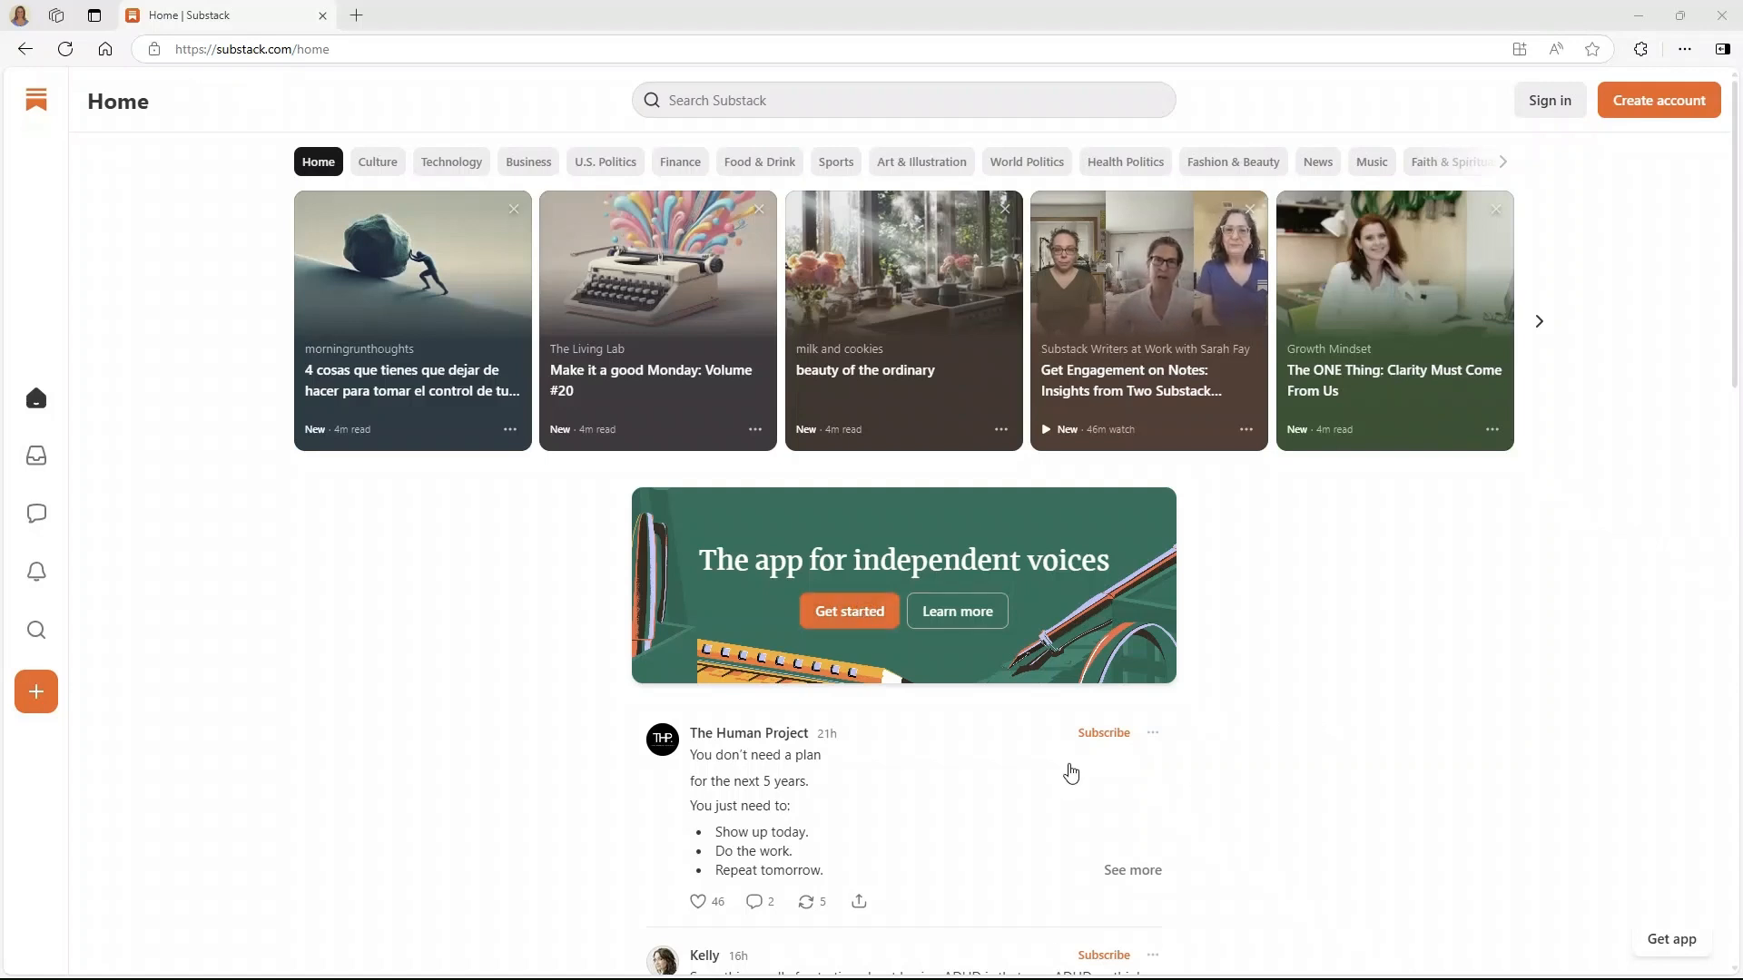
- View the About Substack page, then return to the Substack home feed
{"action": "left_click", "coordinate": [1622, 110]}
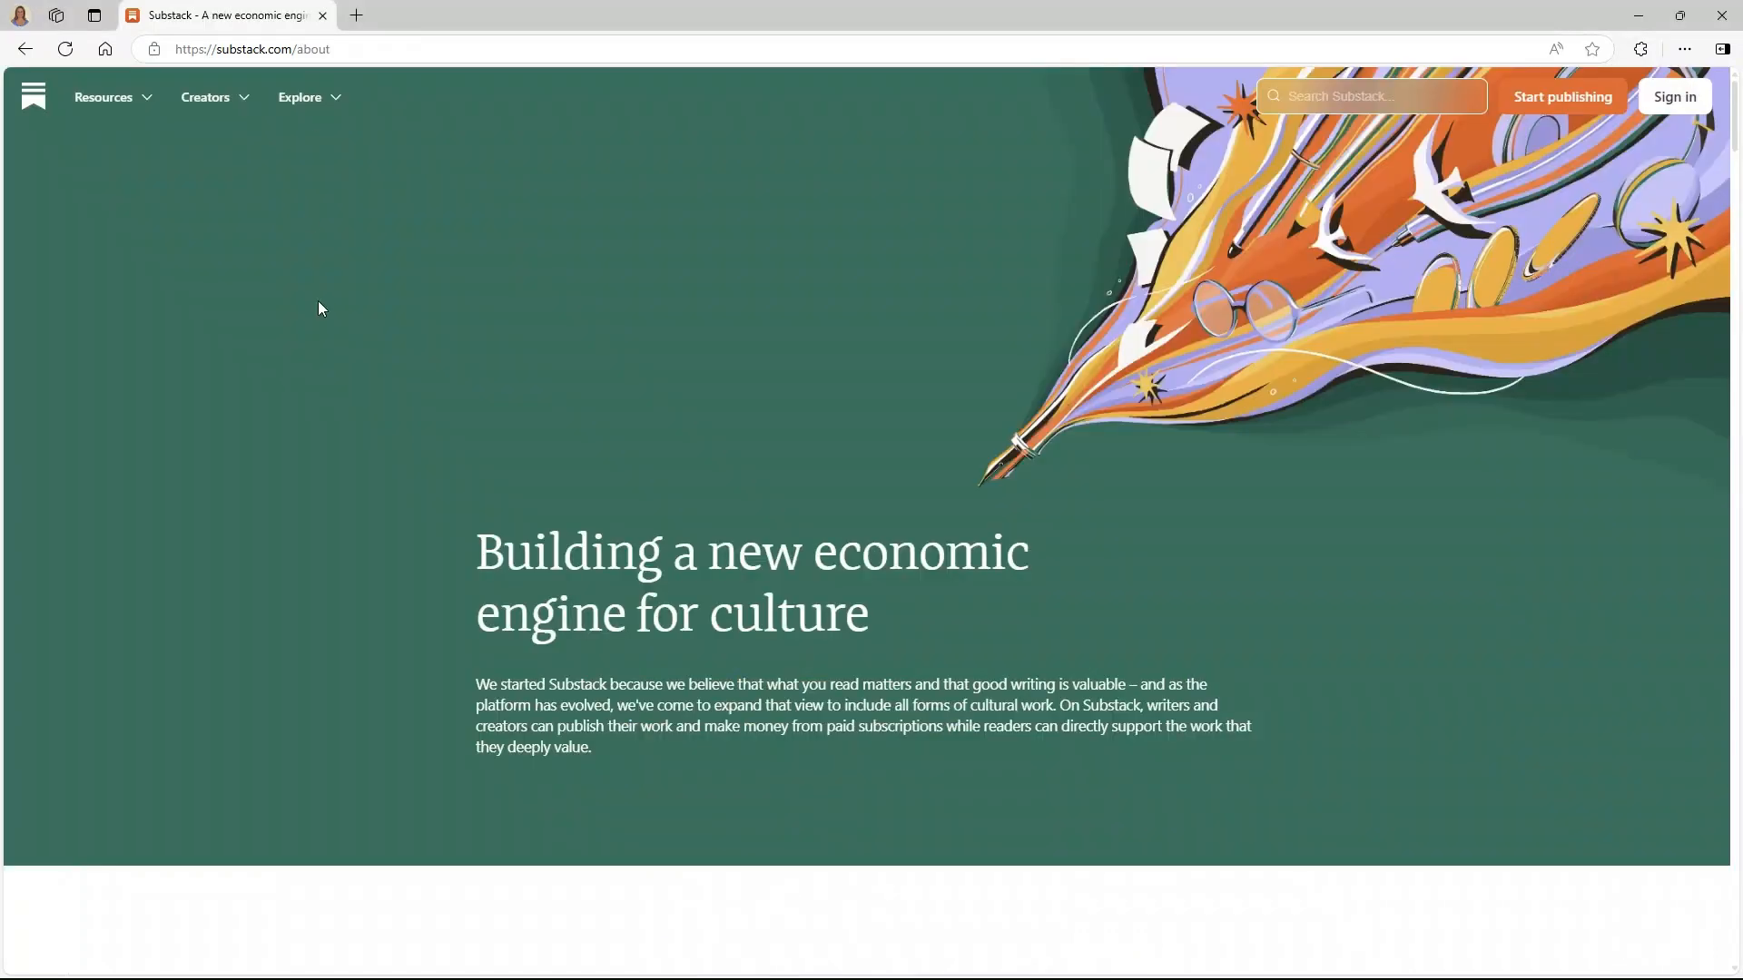
{"action": "left_click_drag", "start_coordinate": [331, 47], "coordinate": [296, 43]}
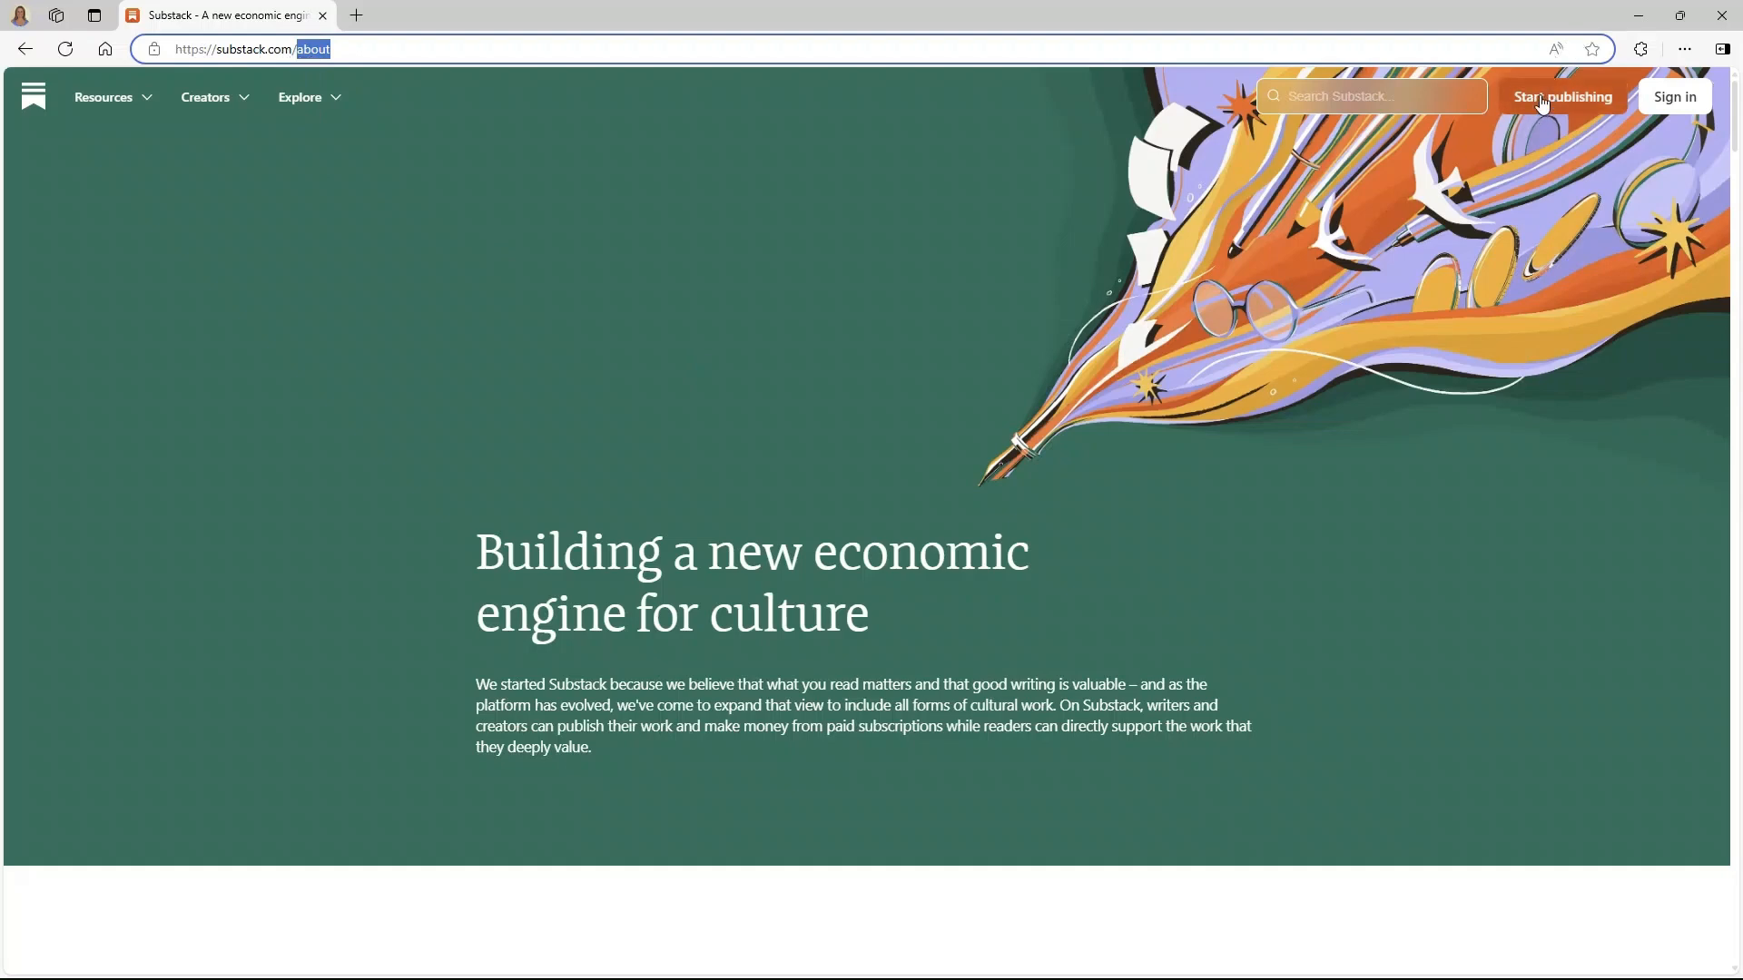
{"action": "key", "text": "alt+Left"}
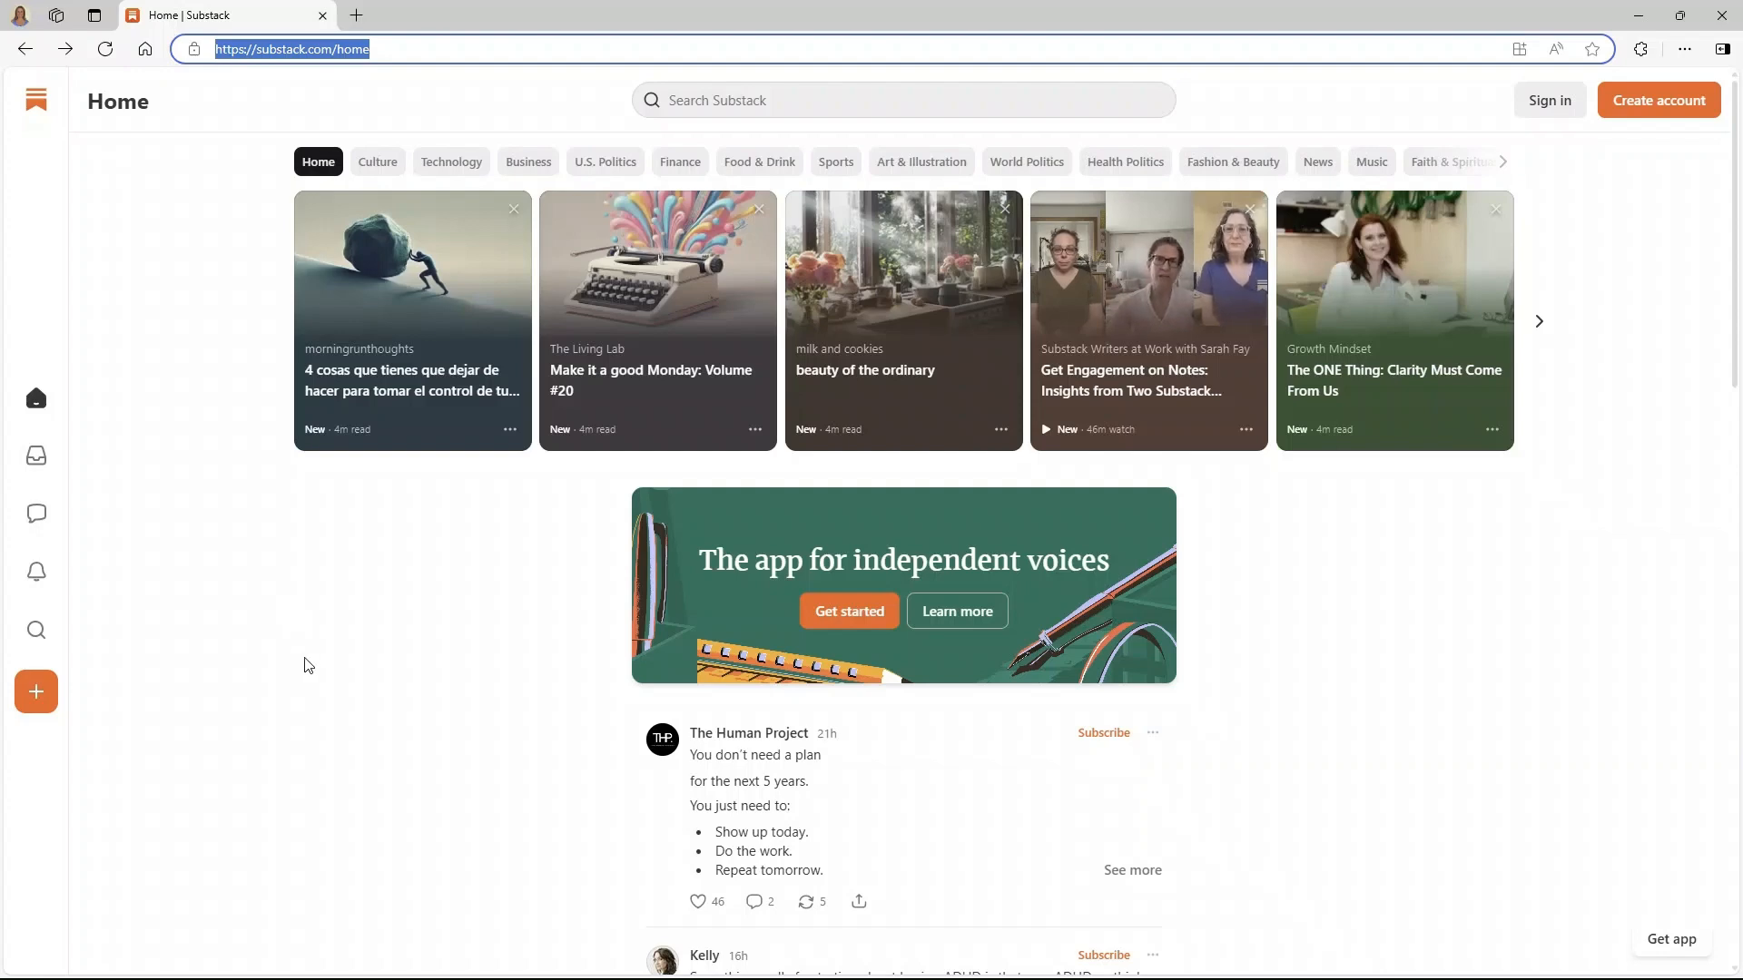
- Start a new account, skipping topic interests and unticking all suggested creators
{"action": "left_click", "coordinate": [1661, 104]}
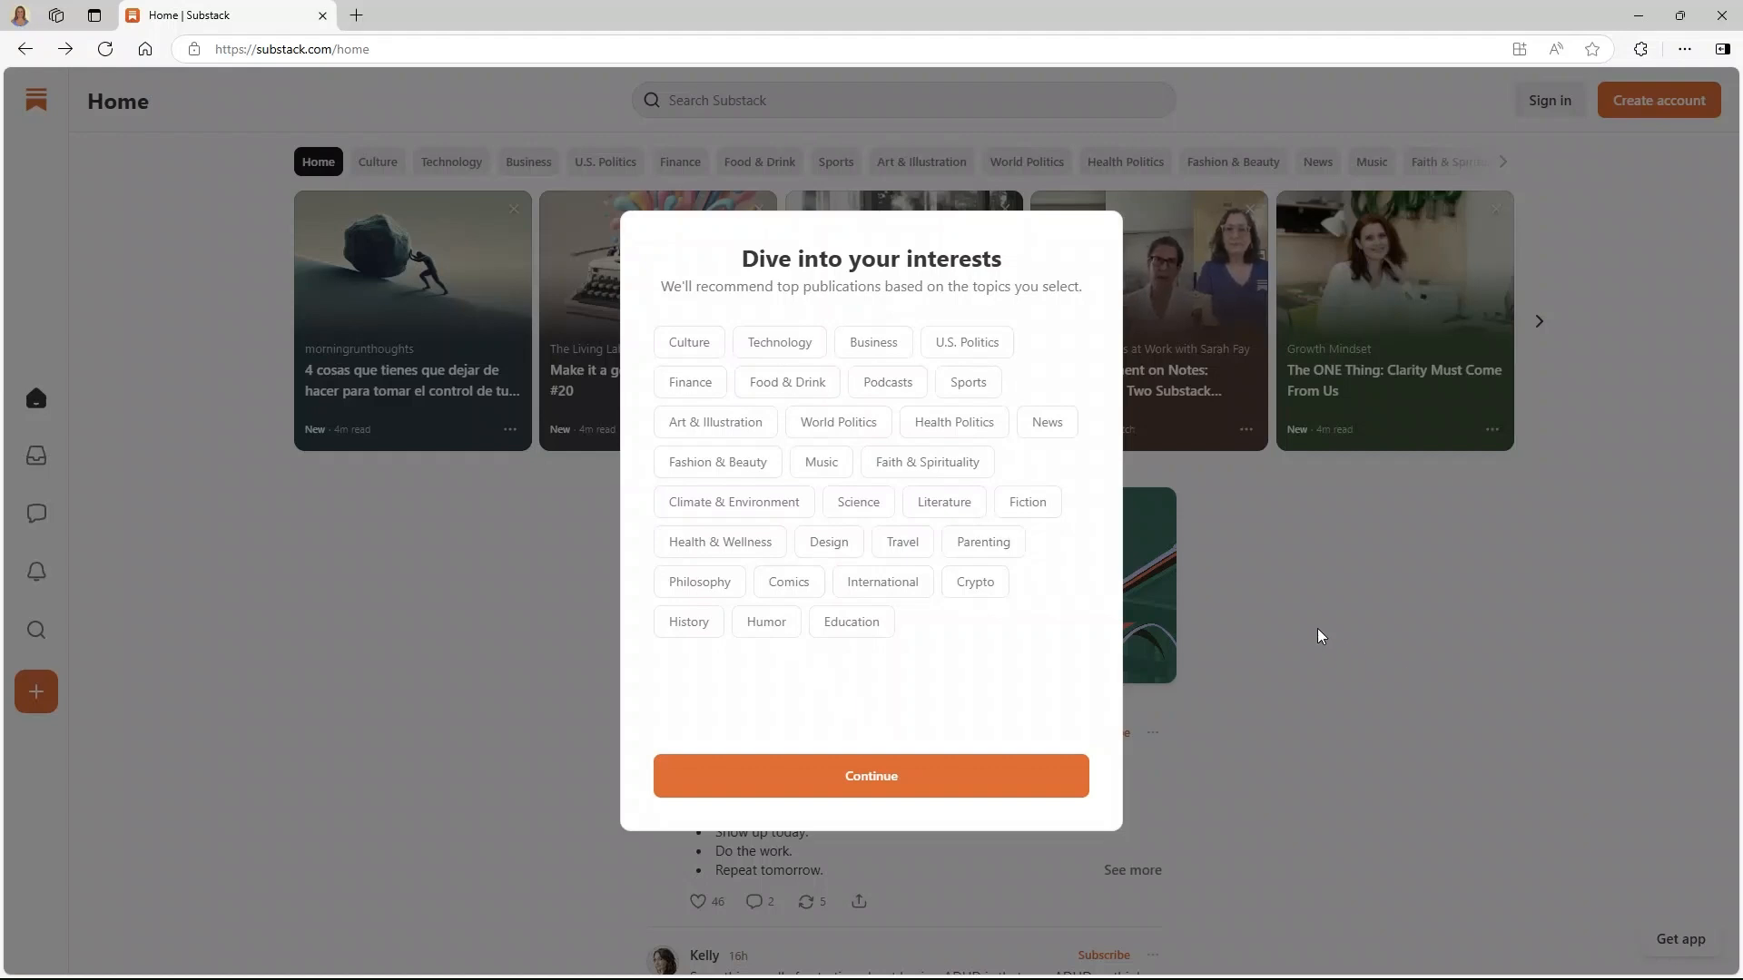
{"action": "left_click", "coordinate": [826, 774]}
{"action": "left_click", "coordinate": [1055, 343]}
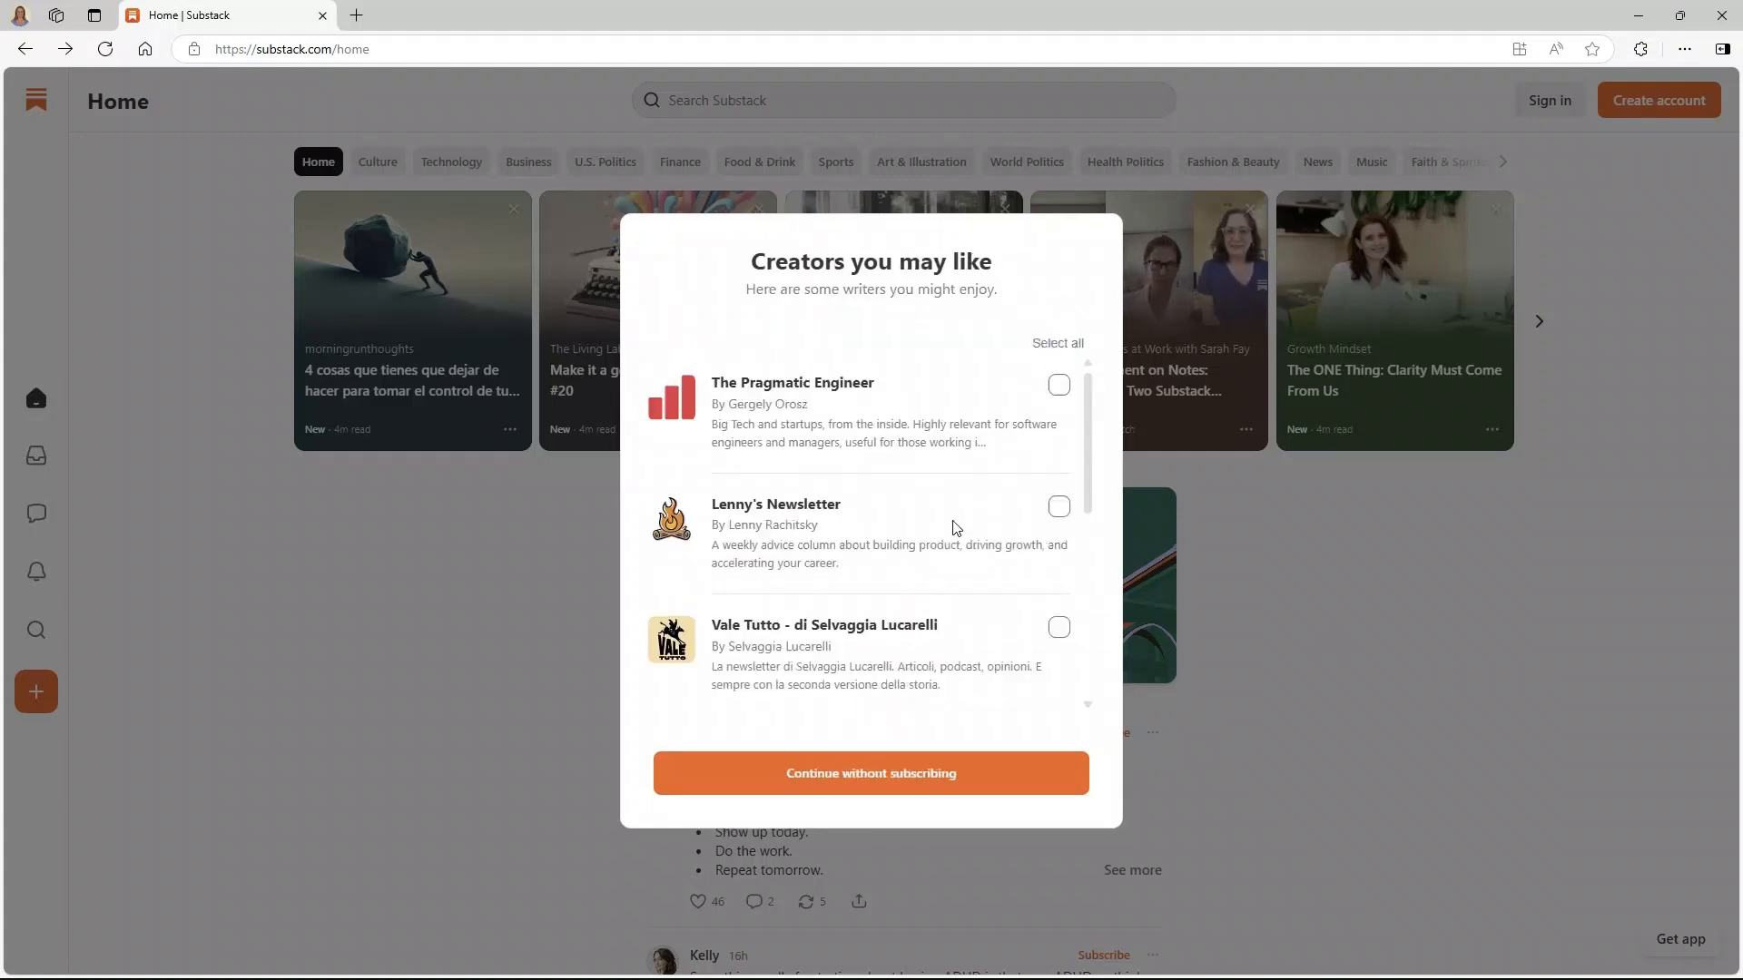
{"action": "left_click", "coordinate": [860, 771]}
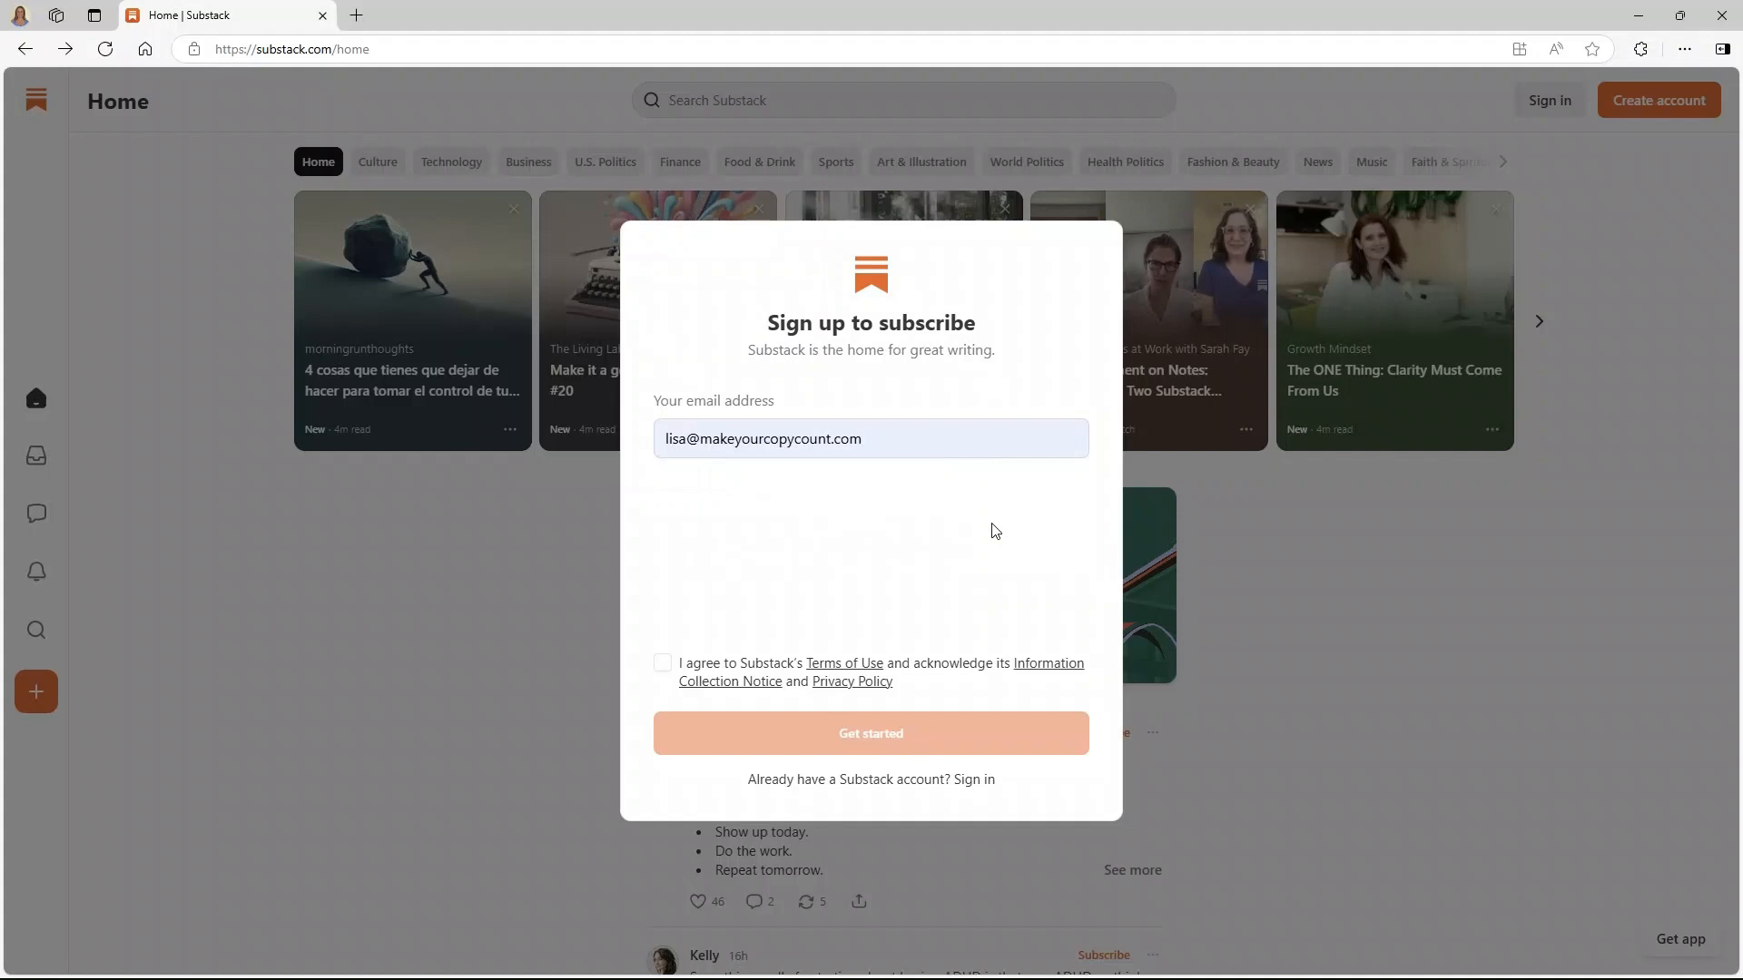
- Accept the terms, sign in to the existing account with that email, then sign out
{"action": "left_click", "coordinate": [661, 663]}
{"action": "left_click", "coordinate": [844, 732]}
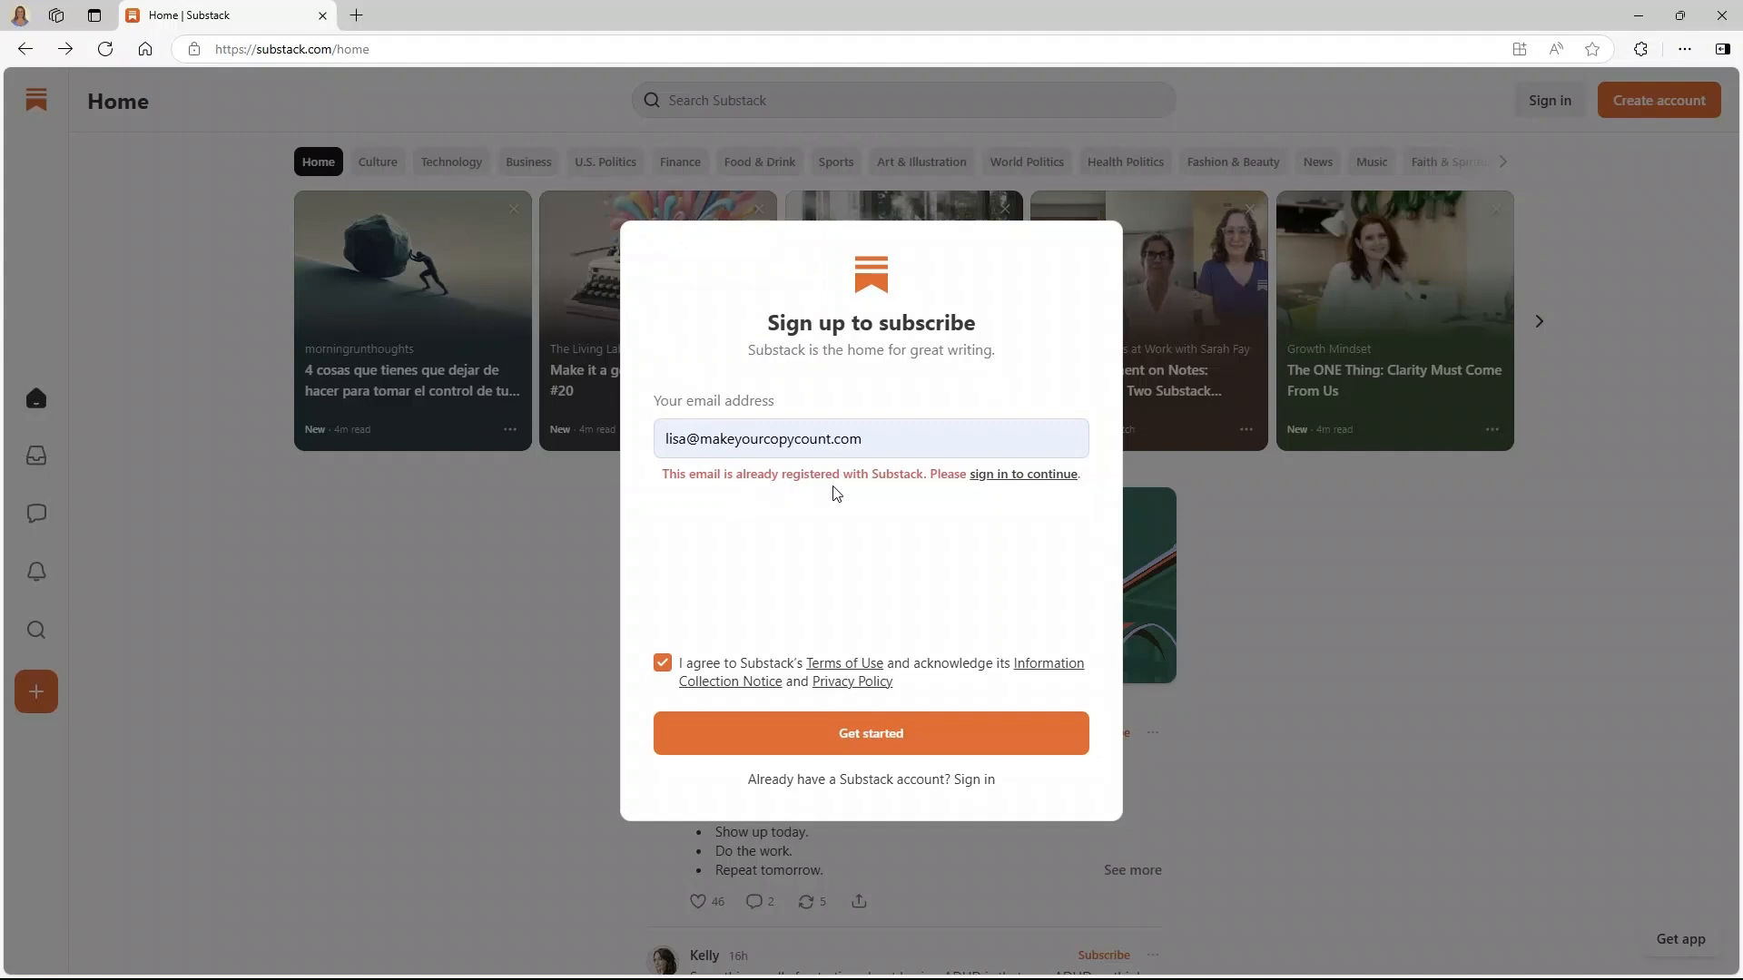
{"action": "left_click", "coordinate": [1020, 476]}
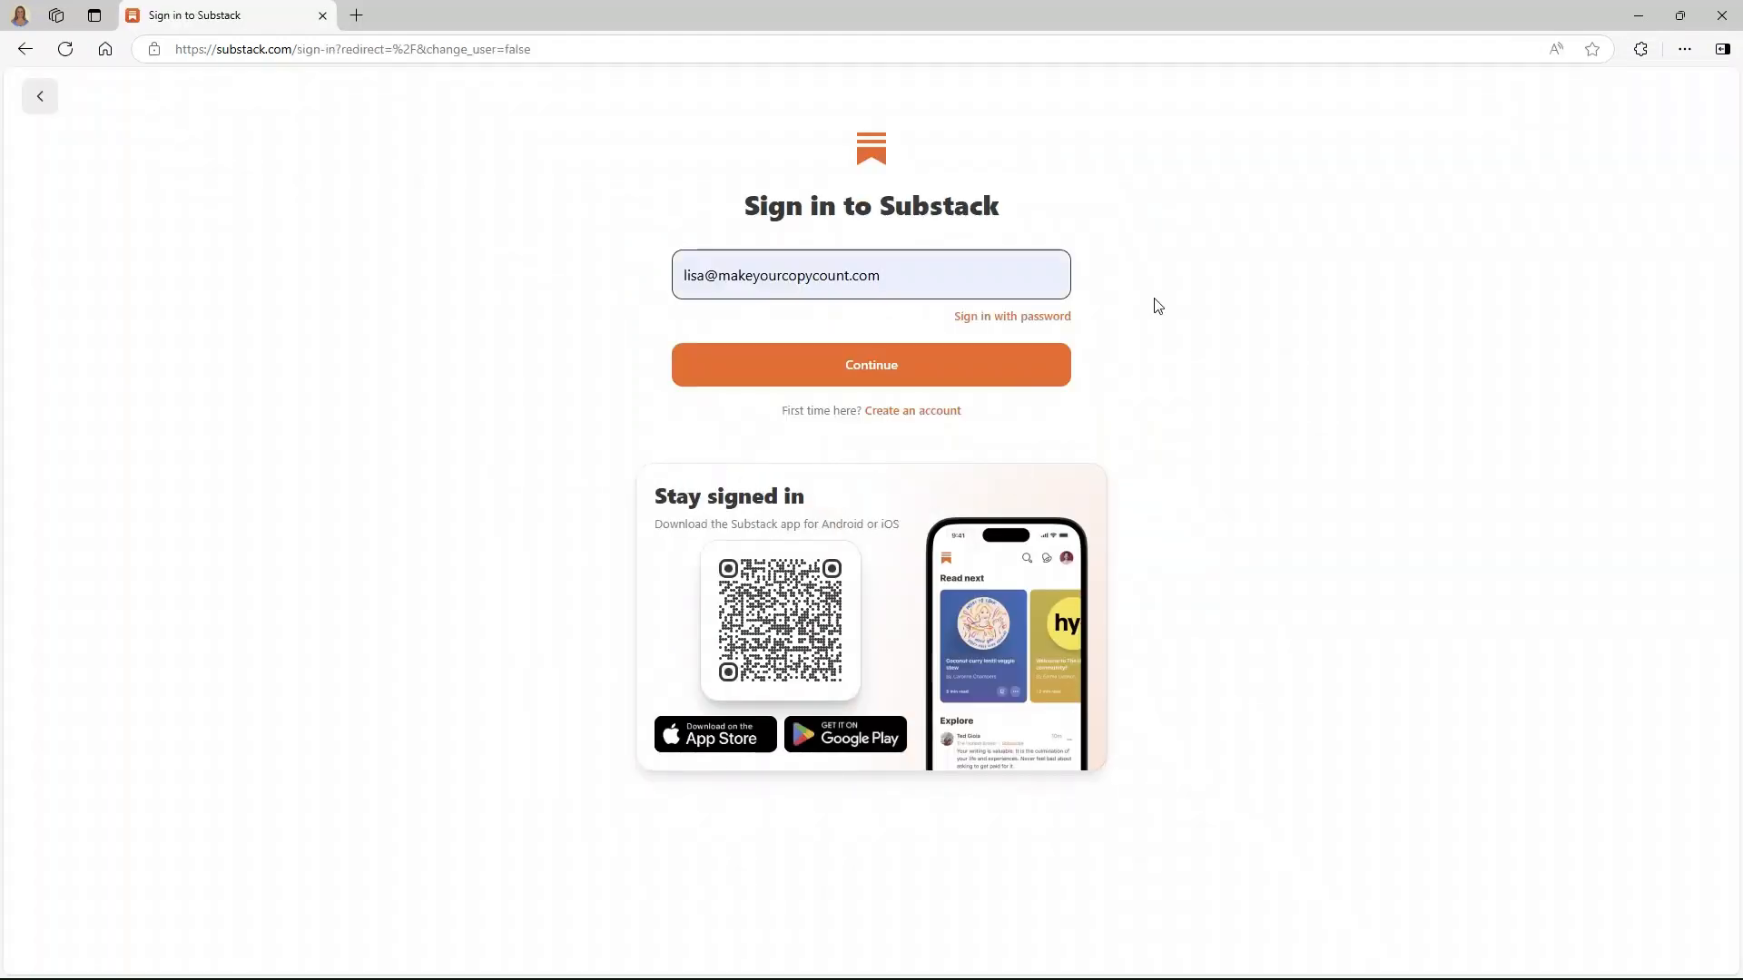
{"action": "left_click", "coordinate": [876, 362]}
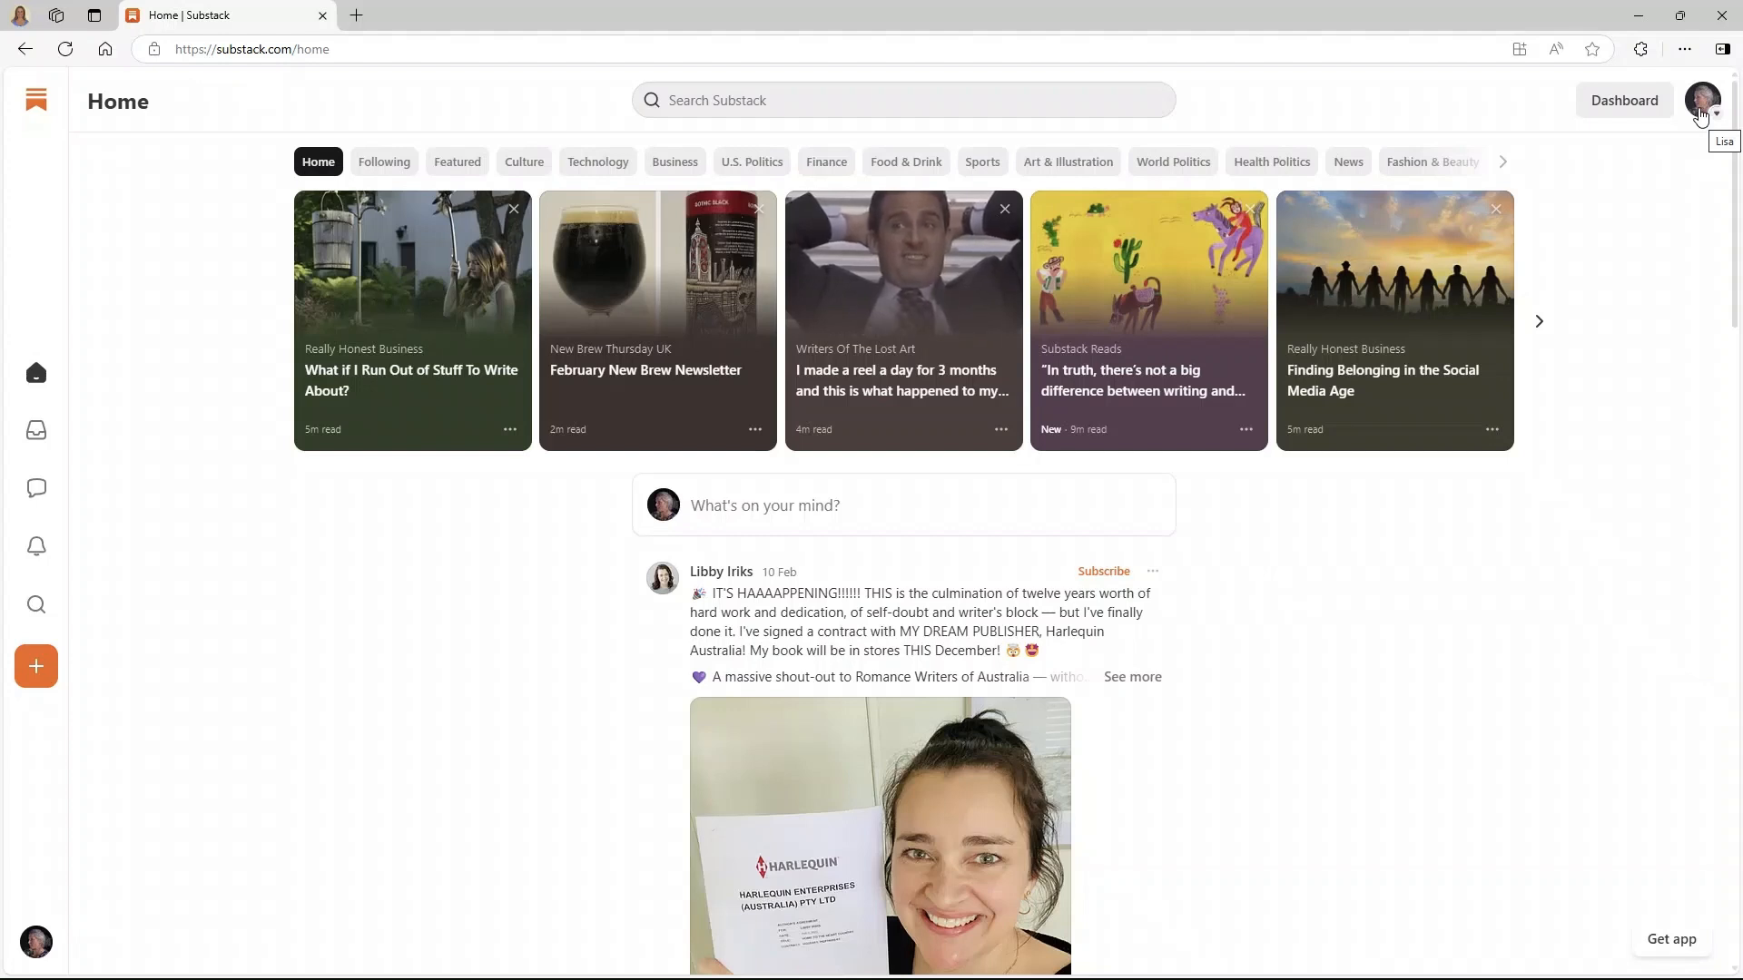
{"action": "left_click", "coordinate": [1701, 112]}
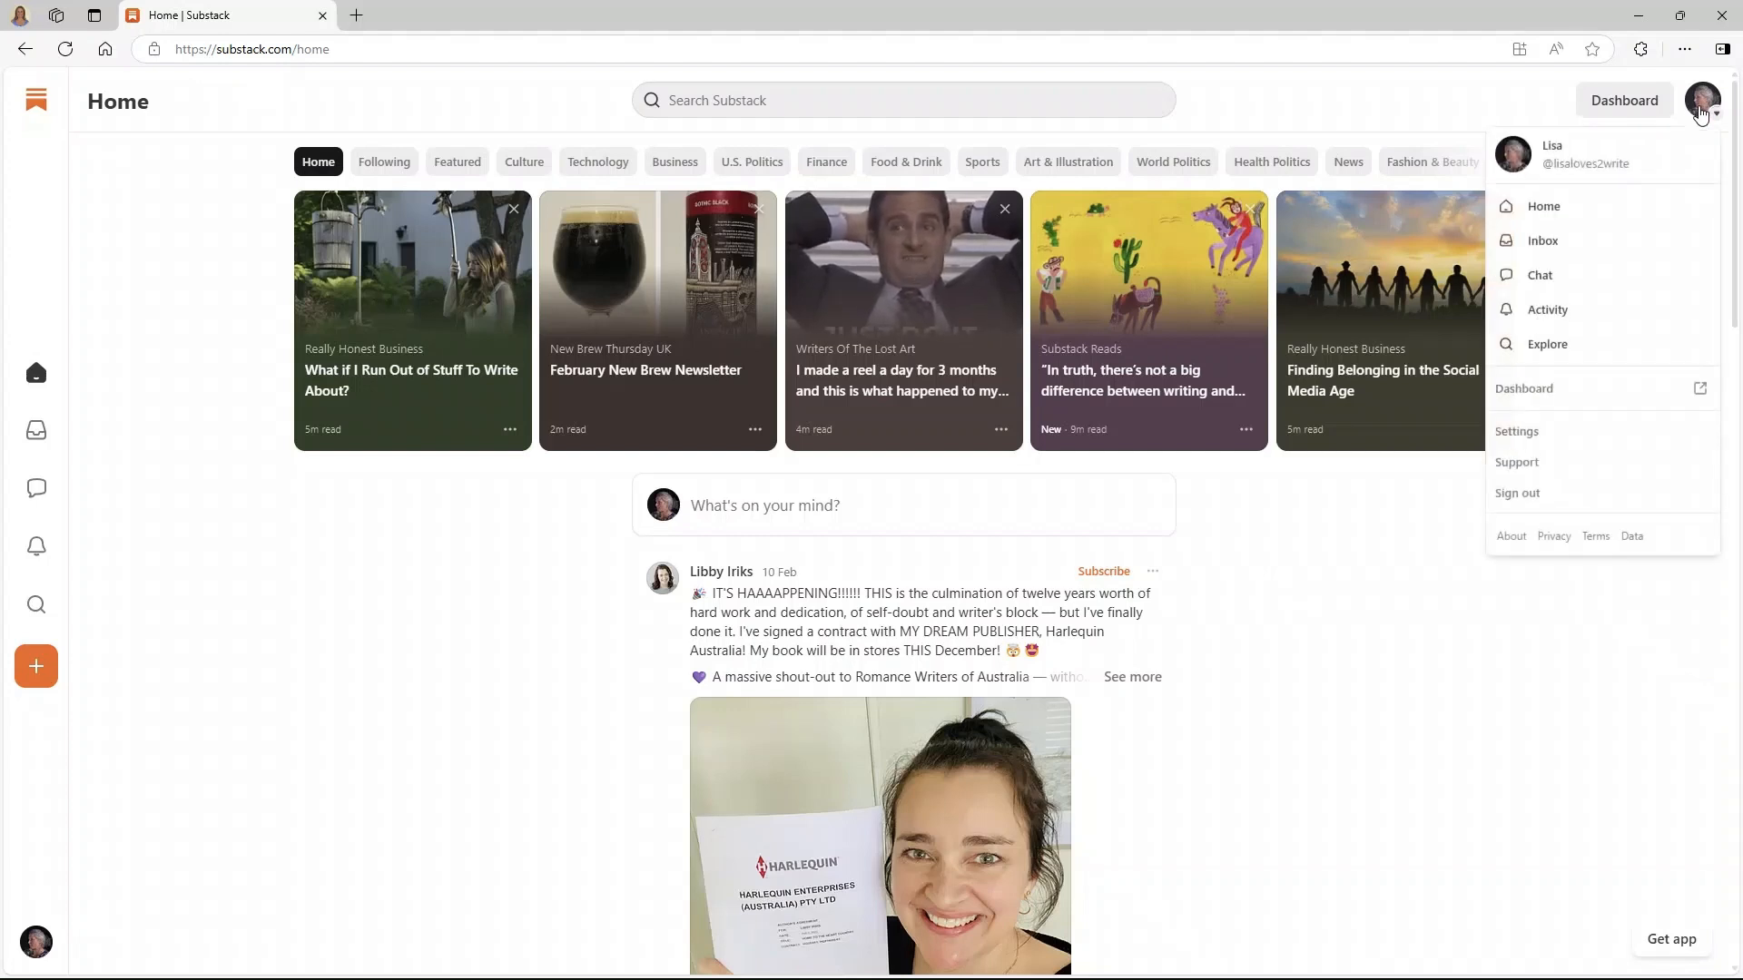
{"action": "left_click", "coordinate": [1546, 493]}
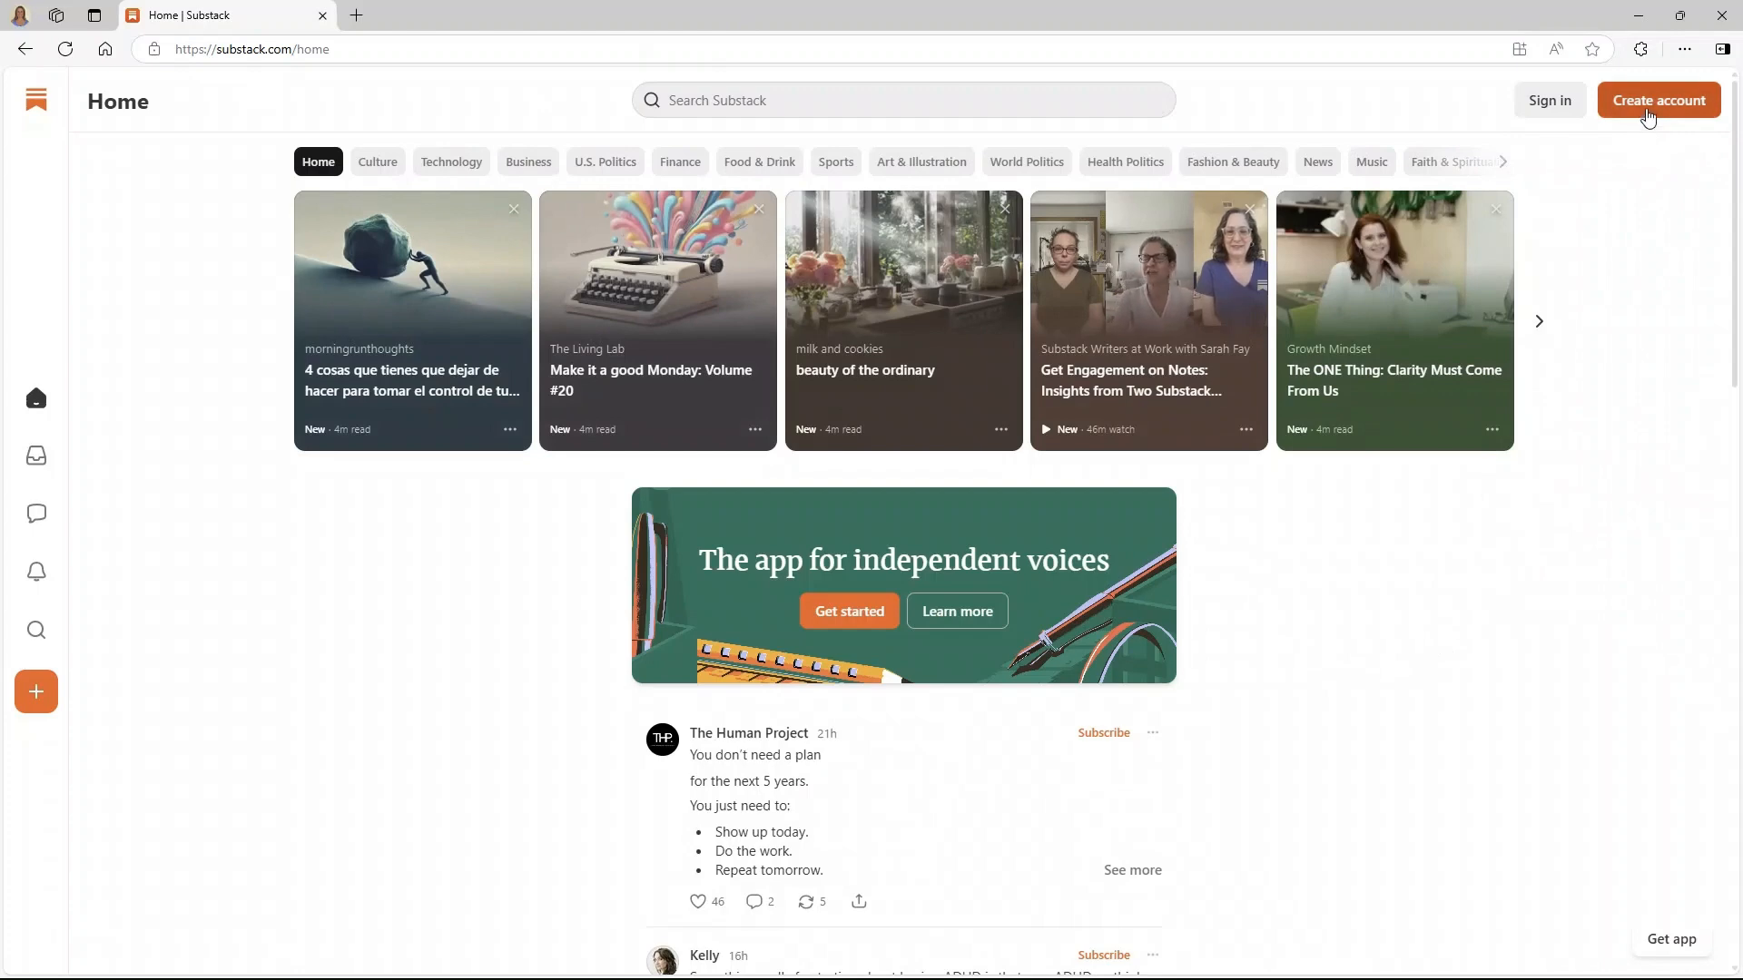
- Register a new account with a different email address, skipping interests and creators, accepting terms
{"action": "left_click", "coordinate": [1649, 107]}
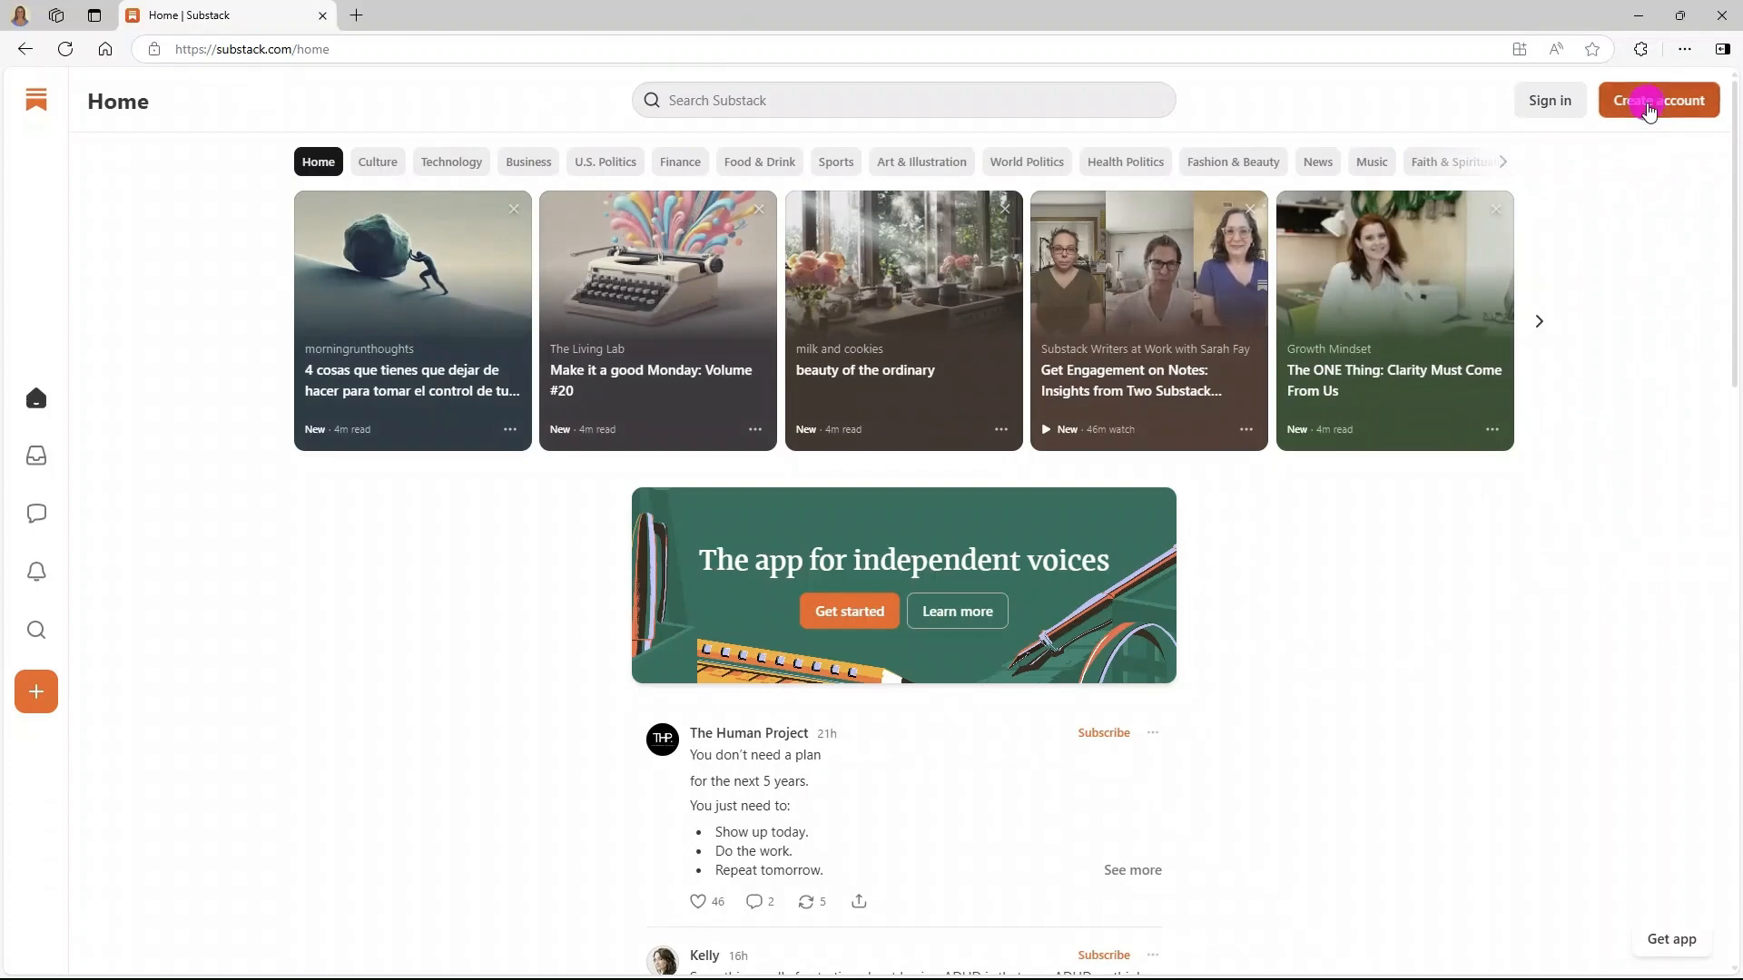
{"action": "left_click", "coordinate": [877, 786]}
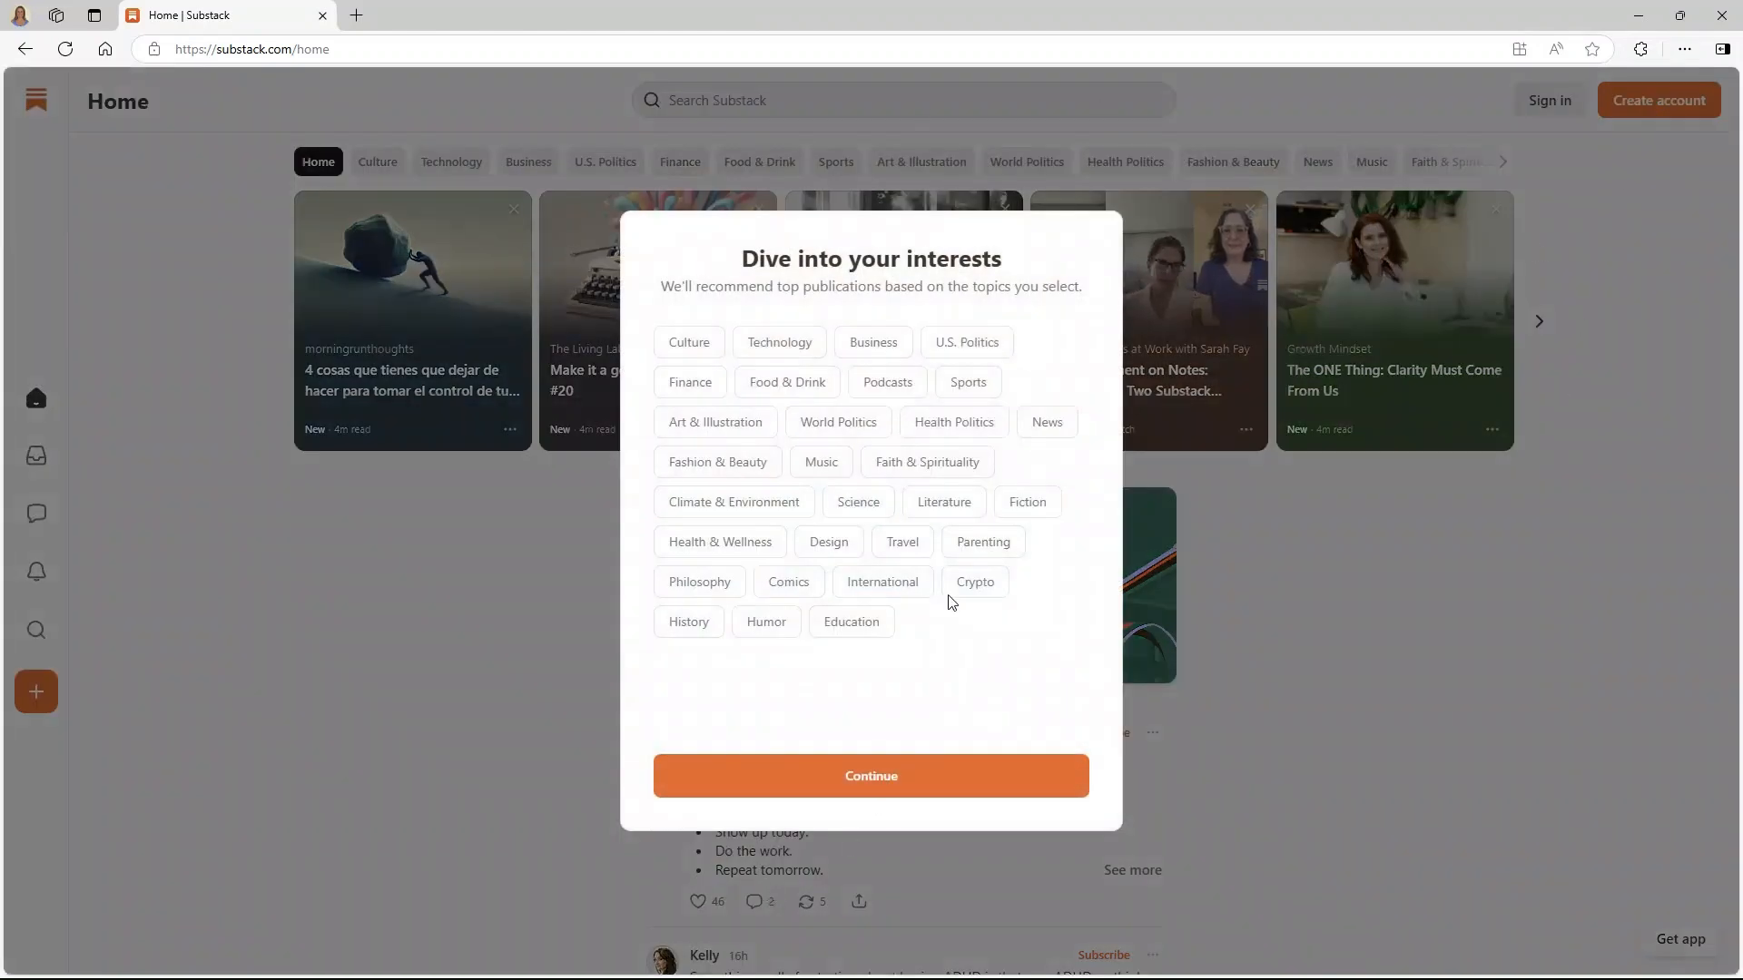
{"action": "left_click", "coordinate": [924, 778]}
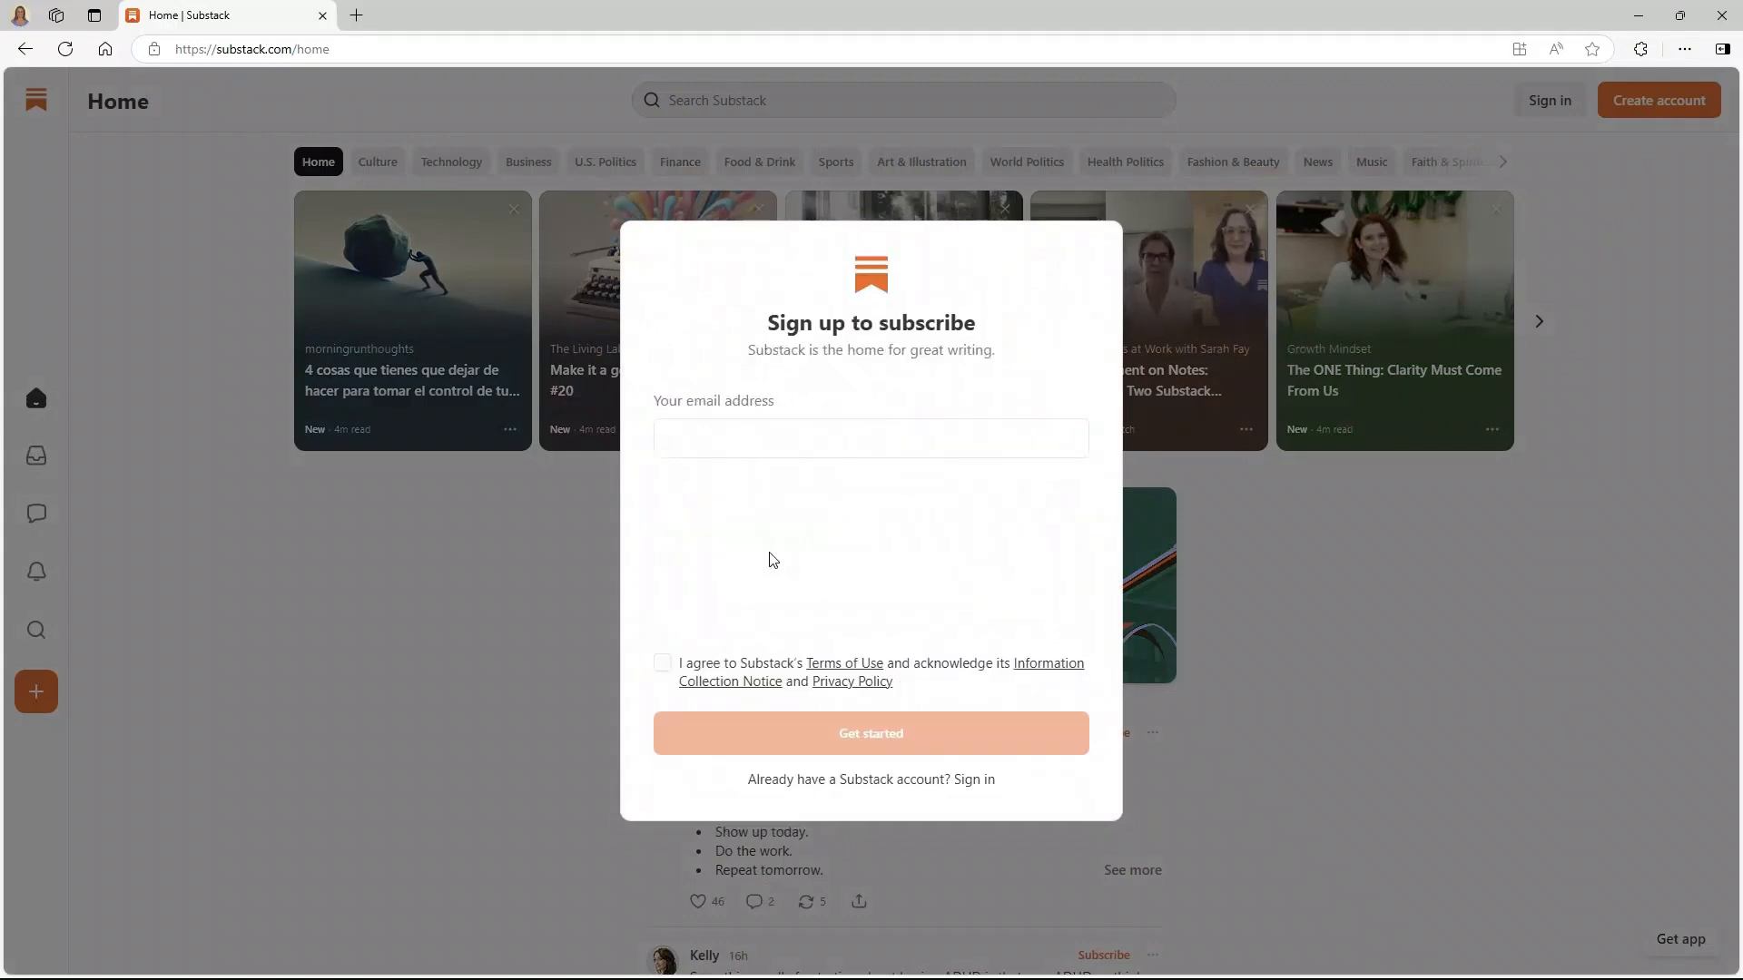
{"action": "left_click", "coordinate": [809, 443]}
{"action": "left_click", "coordinate": [662, 662]}
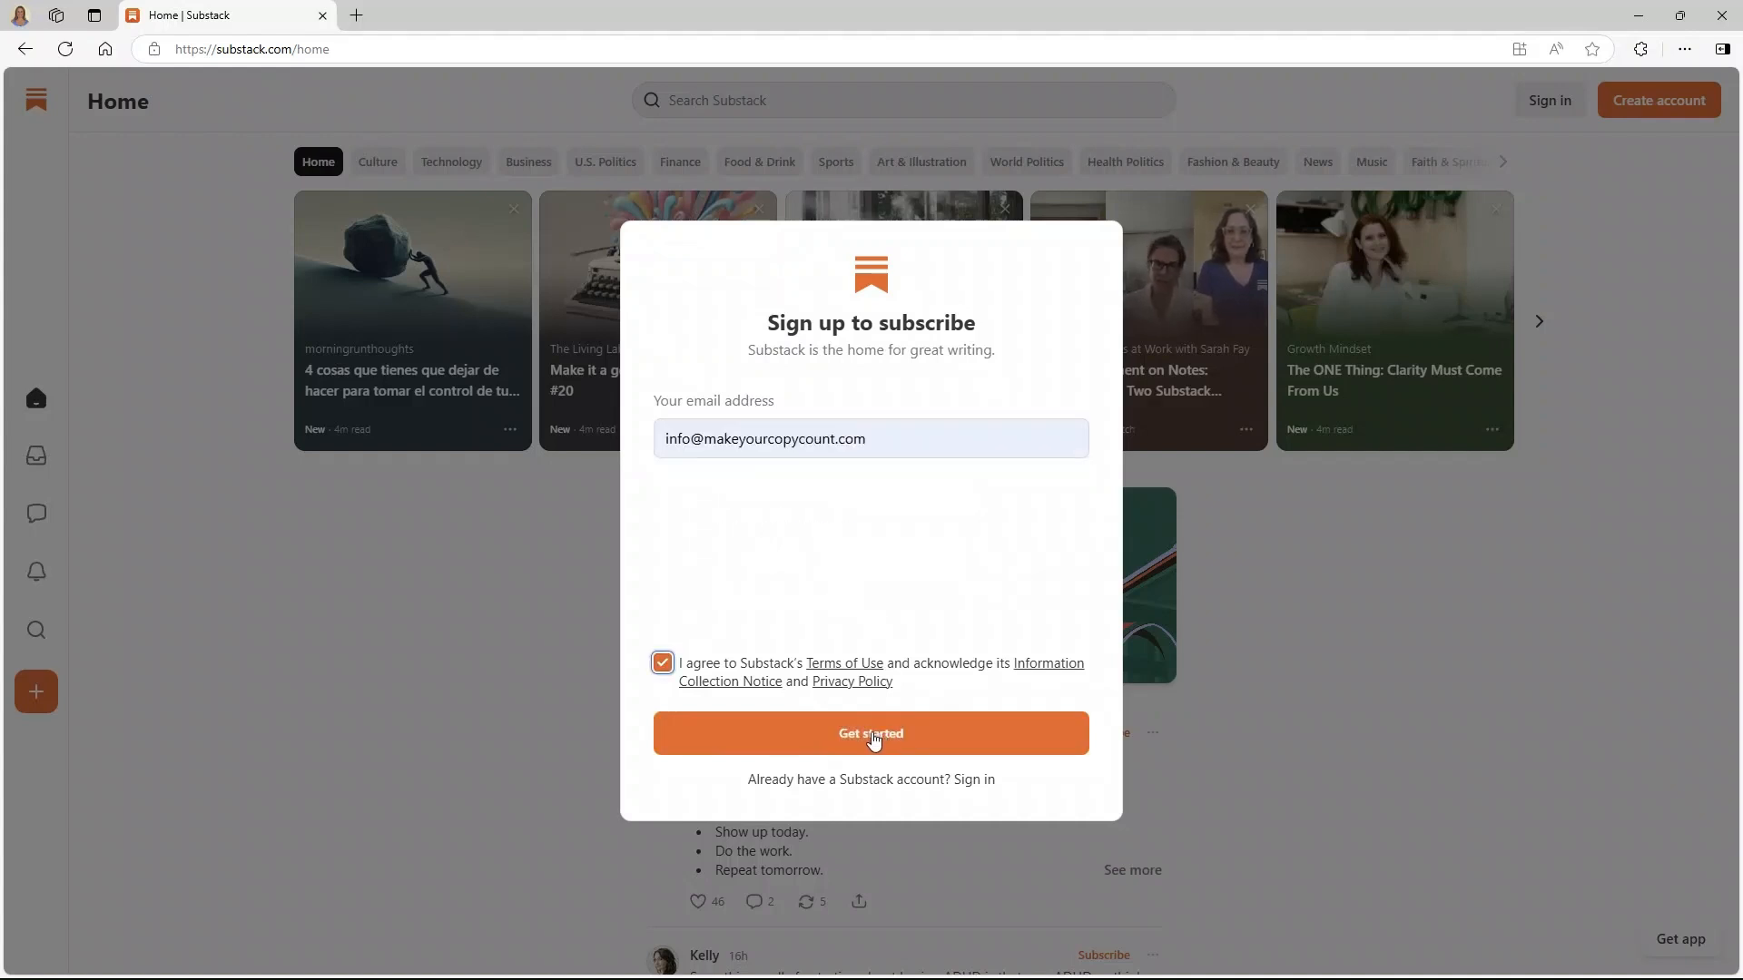
{"action": "left_click", "coordinate": [871, 733]}
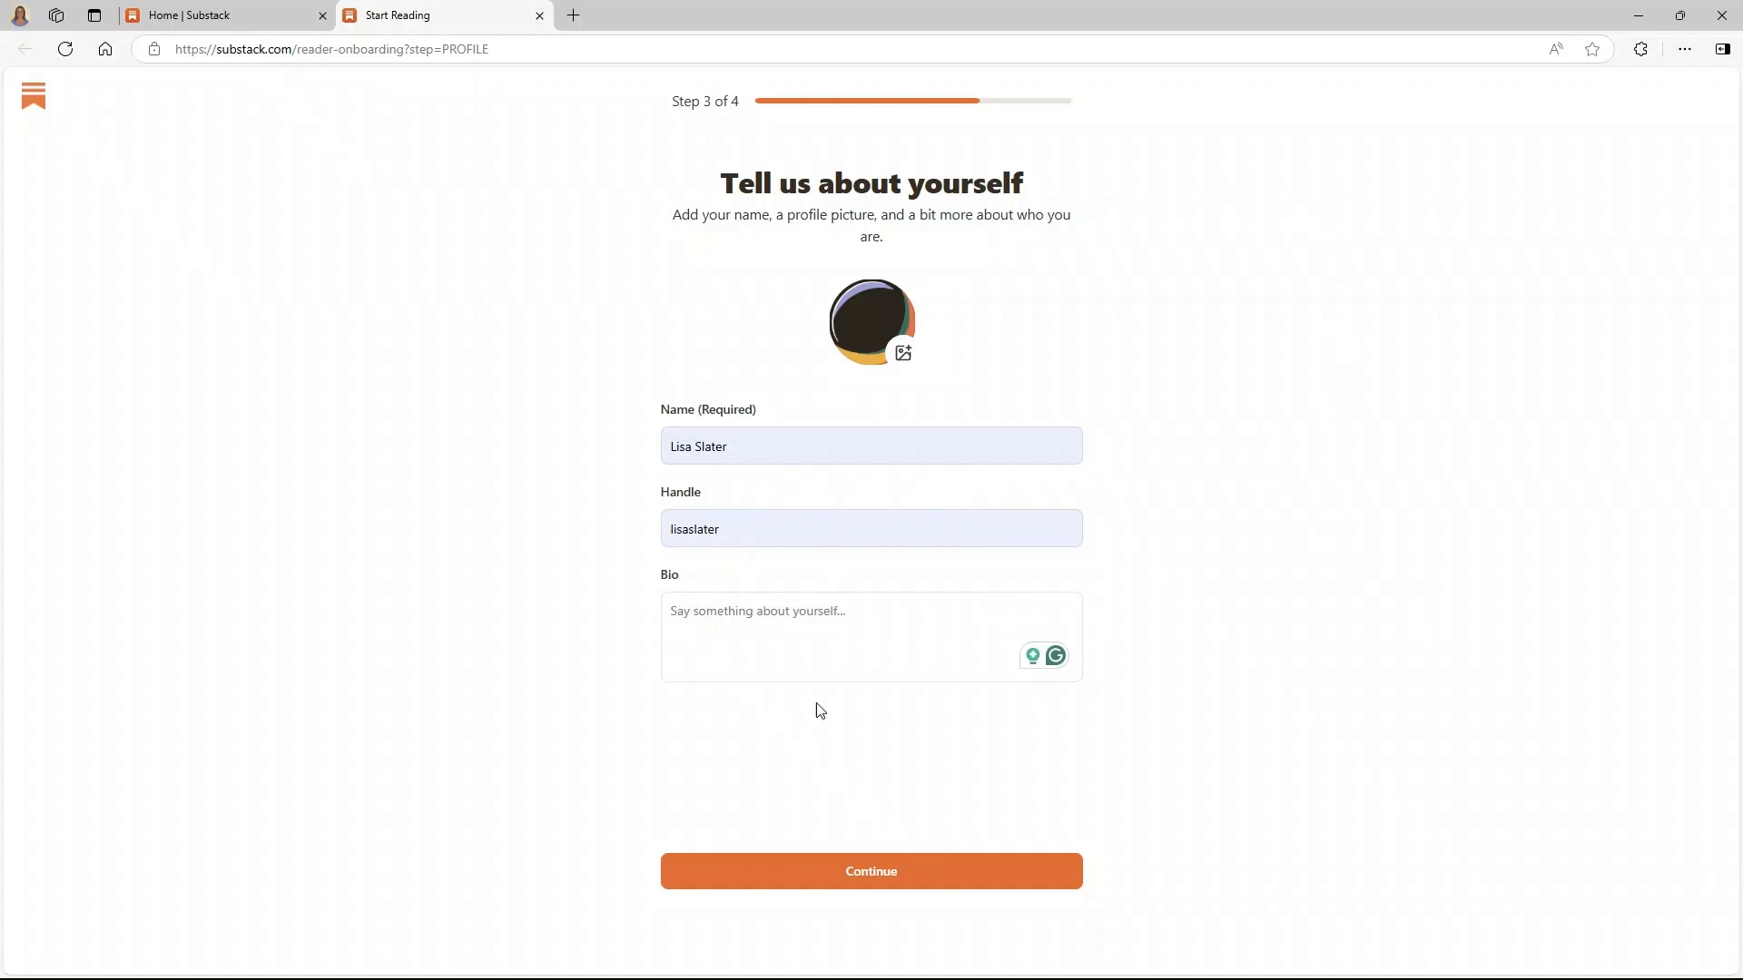
- Append 100 to the profile handle, skip the app step and finish onboarding
{"action": "left_click", "coordinate": [862, 879]}
{"action": "left_click", "coordinate": [776, 530]}
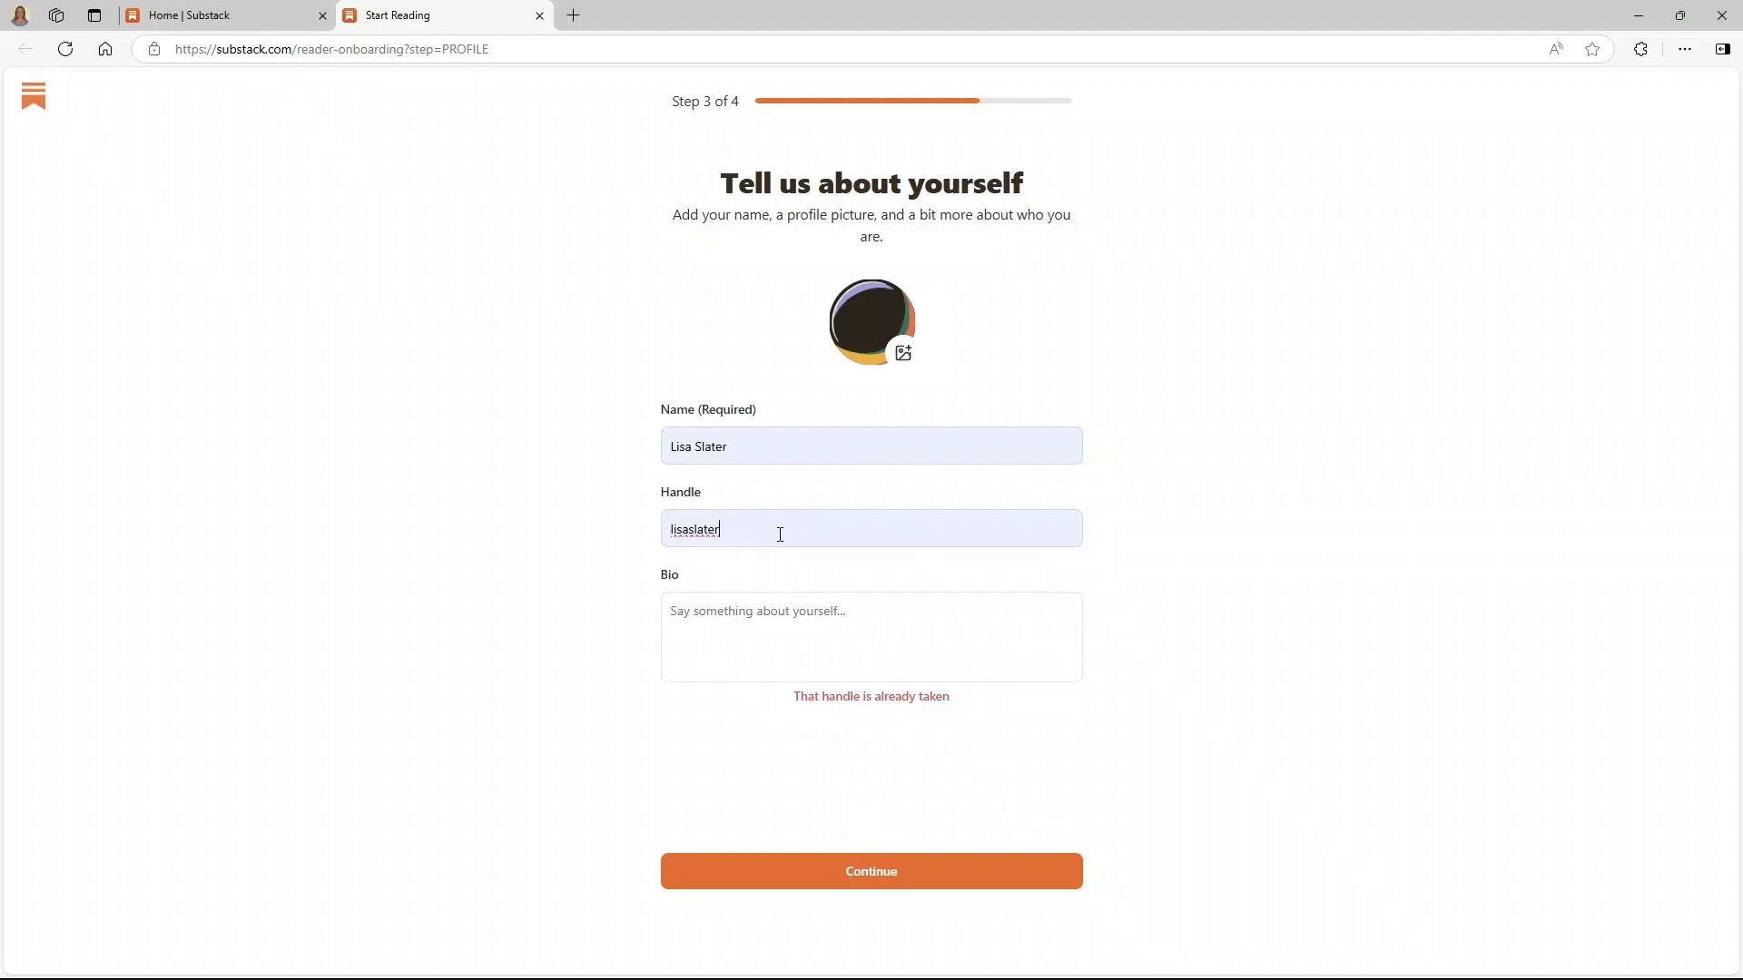
{"action": "type", "text": "100"}
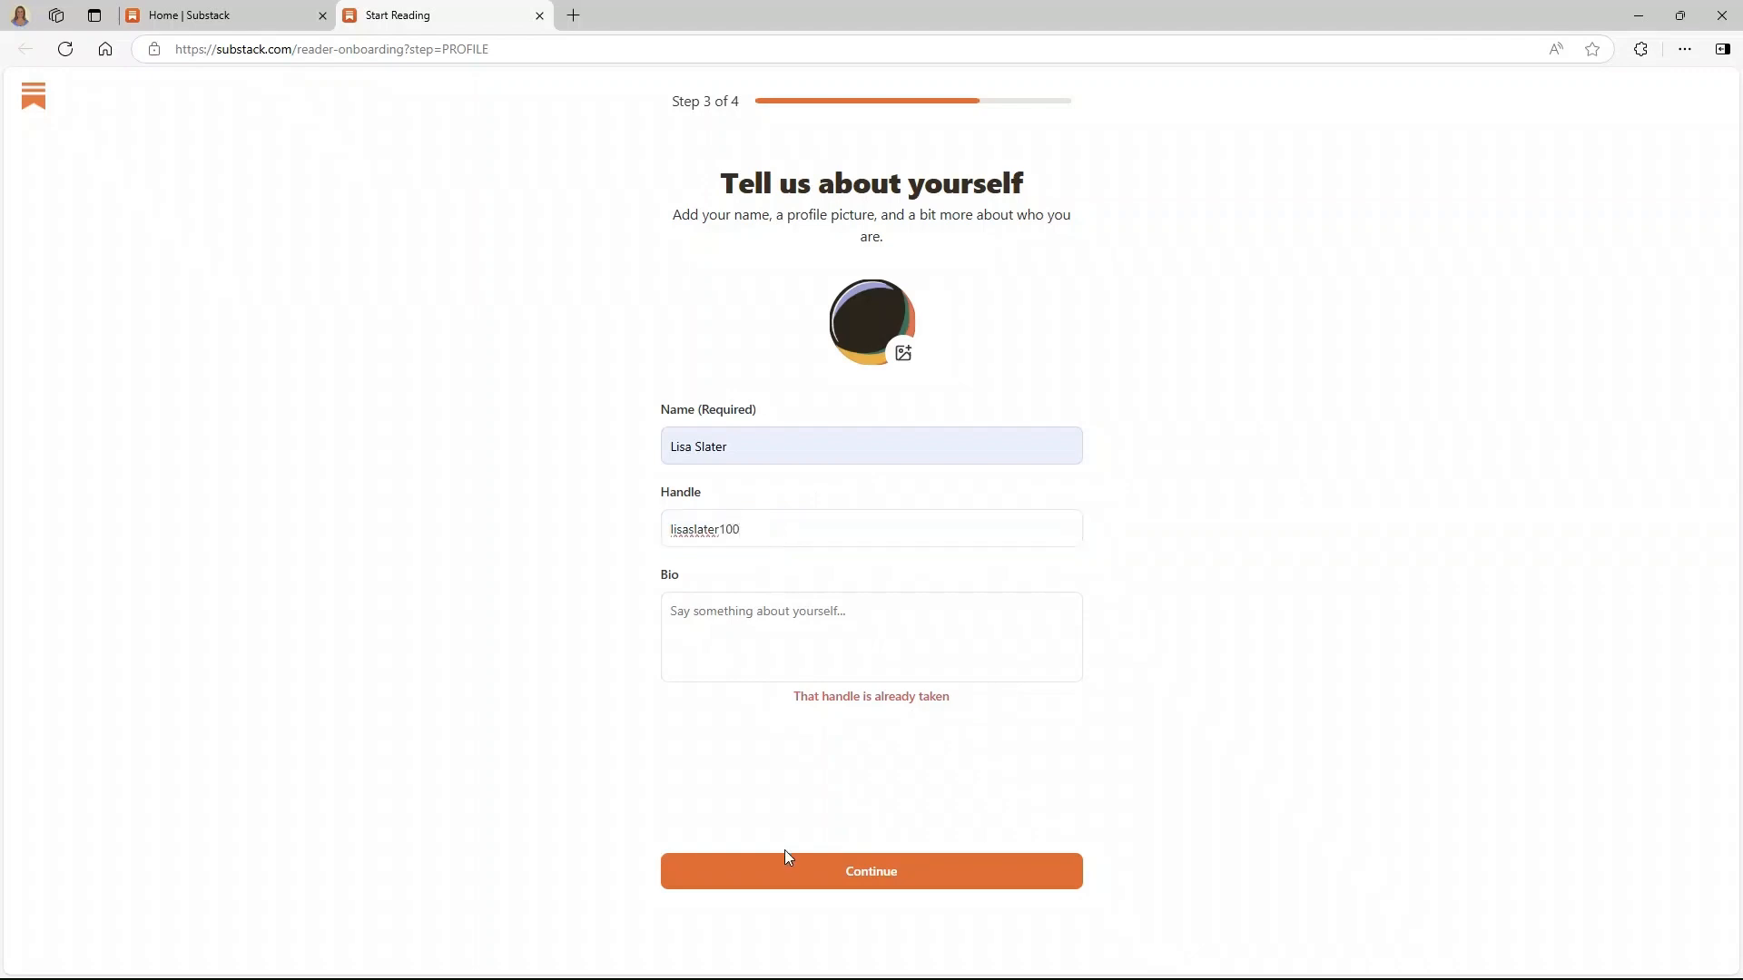
{"action": "left_click", "coordinate": [868, 867]}
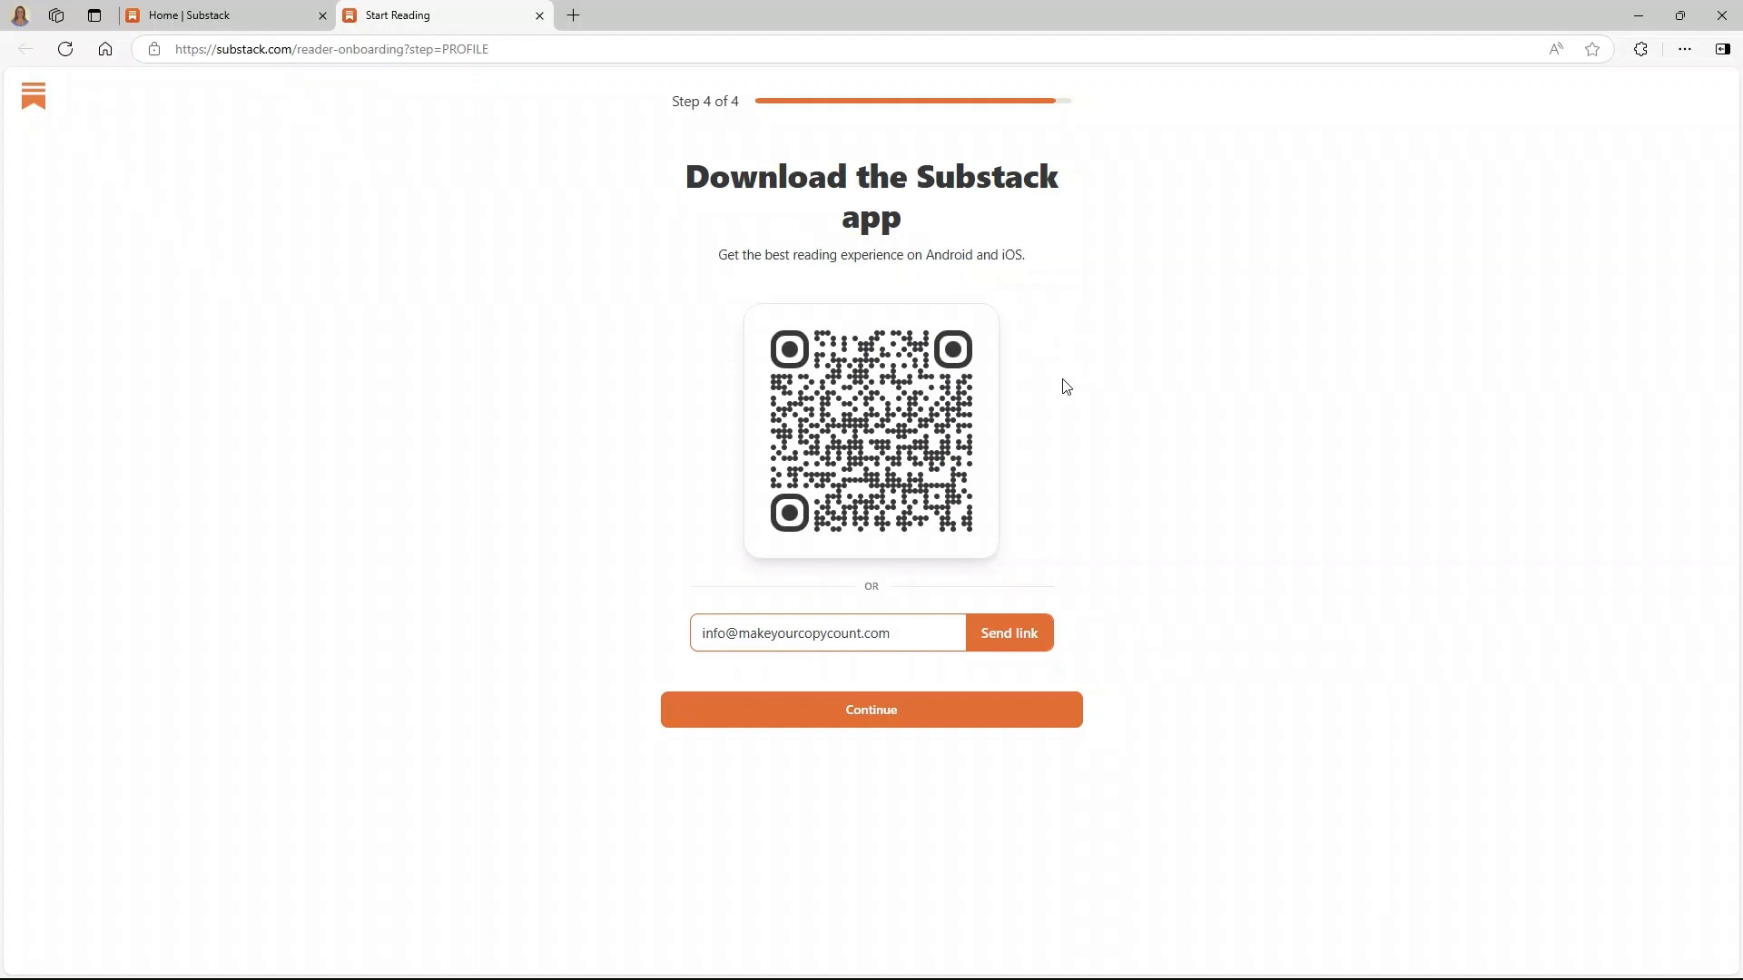
{"action": "left_click", "coordinate": [851, 727]}
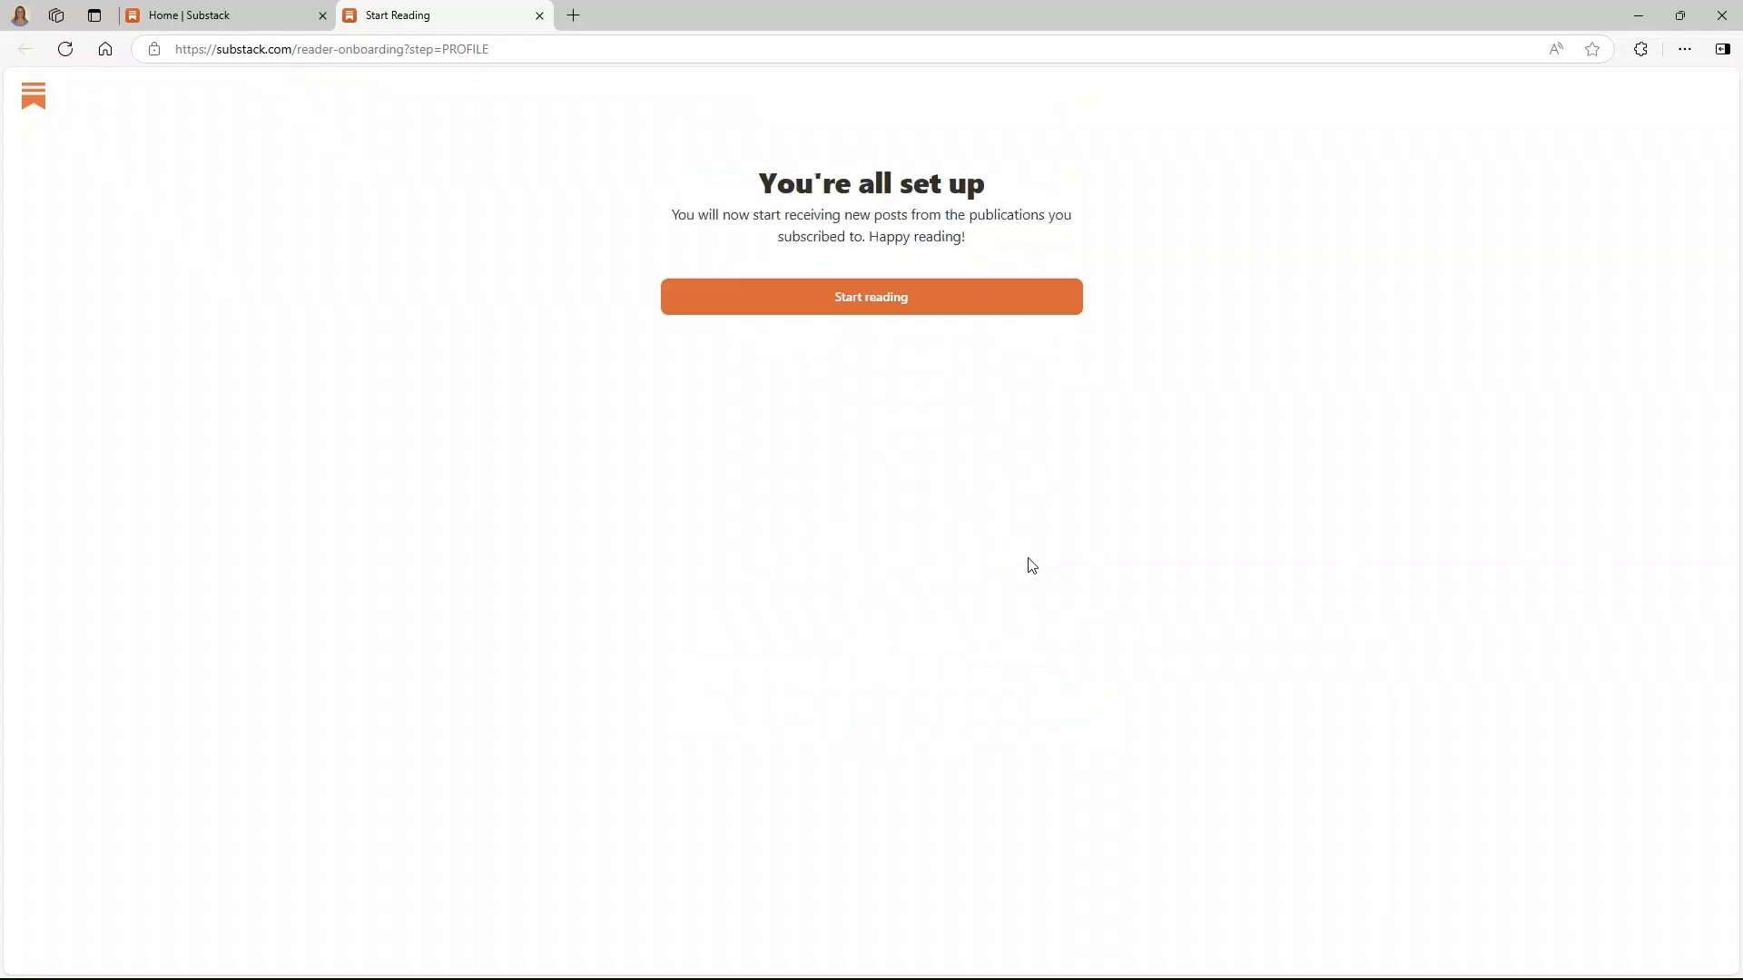
{"action": "left_click", "coordinate": [877, 311]}
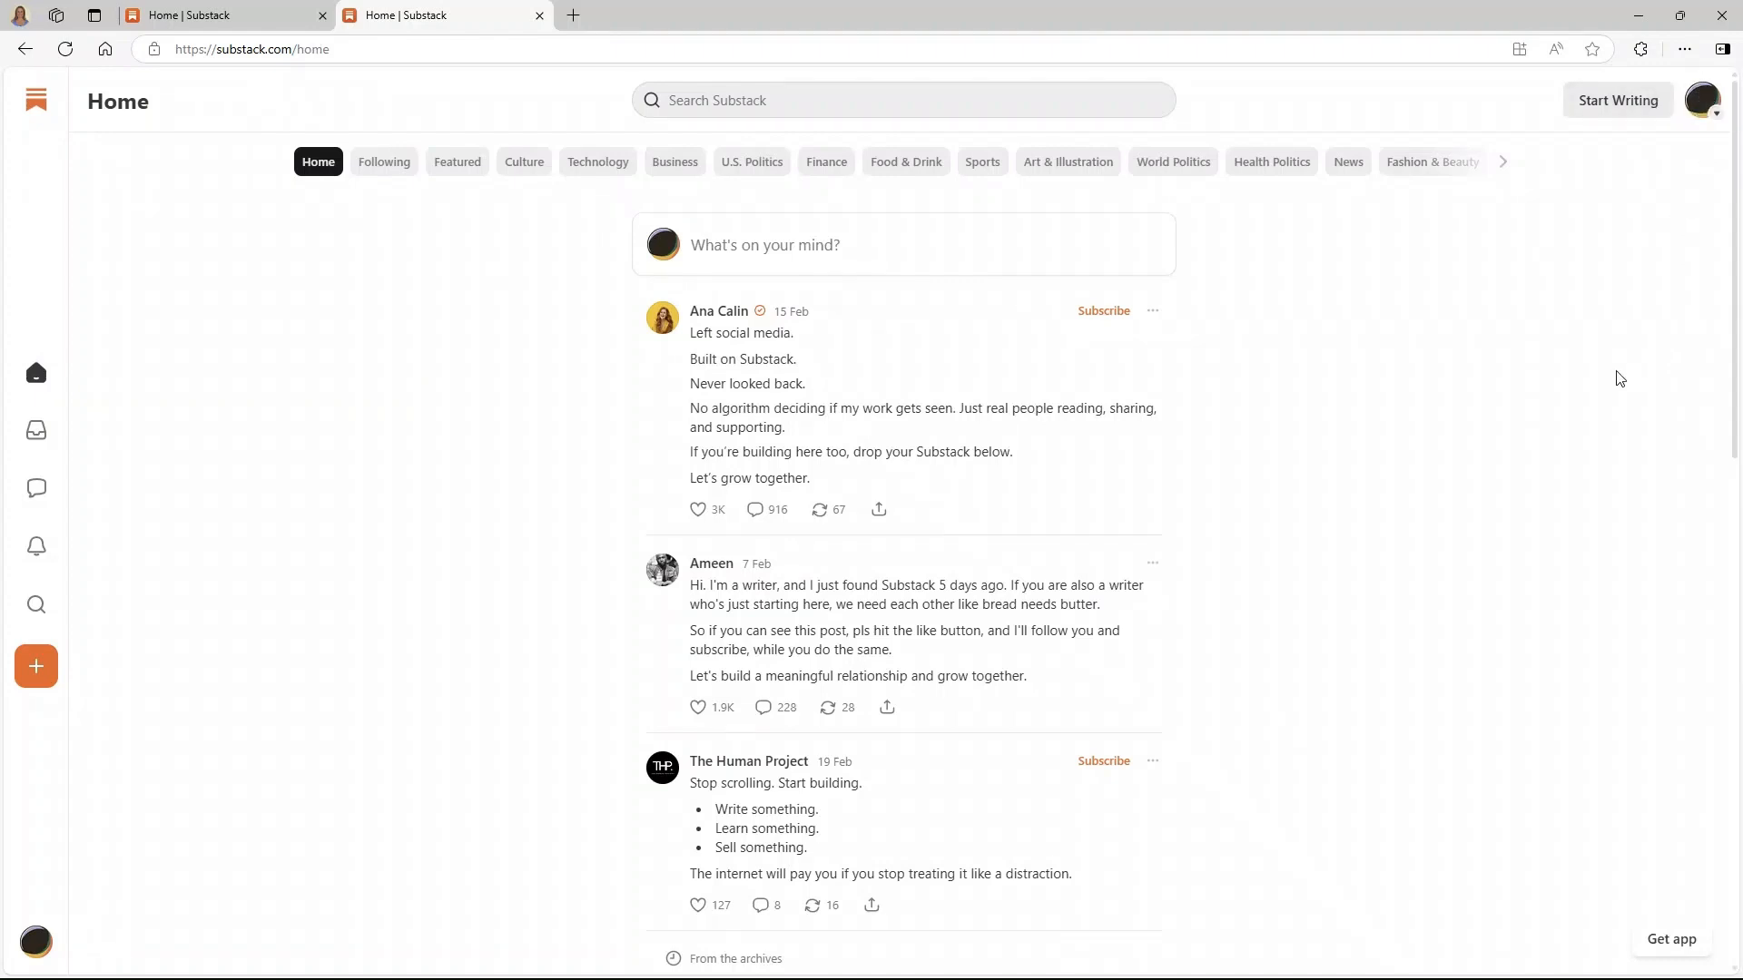
- Look through the account Settings page, then choose Start Writing
{"action": "left_click", "coordinate": [1703, 109]}
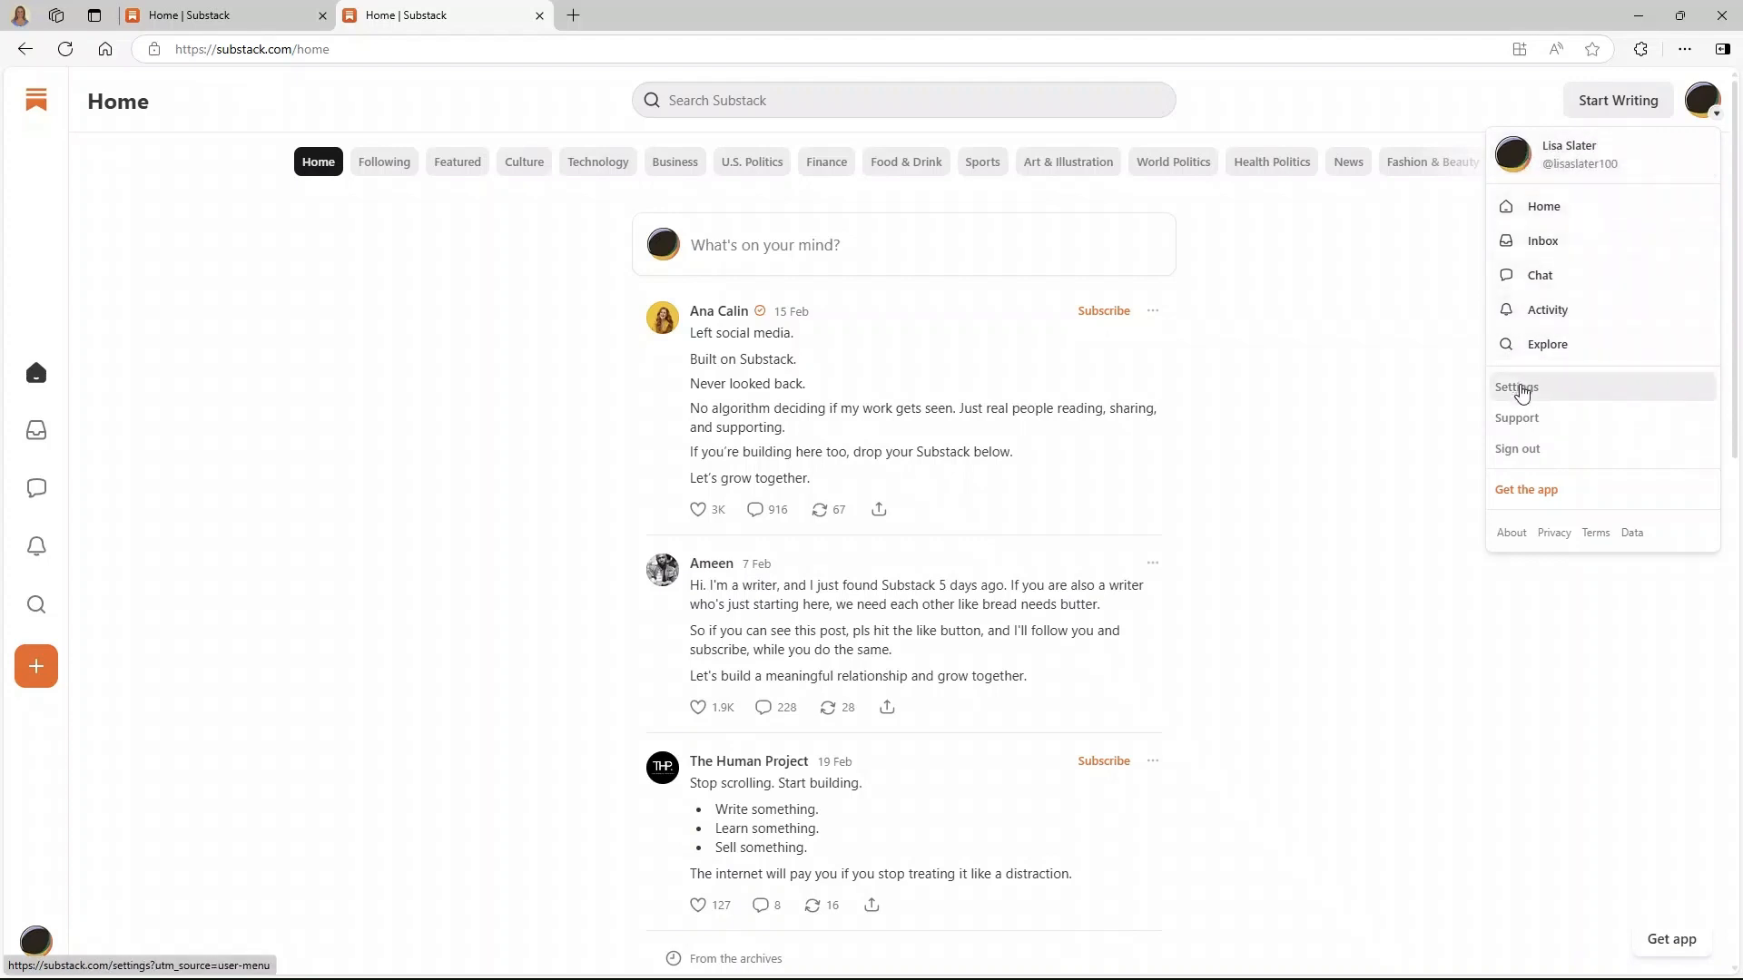
{"action": "left_click", "coordinate": [1522, 390]}
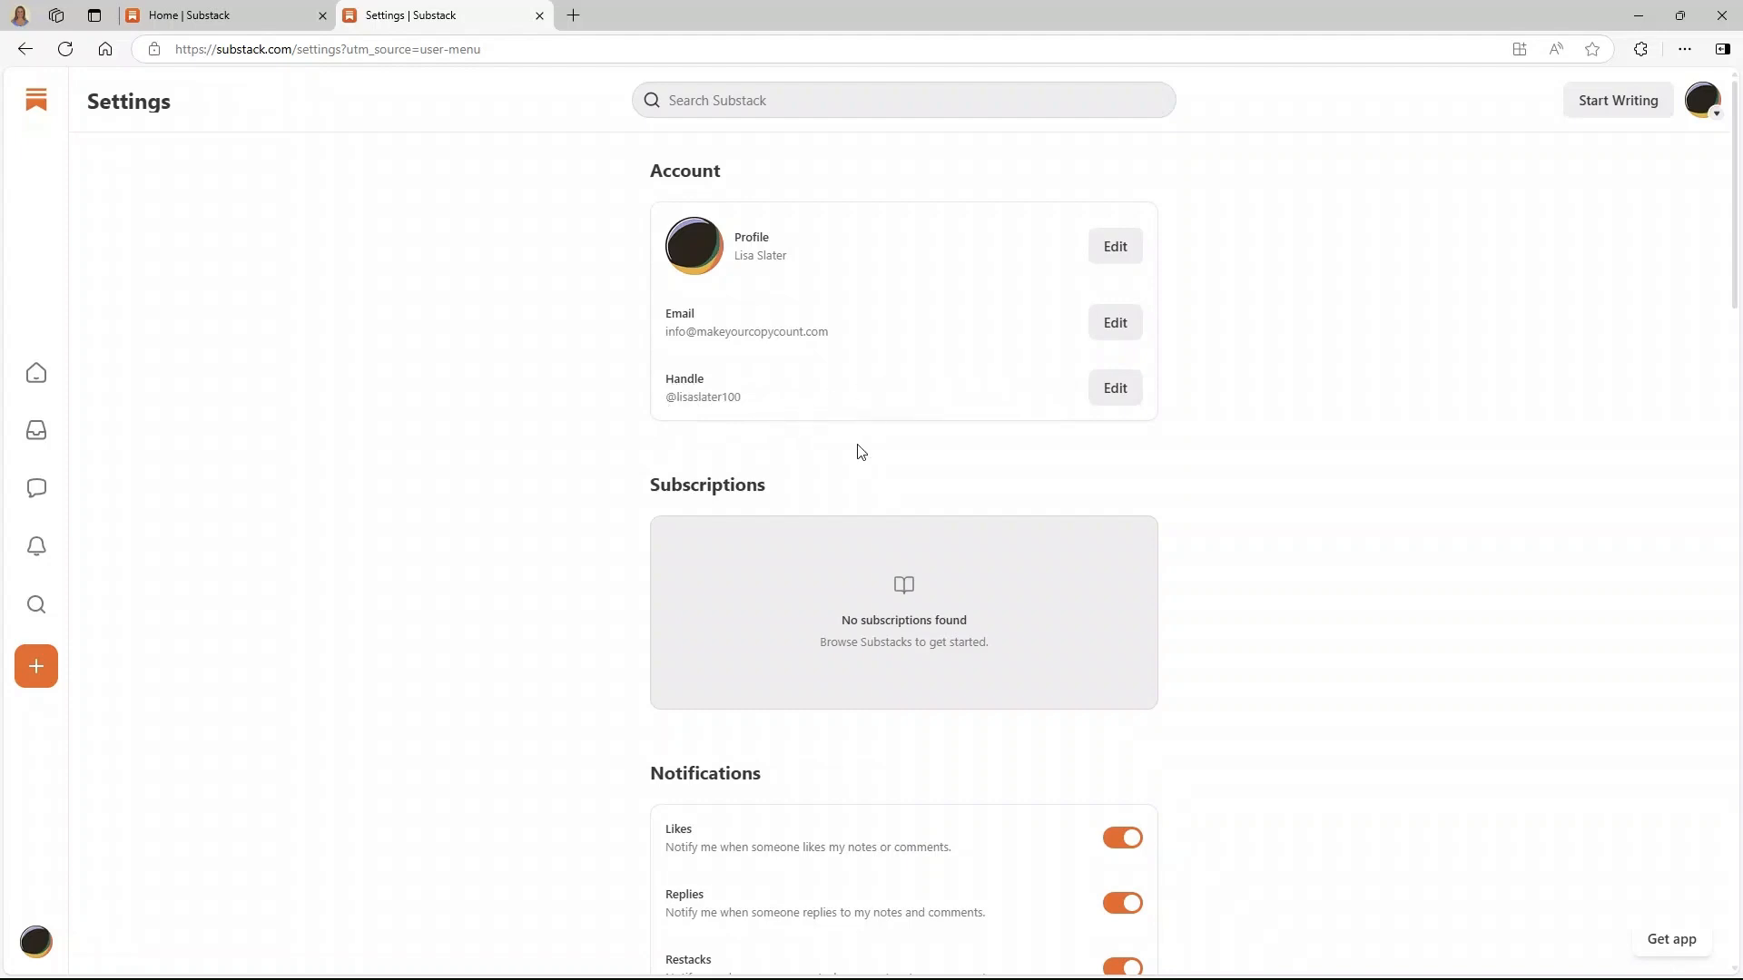
{"action": "scroll", "coordinate": [944, 632], "scroll_direction": "down", "scroll_amount": 2}
{"action": "scroll", "coordinate": [944, 632], "scroll_direction": "down", "scroll_amount": 3}
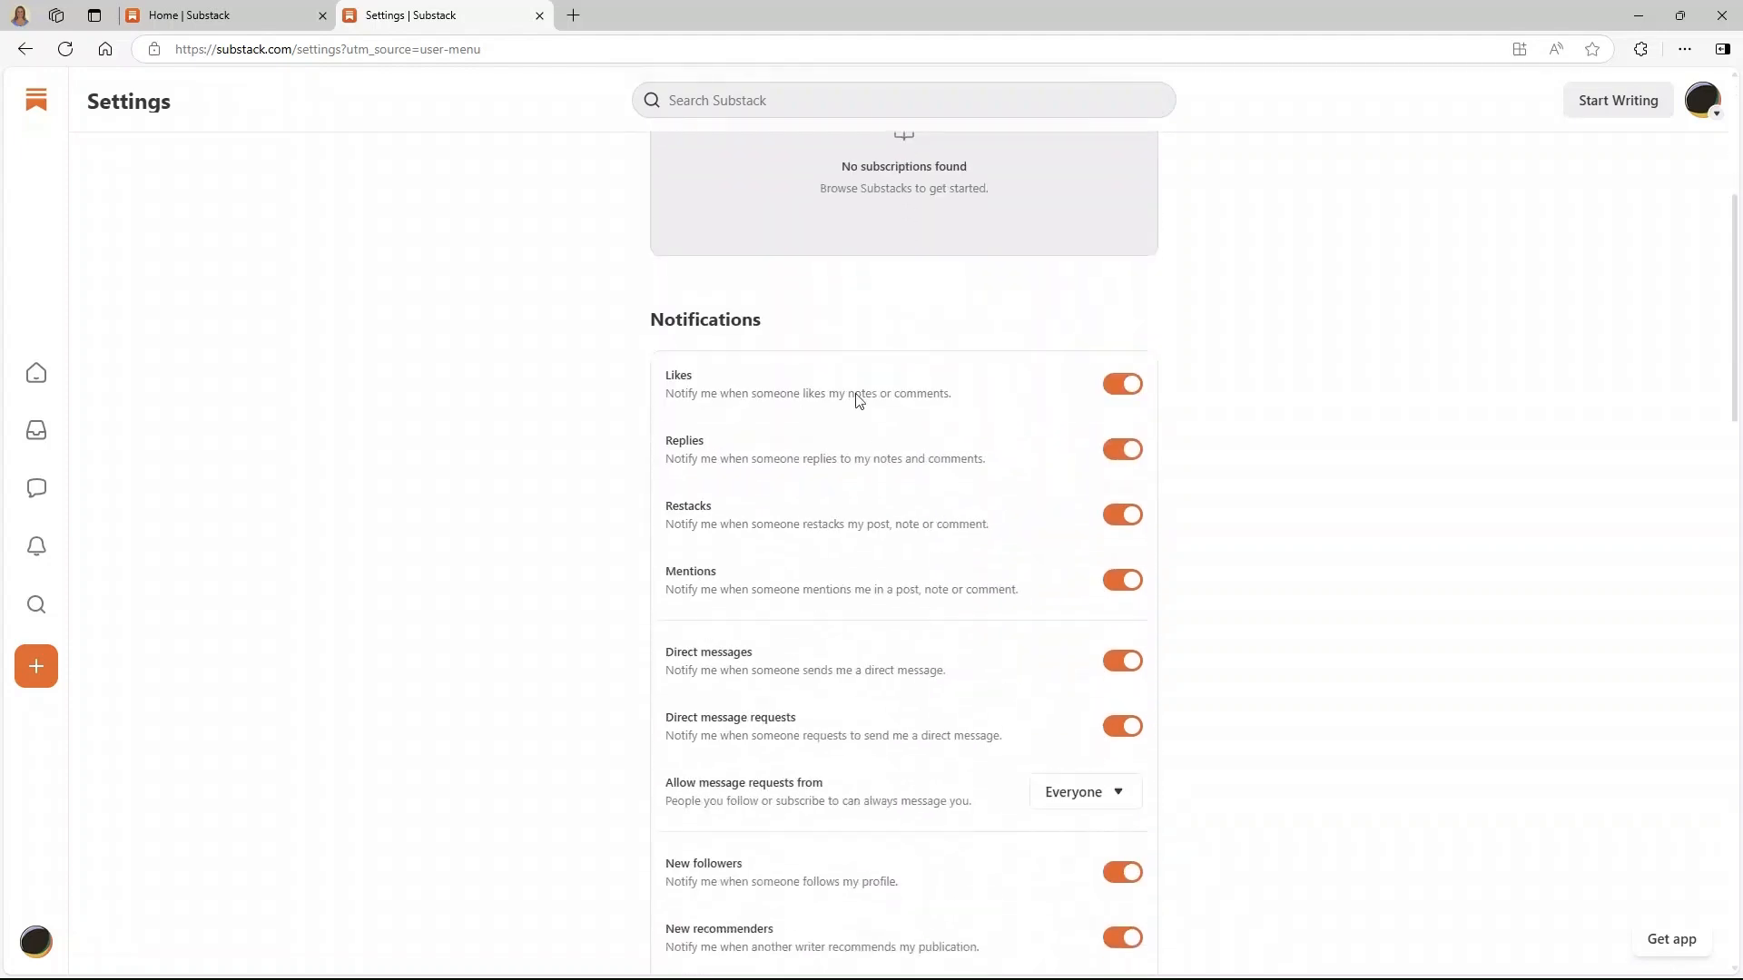
{"action": "scroll", "coordinate": [857, 381], "scroll_direction": "down", "scroll_amount": 2}
{"action": "scroll", "coordinate": [880, 935], "scroll_direction": "down", "scroll_amount": 10}
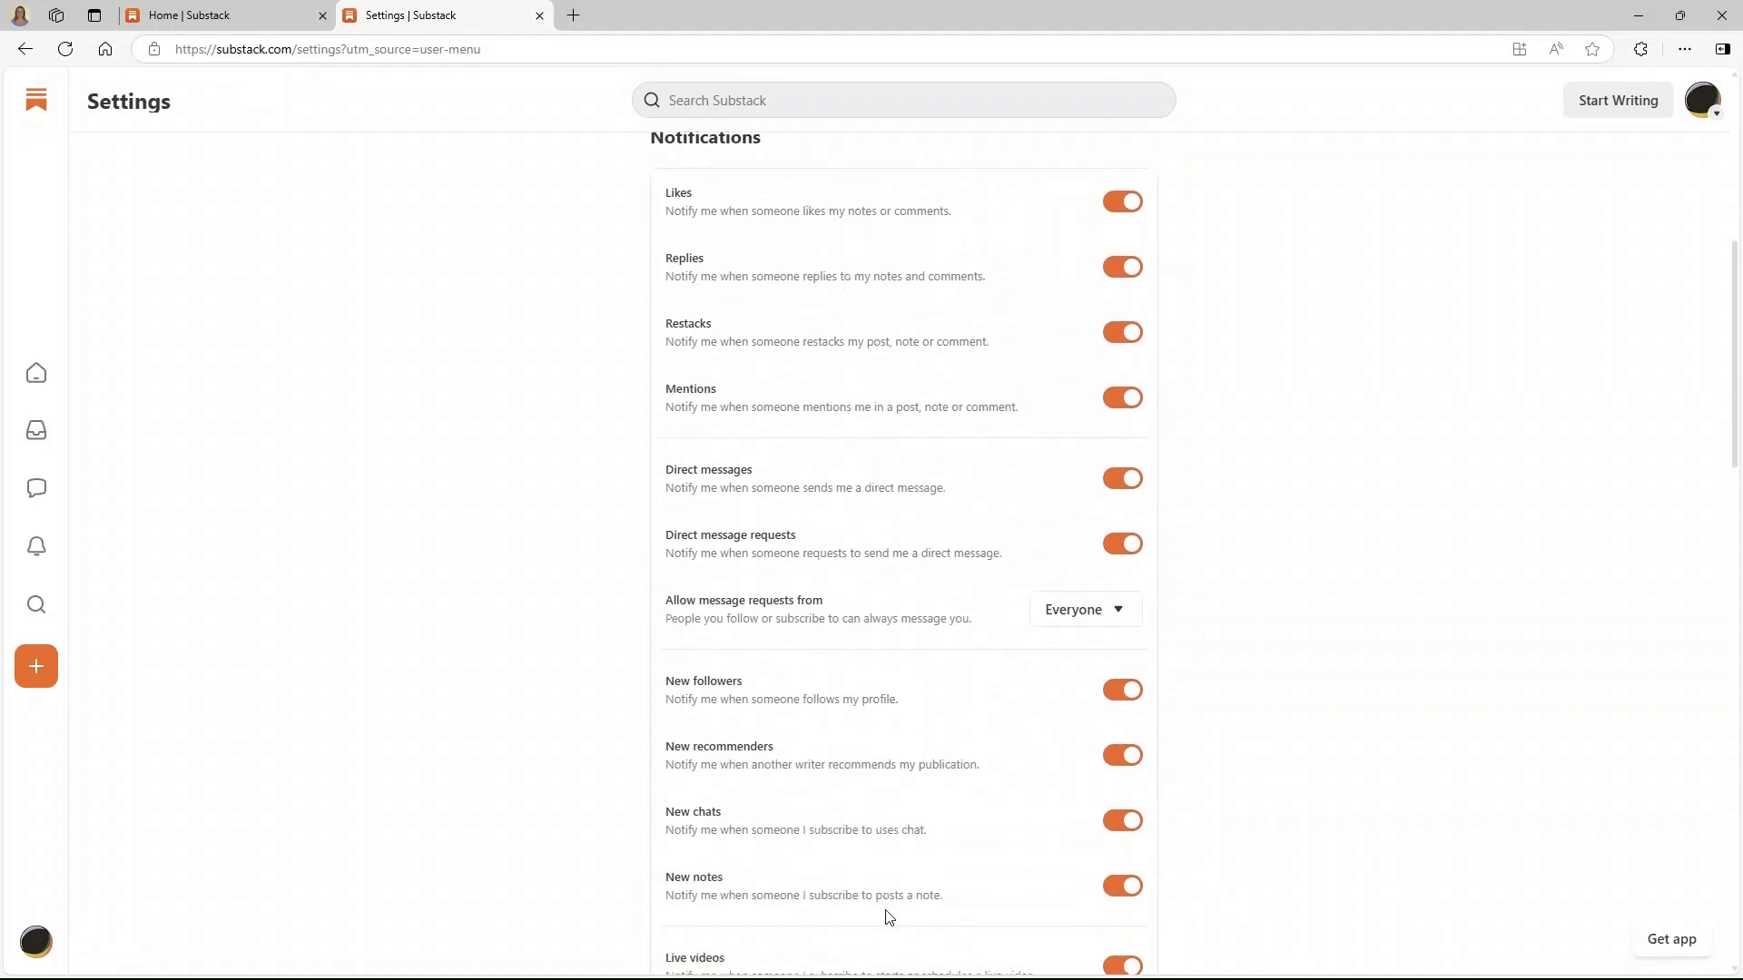
{"action": "scroll", "coordinate": [883, 933], "scroll_direction": "down", "scroll_amount": 12}
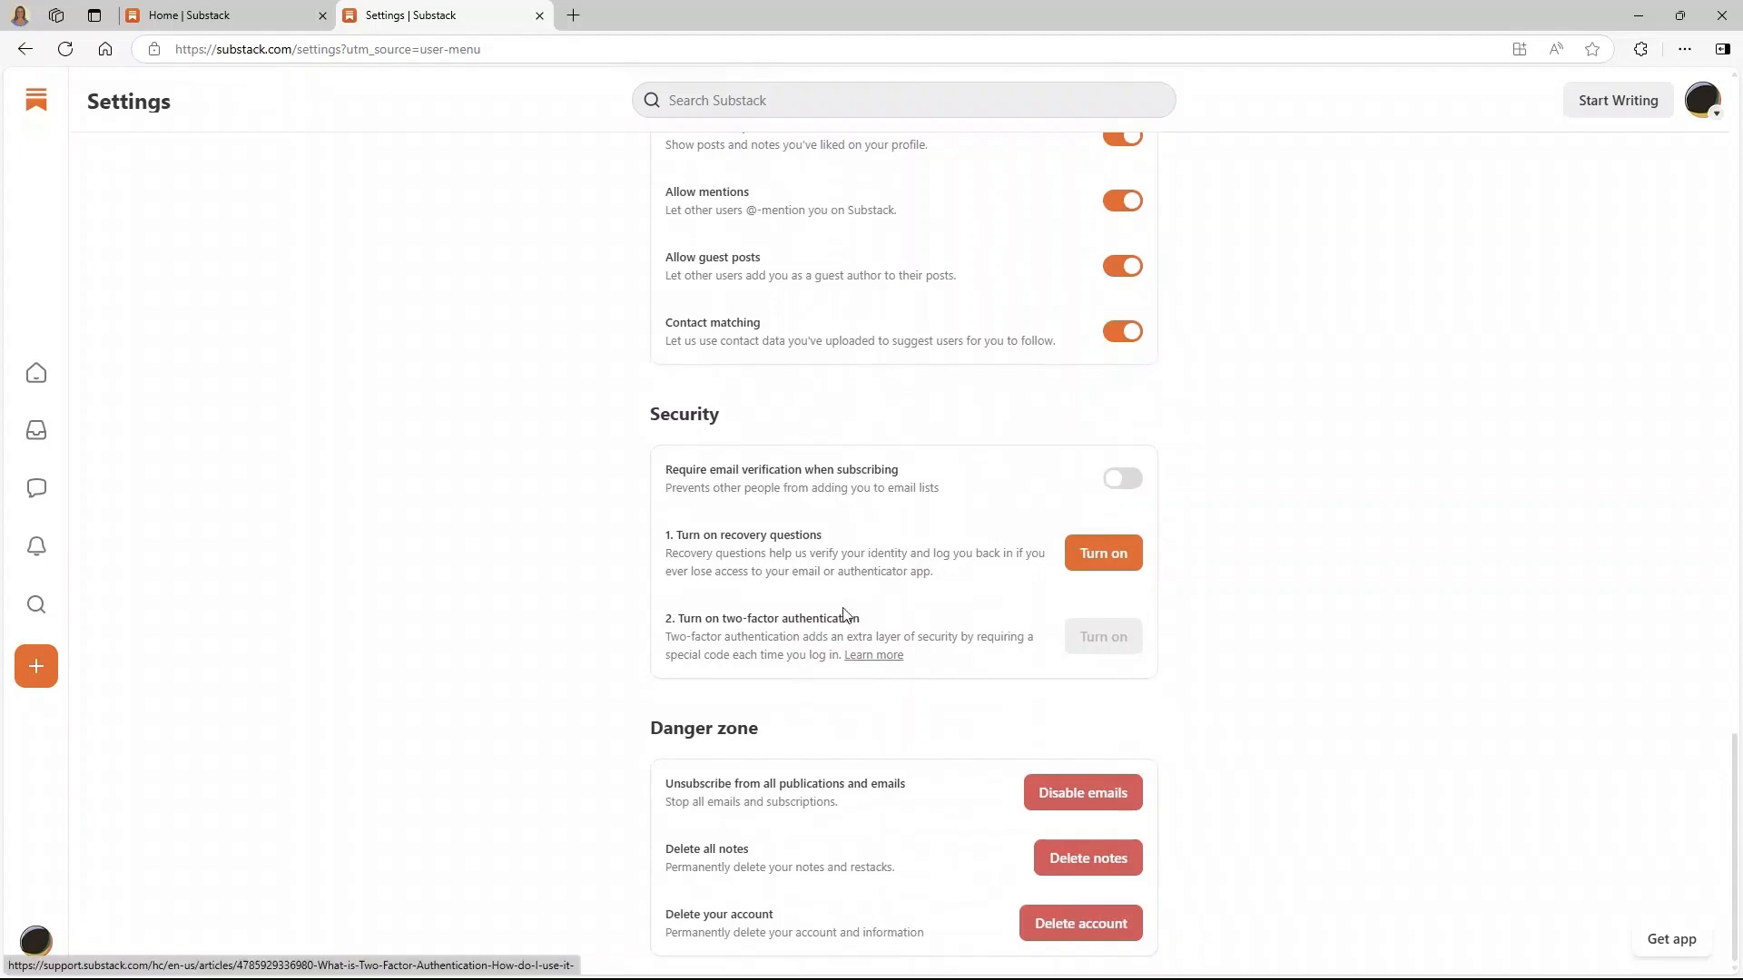
{"action": "scroll", "coordinate": [848, 615], "scroll_direction": "up", "scroll_amount": 20}
{"action": "scroll", "coordinate": [845, 615], "scroll_direction": "up", "scroll_amount": 1}
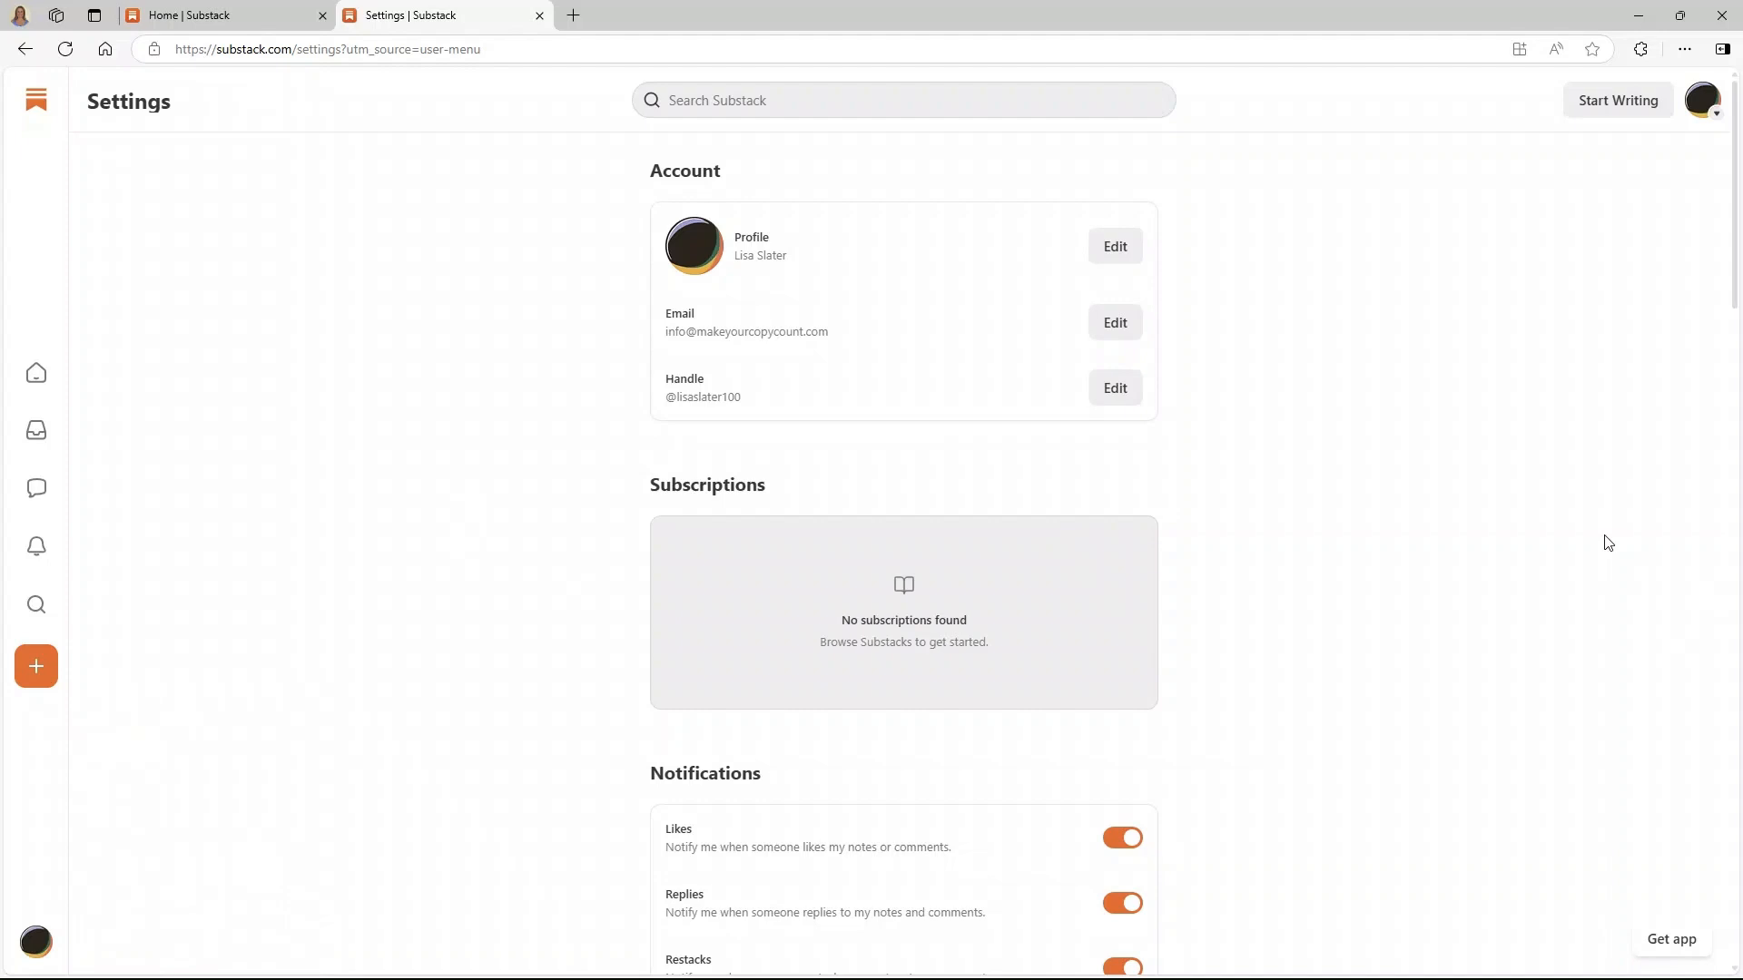
{"action": "left_click", "coordinate": [1609, 111]}
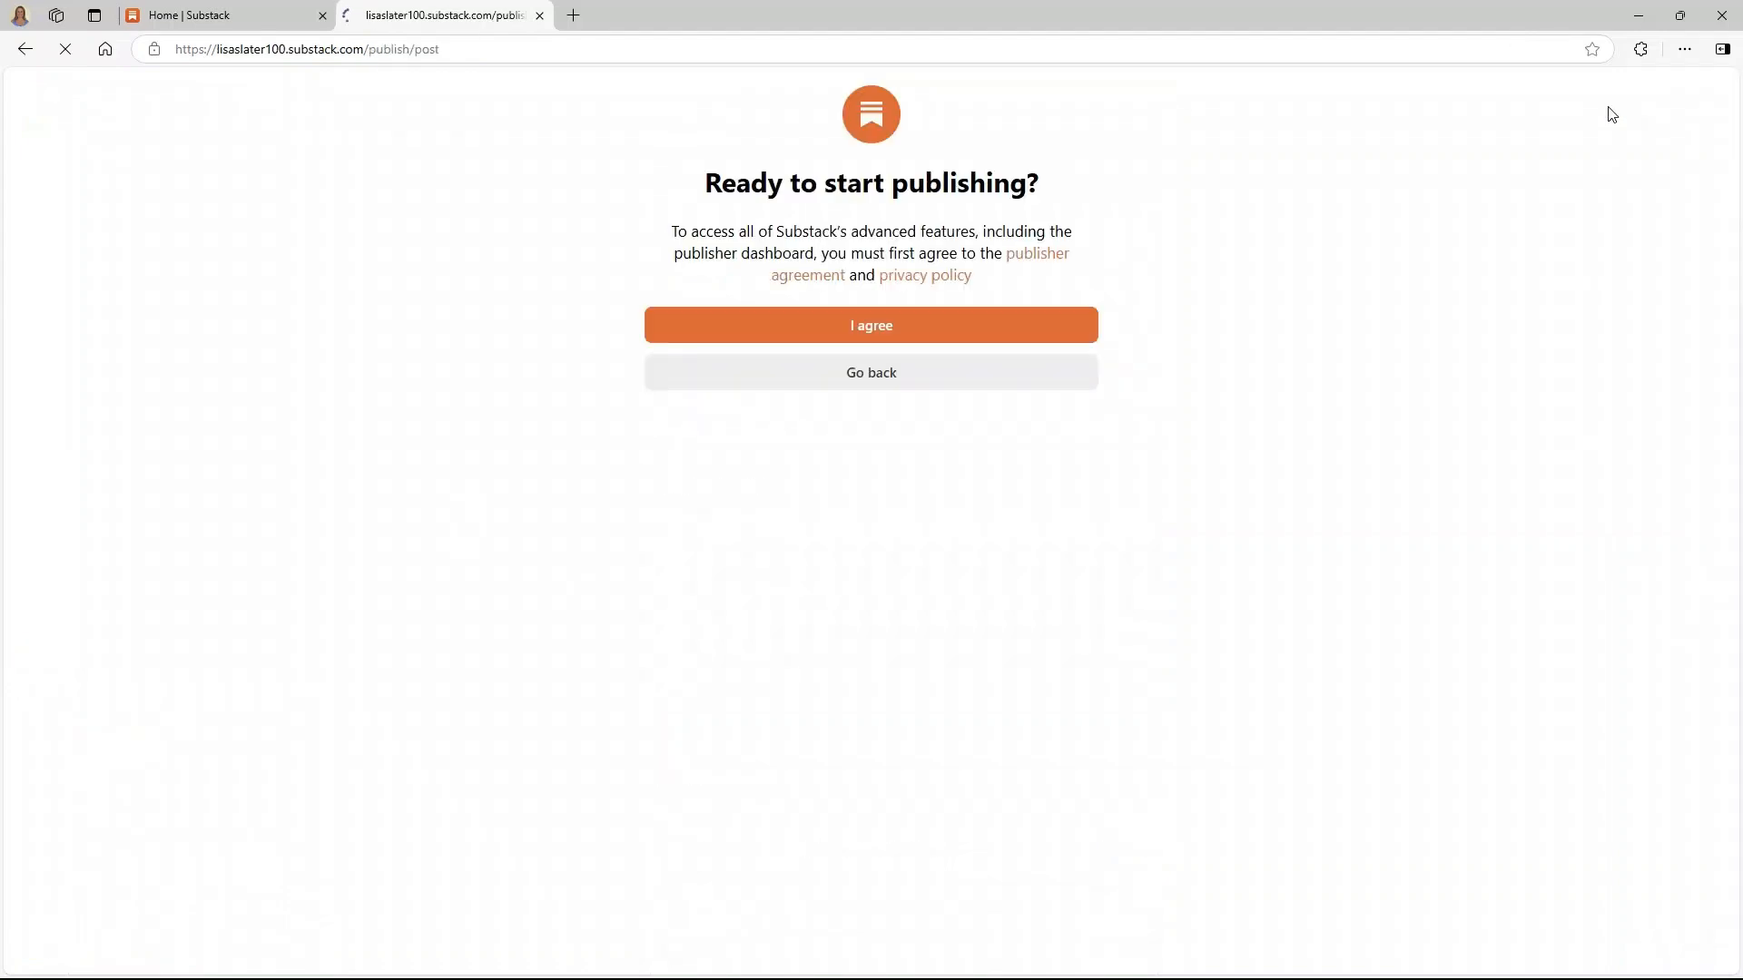
- Accept the publisher agreement and leave the empty draft to return to Settings
{"action": "left_click", "coordinate": [854, 327]}
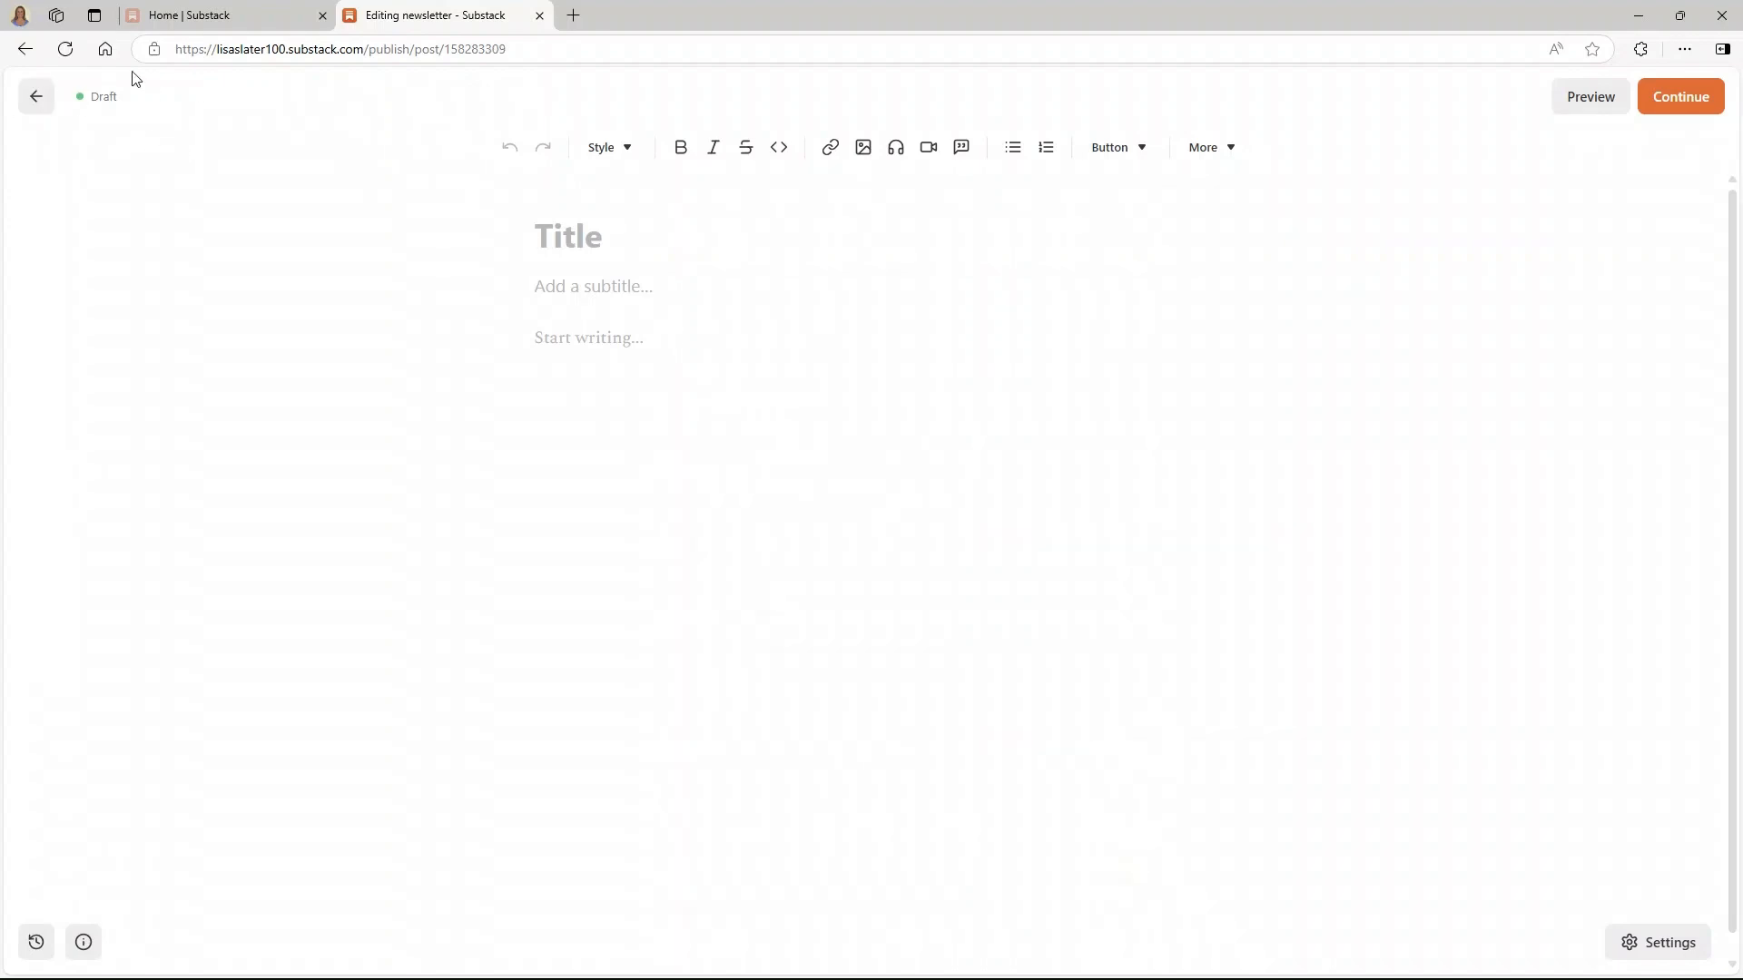
{"action": "left_click", "coordinate": [38, 99]}
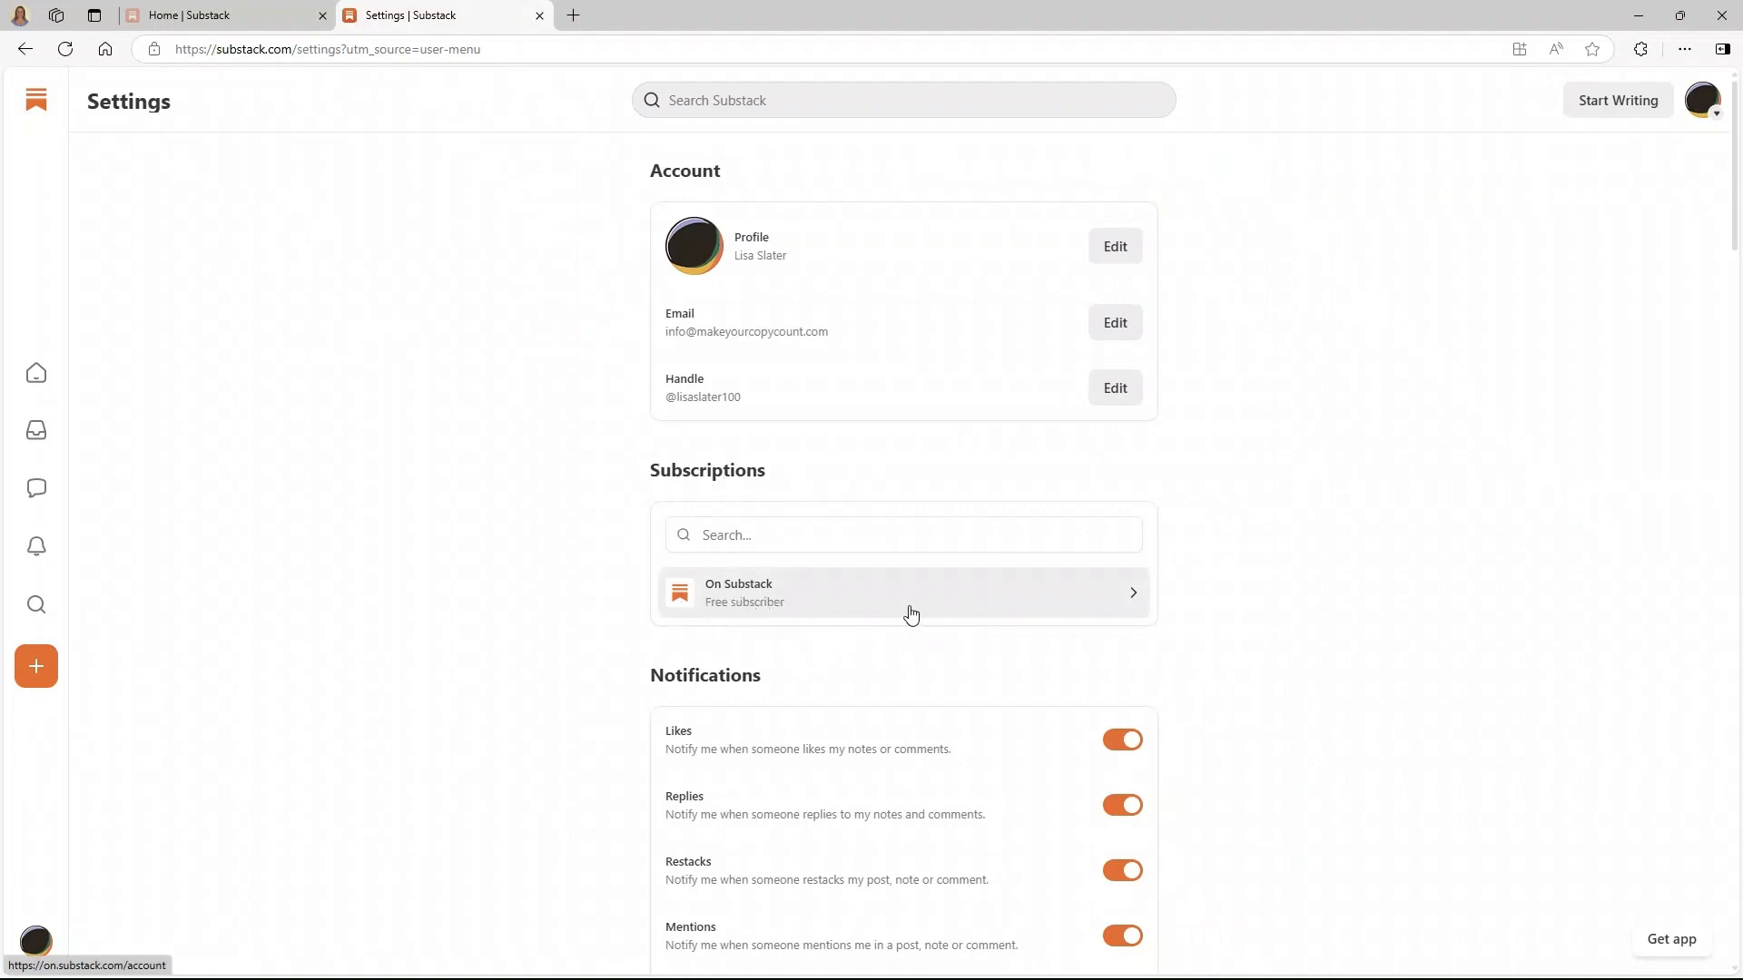
- Scroll to Publications in Settings and choose 'Customize your Substack'
{"action": "scroll", "coordinate": [1217, 591], "scroll_direction": "down", "scroll_amount": 20}
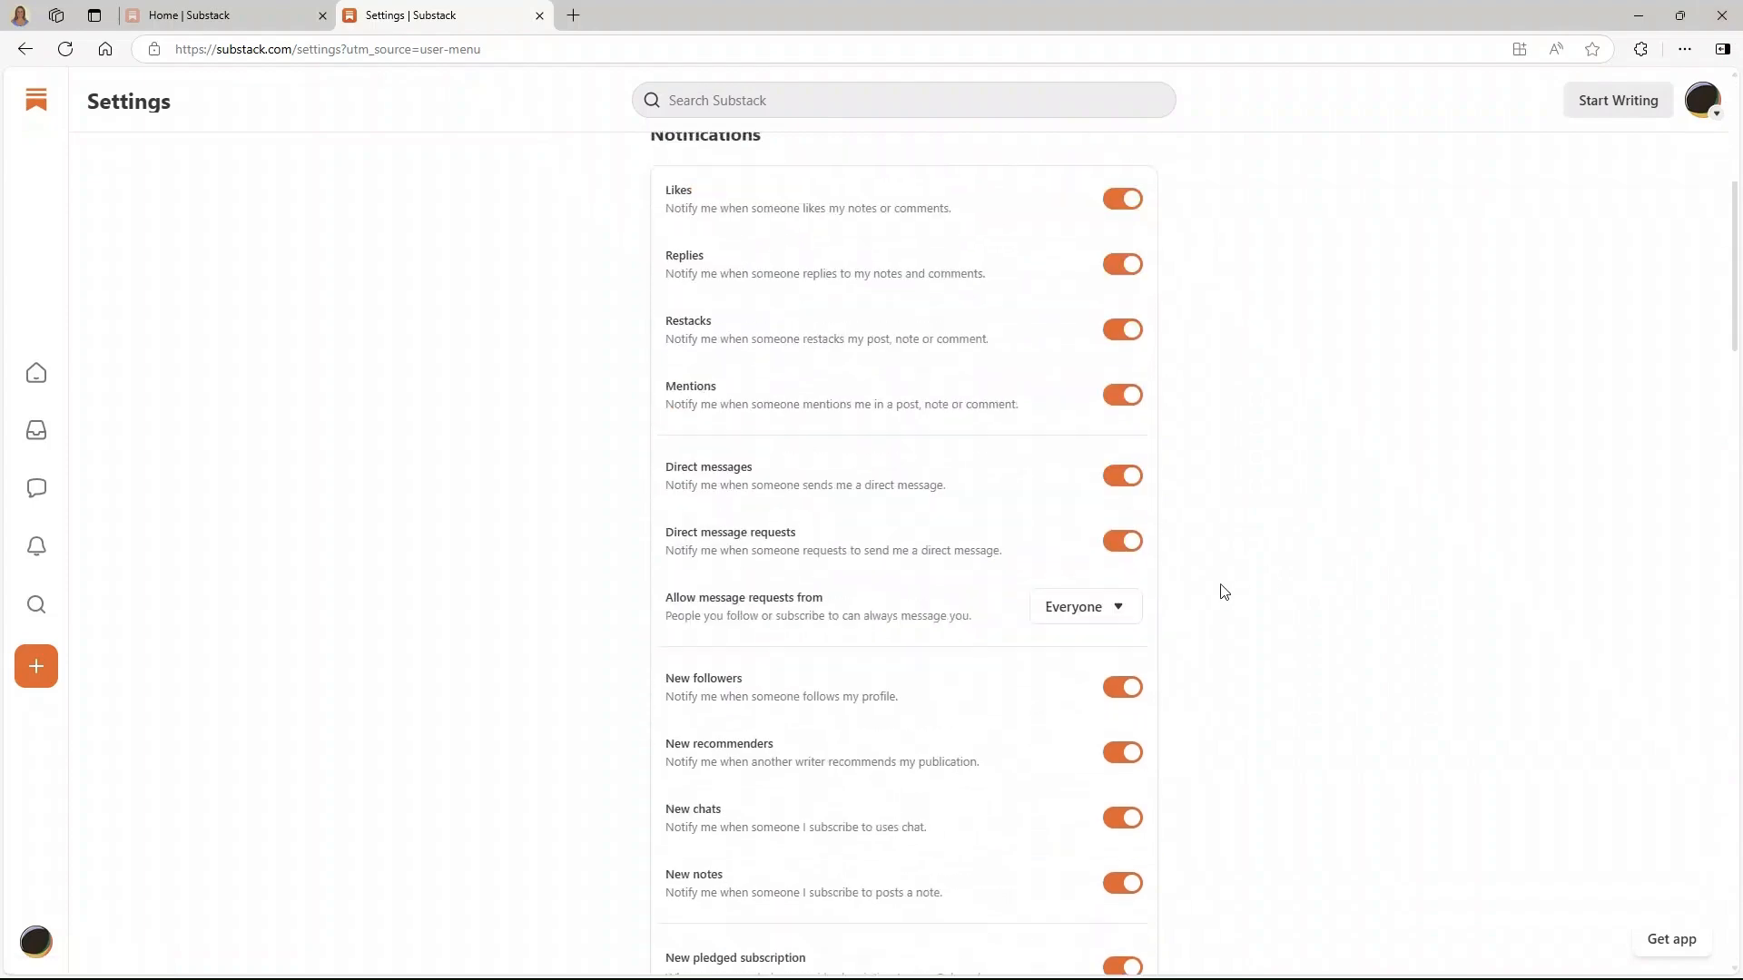
{"action": "scroll", "coordinate": [1221, 592], "scroll_direction": "down", "scroll_amount": 10}
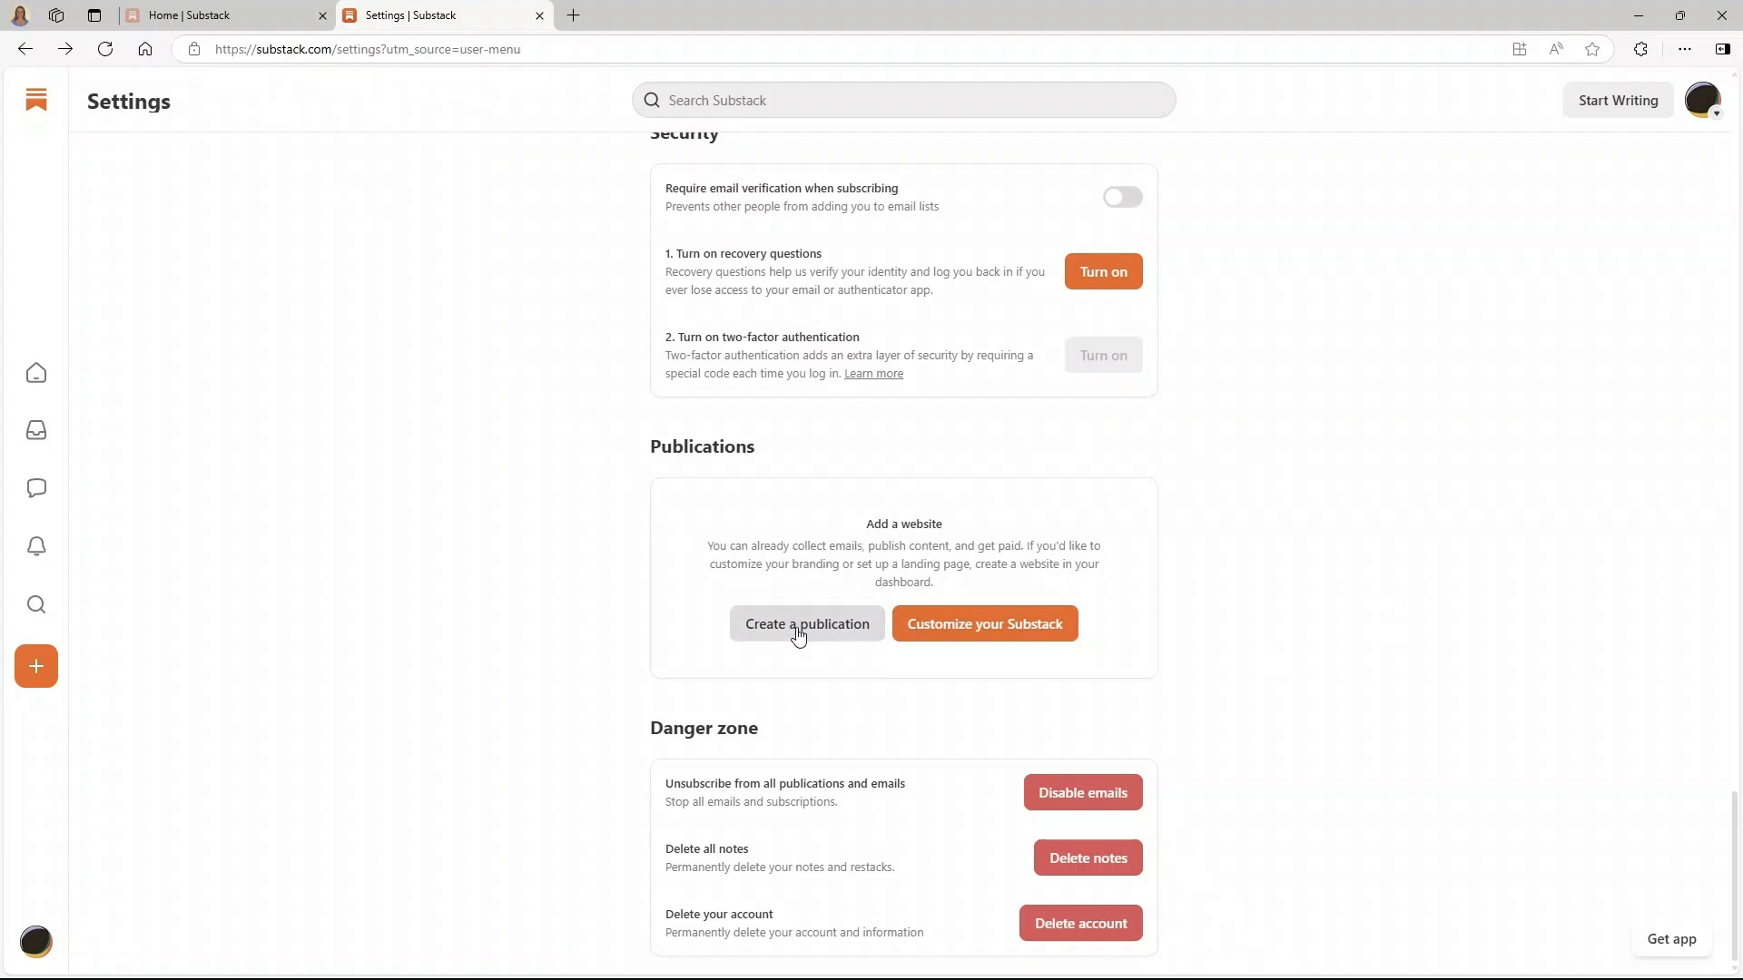
{"action": "left_click", "coordinate": [999, 625]}
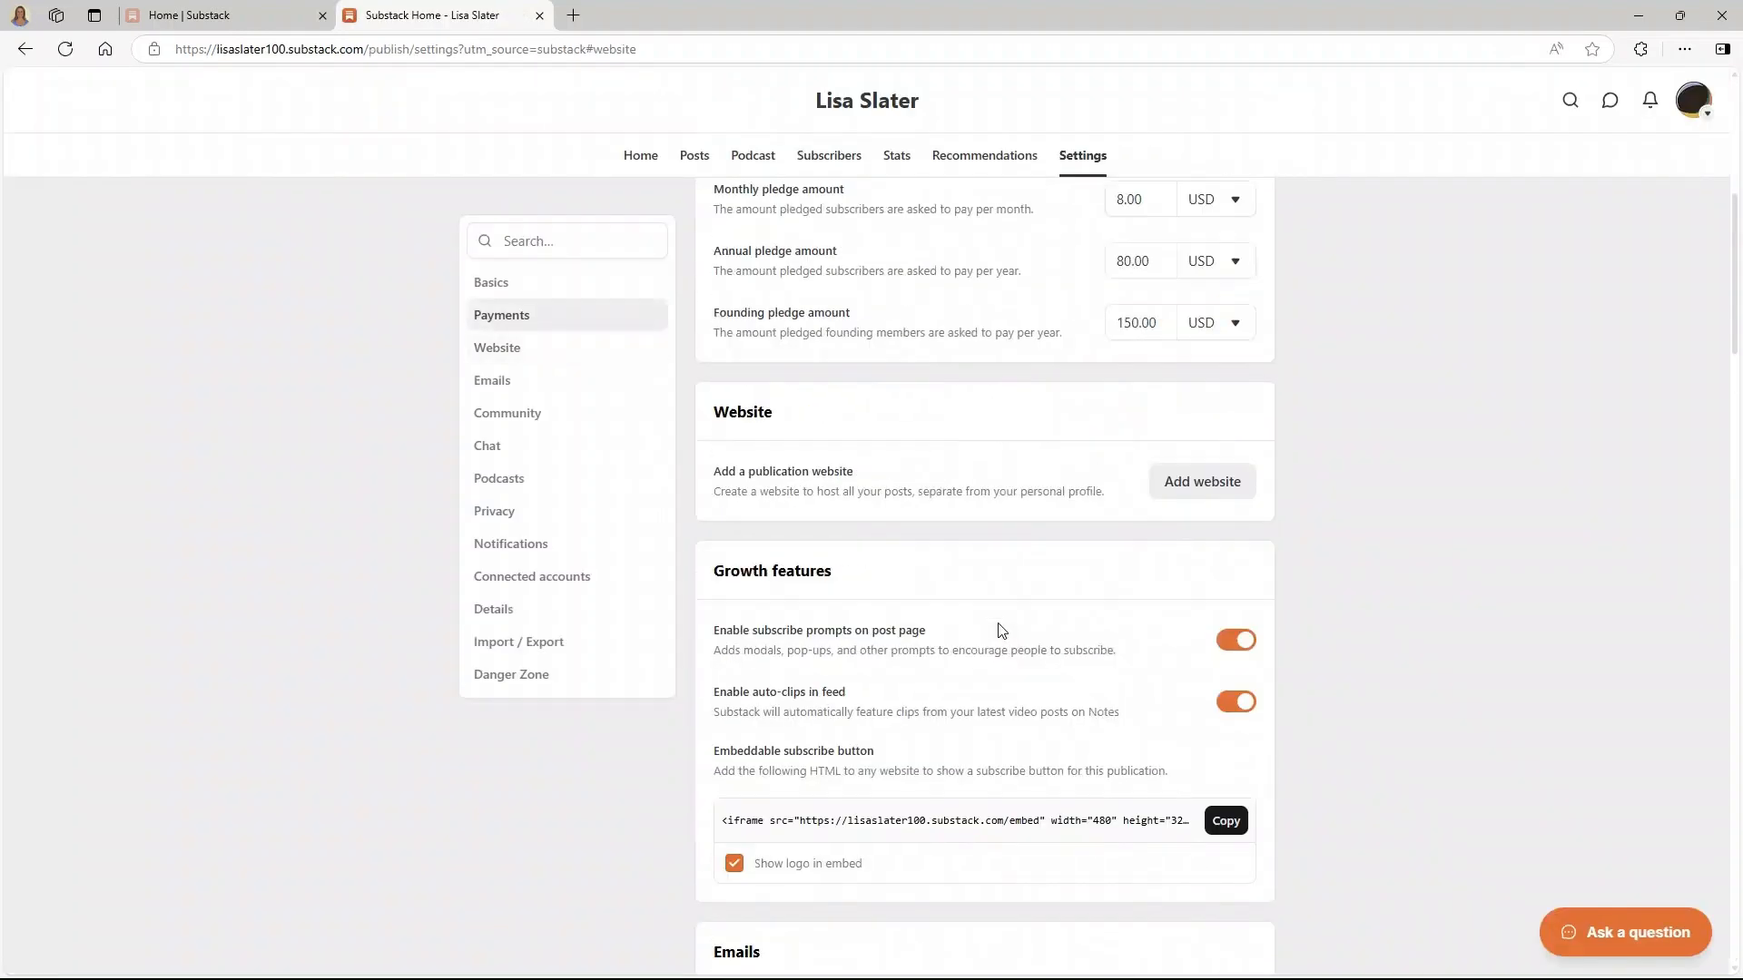
- Browse the publication settings, view the personal profile page, then return
{"action": "scroll", "coordinate": [1051, 747], "scroll_direction": "up", "scroll_amount": 7}
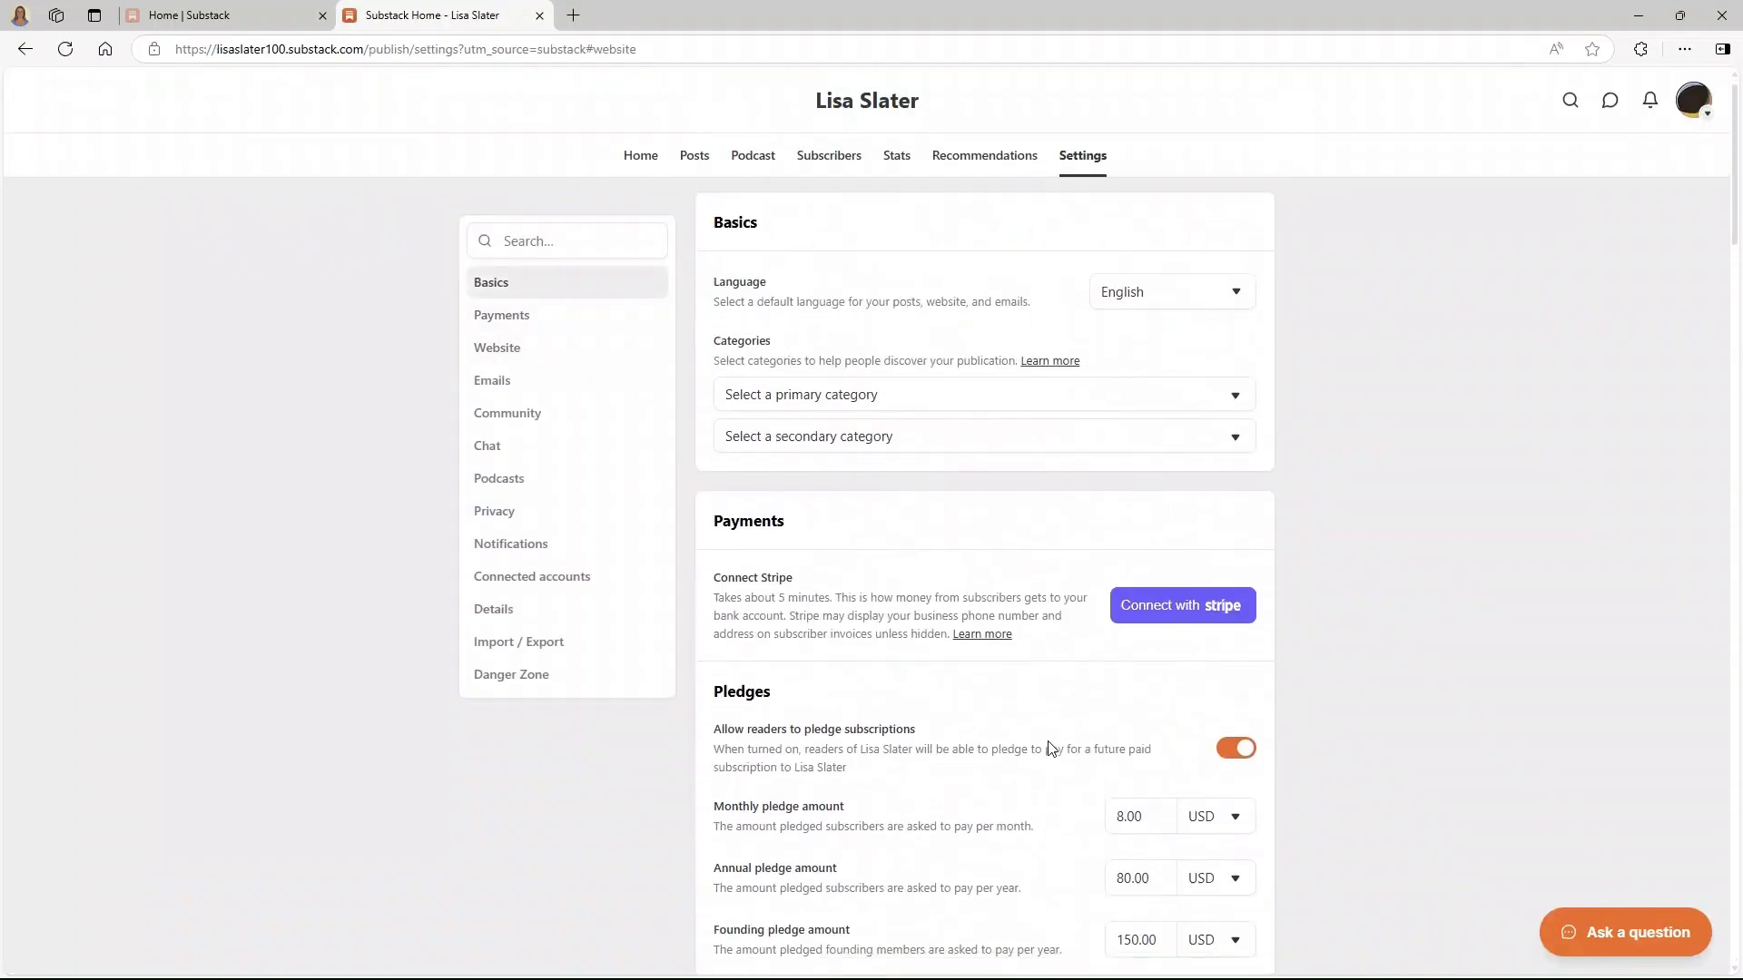
{"action": "scroll", "coordinate": [1051, 747], "scroll_direction": "down", "scroll_amount": 15}
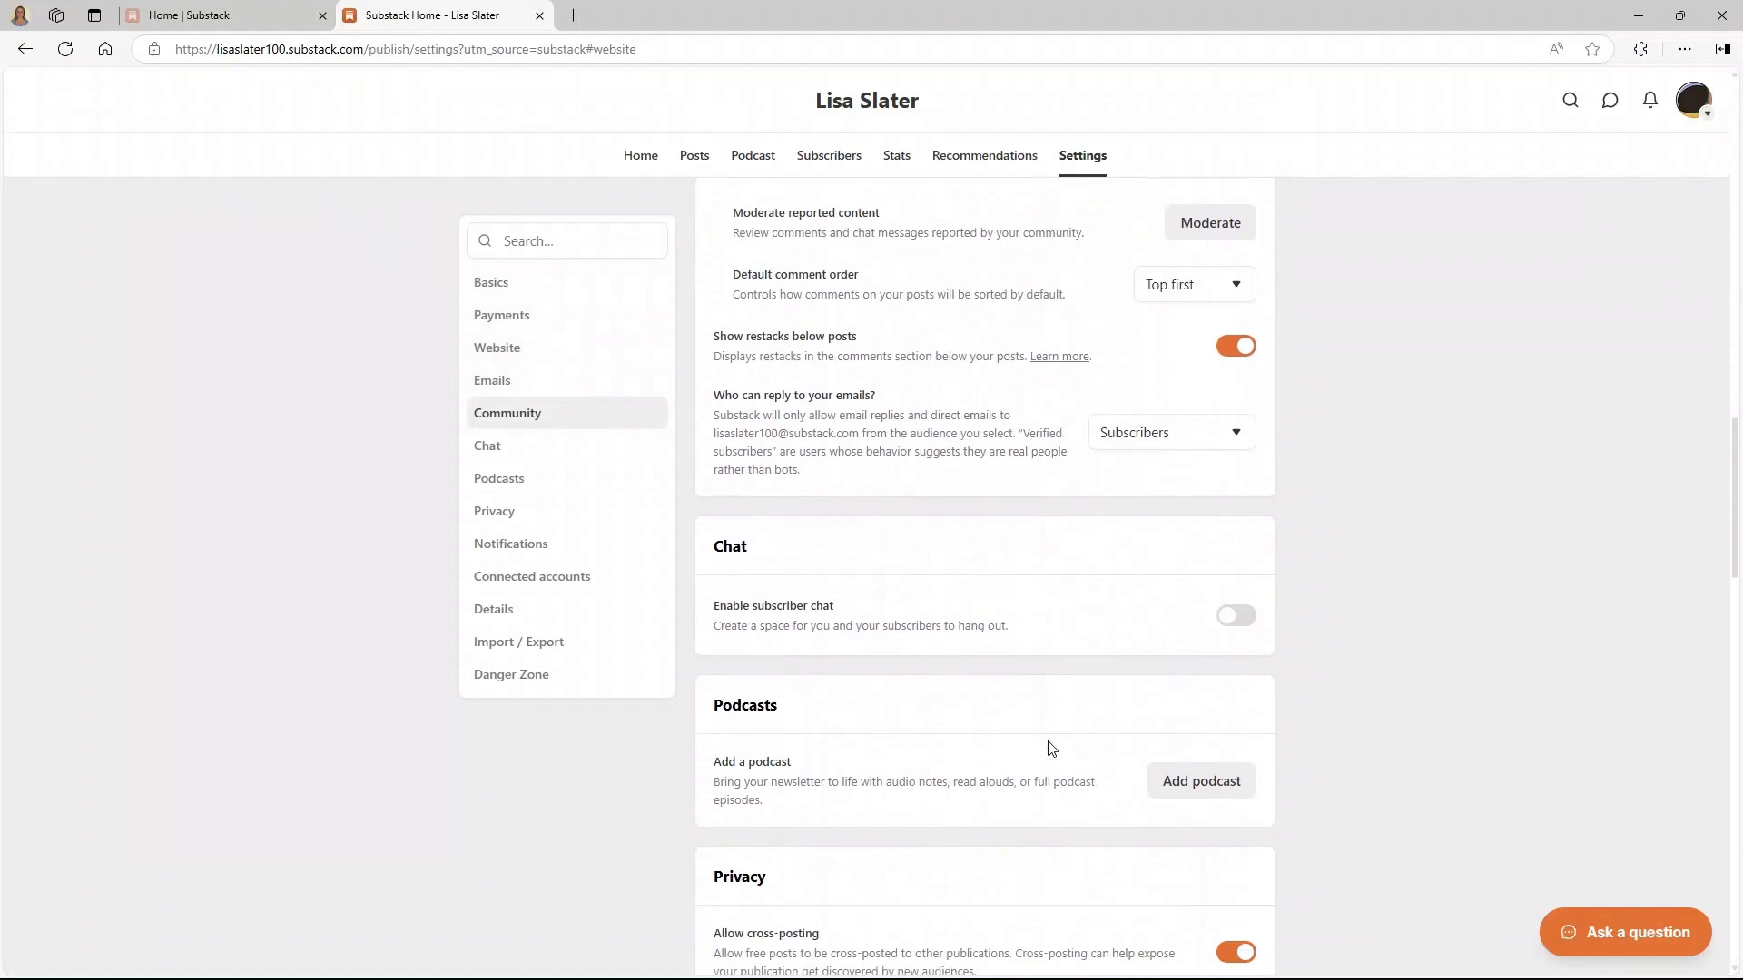
{"action": "scroll", "coordinate": [1051, 747], "scroll_direction": "down", "scroll_amount": 2}
{"action": "scroll", "coordinate": [1051, 747], "scroll_direction": "up", "scroll_amount": 15}
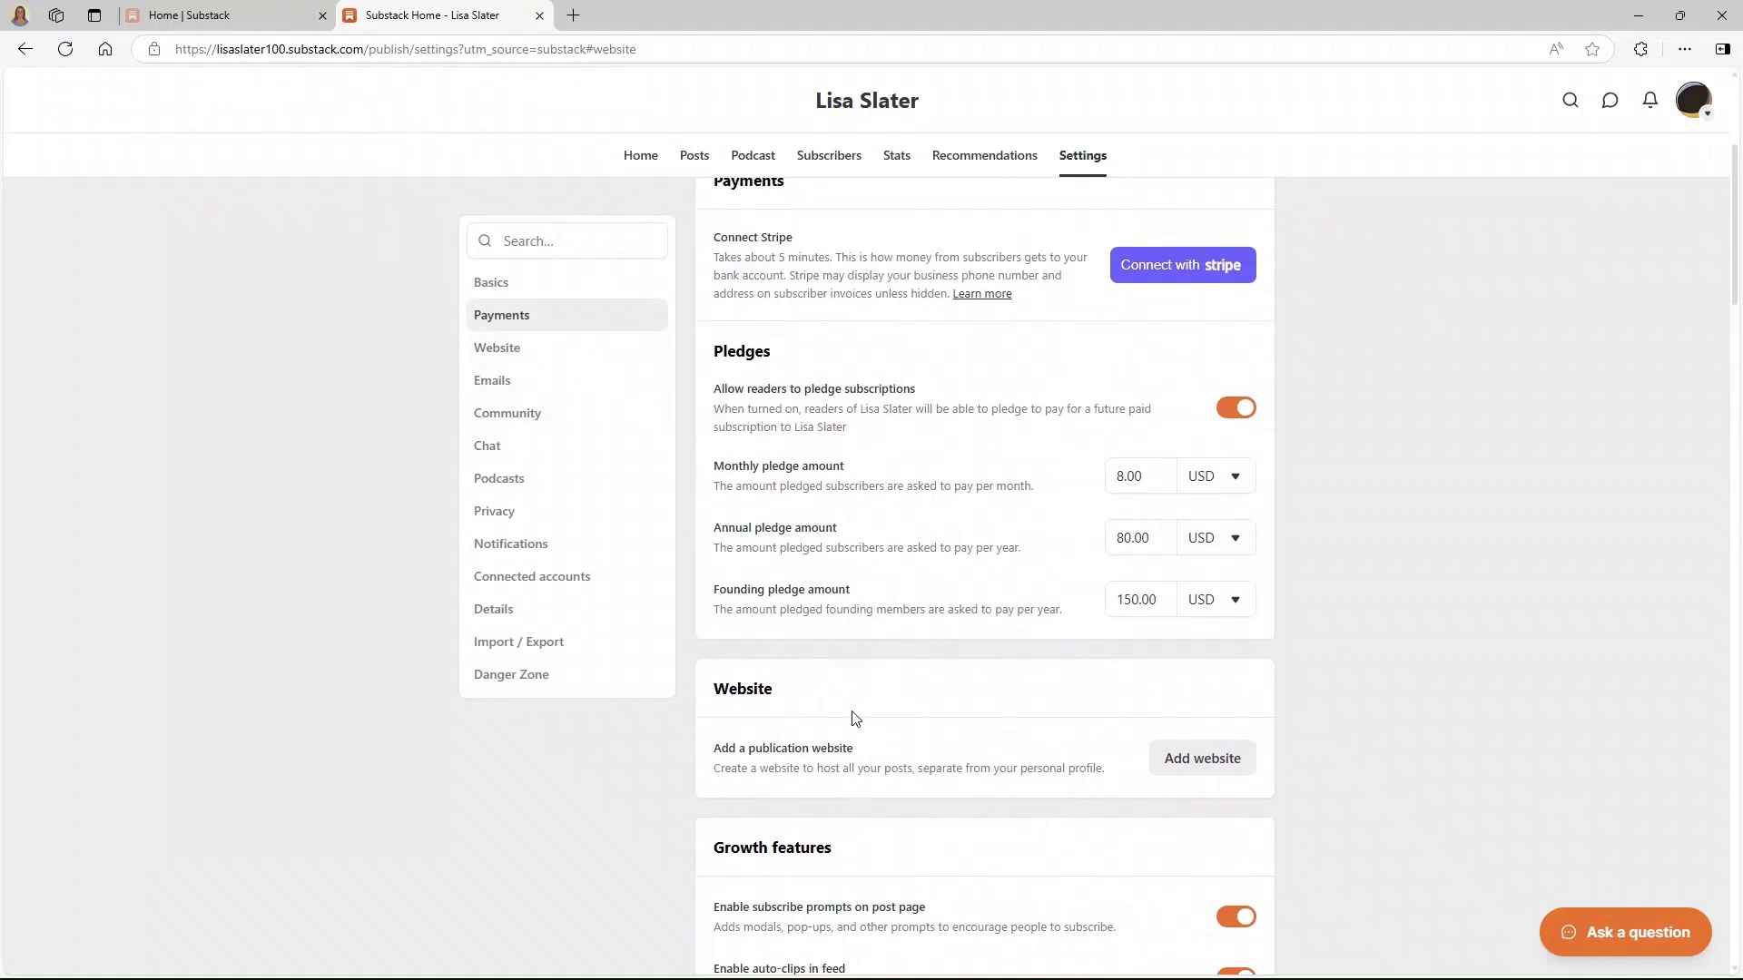
{"action": "scroll", "coordinate": [977, 770], "scroll_direction": "up", "scroll_amount": 1}
{"action": "scroll", "coordinate": [976, 771], "scroll_direction": "up", "scroll_amount": 3}
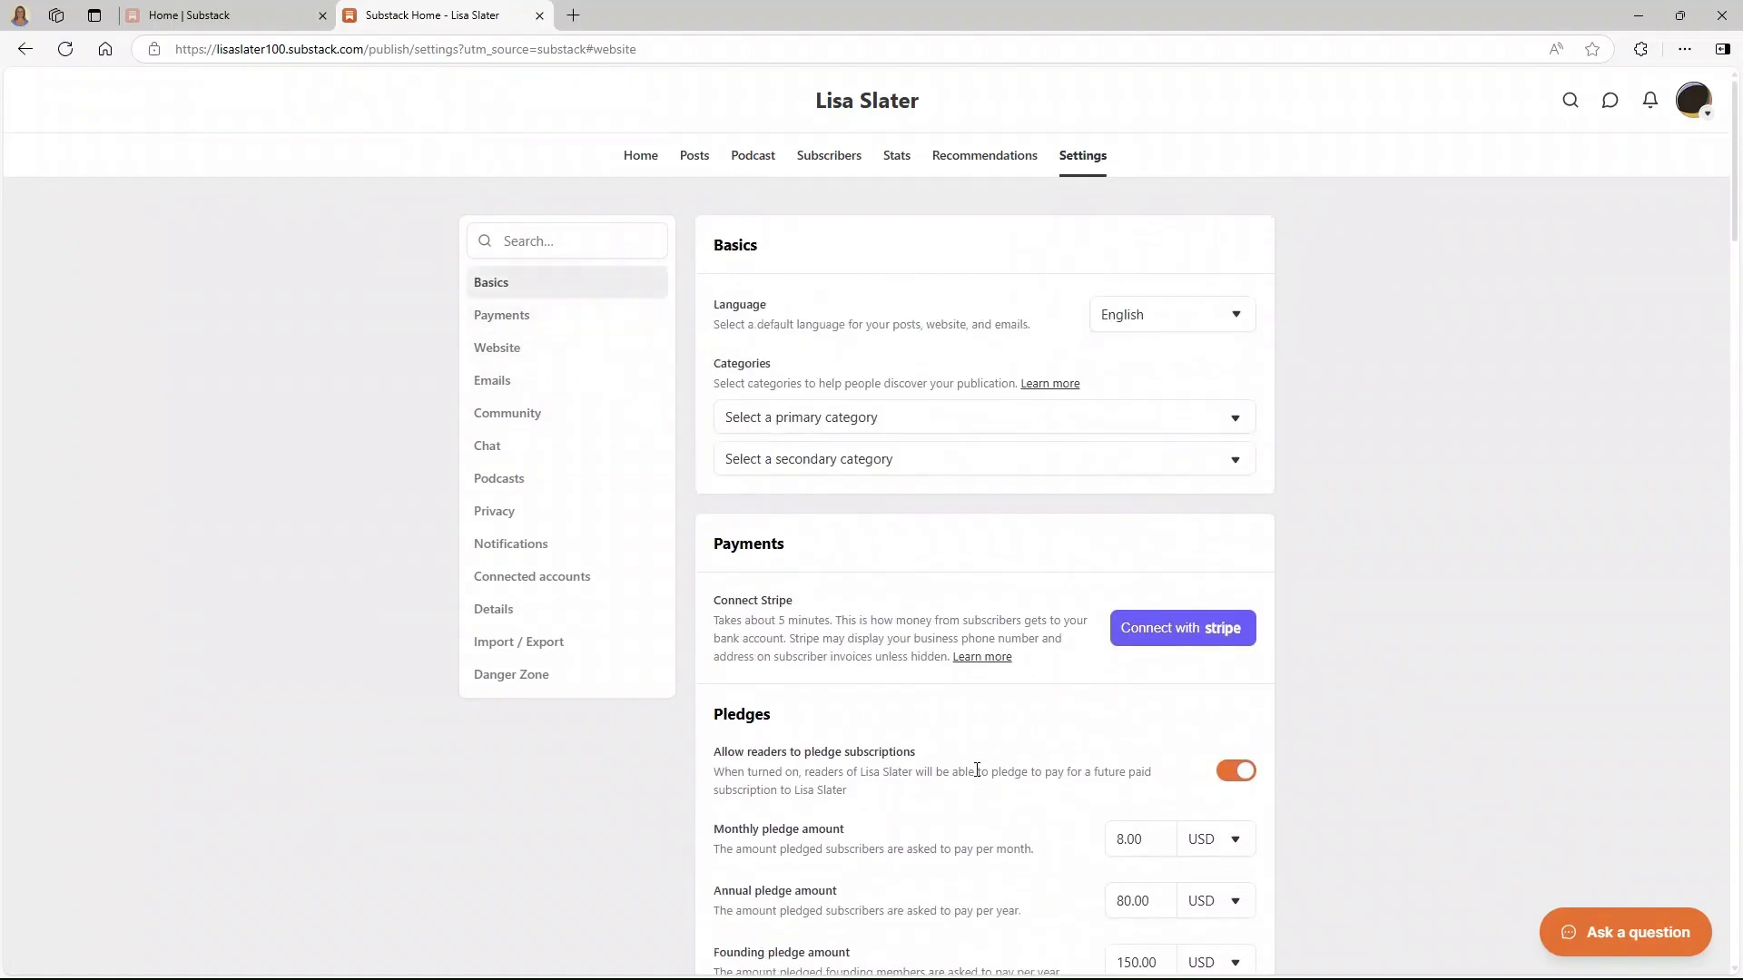
{"action": "left_click", "coordinate": [847, 109]}
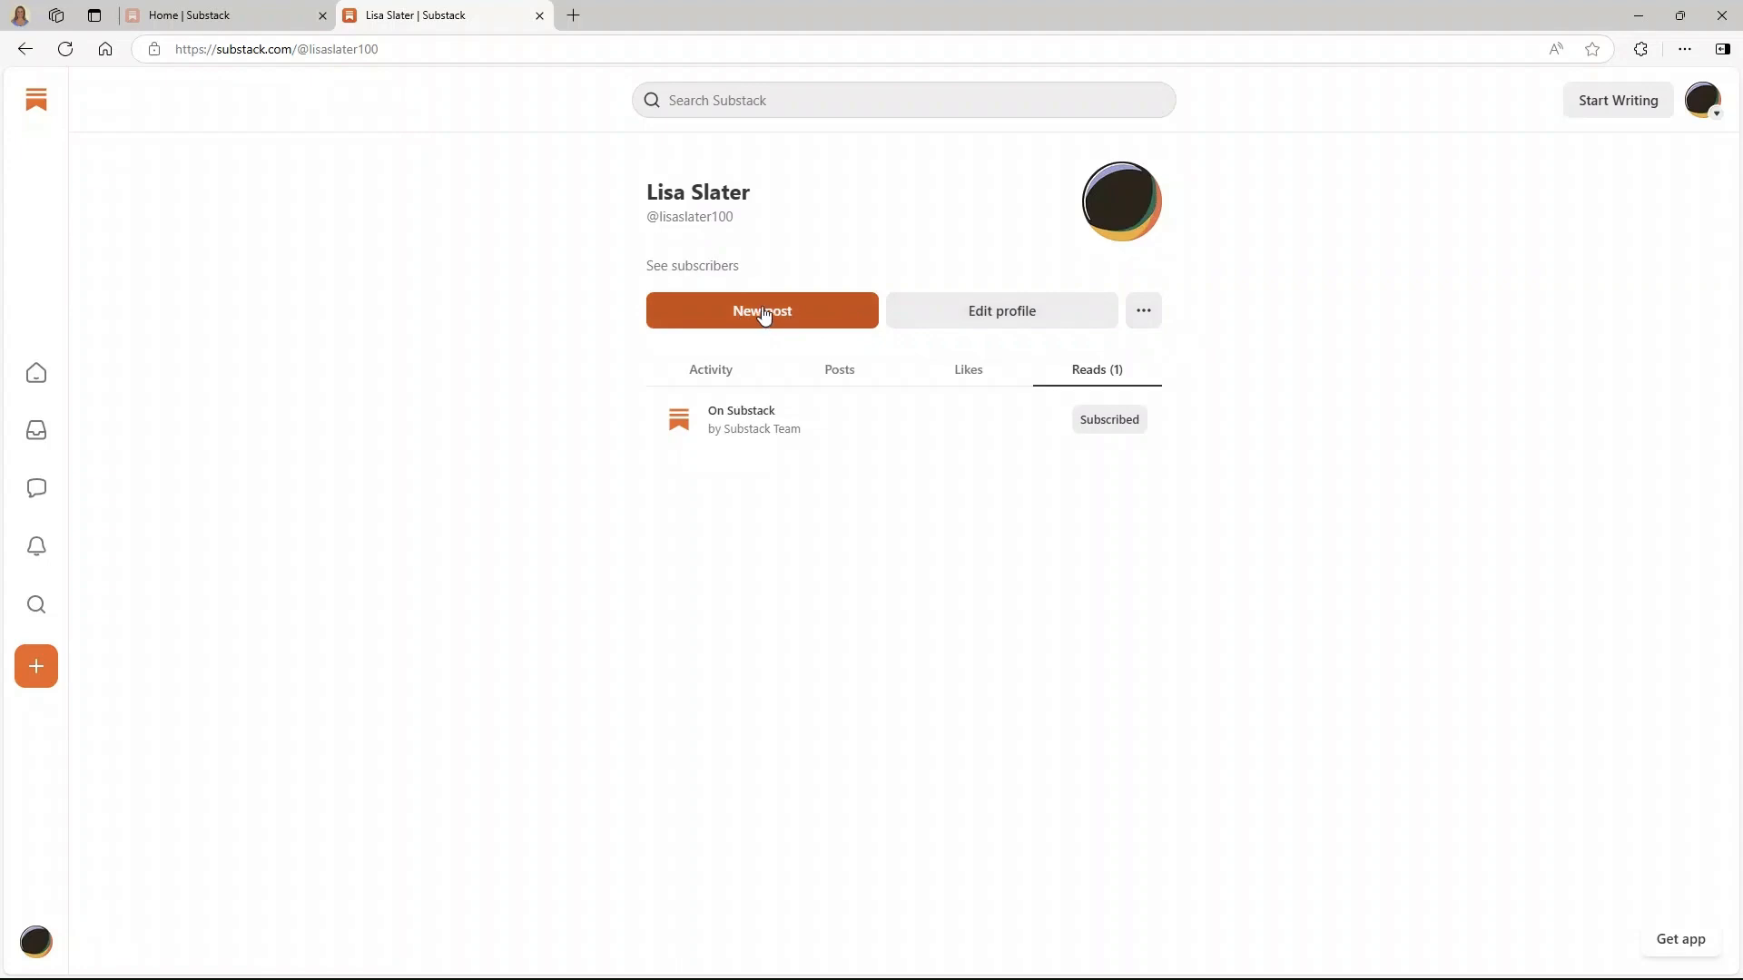
{"action": "left_click", "coordinate": [26, 52]}
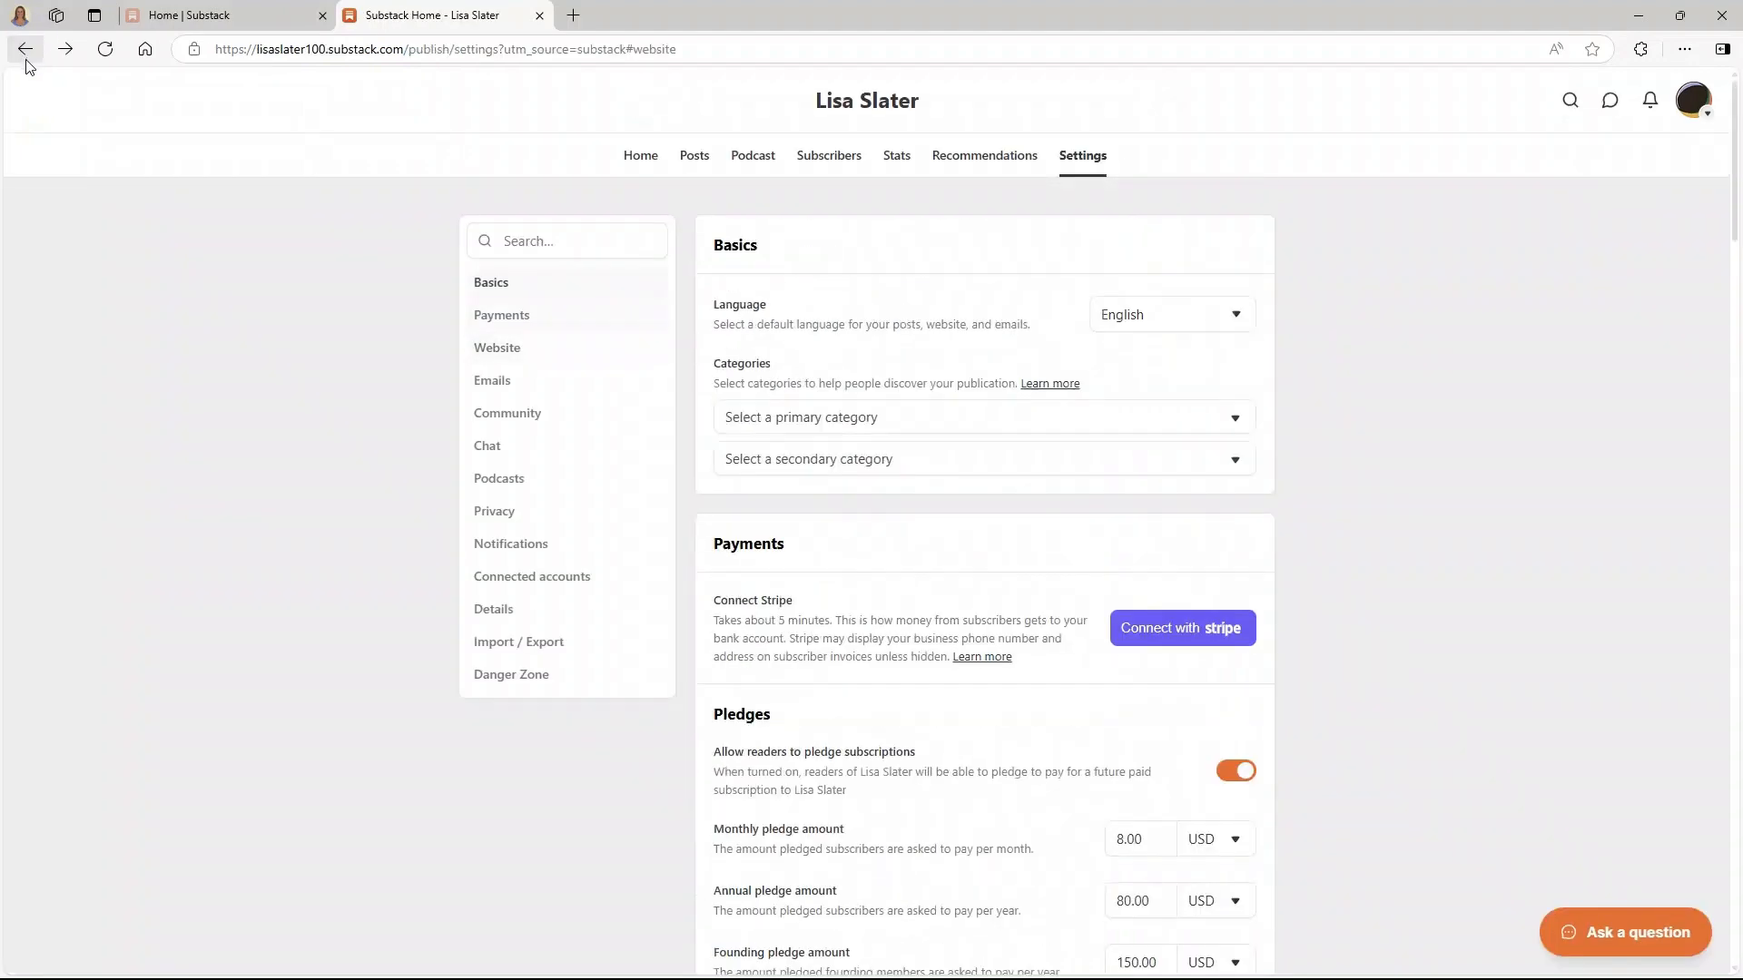
- Go back to account Settings and choose 'Create a publication' under Publications
{"action": "scroll", "coordinate": [771, 533], "scroll_direction": "down", "scroll_amount": 11}
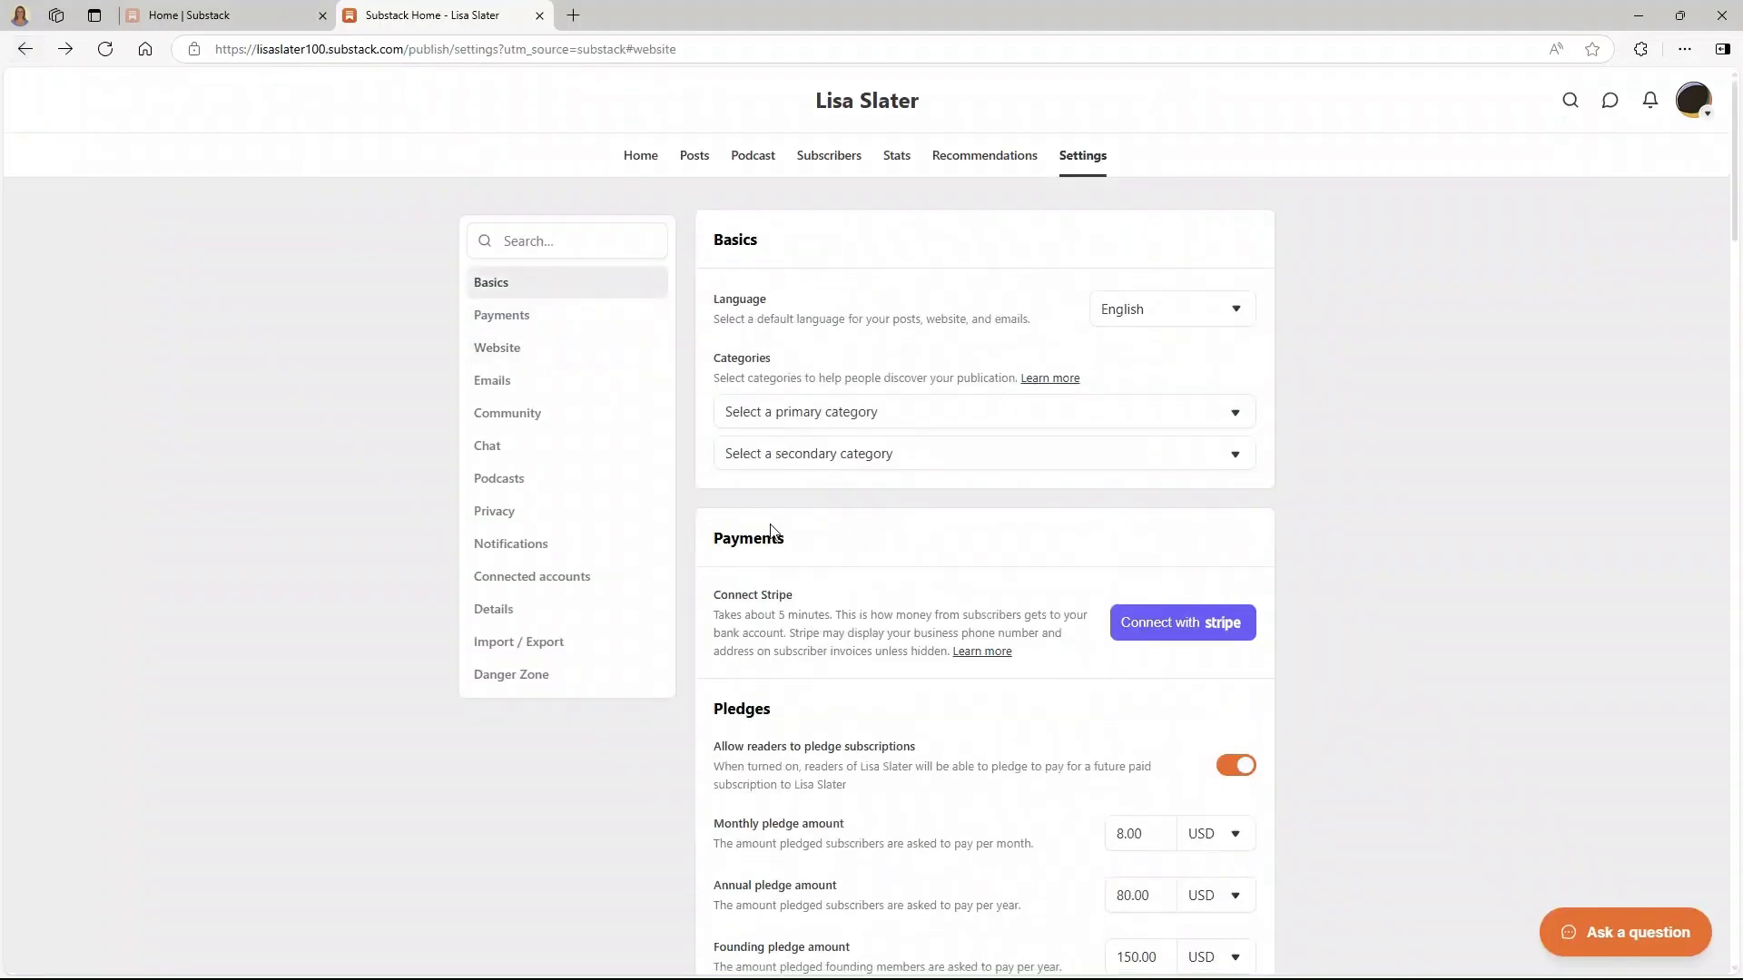
{"action": "scroll", "coordinate": [771, 533], "scroll_direction": "up", "scroll_amount": 6}
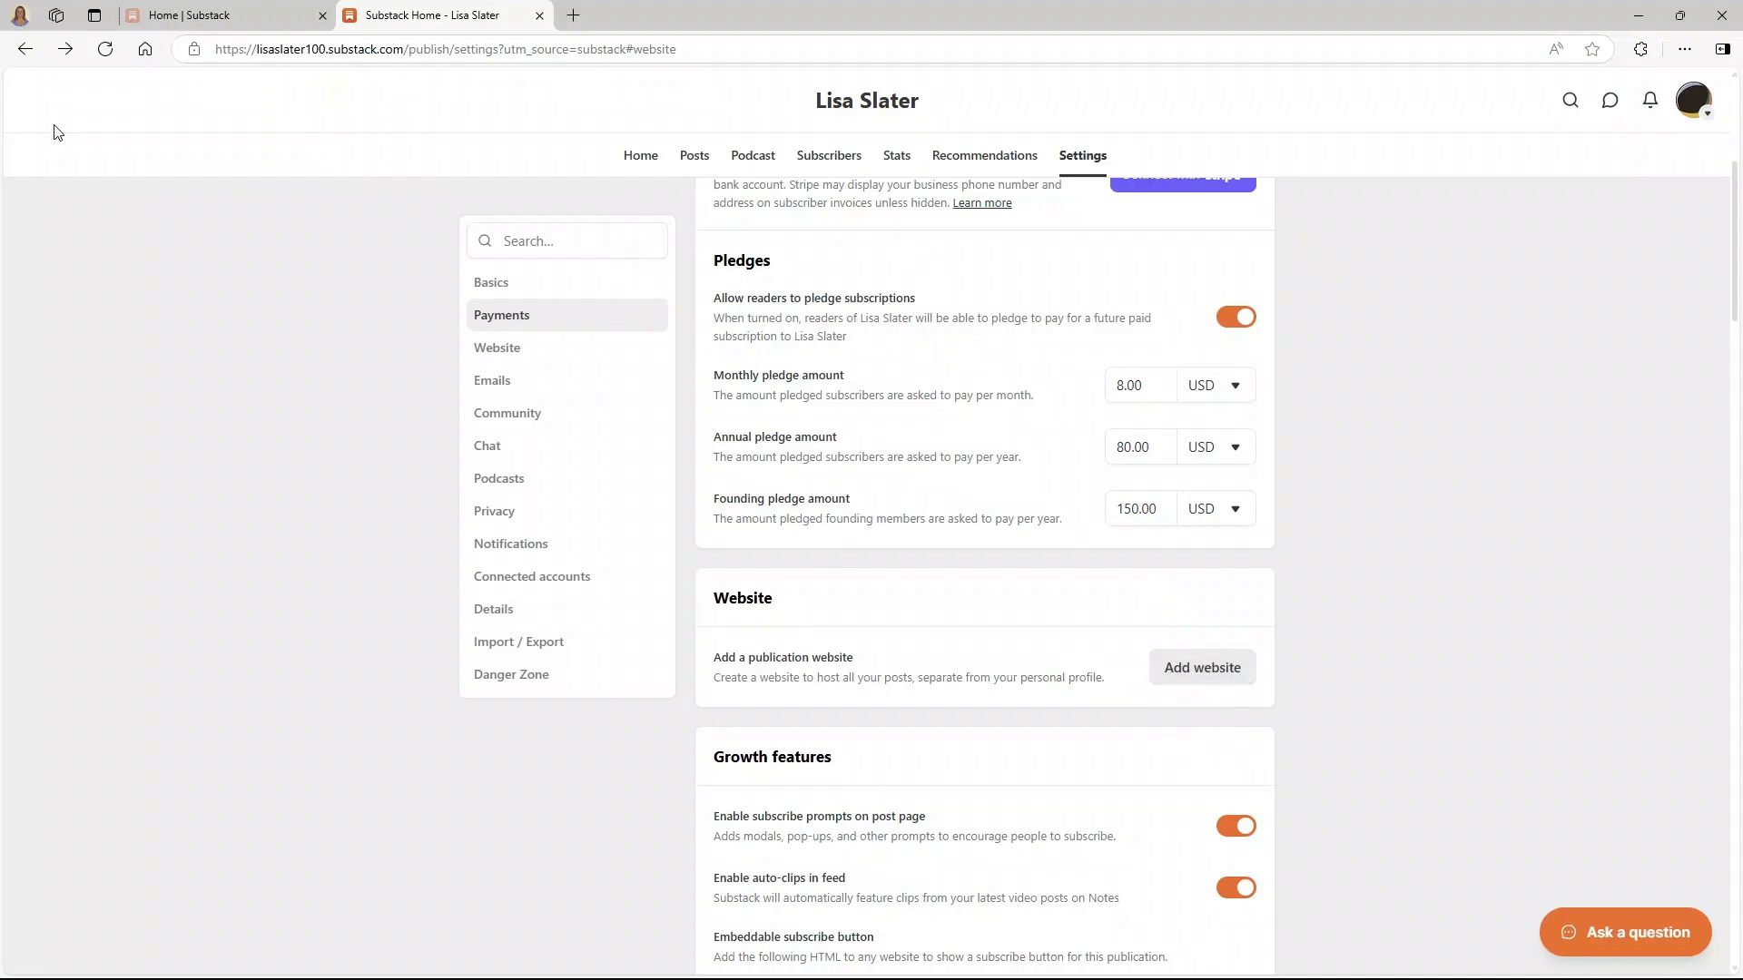
{"action": "scroll", "coordinate": [272, 222], "scroll_direction": "up", "scroll_amount": 2}
{"action": "left_click", "coordinate": [25, 49]}
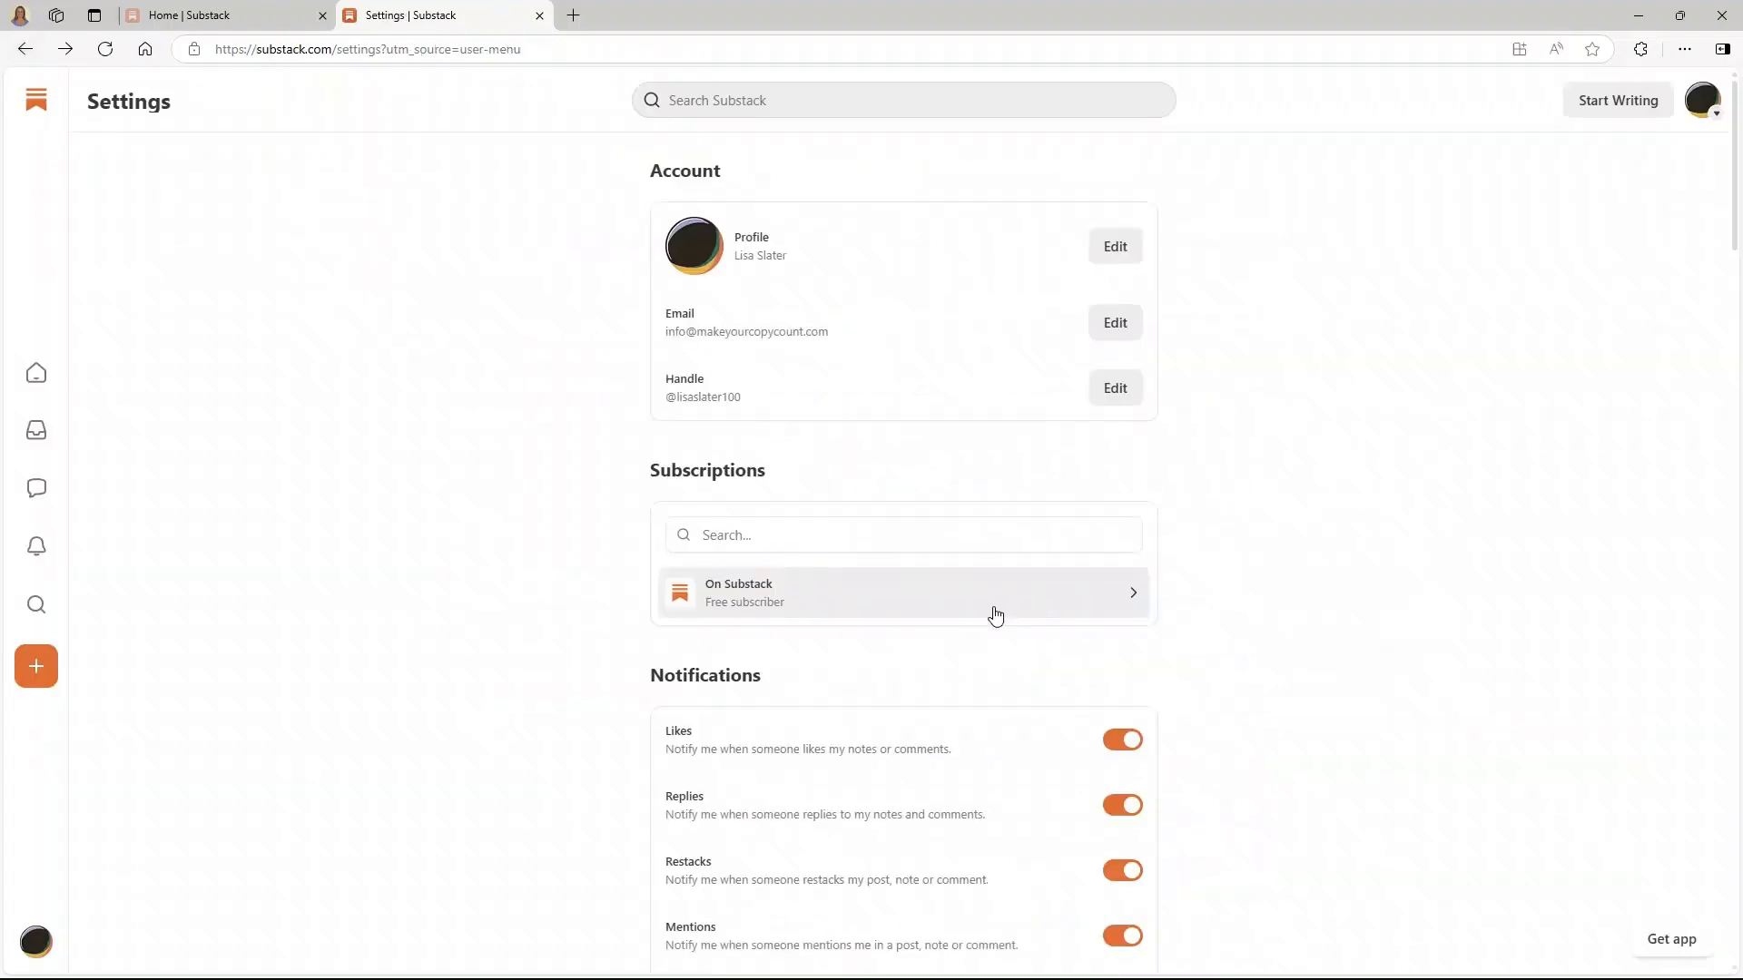
{"action": "scroll", "coordinate": [930, 619], "scroll_direction": "down", "scroll_amount": 20}
{"action": "scroll", "coordinate": [929, 621], "scroll_direction": "down", "scroll_amount": 5}
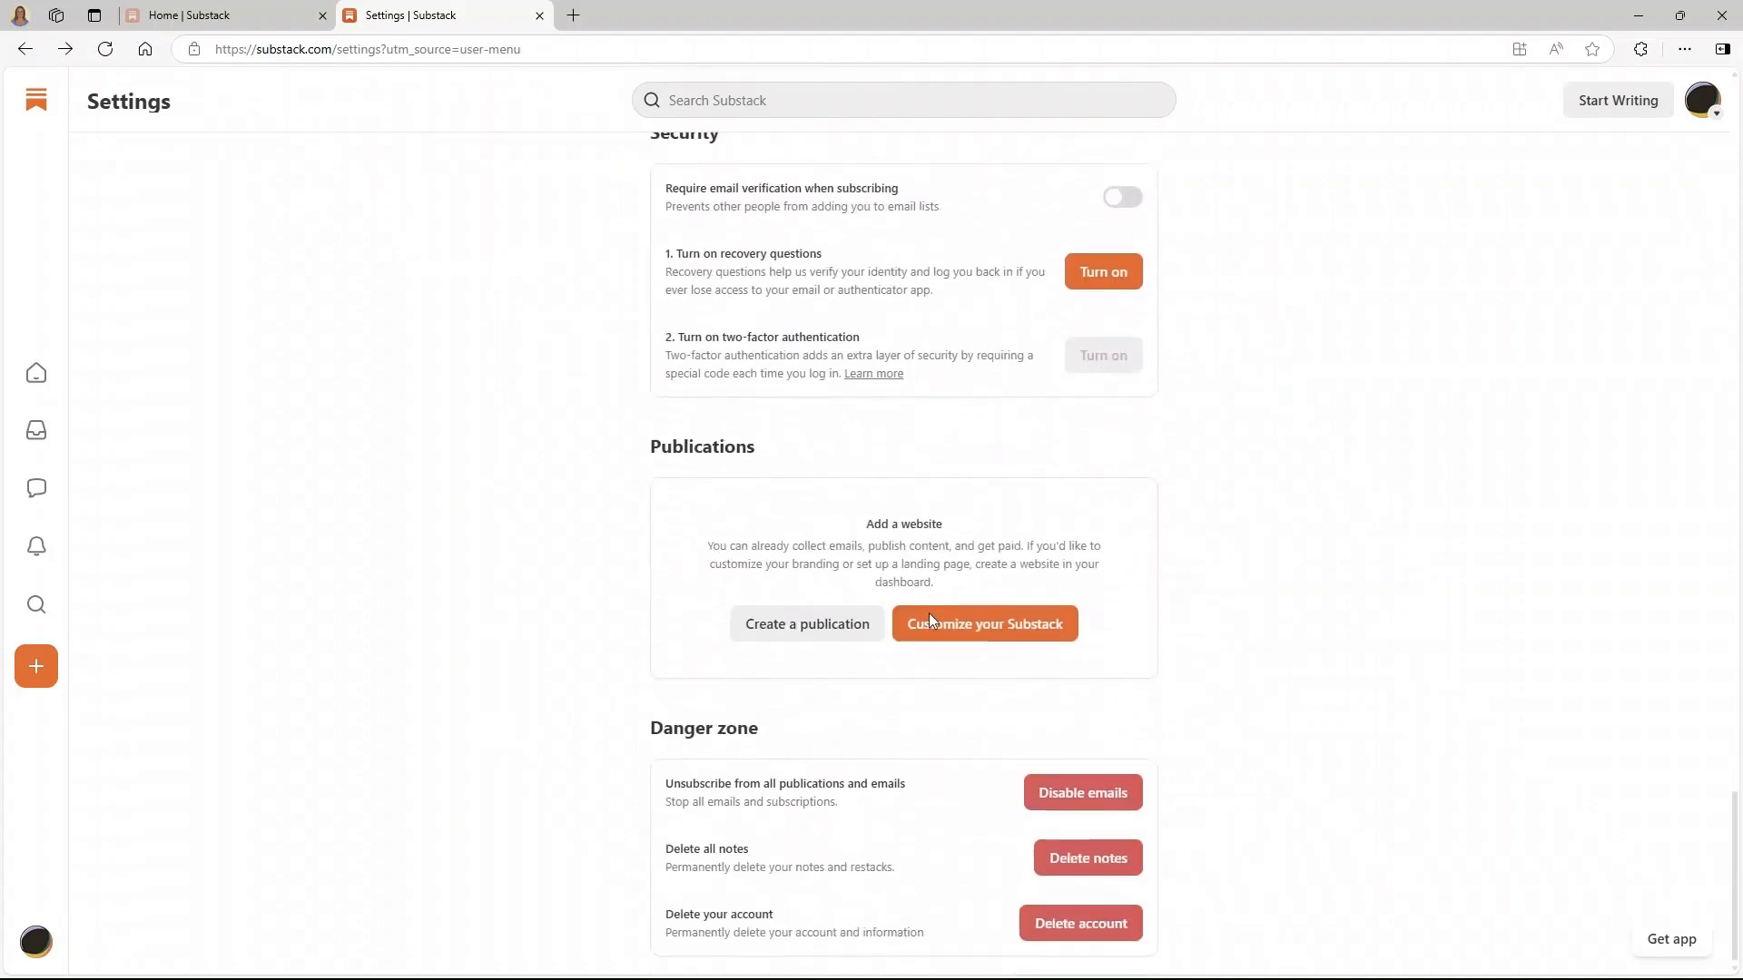
{"action": "left_click", "coordinate": [768, 627]}
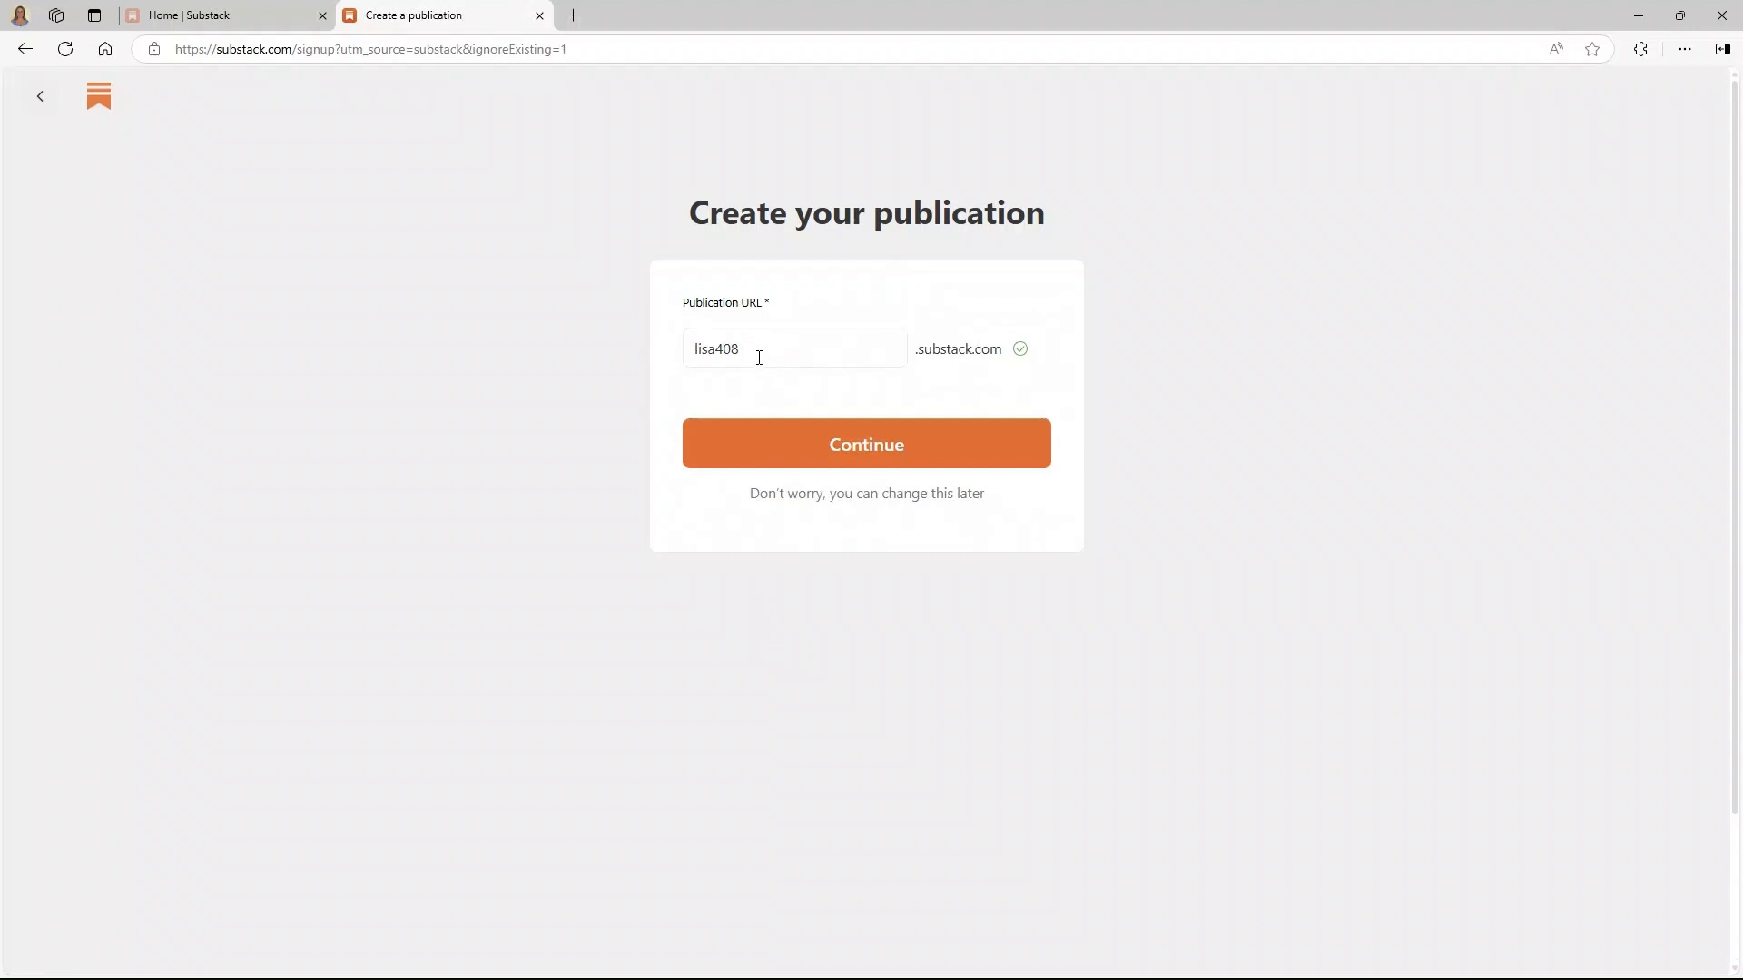
- Set the publication URL to makeyourcopycount.substack.com after newbrewthursdayuk proved taken
{"action": "left_click_drag", "start_coordinate": [750, 346], "coordinate": [685, 344]}
{"action": "type", "text": "newbrewthursdayuk"}
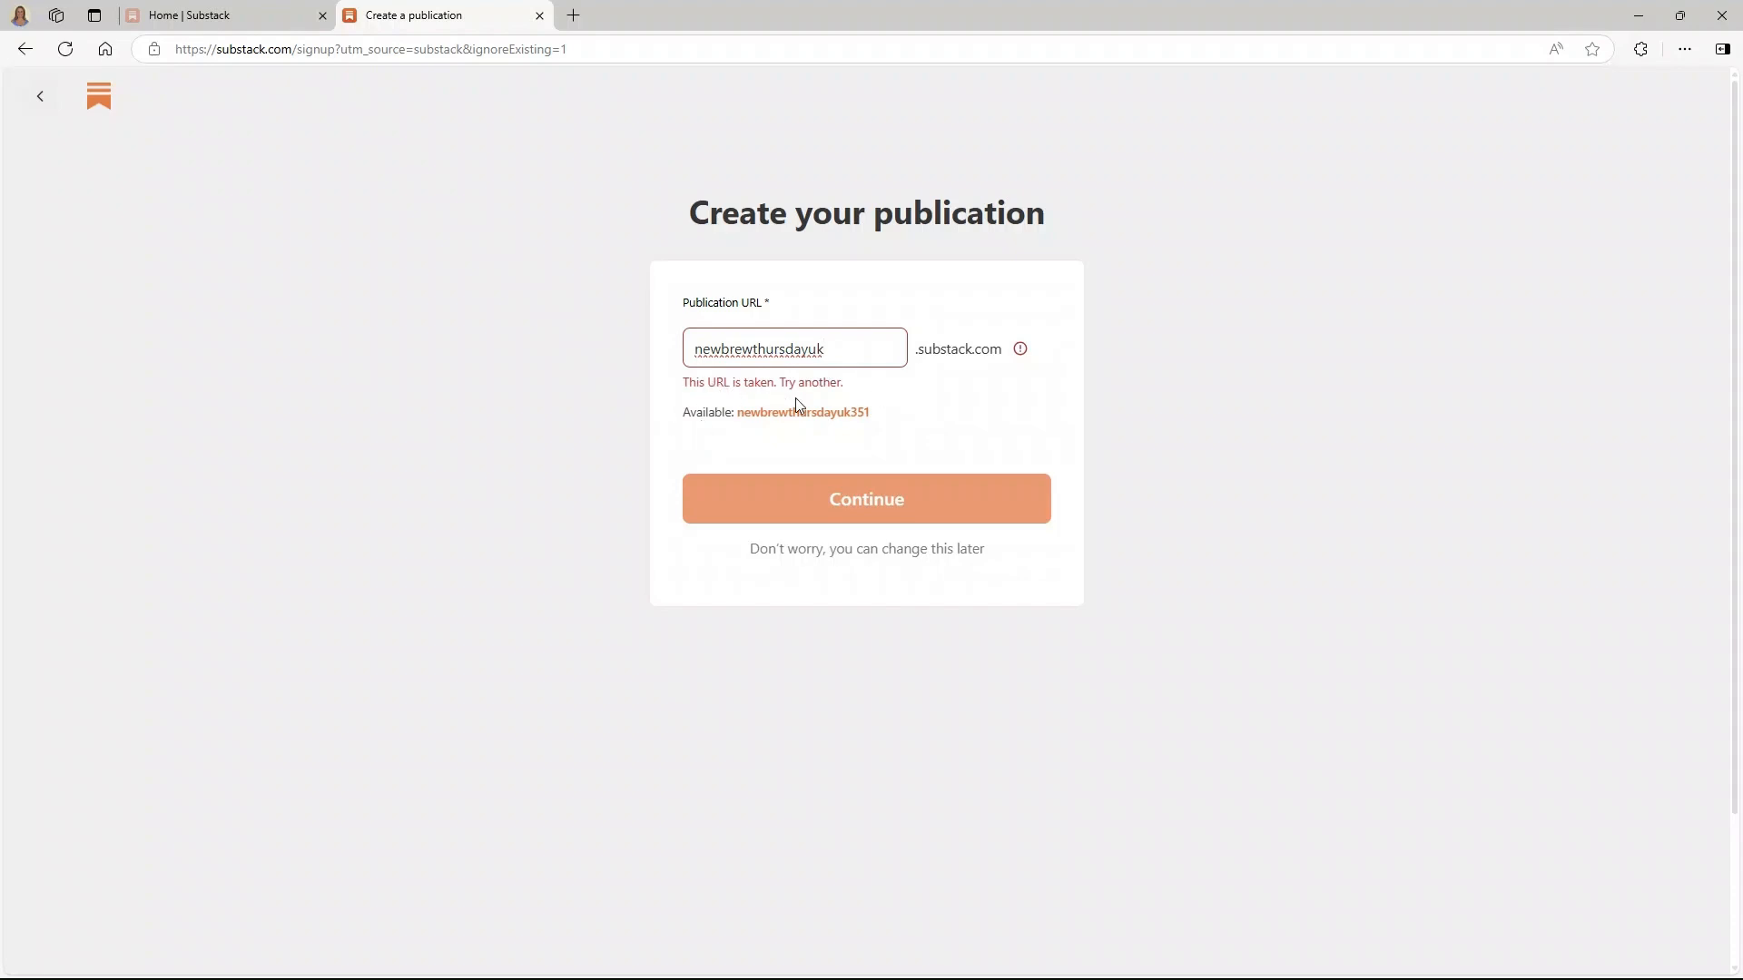
{"action": "left_click_drag", "start_coordinate": [838, 347], "coordinate": [679, 351]}
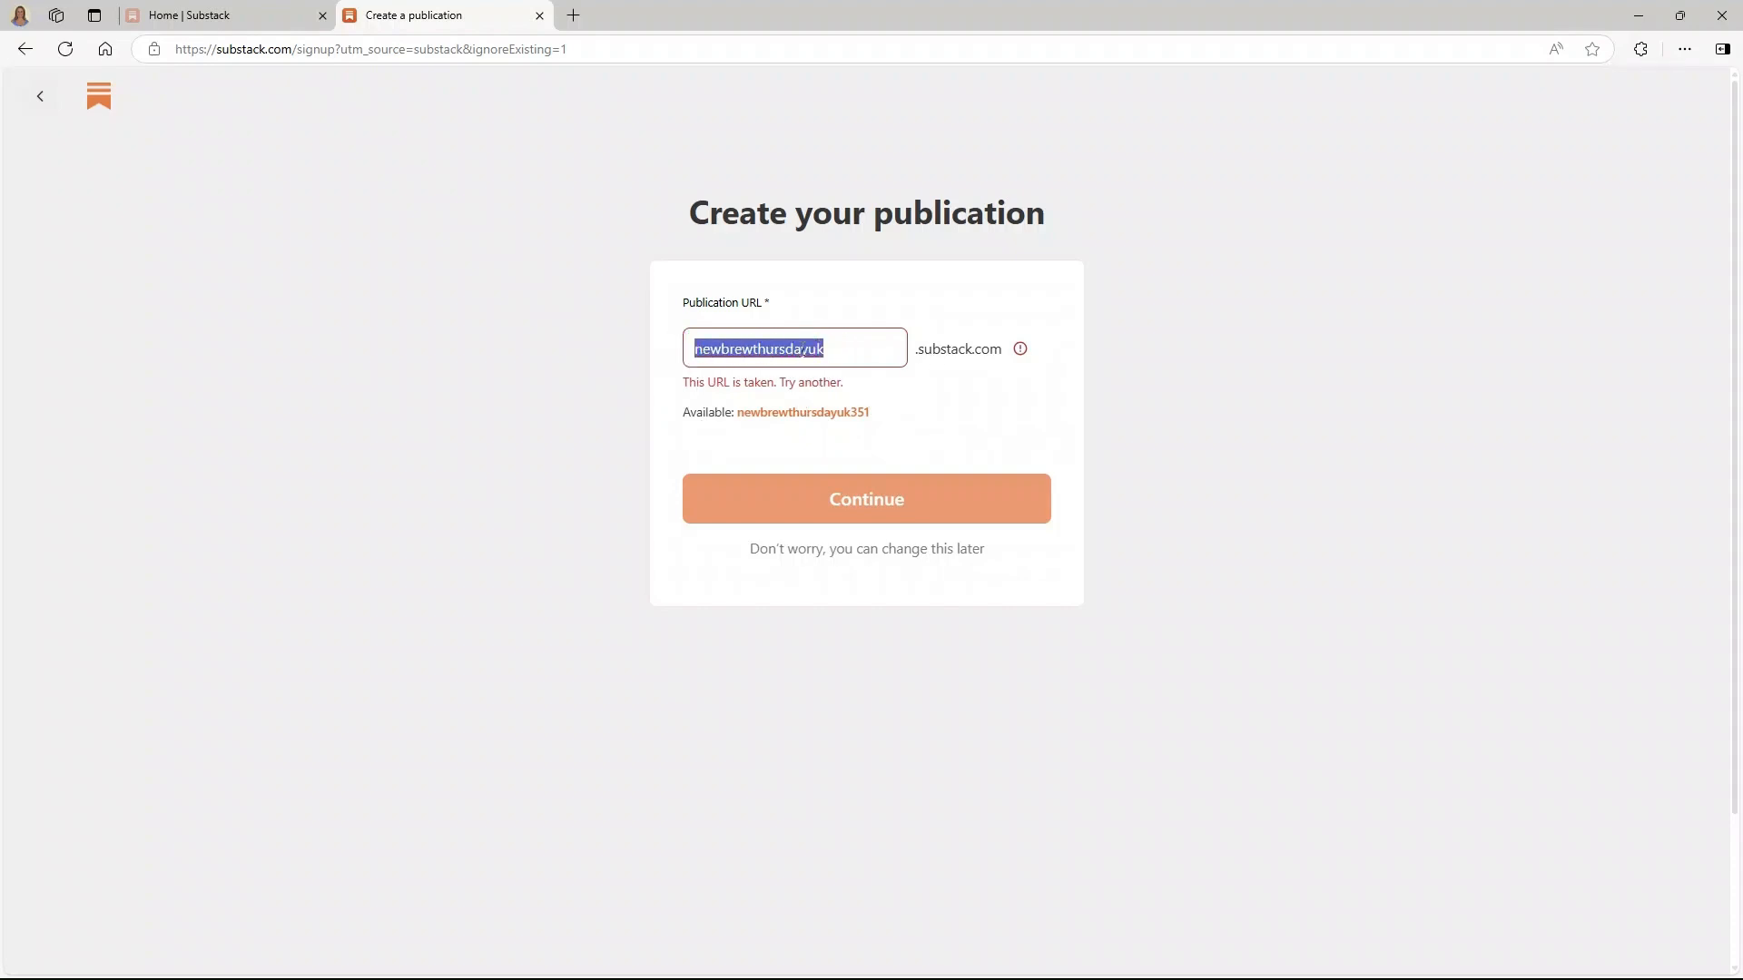
{"action": "type", "text": "makeyourcopycount"}
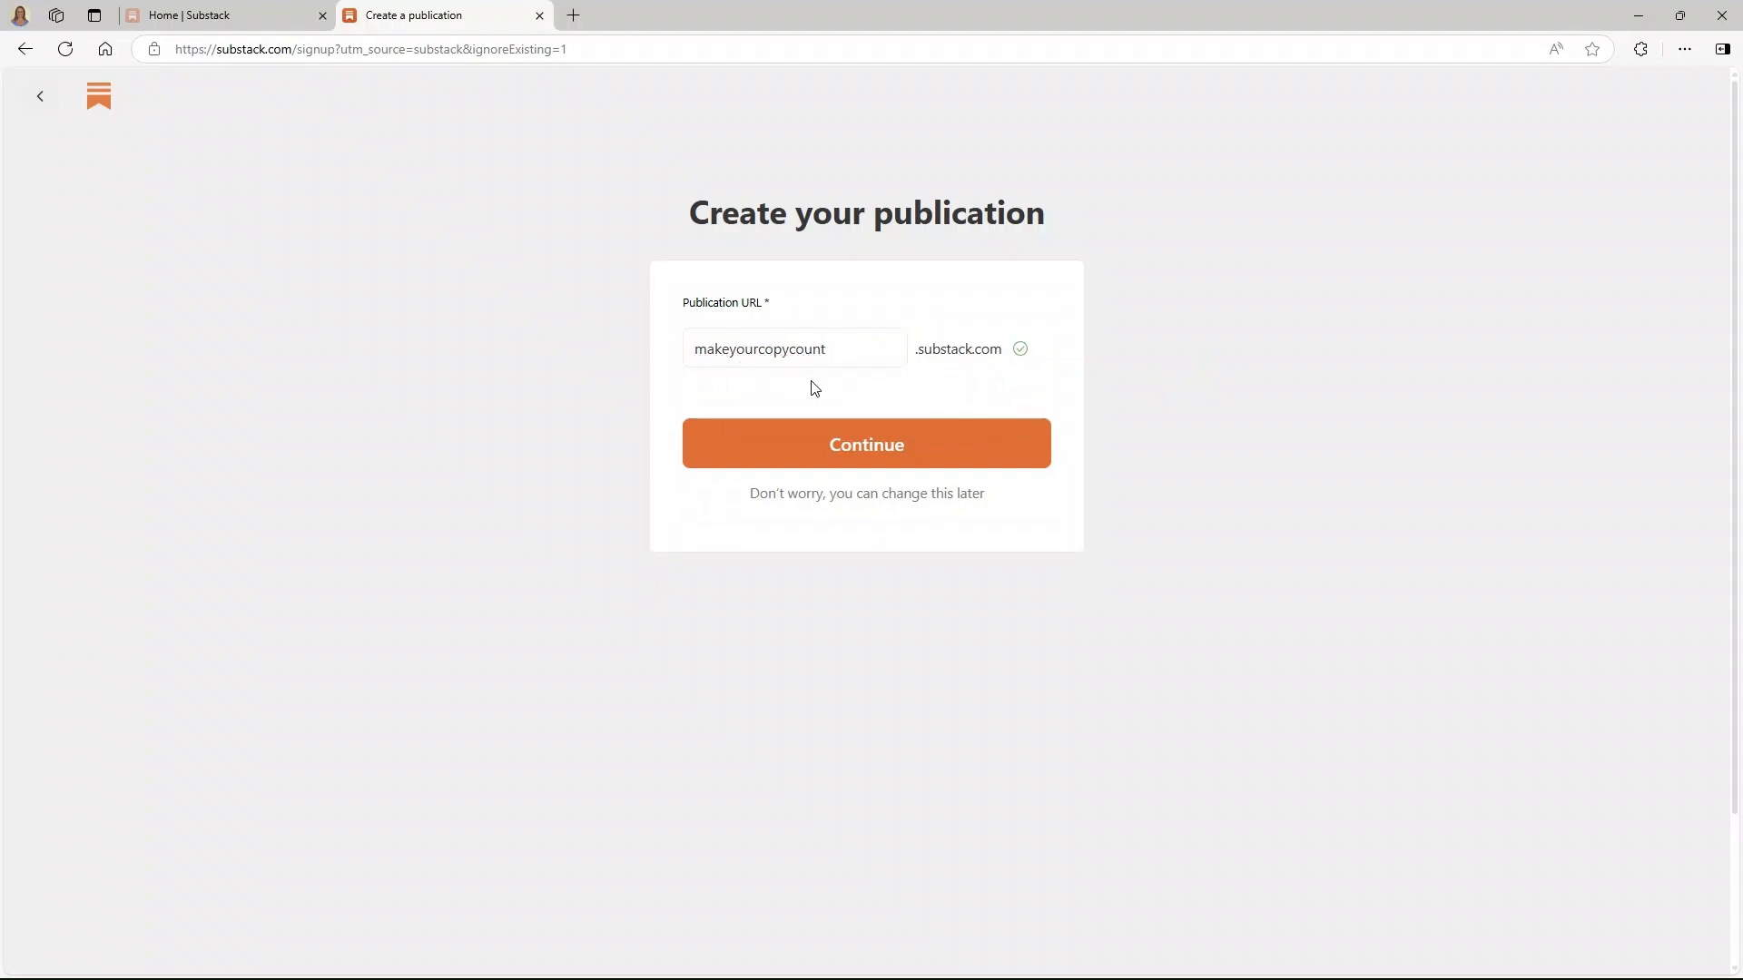
{"action": "left_click", "coordinate": [845, 451]}
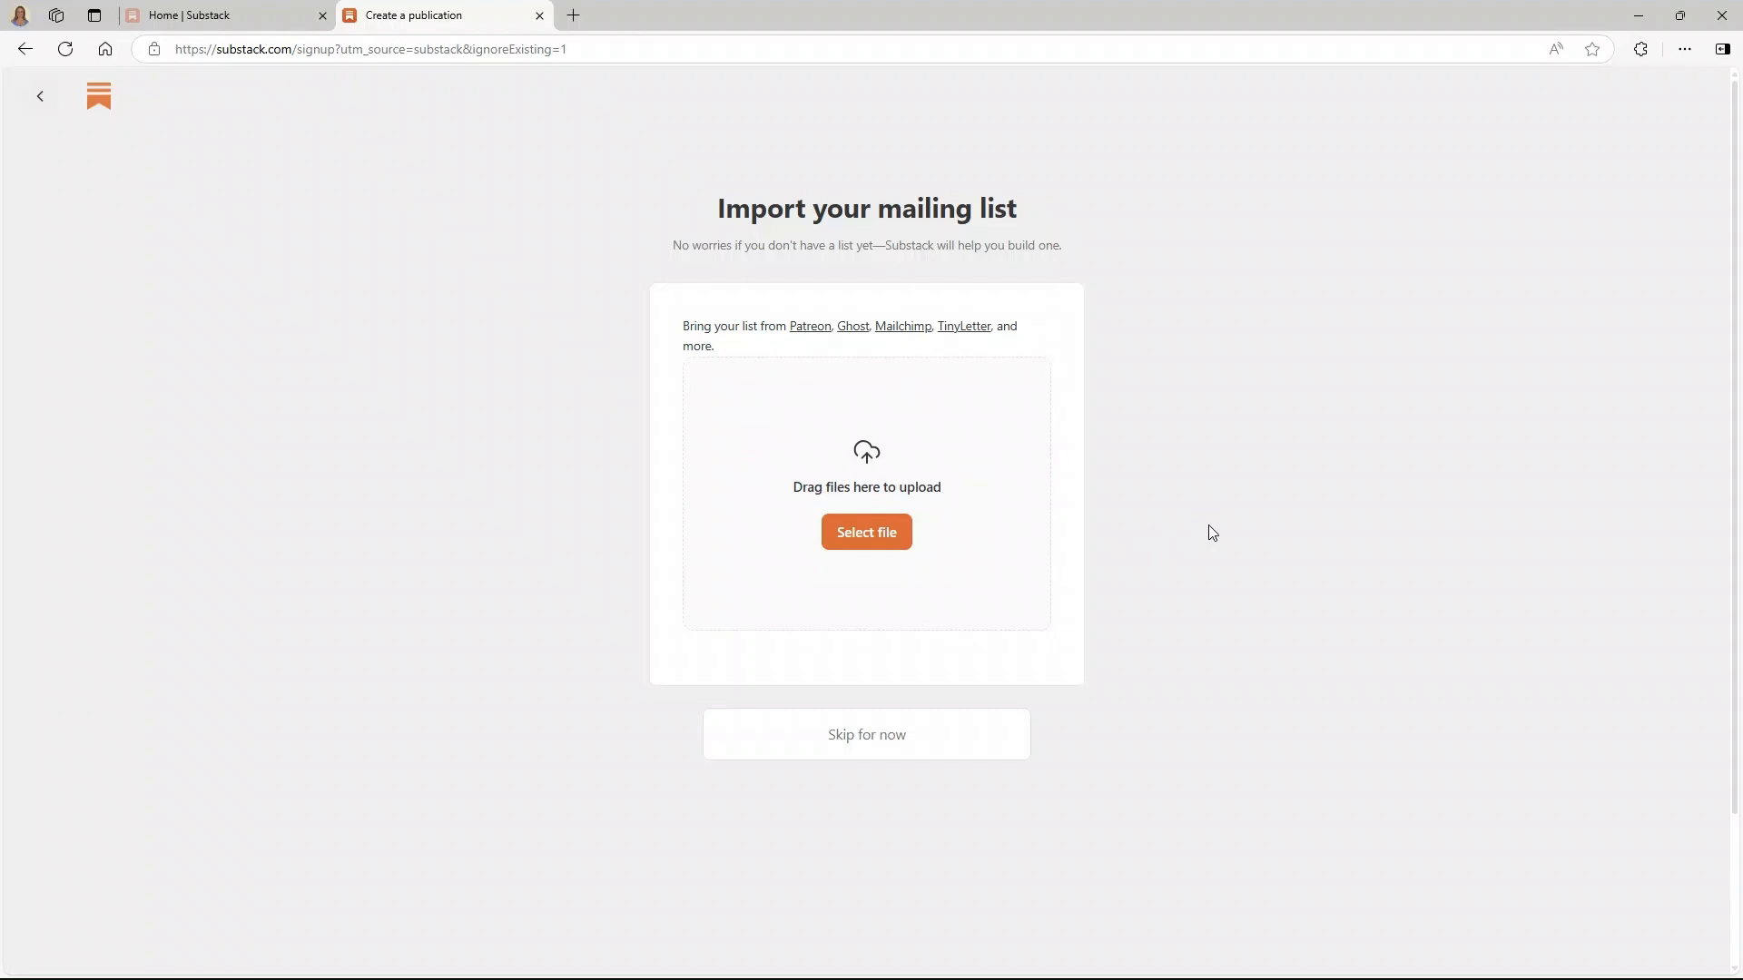
- Skip the mailing-list import, subscribers and interests steps, then open the new dashboard
{"action": "left_click", "coordinate": [852, 733]}
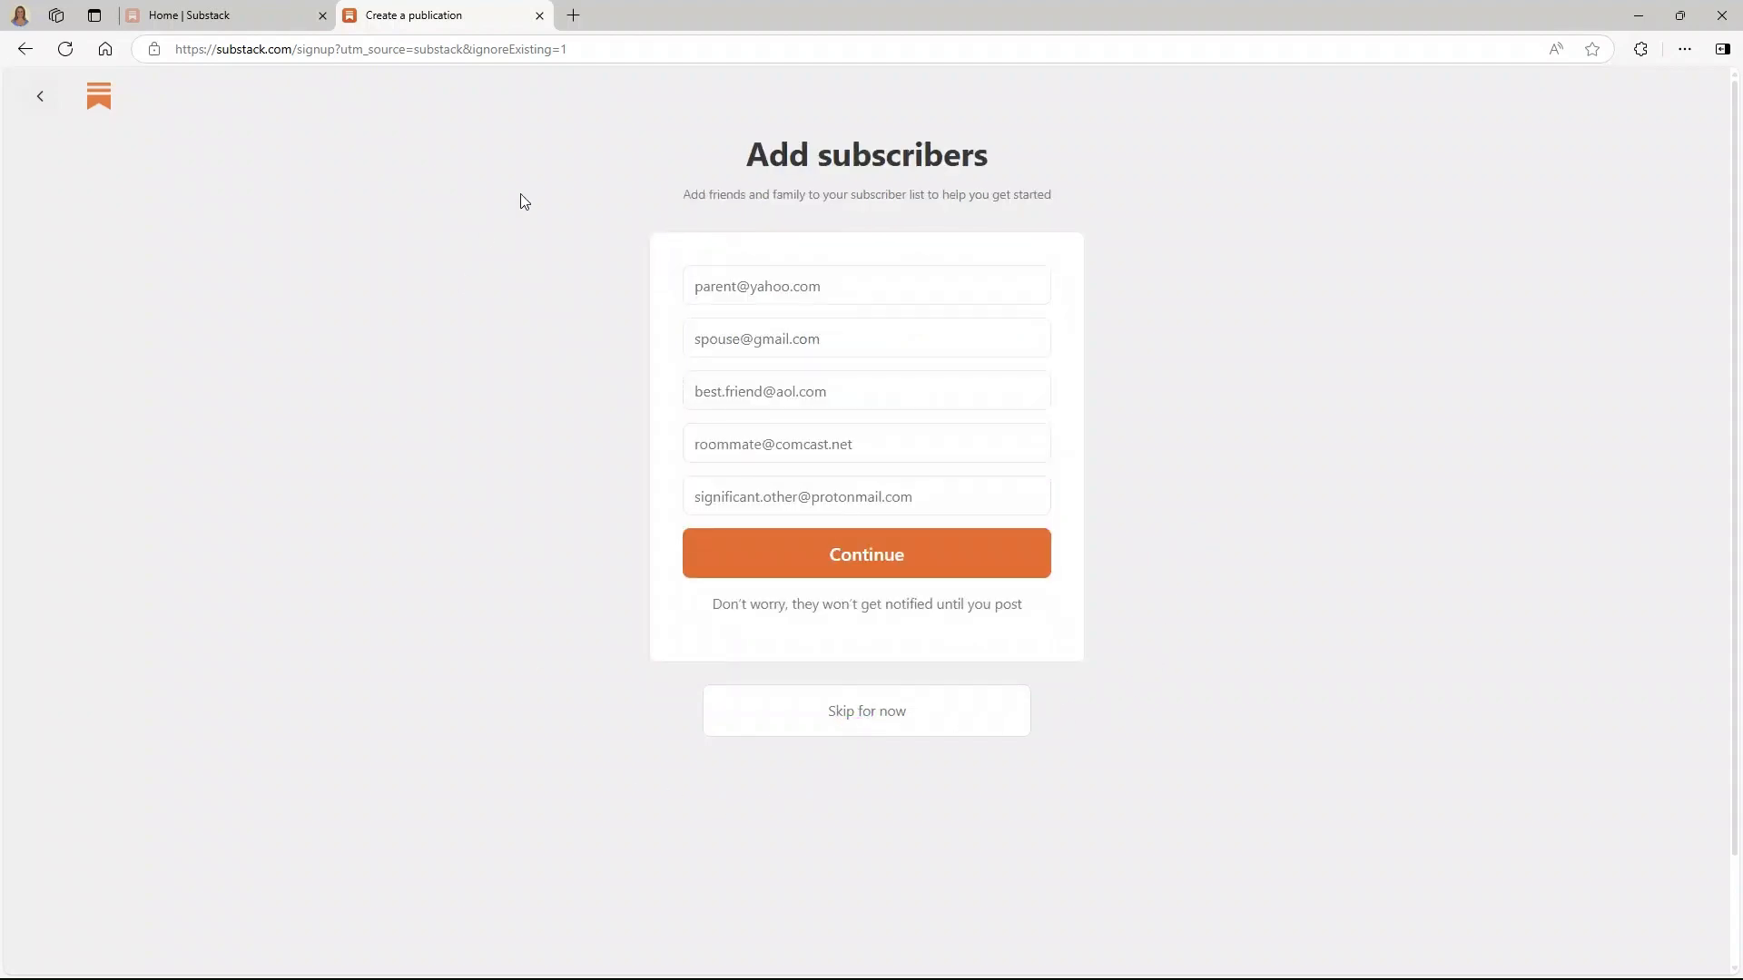
{"action": "left_click", "coordinate": [859, 719]}
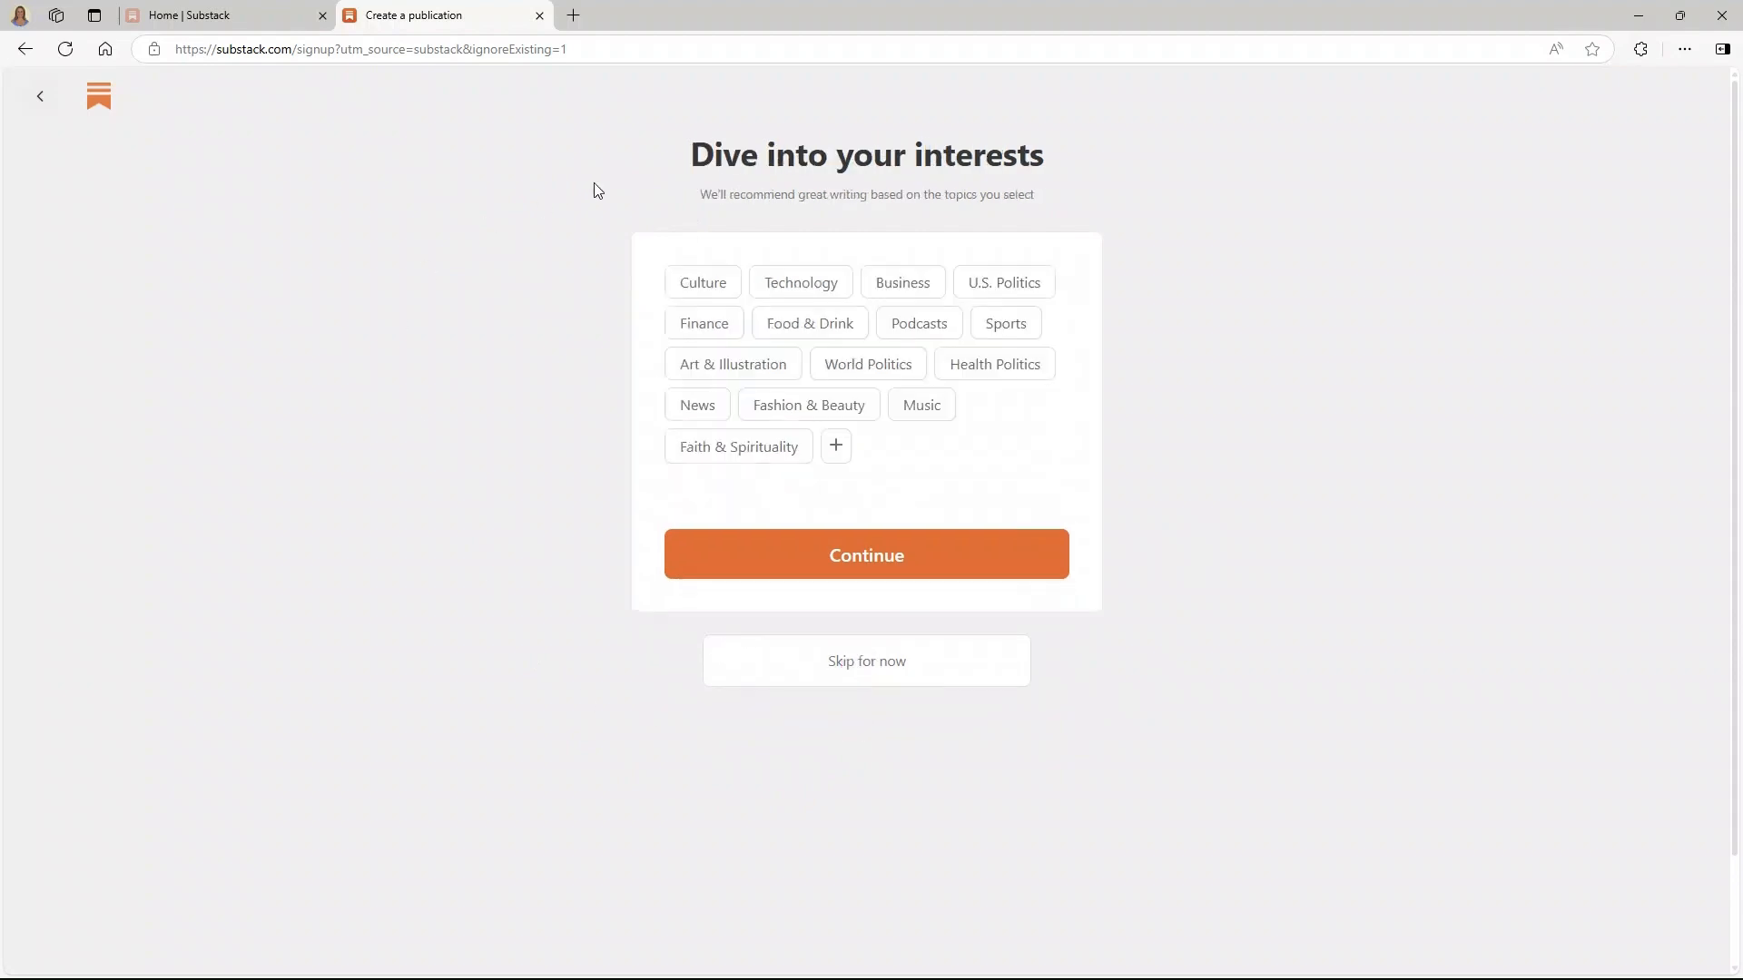
{"action": "left_click", "coordinate": [871, 665]}
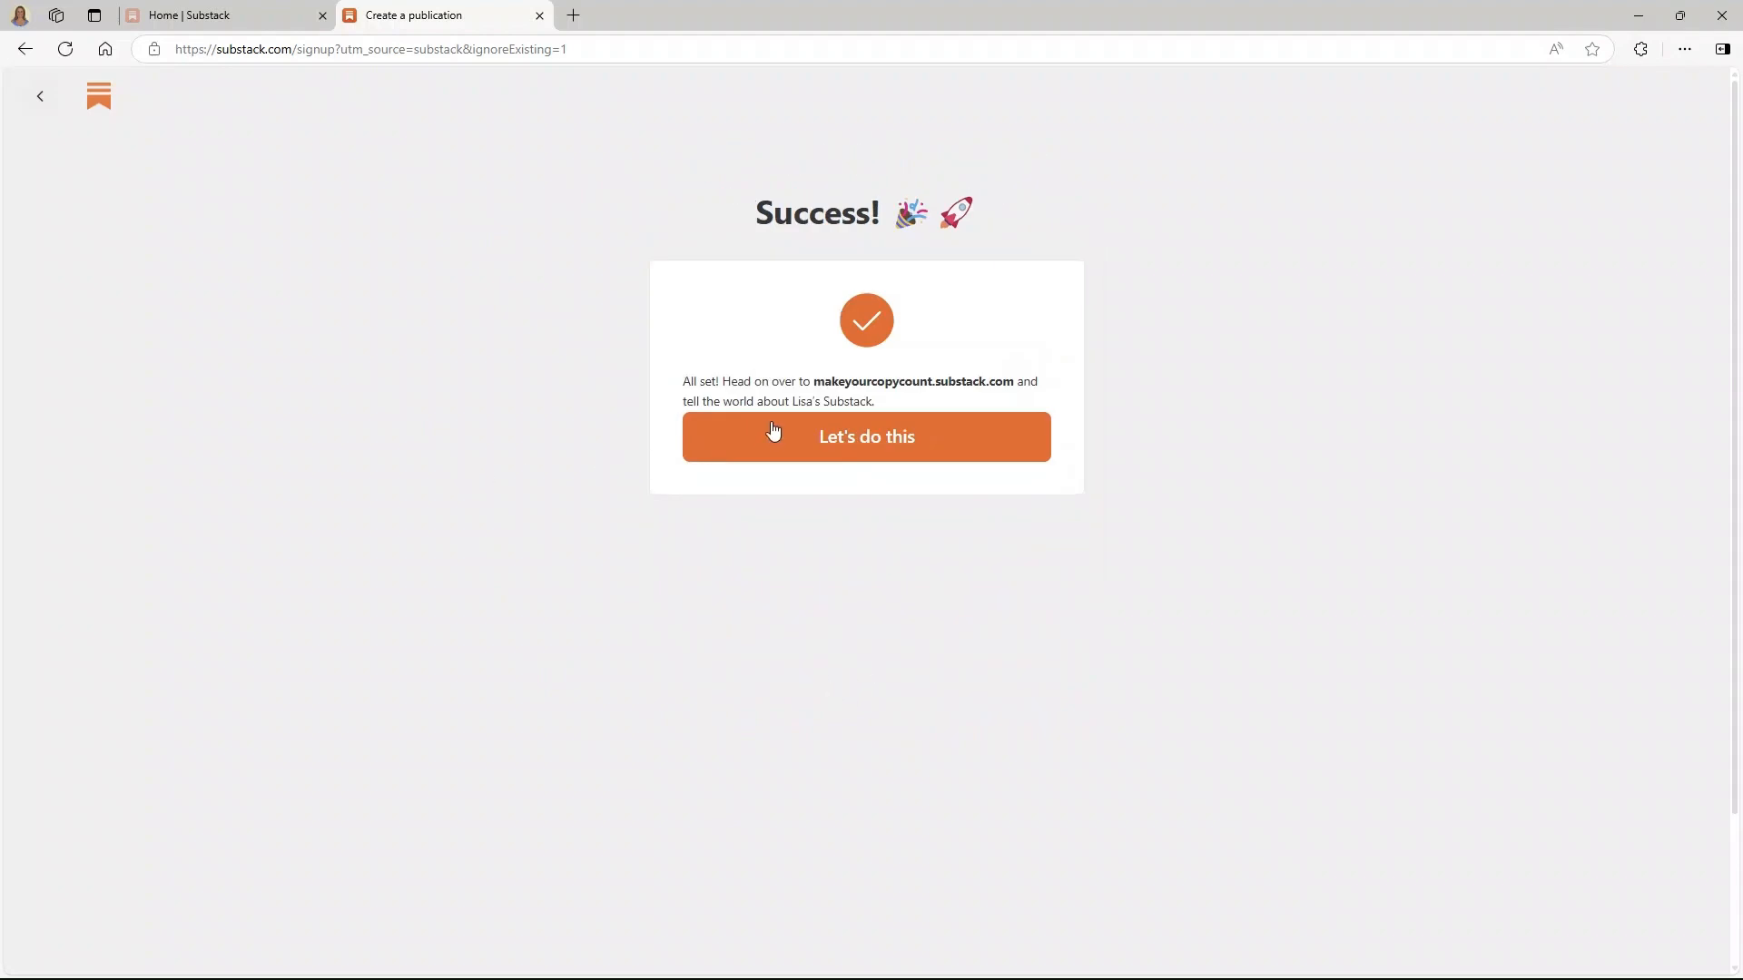
{"action": "left_click", "coordinate": [773, 455]}
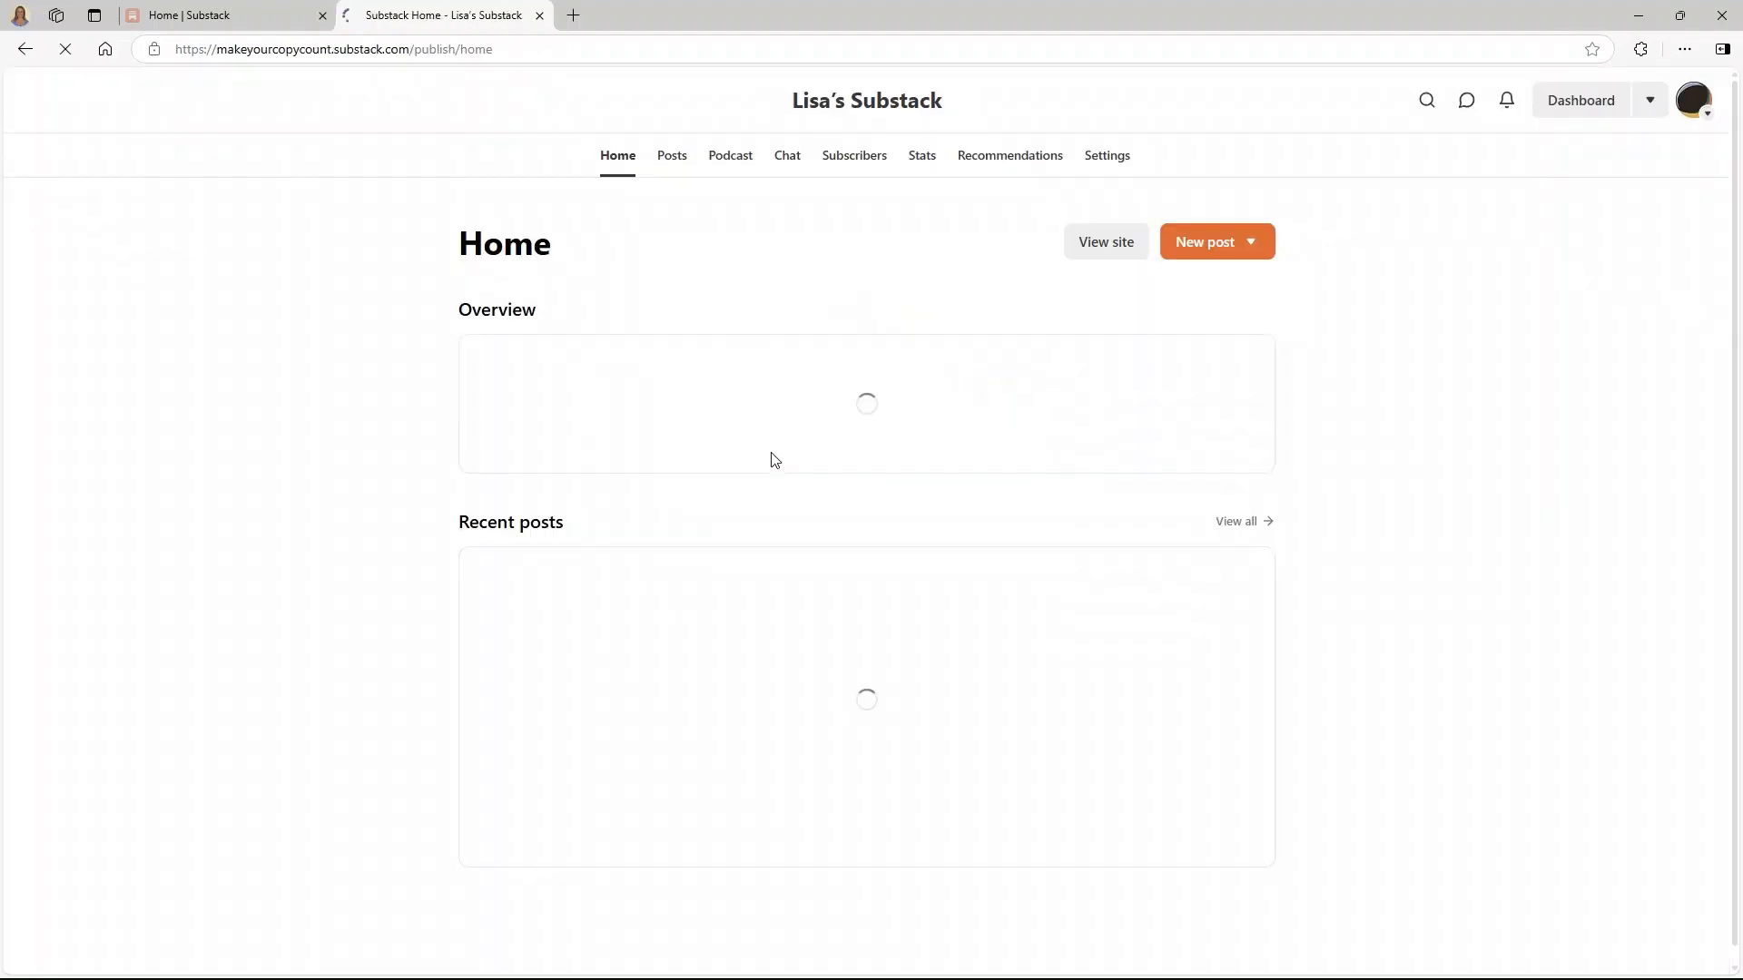
- Scroll through the makeyourcopycount dashboard Home, then view the public homepage with its Coming soon post
{"action": "left_click_drag", "start_coordinate": [217, 49], "coordinate": [333, 47]}
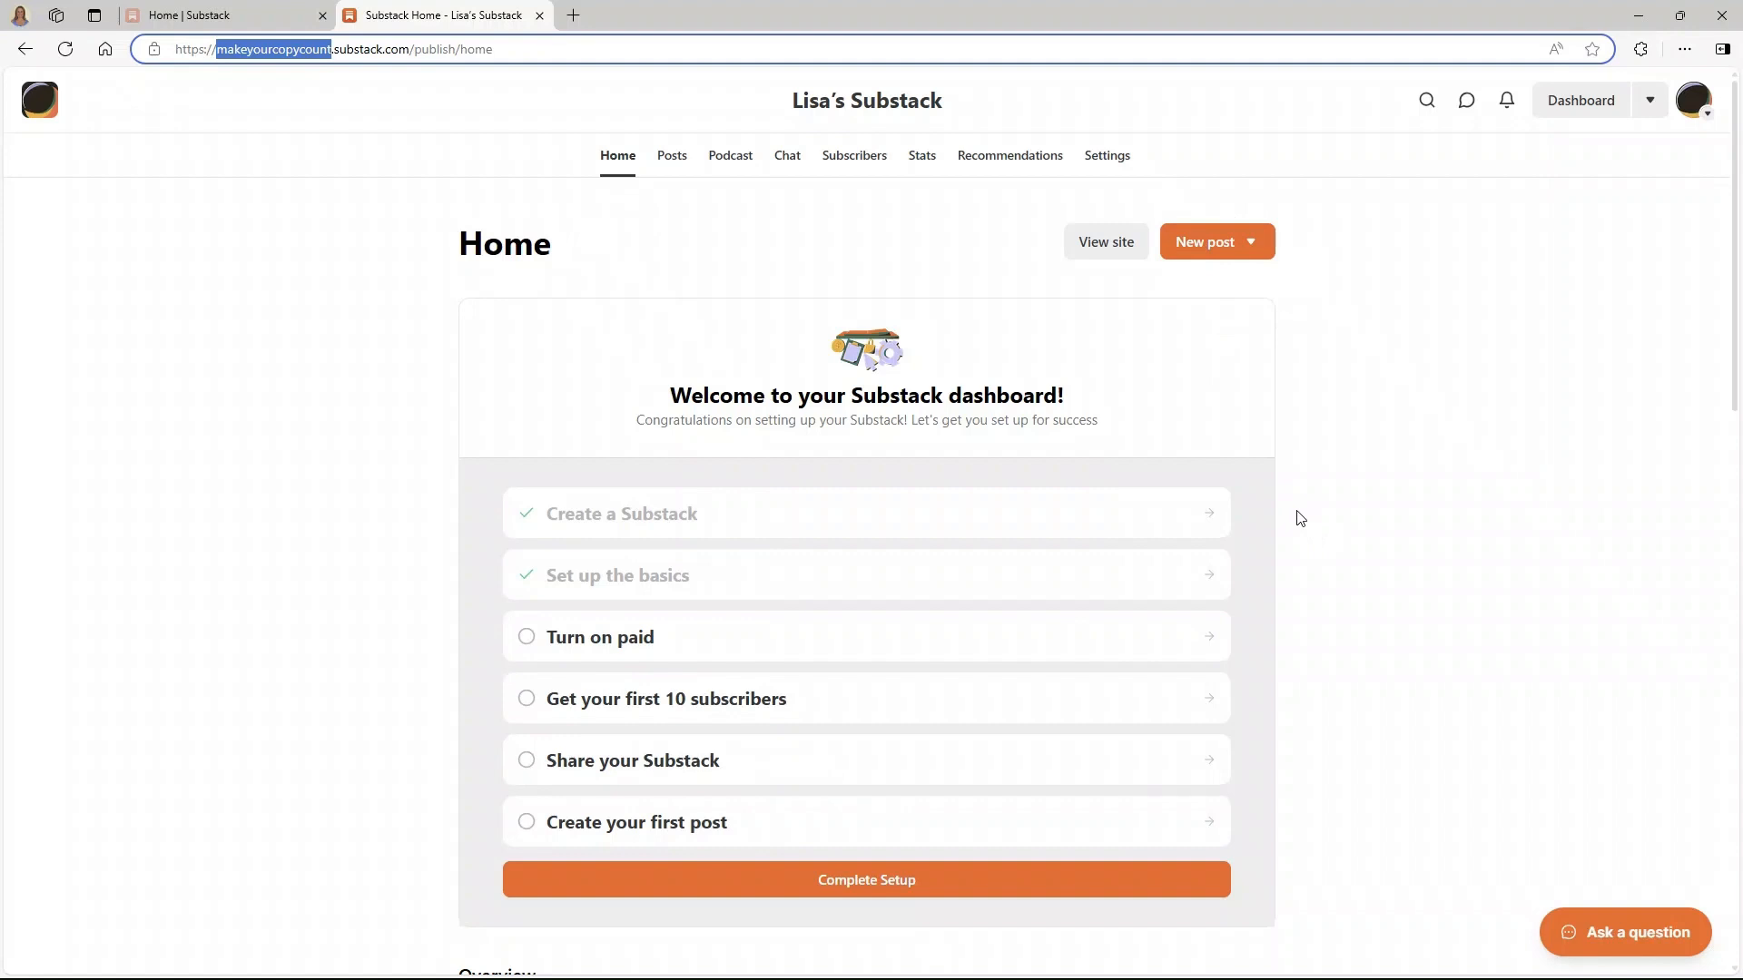
{"action": "scroll", "coordinate": [1299, 519], "scroll_direction": "down", "scroll_amount": 7}
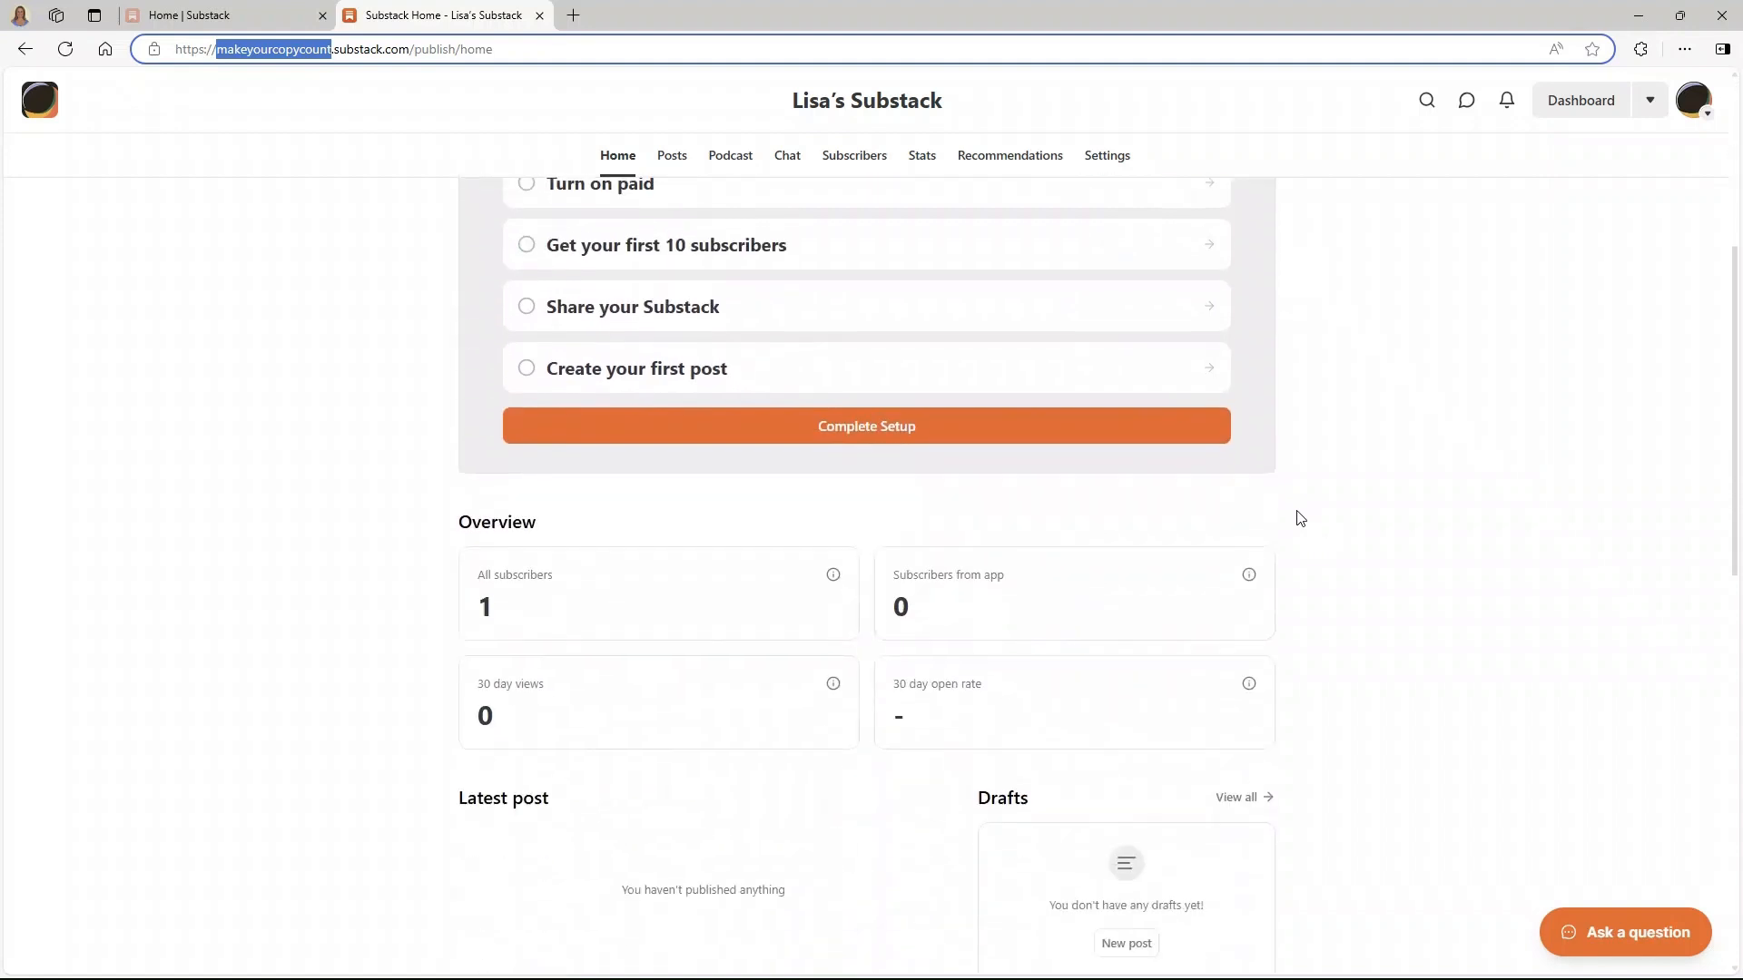
{"action": "scroll", "coordinate": [1300, 518], "scroll_direction": "down", "scroll_amount": 1}
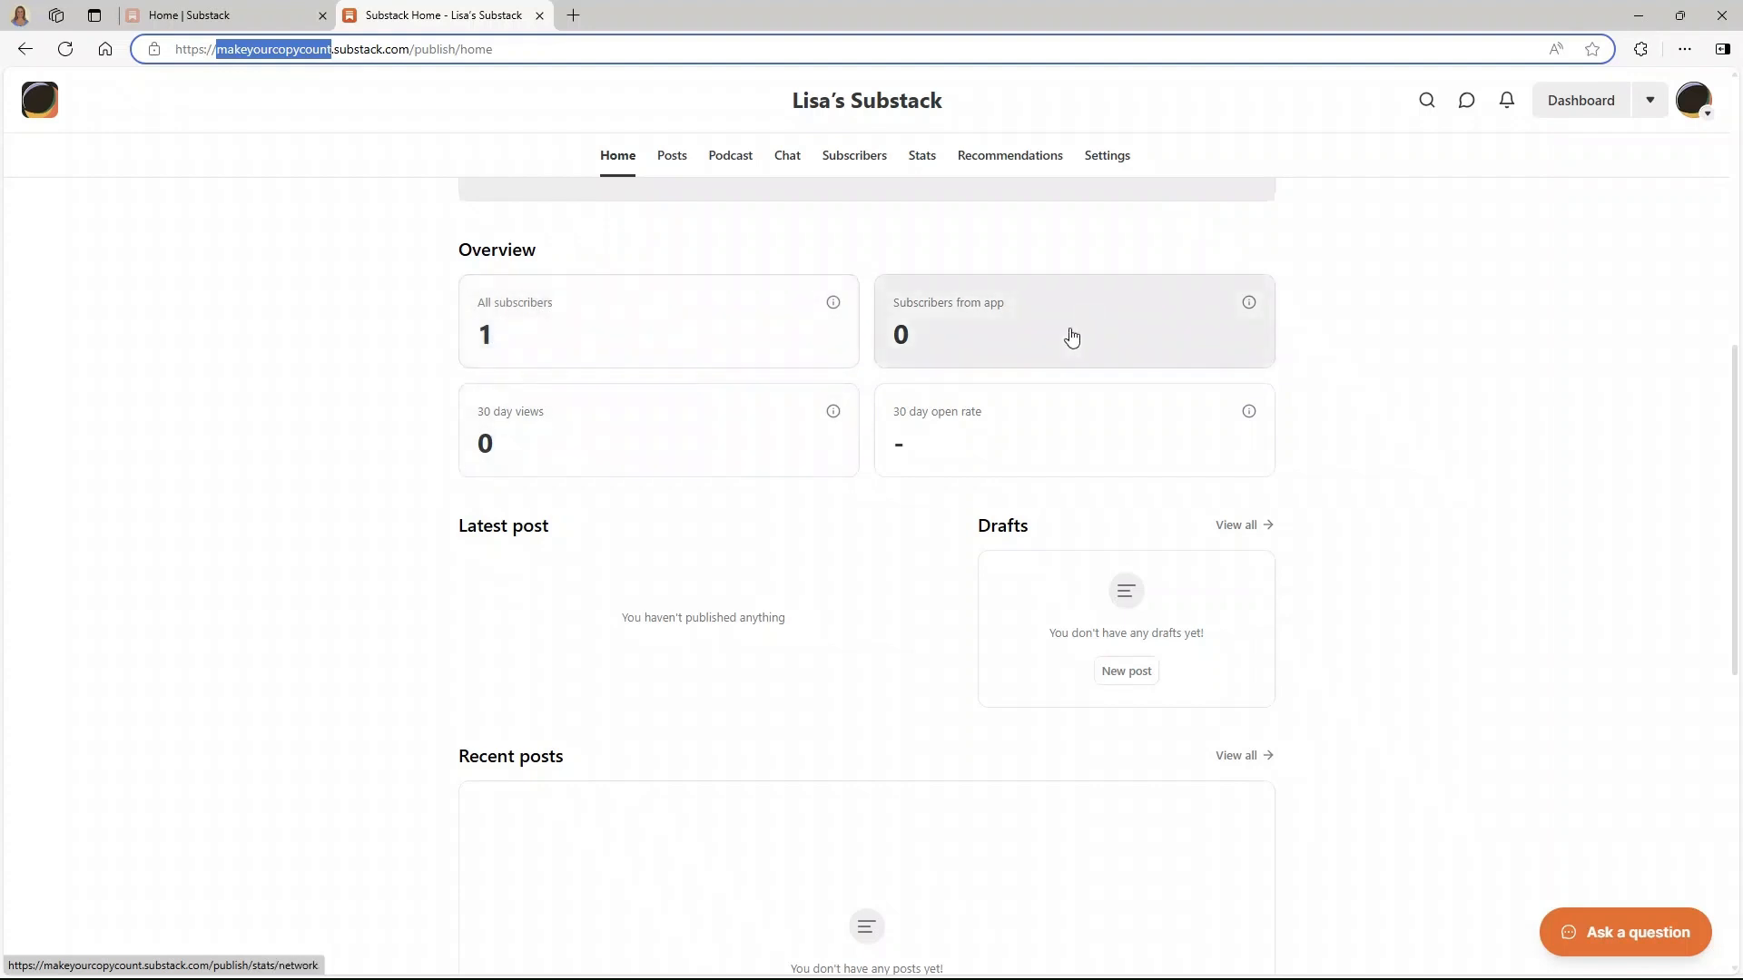
{"action": "scroll", "coordinate": [826, 595], "scroll_direction": "down", "scroll_amount": 3}
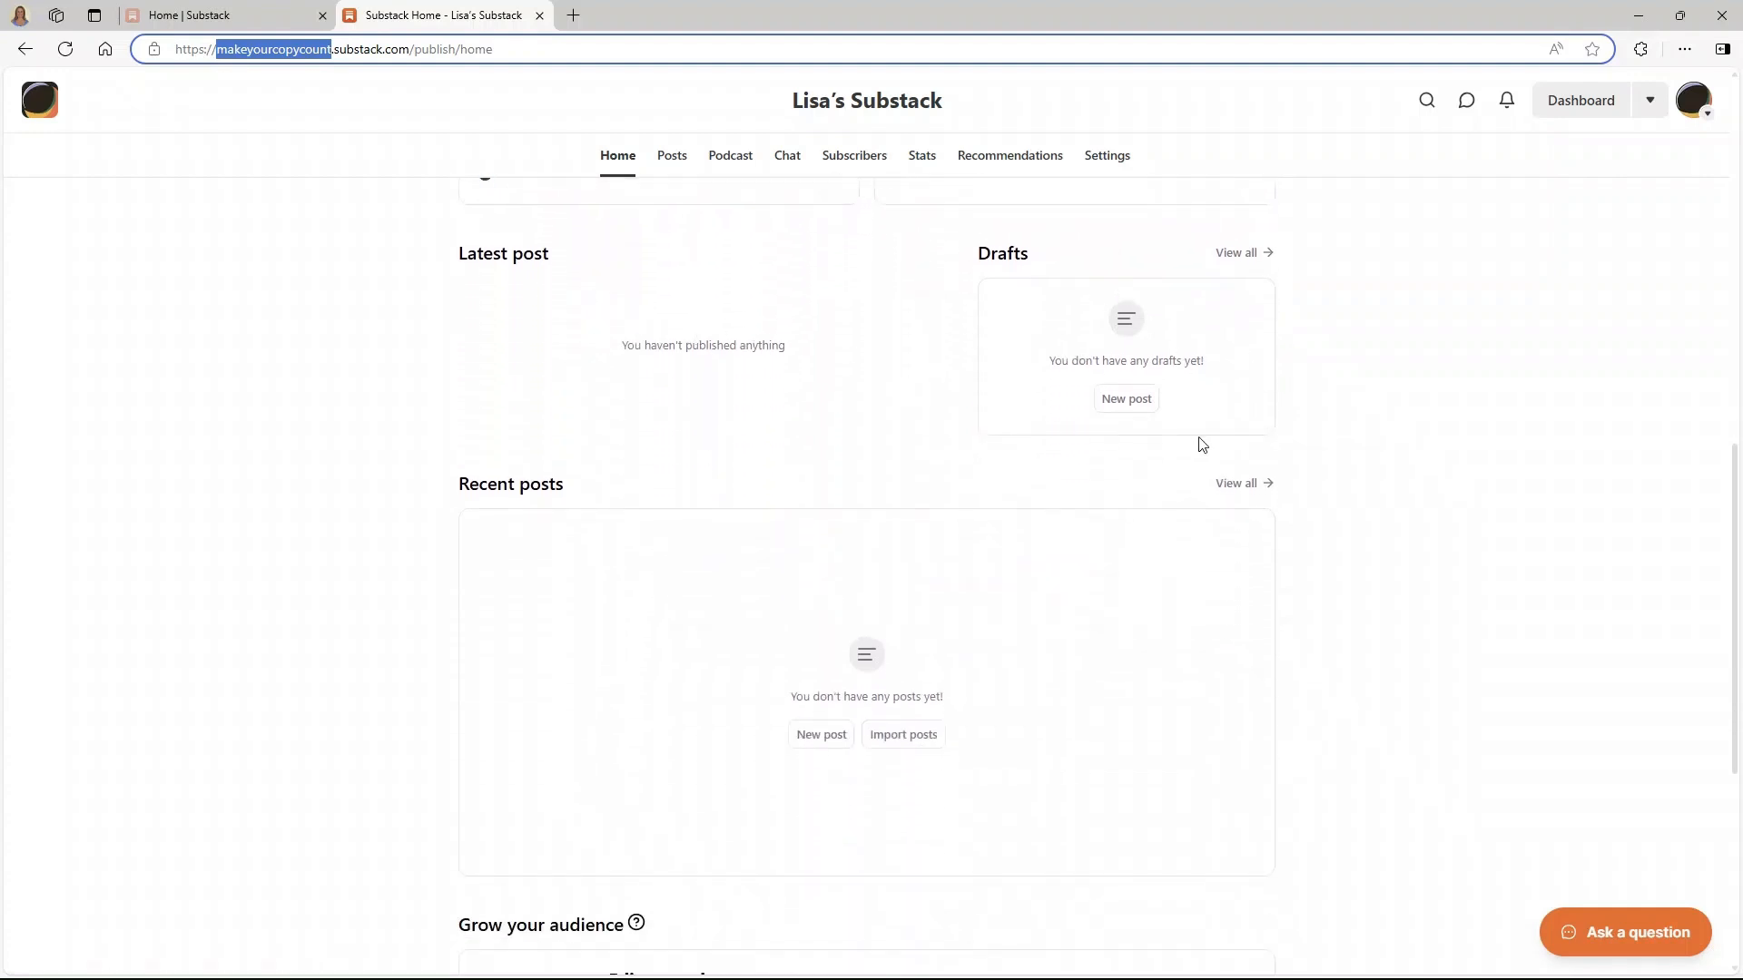
{"action": "scroll", "coordinate": [540, 556], "scroll_direction": "down", "scroll_amount": 5}
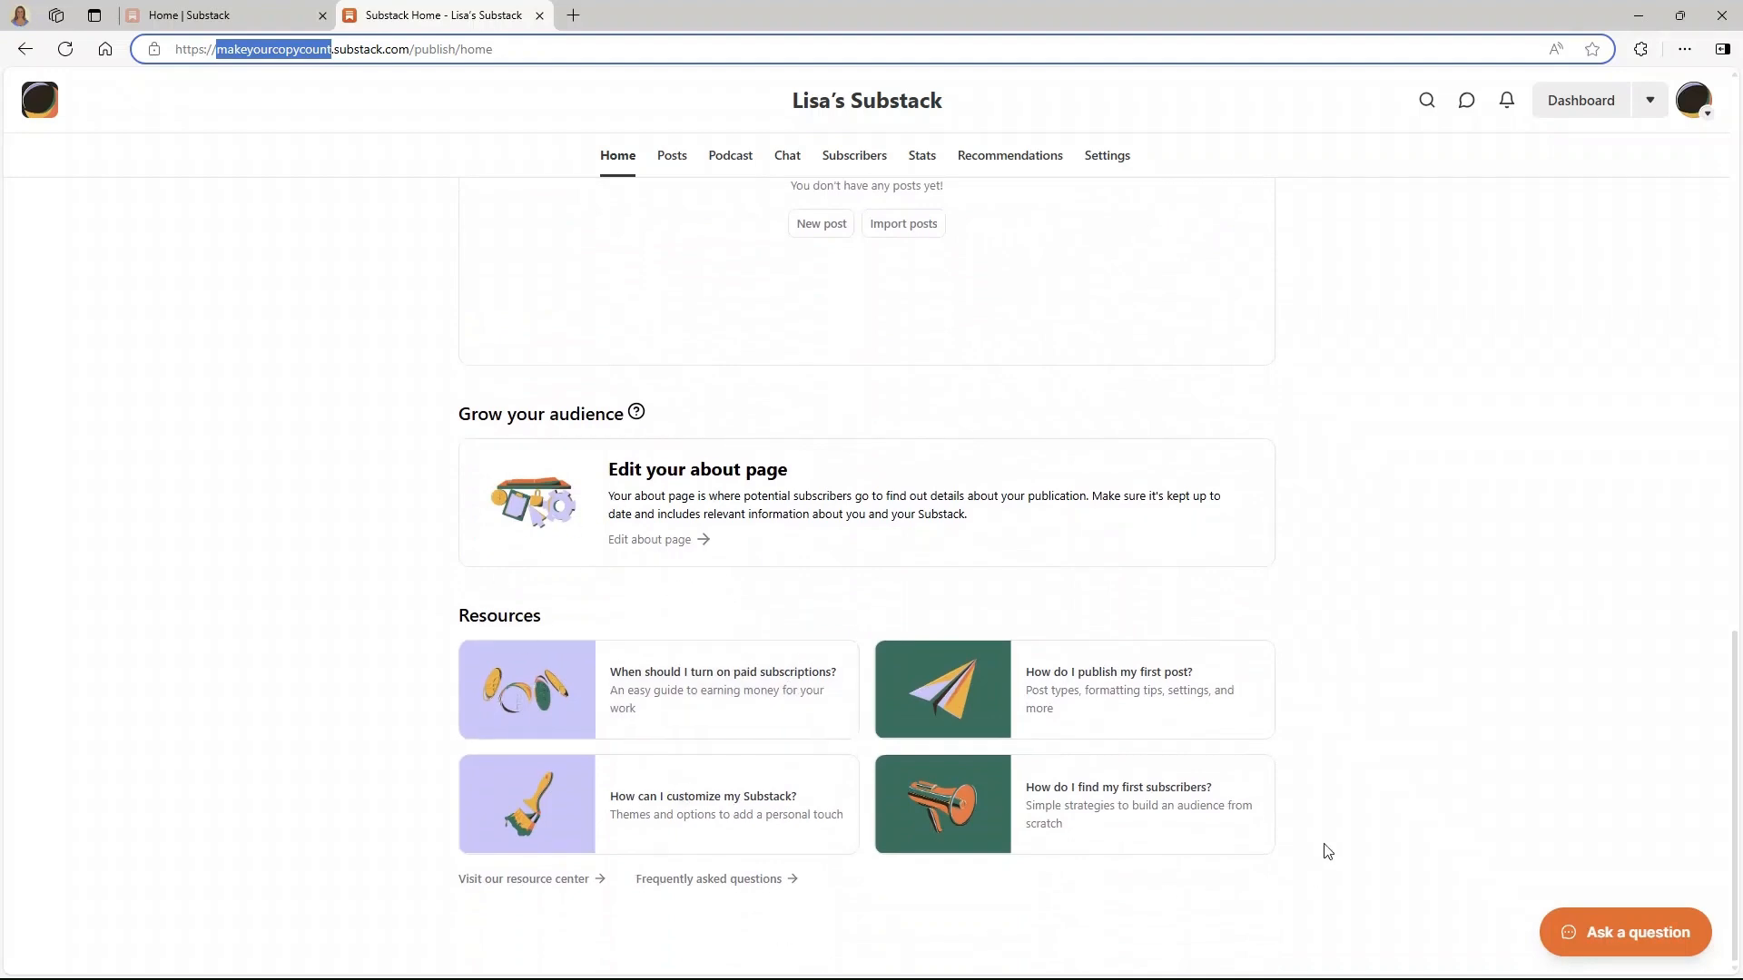
{"action": "scroll", "coordinate": [1372, 563], "scroll_direction": "up", "scroll_amount": 8}
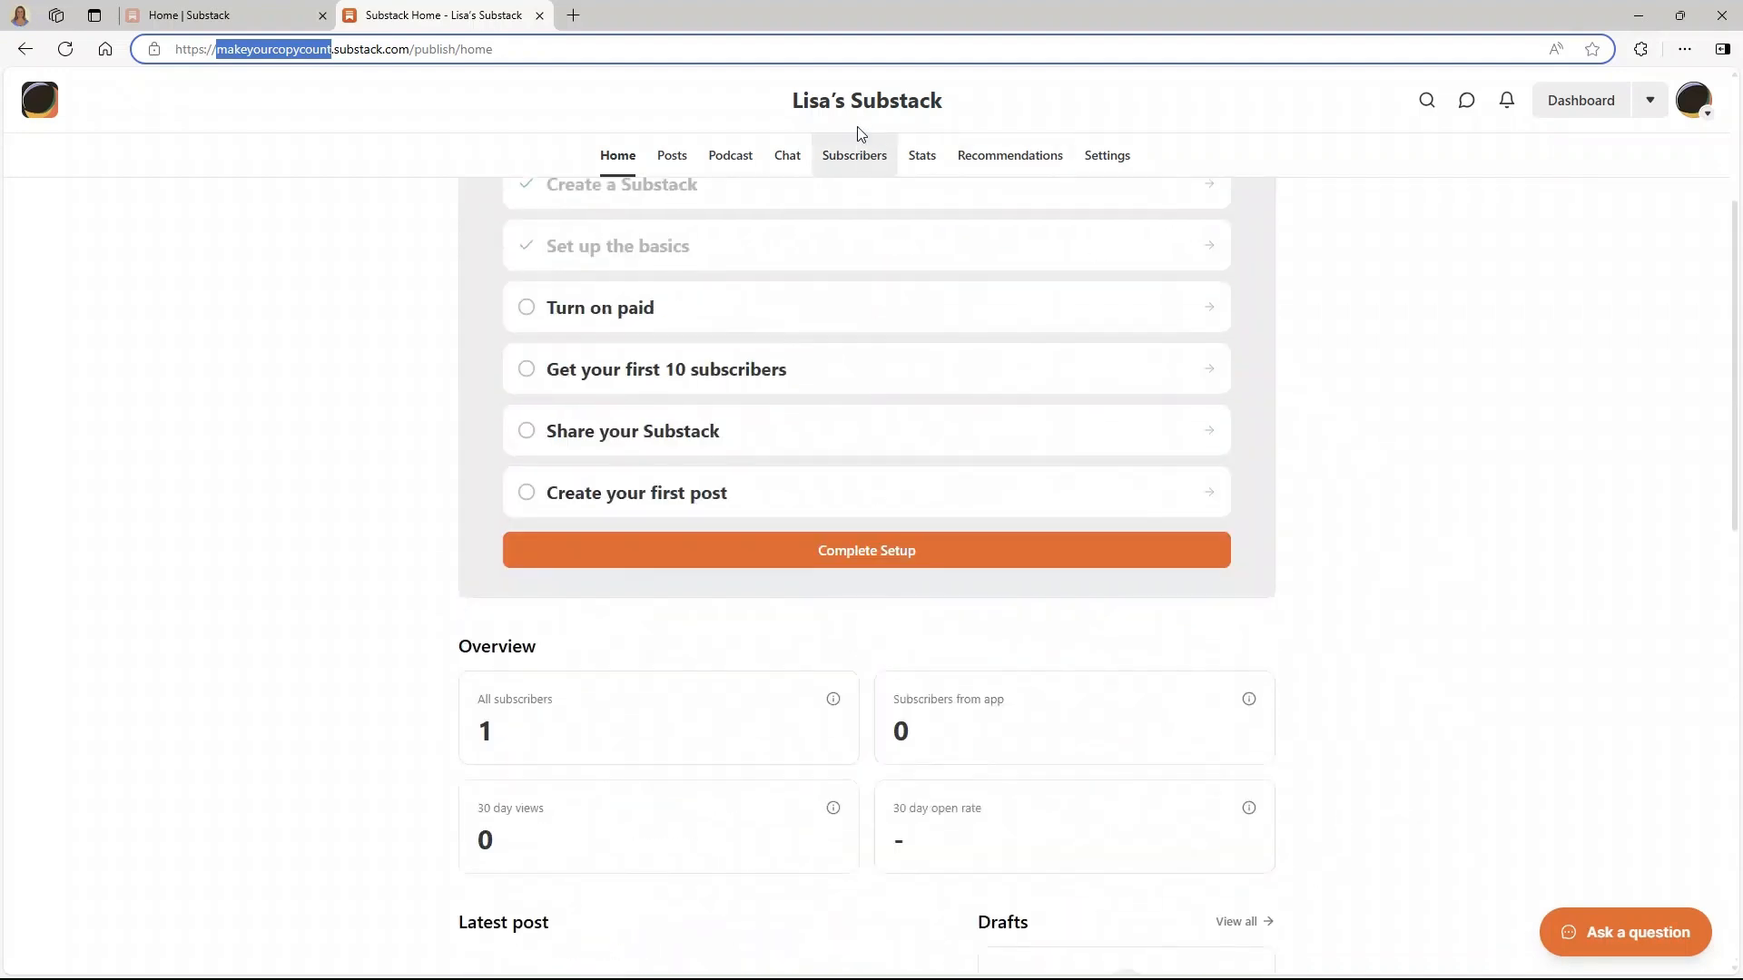
{"action": "left_click", "coordinate": [849, 103]}
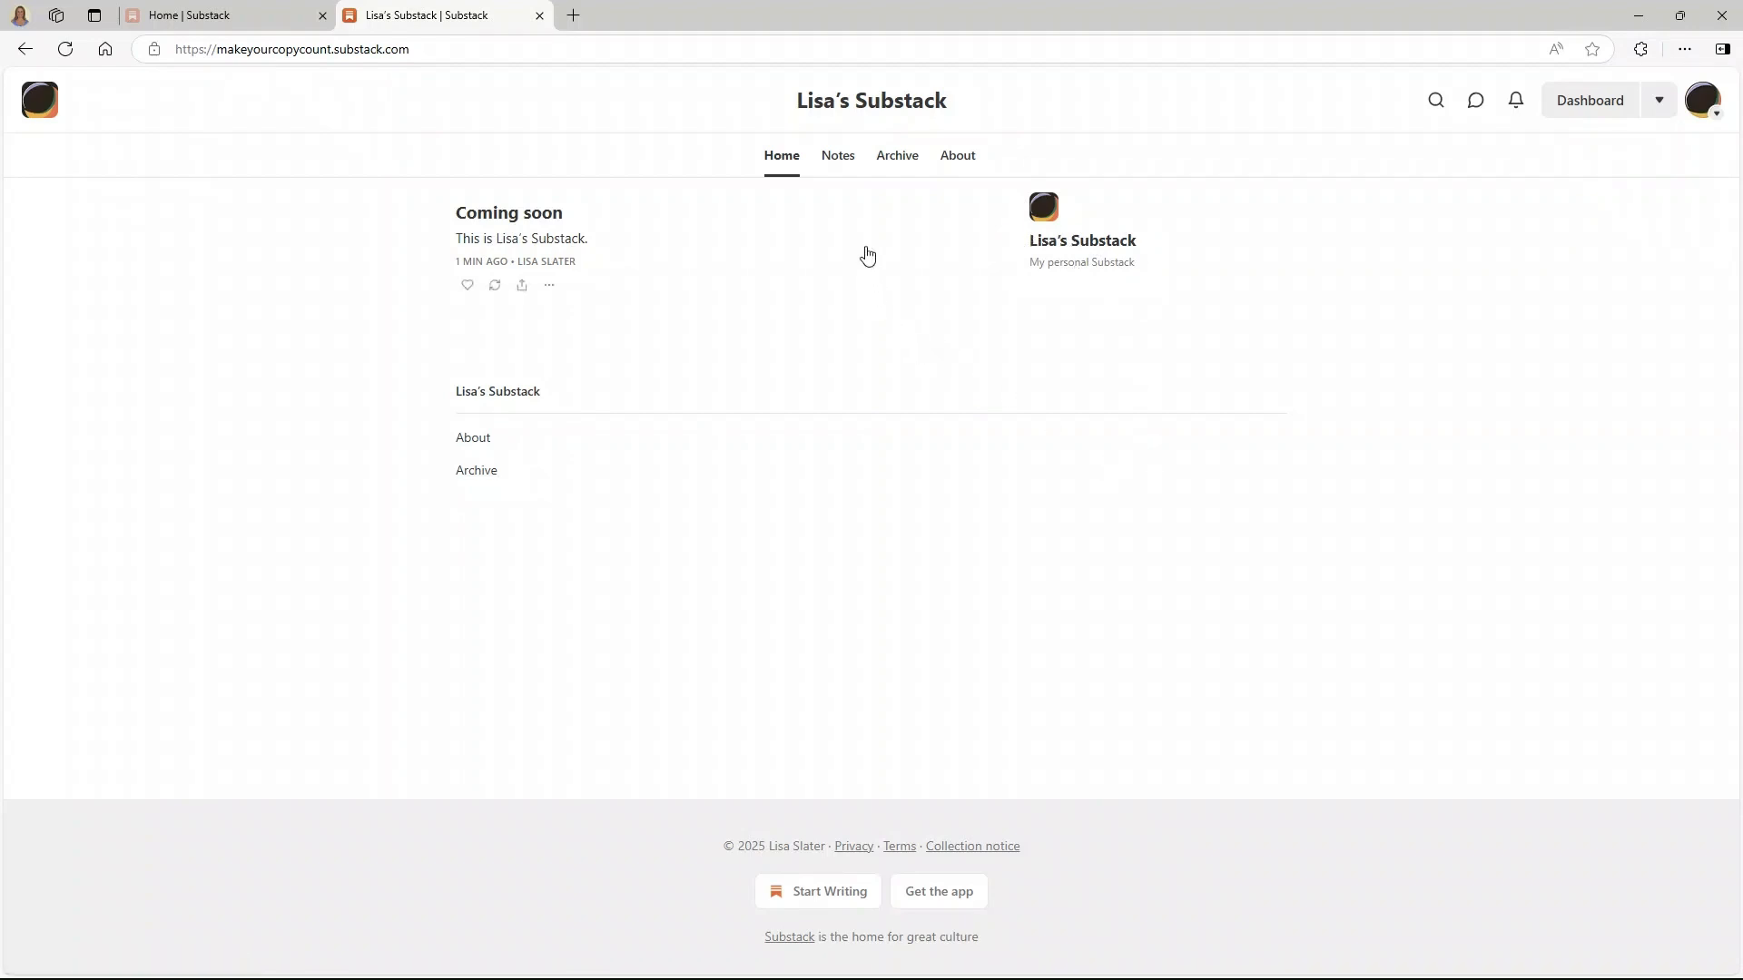
- Browse the publication's Notes, Archive and About pages, then bring up the account menu
{"action": "left_click", "coordinate": [837, 155]}
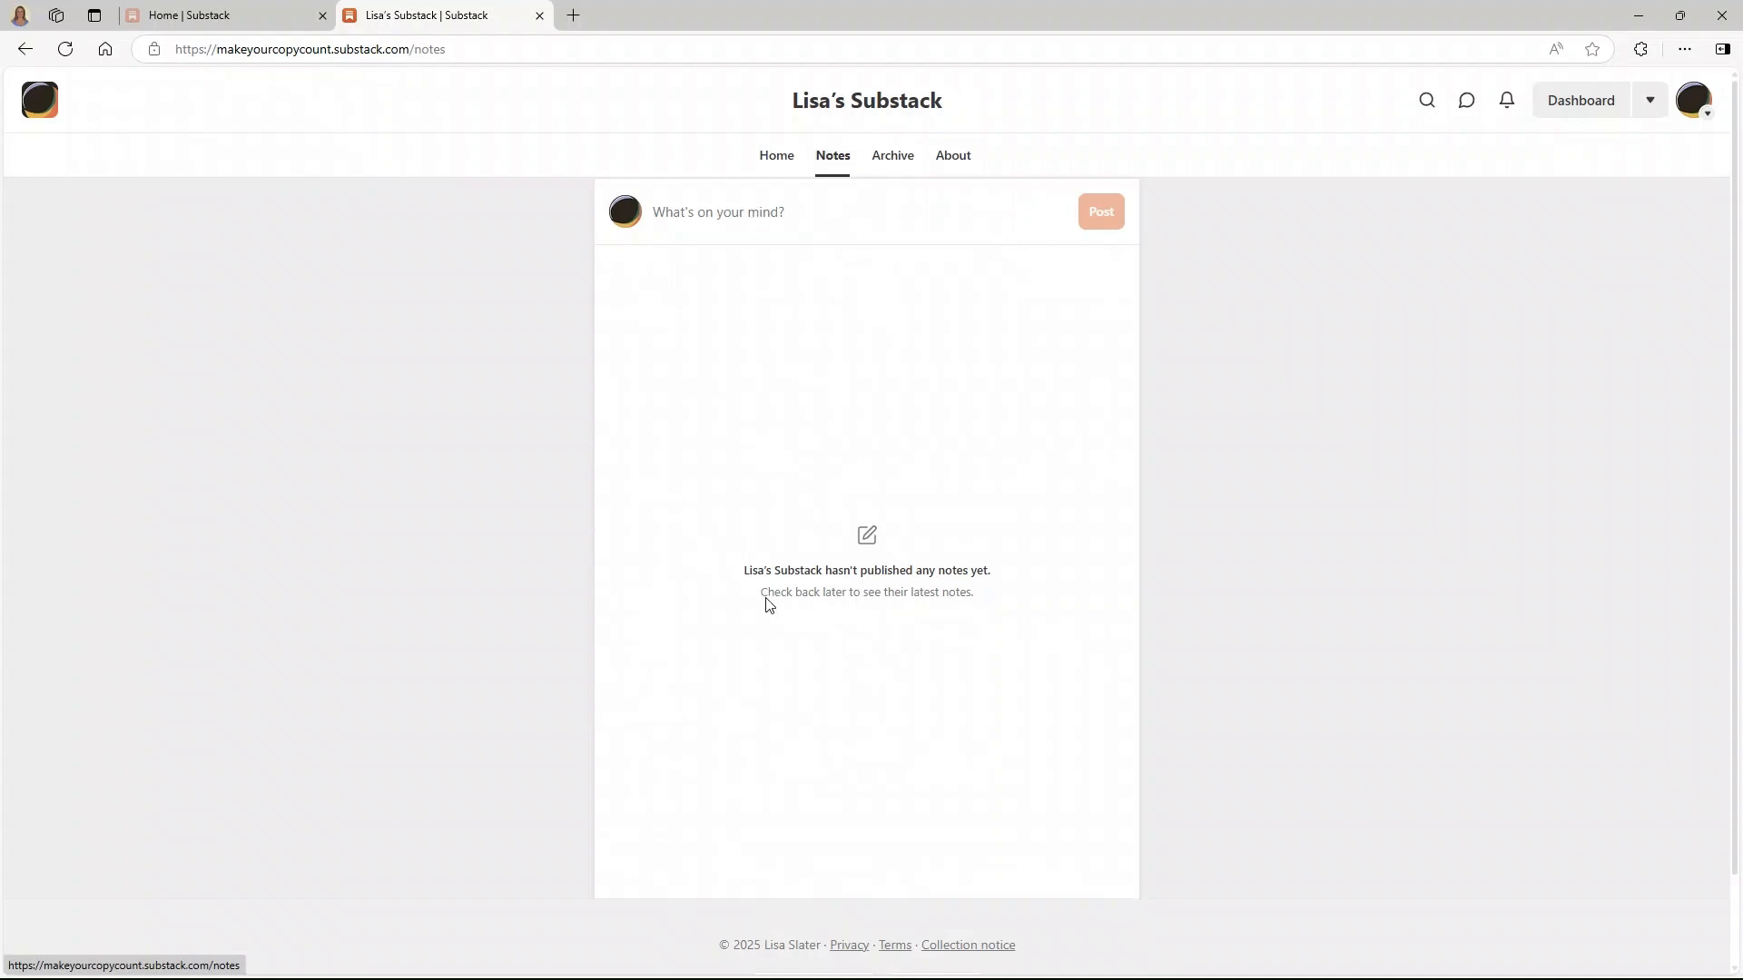
{"action": "left_click", "coordinate": [895, 156]}
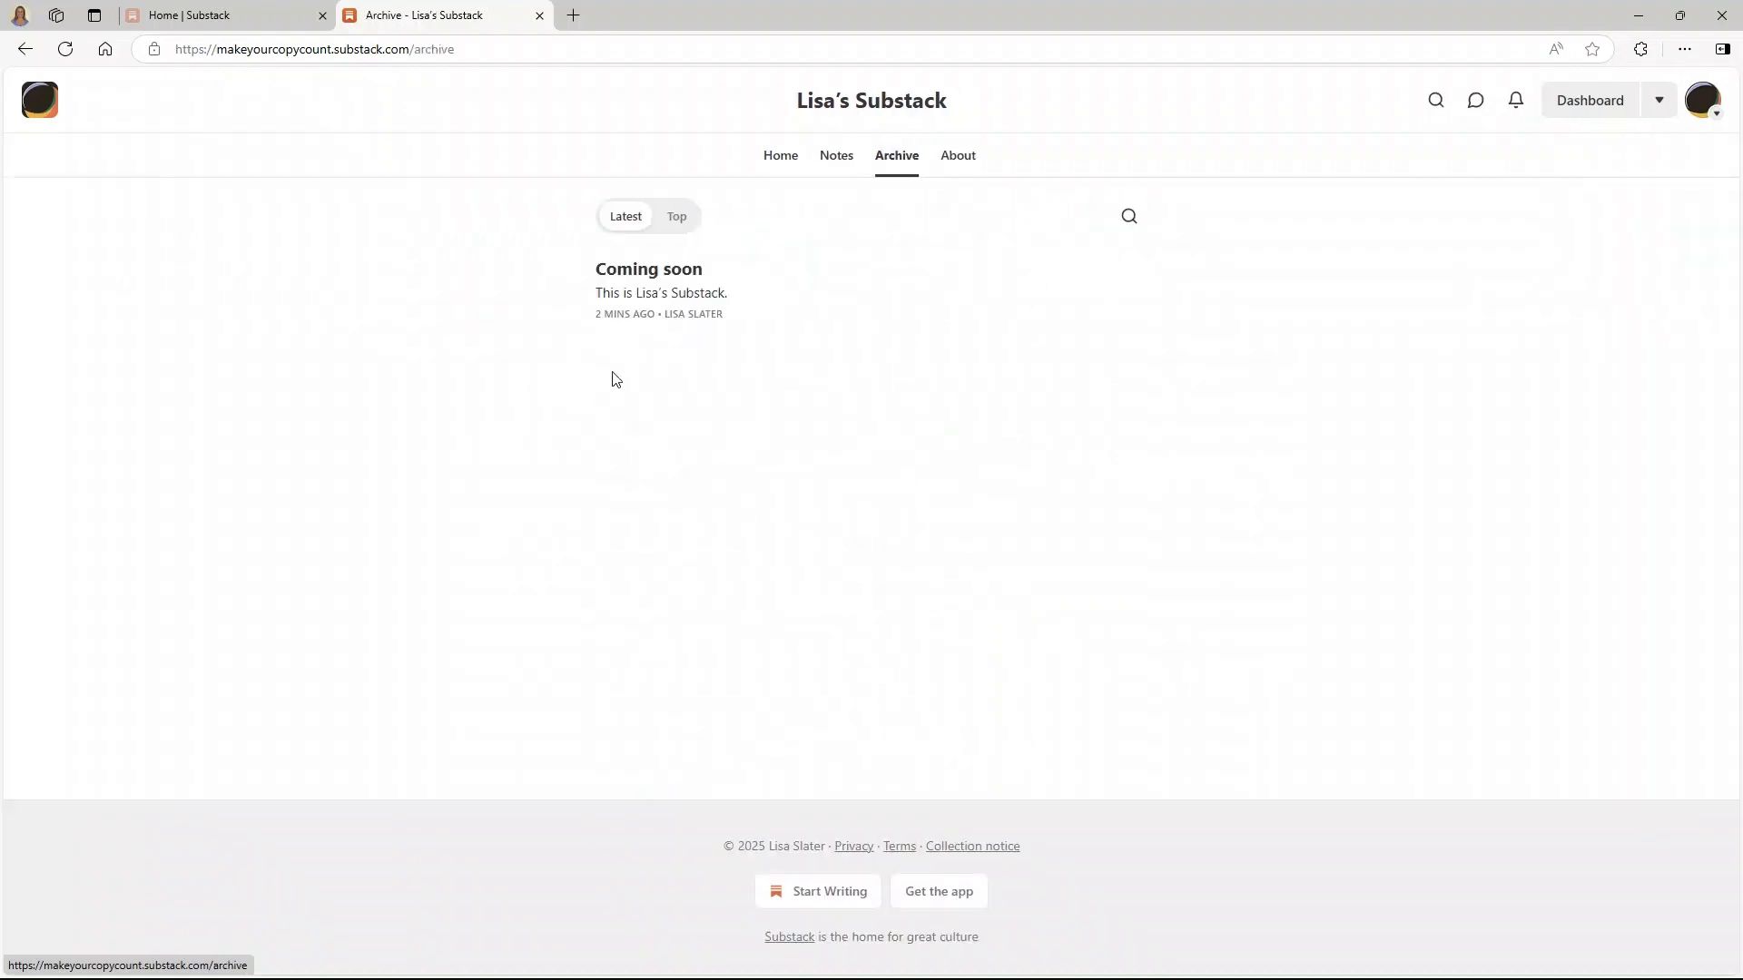
{"action": "left_click", "coordinate": [950, 156]}
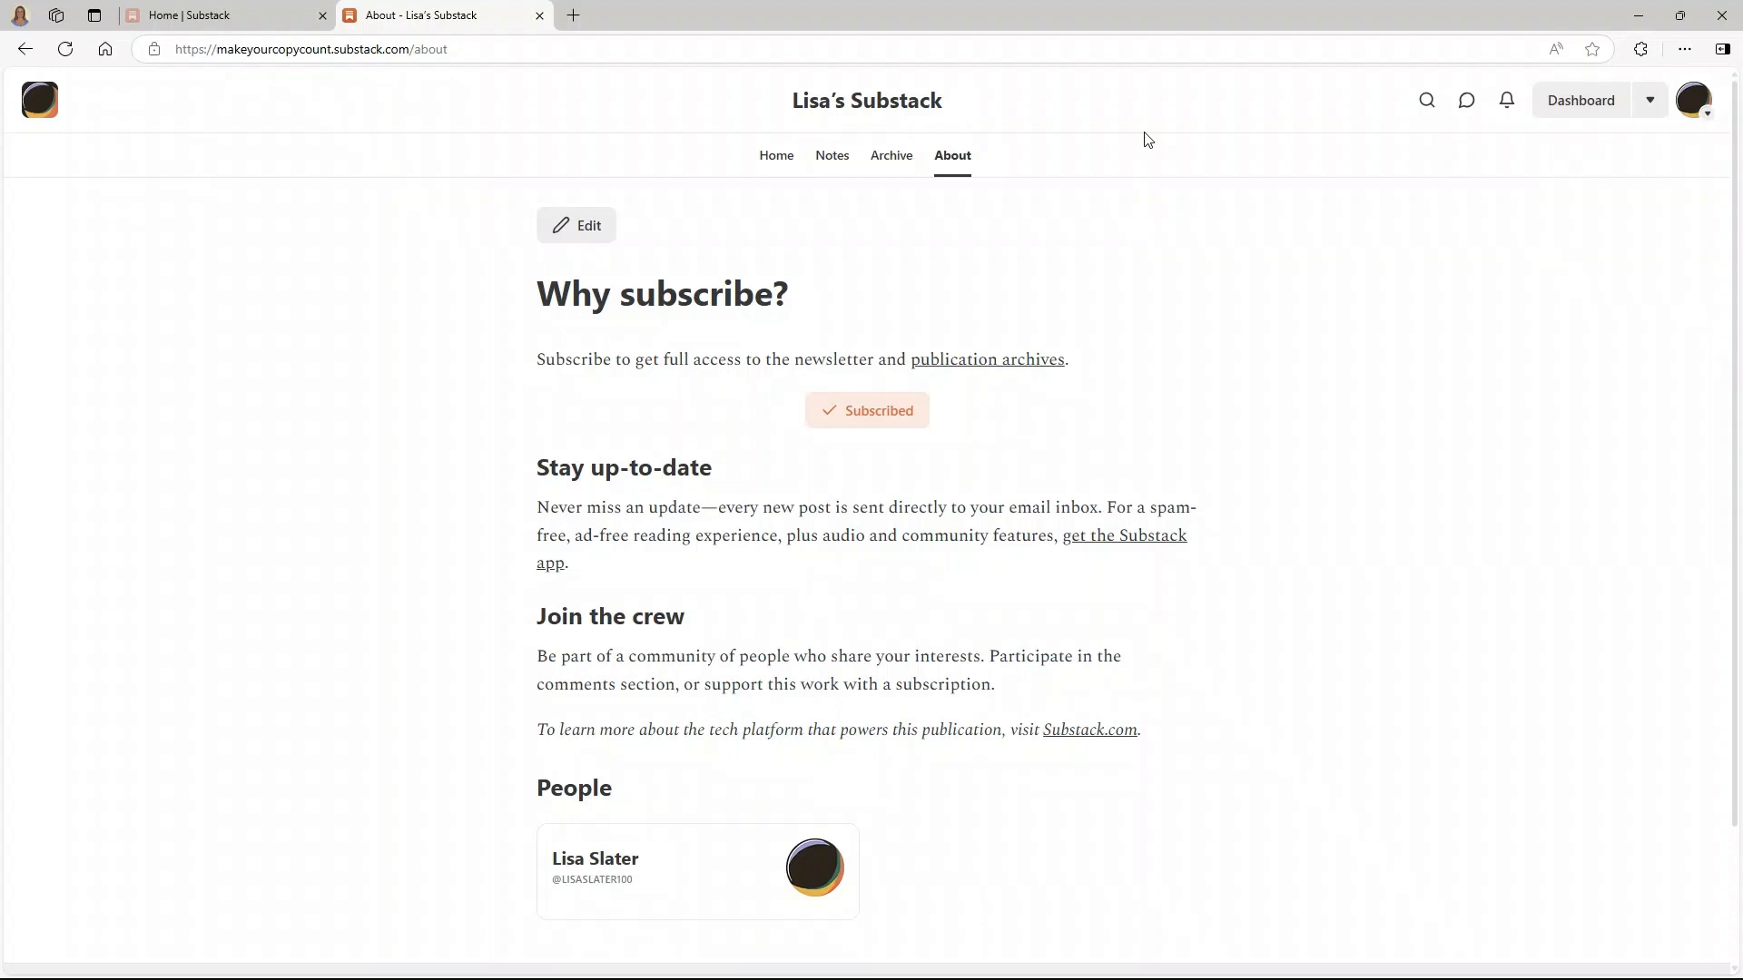
{"action": "left_click", "coordinate": [1712, 109]}
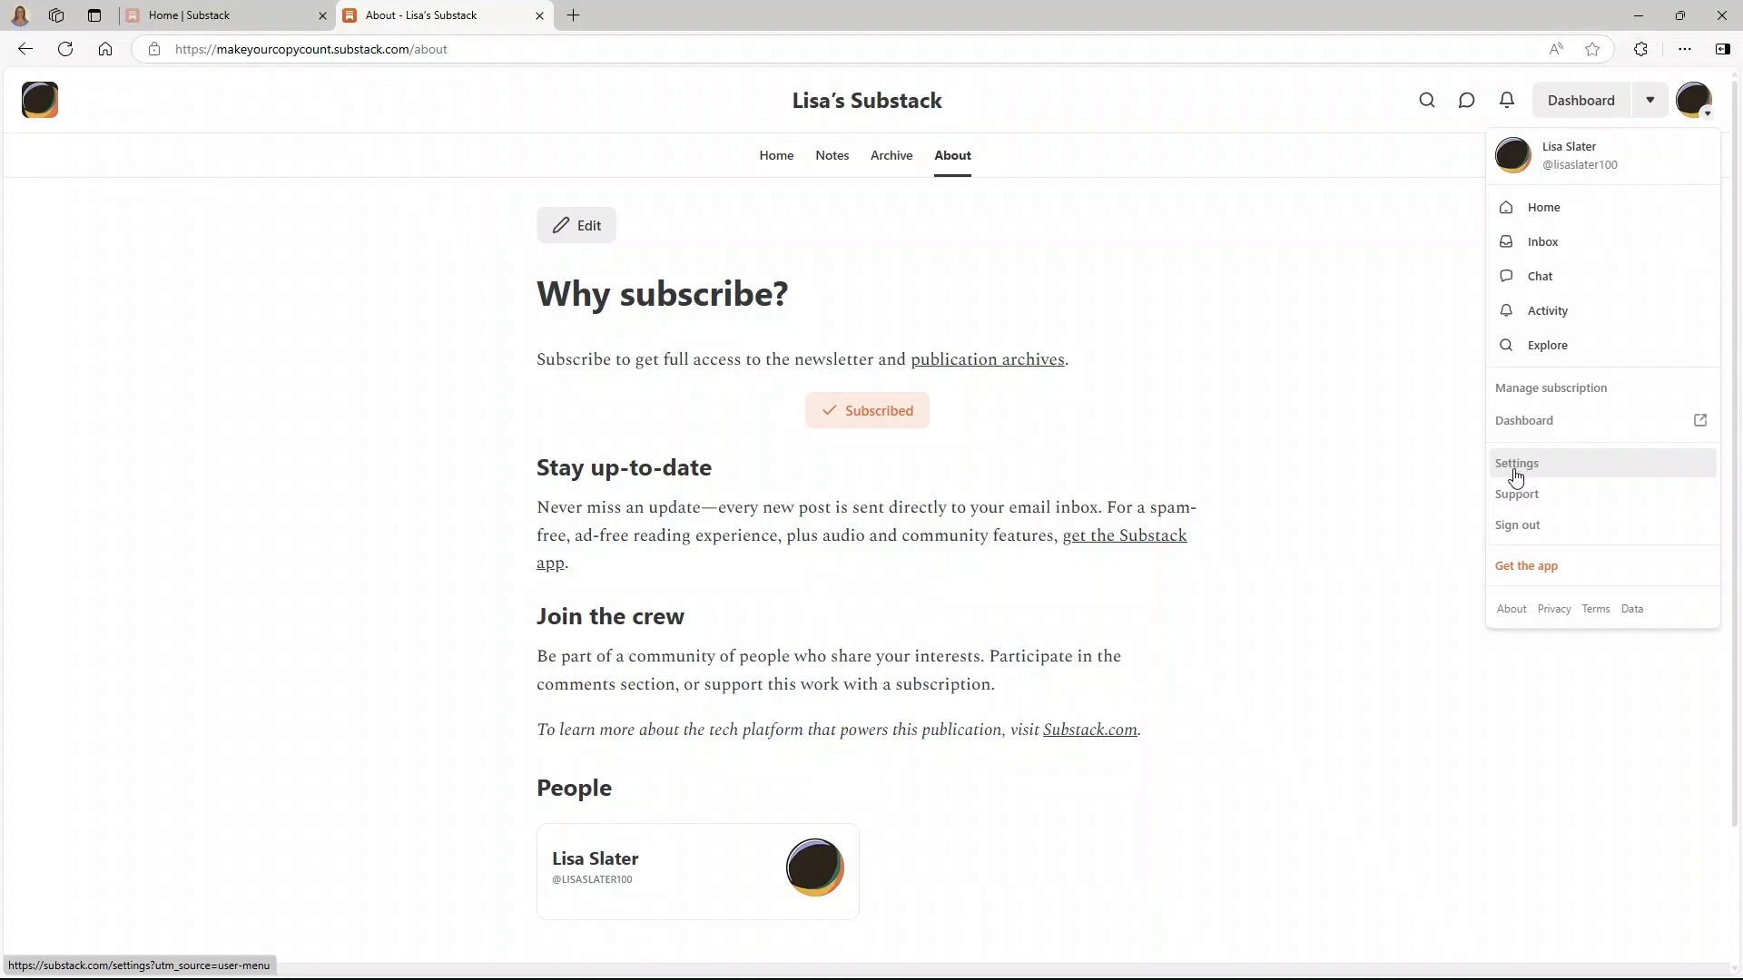
- Go from the dashboard through publication and account settings back to the owned publication's settings
{"action": "left_click", "coordinate": [1565, 111]}
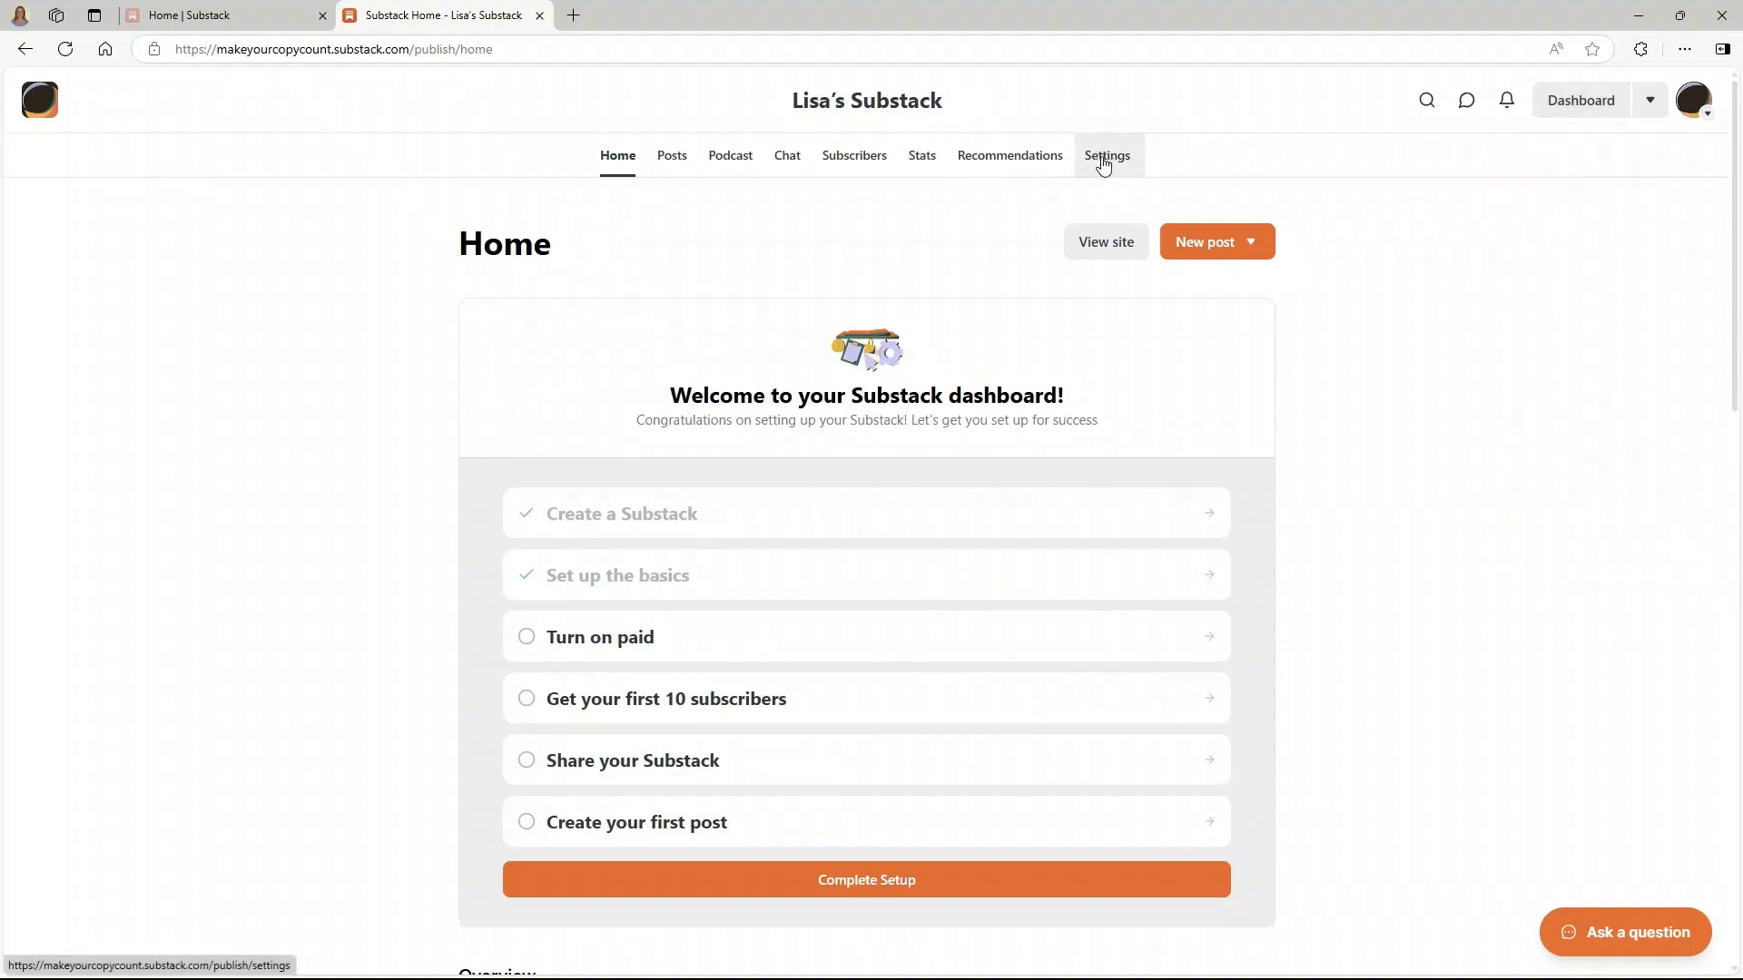
{"action": "left_click", "coordinate": [1103, 161]}
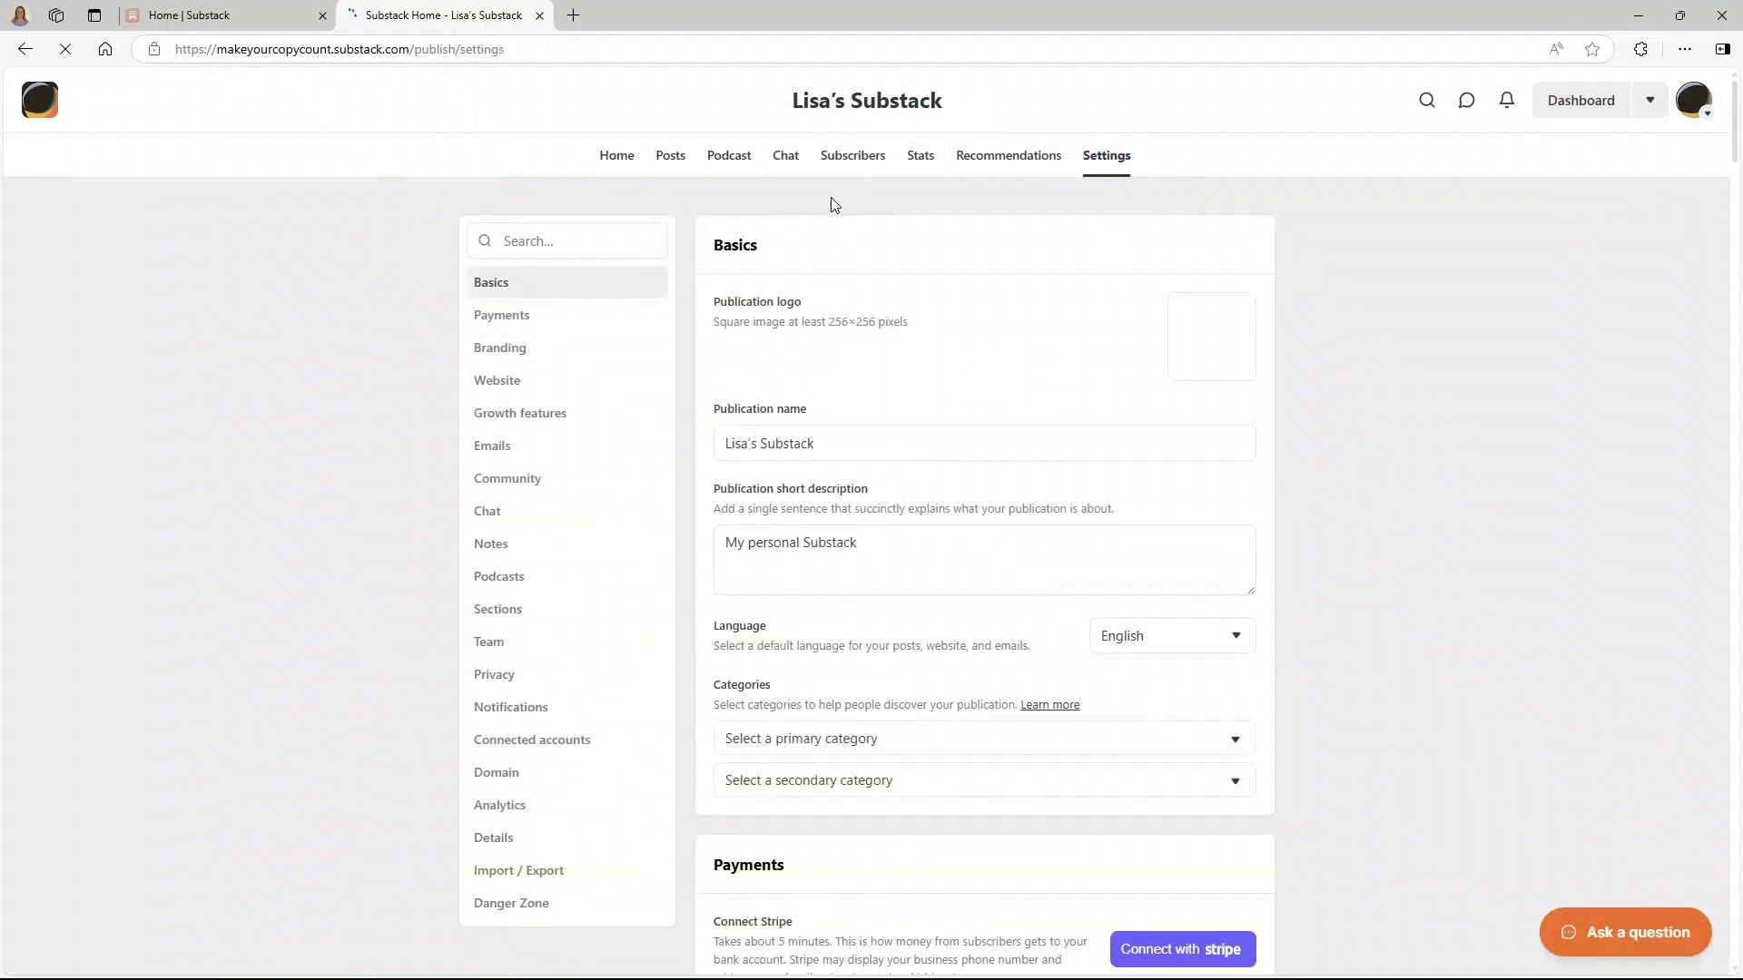
{"action": "left_click", "coordinate": [1694, 100]}
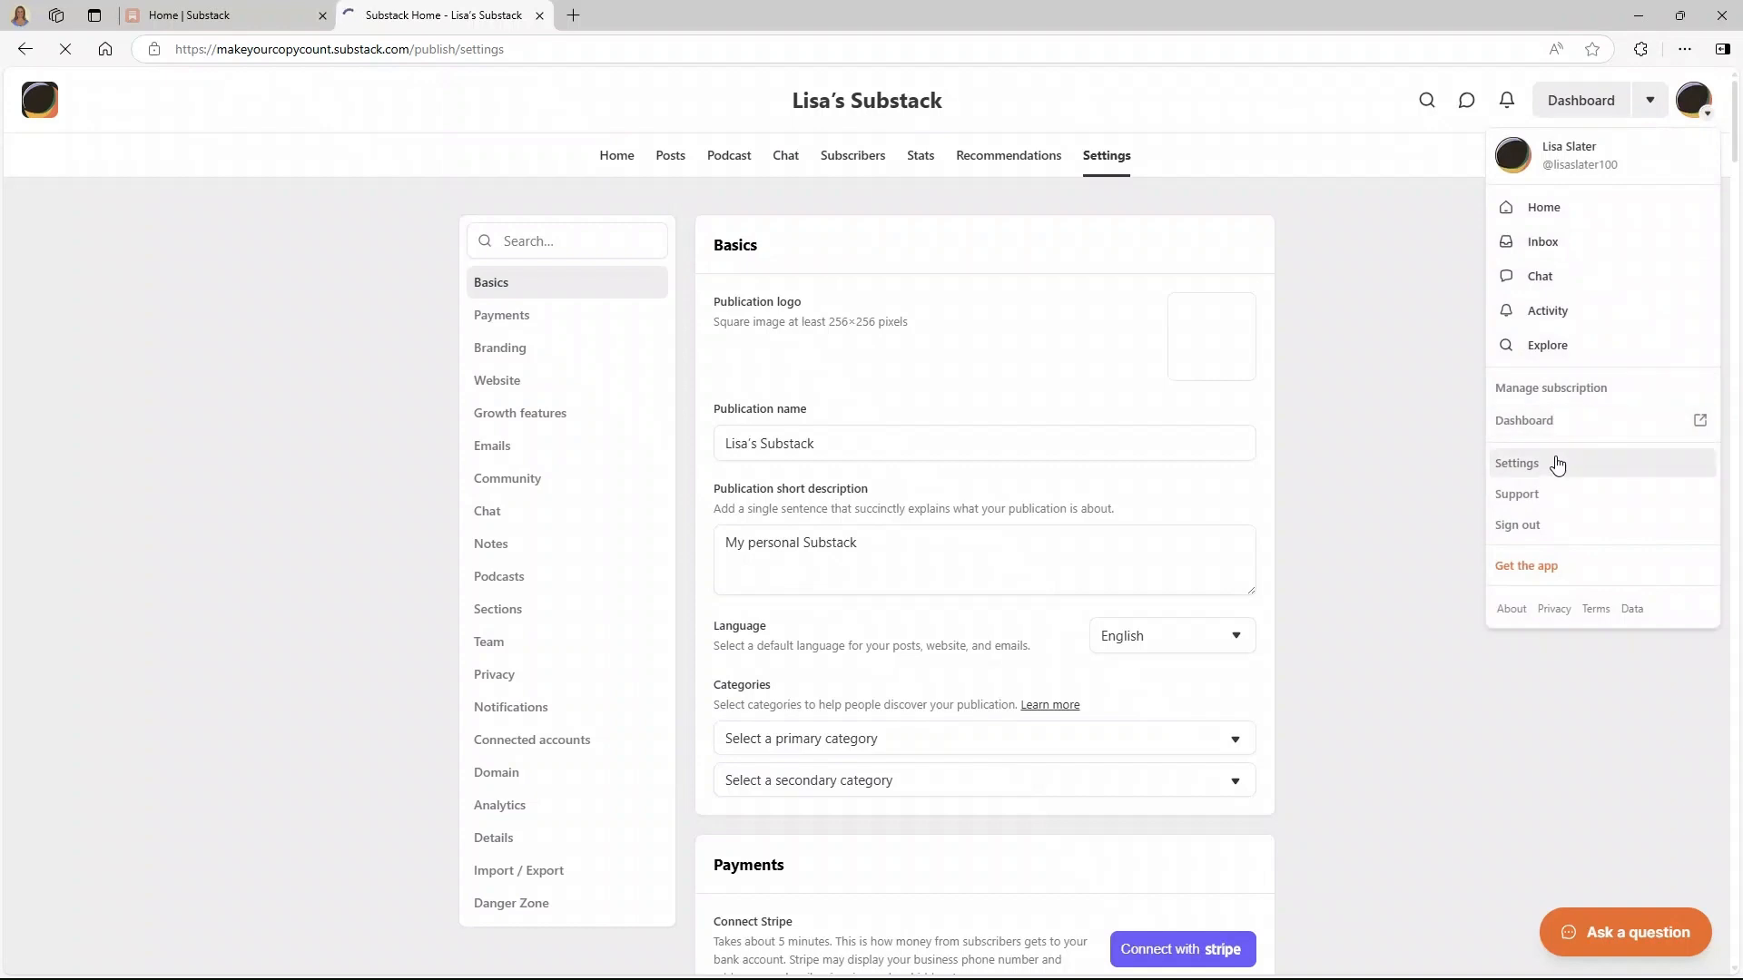
{"action": "left_click", "coordinate": [1557, 465]}
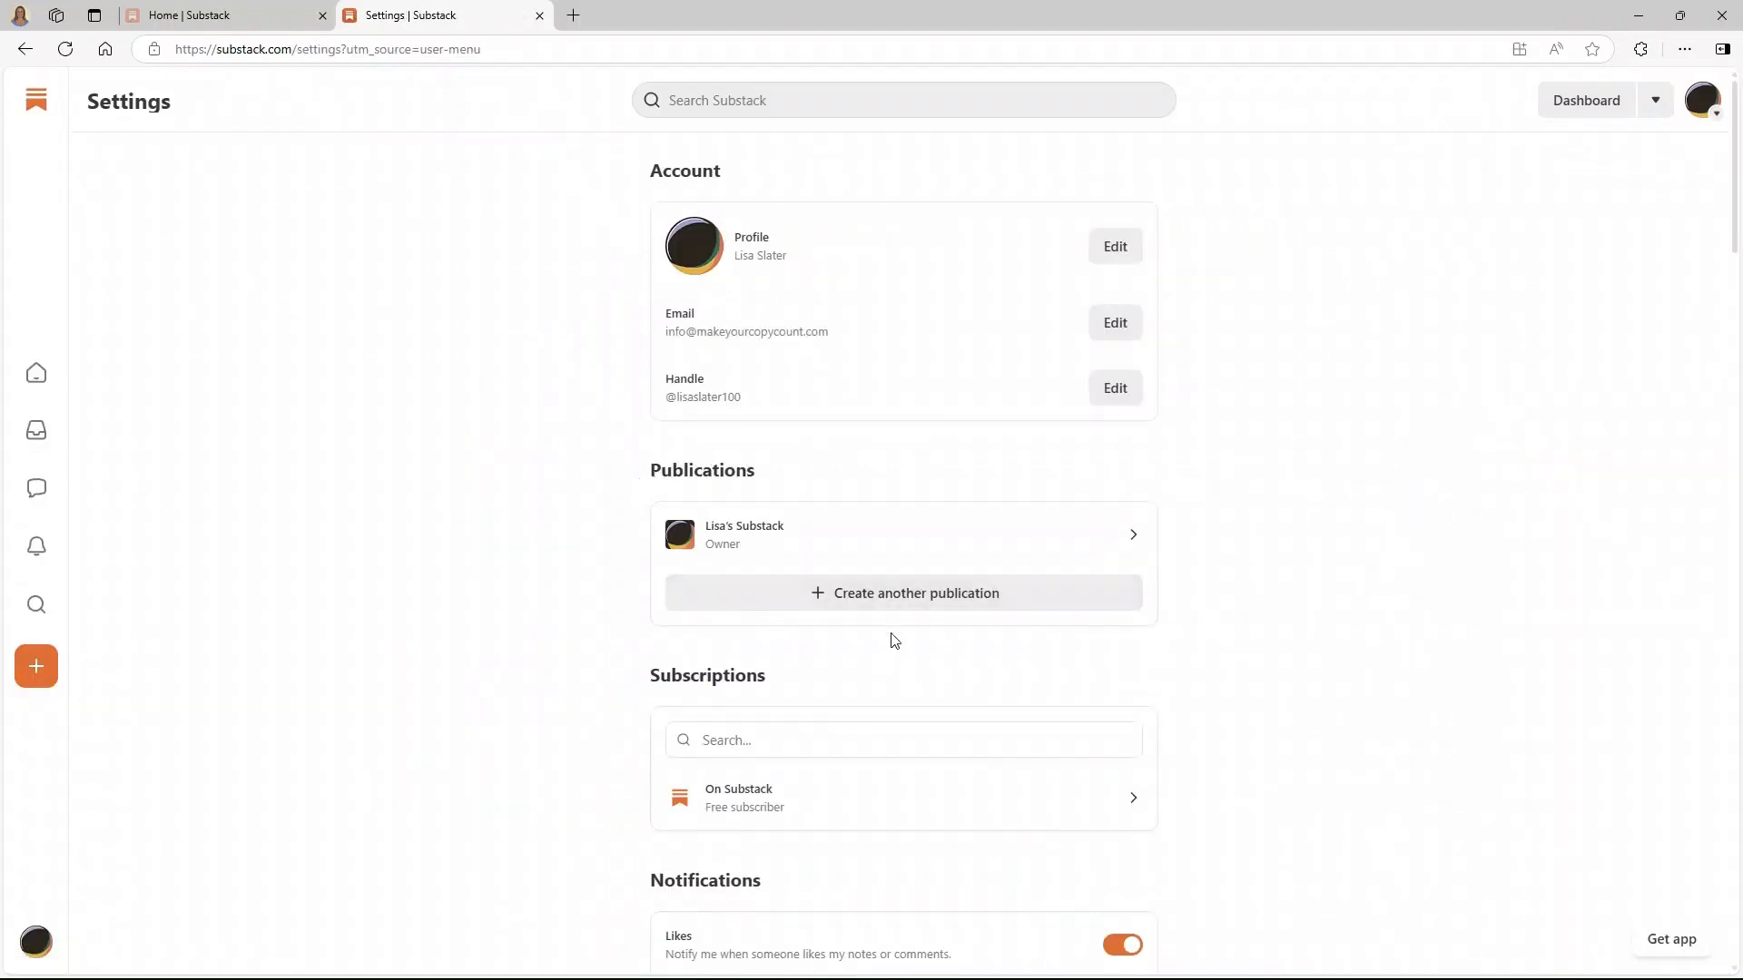
{"action": "left_click_drag", "start_coordinate": [1734, 227], "coordinate": [1696, 179]}
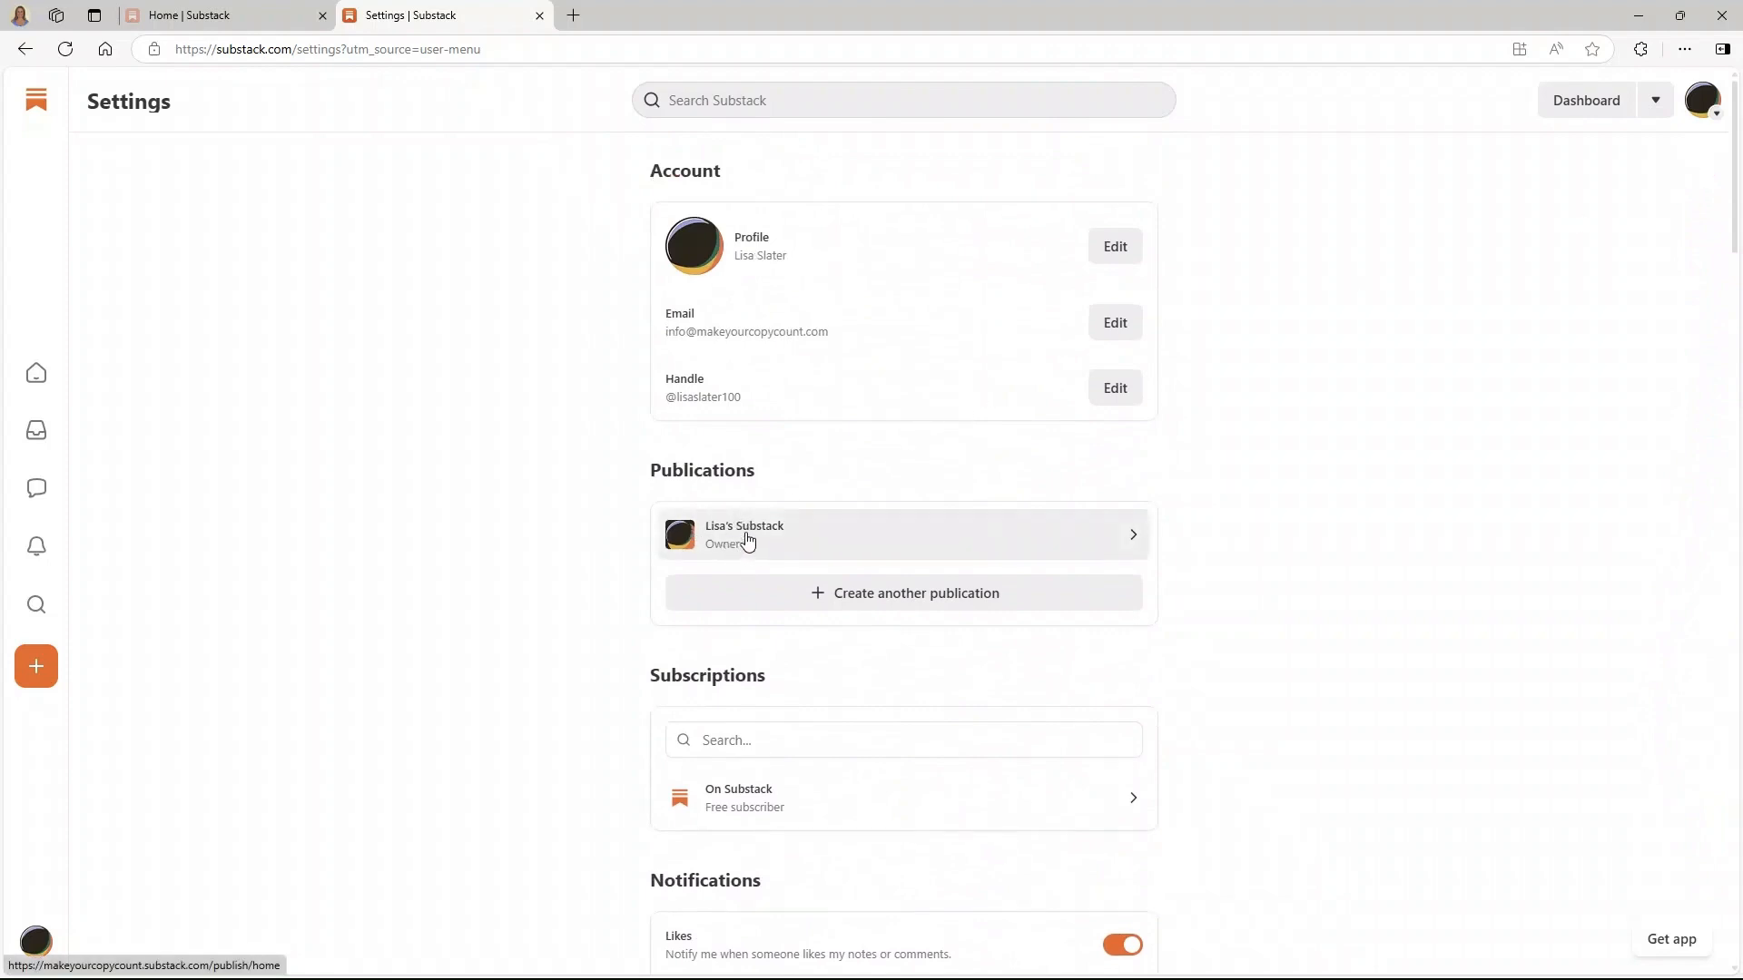
{"action": "left_click", "coordinate": [812, 546]}
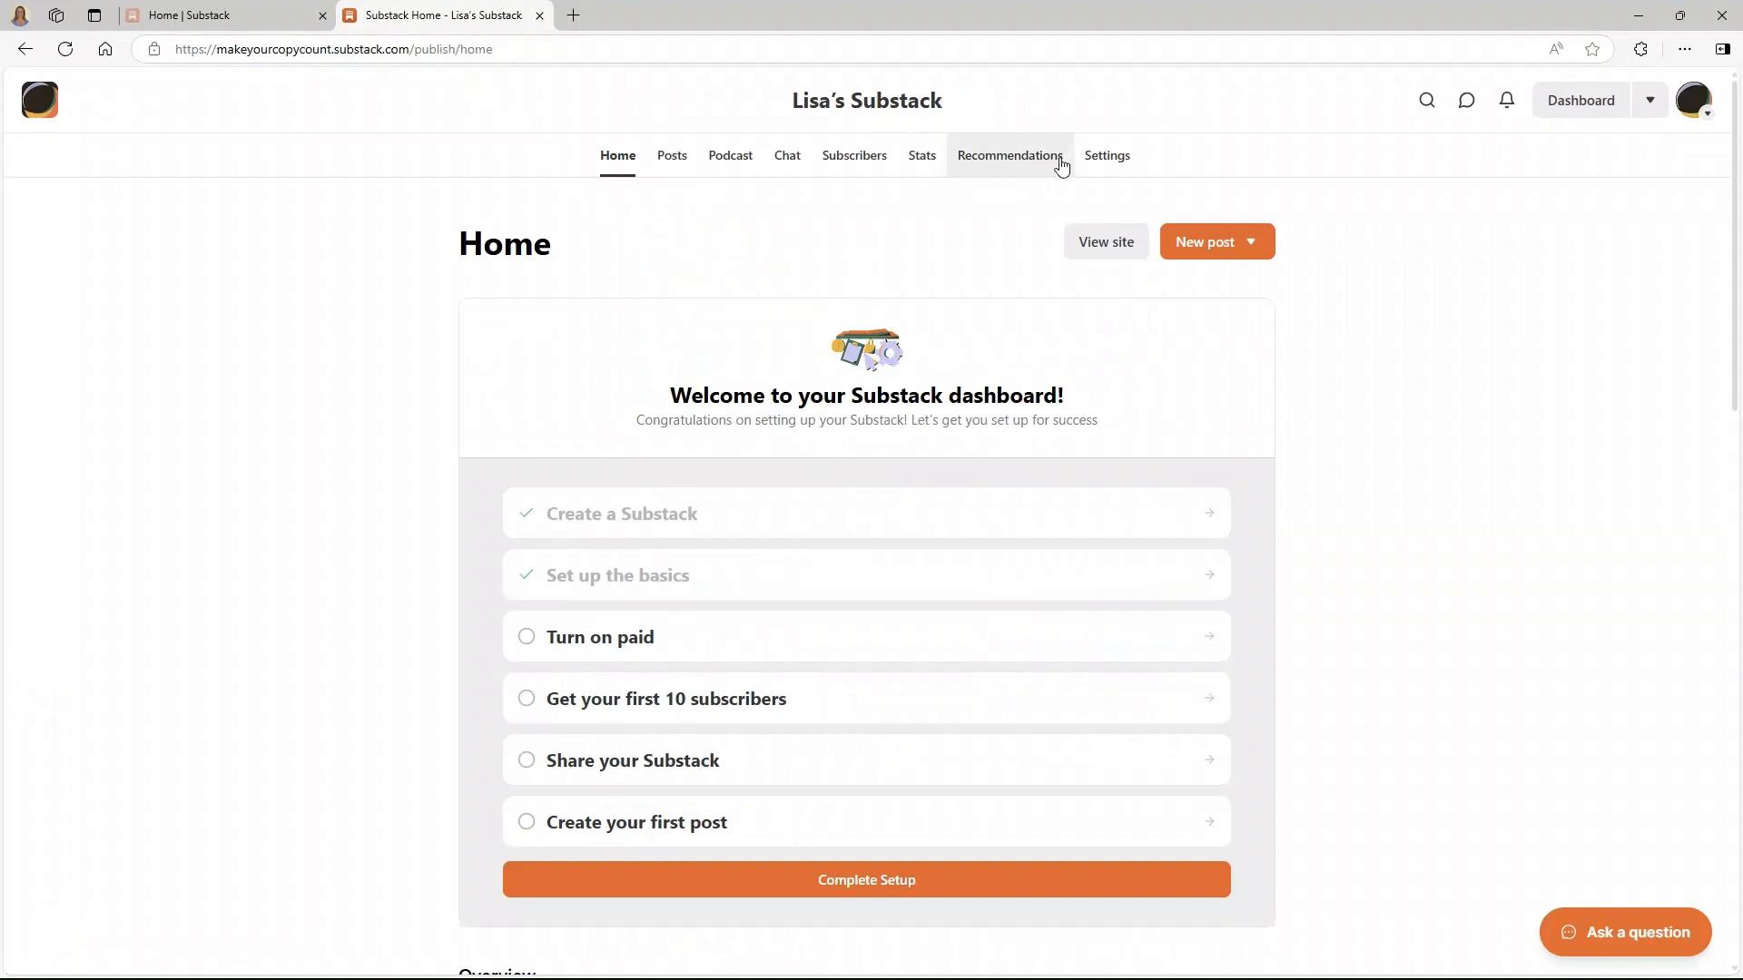
{"action": "left_click", "coordinate": [1109, 156]}
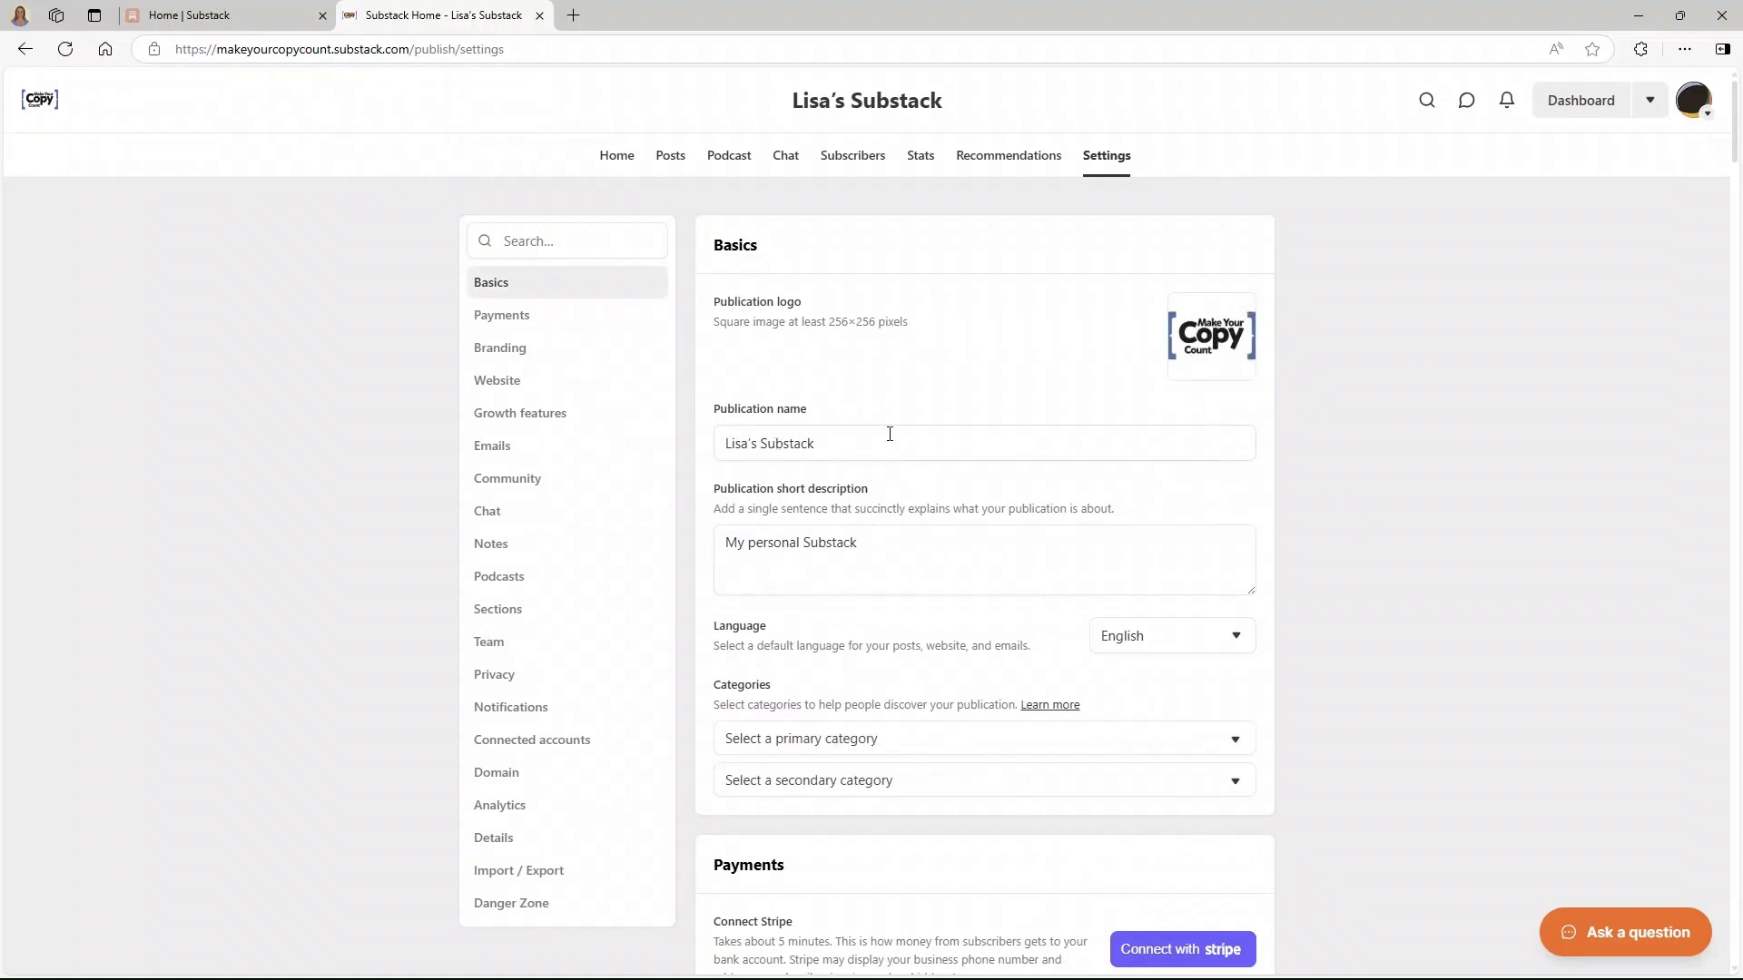
- Rename the publication to 'Make Your Copy Count', save it, and select the short description
{"action": "left_click_drag", "start_coordinate": [885, 437], "coordinate": [705, 439]}
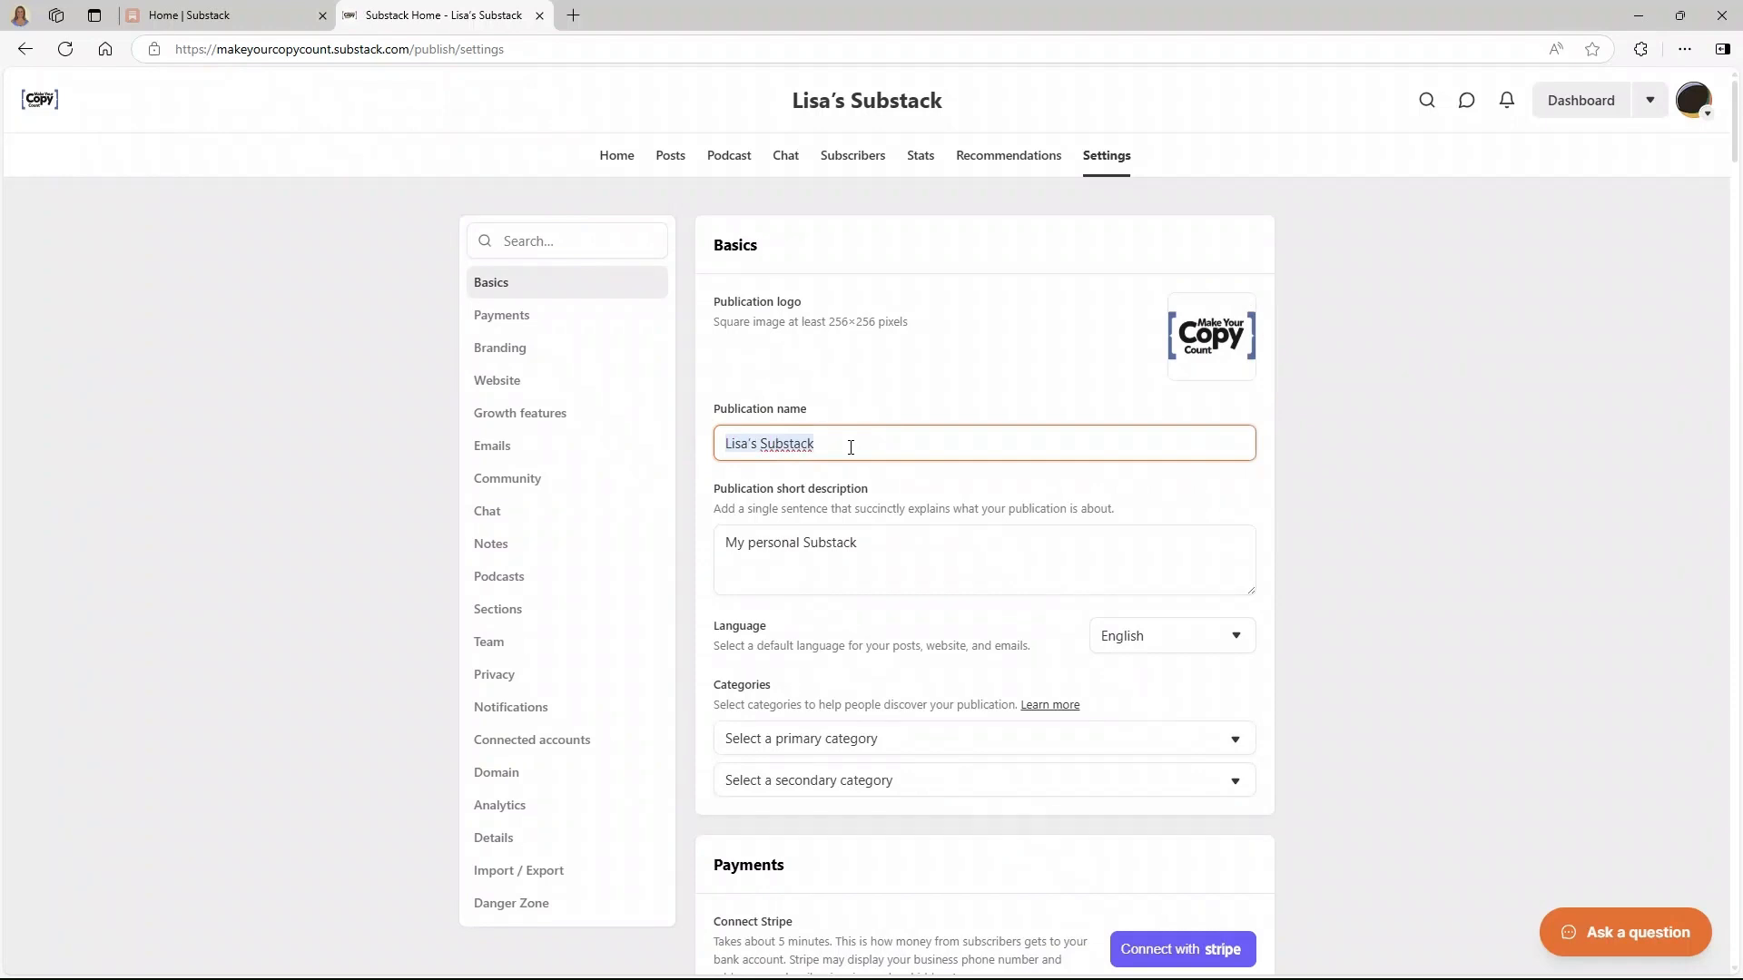
{"action": "type", "text": "Make Your Copy"}
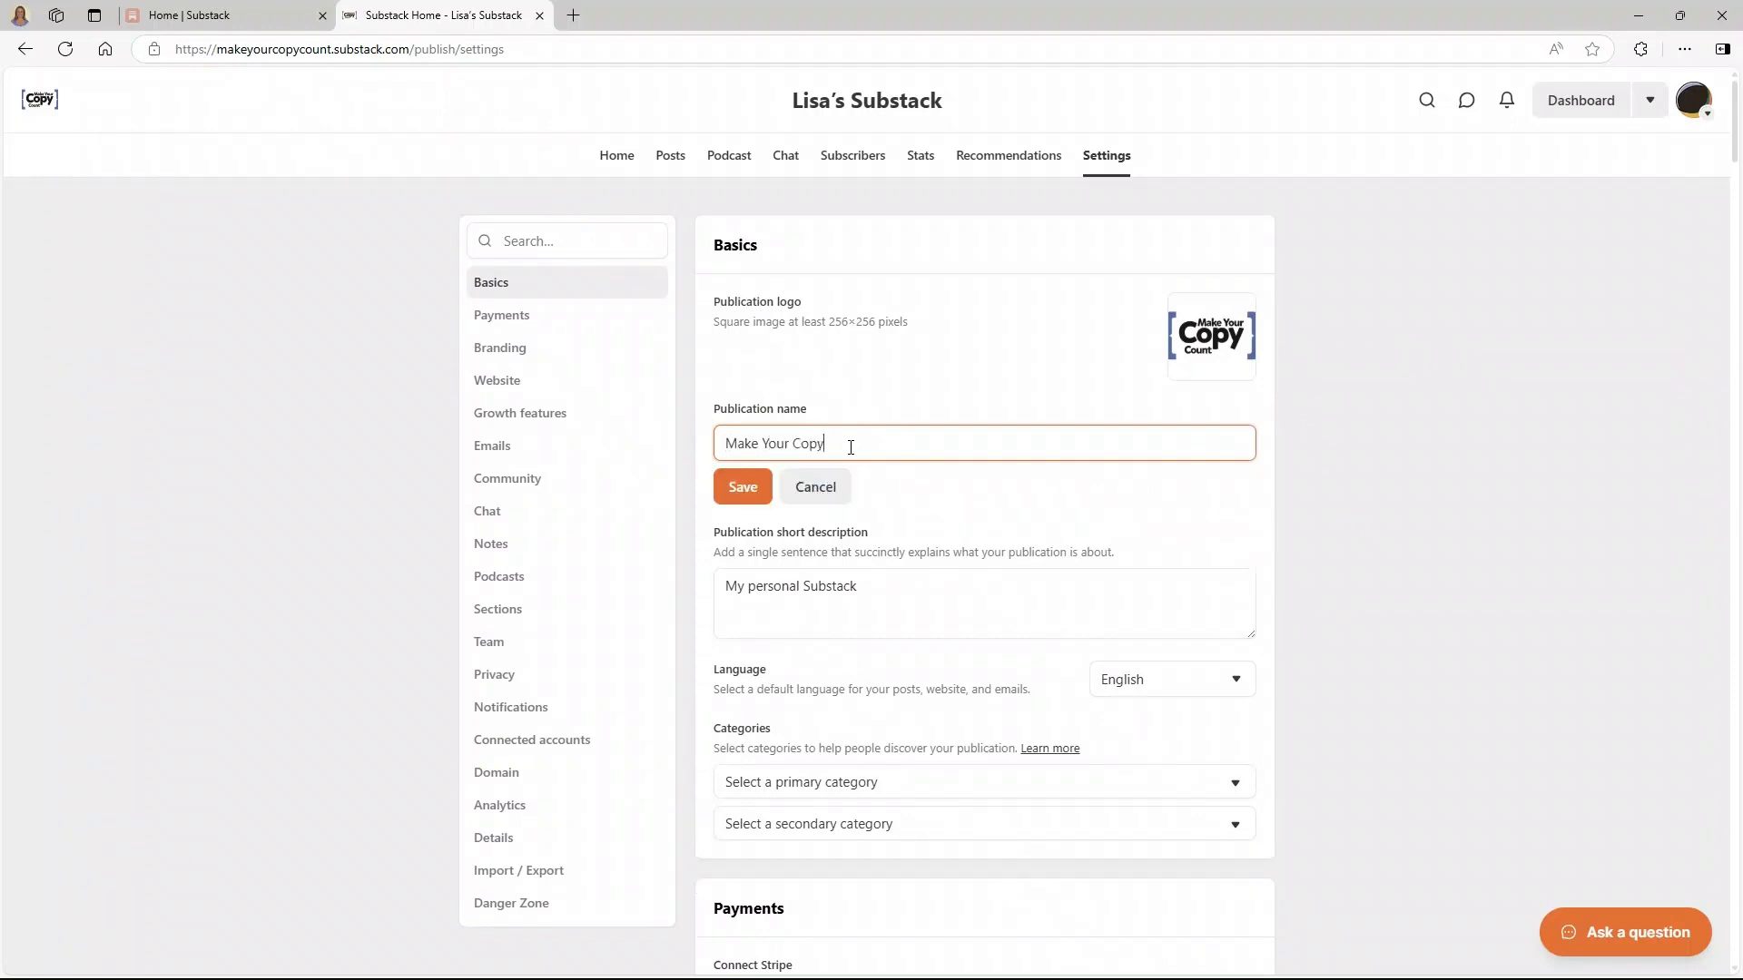
{"action": "type", "text": " Count"}
{"action": "left_click", "coordinate": [743, 487]}
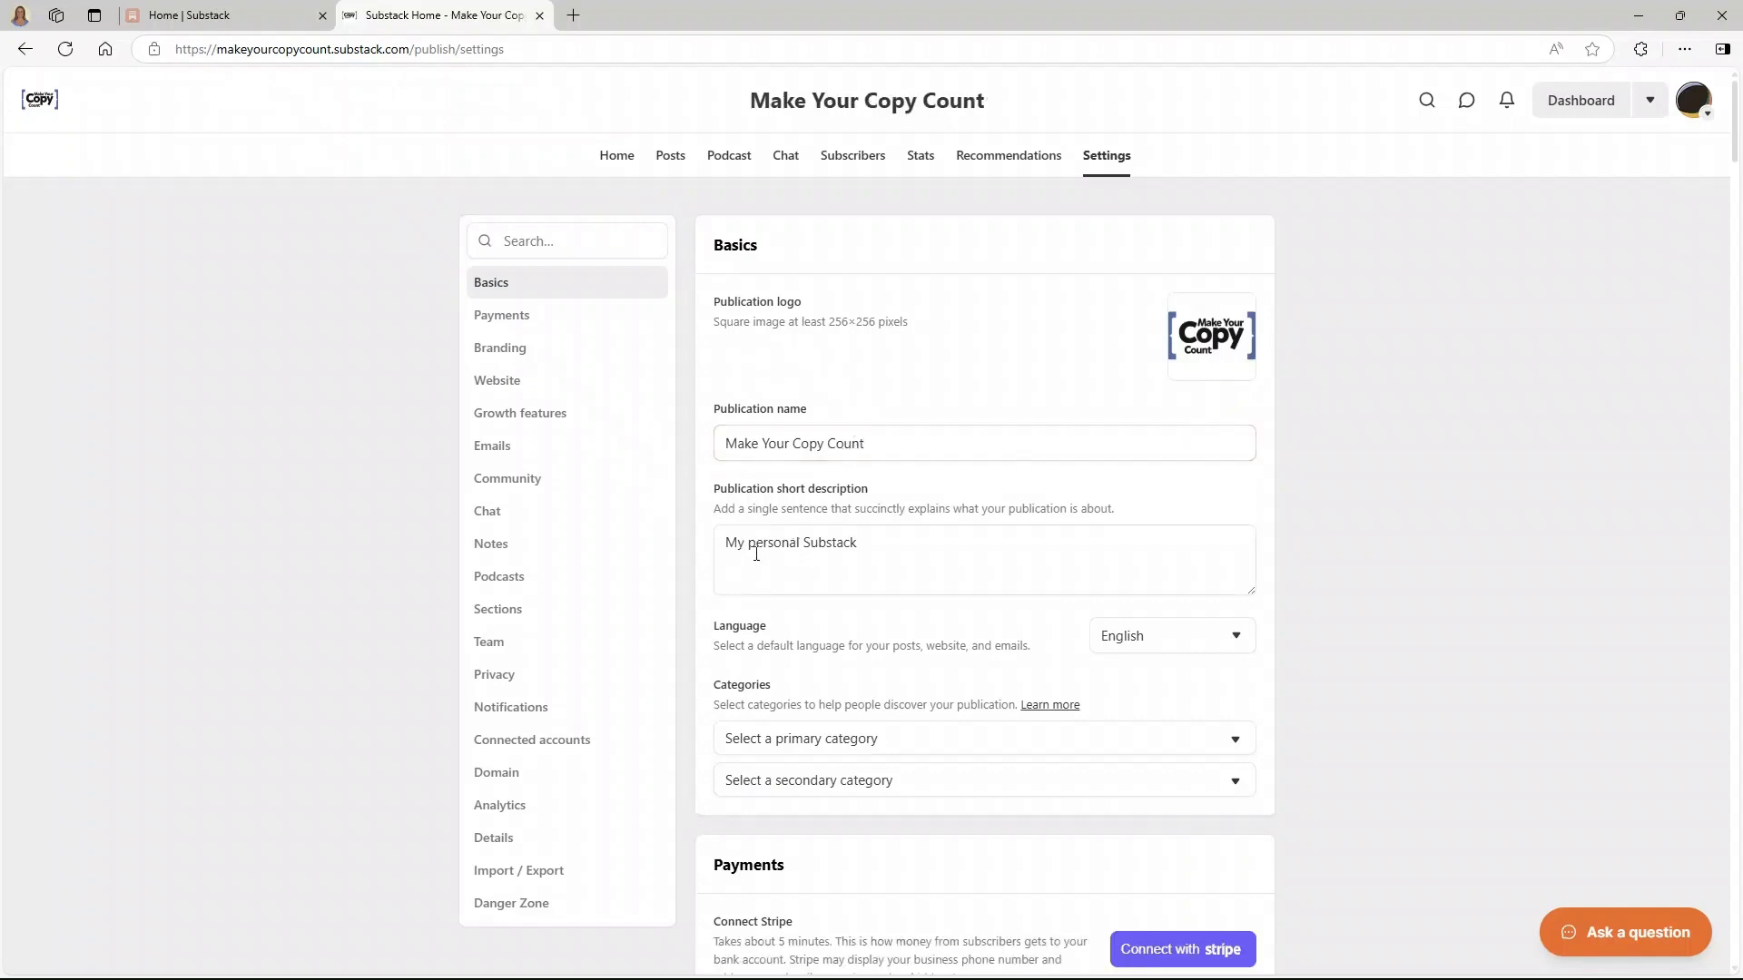
{"action": "left_click_drag", "start_coordinate": [907, 558], "coordinate": [723, 539]}
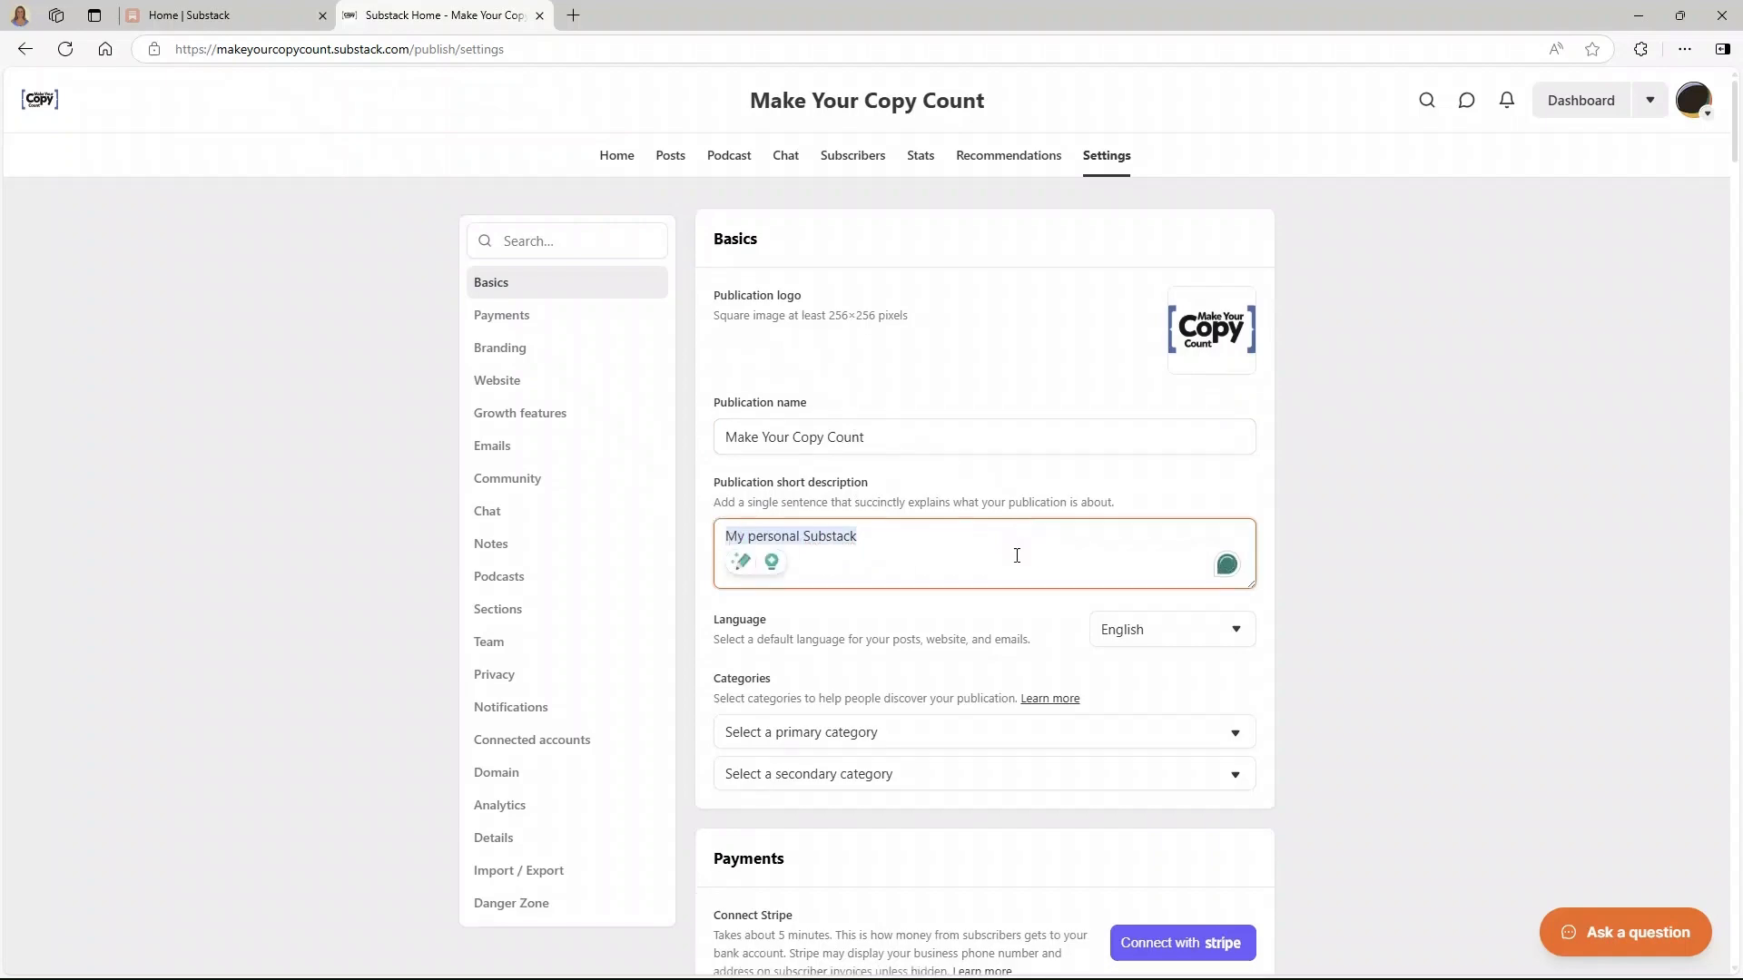
- Scroll up and down through the publication Settings page sections
{"action": "scroll", "coordinate": [1019, 553], "scroll_direction": "down", "scroll_amount": 2}
{"action": "scroll", "coordinate": [991, 407], "scroll_direction": "down", "scroll_amount": 10}
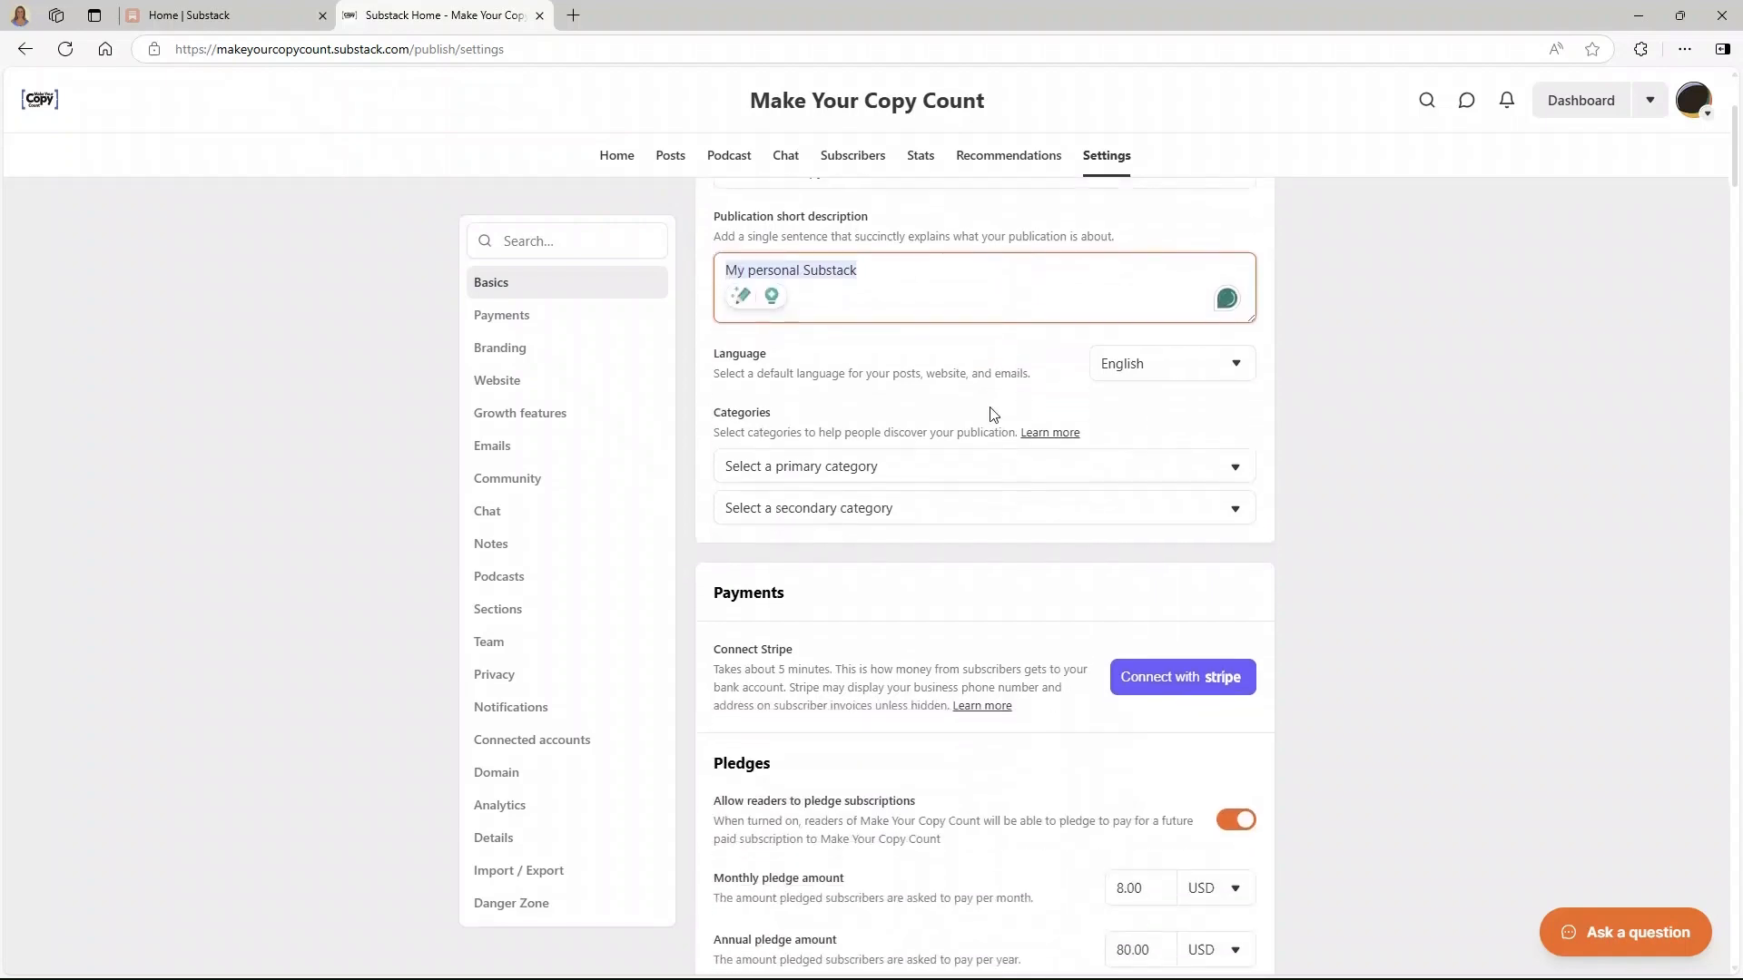
{"action": "scroll", "coordinate": [993, 415], "scroll_direction": "up", "scroll_amount": 1}
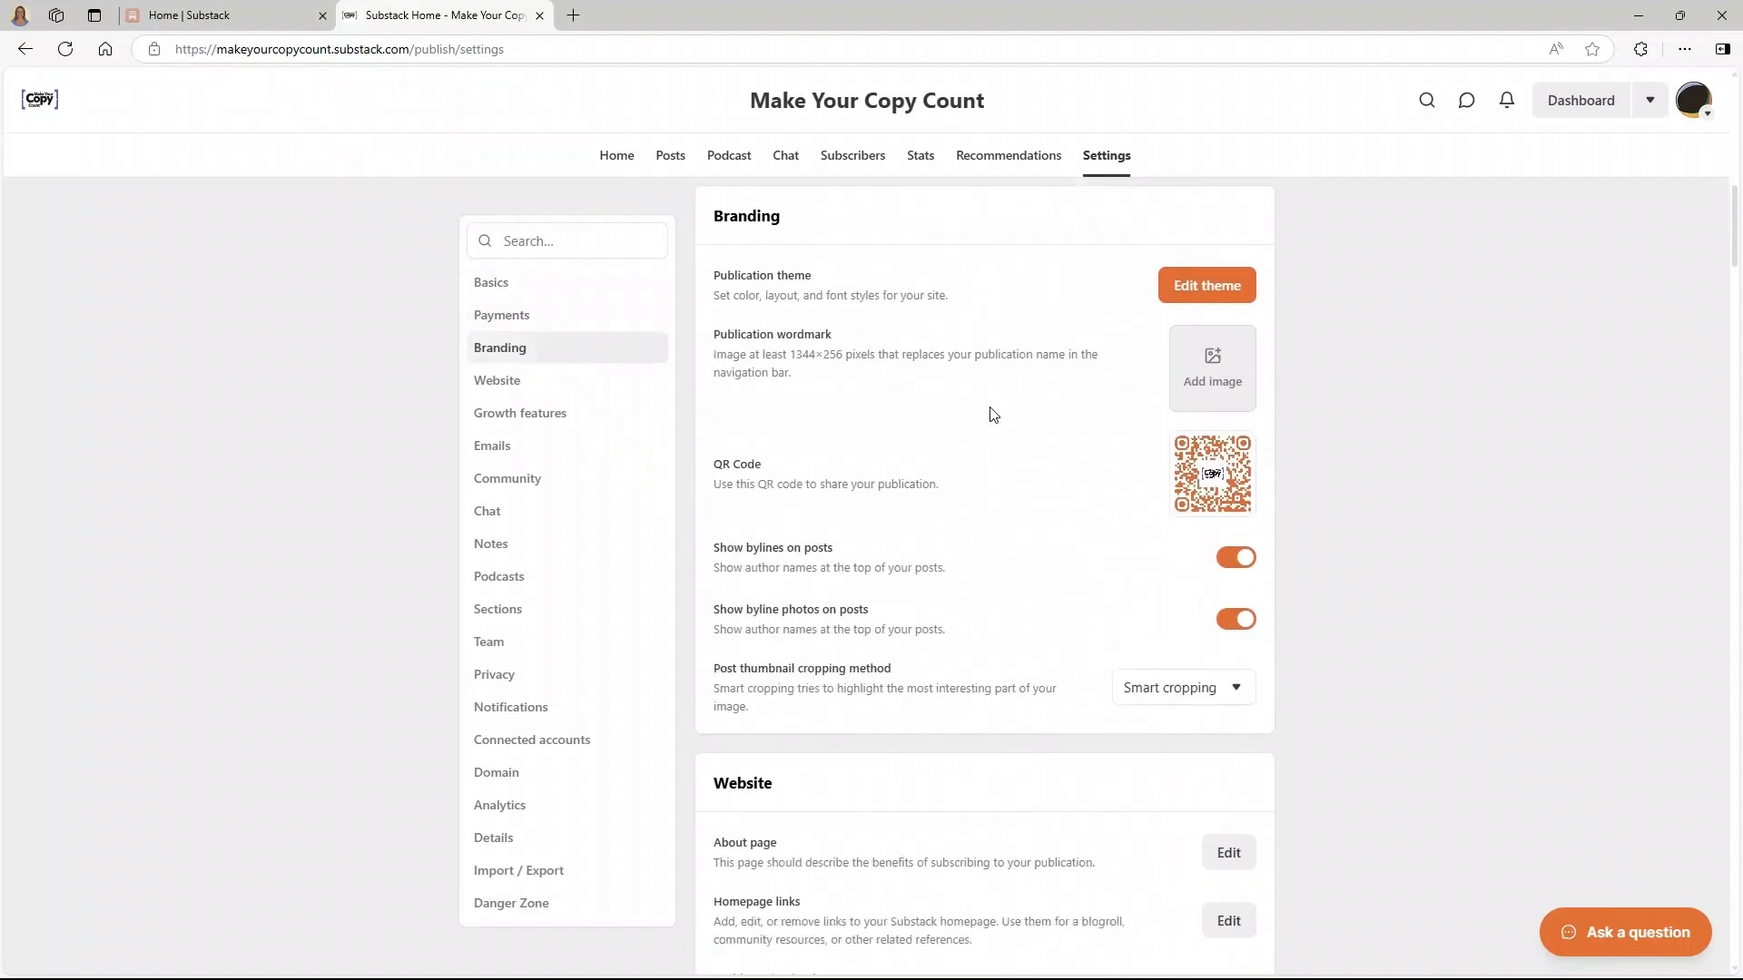
{"action": "scroll", "coordinate": [989, 413], "scroll_direction": "down", "scroll_amount": 7}
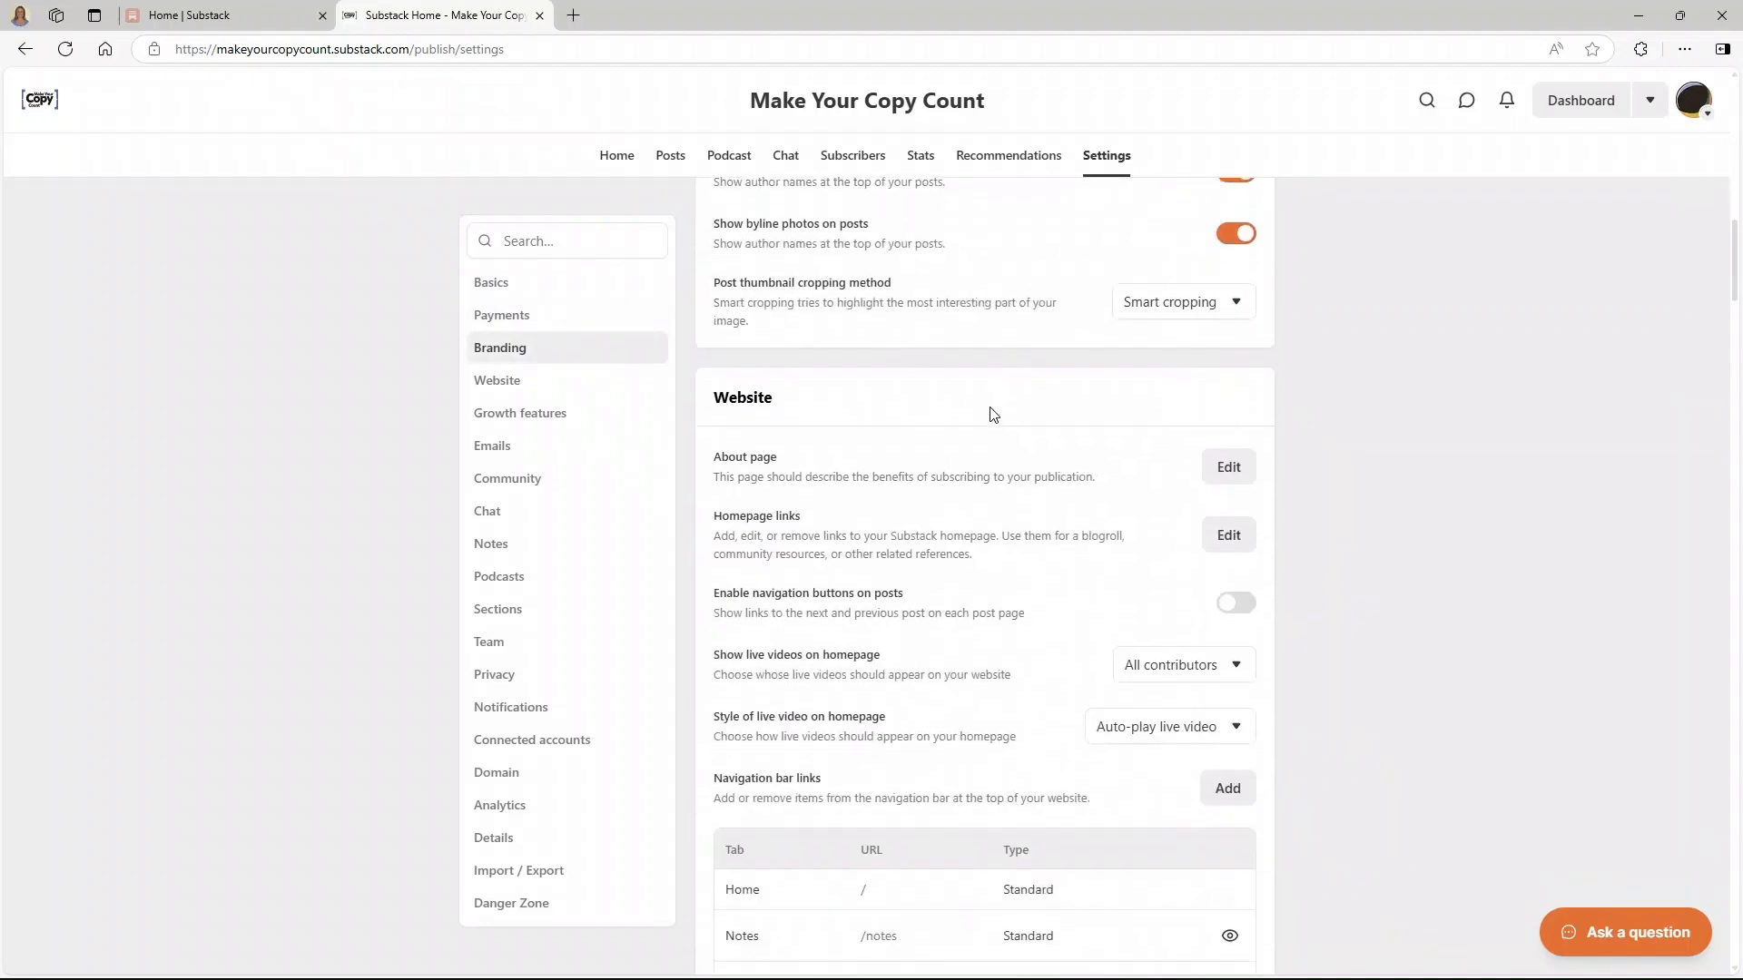
{"action": "scroll", "coordinate": [993, 415], "scroll_direction": "up", "scroll_amount": 6}
{"action": "scroll", "coordinate": [993, 415], "scroll_direction": "up", "scroll_amount": 11}
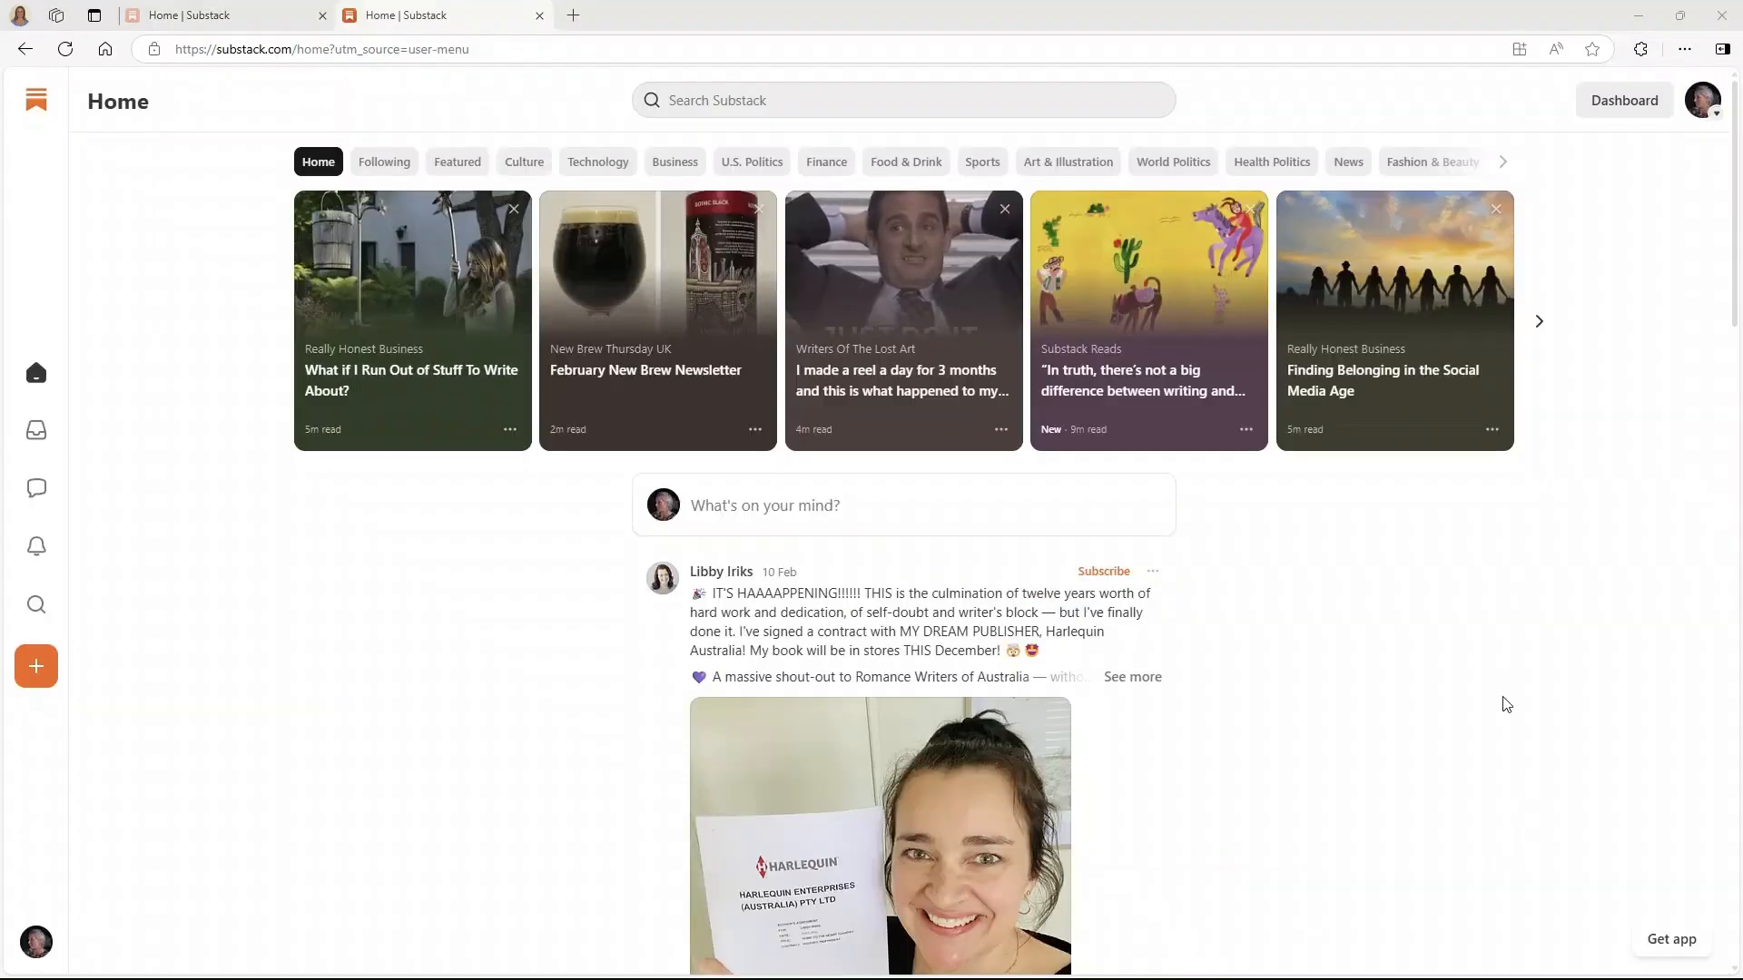
- Go to account Settings from the avatar menu to see the owned publications
{"action": "left_click", "coordinate": [1702, 111]}
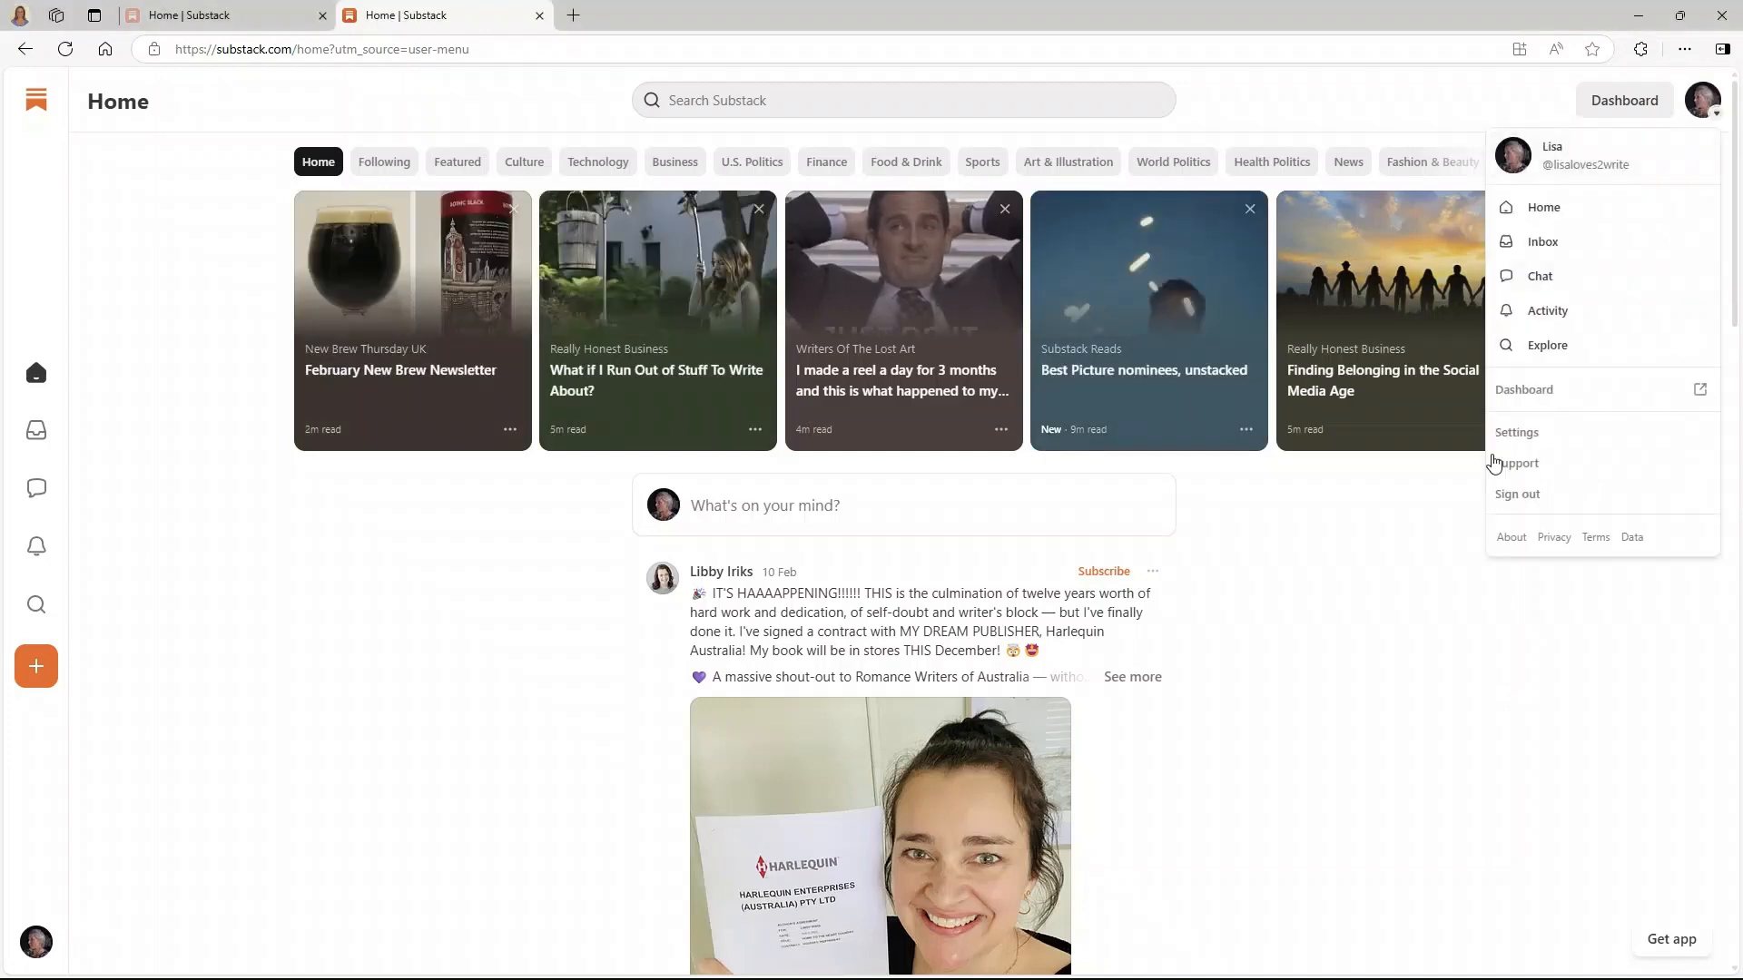
{"action": "left_click", "coordinate": [1511, 428]}
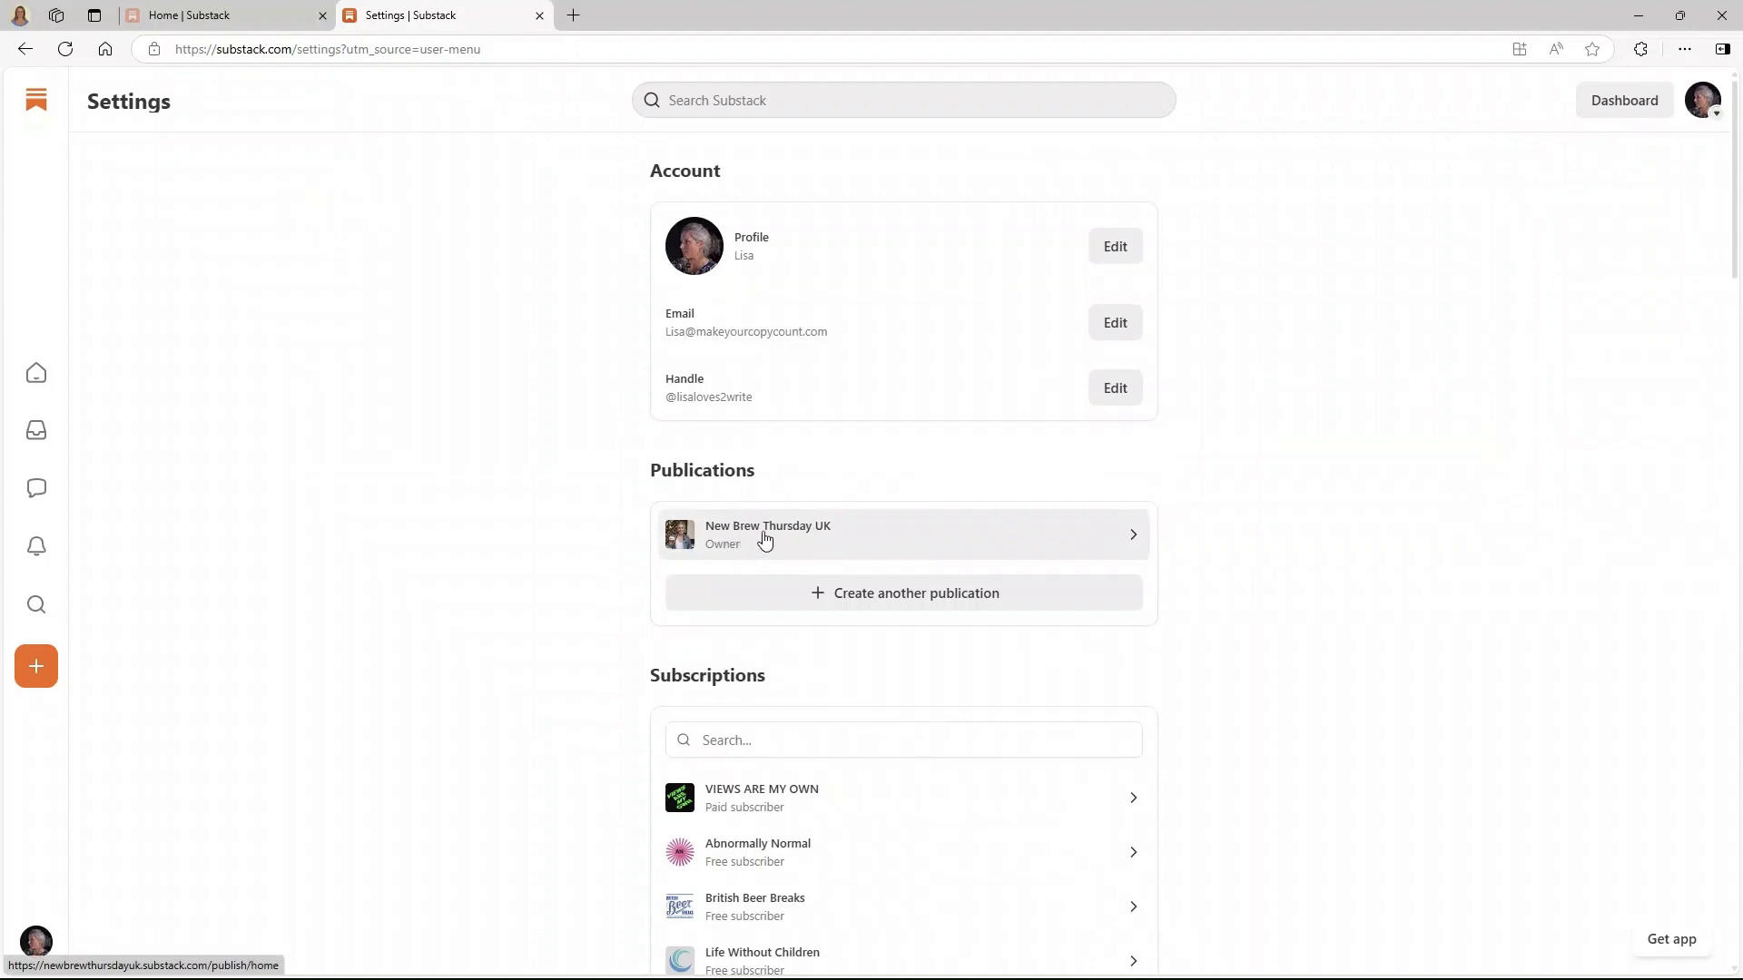
- Create another publication at writewithlisa.substack.com, skipping import, subscribers and recommendations
{"action": "left_click", "coordinate": [904, 595]}
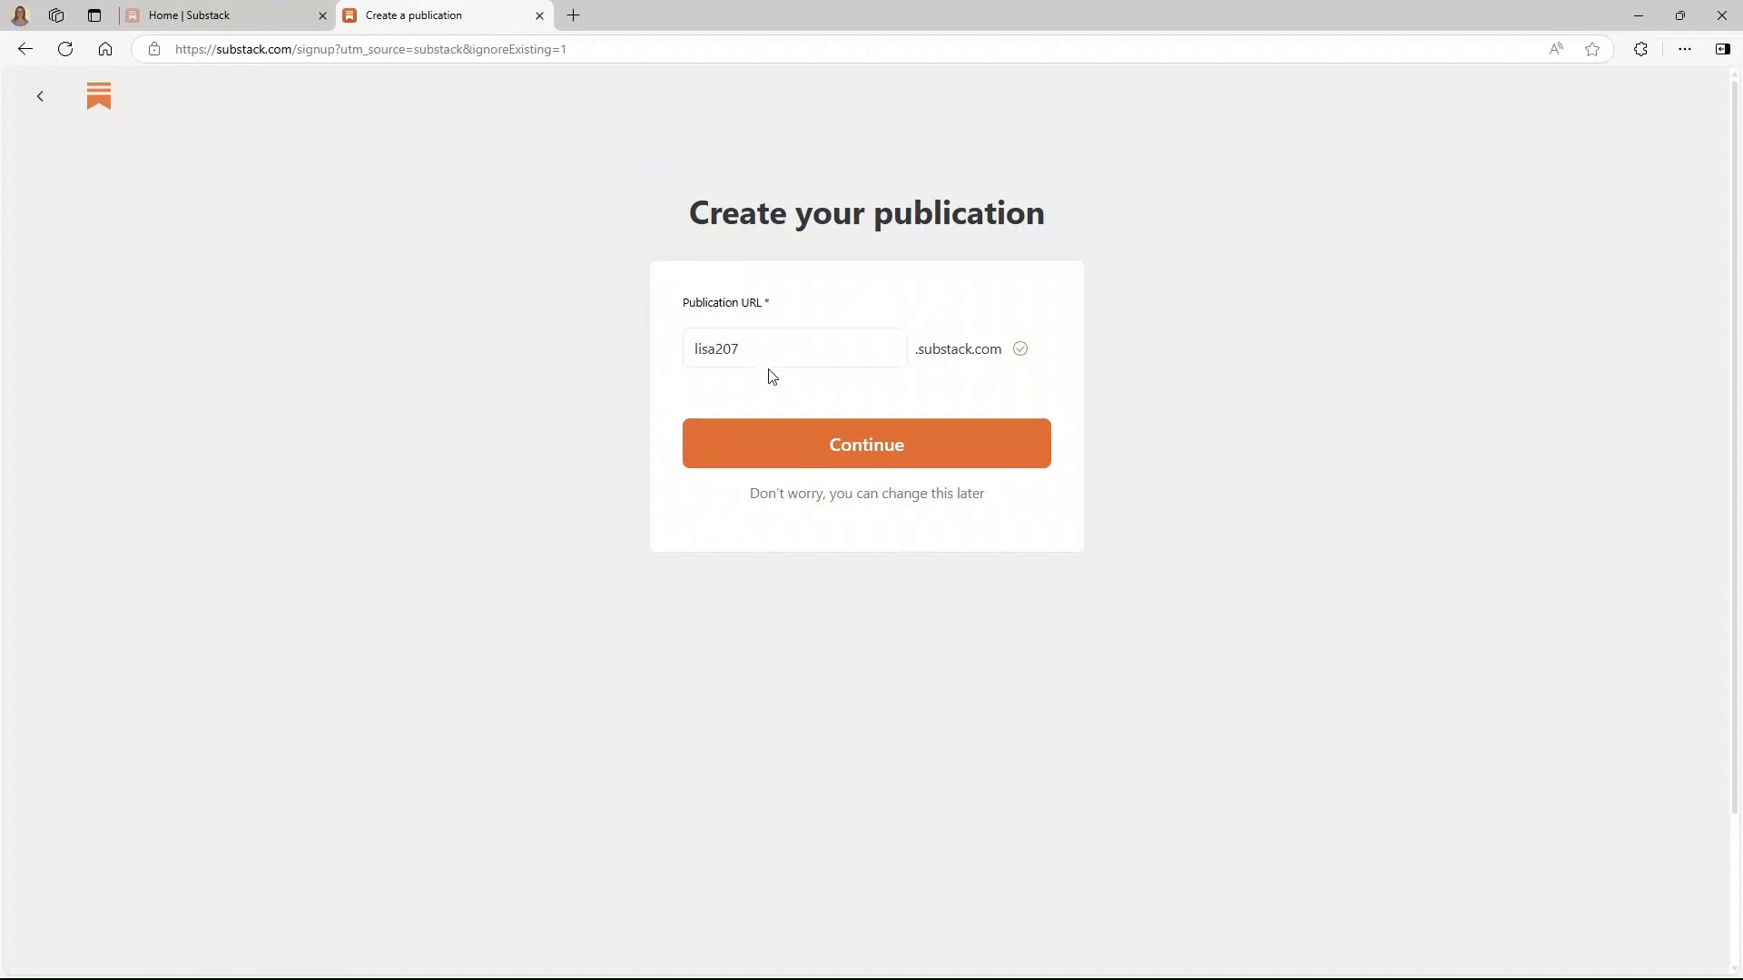
{"action": "left_click_drag", "start_coordinate": [748, 343], "coordinate": [747, 342]}
{"action": "left_click_drag", "start_coordinate": [747, 342], "coordinate": [691, 349]}
{"action": "left_click", "coordinate": [873, 447]}
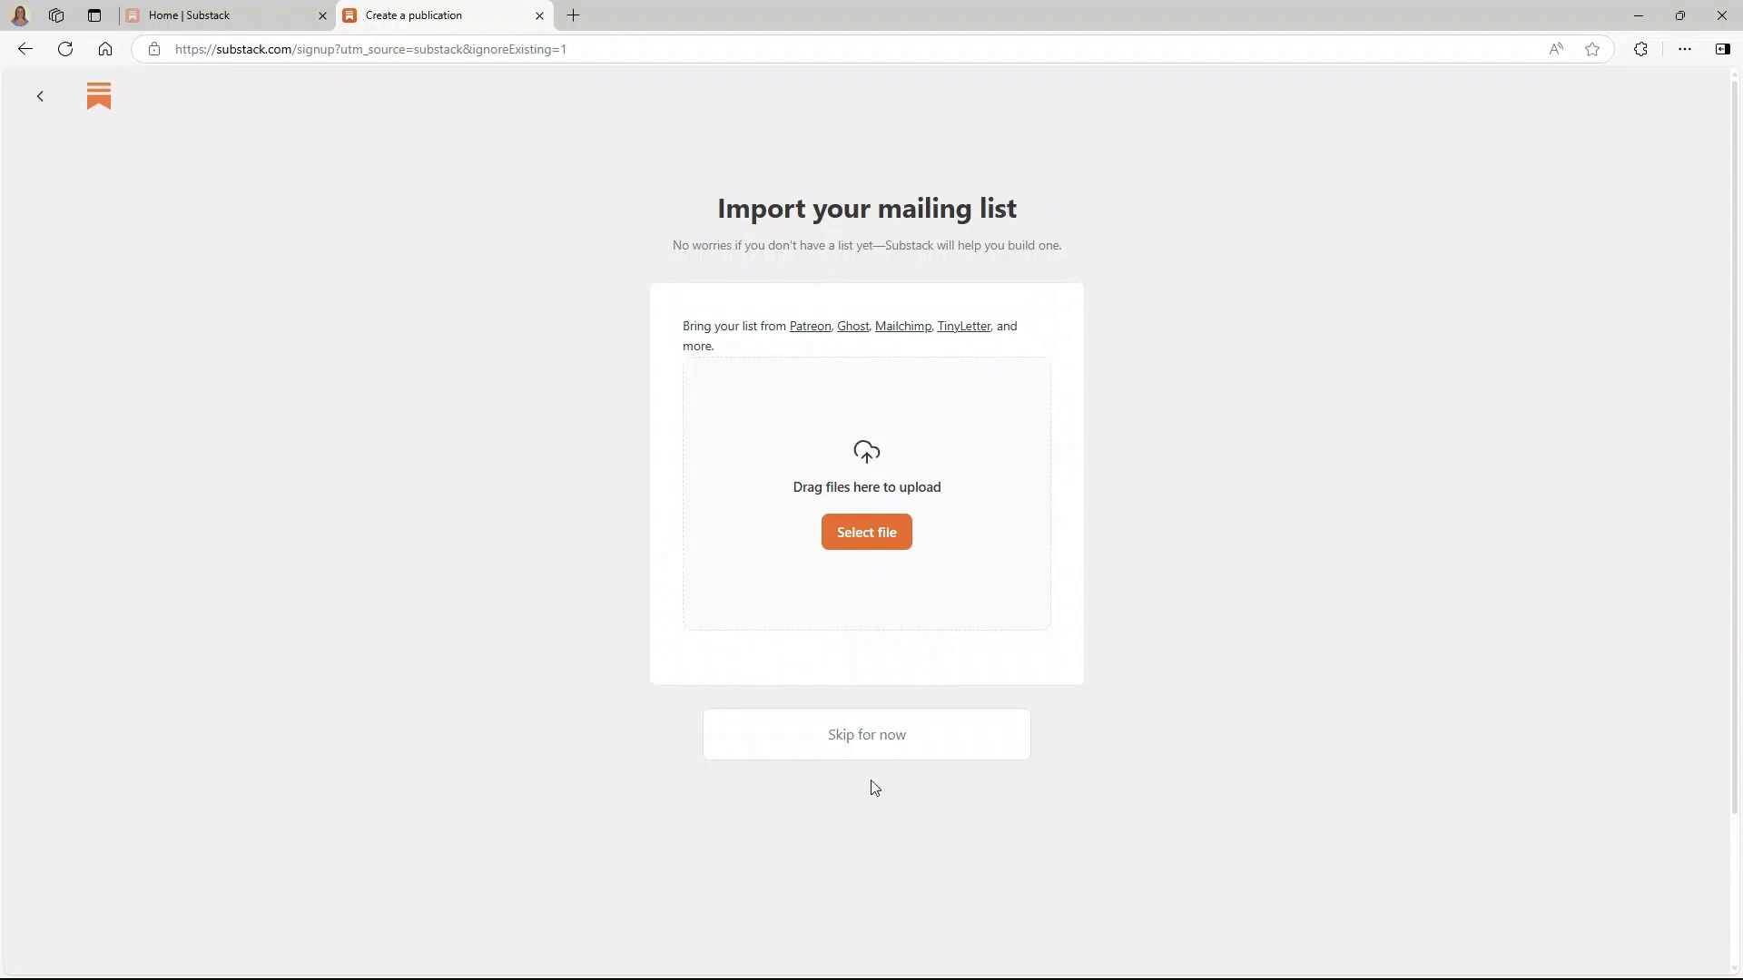
{"action": "left_click", "coordinate": [867, 729]}
{"action": "left_click", "coordinate": [871, 706]}
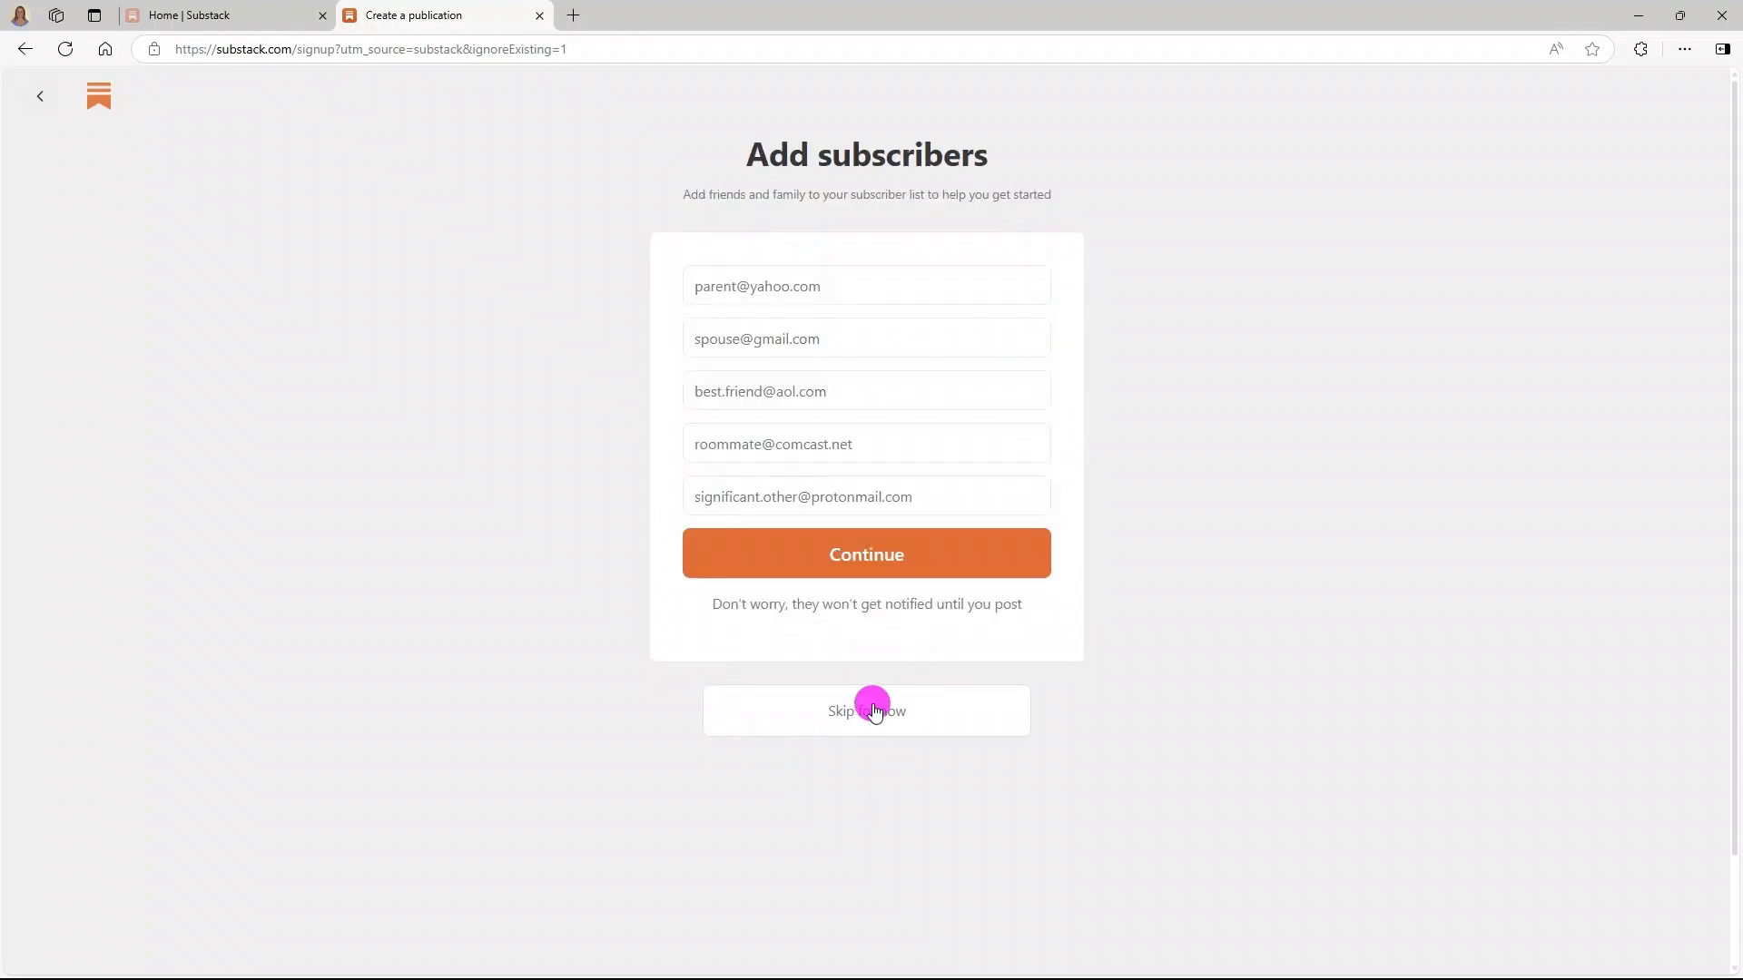
{"action": "left_click", "coordinate": [848, 845]}
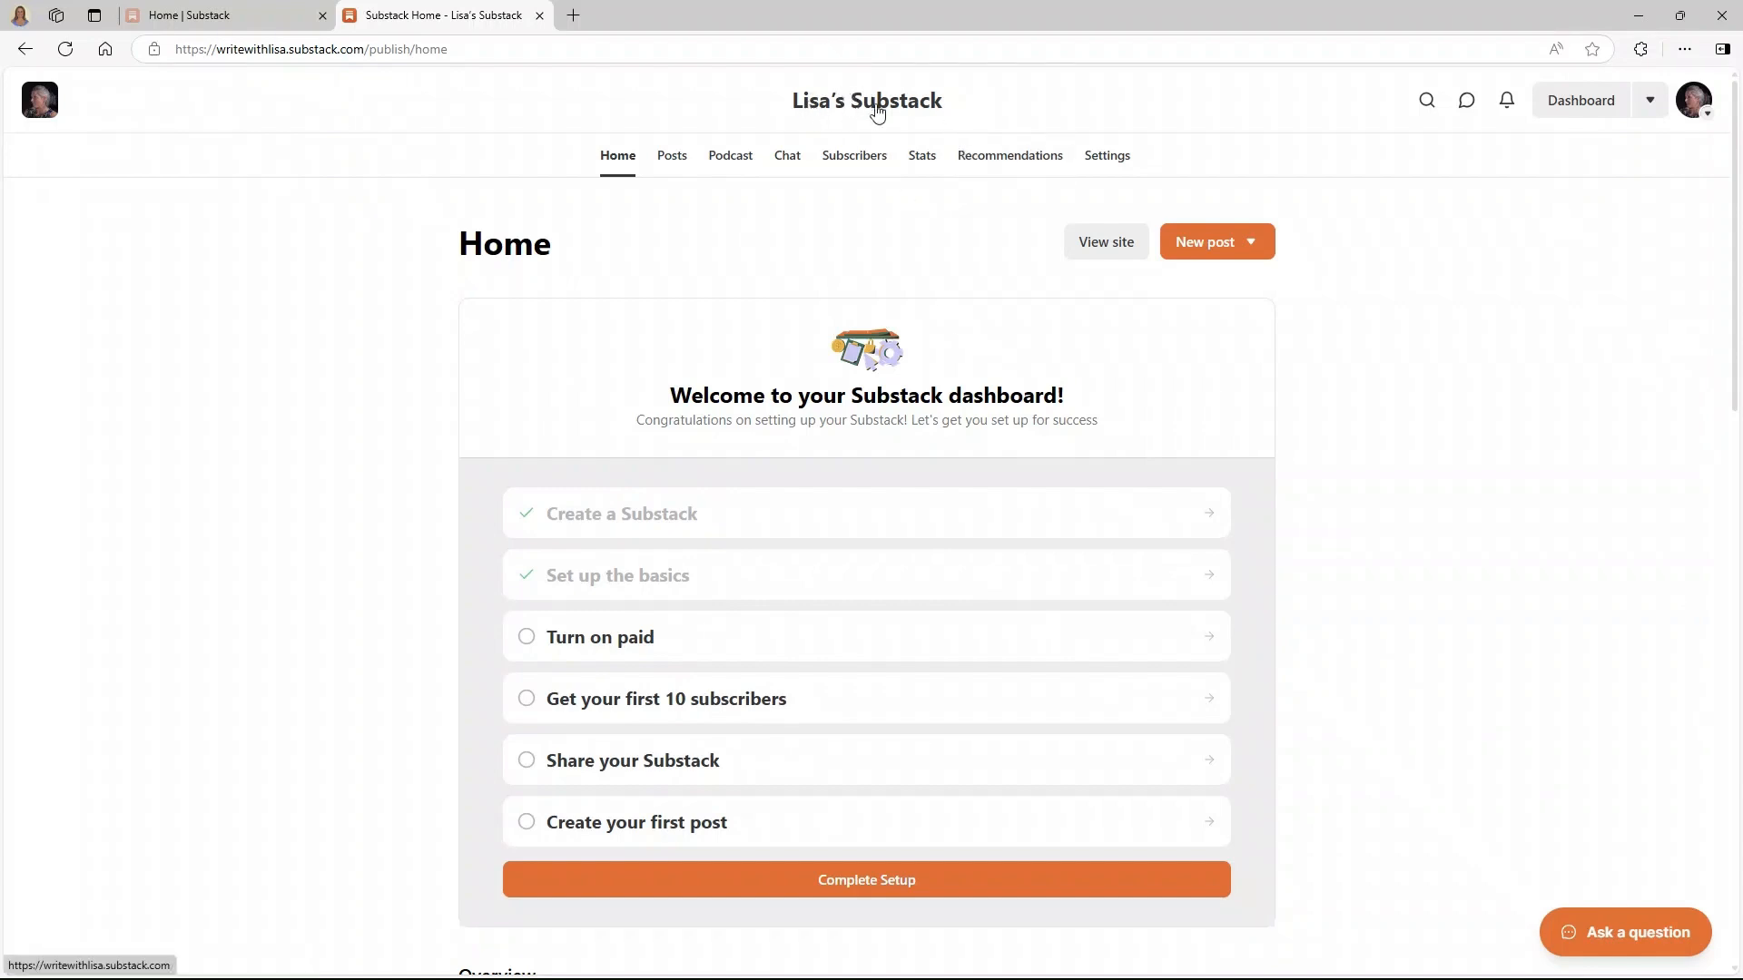
- Go to the new publication's Settings at the Basics section
{"action": "left_click", "coordinate": [1126, 160]}
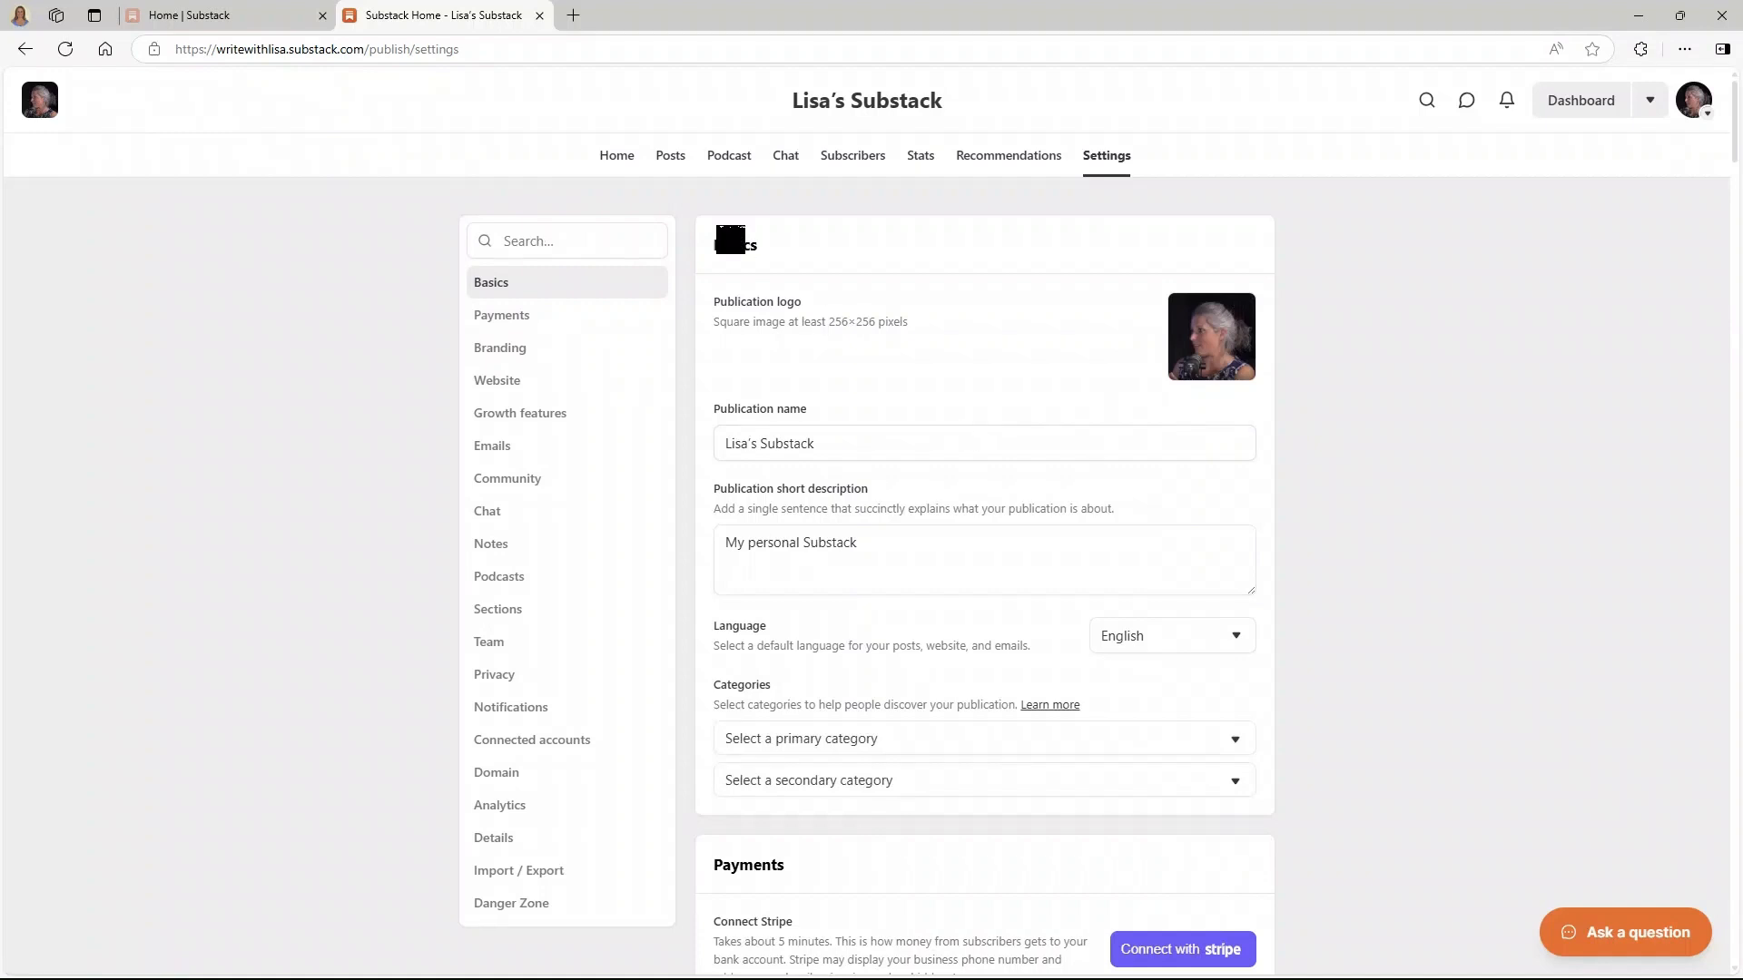
{"action": "mouse_move", "coordinate": [1210, 356]}
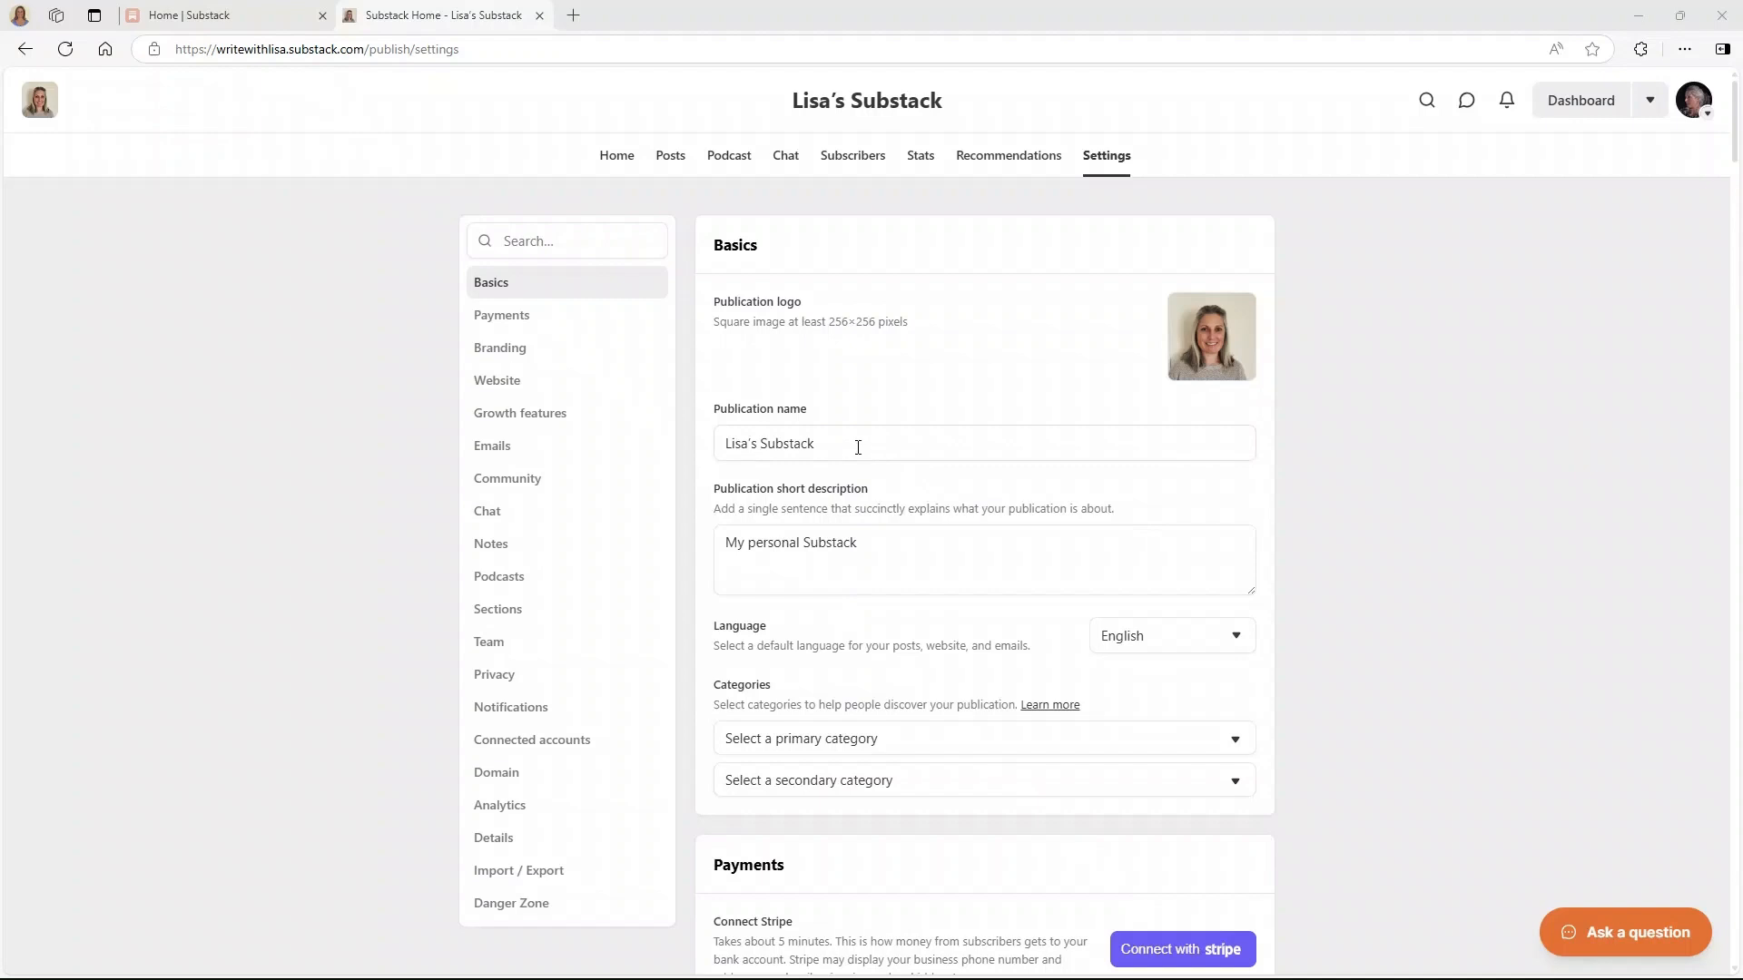
- Rename the publication to 'Write With Lisa' and save it
{"action": "left_click_drag", "start_coordinate": [822, 444], "coordinate": [719, 447]}
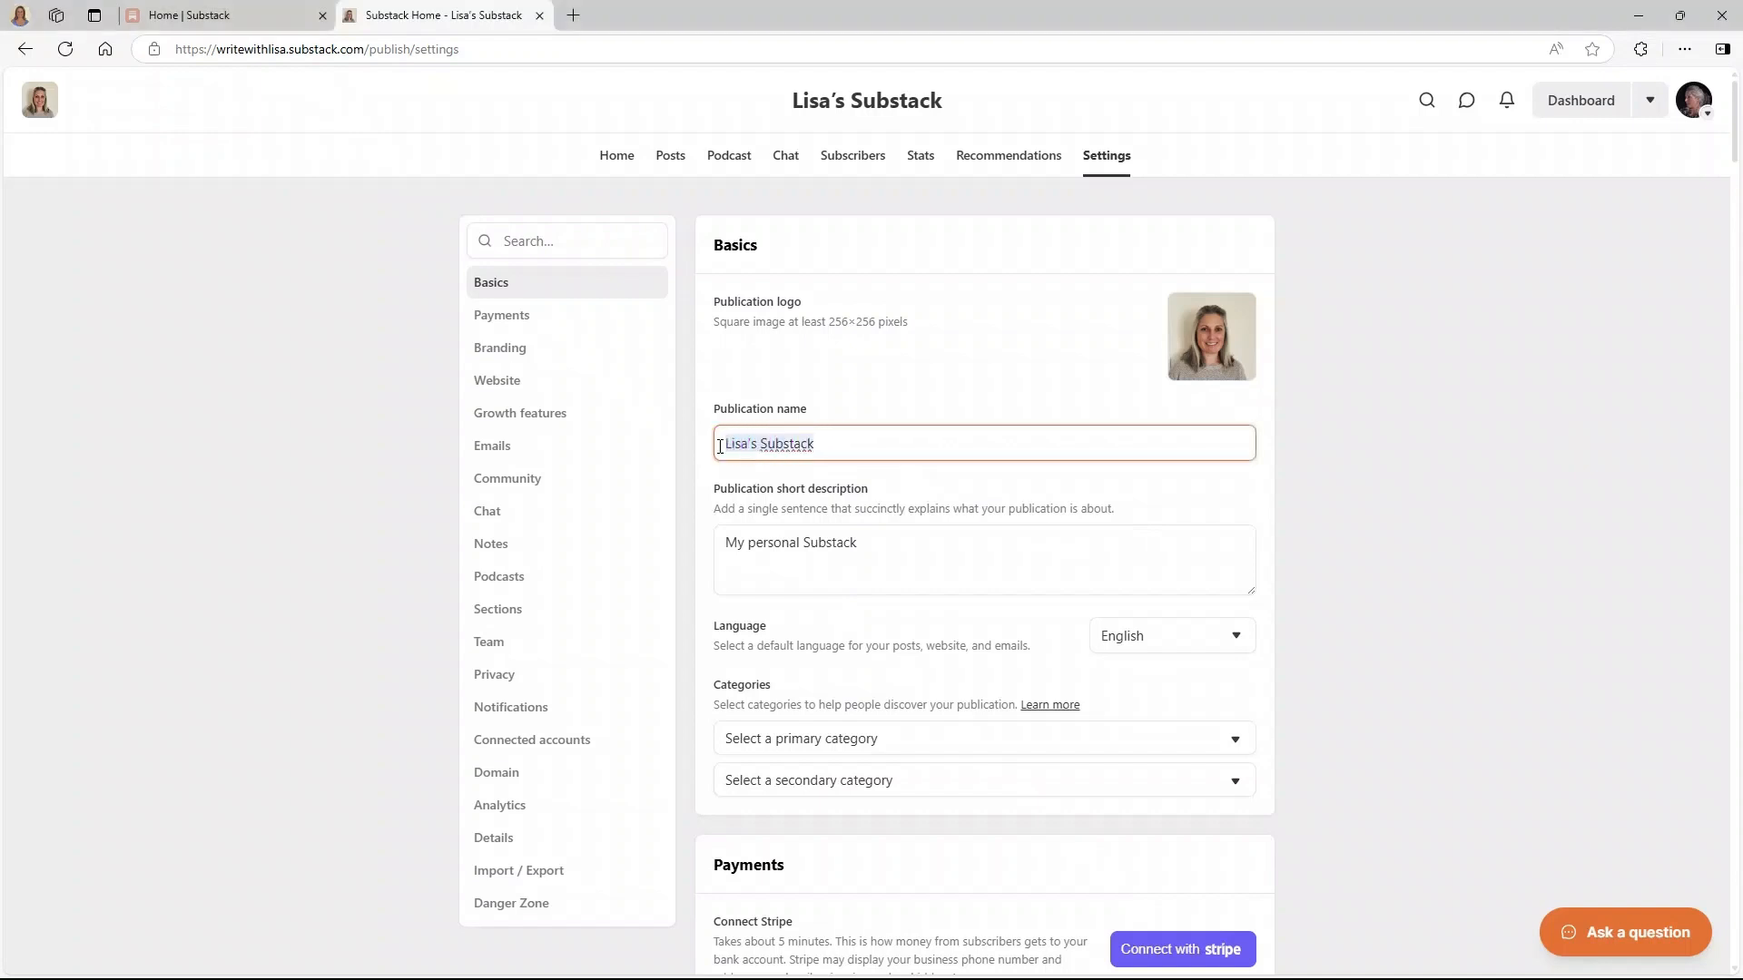
{"action": "type", "text": "Write With Lisa"}
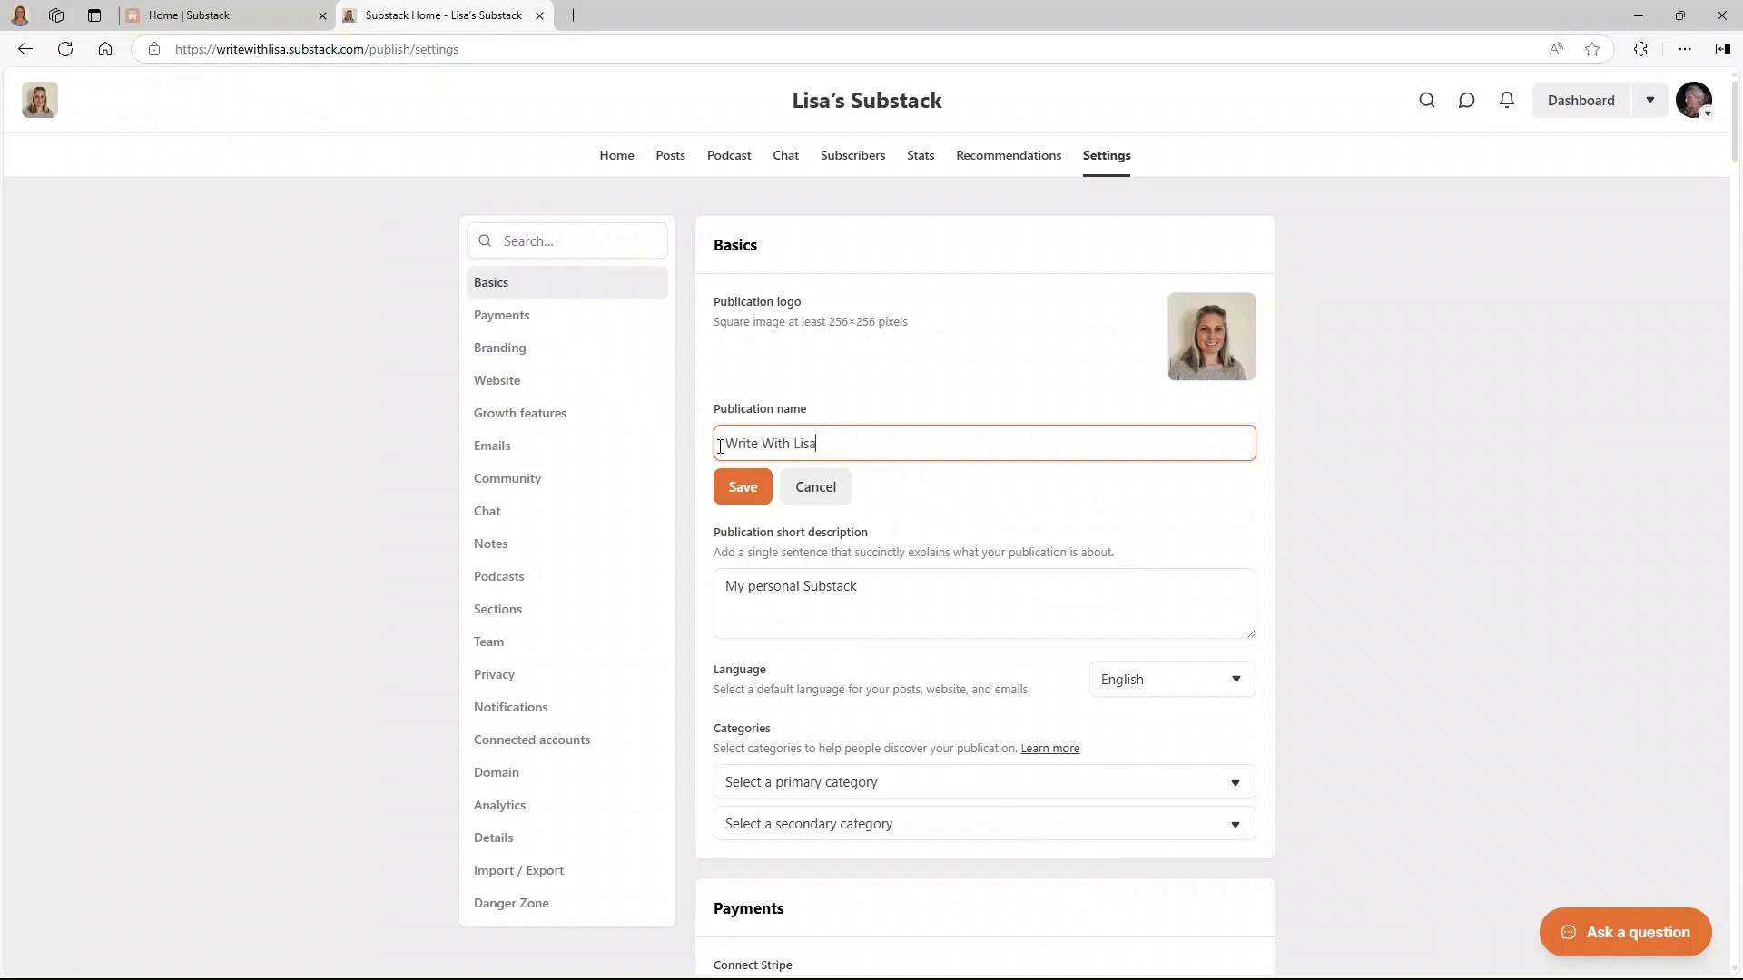
{"action": "left_click", "coordinate": [745, 491]}
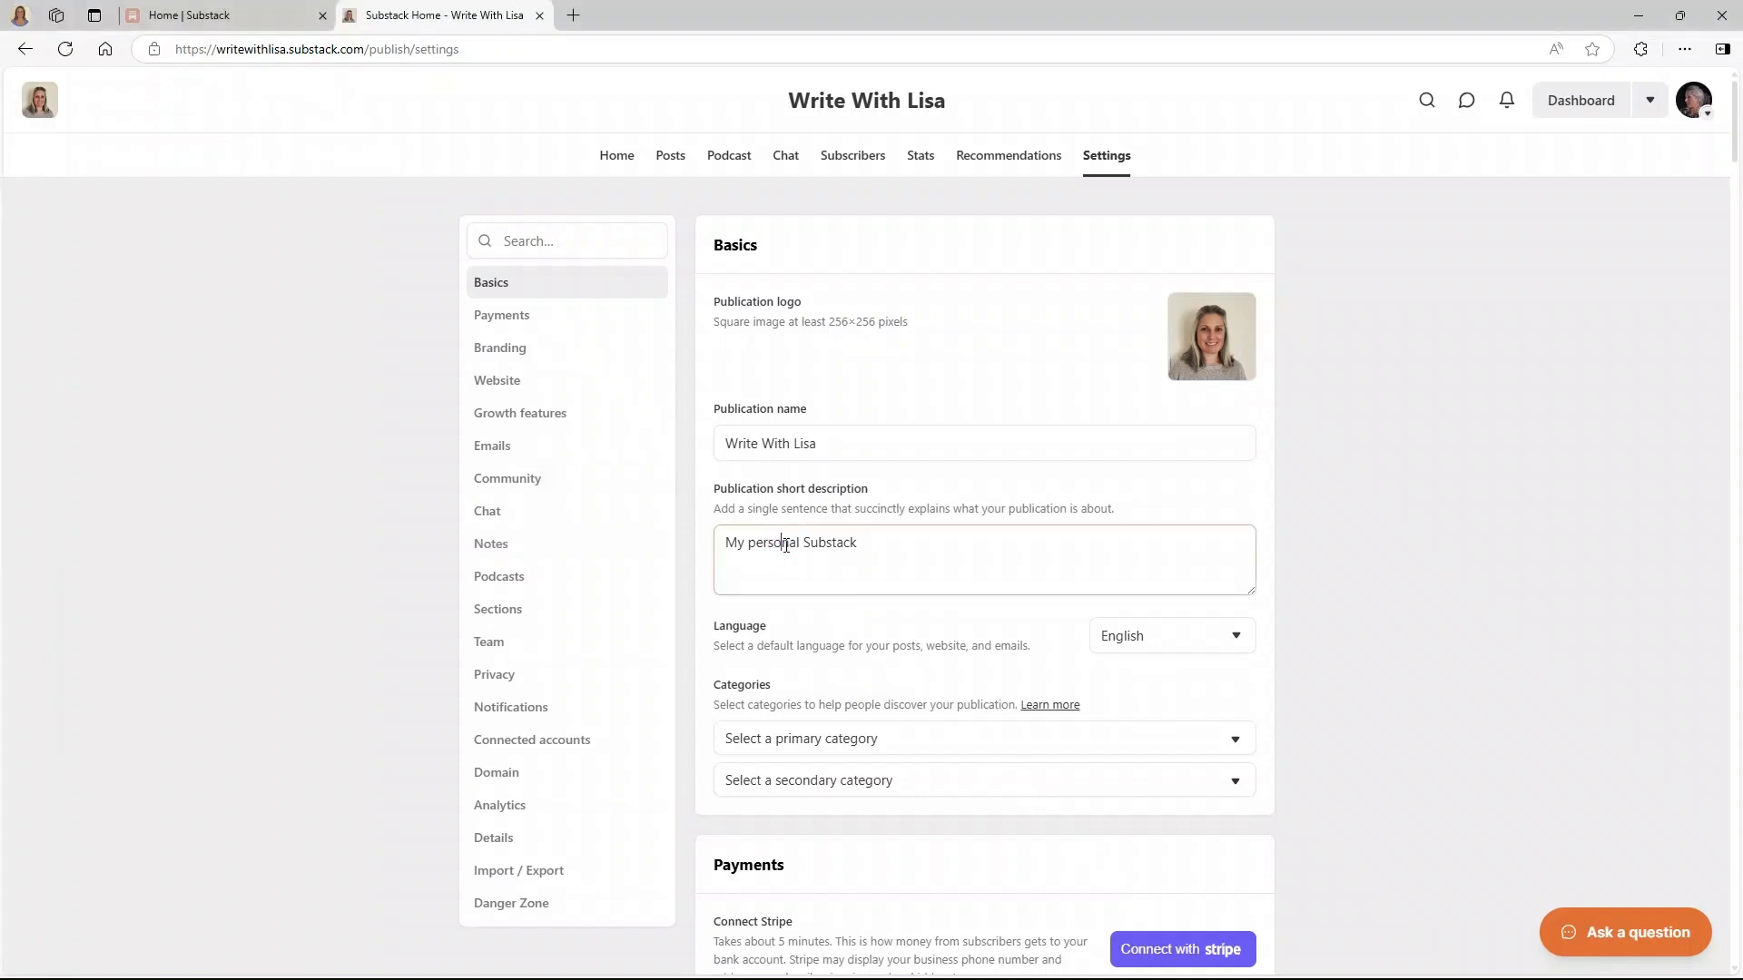
- Paste the short description 'Write With Lisa is a place for anyone who writes…' and save it
{"action": "left_click_drag", "start_coordinate": [871, 542], "coordinate": [713, 558]}
{"action": "right_click", "coordinate": [727, 549]}
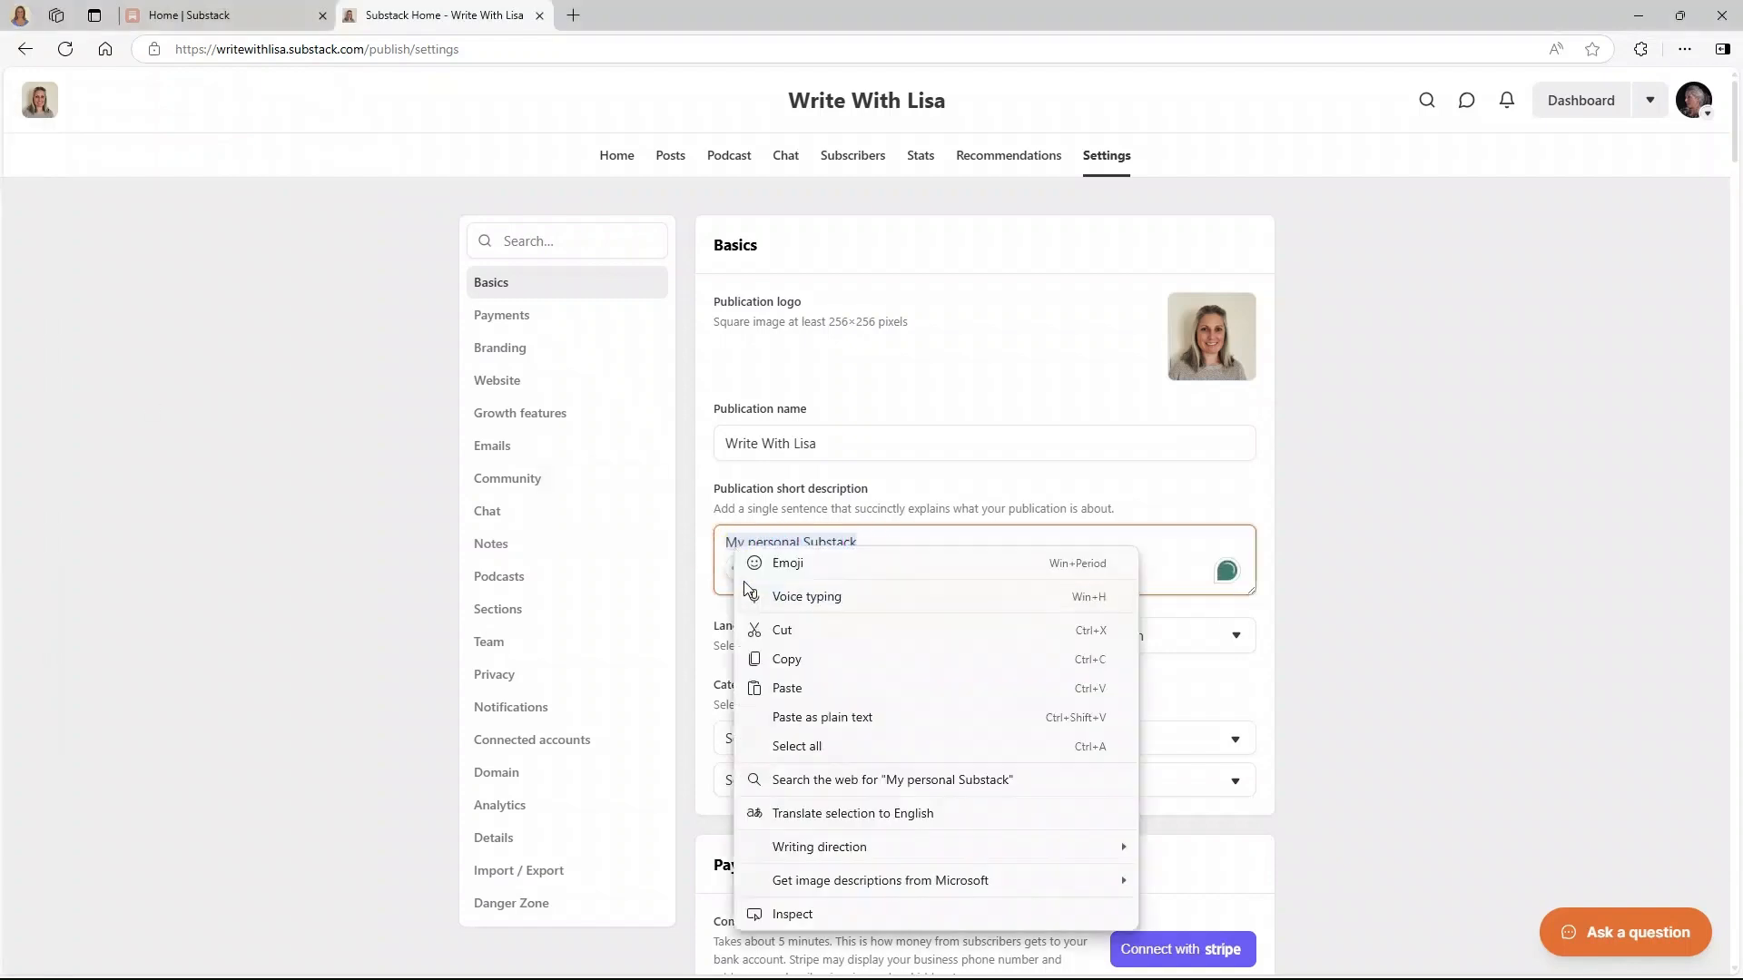
{"action": "left_click", "coordinate": [762, 690]}
{"action": "left_click", "coordinate": [746, 623]}
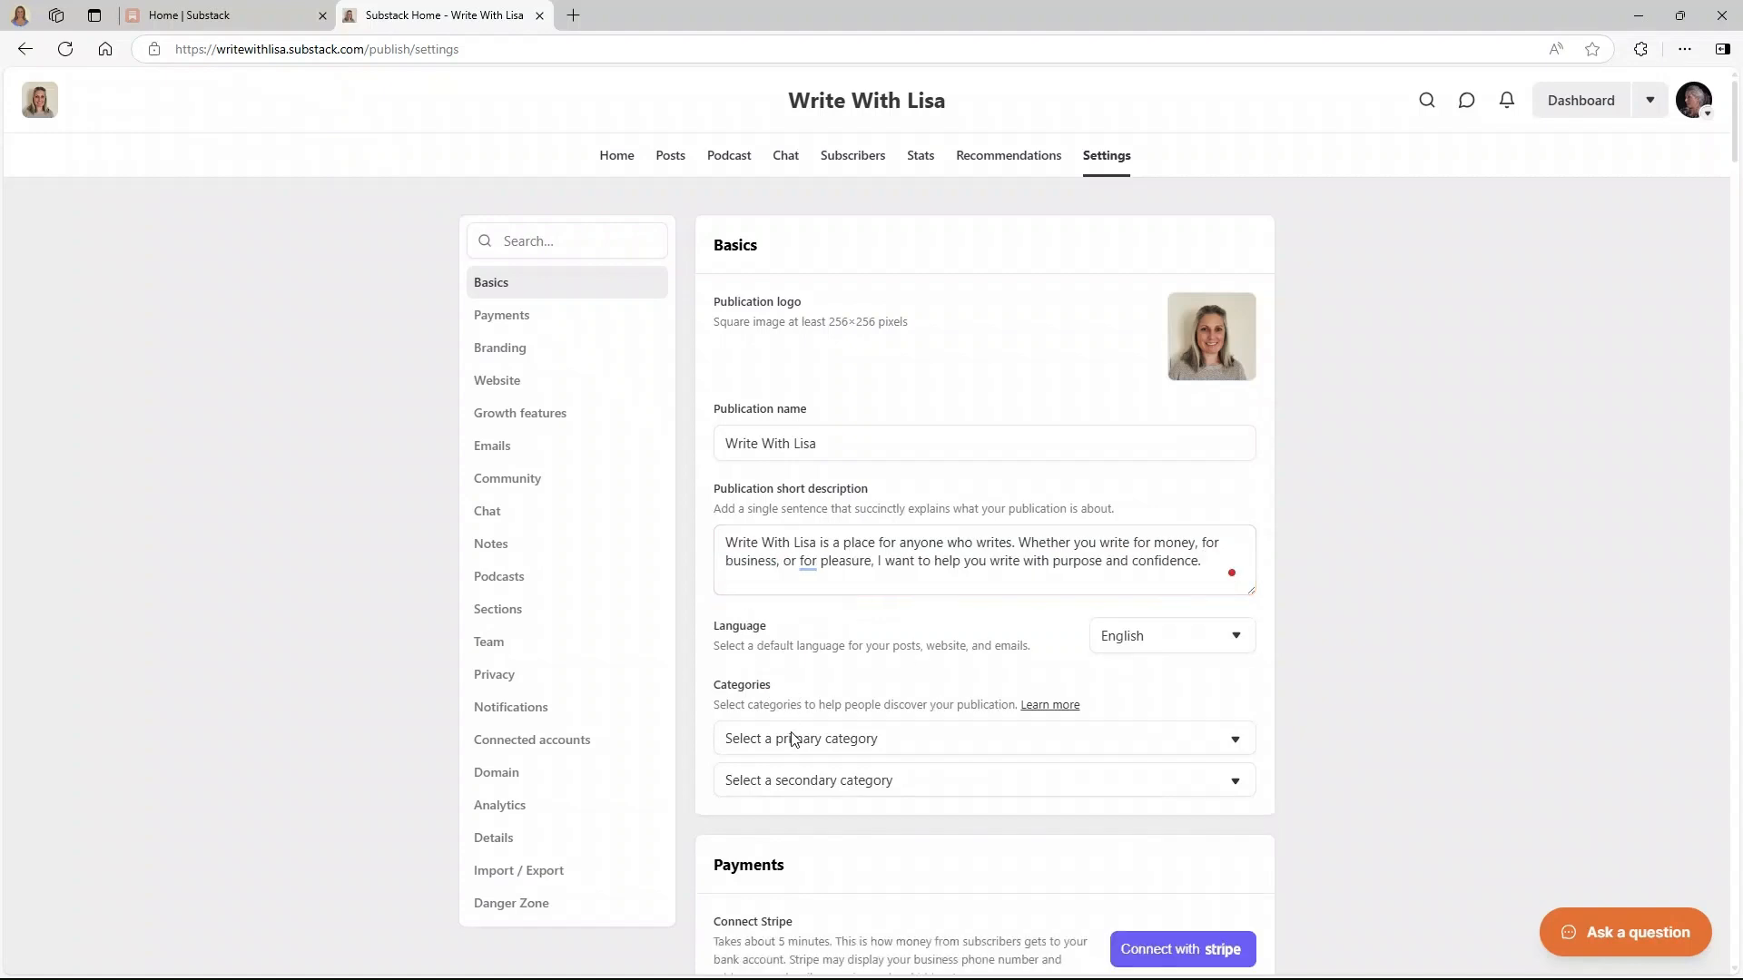
{"action": "left_click", "coordinate": [832, 744]}
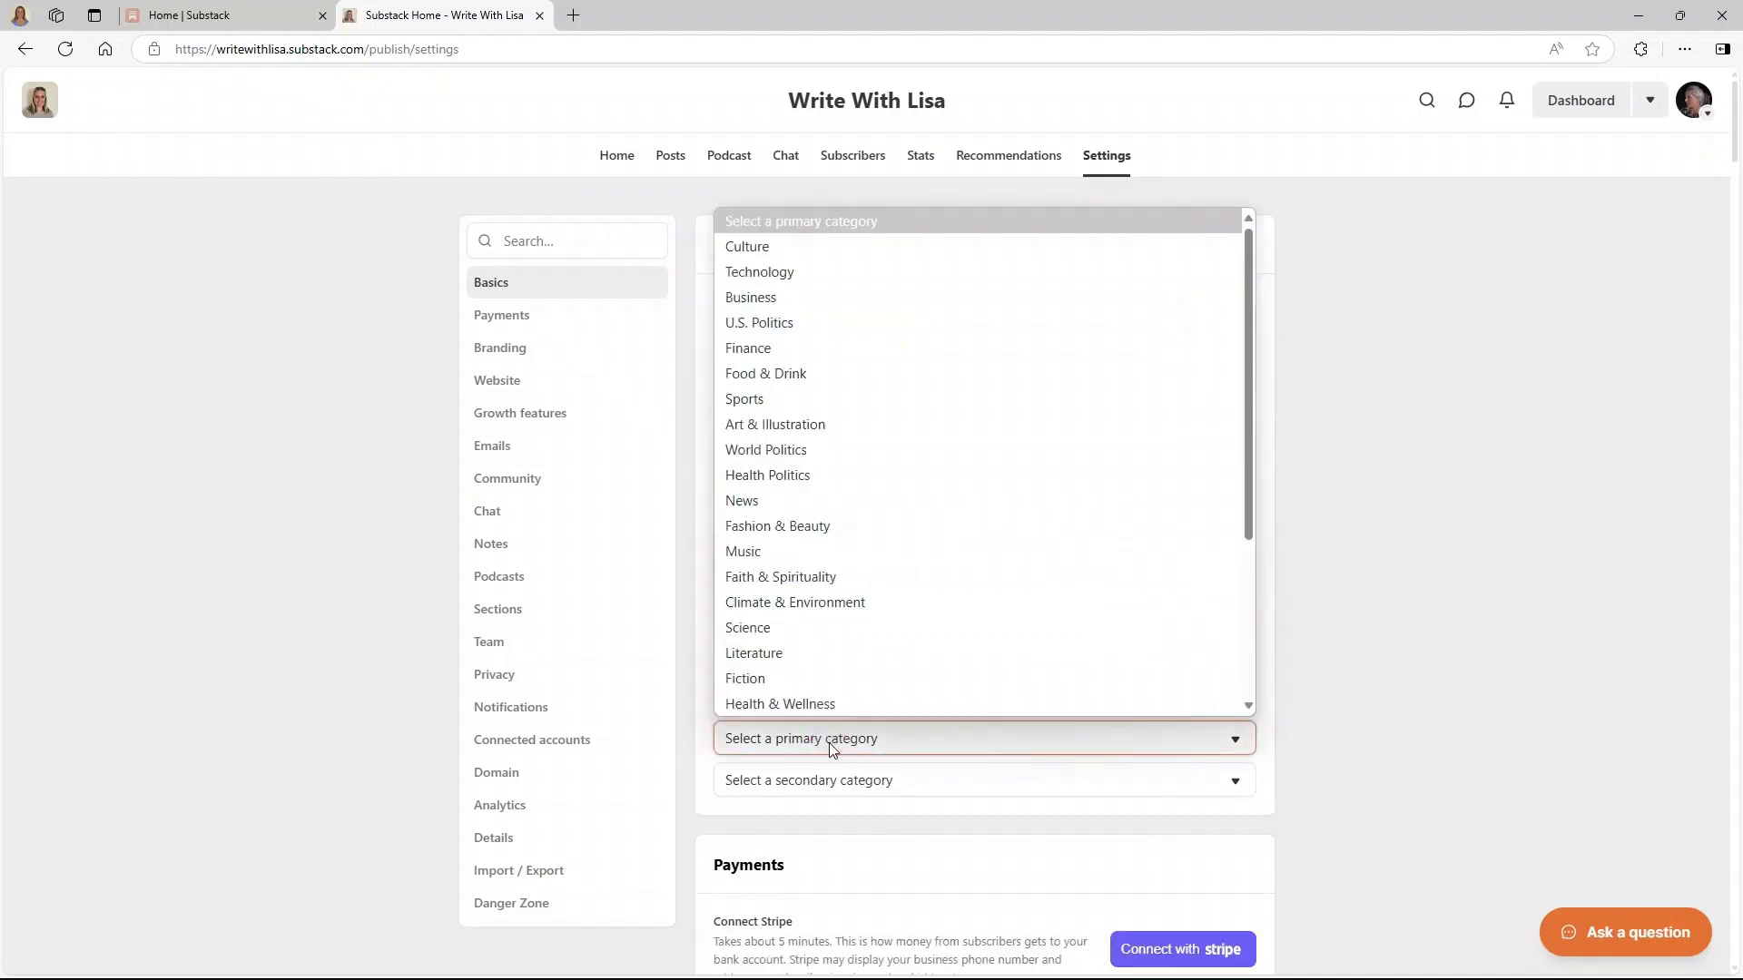
- Set the primary category to Business, leaving the secondary category unselected
{"action": "left_click", "coordinate": [752, 297]}
{"action": "scroll", "coordinate": [863, 715], "scroll_direction": "down", "scroll_amount": 3}
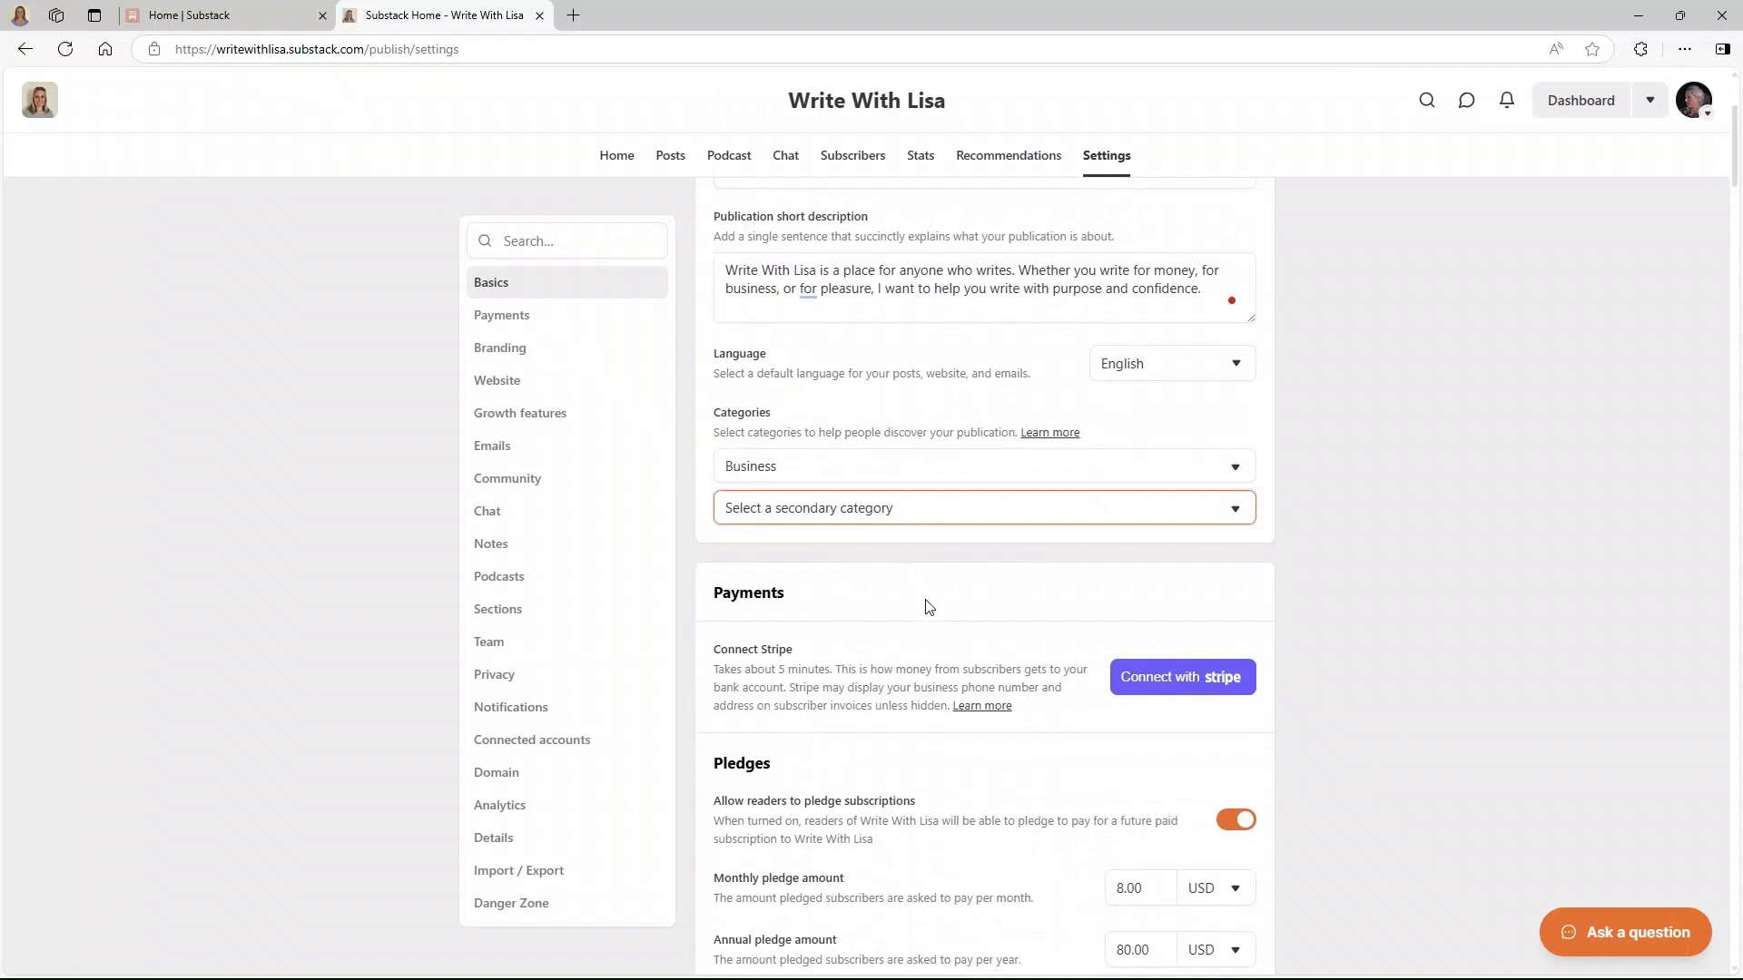
{"action": "left_click", "coordinate": [849, 510]}
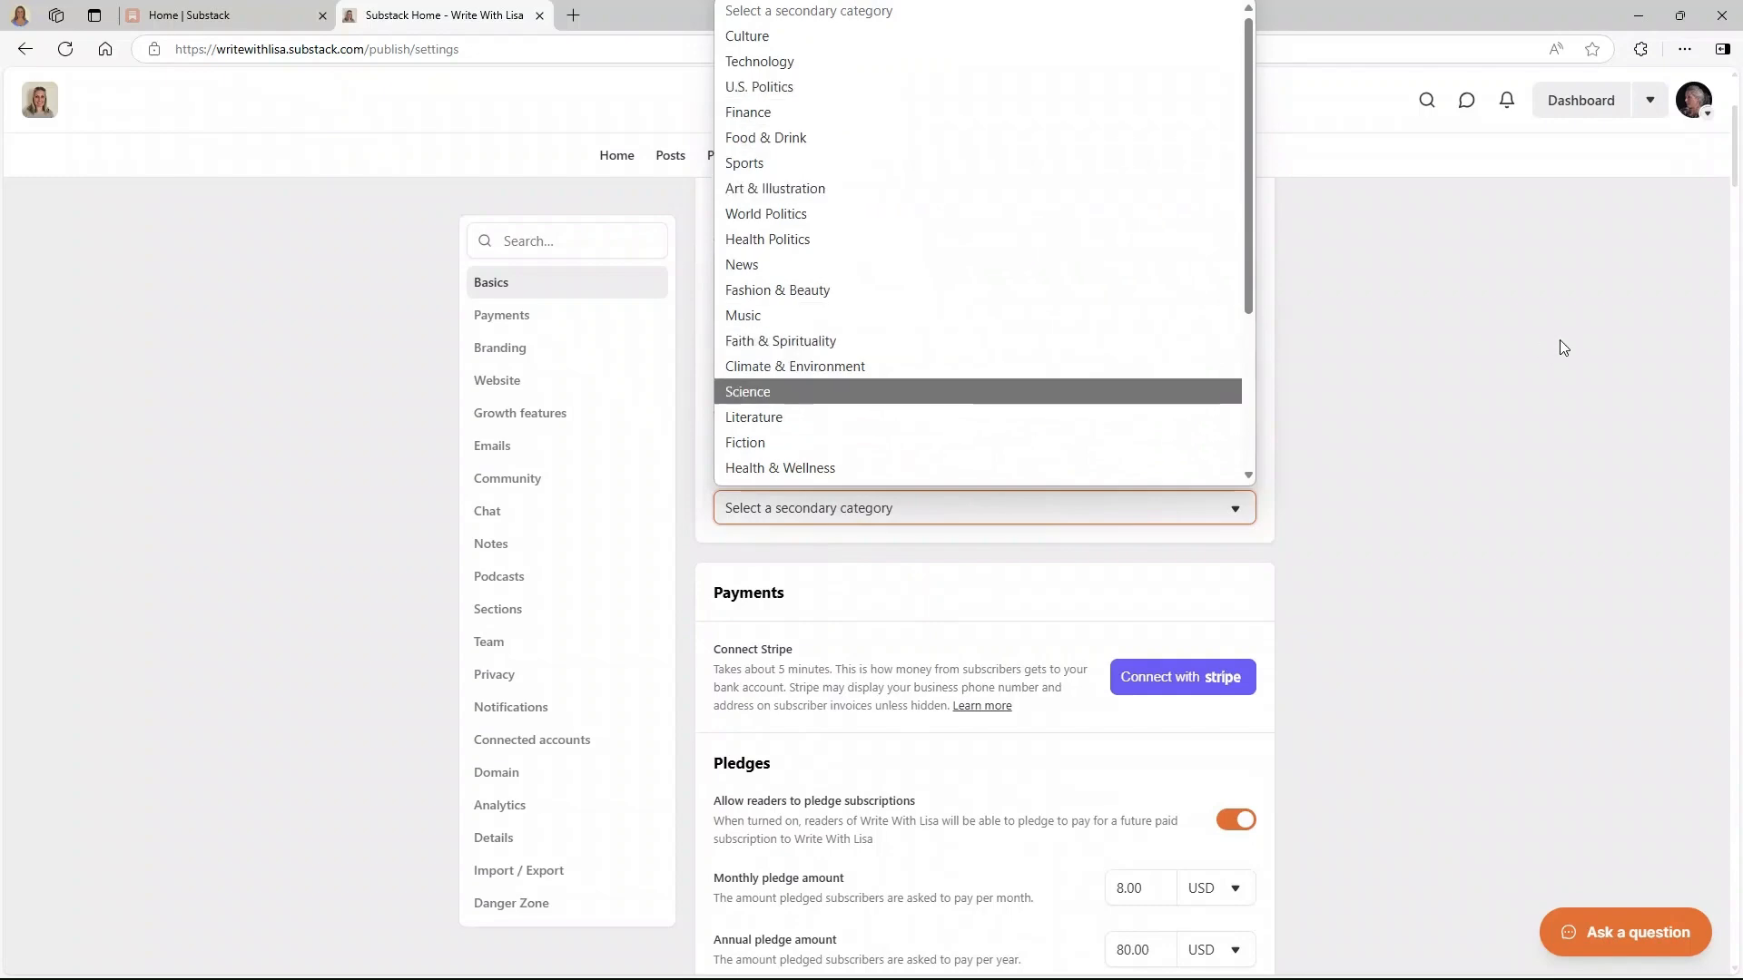
{"action": "left_click", "coordinate": [1293, 637]}
{"action": "scroll", "coordinate": [829, 610], "scroll_direction": "down", "scroll_amount": 3}
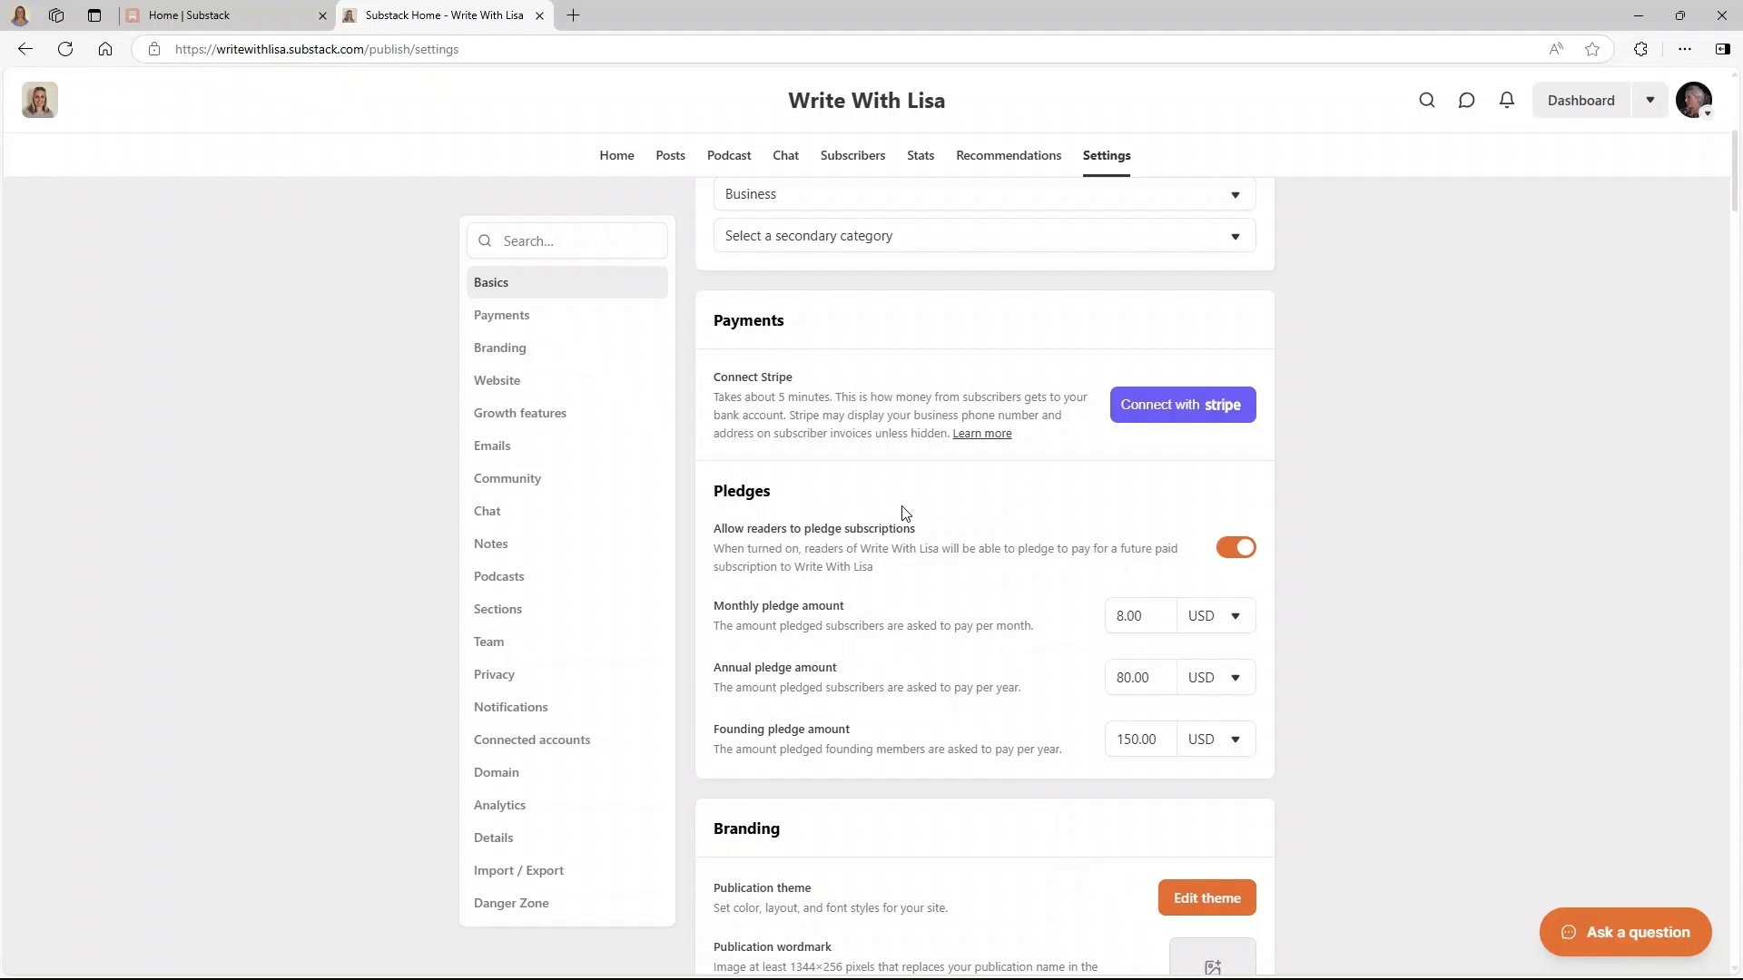
- Switch the pledge currency to GBP and set the monthly pledge to 10.00
{"action": "left_click", "coordinate": [1213, 616]}
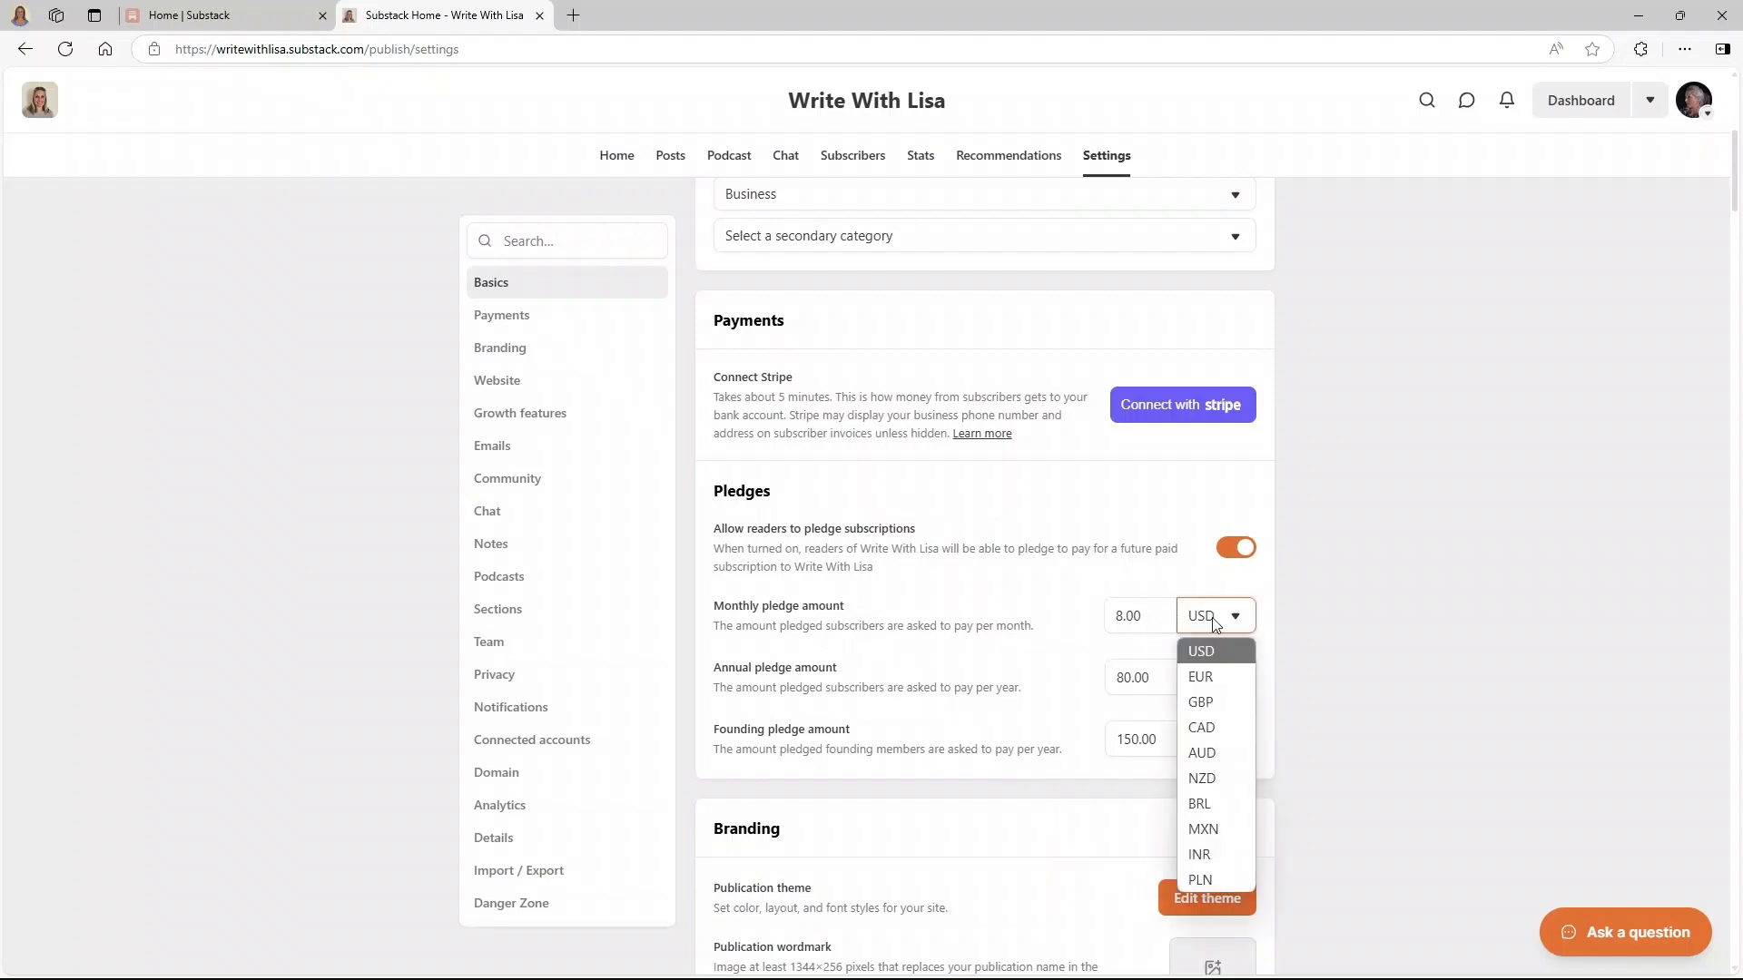
{"action": "left_click", "coordinate": [1204, 703]}
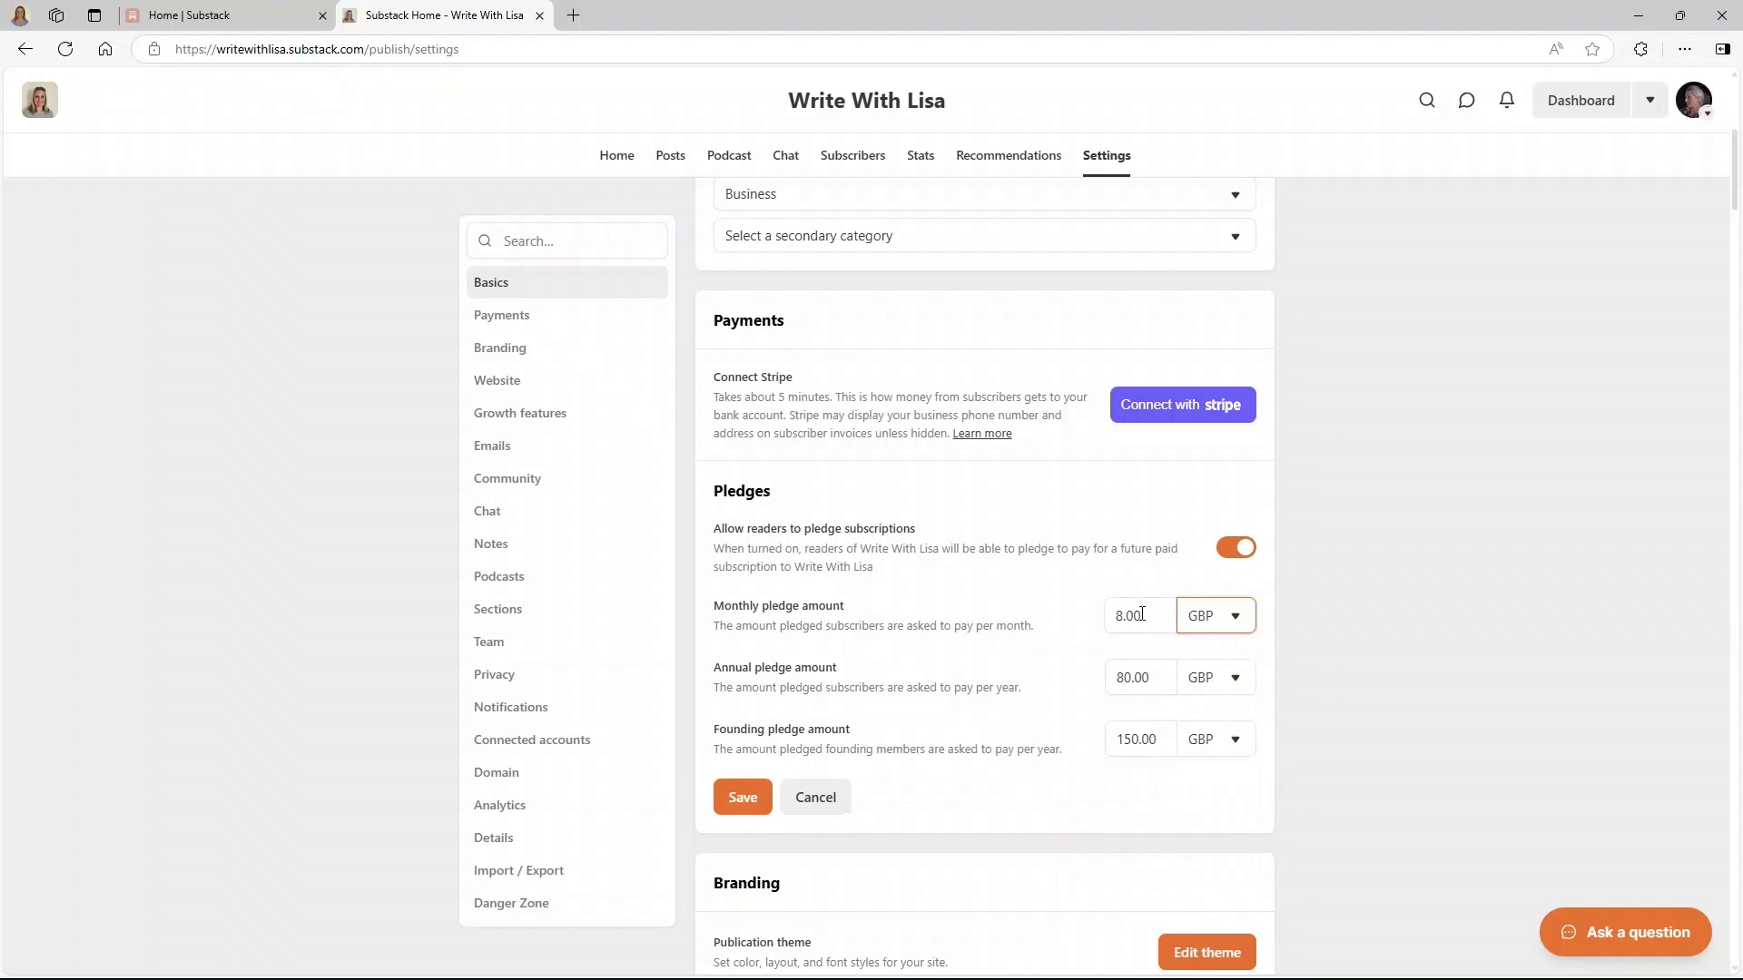
{"action": "double_click", "coordinate": [1111, 614]}
{"action": "type", "text": "10"}
- Set the annual pledge to 100.00 and the founding pledge to 200.00, then save
{"action": "left_click", "coordinate": [1128, 680]}
{"action": "double_click", "coordinate": [1124, 676]}
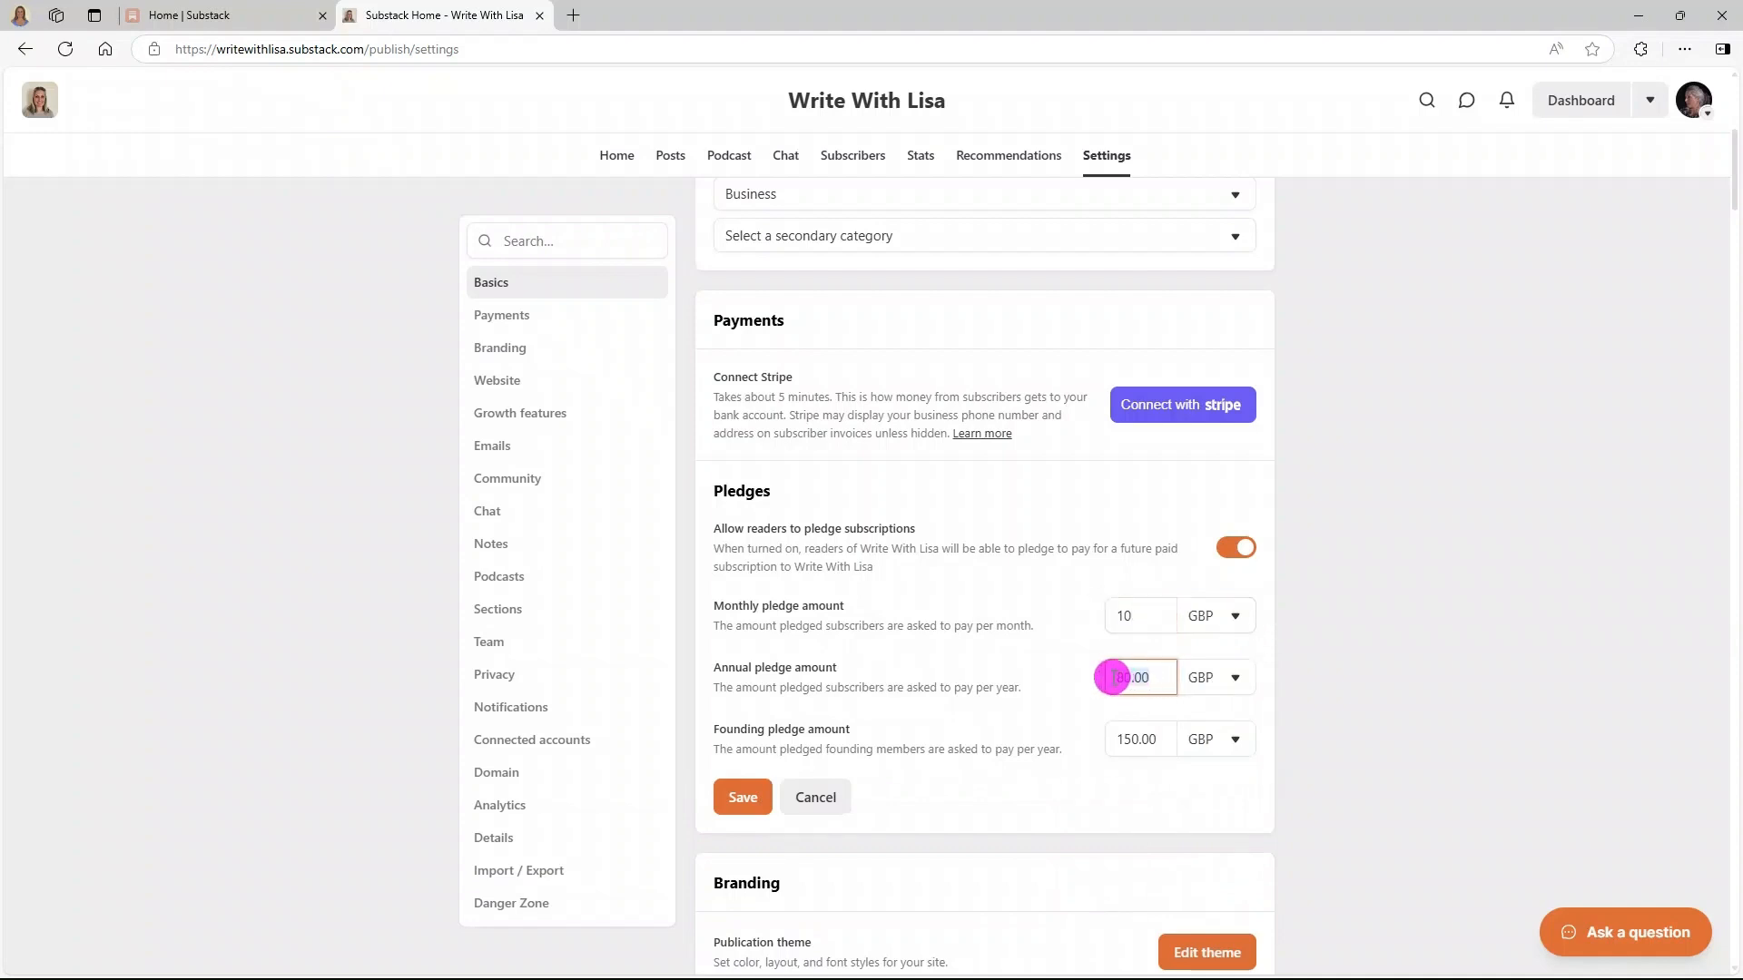
{"action": "key", "text": "BackSpace"}
{"action": "left_click", "coordinate": [1139, 741]}
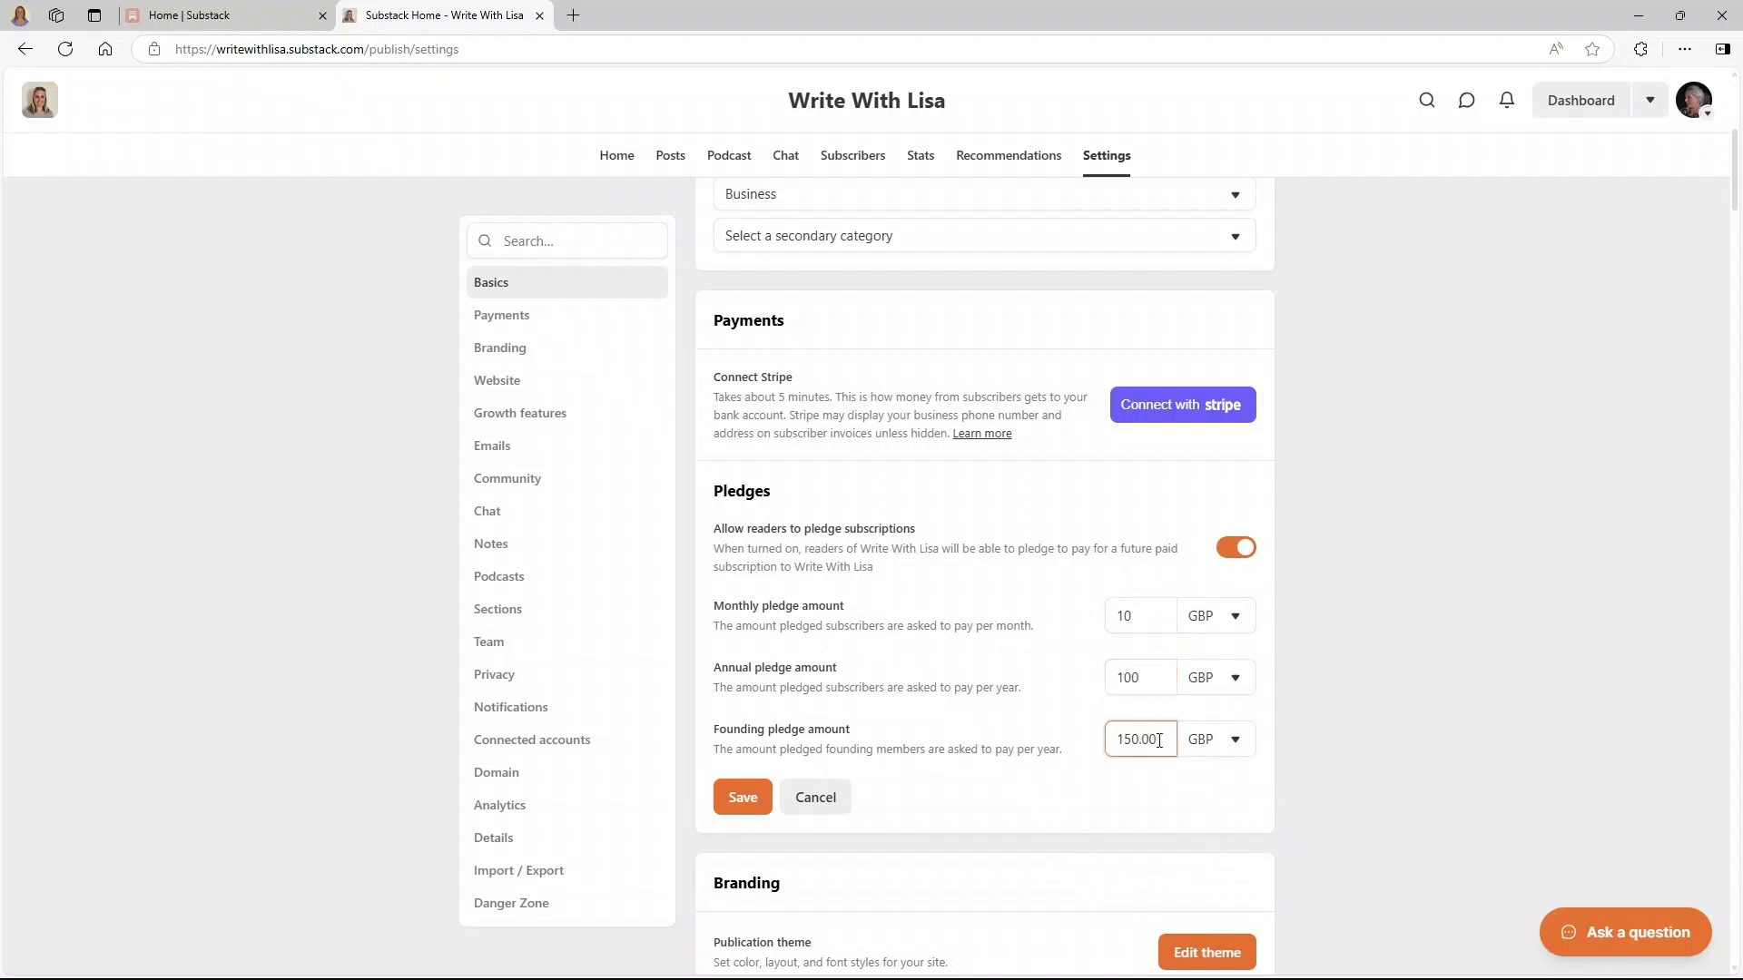
{"action": "left_click_drag", "start_coordinate": [1159, 740], "coordinate": [1105, 748]}
{"action": "type", "text": "2"}
{"action": "left_click", "coordinate": [949, 723]}
{"action": "left_click", "coordinate": [740, 797]}
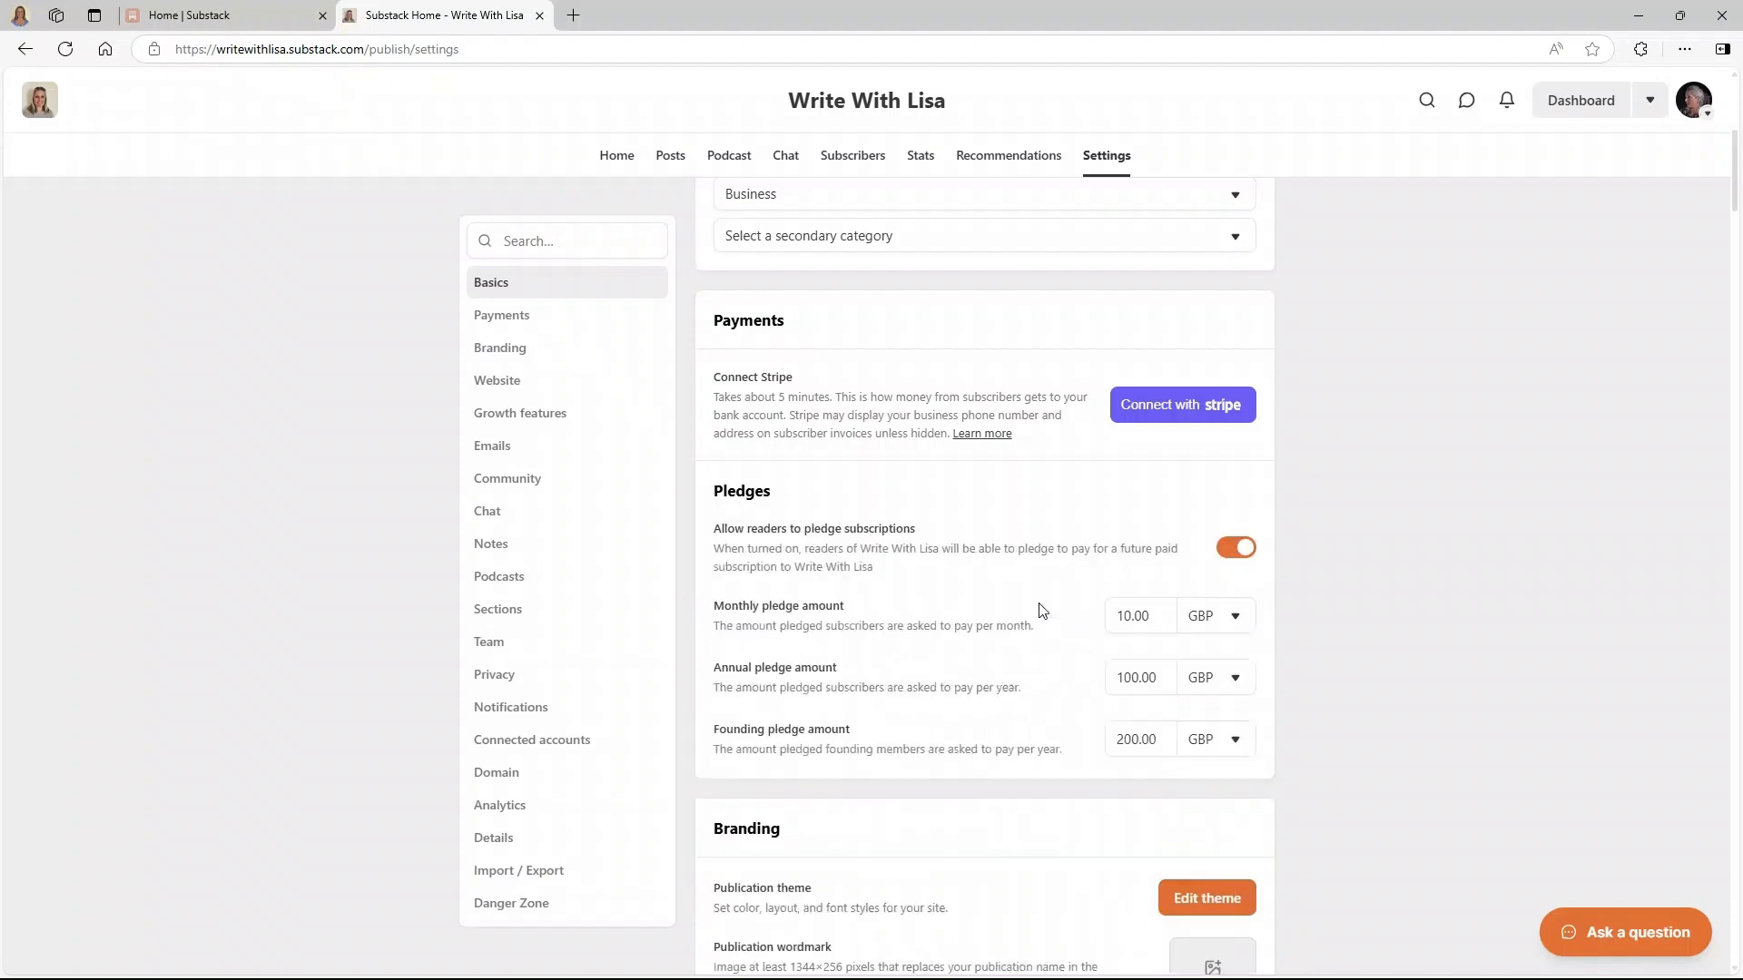
{"action": "scroll", "coordinate": [1042, 610], "scroll_direction": "down", "scroll_amount": 5}
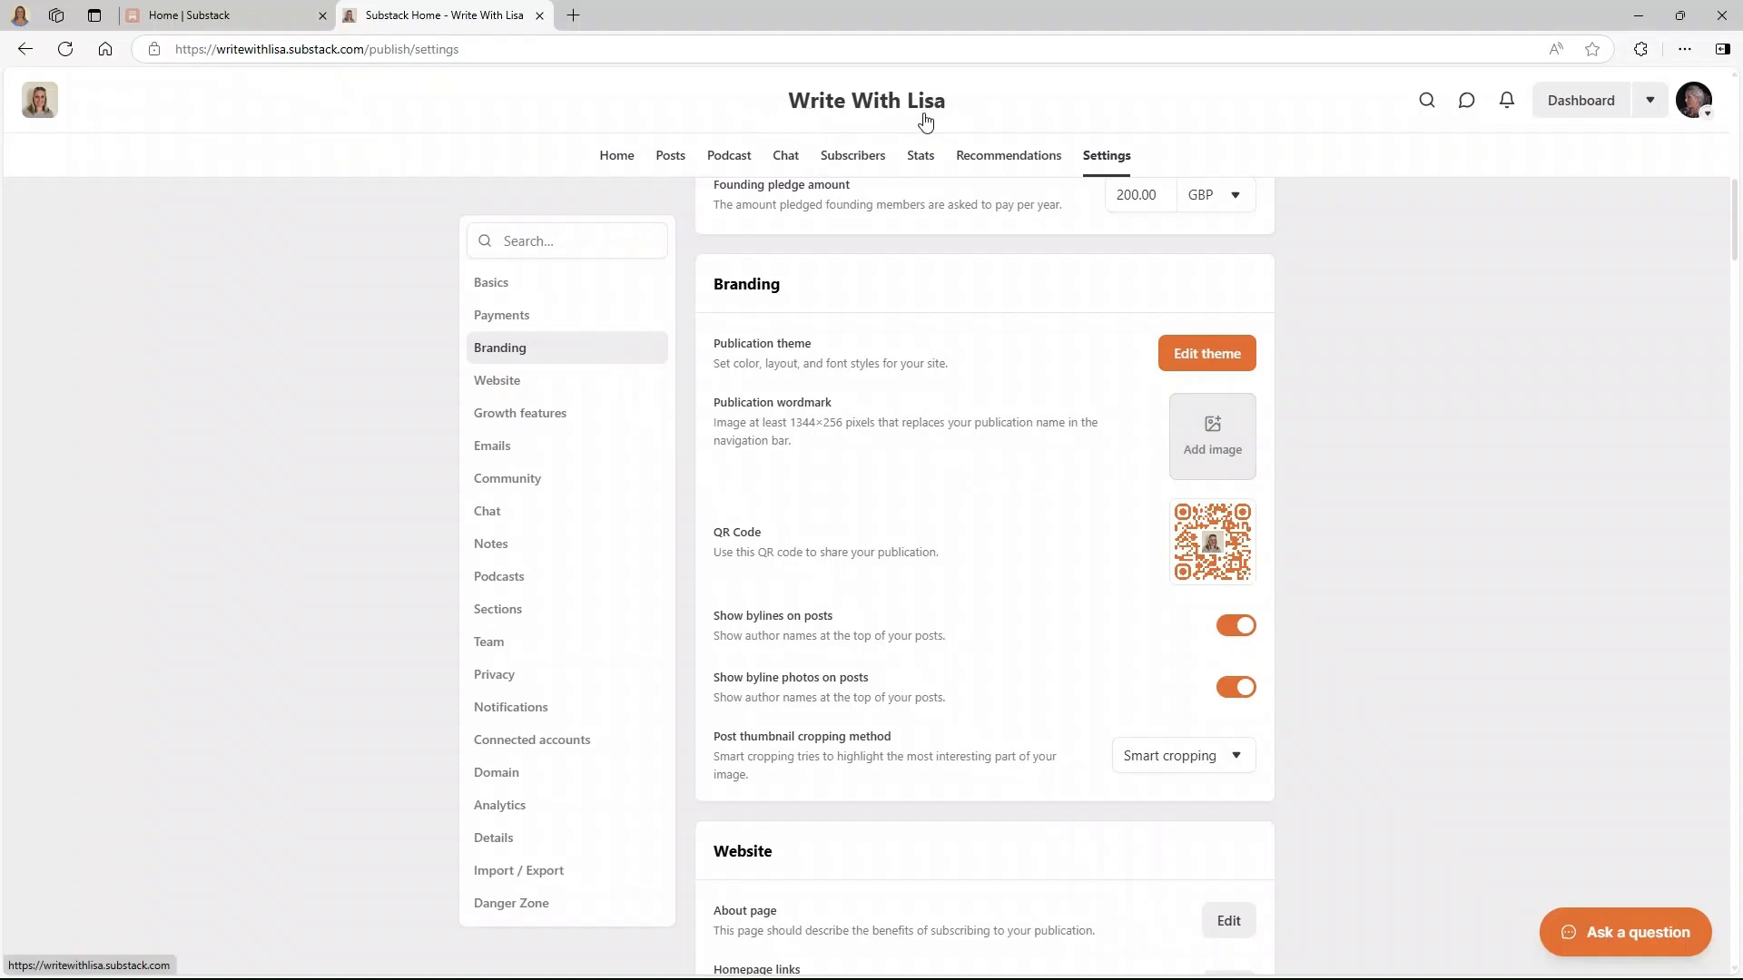
- Upload a wordmark image for the publication header and view it on the public homepage
{"action": "left_click", "coordinate": [853, 111]}
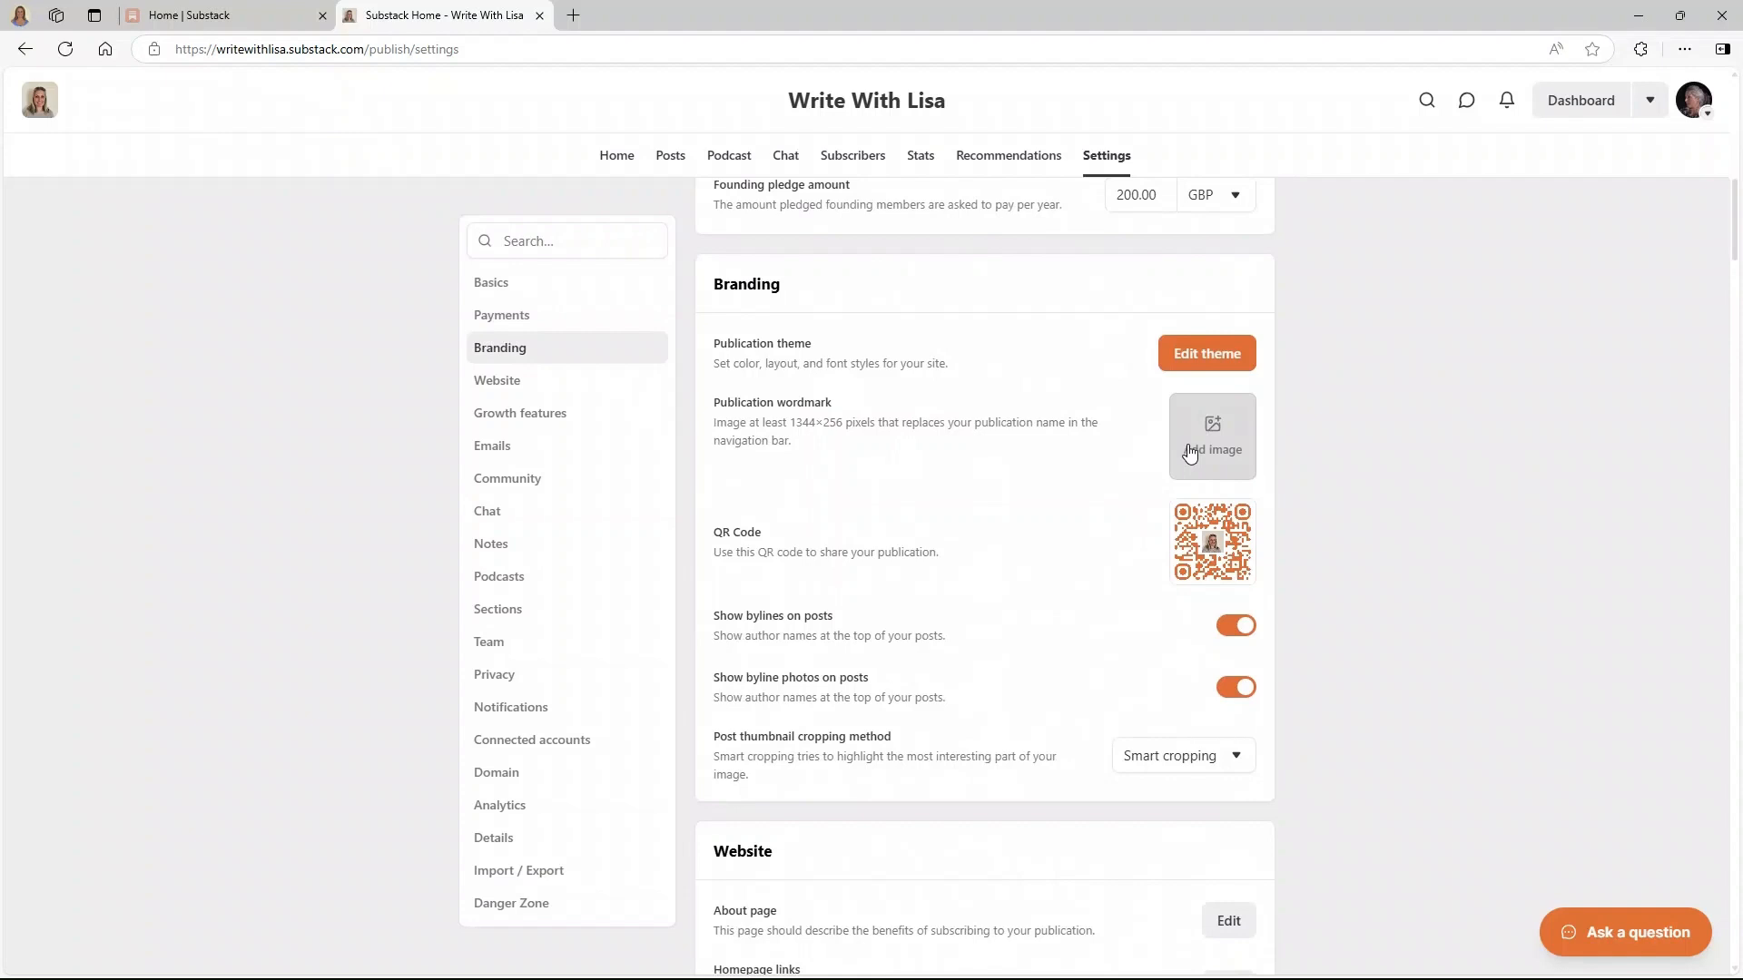
{"action": "left_click", "coordinate": [1190, 453]}
{"action": "left_click", "coordinate": [1171, 506]}
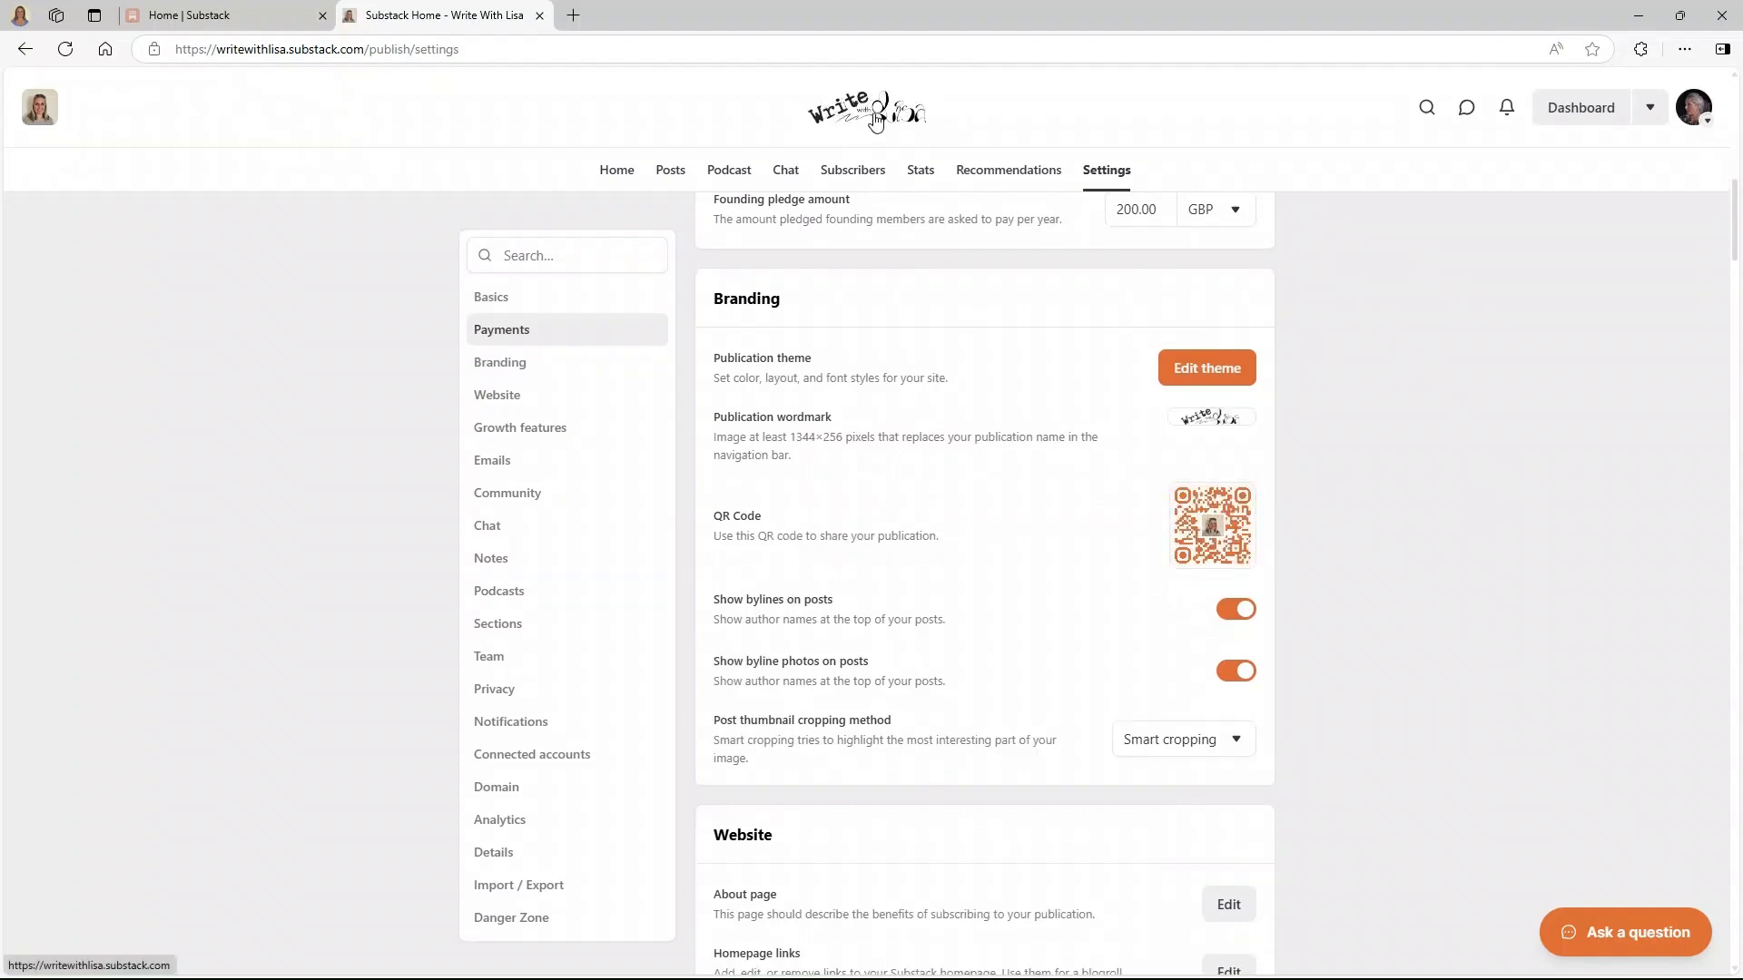
{"action": "left_click", "coordinate": [874, 118]}
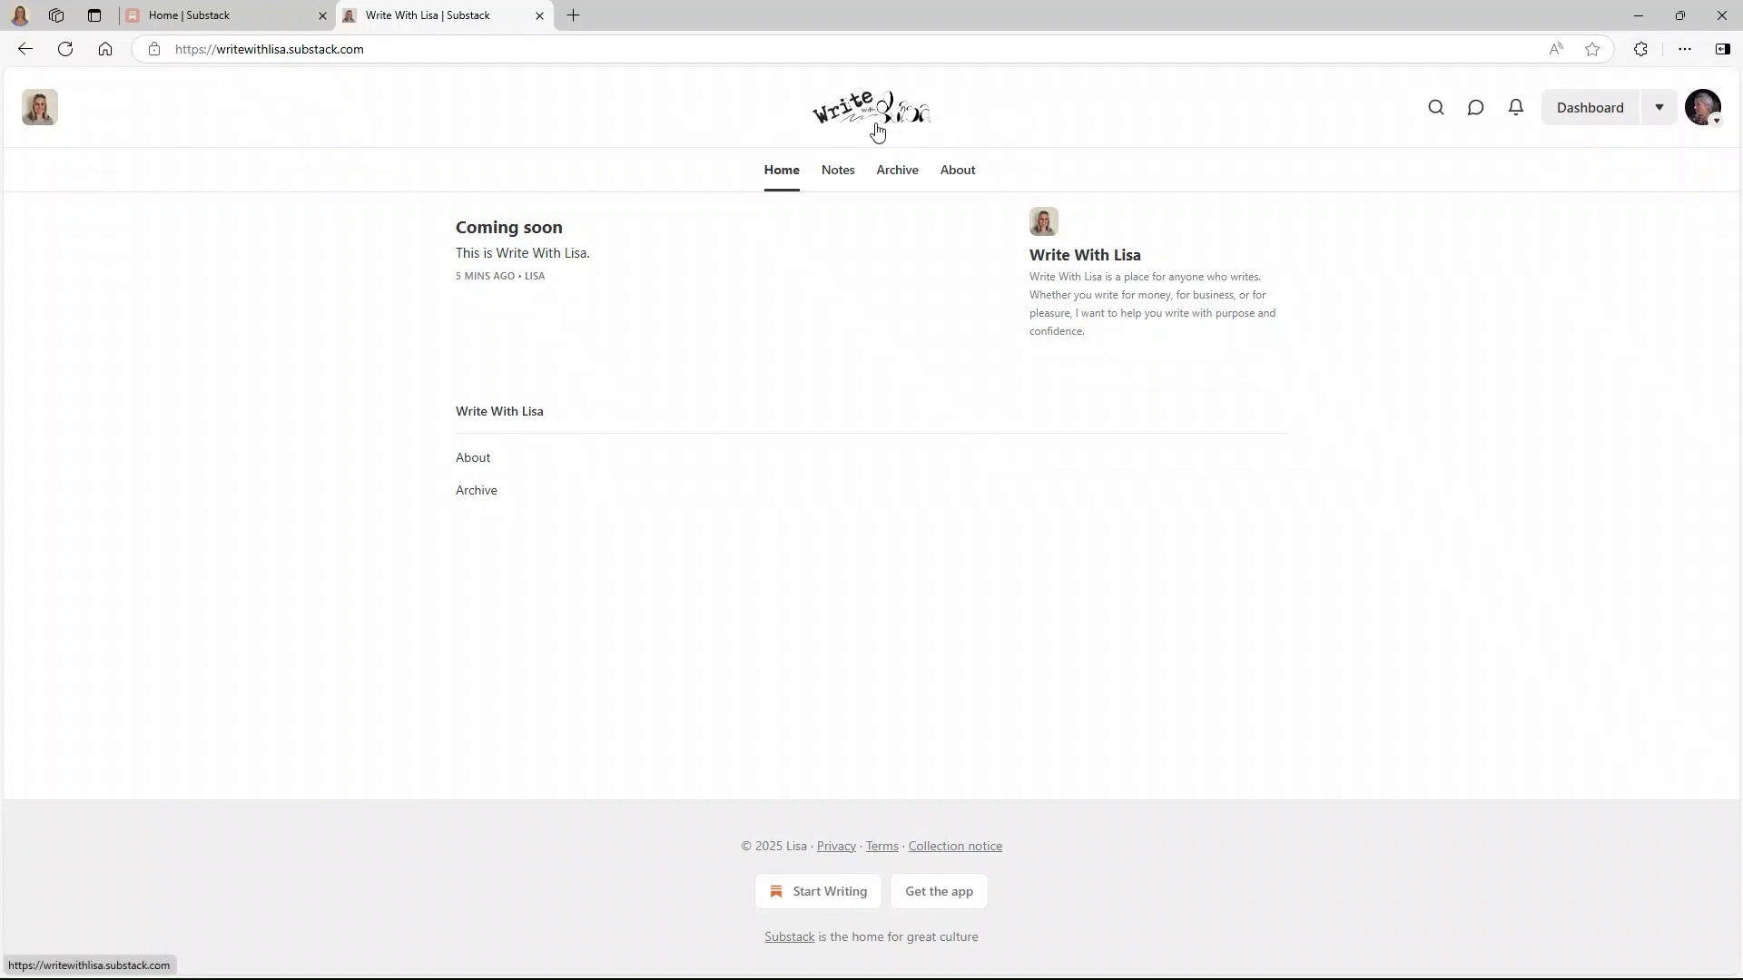
- Return to the dashboard settings and open the theme editor's Branding options
{"action": "left_click", "coordinate": [1571, 123]}
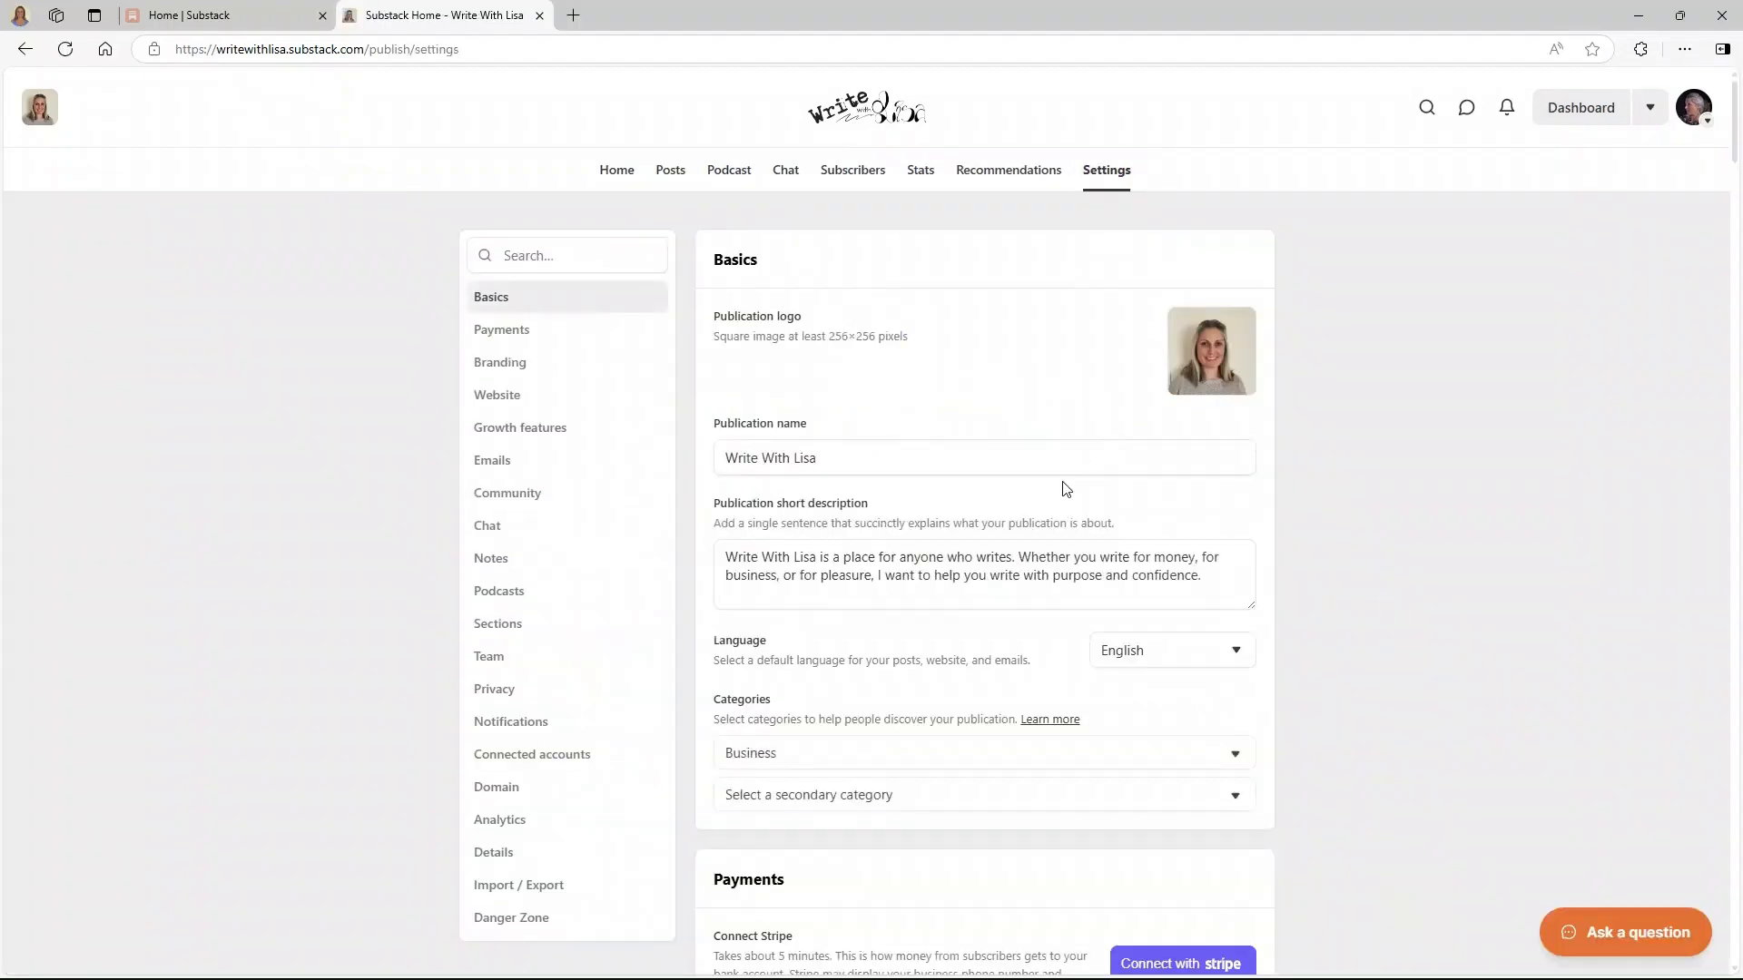
{"action": "scroll", "coordinate": [968, 533], "scroll_direction": "down", "scroll_amount": 10}
{"action": "scroll", "coordinate": [973, 534], "scroll_direction": "up", "scroll_amount": 3}
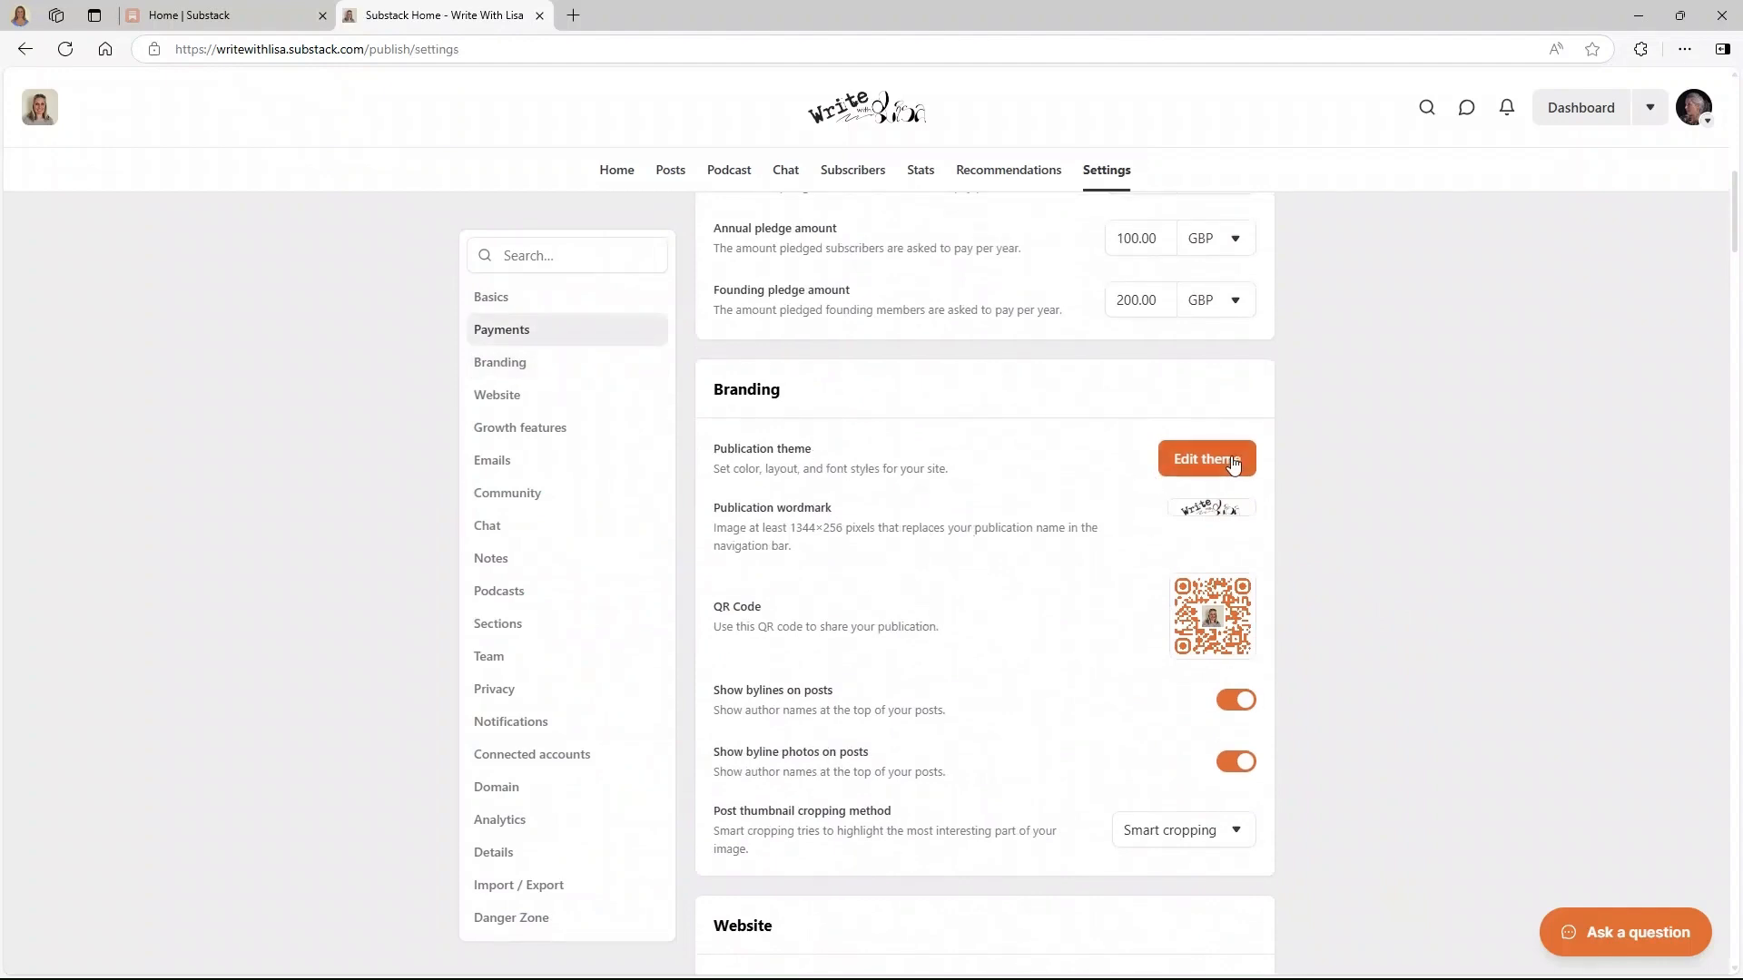
{"action": "left_click", "coordinate": [1183, 470]}
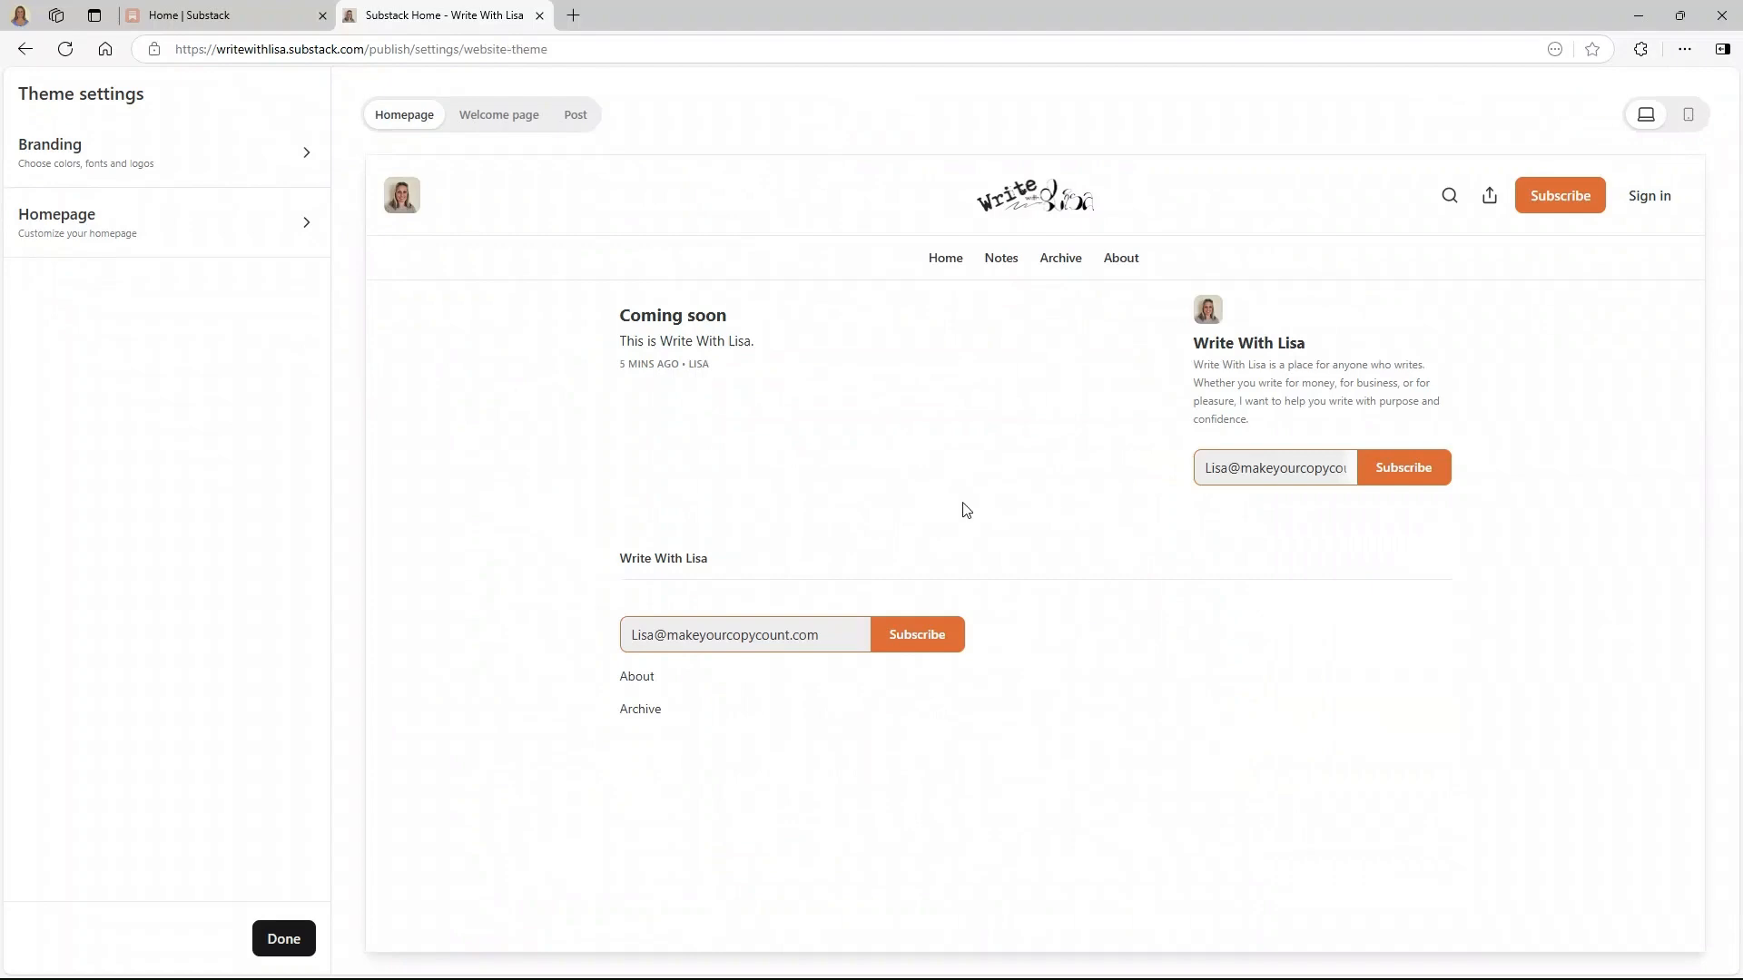
{"action": "left_click", "coordinate": [171, 155]}
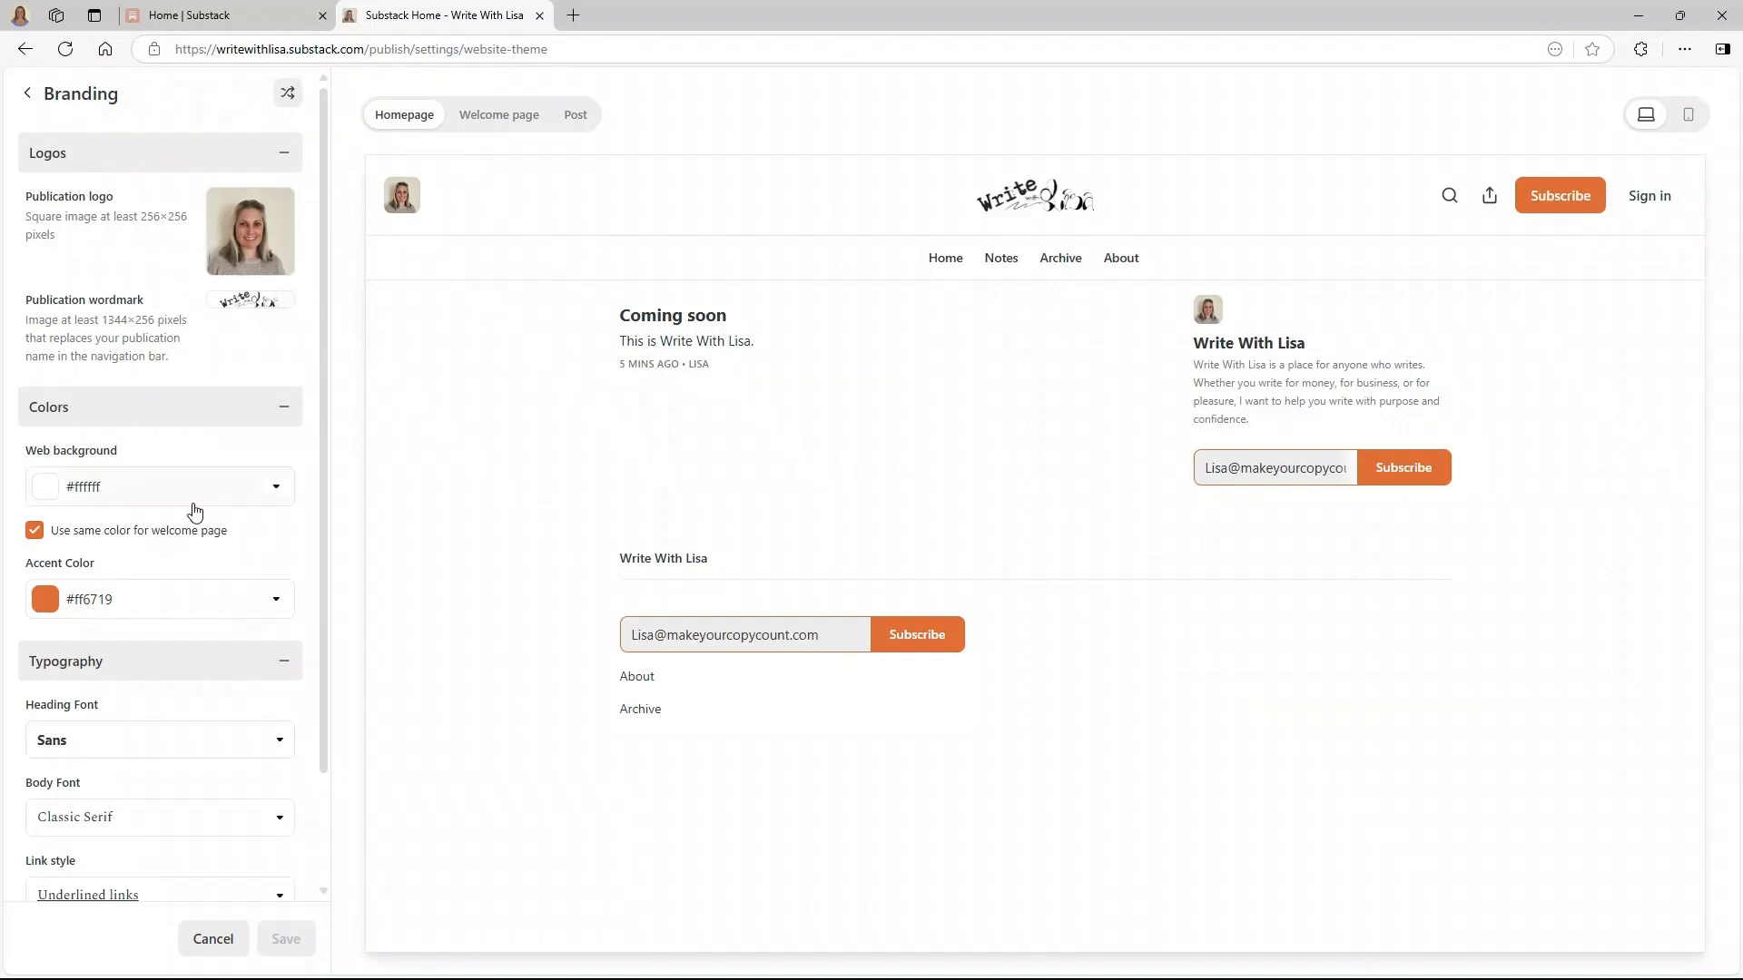
- Set the theme's web background colour to cream (#fff7ed)
{"action": "left_click", "coordinate": [64, 495]}
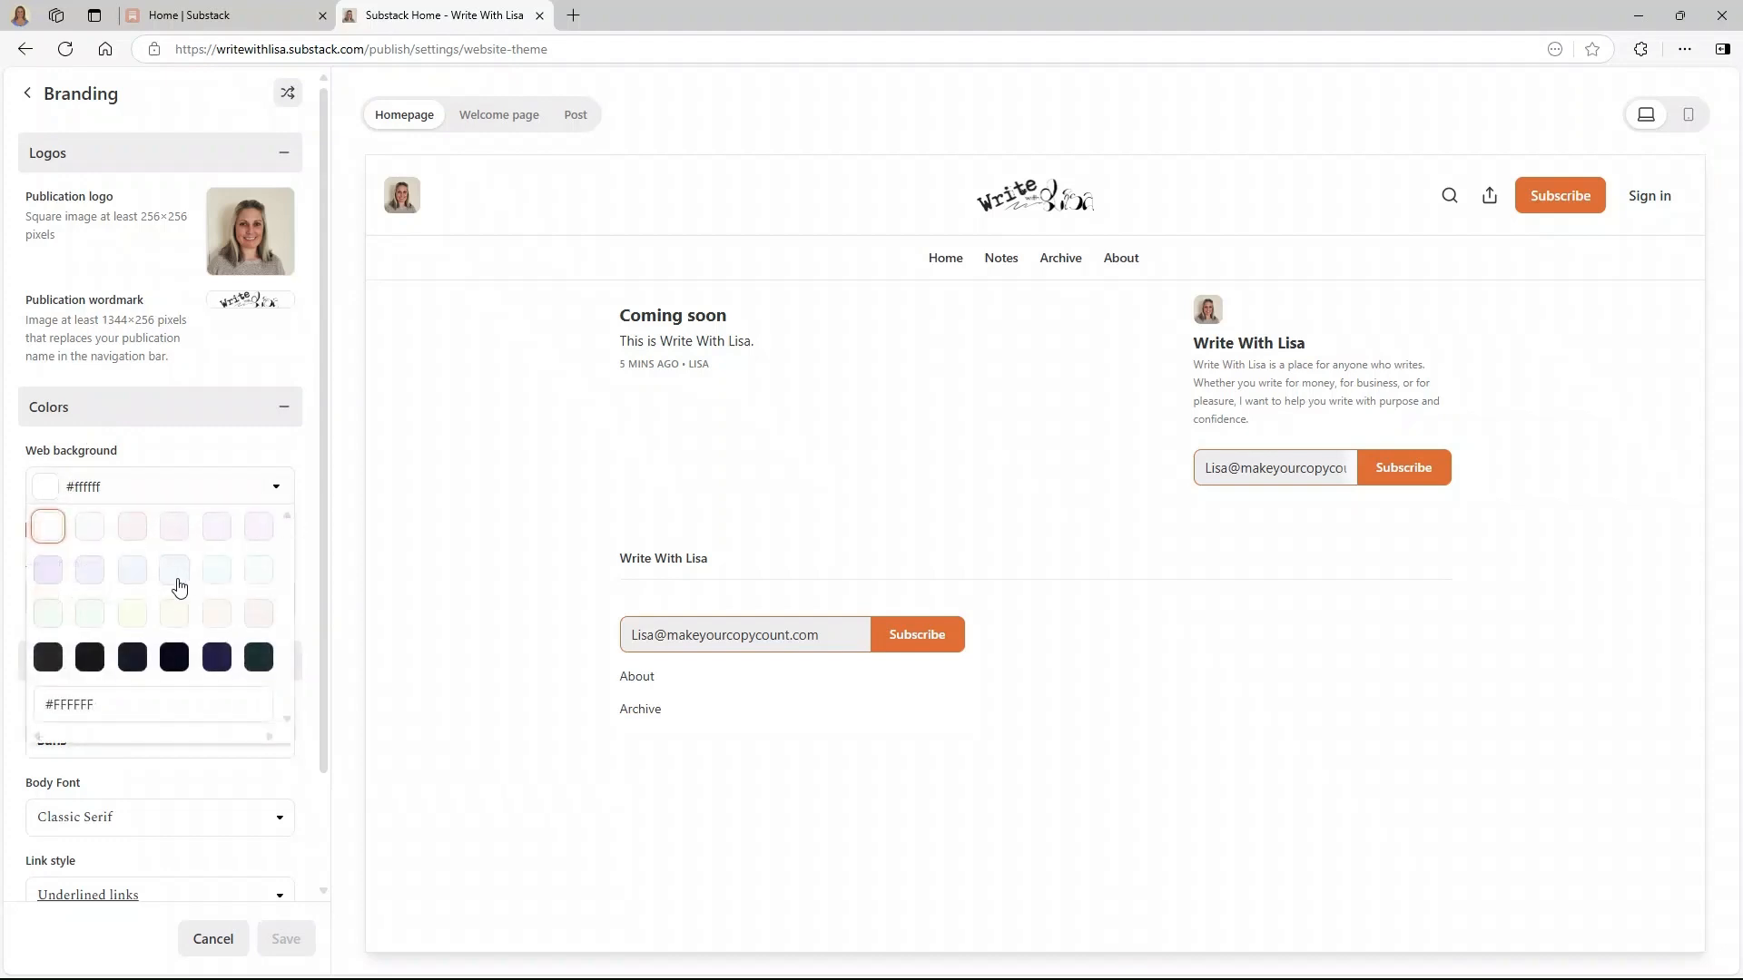
{"action": "left_click", "coordinate": [225, 622]}
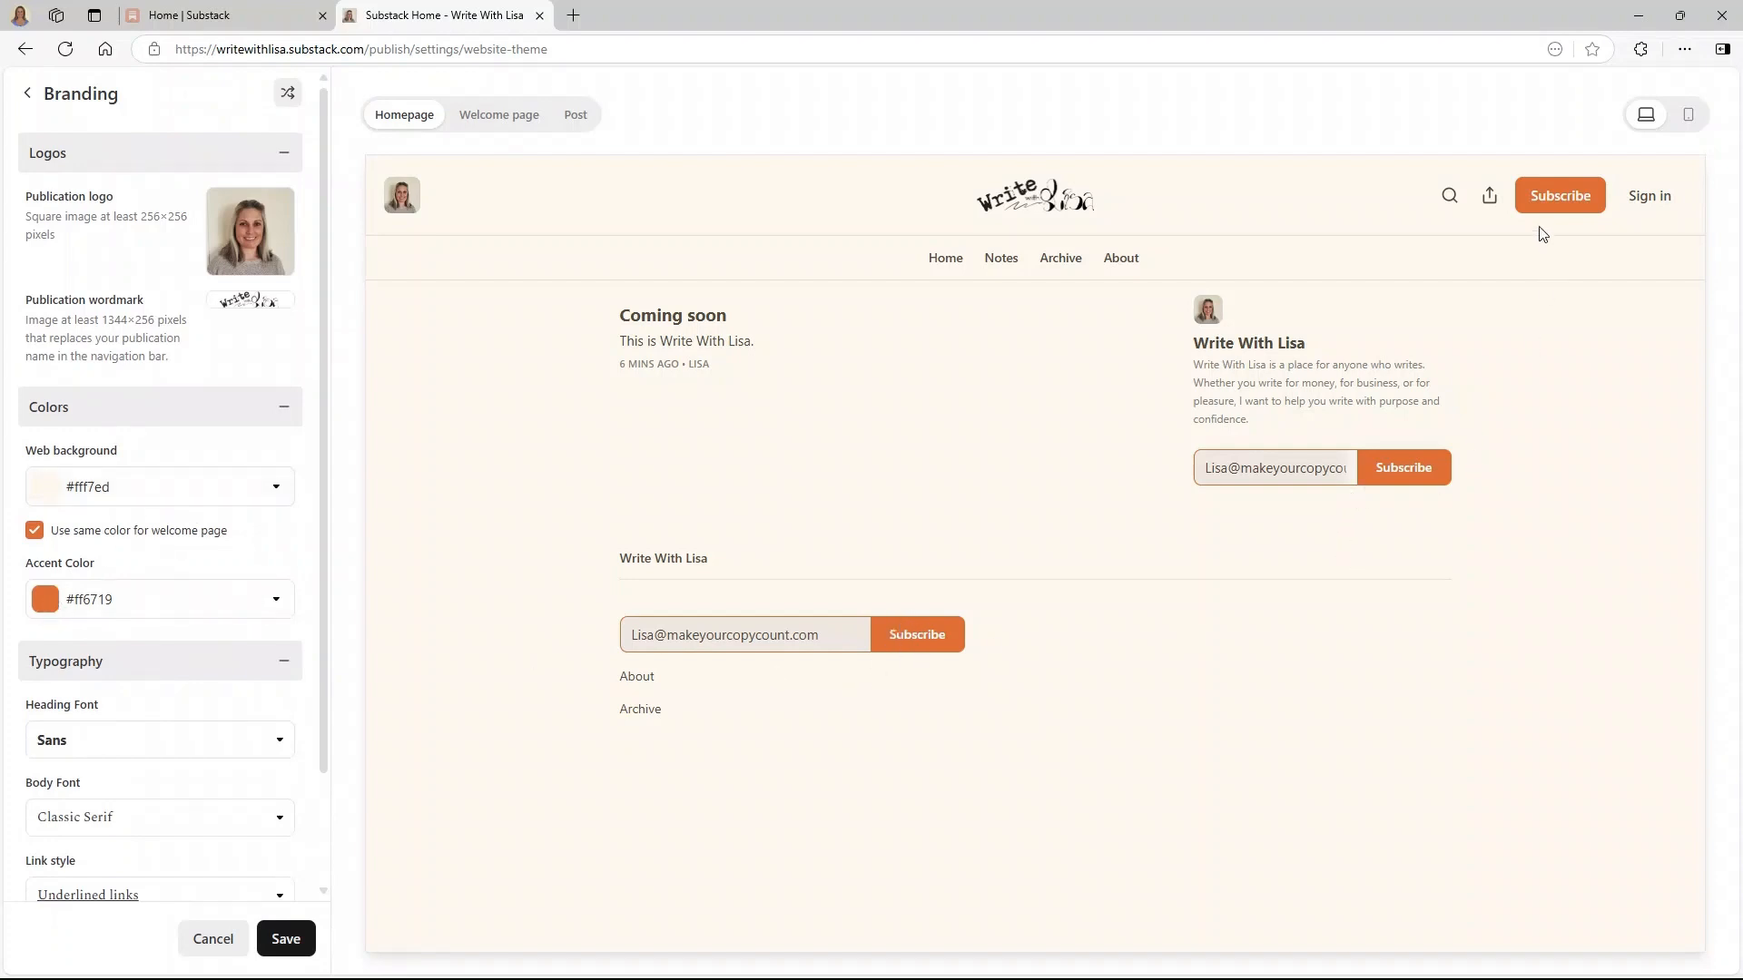
- Set the heading font to Slab after trying Fancy Serif and Heavy Sans
{"action": "scroll", "coordinate": [186, 640], "scroll_direction": "down", "scroll_amount": 2}
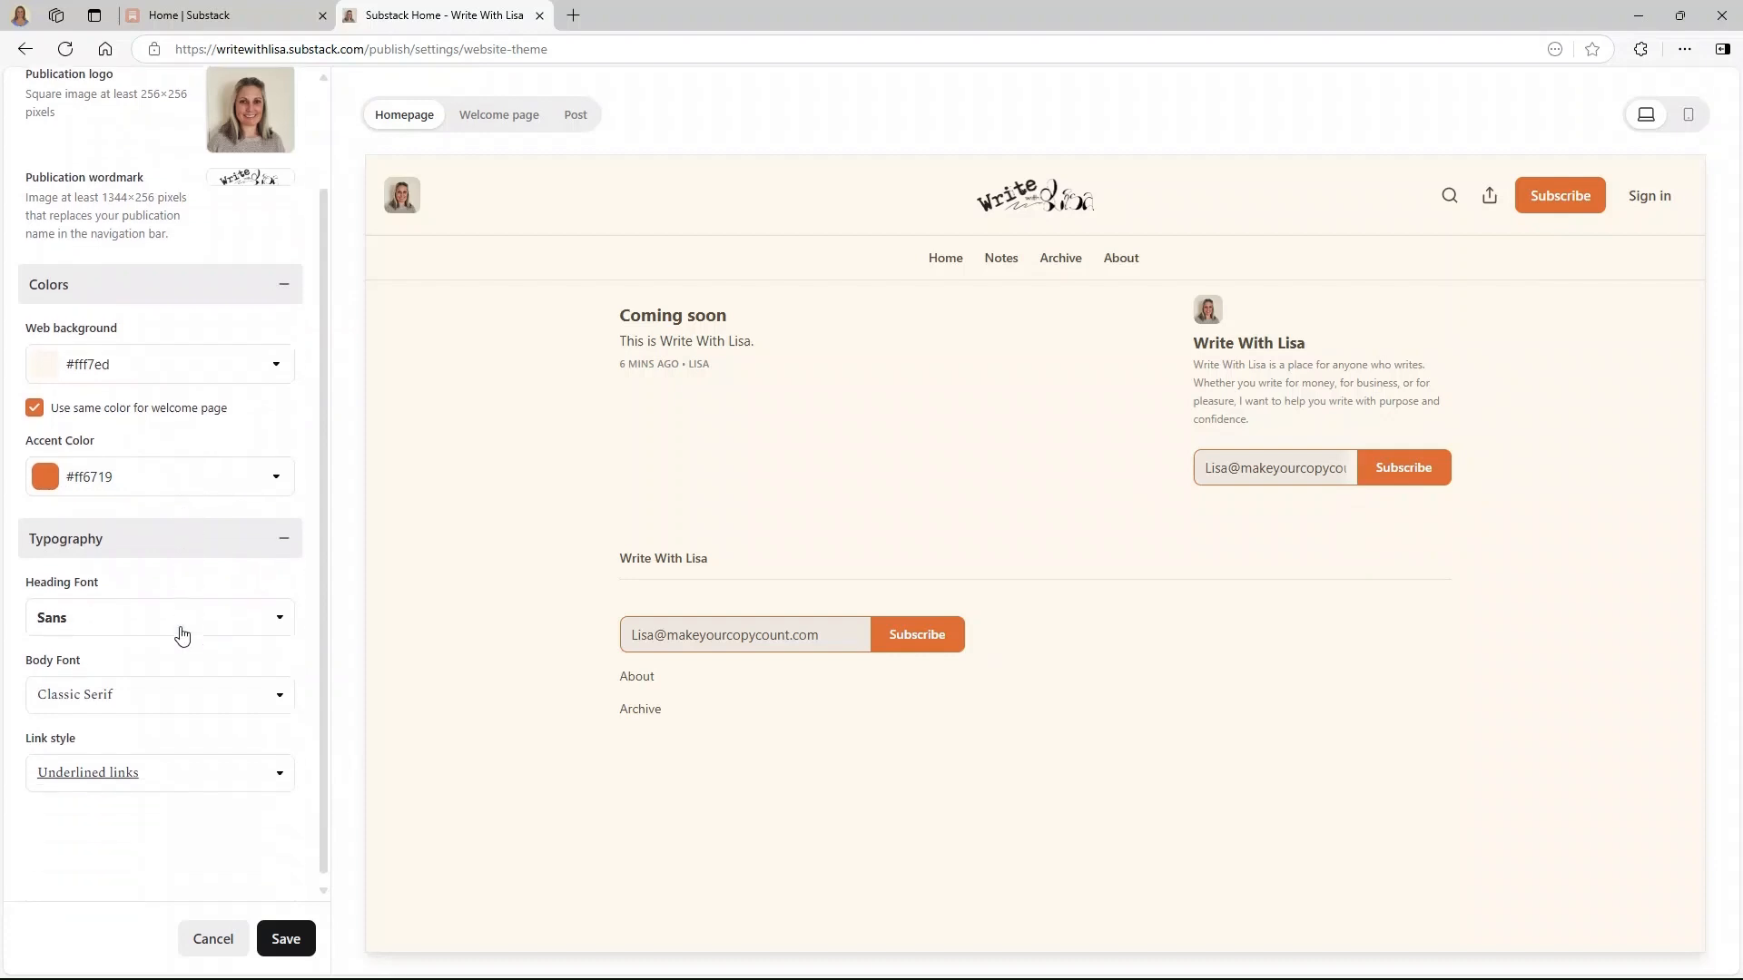
{"action": "left_click", "coordinate": [136, 622]}
{"action": "left_click", "coordinate": [114, 648]}
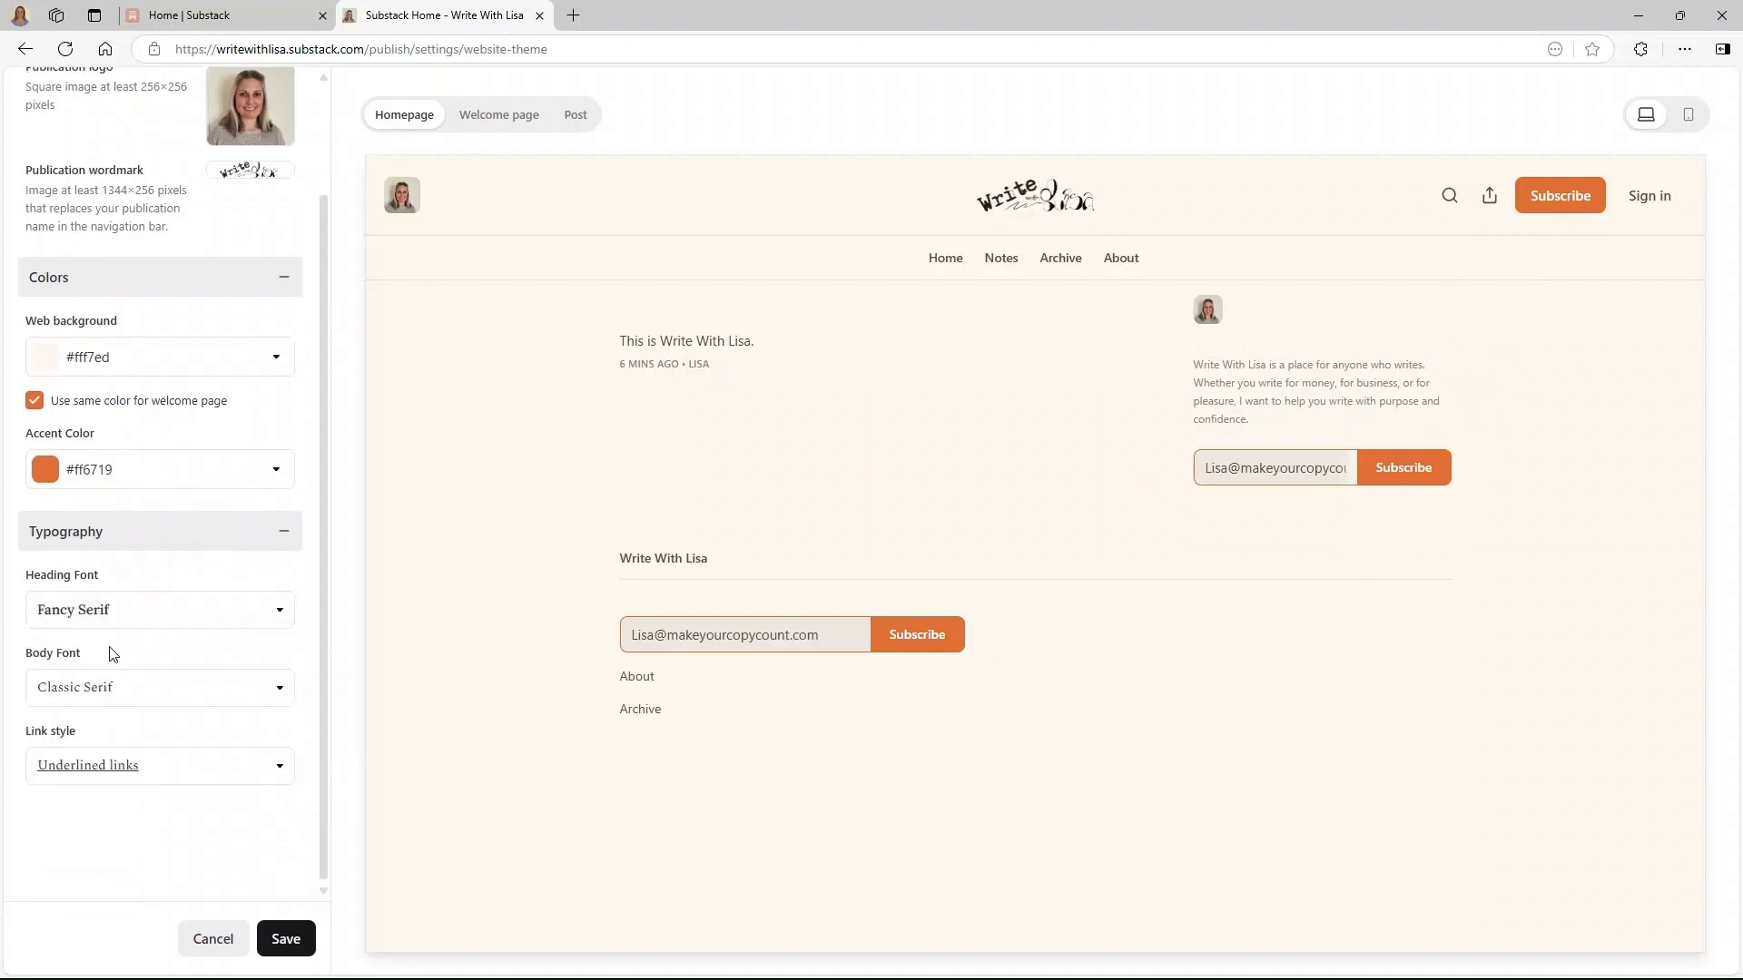
{"action": "left_click", "coordinate": [136, 622]}
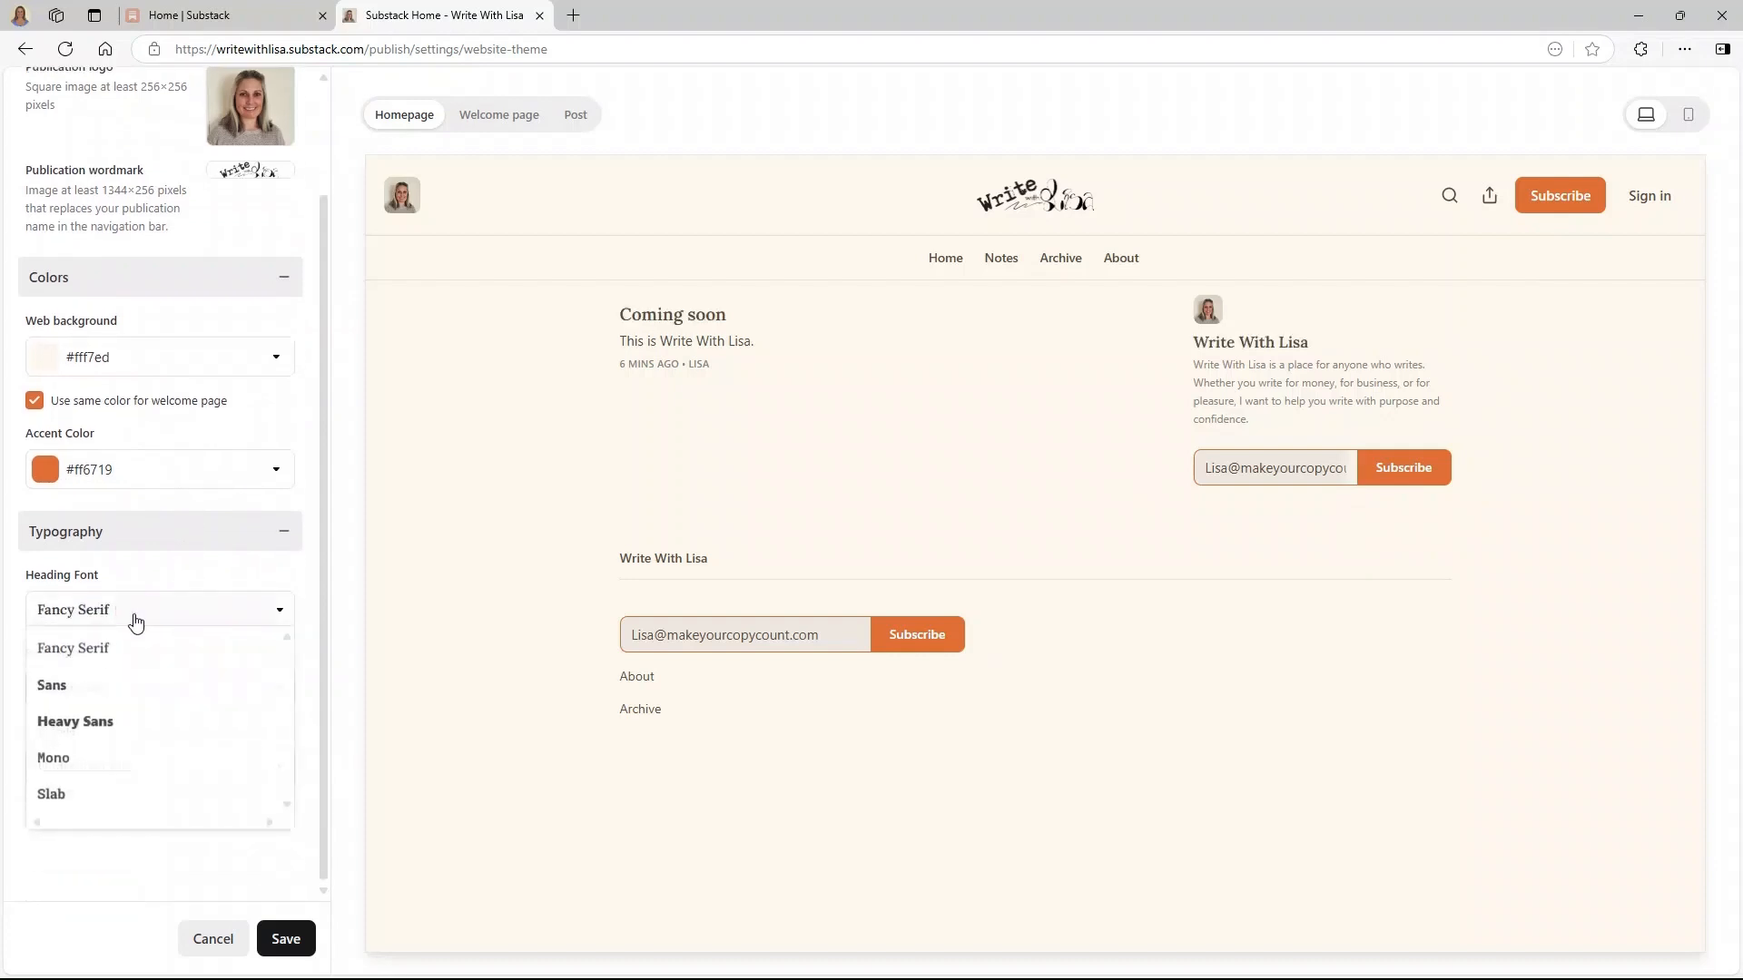
{"action": "left_click", "coordinate": [111, 726]}
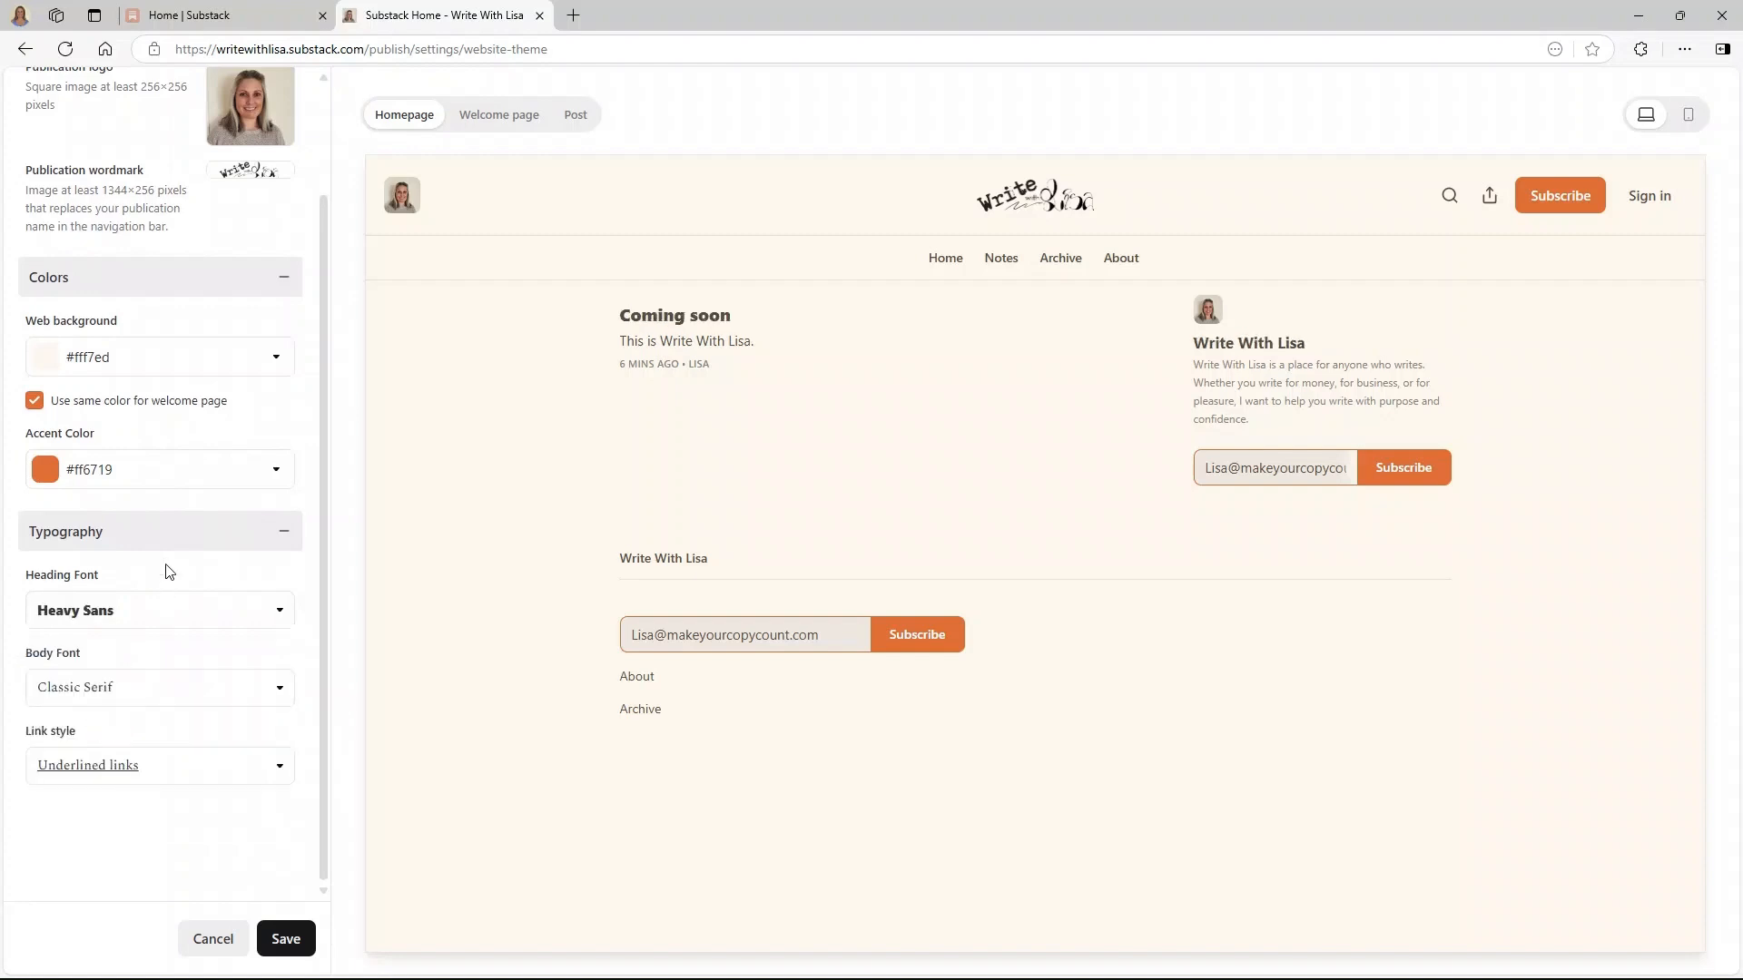
{"action": "left_click", "coordinate": [140, 614]}
{"action": "left_click", "coordinate": [62, 797]}
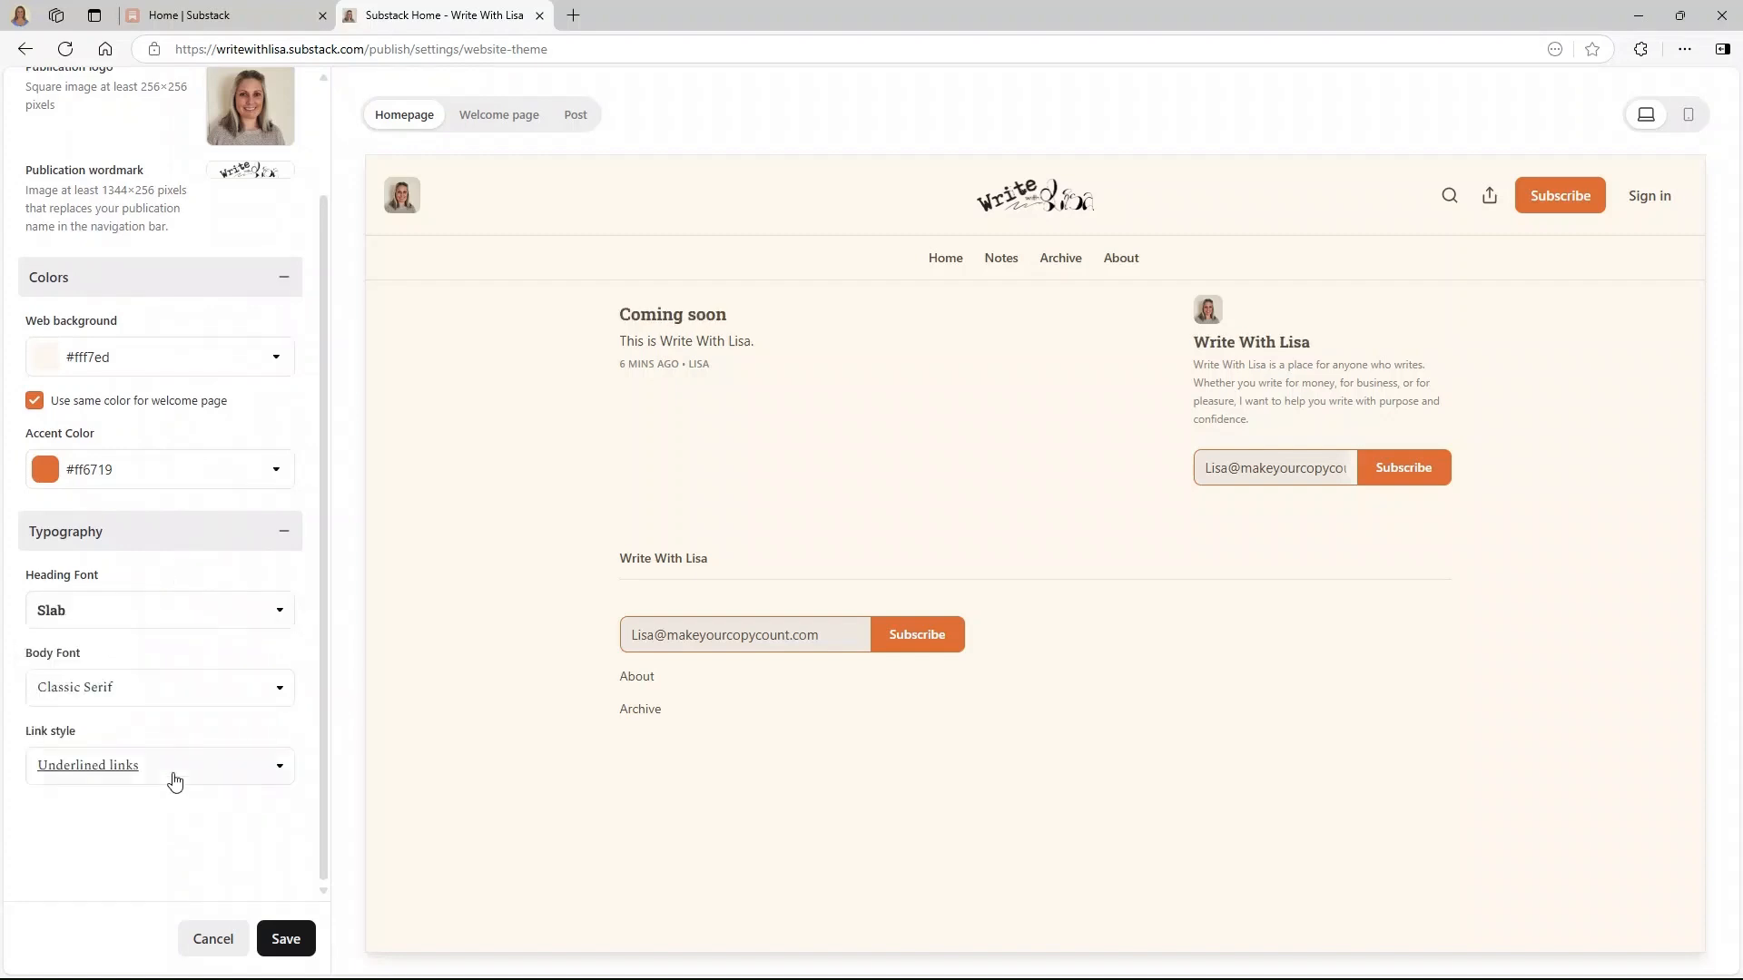
- Set body text to Sans, keep underlined links, and save the theme
{"action": "left_click", "coordinate": [190, 683]}
{"action": "left_click", "coordinate": [52, 800]}
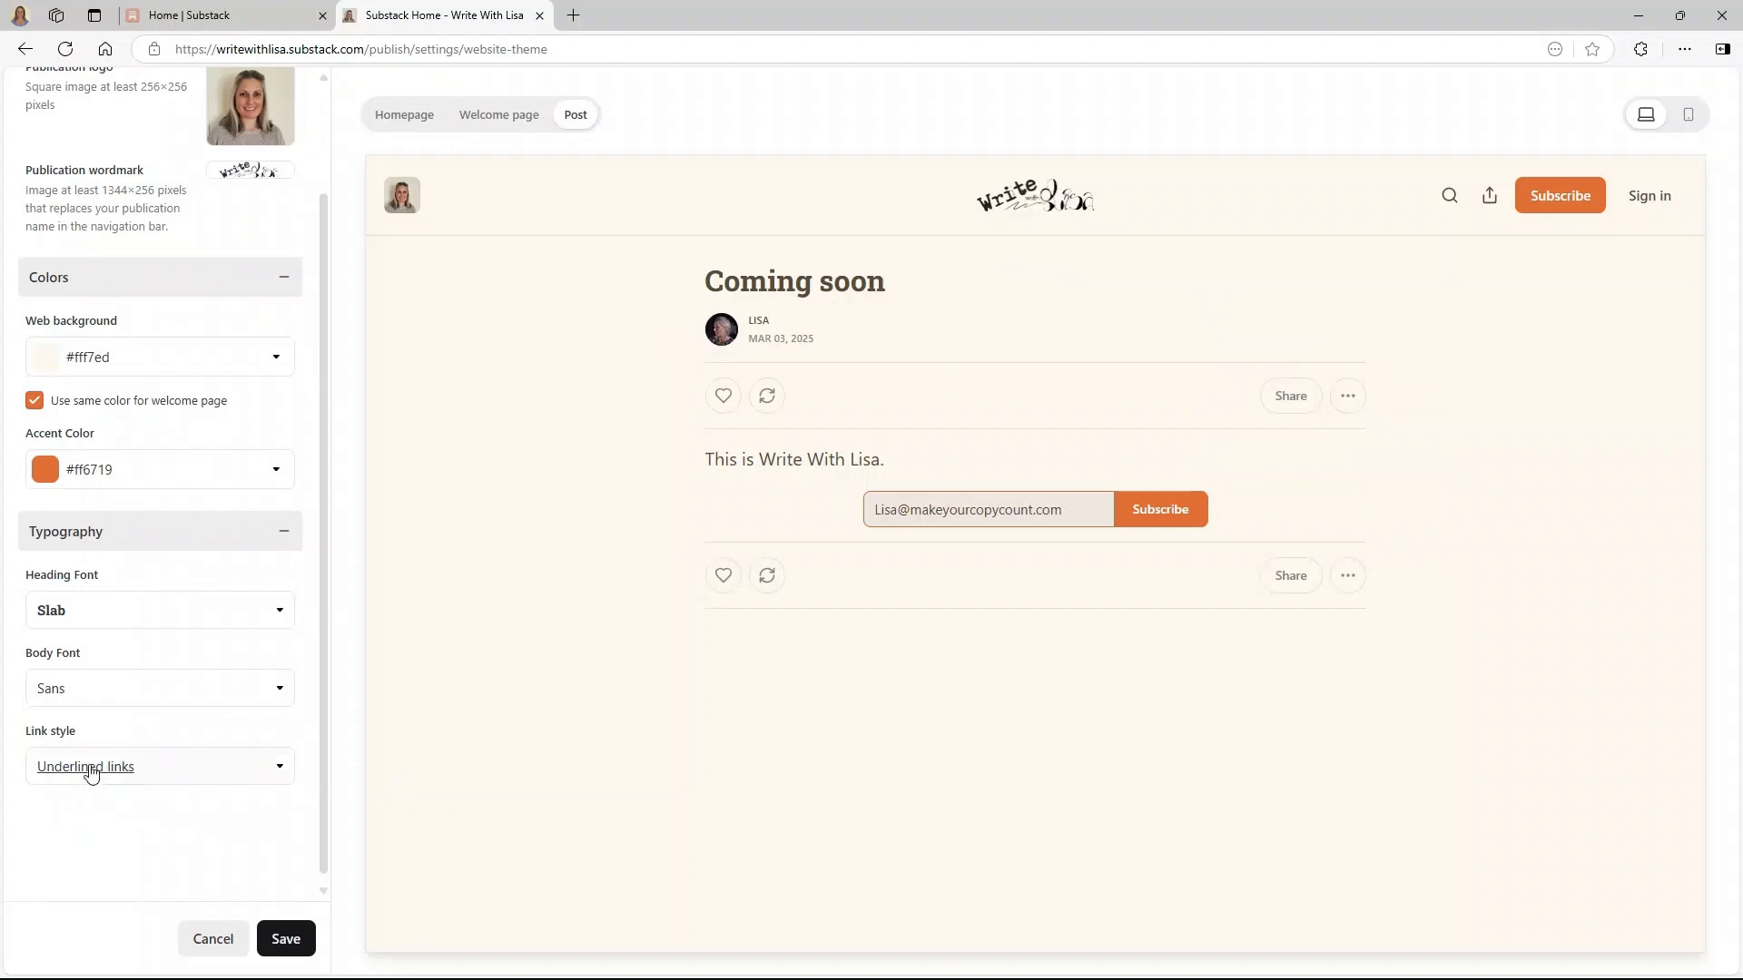
{"action": "left_click", "coordinate": [177, 774]}
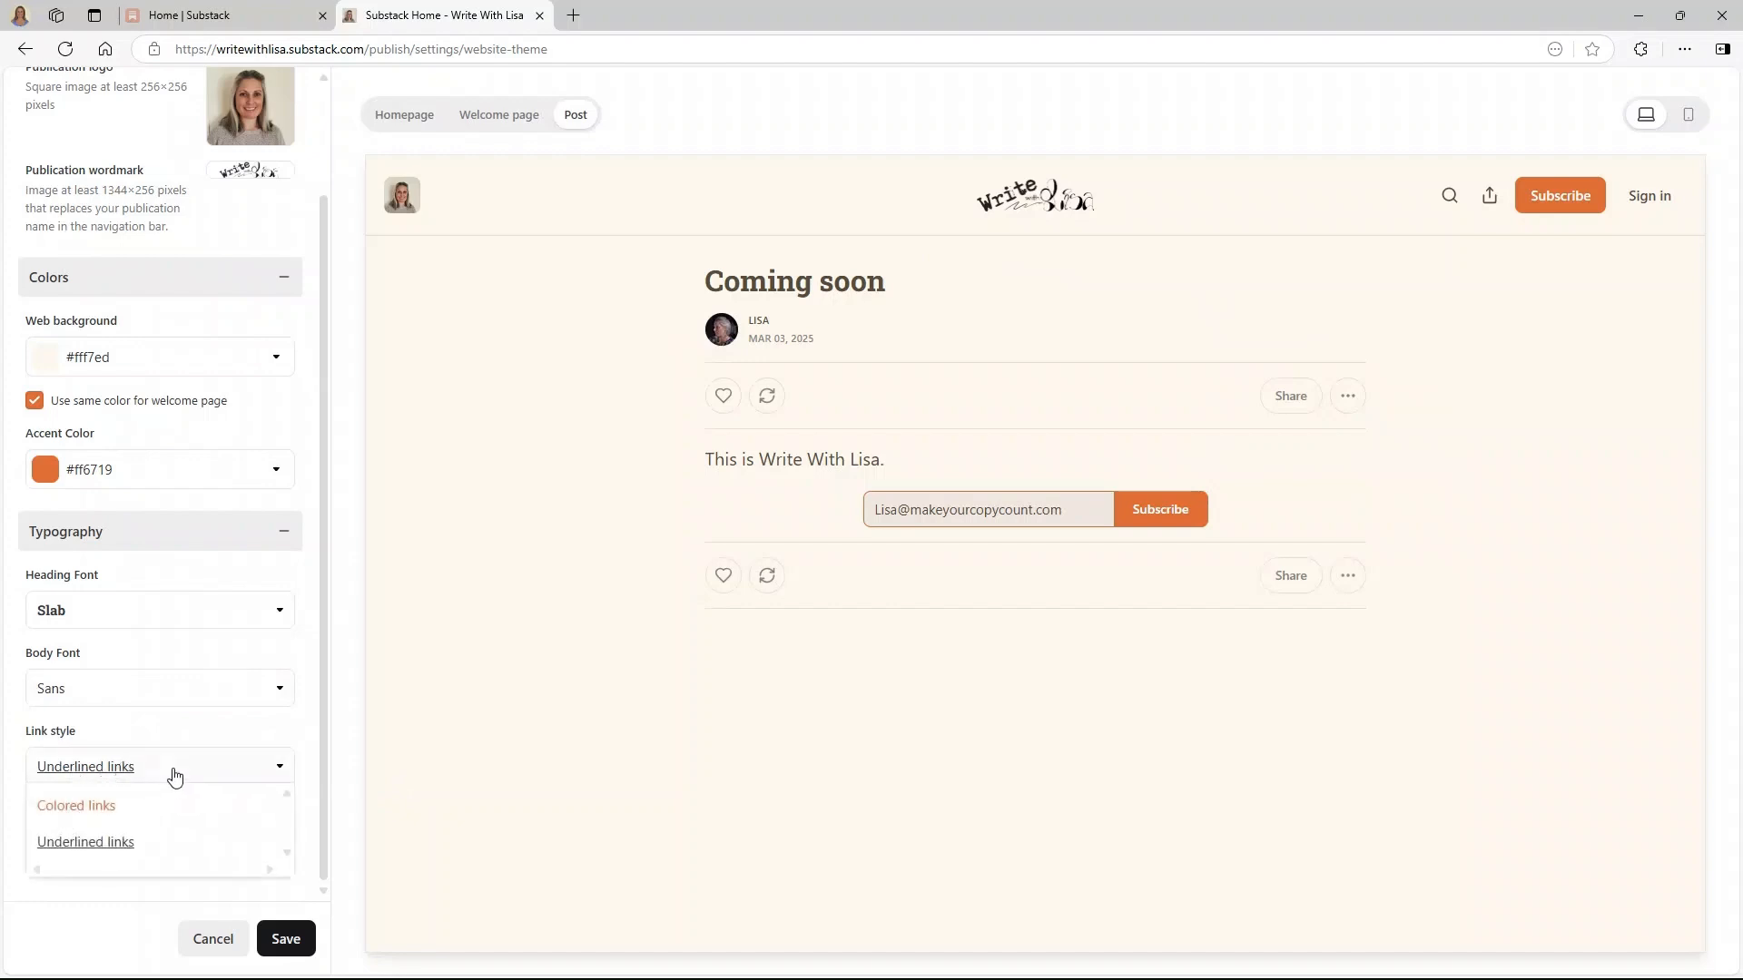
{"action": "left_click", "coordinate": [176, 776]}
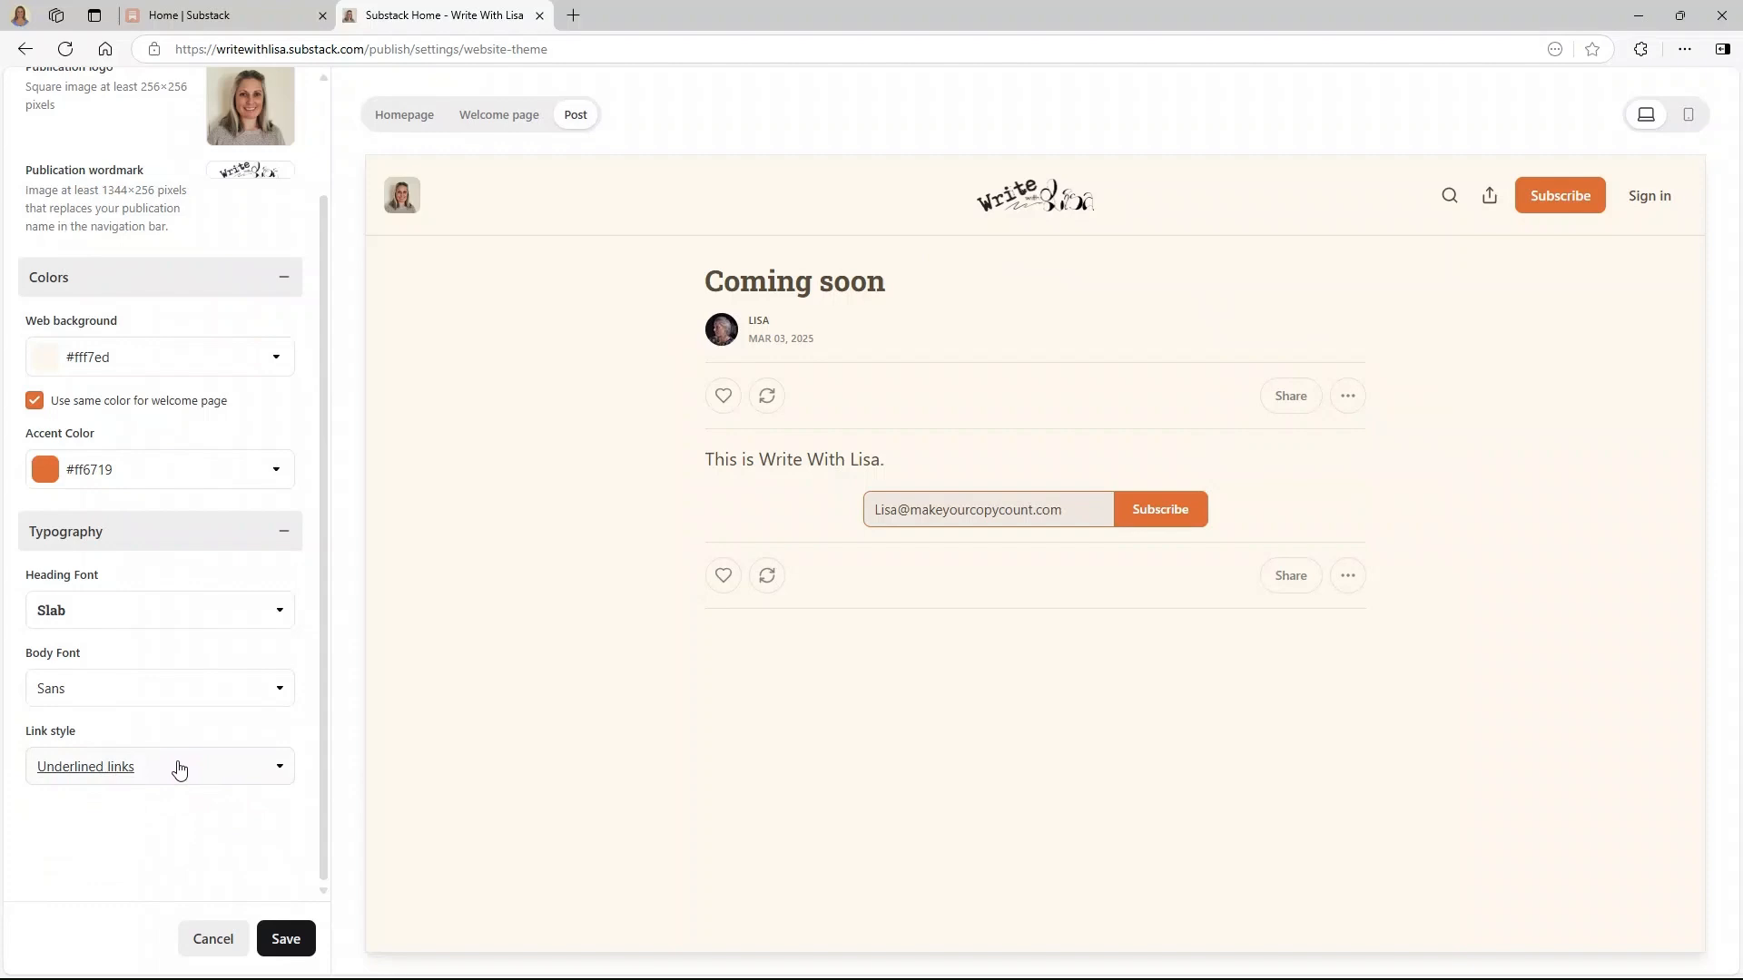
{"action": "left_click", "coordinate": [286, 941]}
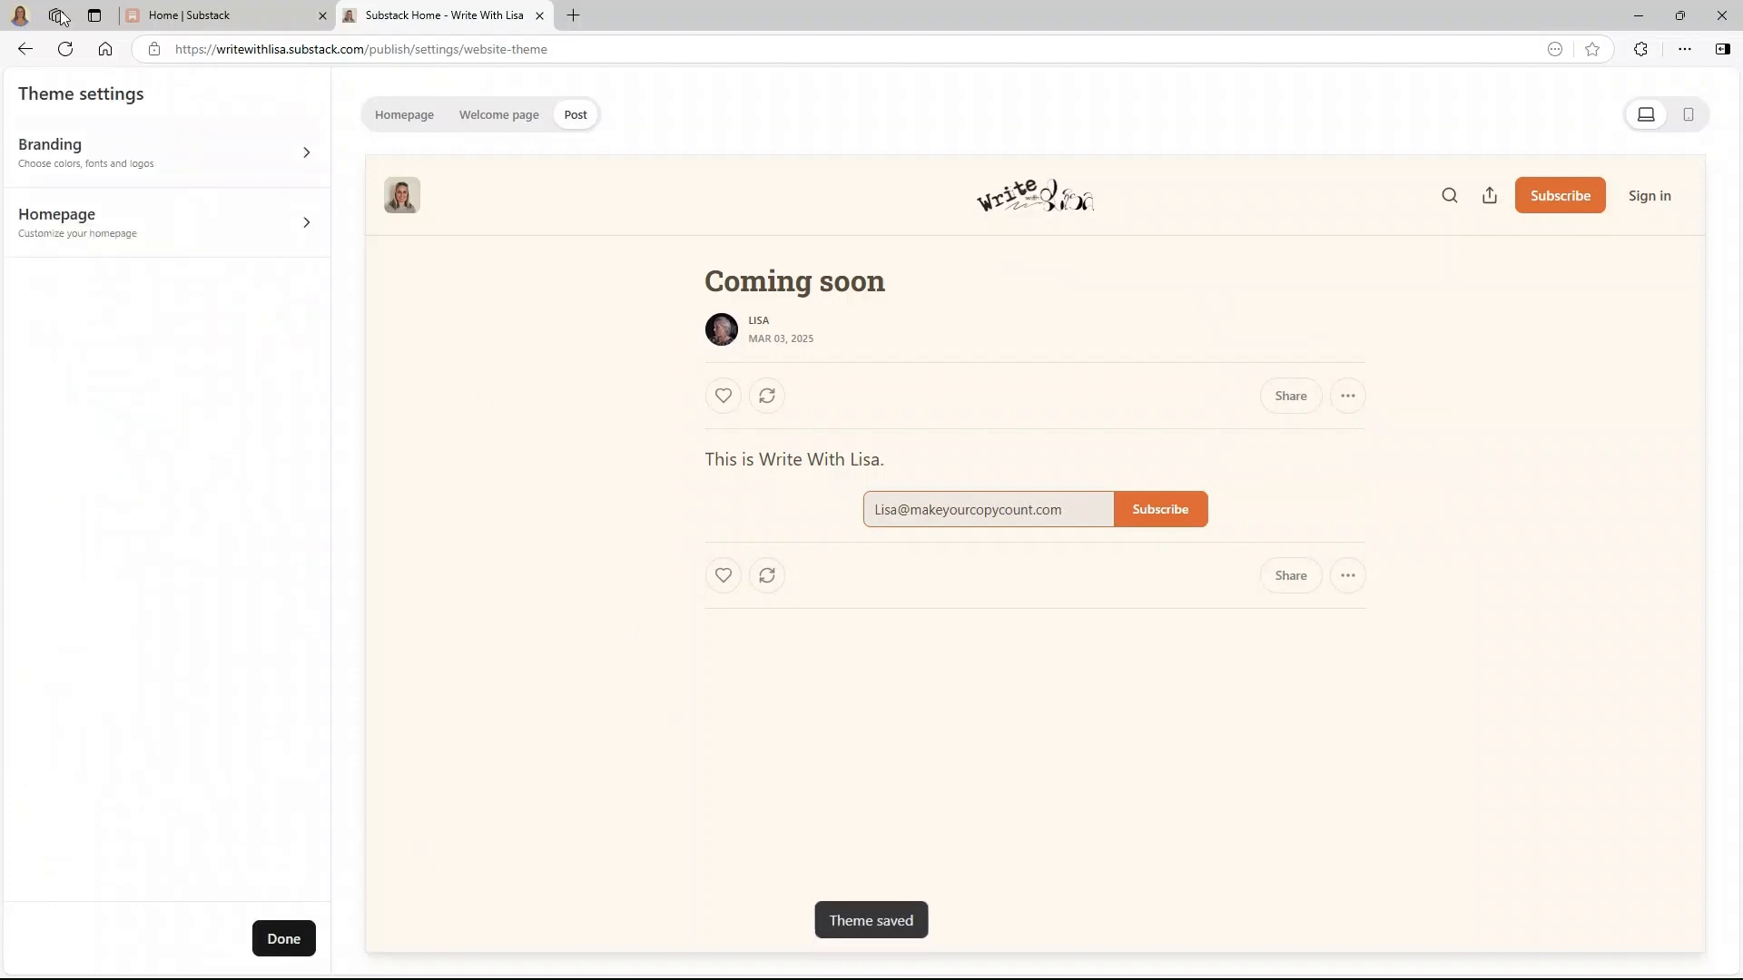
{"action": "left_click", "coordinate": [118, 222]}
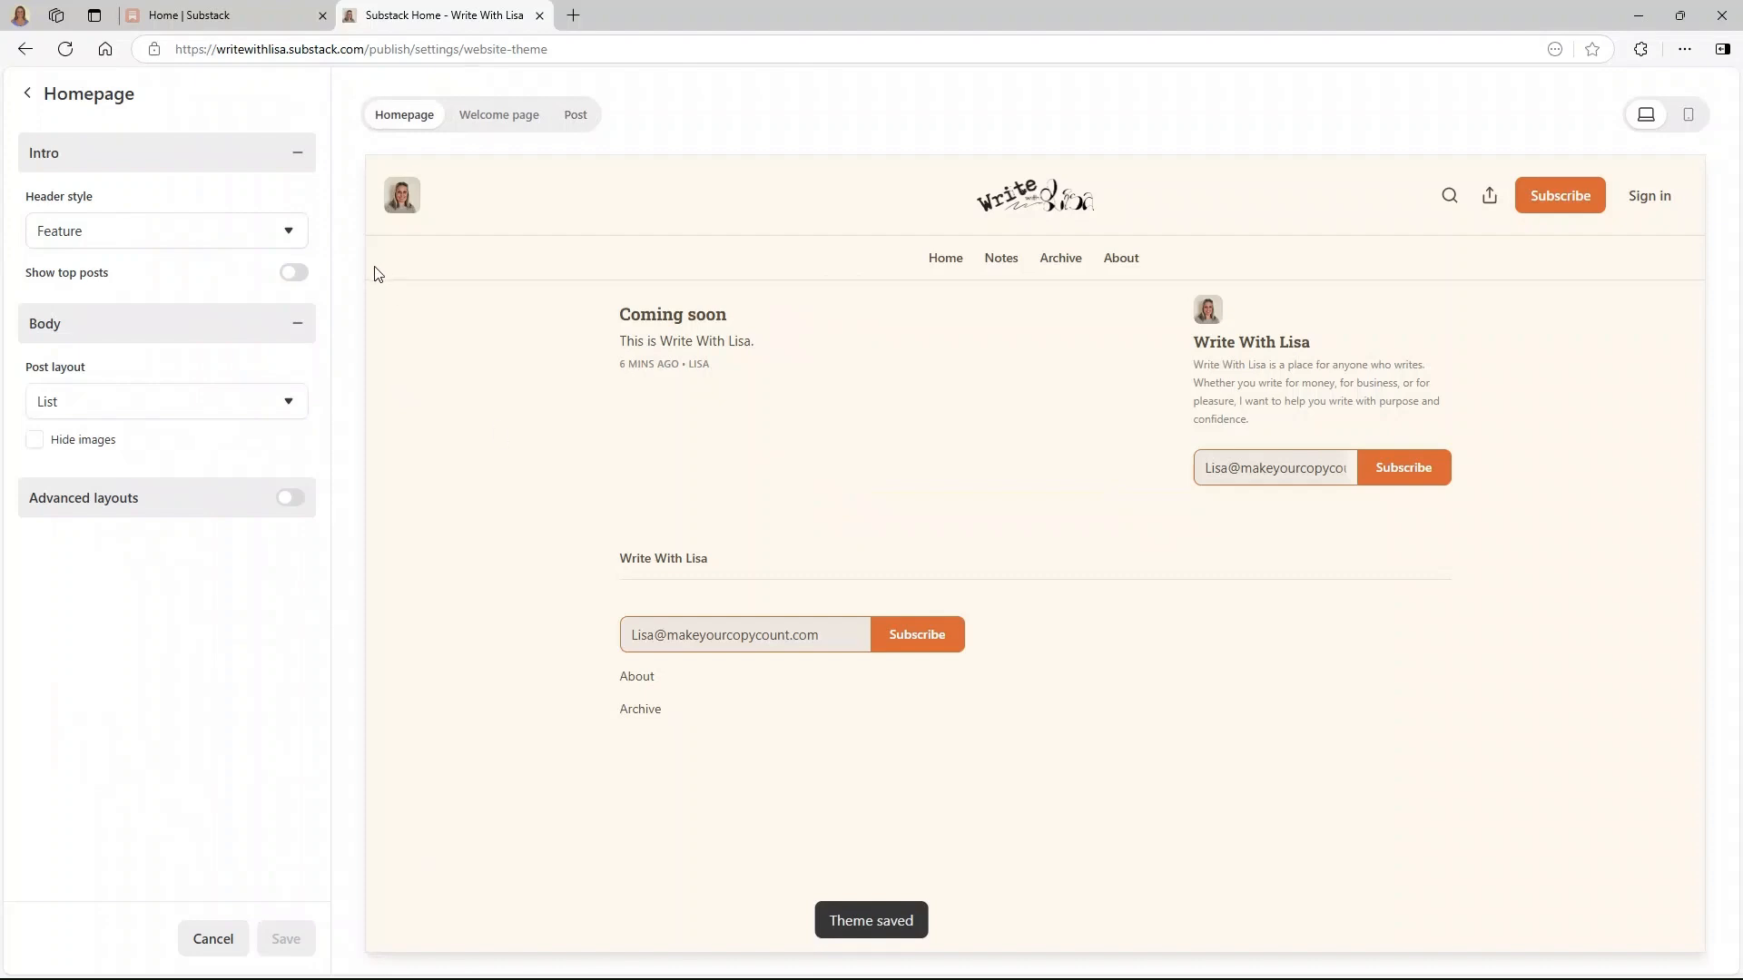
- Try the Newspaper header style, revert to Feature, and go back to the main theme settings
{"action": "left_click", "coordinate": [264, 238]}
{"action": "left_click", "coordinate": [171, 287]}
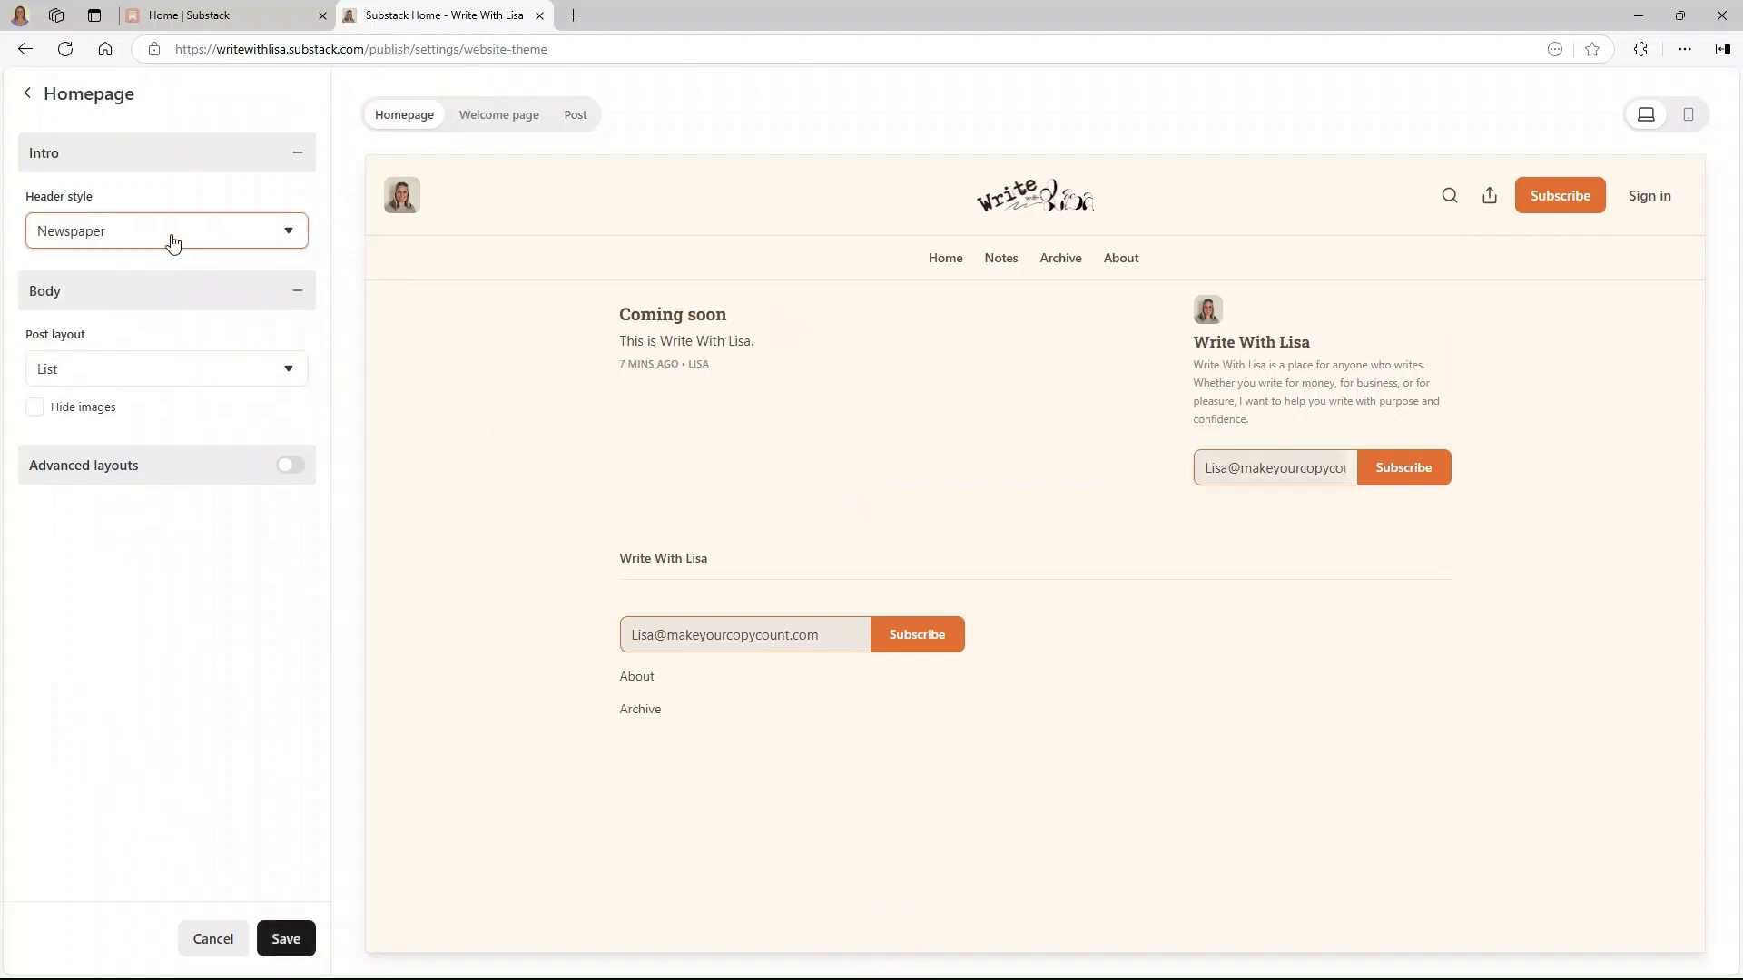
{"action": "left_click", "coordinate": [172, 239]}
{"action": "left_click", "coordinate": [146, 265]}
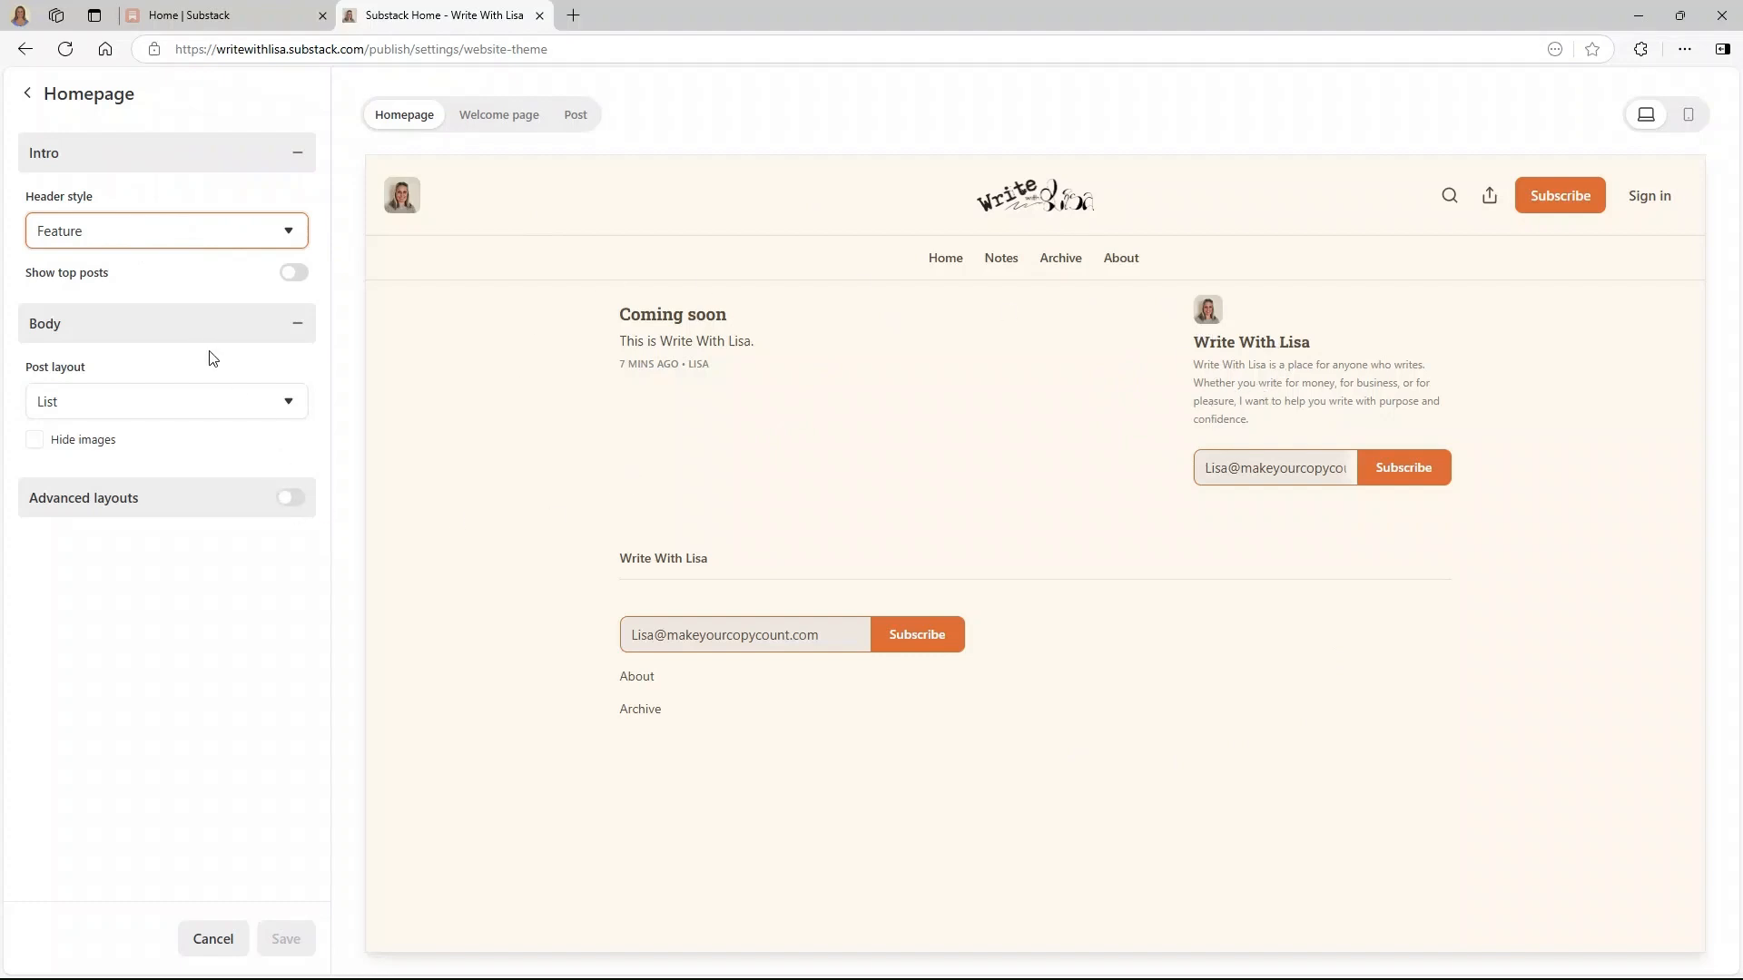
{"action": "left_click", "coordinate": [25, 93]}
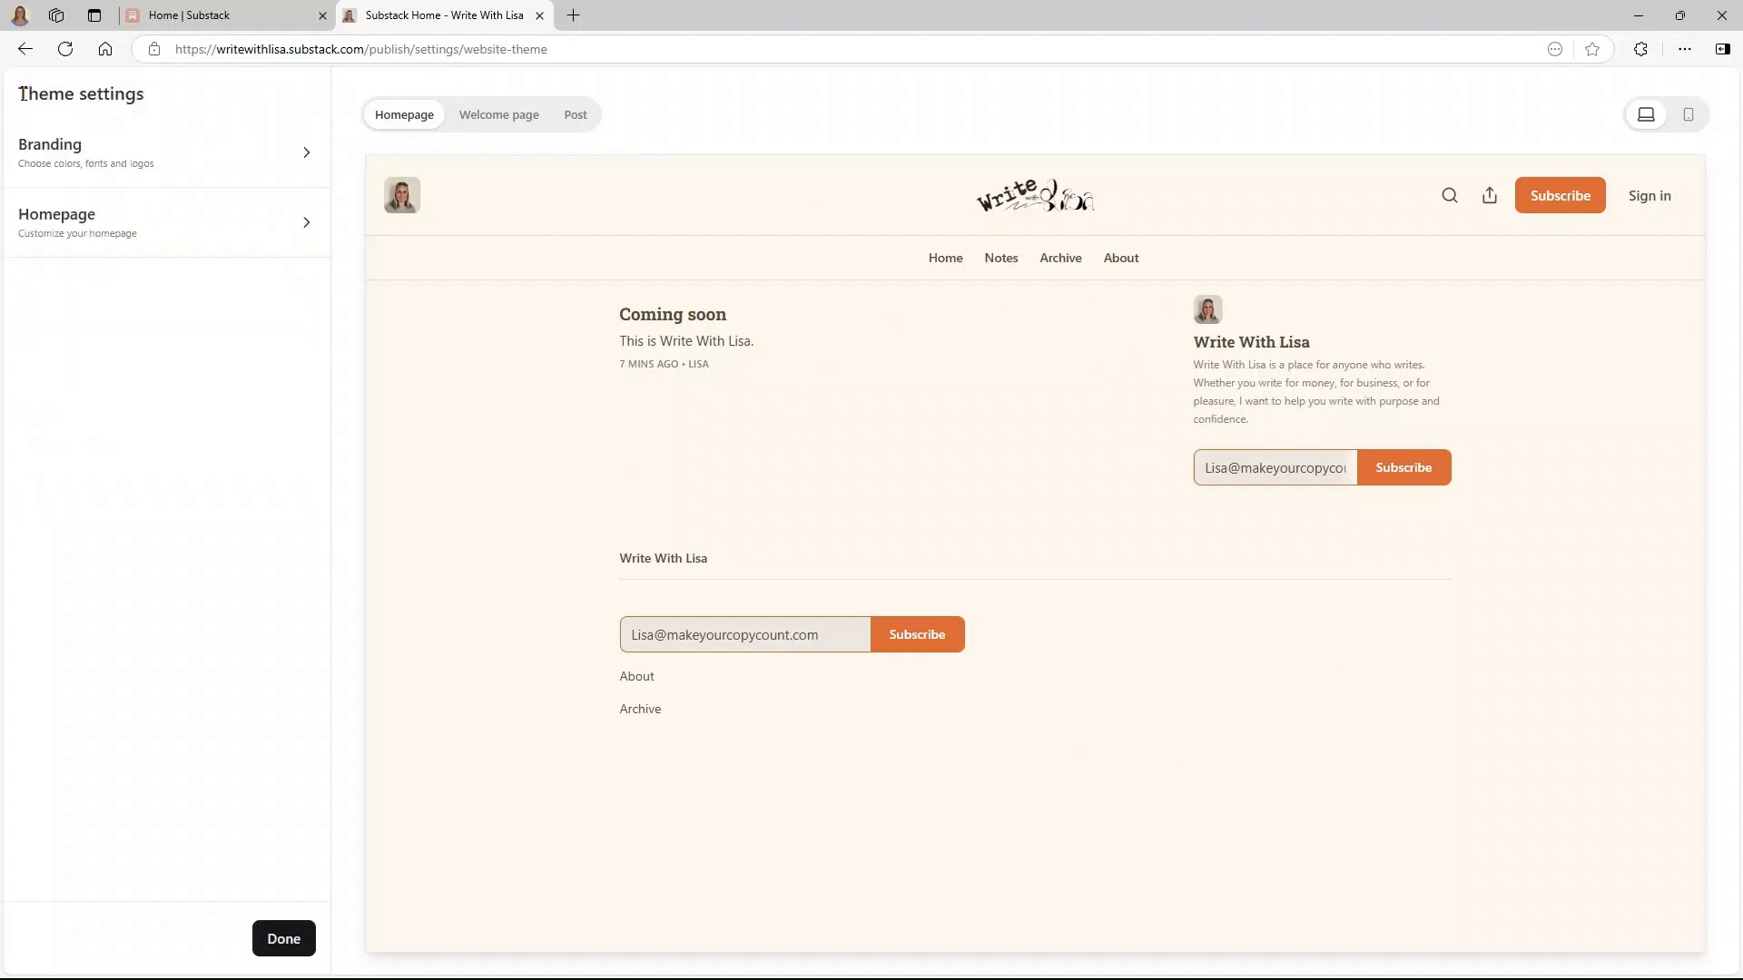
- Close the theme editor and view the homepage with its cream background and new fonts
{"action": "left_click", "coordinate": [272, 943]}
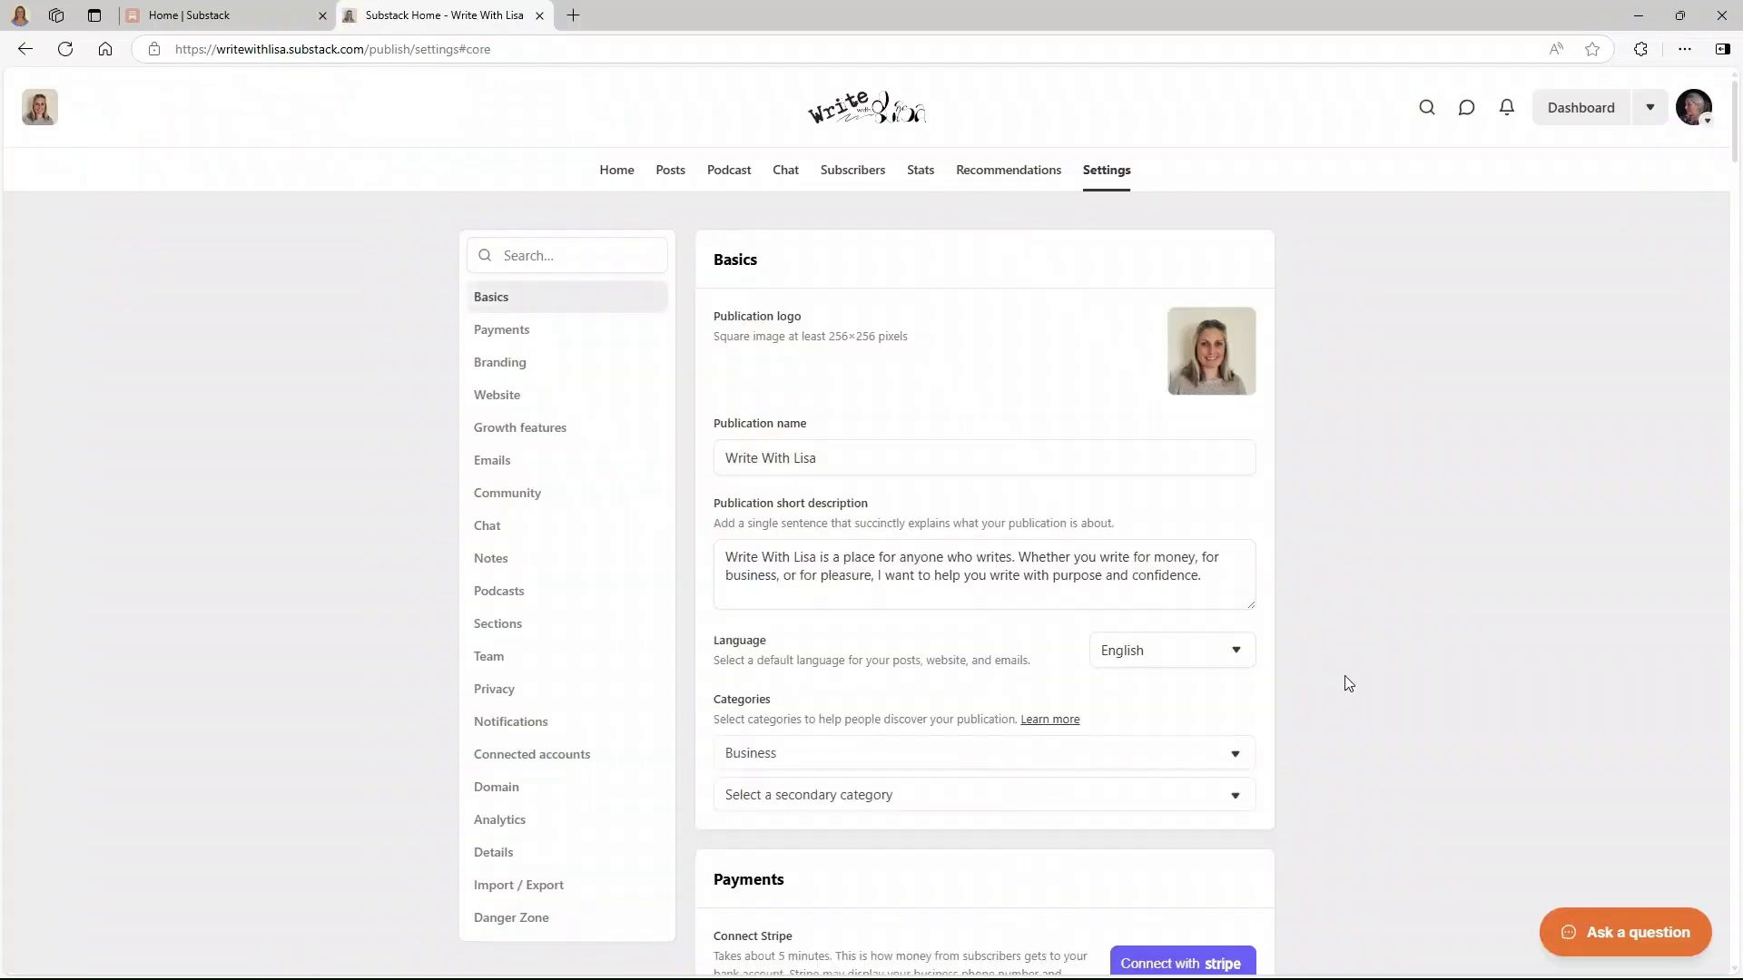
{"action": "scroll", "coordinate": [1325, 689], "scroll_direction": "down", "scroll_amount": 10}
{"action": "scroll", "coordinate": [1323, 683], "scroll_direction": "down", "scroll_amount": 1}
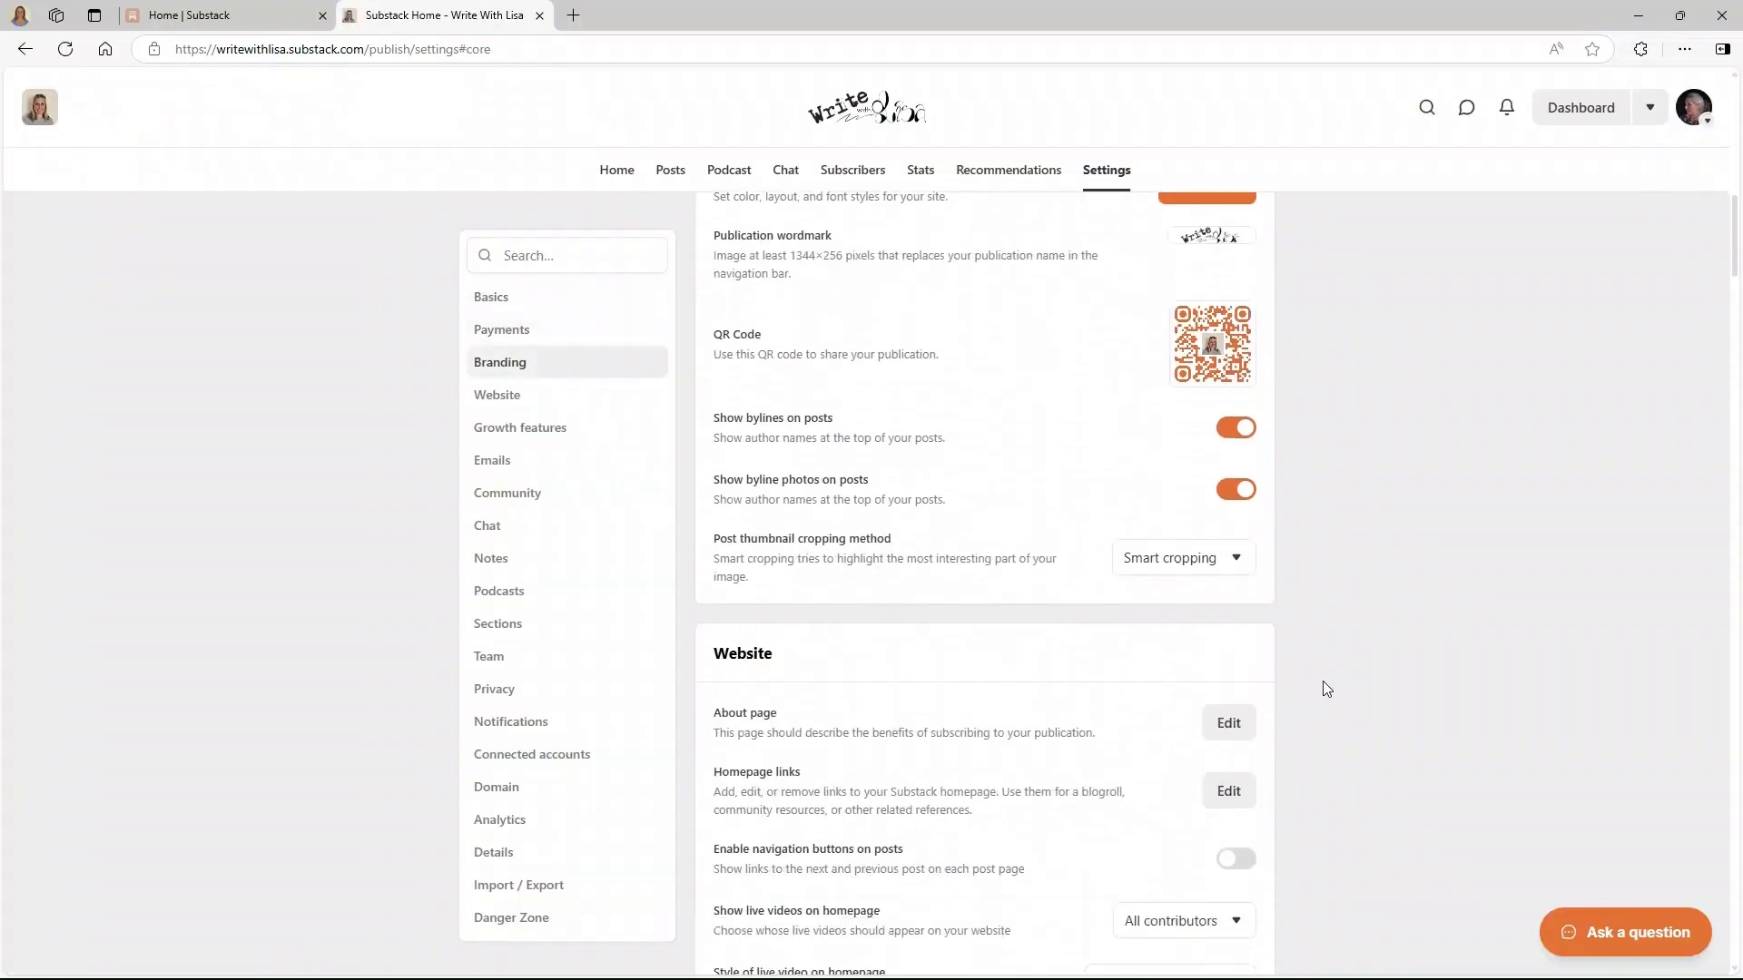
{"action": "scroll", "coordinate": [1323, 684], "scroll_direction": "up", "scroll_amount": 2}
{"action": "scroll", "coordinate": [1324, 683], "scroll_direction": "down", "scroll_amount": 1}
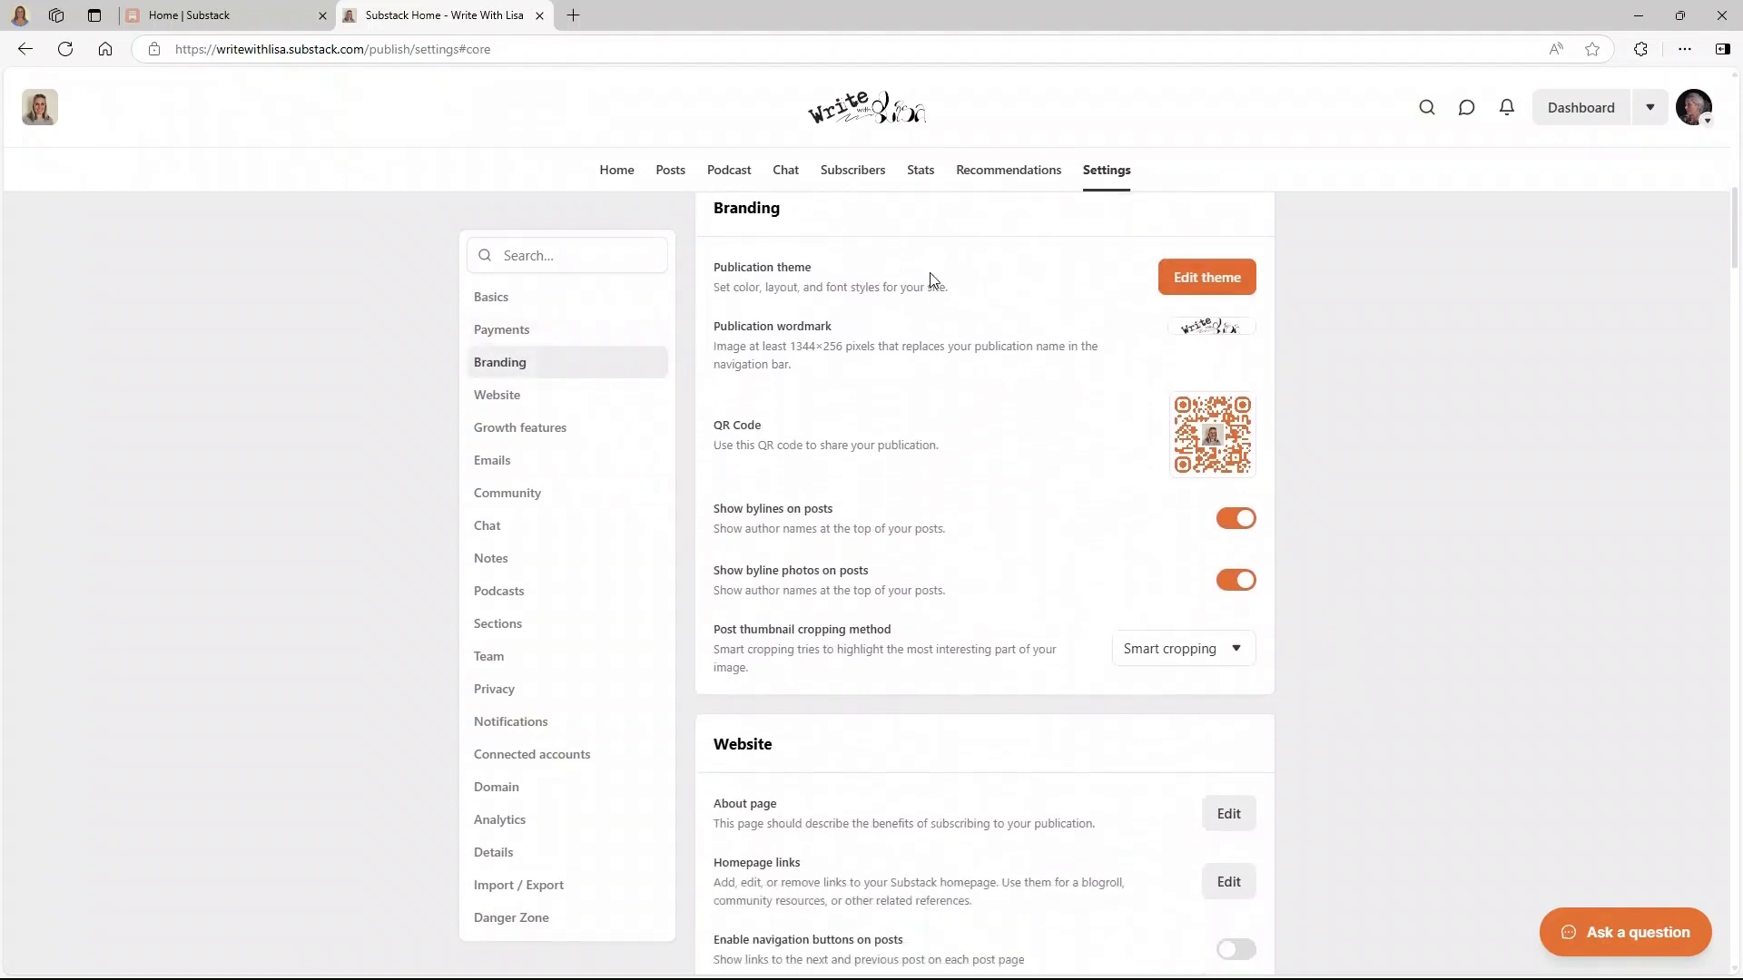
{"action": "mouse_move", "coordinate": [1200, 420]}
{"action": "scroll", "coordinate": [926, 527], "scroll_direction": "down", "scroll_amount": 5}
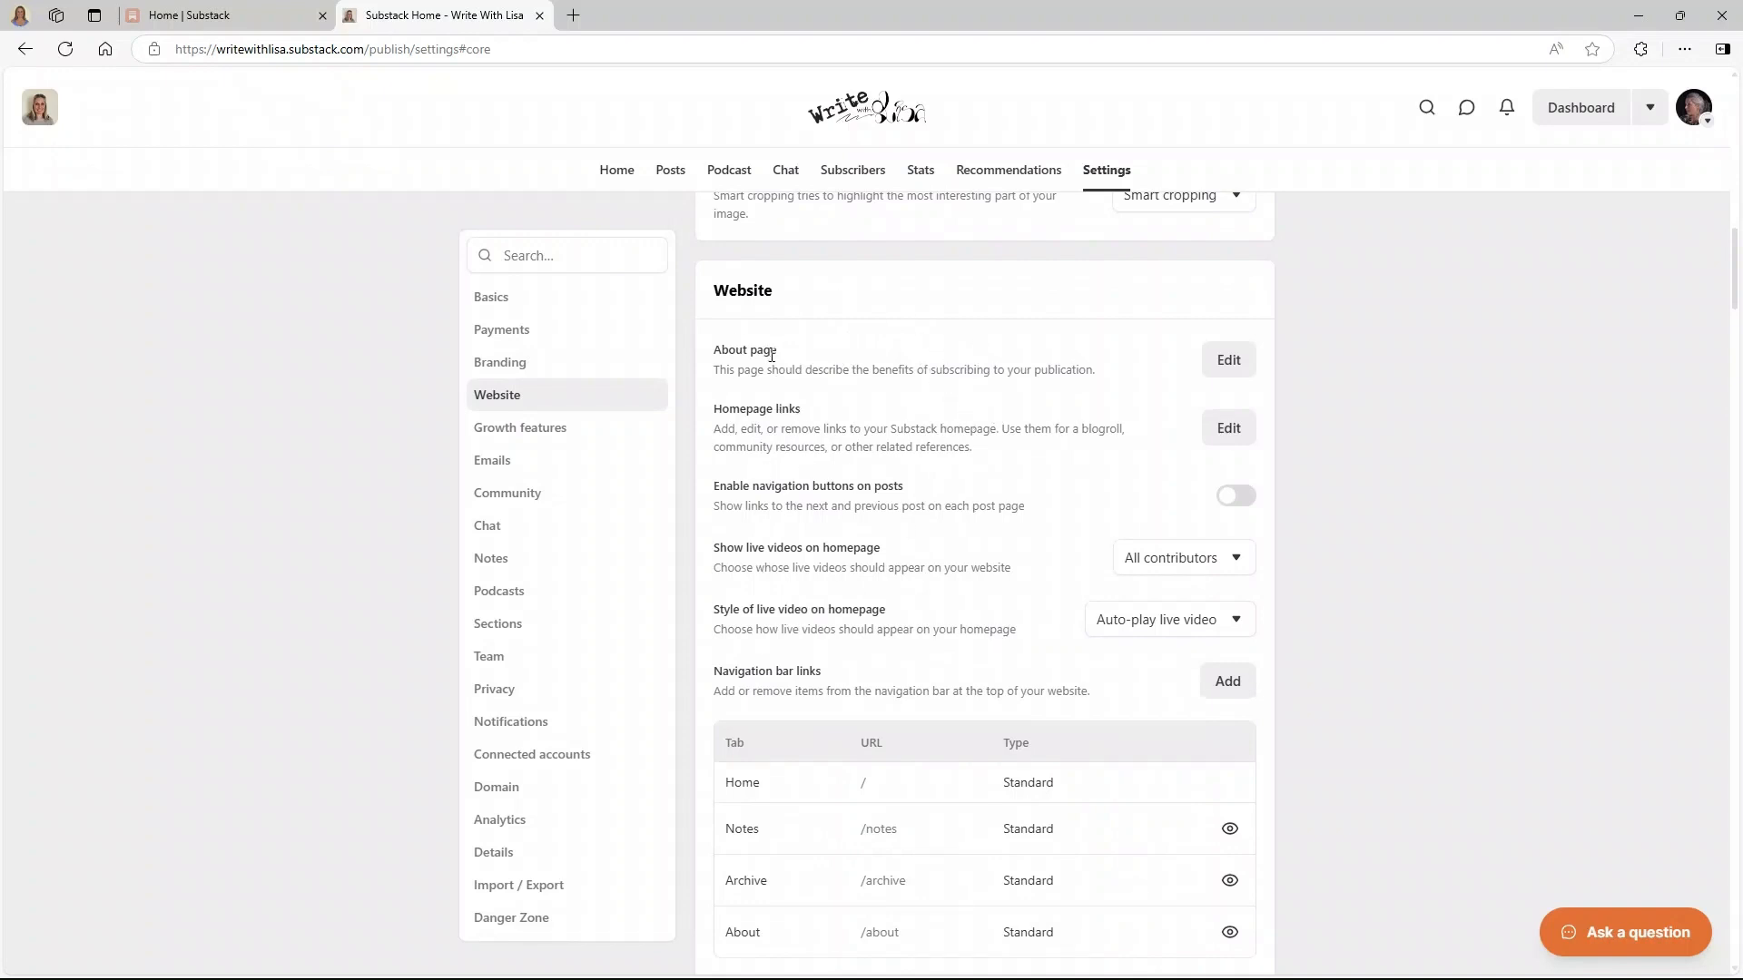
{"action": "left_click", "coordinate": [873, 120]}
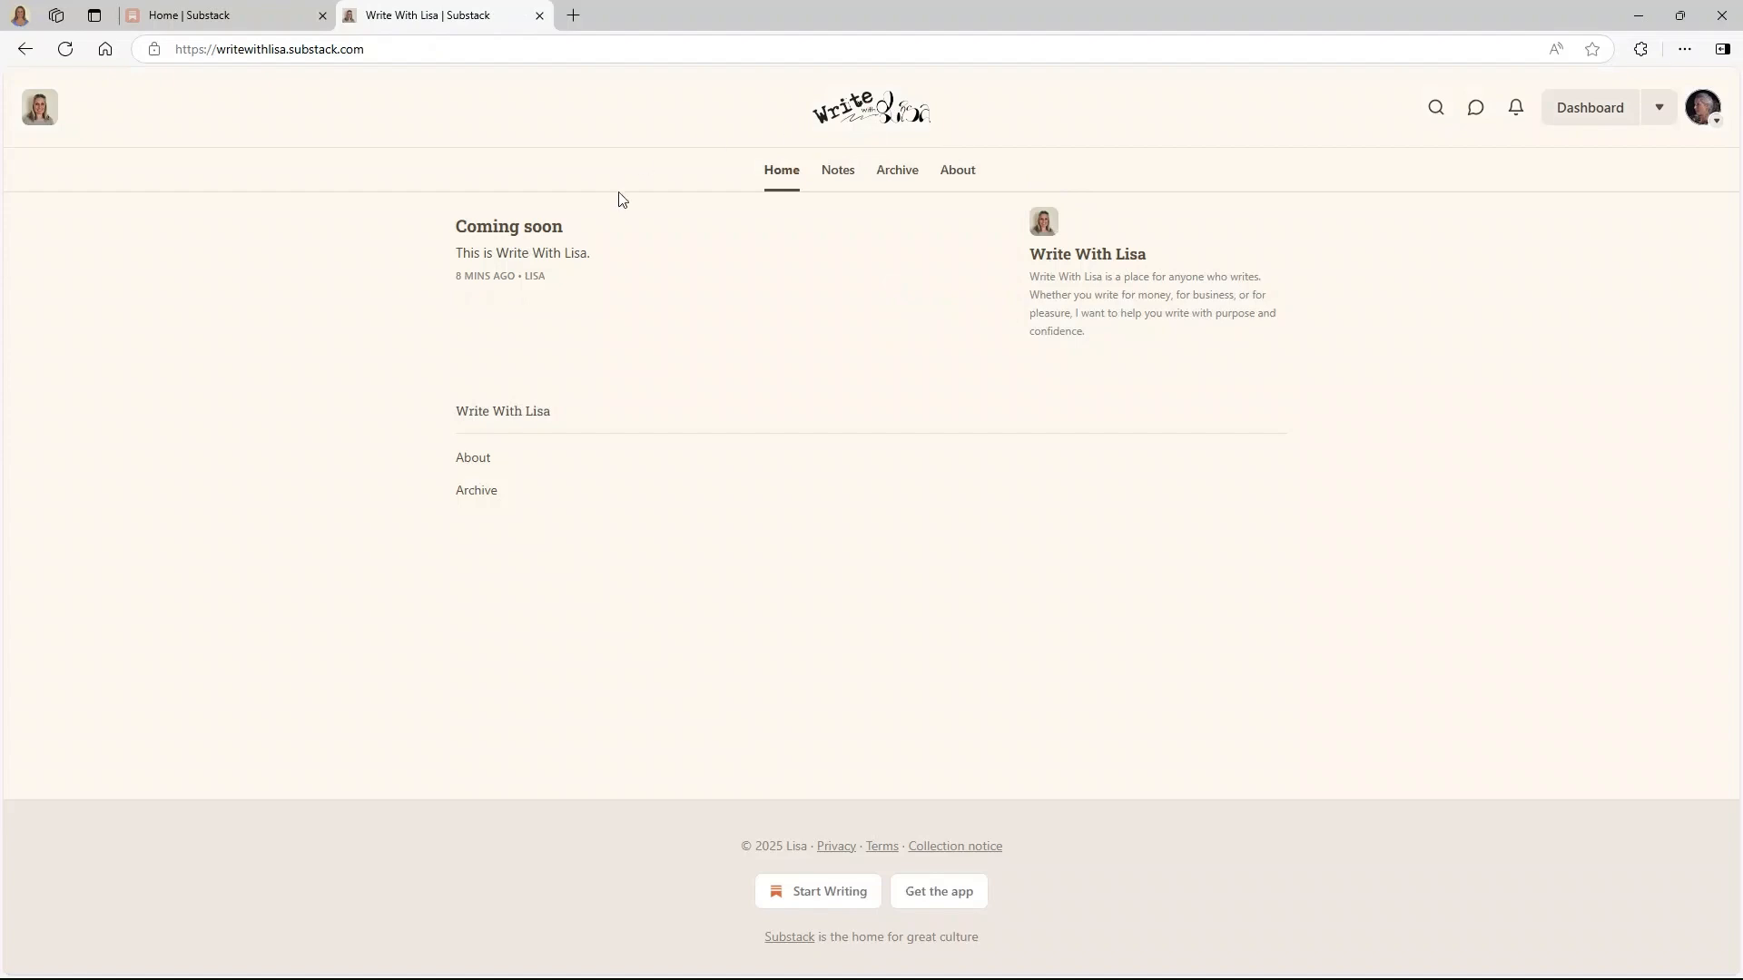
- View the About page, then open Write With Lisa settings and edit the About page
{"action": "left_click", "coordinate": [959, 174]}
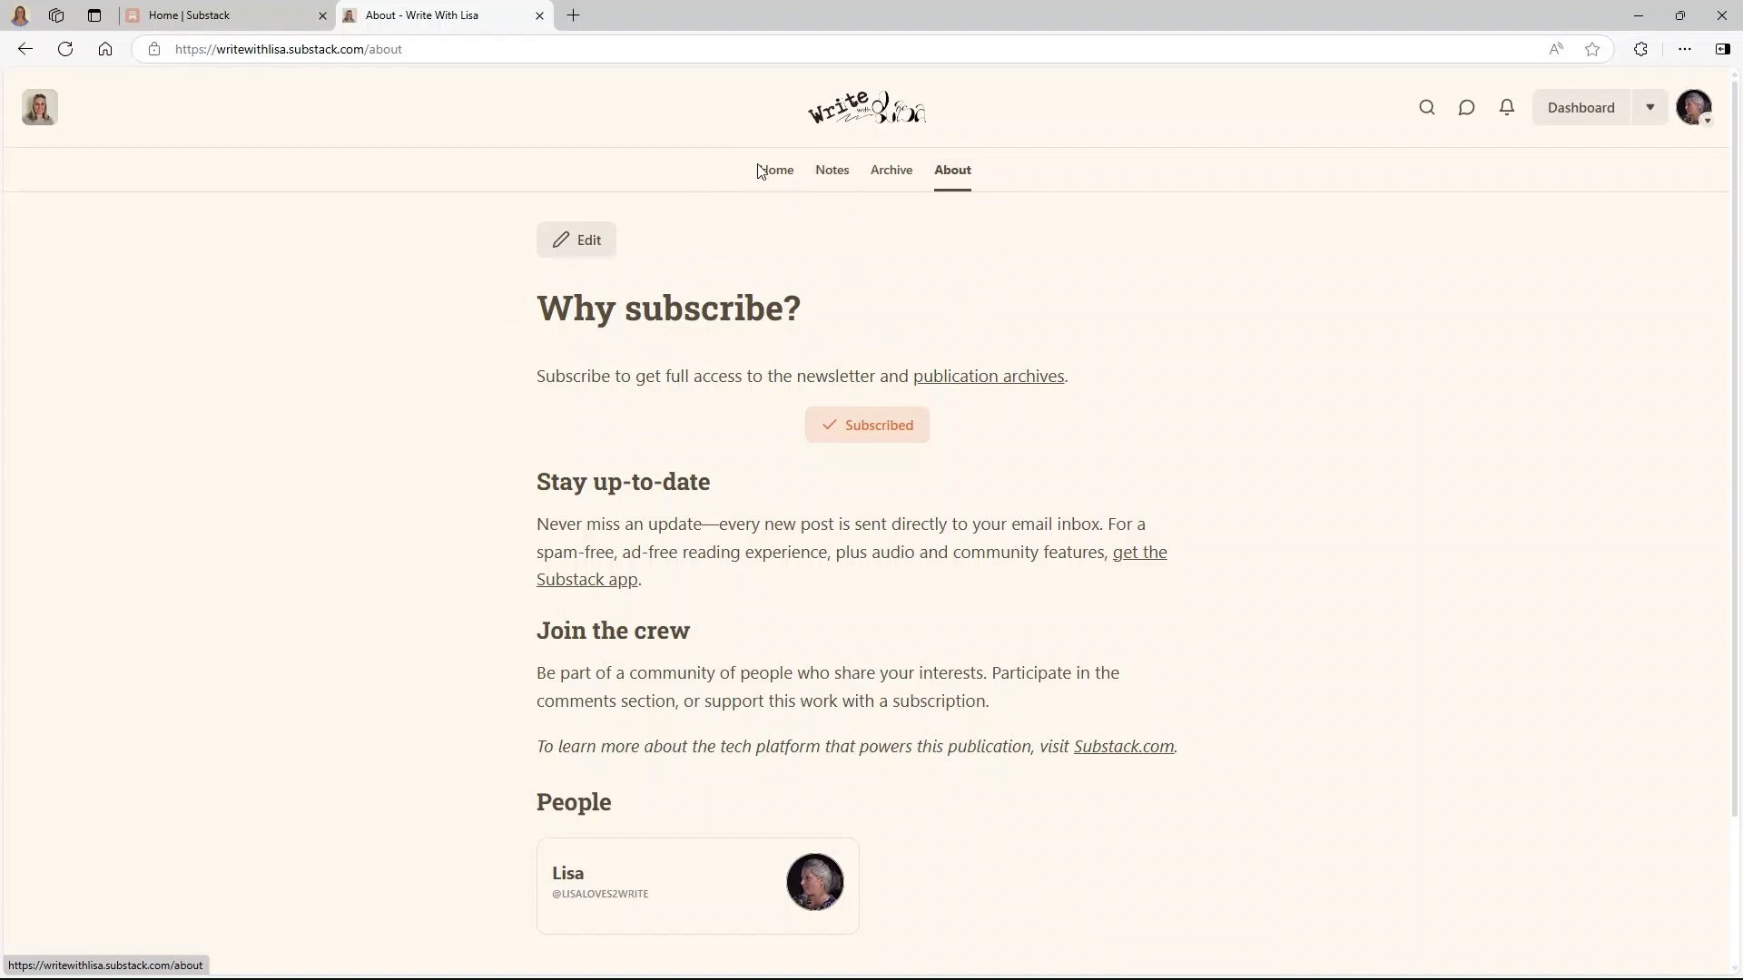
{"action": "left_click", "coordinate": [1650, 107]}
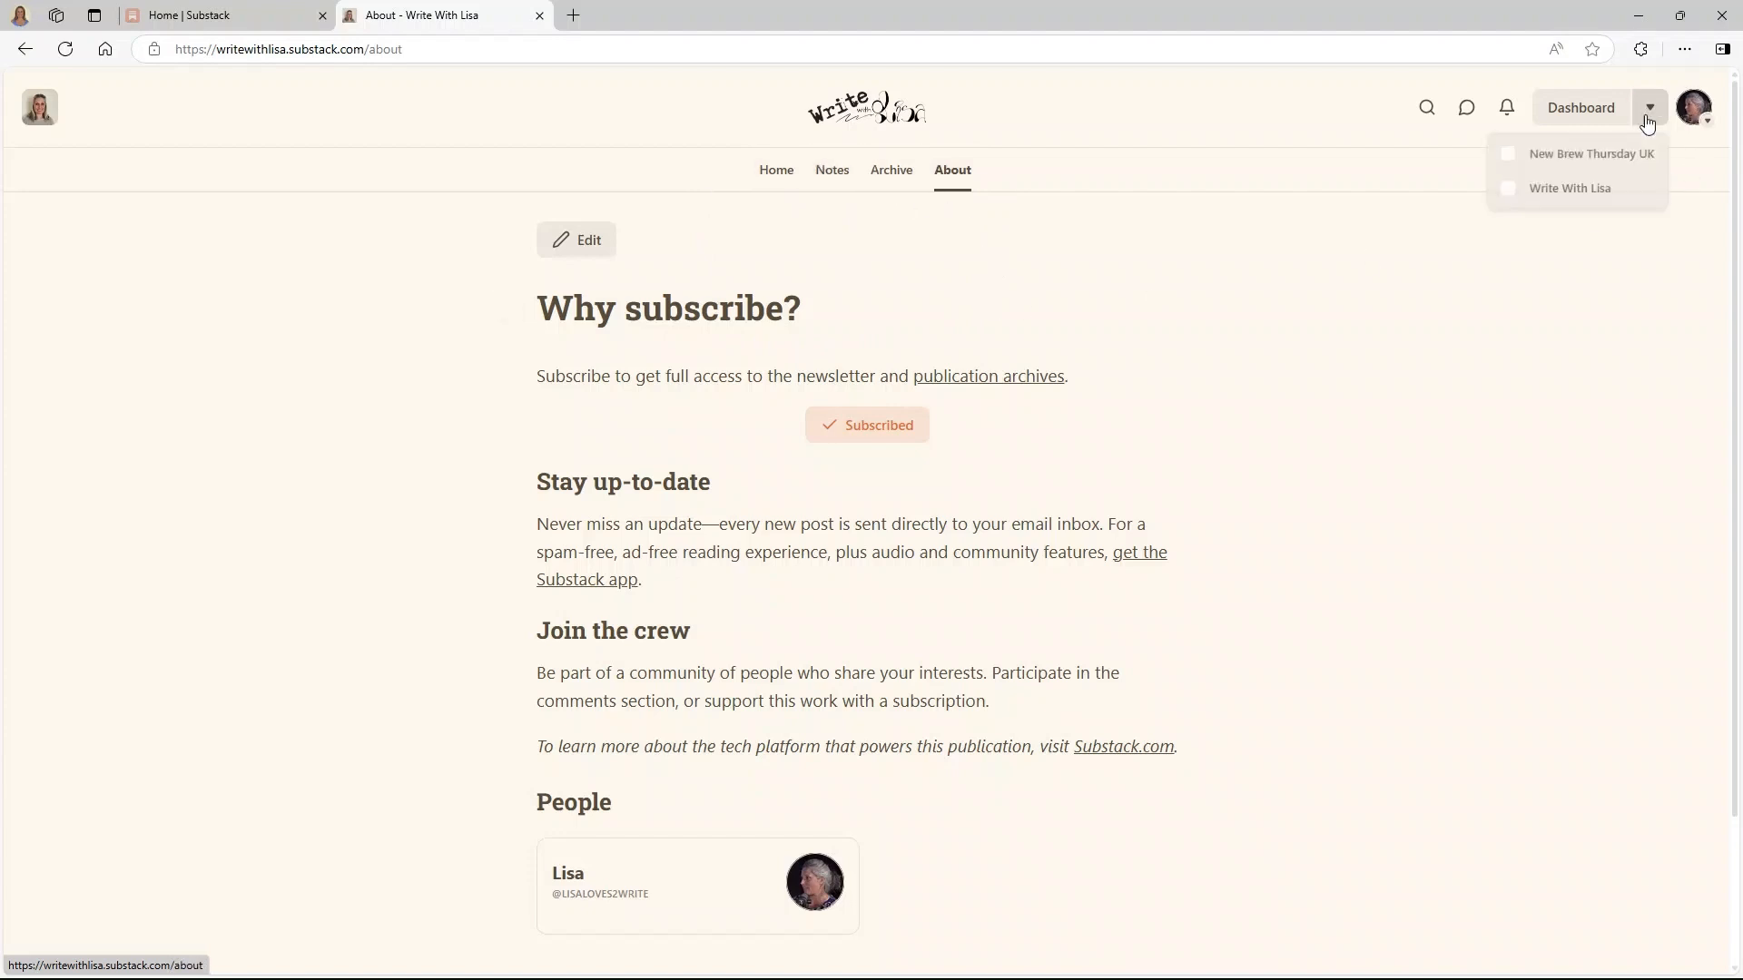
{"action": "left_click", "coordinate": [1580, 187]}
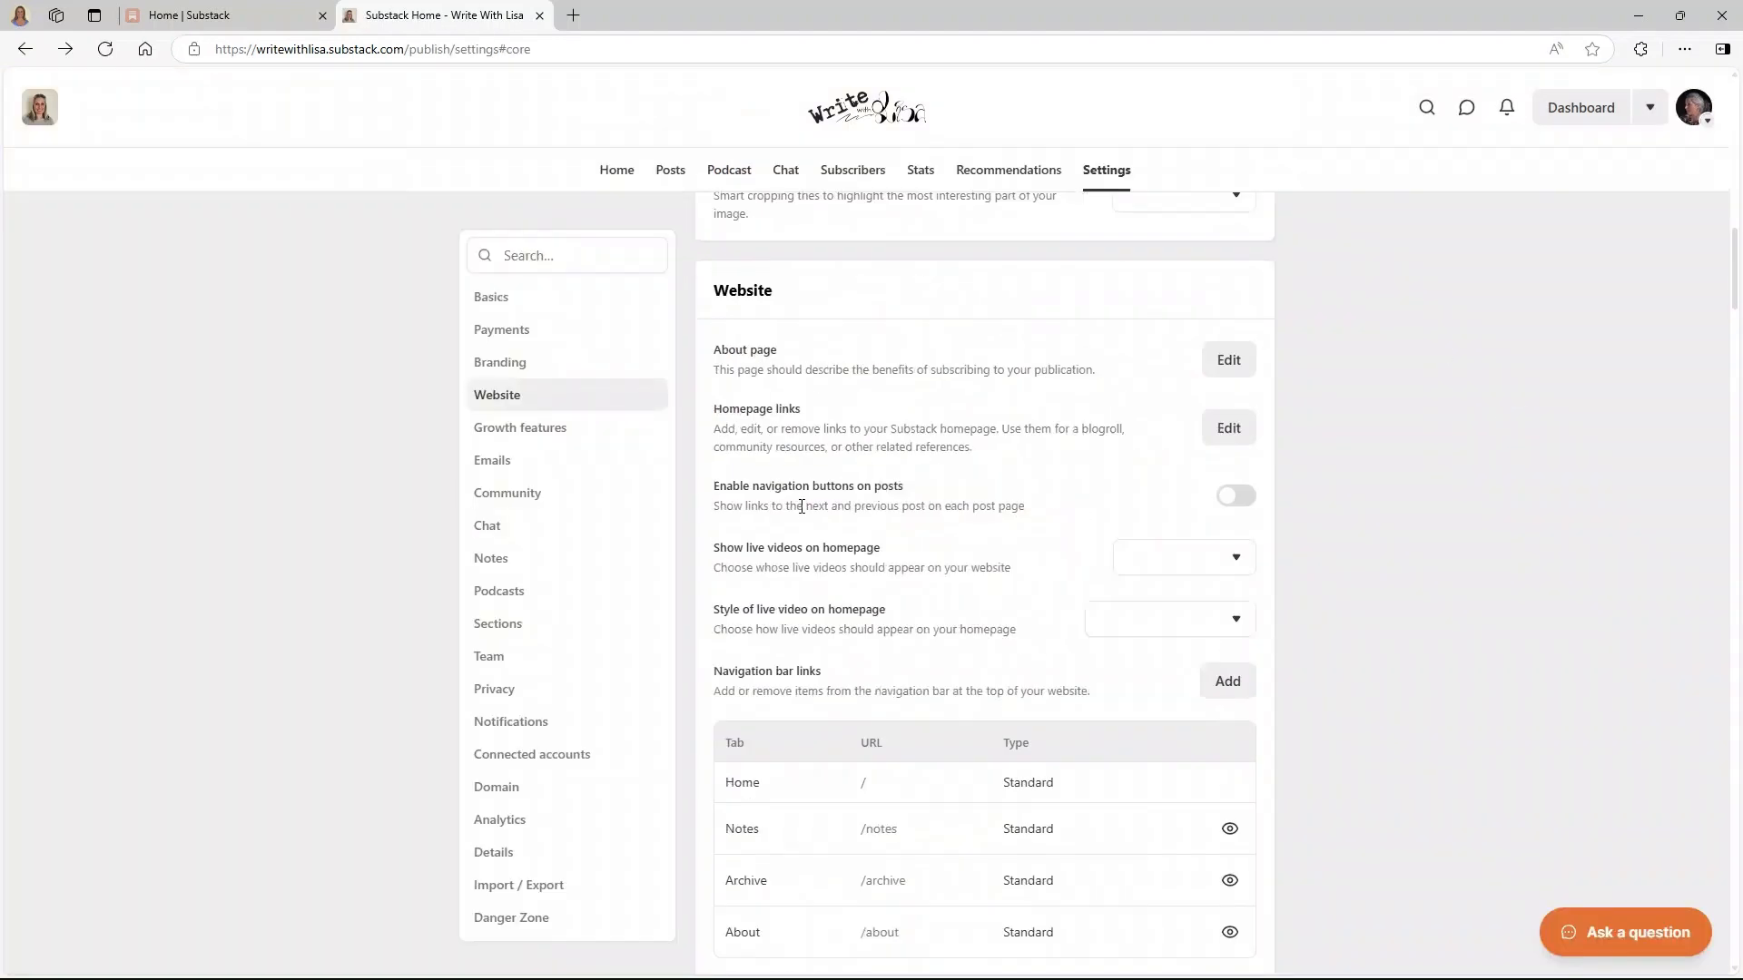
{"action": "left_click", "coordinate": [1228, 360]}
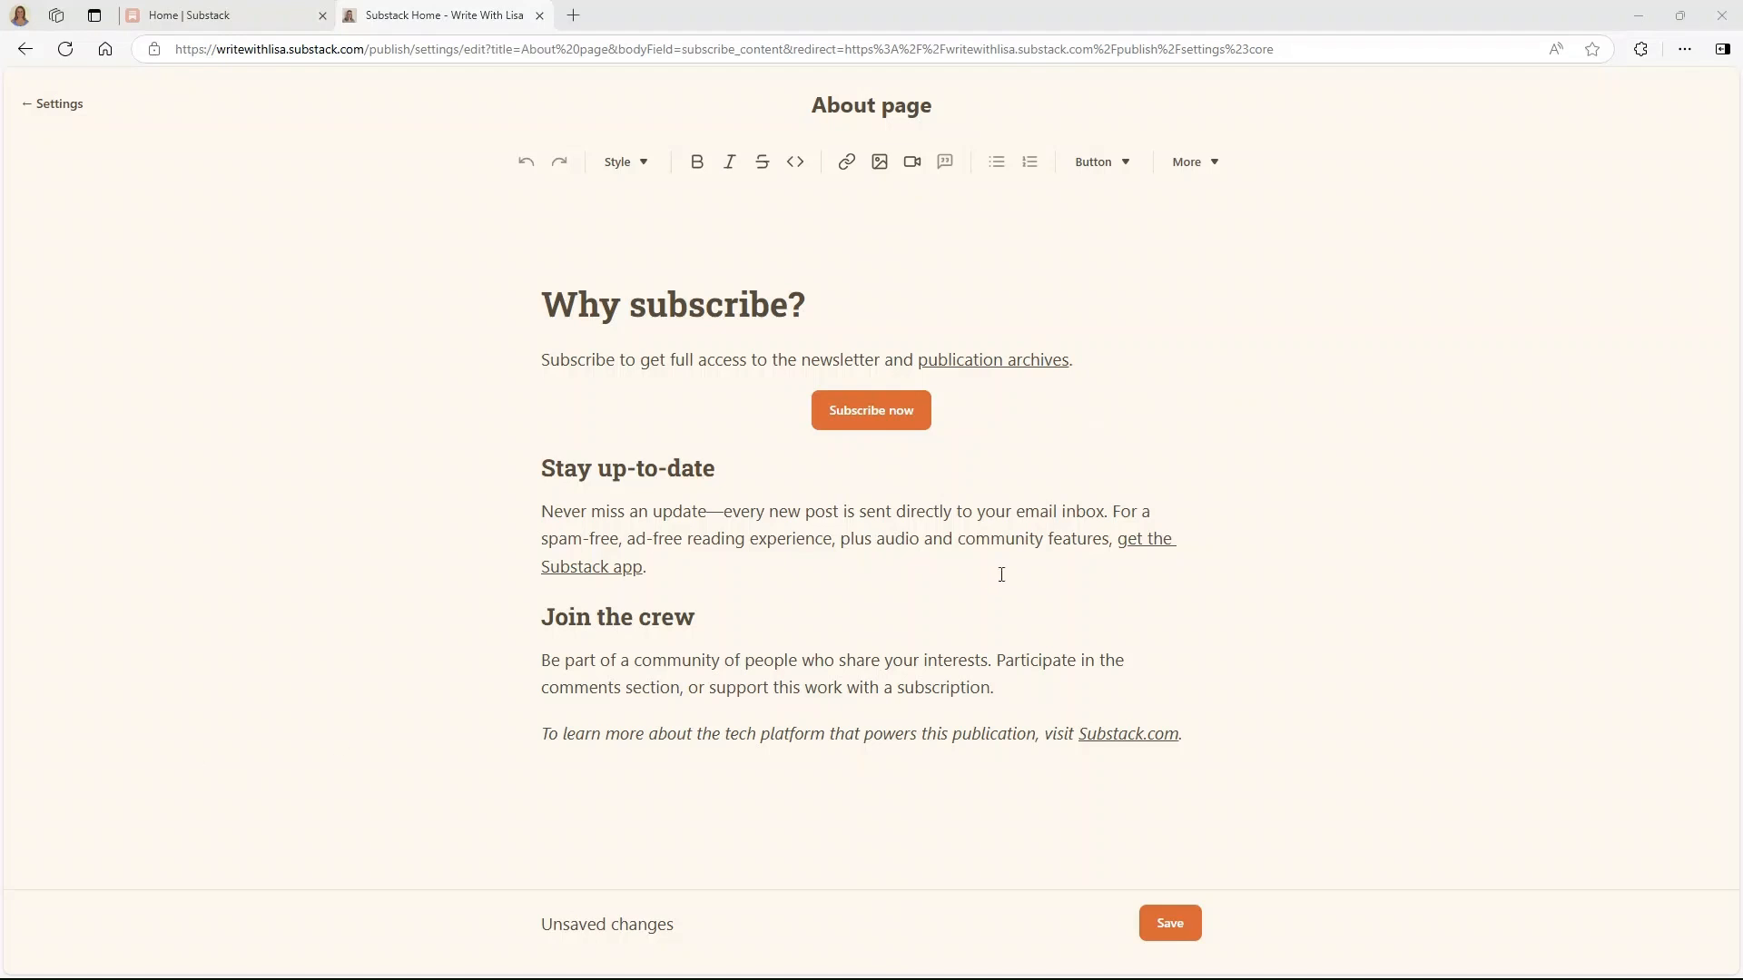
- Replace the default 'Why subscribe?' heading and paragraph with the pasted writing bio
{"action": "left_click", "coordinate": [1027, 444]}
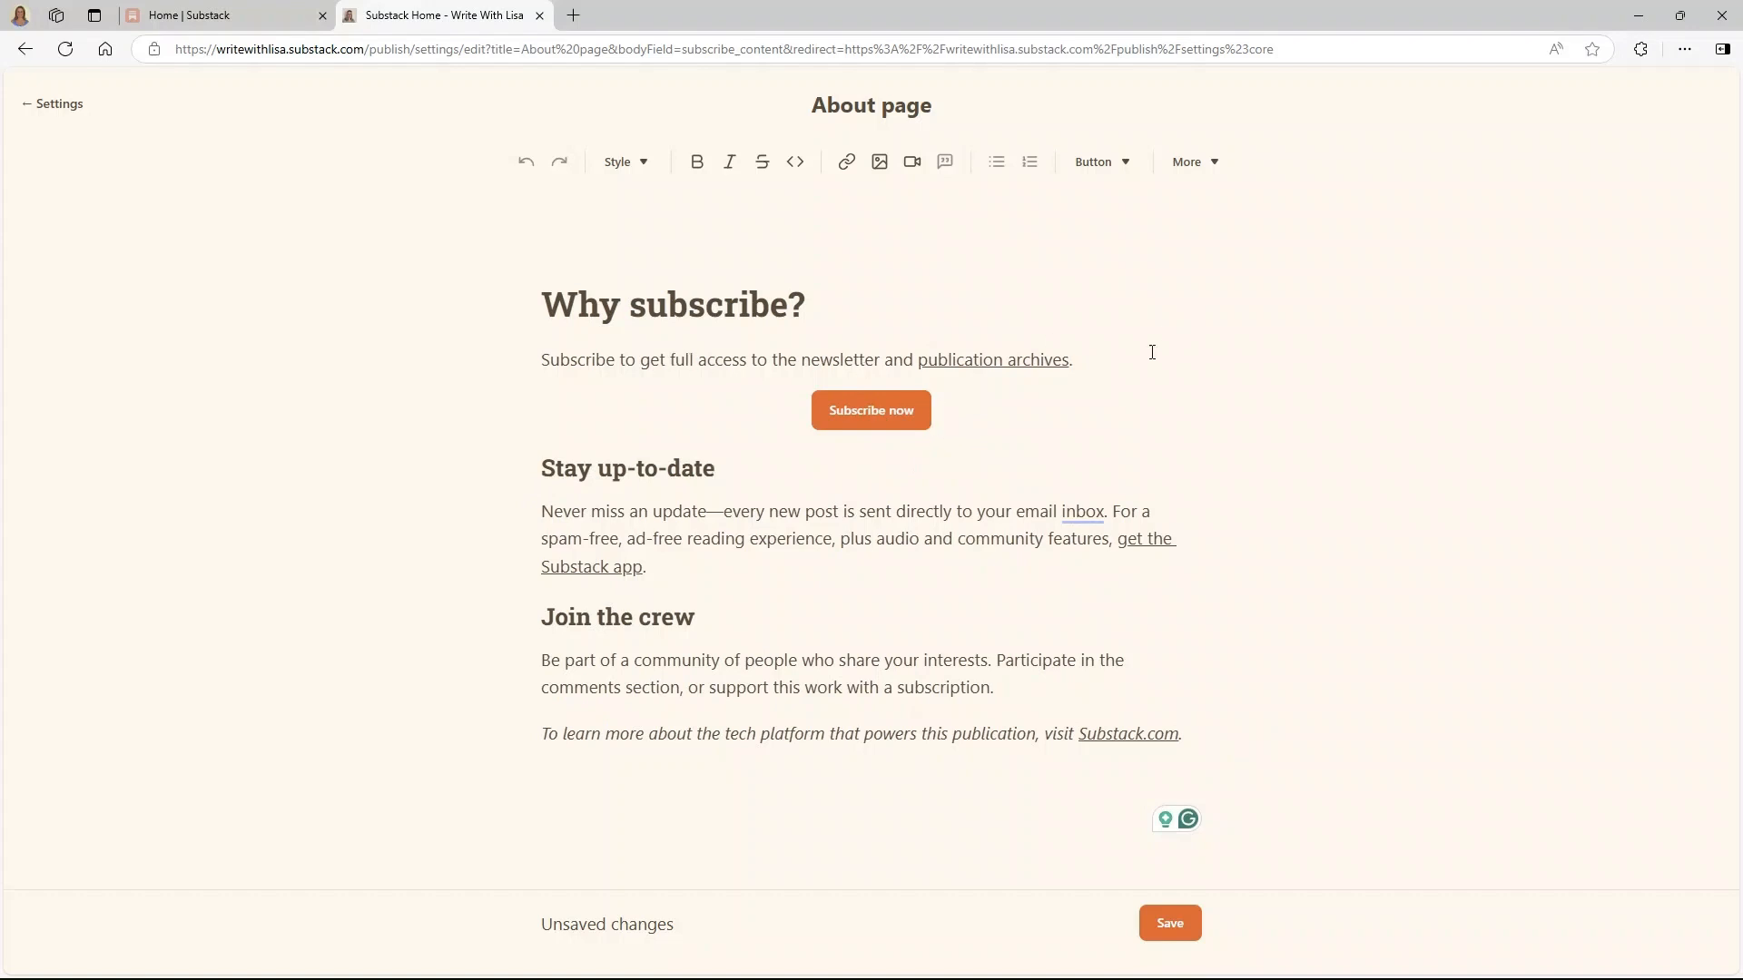
{"action": "left_click_drag", "start_coordinate": [1152, 352], "coordinate": [542, 305]}
{"action": "right_click", "coordinate": [679, 300]}
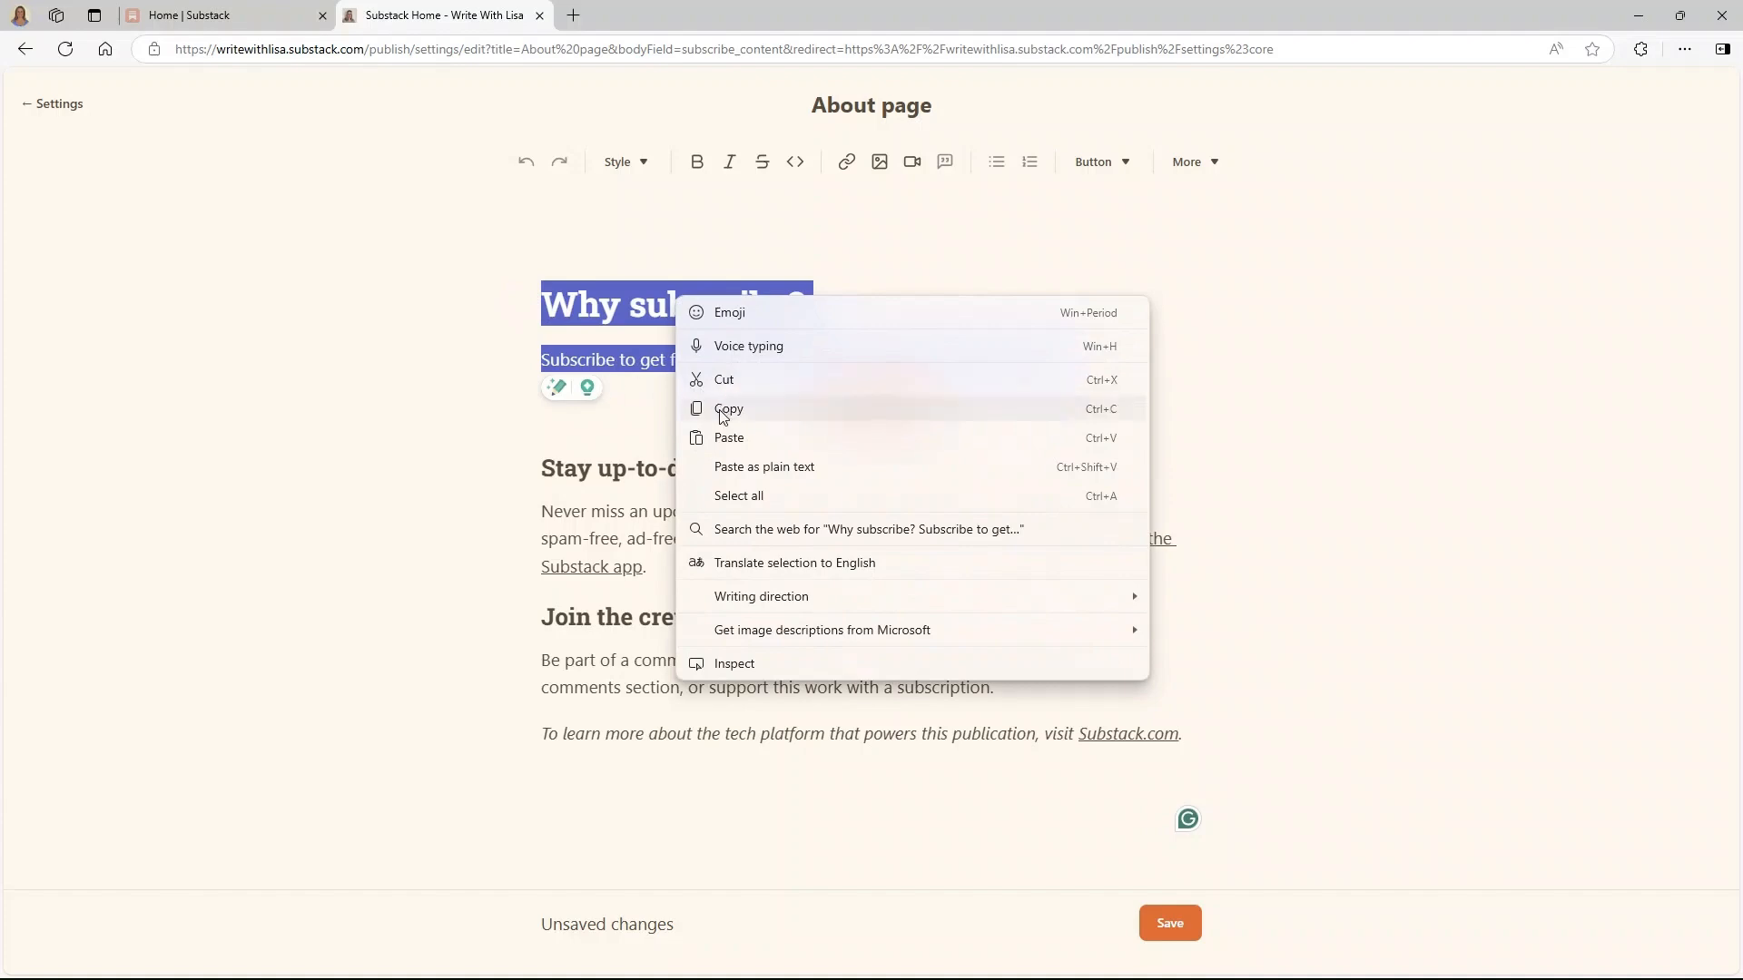
{"action": "left_click", "coordinate": [729, 438]}
{"action": "scroll", "coordinate": [816, 569], "scroll_direction": "up", "scroll_amount": 3}
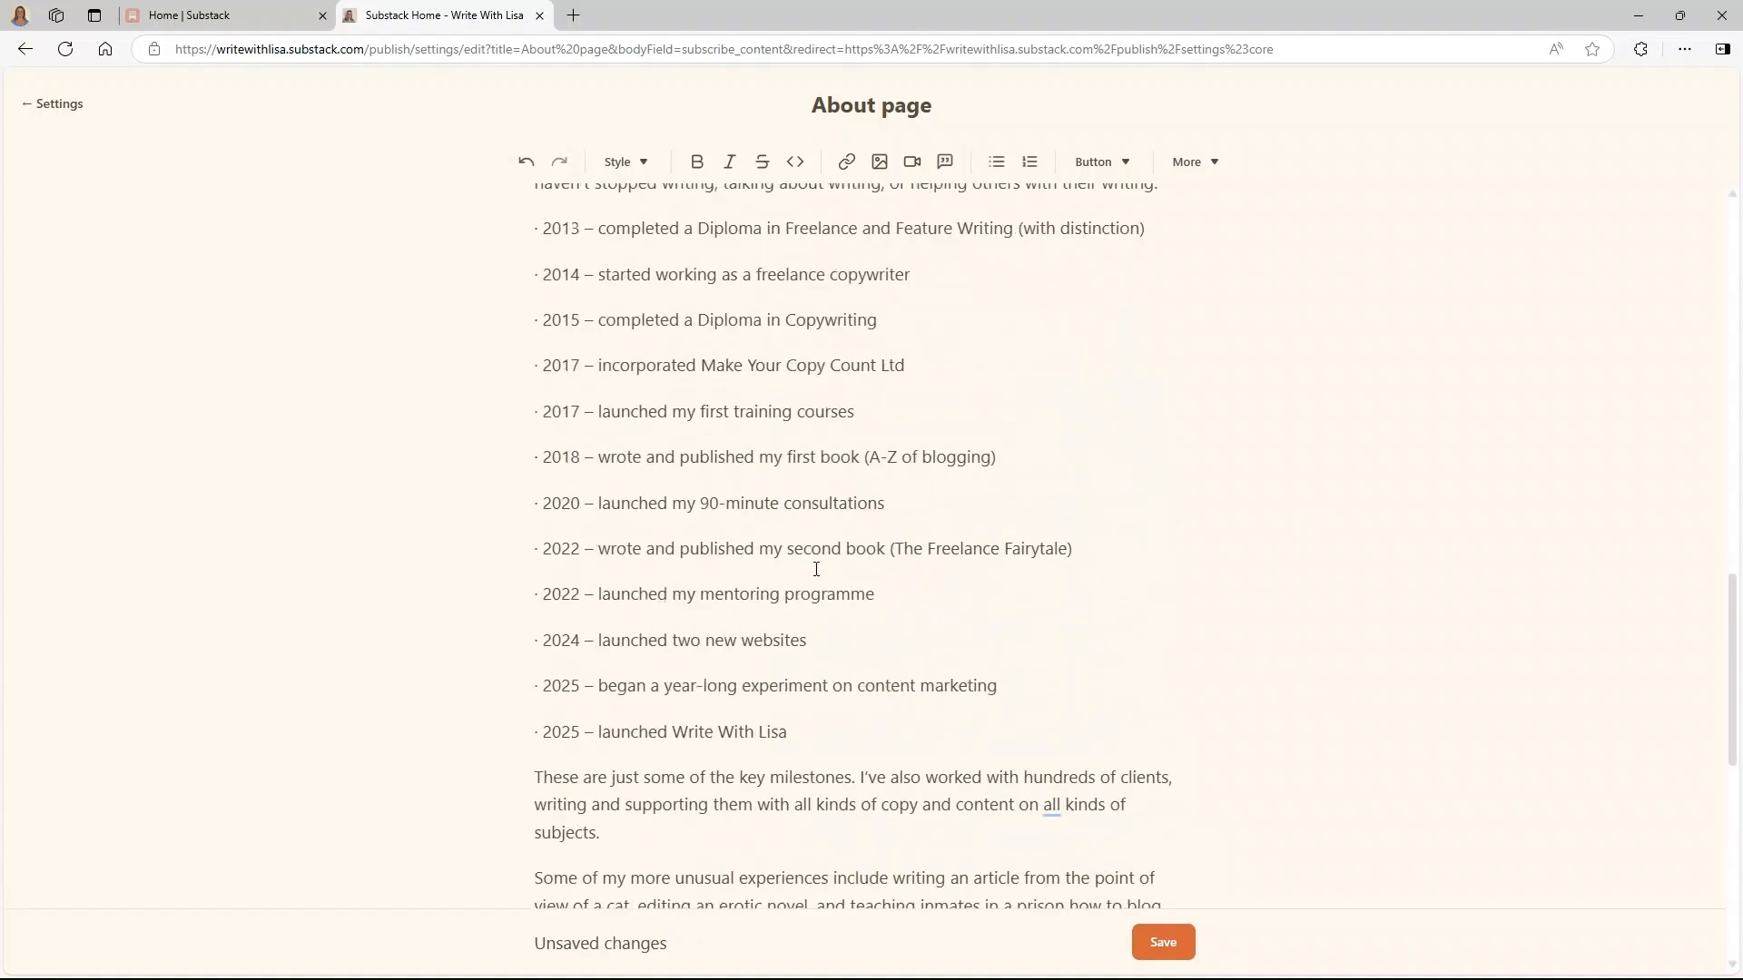
{"action": "scroll", "coordinate": [816, 569], "scroll_direction": "up", "scroll_amount": 10}
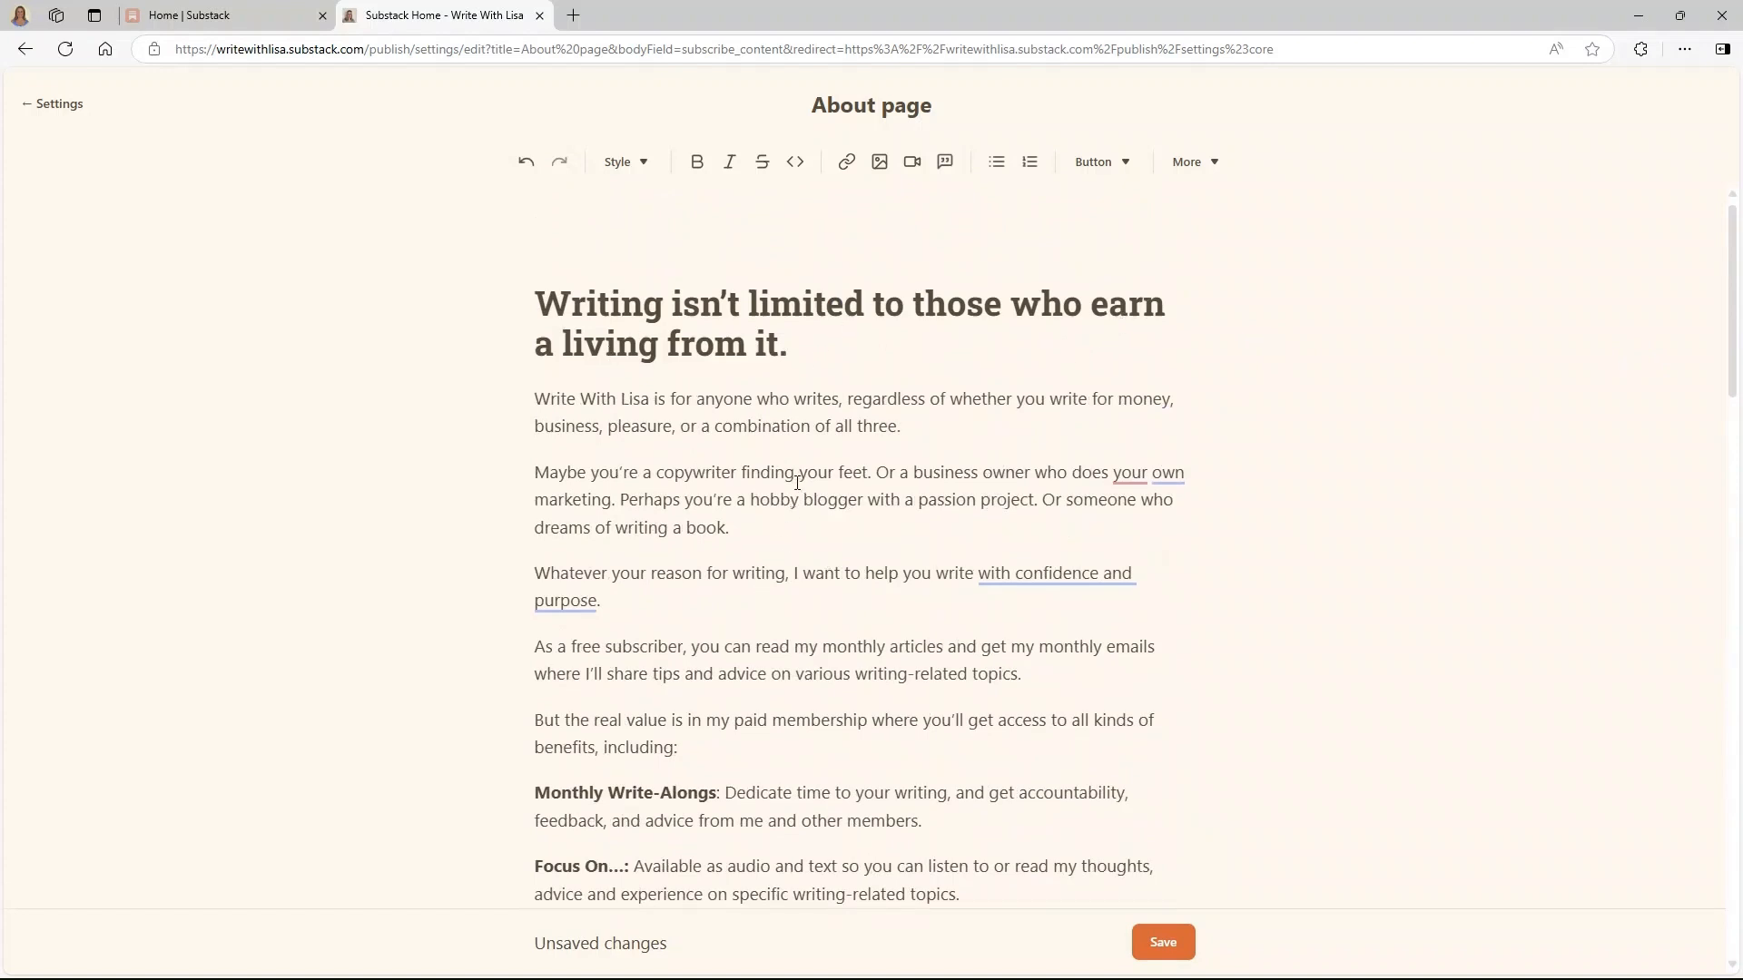
{"action": "scroll", "coordinate": [777, 567], "scroll_direction": "down", "scroll_amount": 1}
{"action": "scroll", "coordinate": [781, 509], "scroll_direction": "up", "scroll_amount": 1}
- Delete the --- line after the Founding members paragraph
{"action": "left_click", "coordinate": [707, 348]}
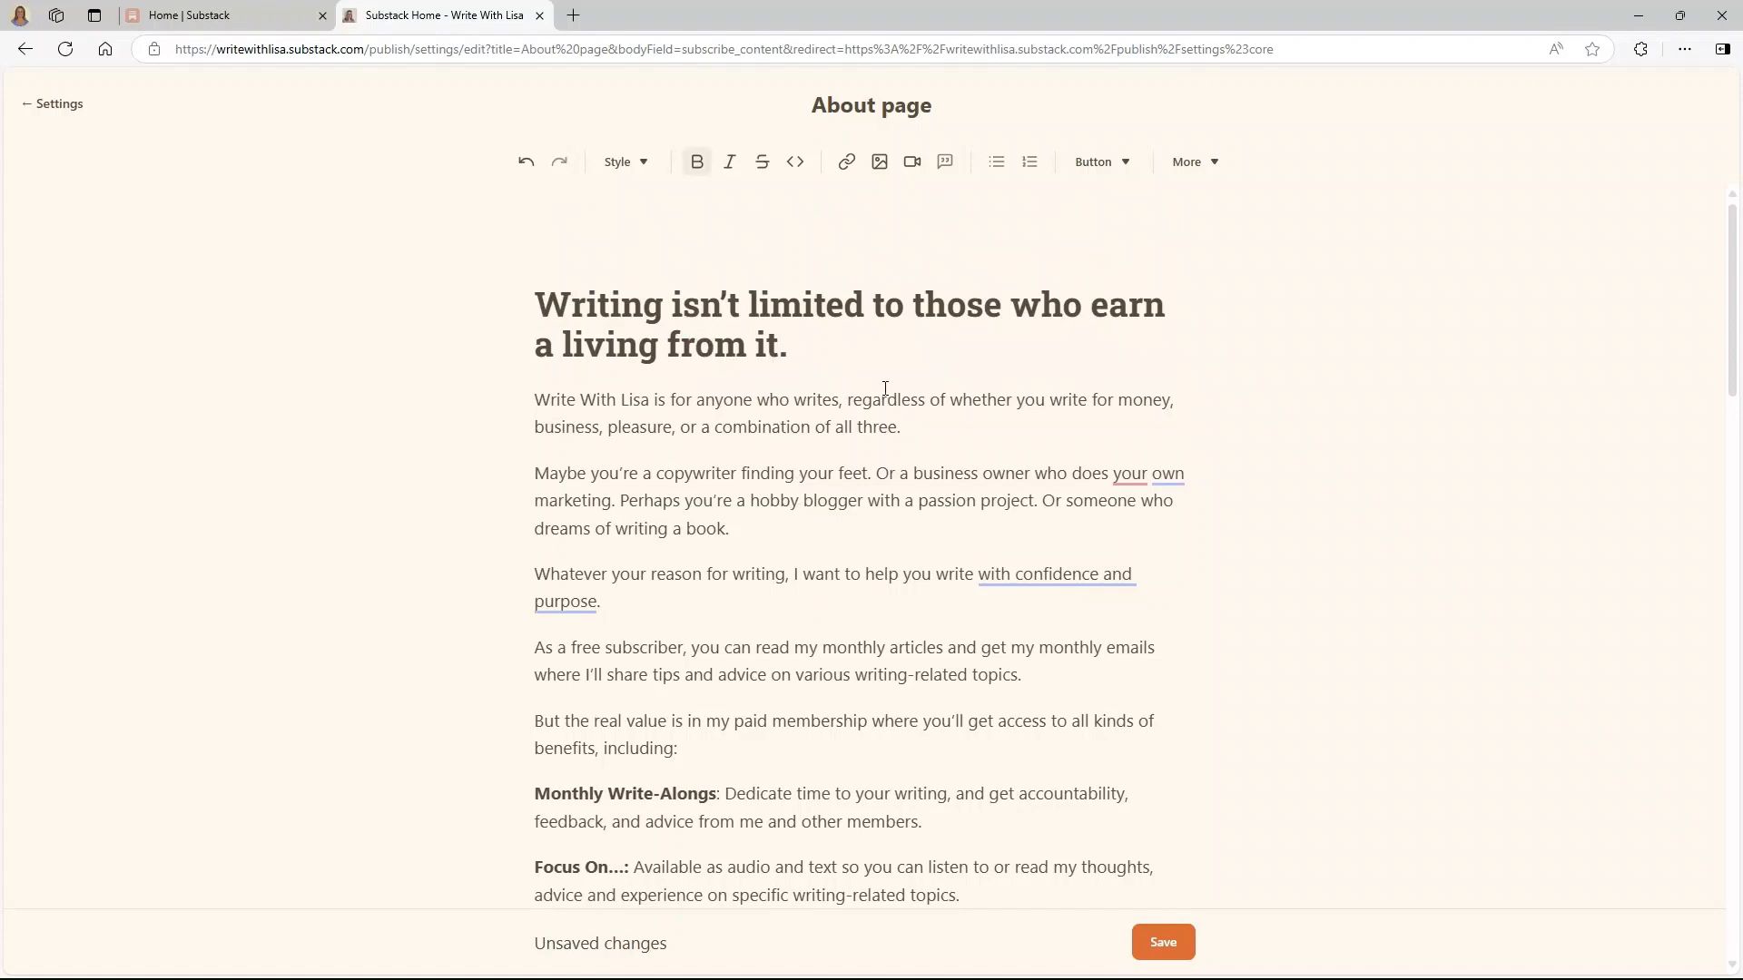
{"action": "scroll", "coordinate": [762, 497], "scroll_direction": "down", "scroll_amount": 10}
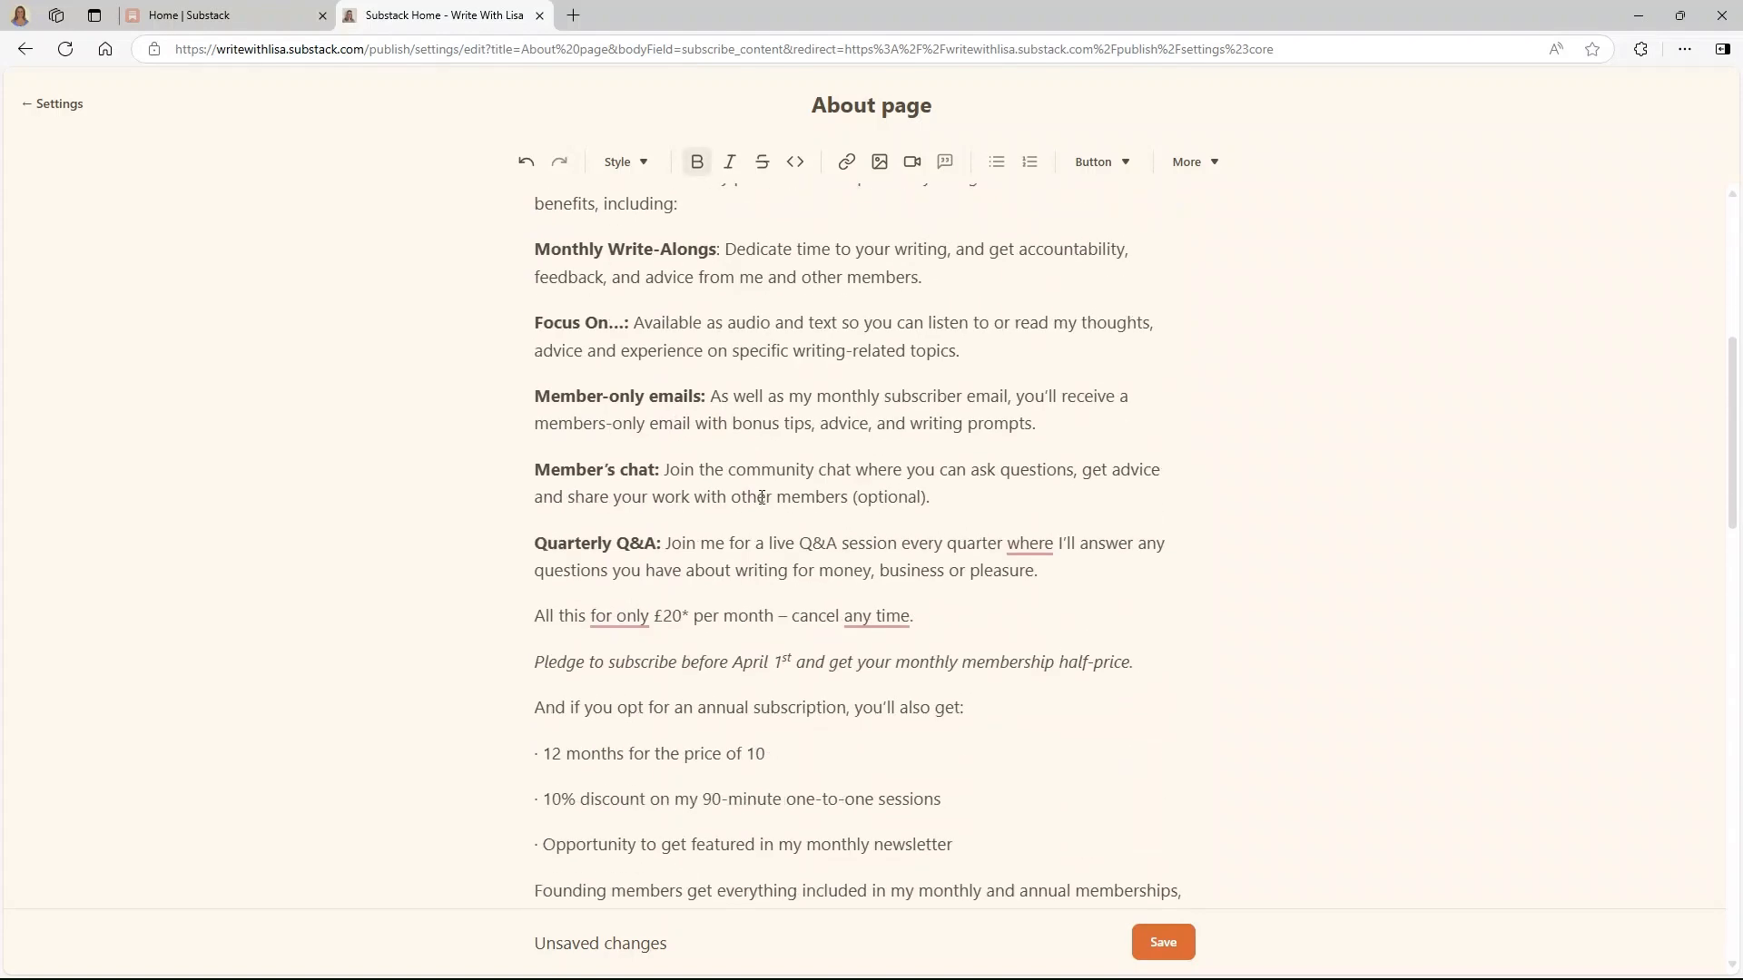
{"action": "left_click", "coordinate": [952, 559]}
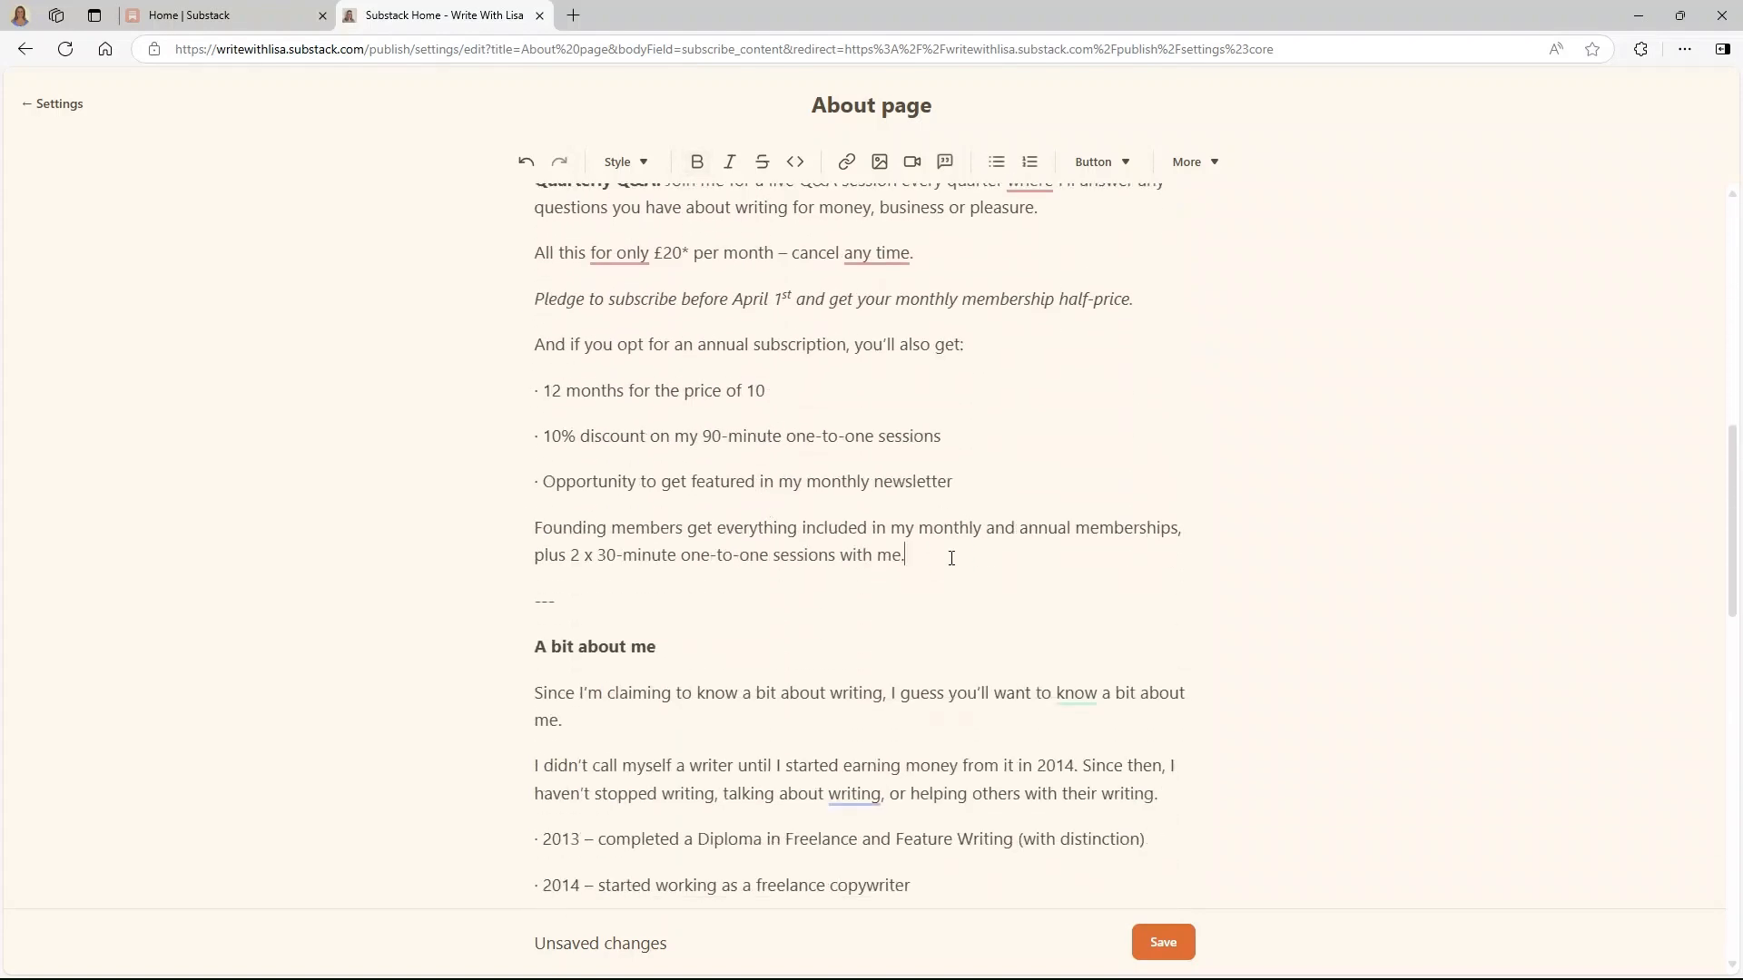
{"action": "left_click_drag", "start_coordinate": [560, 603], "coordinate": [534, 603]}
{"action": "key", "text": "BackSpace"}
- Insert a Subscribe now button after the membership details
{"action": "left_click", "coordinate": [1088, 161]}
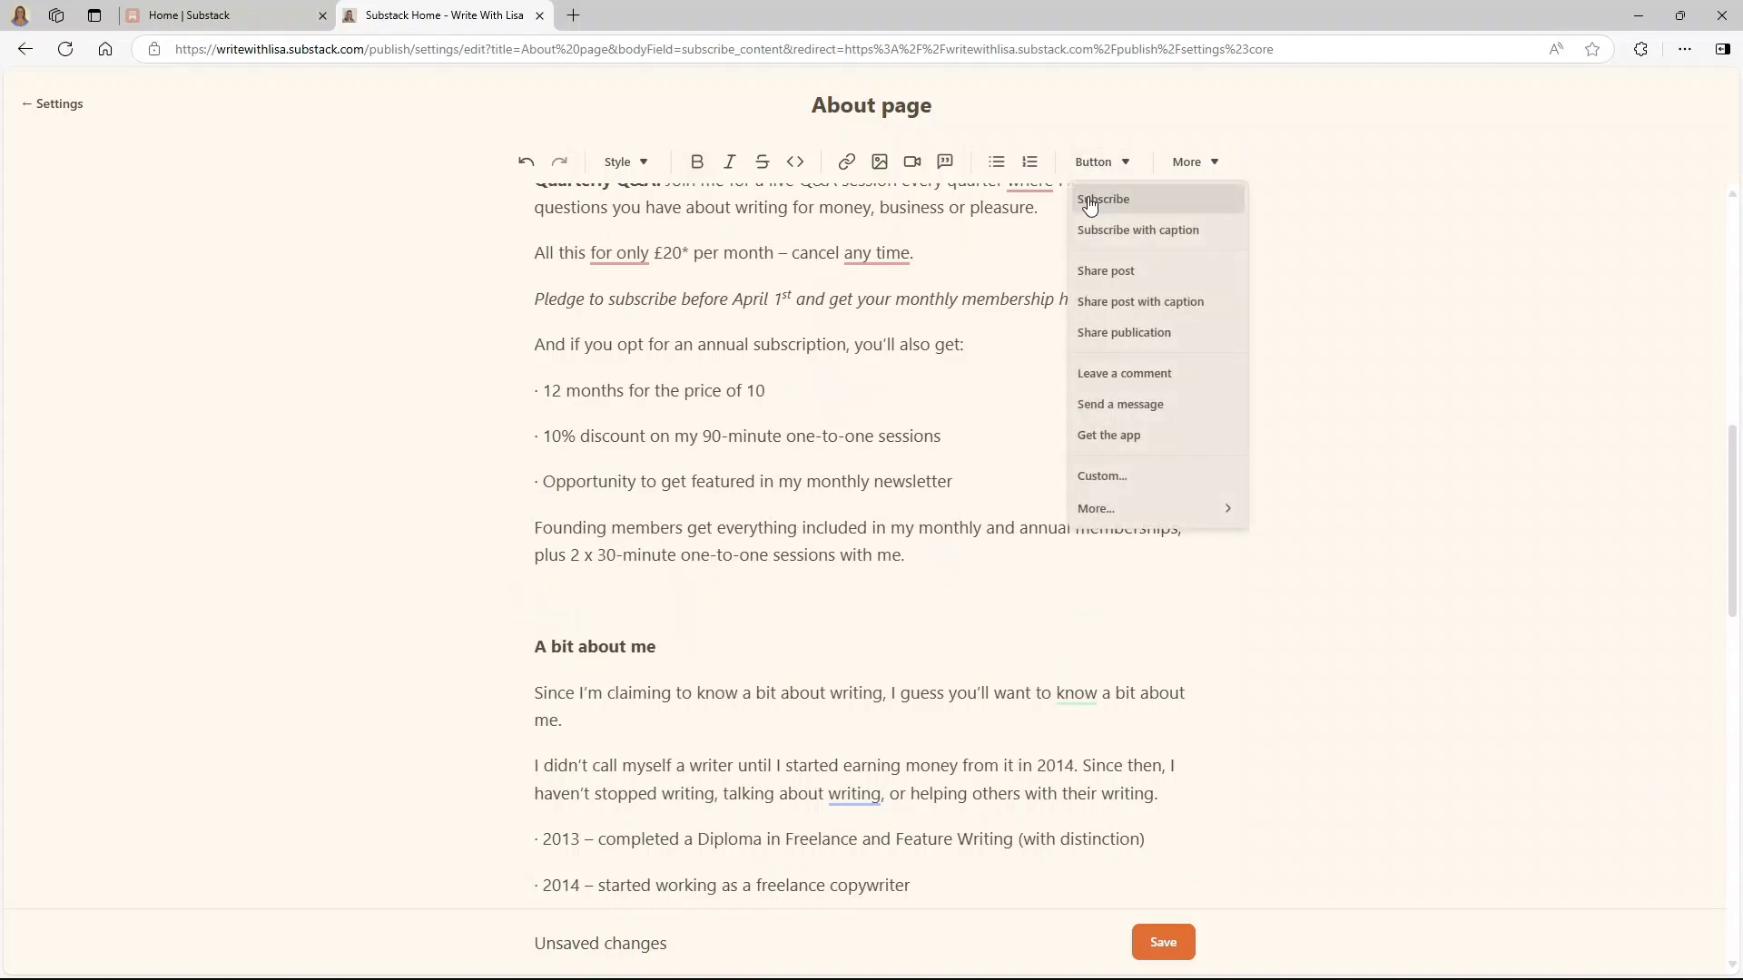
{"action": "left_click", "coordinate": [1090, 204]}
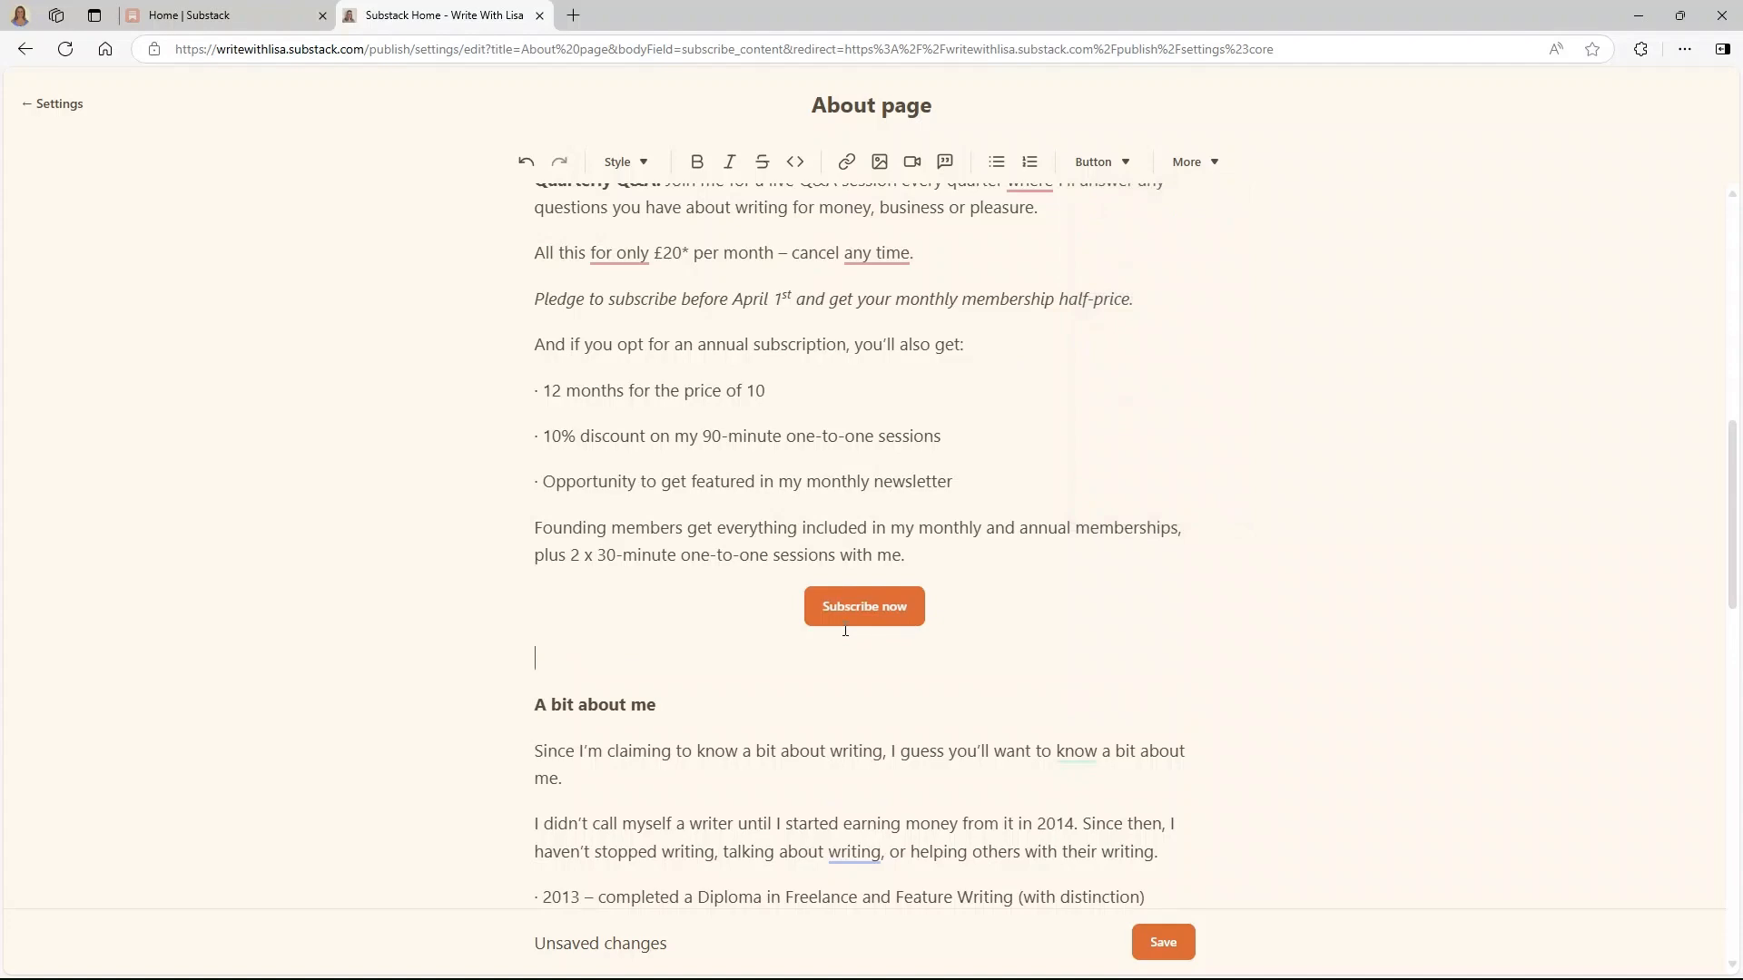
{"action": "scroll", "coordinate": [844, 631], "scroll_direction": "down", "scroll_amount": 7}
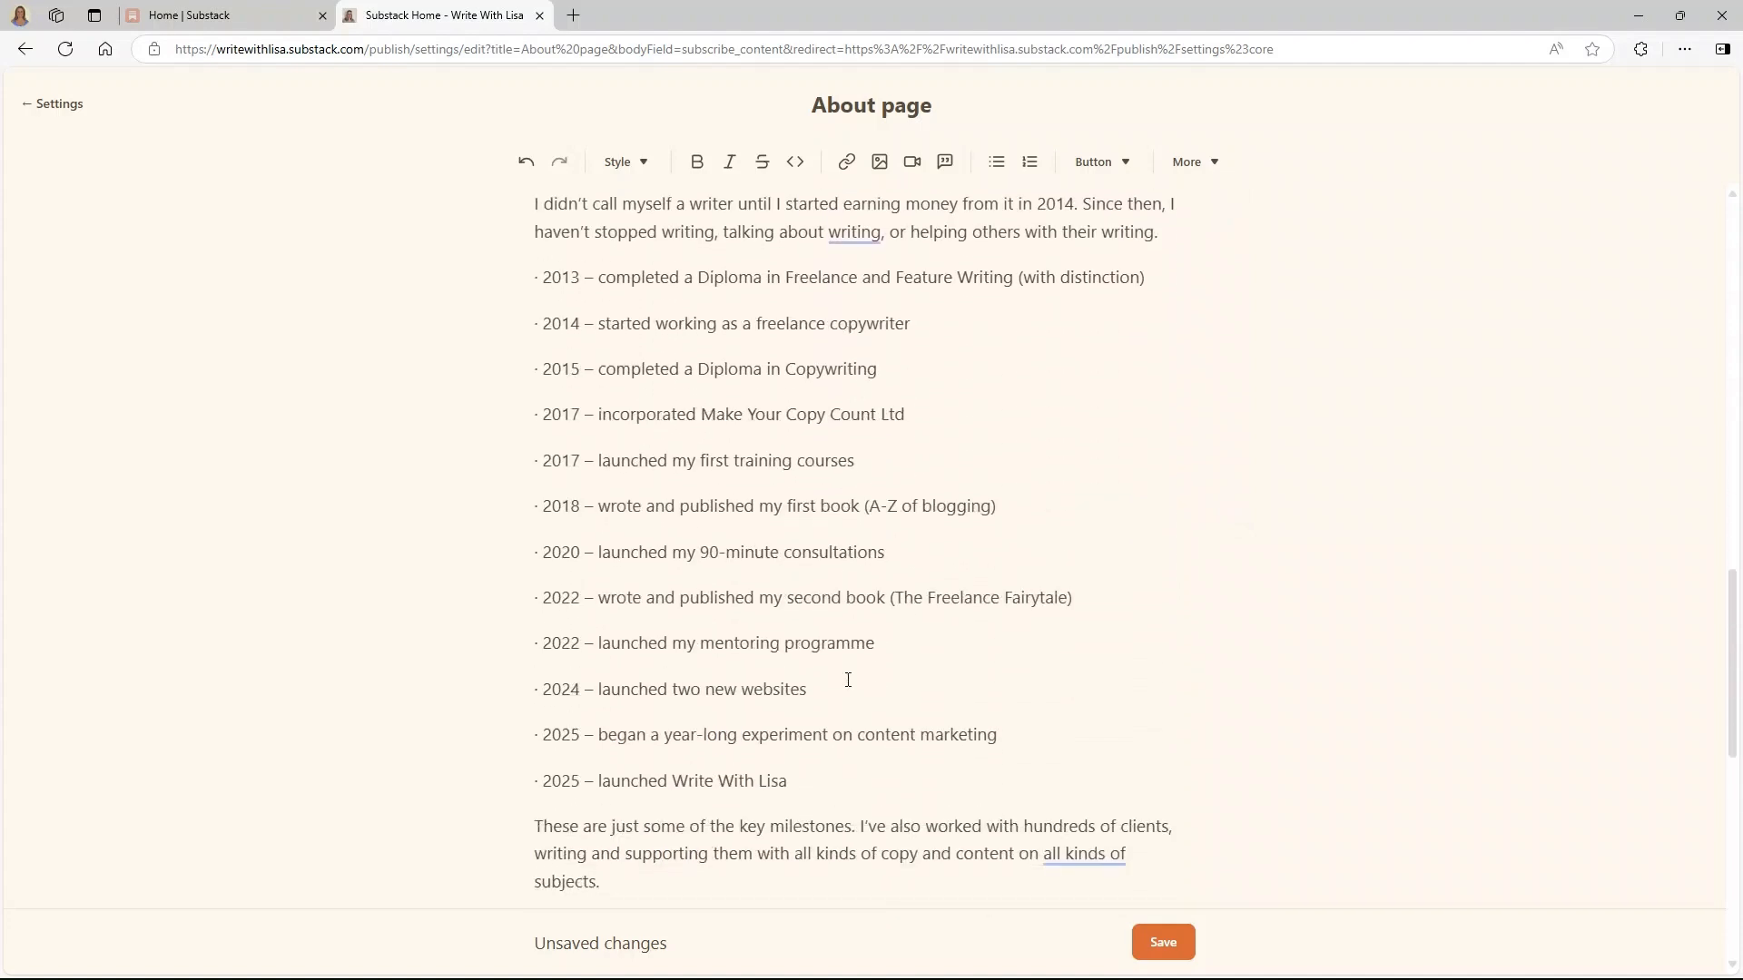
{"action": "scroll", "coordinate": [848, 680], "scroll_direction": "up", "scroll_amount": 3}
- Add a photo on a new line below 'A bit about me'
{"action": "left_click", "coordinate": [708, 343]}
{"action": "key", "text": "Return"}
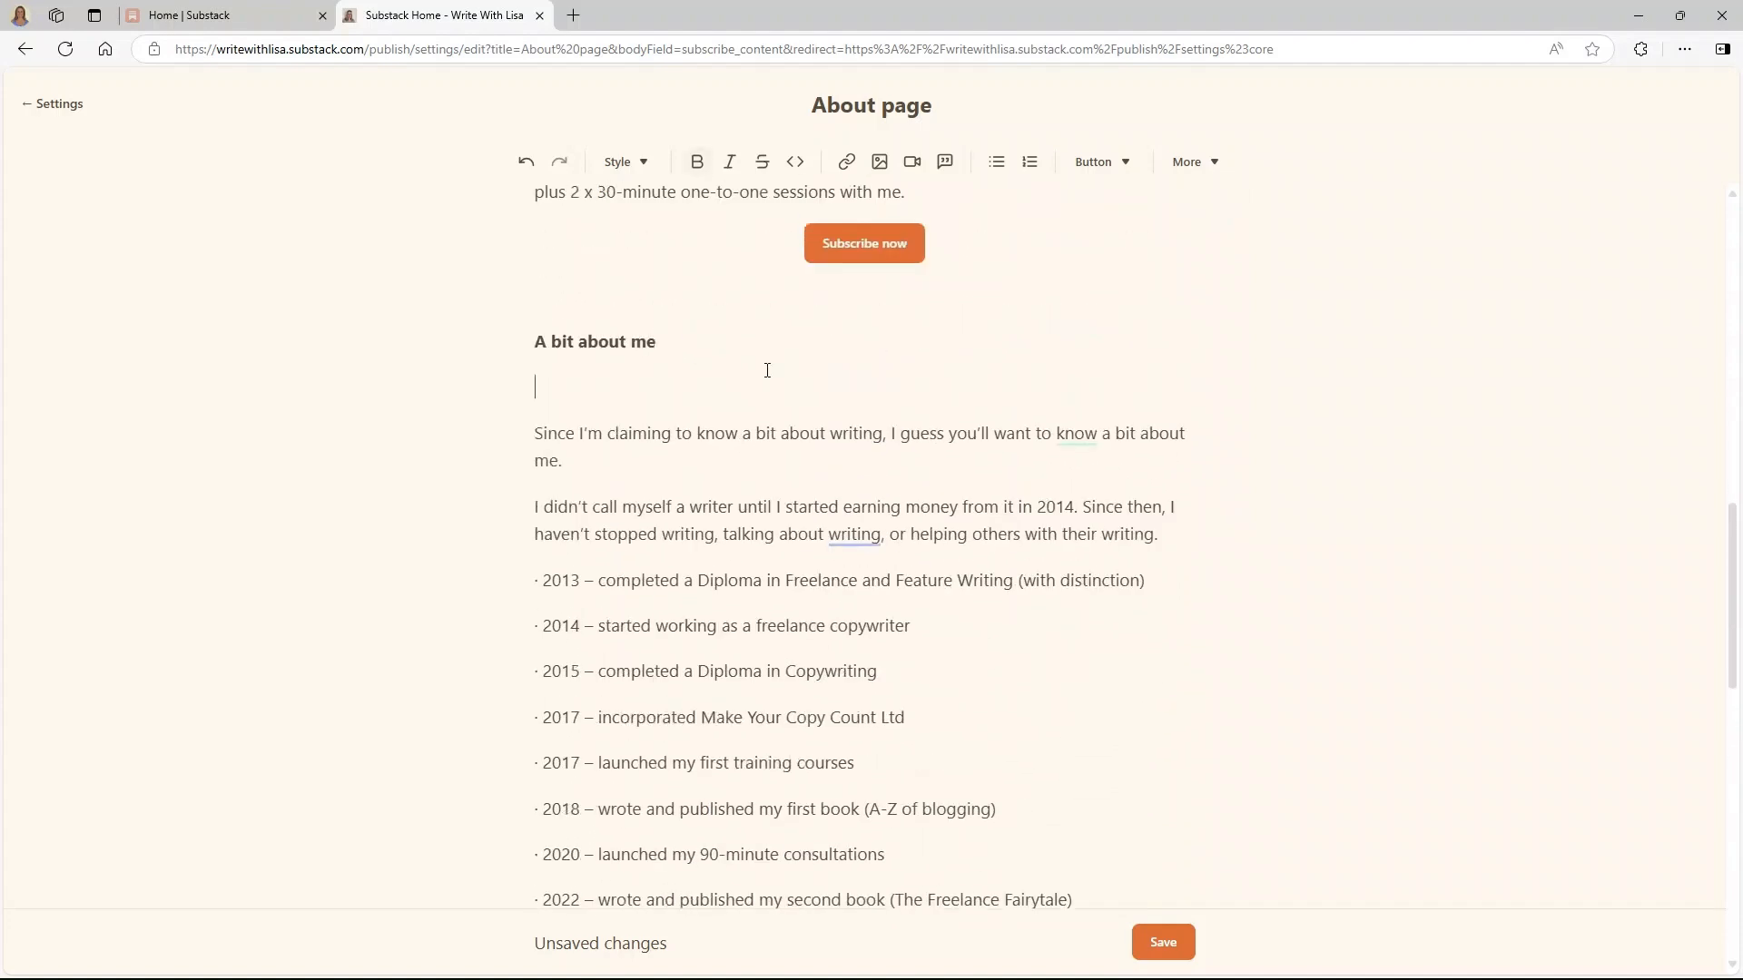
{"action": "left_click", "coordinate": [879, 163]}
{"action": "left_click", "coordinate": [915, 195]}
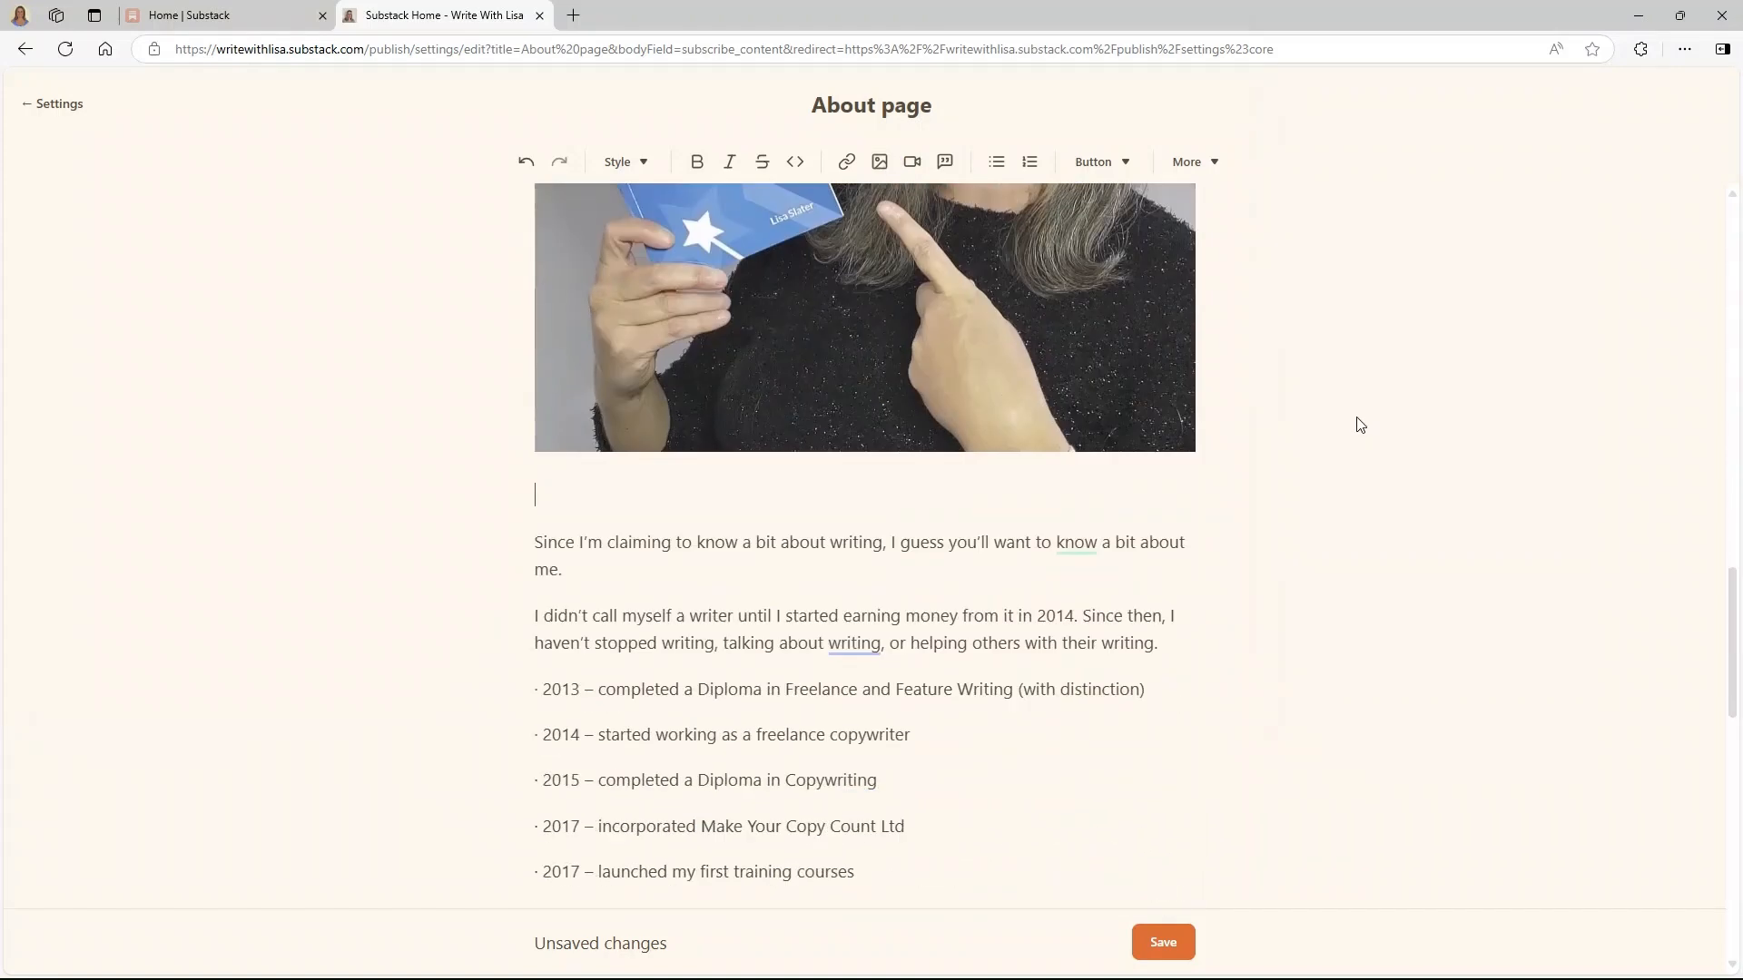
{"action": "scroll", "coordinate": [1358, 425], "scroll_direction": "up", "scroll_amount": 8}
{"action": "scroll", "coordinate": [1359, 424], "scroll_direction": "down", "scroll_amount": 4}
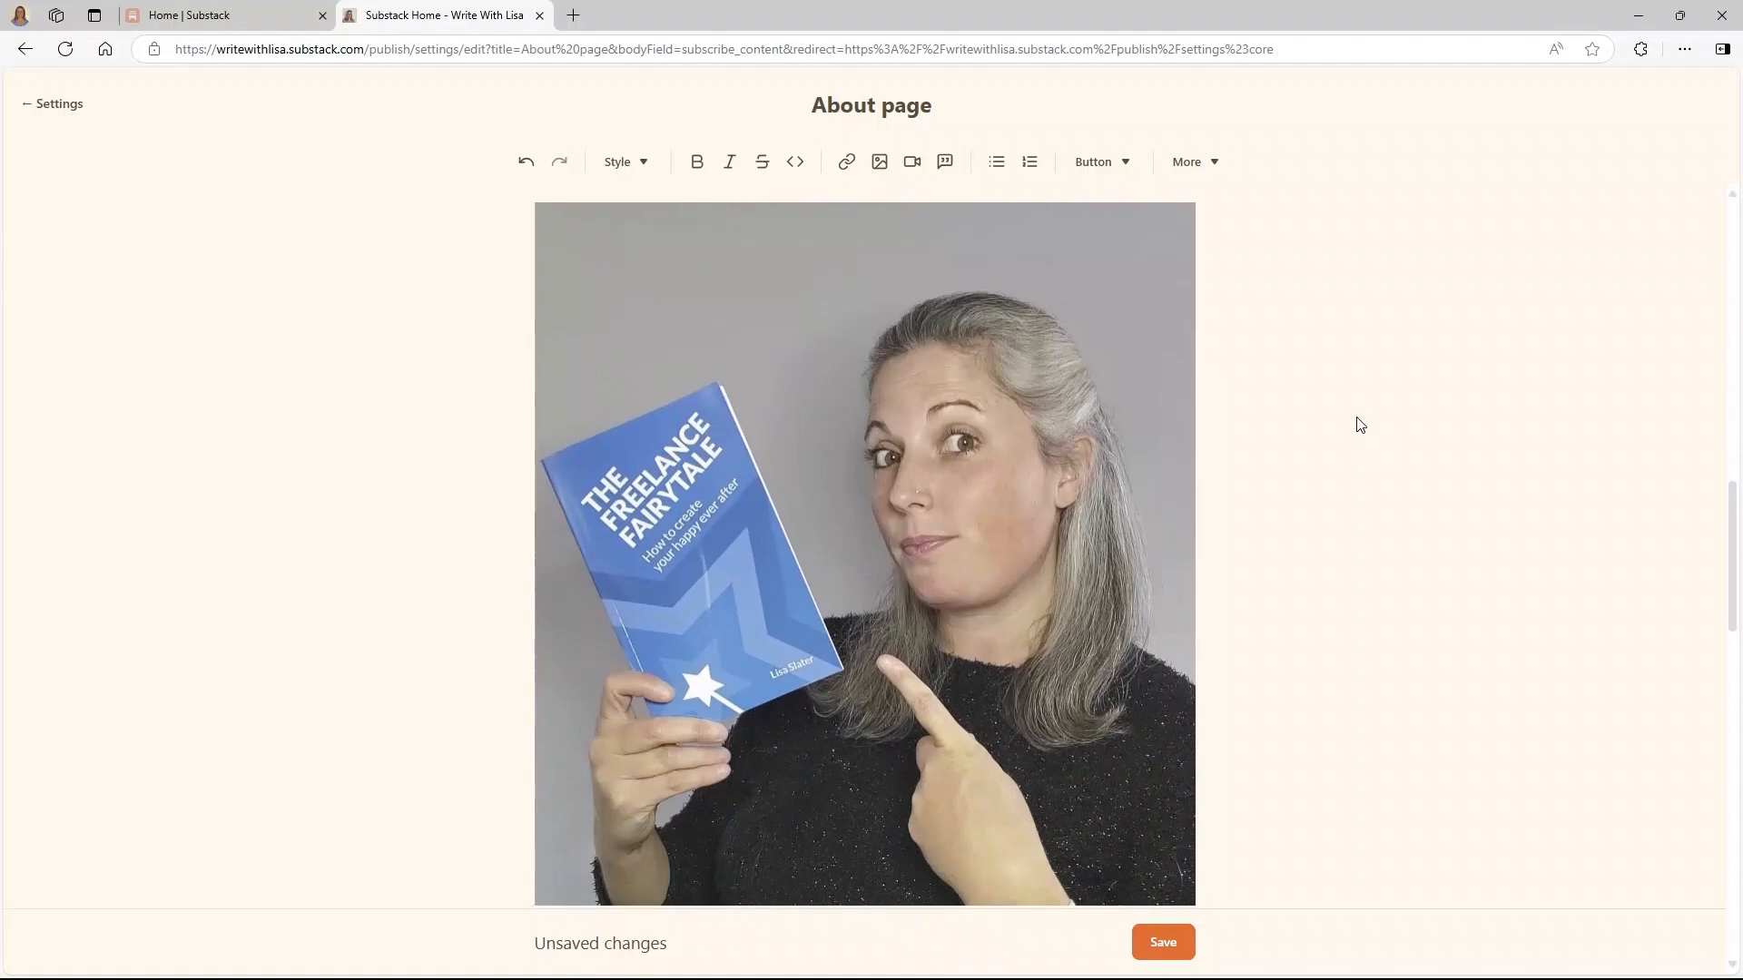
{"action": "scroll", "coordinate": [1359, 424], "scroll_direction": "down", "scroll_amount": 15}
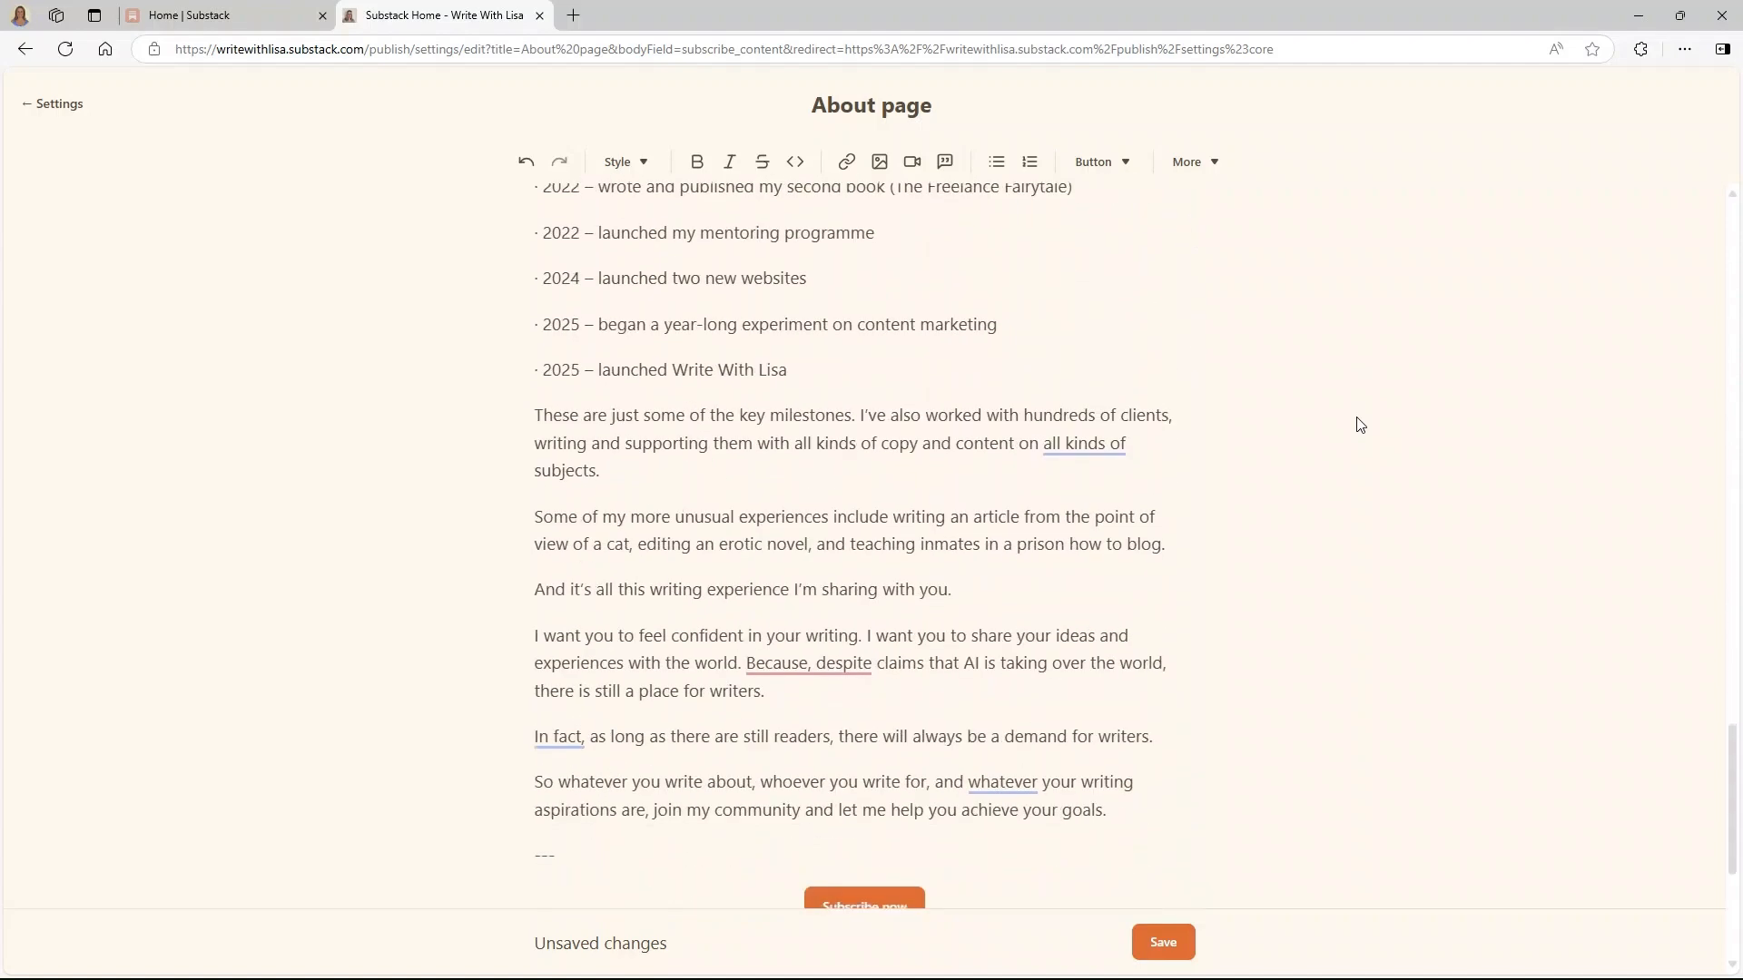
{"action": "scroll", "coordinate": [1359, 425], "scroll_direction": "down", "scroll_amount": 5}
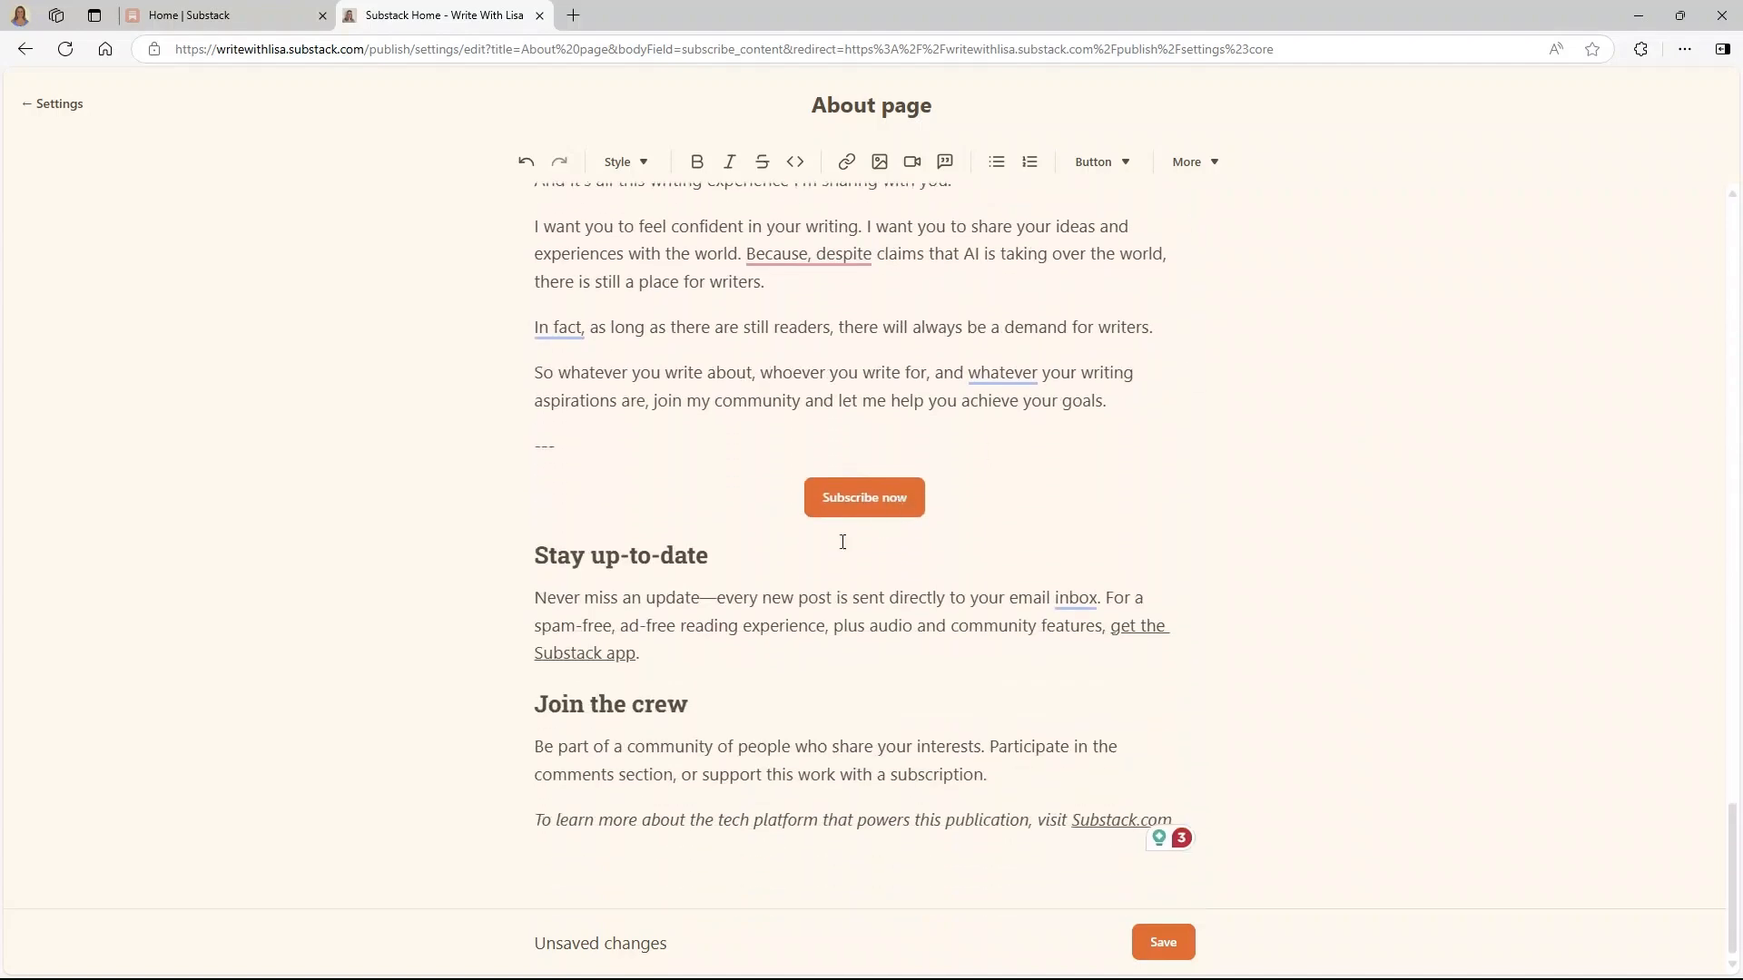
- Add a divider below the Subscribe now button and a blank line above 'Stay up-to-date'
{"action": "left_click", "coordinate": [534, 555]}
{"action": "key", "text": "Return"}
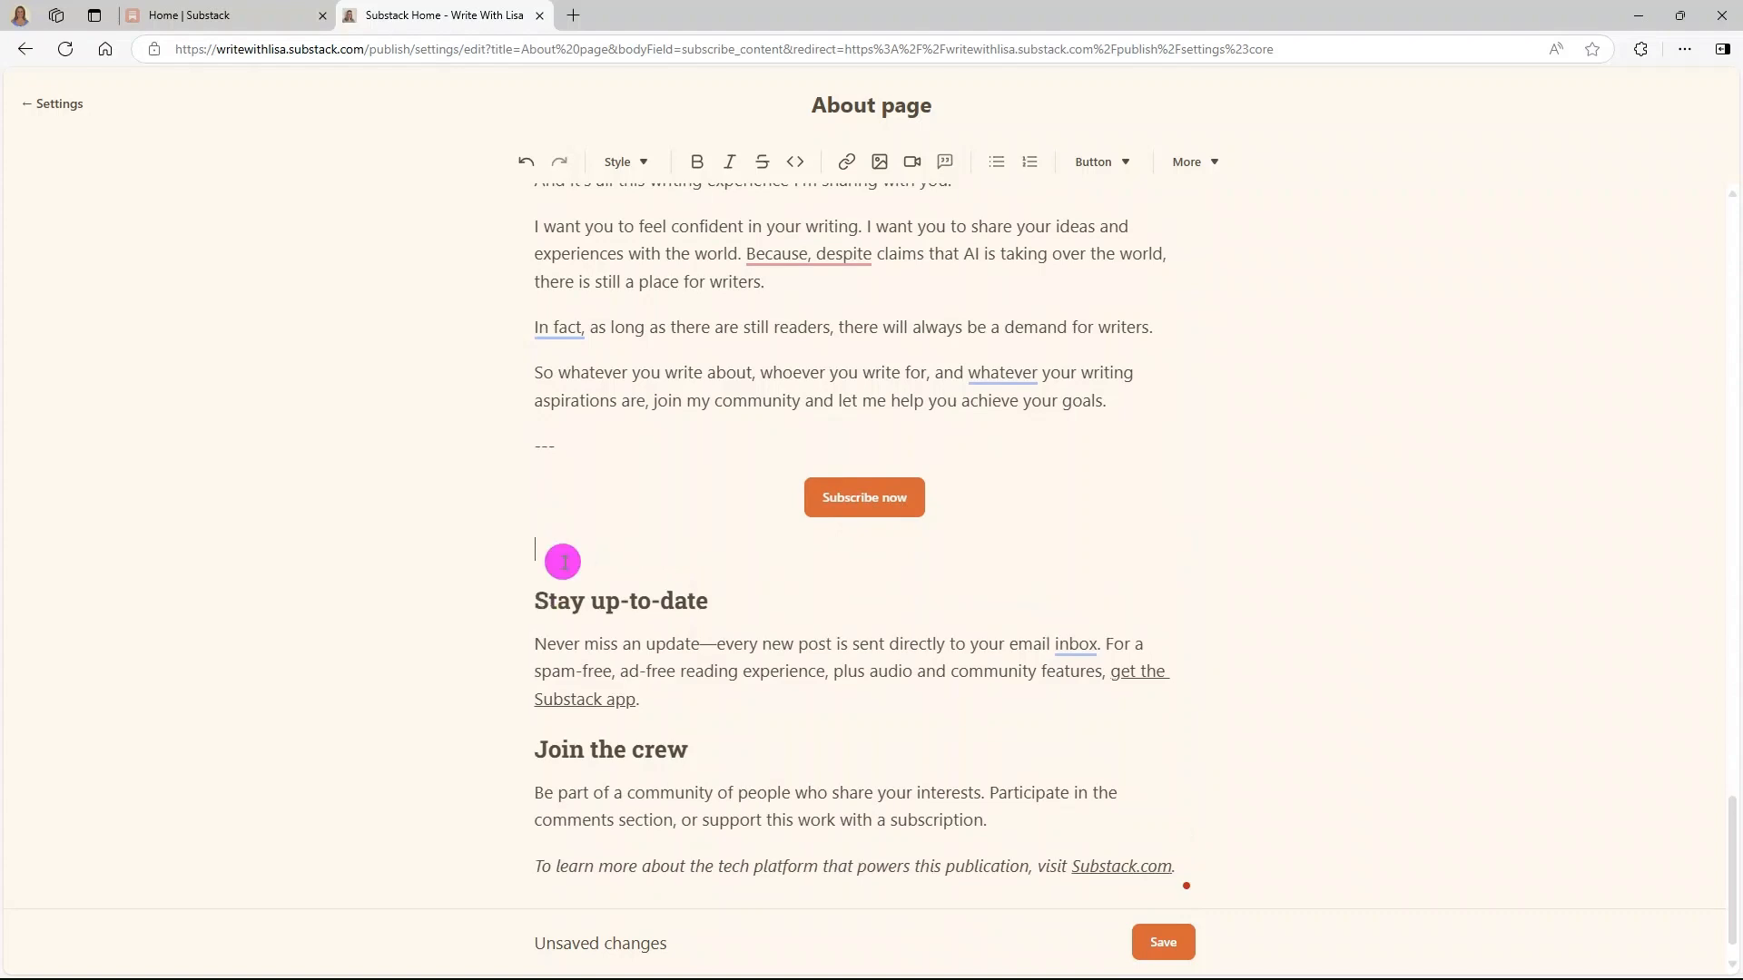
{"action": "left_click", "coordinate": [1197, 163]}
{"action": "left_click", "coordinate": [1217, 233]}
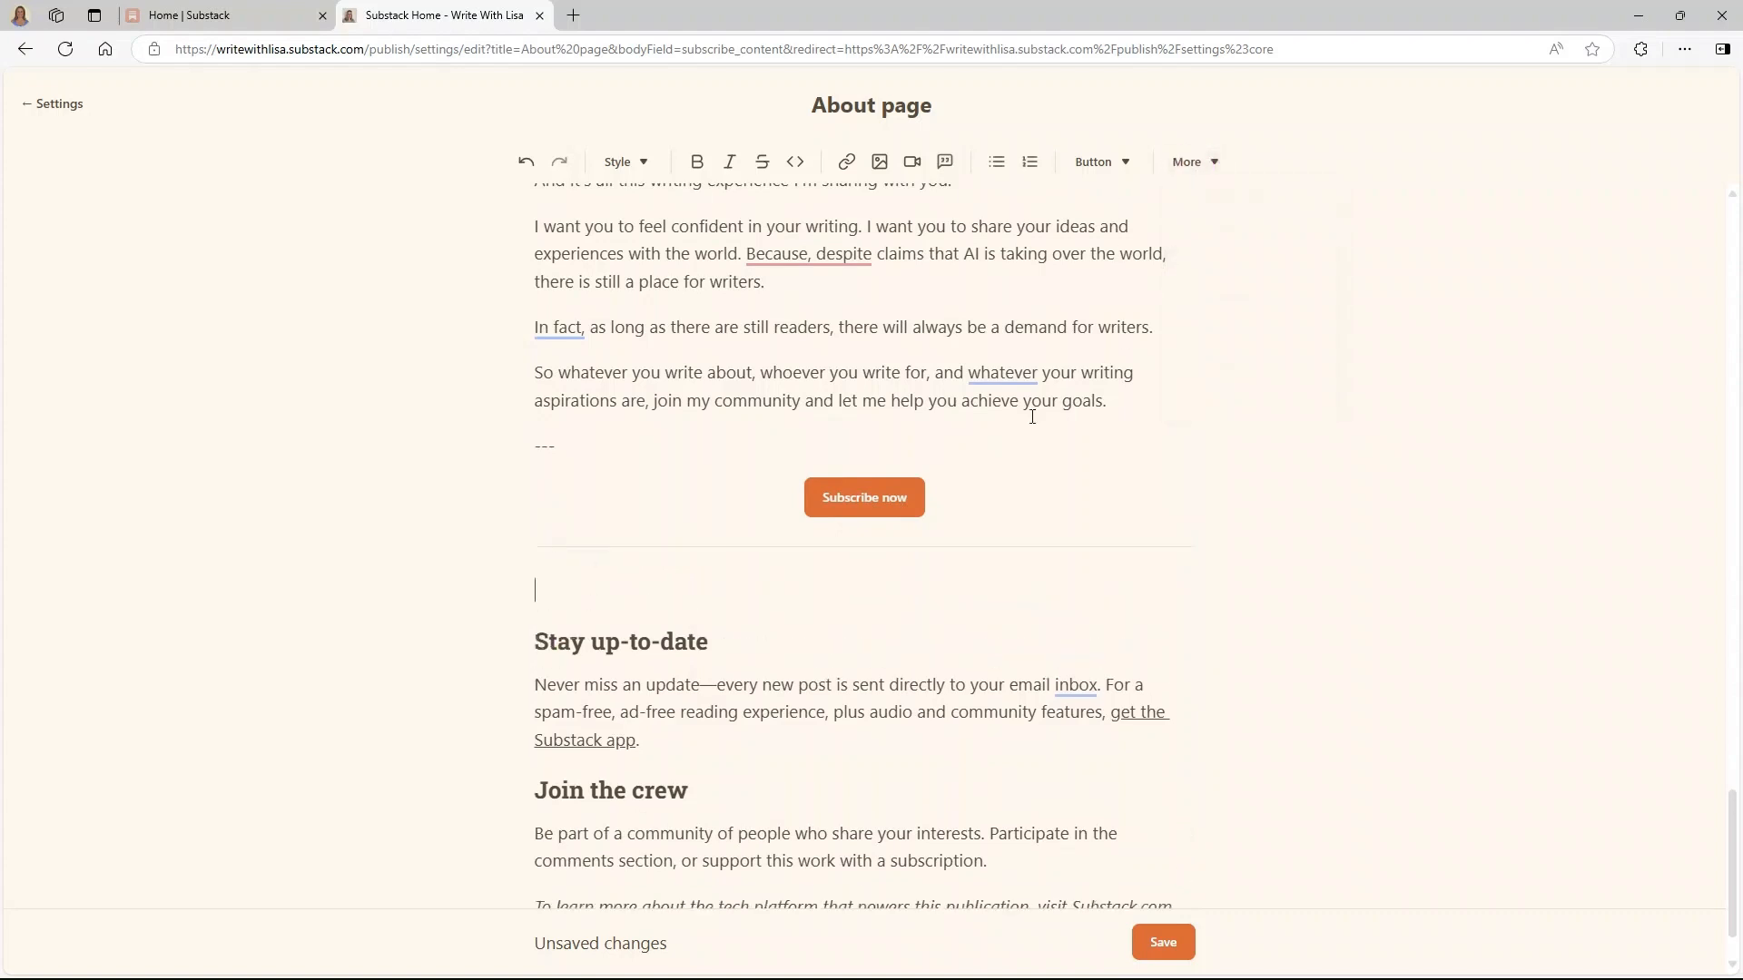
{"action": "left_click", "coordinate": [534, 640]}
{"action": "key", "text": "Return"}
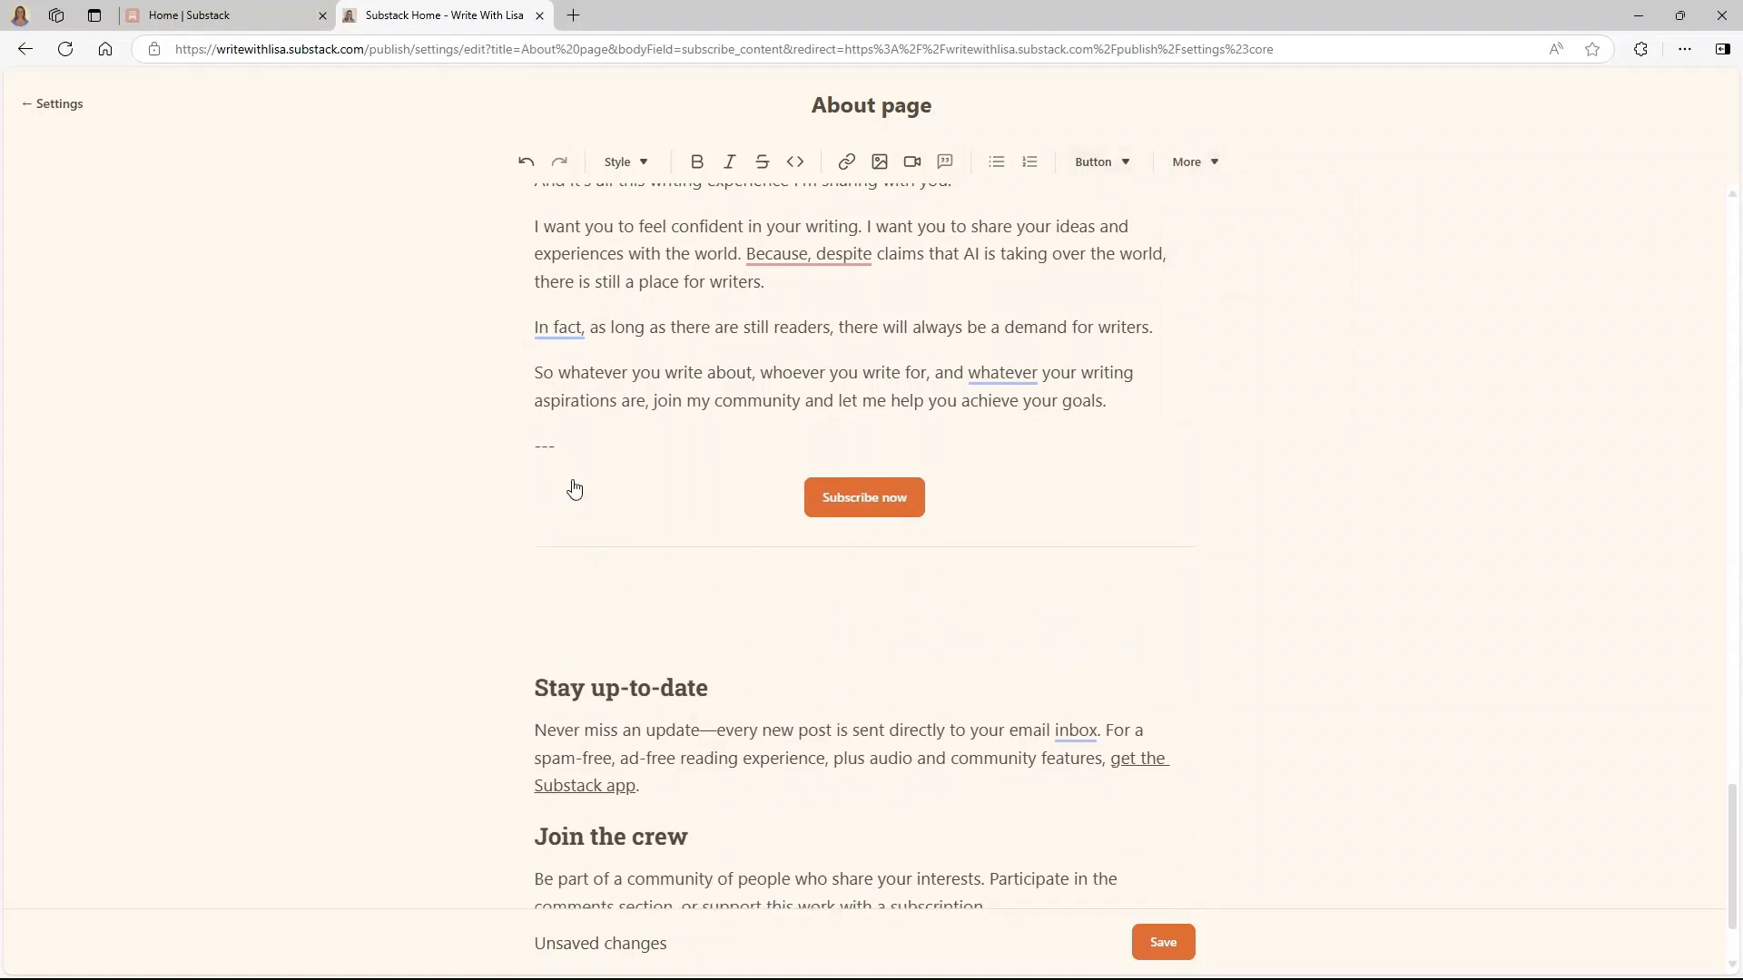
{"action": "left_click", "coordinate": [554, 446]}
{"action": "scroll", "coordinate": [1044, 409], "scroll_direction": "up", "scroll_amount": 6}
{"action": "scroll", "coordinate": [1047, 414], "scroll_direction": "up", "scroll_amount": 20}
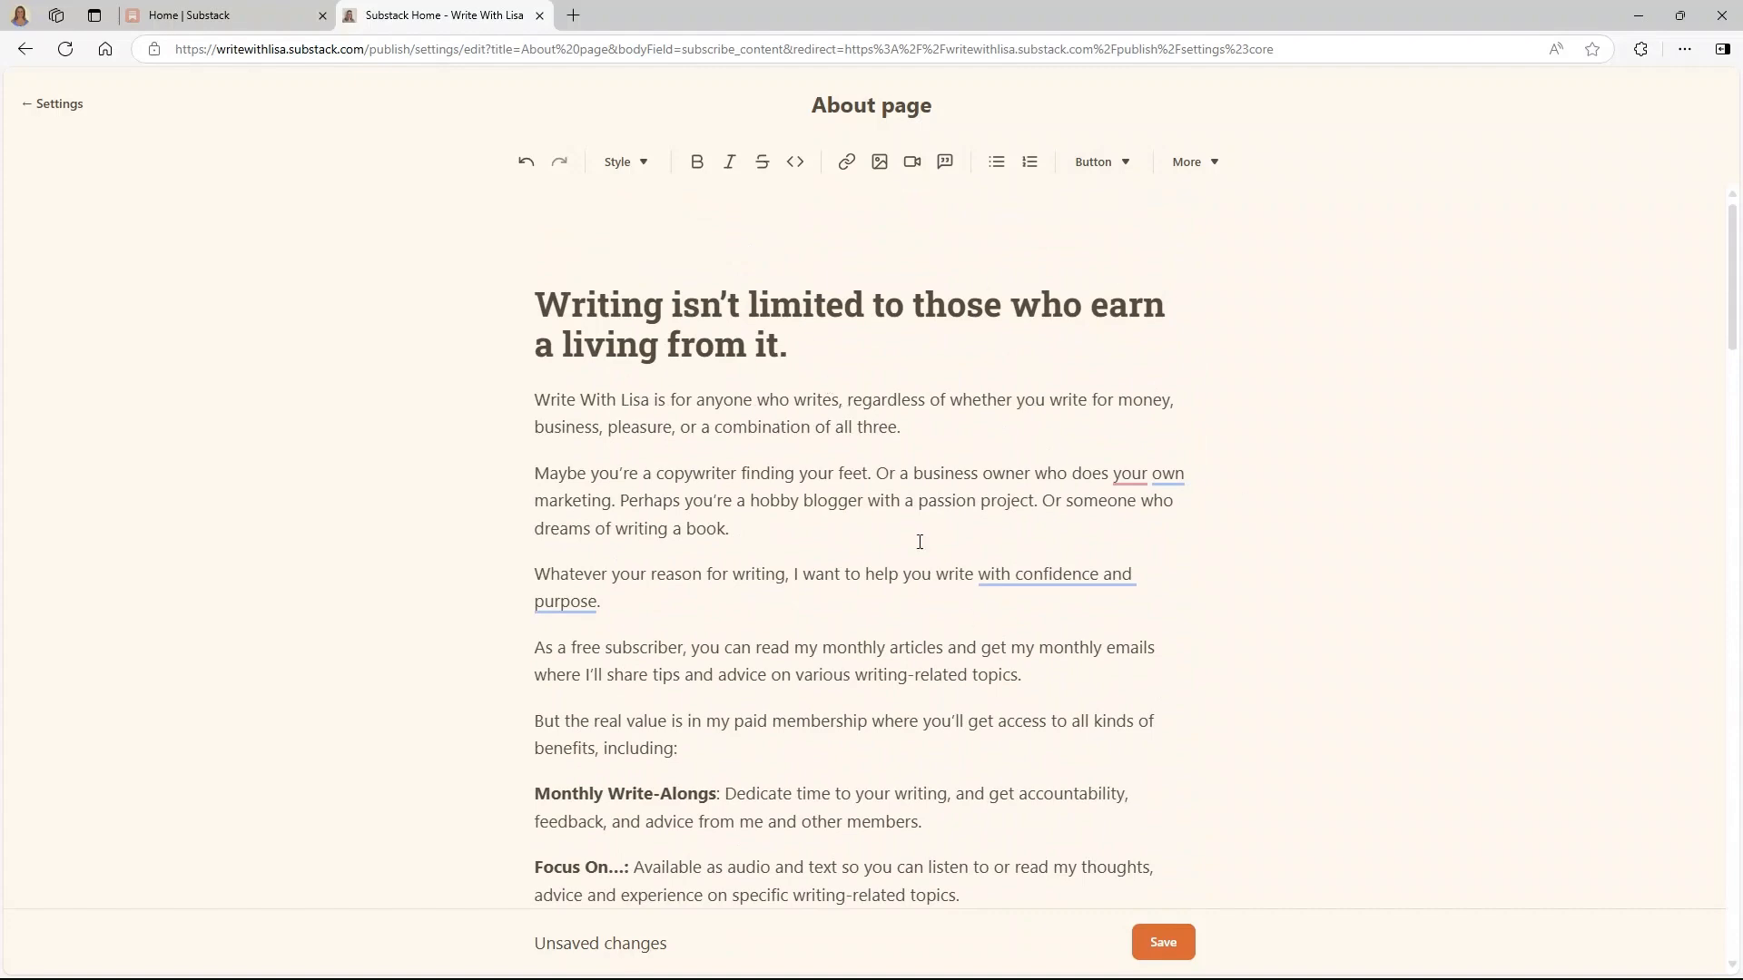
{"action": "scroll", "coordinate": [919, 542], "scroll_direction": "down", "scroll_amount": 5}
{"action": "scroll", "coordinate": [919, 542], "scroll_direction": "up", "scroll_amount": 5}
- Save the About page and open the empty Homepage links settings under Website
{"action": "left_click", "coordinate": [1158, 944]}
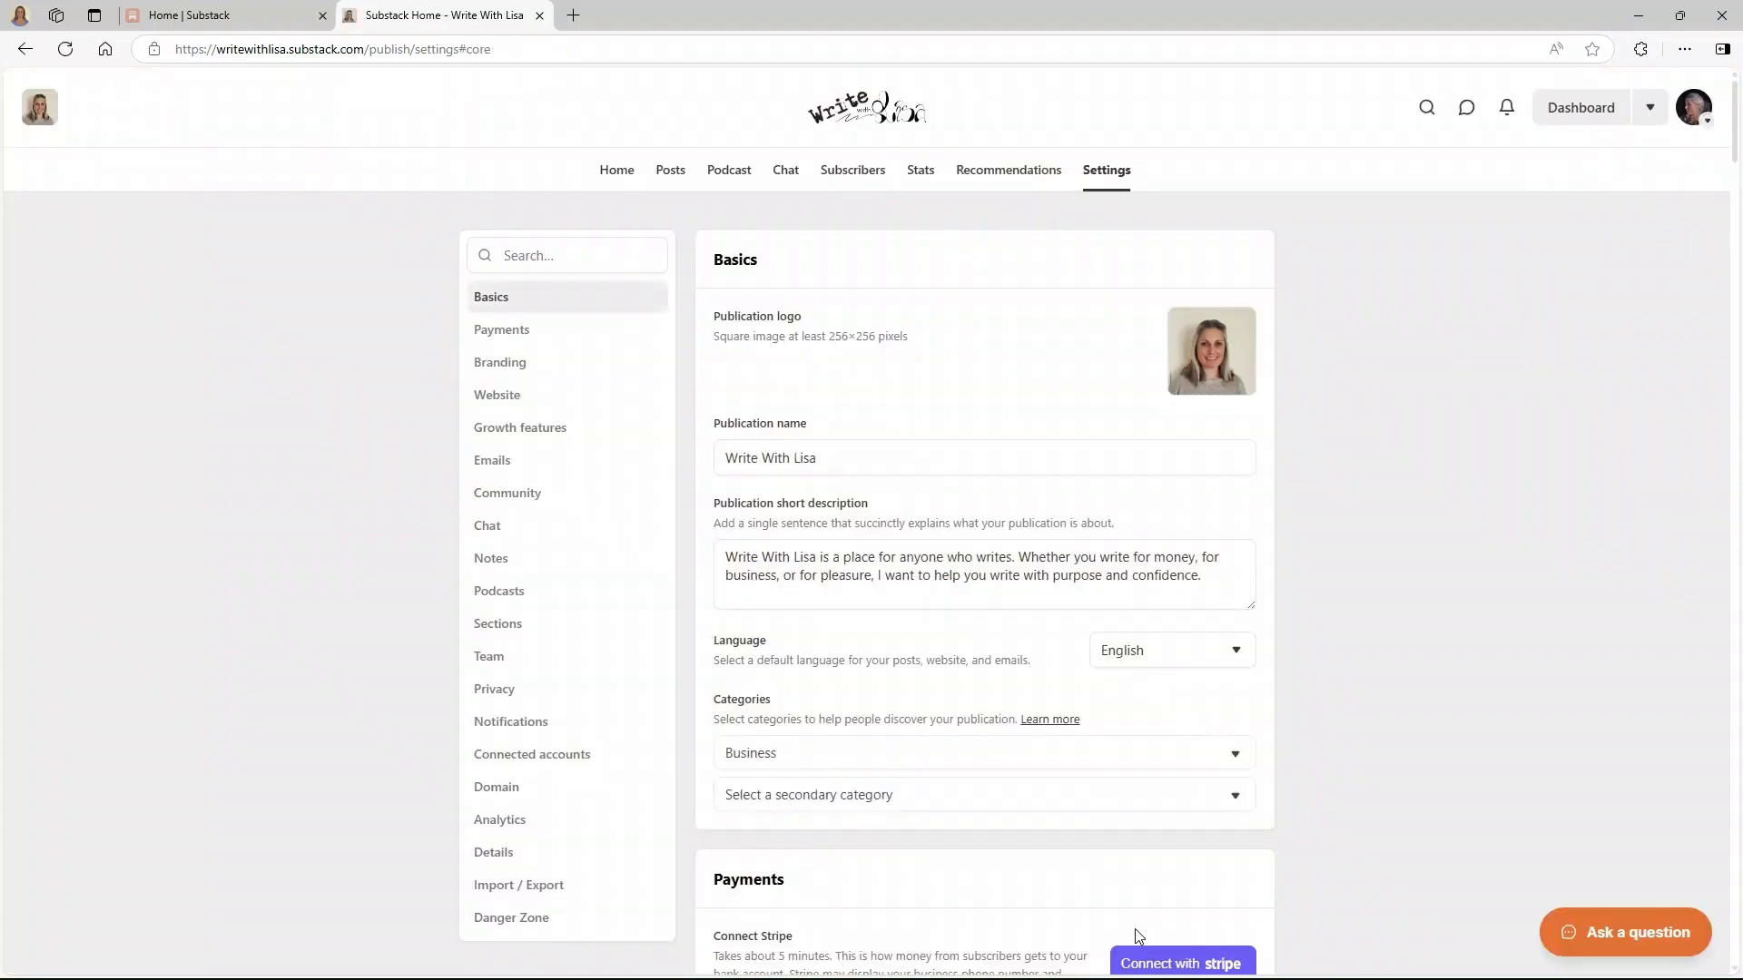
{"action": "scroll", "coordinate": [1263, 645], "scroll_direction": "down", "scroll_amount": 20}
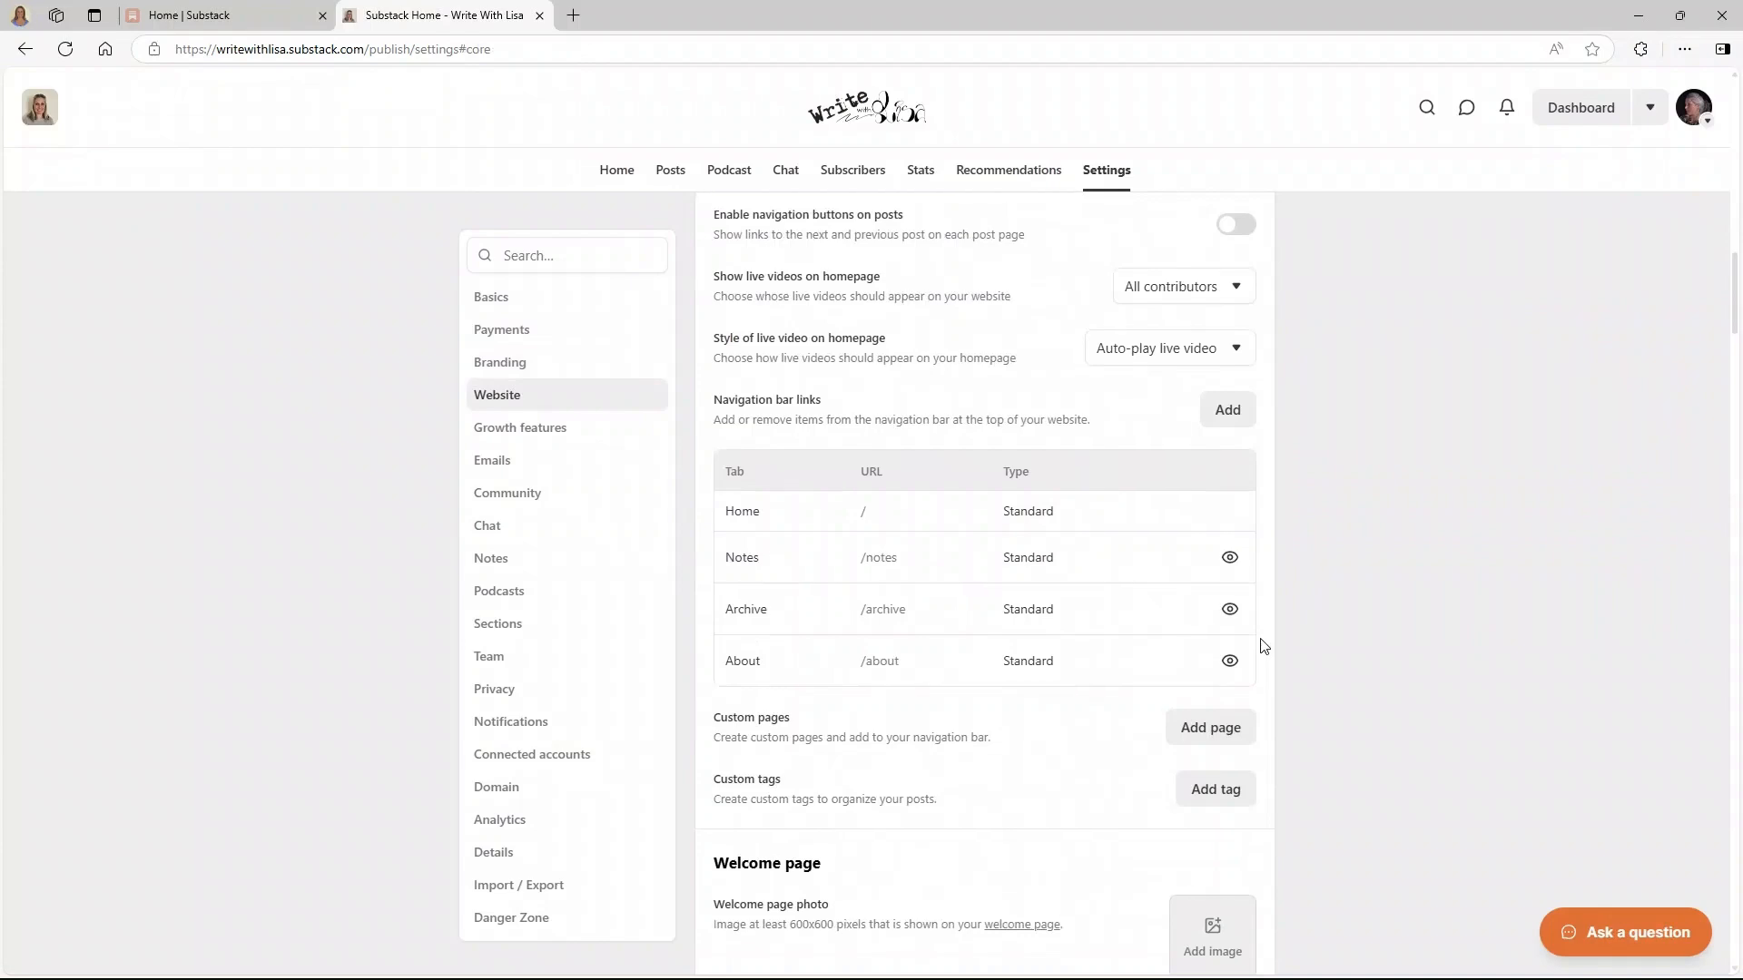
{"action": "scroll", "coordinate": [1264, 645], "scroll_direction": "up", "scroll_amount": 5}
{"action": "scroll", "coordinate": [1261, 645], "scroll_direction": "down", "scroll_amount": 3}
{"action": "scroll", "coordinate": [1259, 644], "scroll_direction": "up", "scroll_amount": 3}
{"action": "scroll", "coordinate": [1258, 642], "scroll_direction": "down", "scroll_amount": 1}
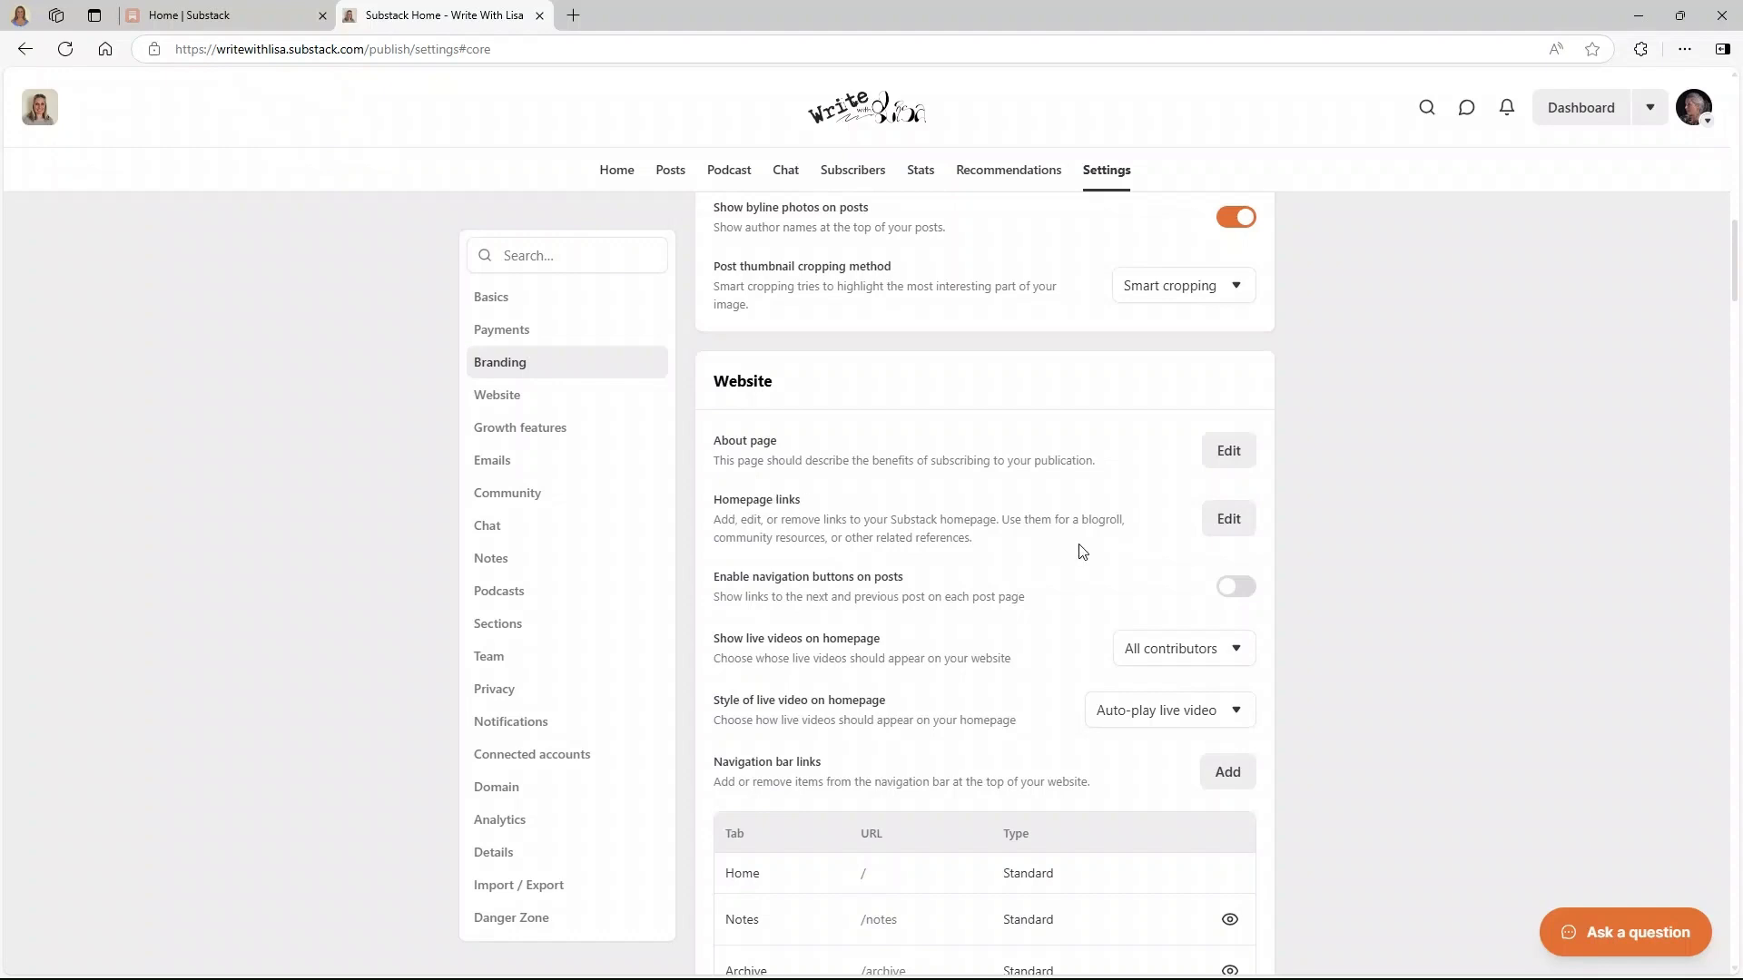
{"action": "left_click", "coordinate": [1223, 520]}
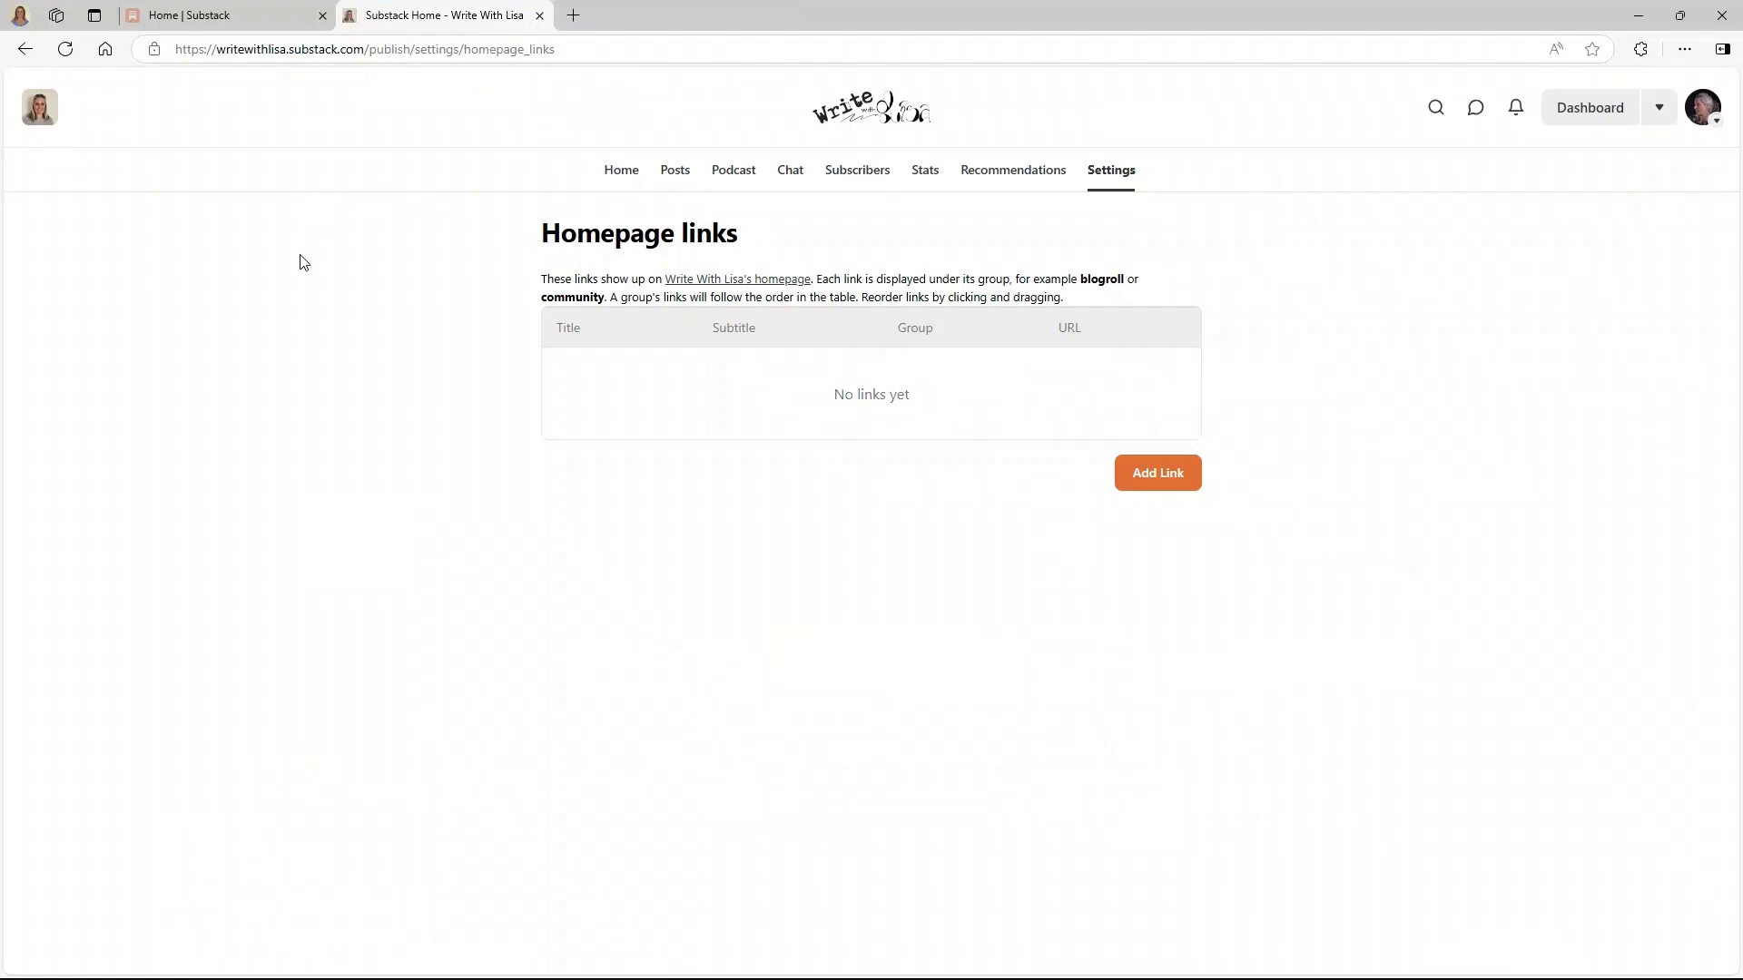
- Add a 'Make Your Copy Count' homepage link with its pasted URL in a new 'My Sites' group
{"action": "left_click", "coordinate": [1156, 474]}
{"action": "left_click", "coordinate": [932, 394]}
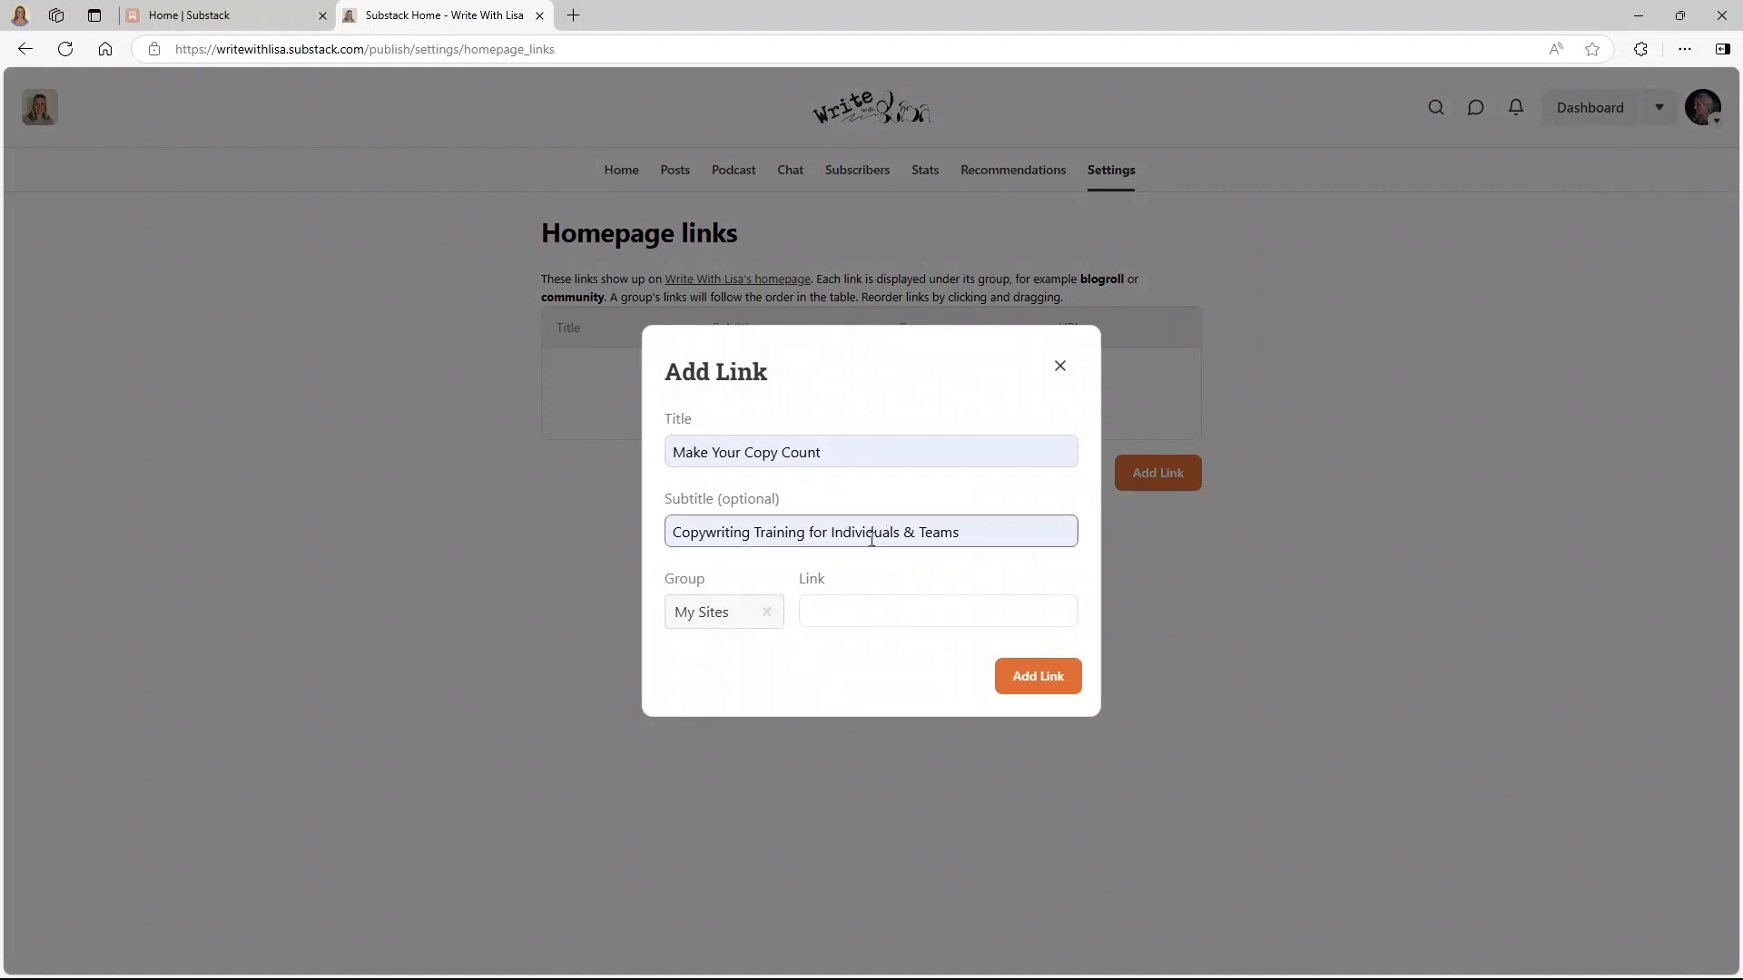
{"action": "left_click", "coordinate": [716, 613]}
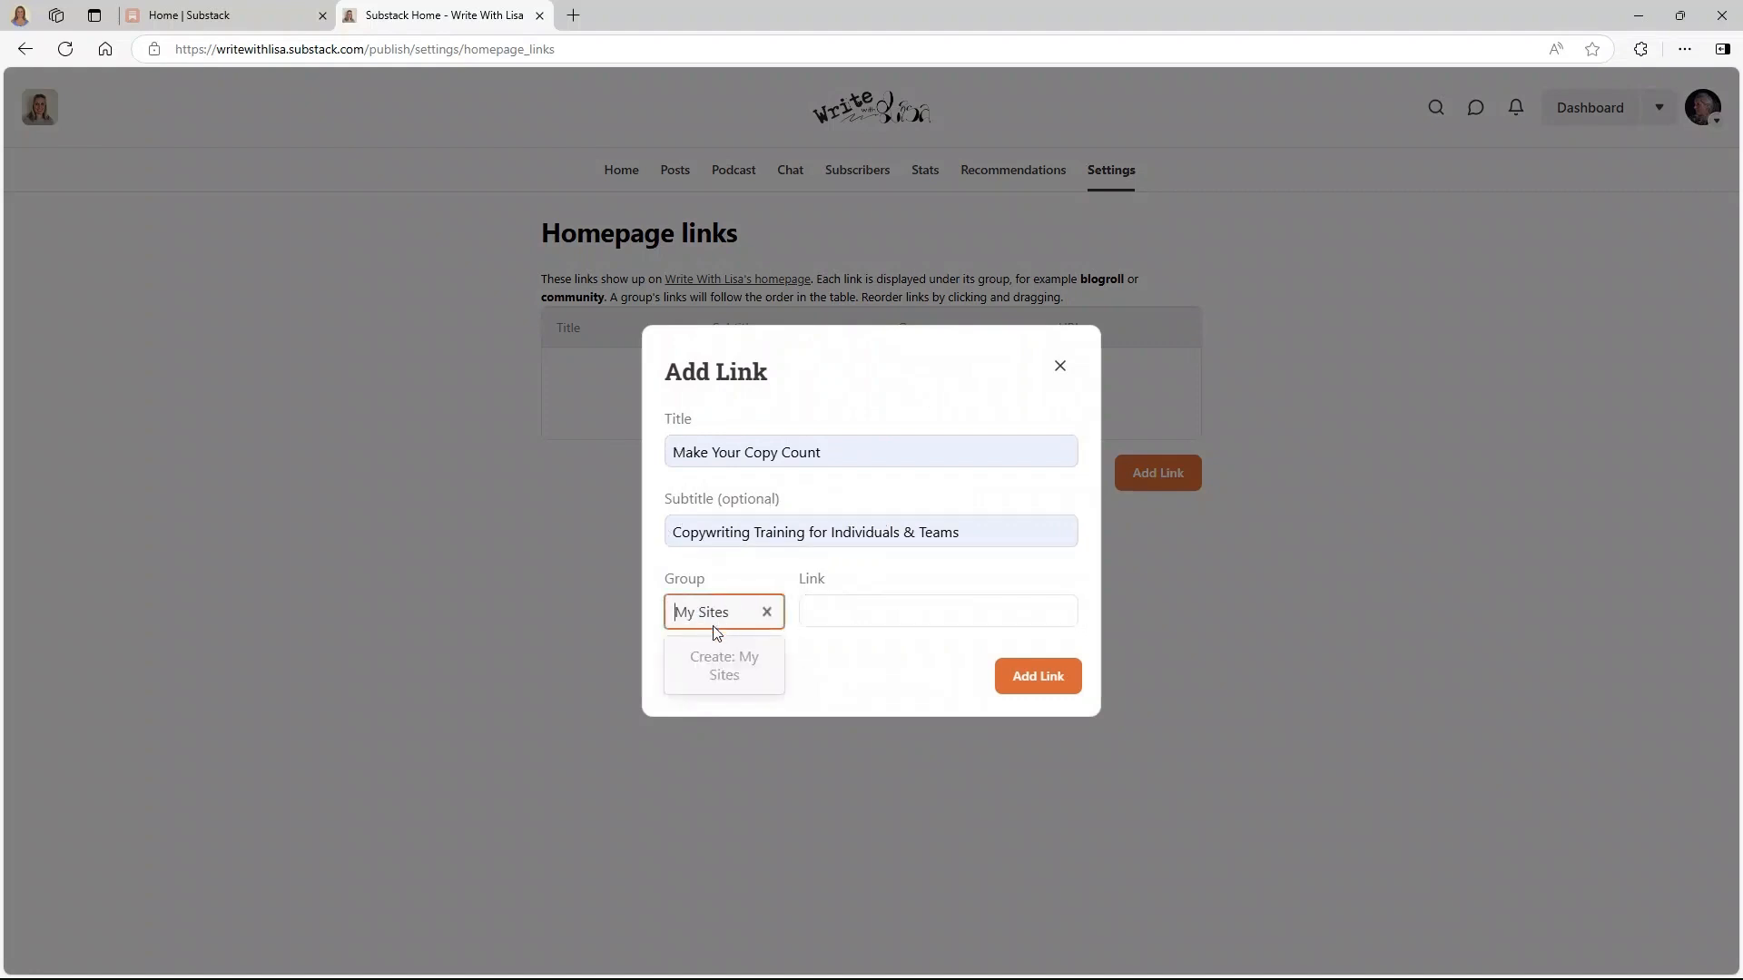
{"action": "left_click", "coordinate": [701, 614]}
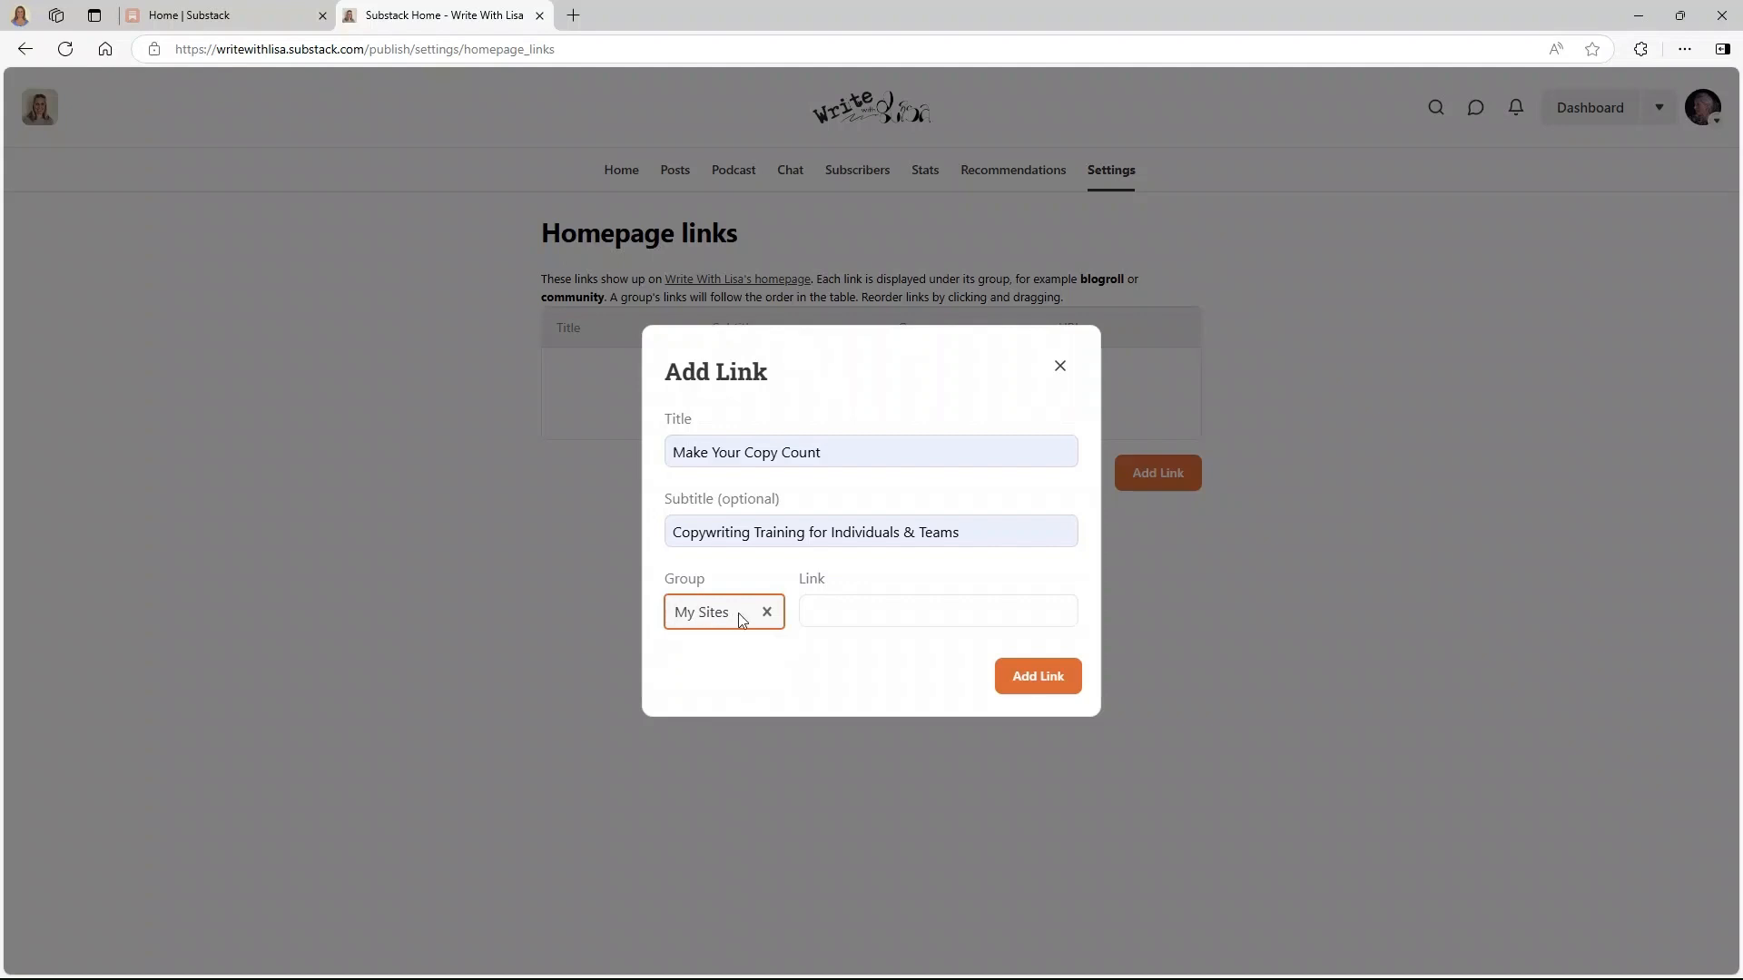
{"action": "left_click", "coordinate": [808, 612]}
{"action": "right_click", "coordinate": [811, 614]}
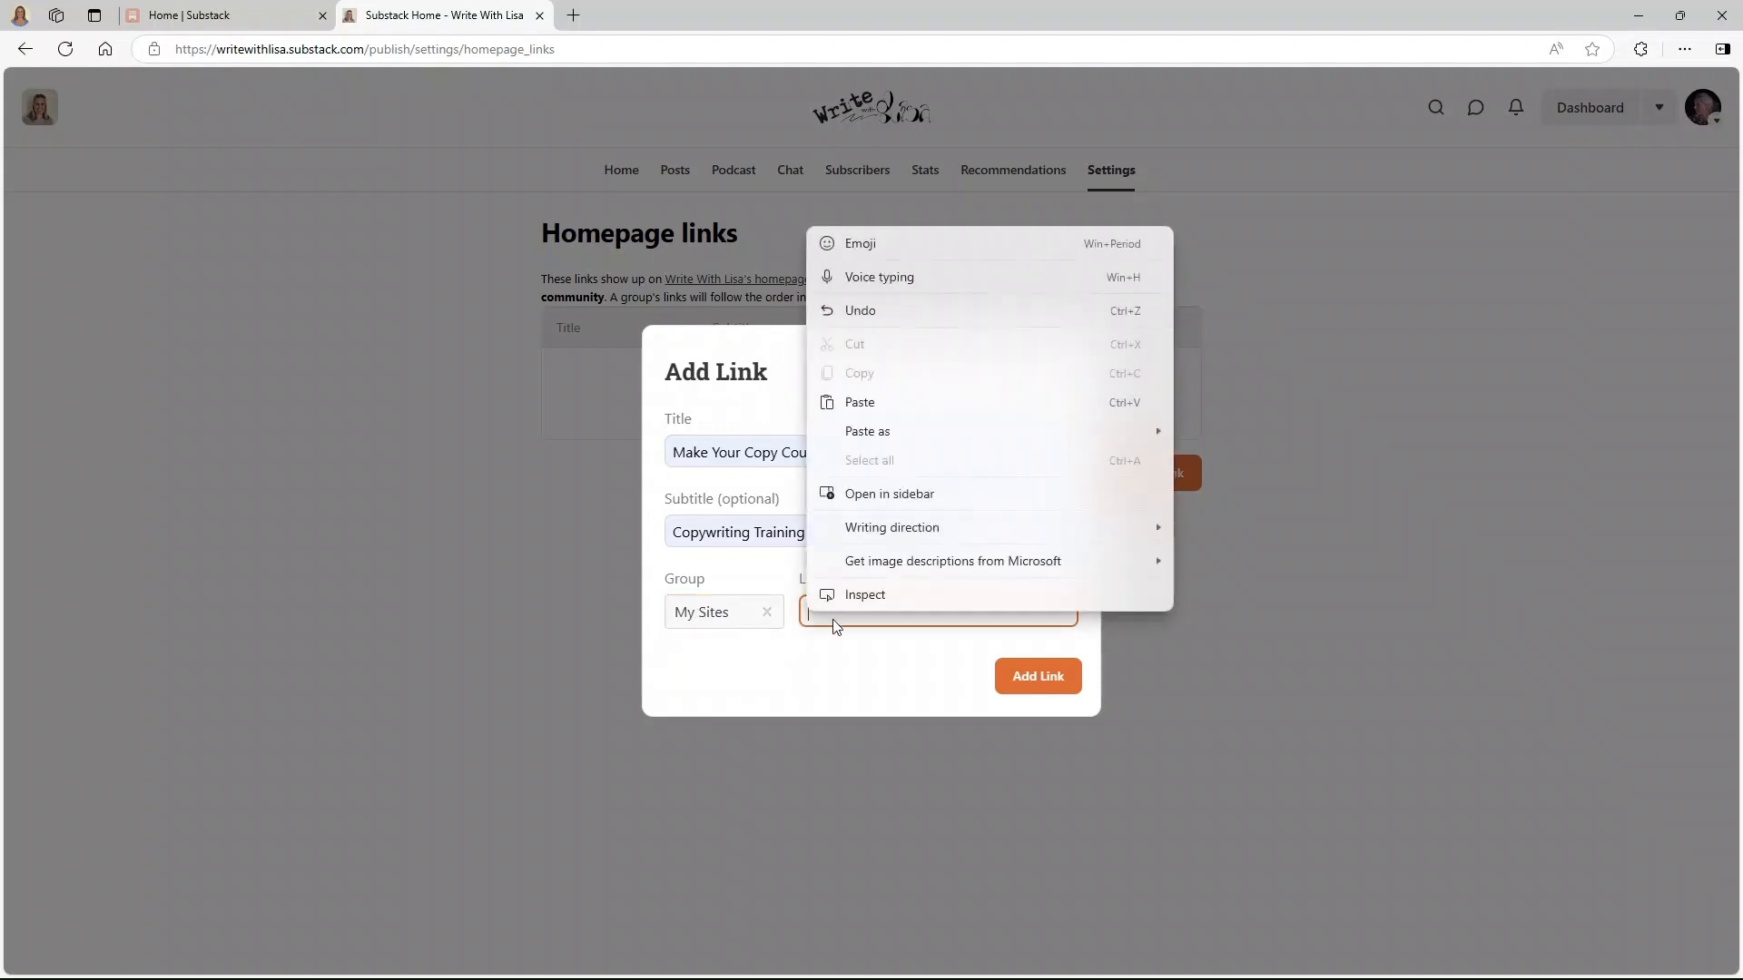
{"action": "left_click", "coordinate": [853, 397]}
{"action": "left_click", "coordinate": [1052, 673]}
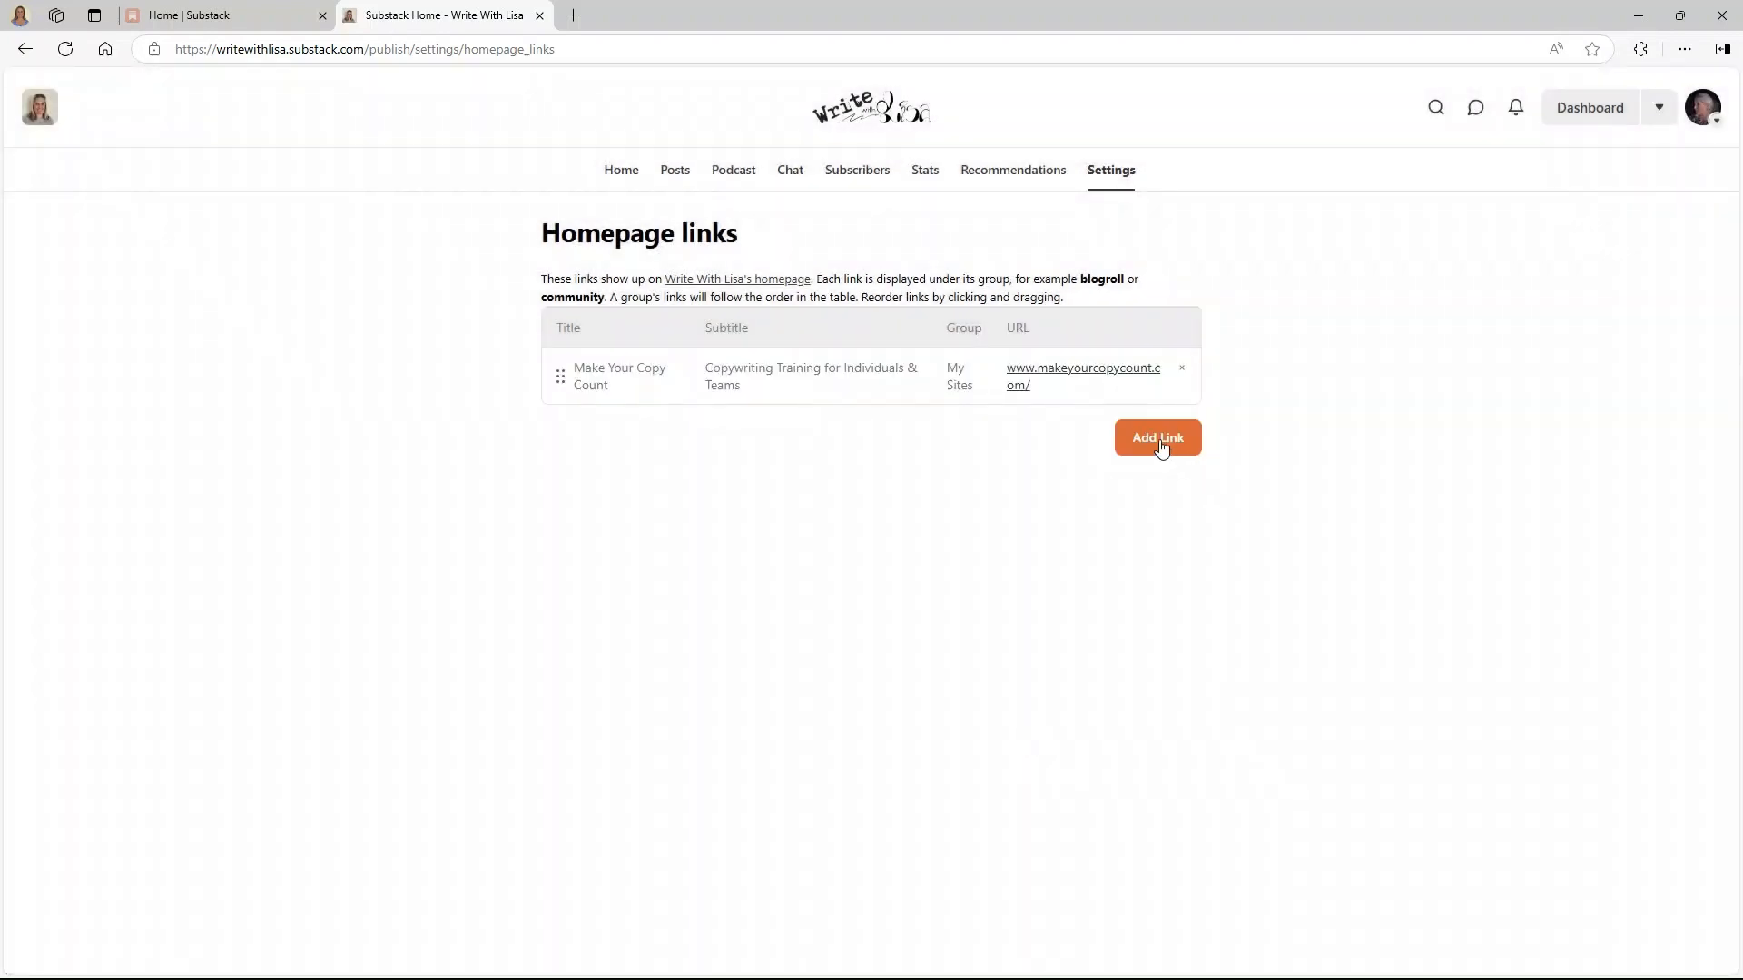
- Add the 'LS Mentoring' link to My Sites and view the homepage
{"action": "left_click", "coordinate": [1158, 439]}
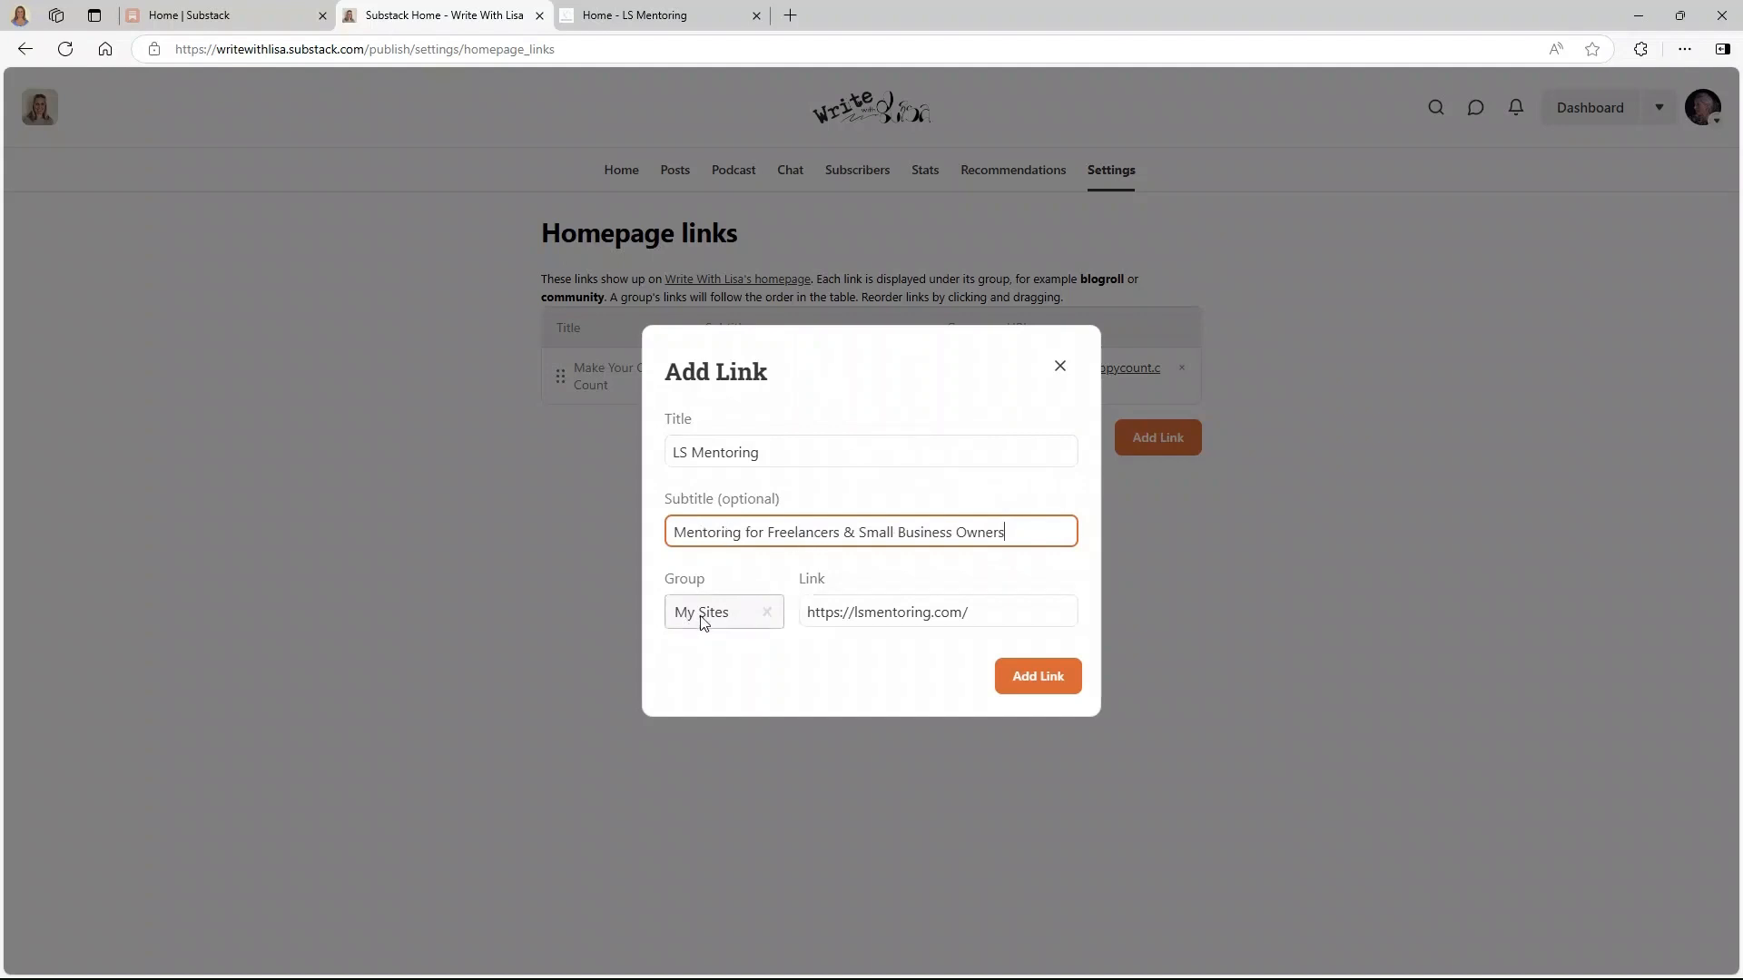
{"action": "left_click", "coordinate": [1046, 679]}
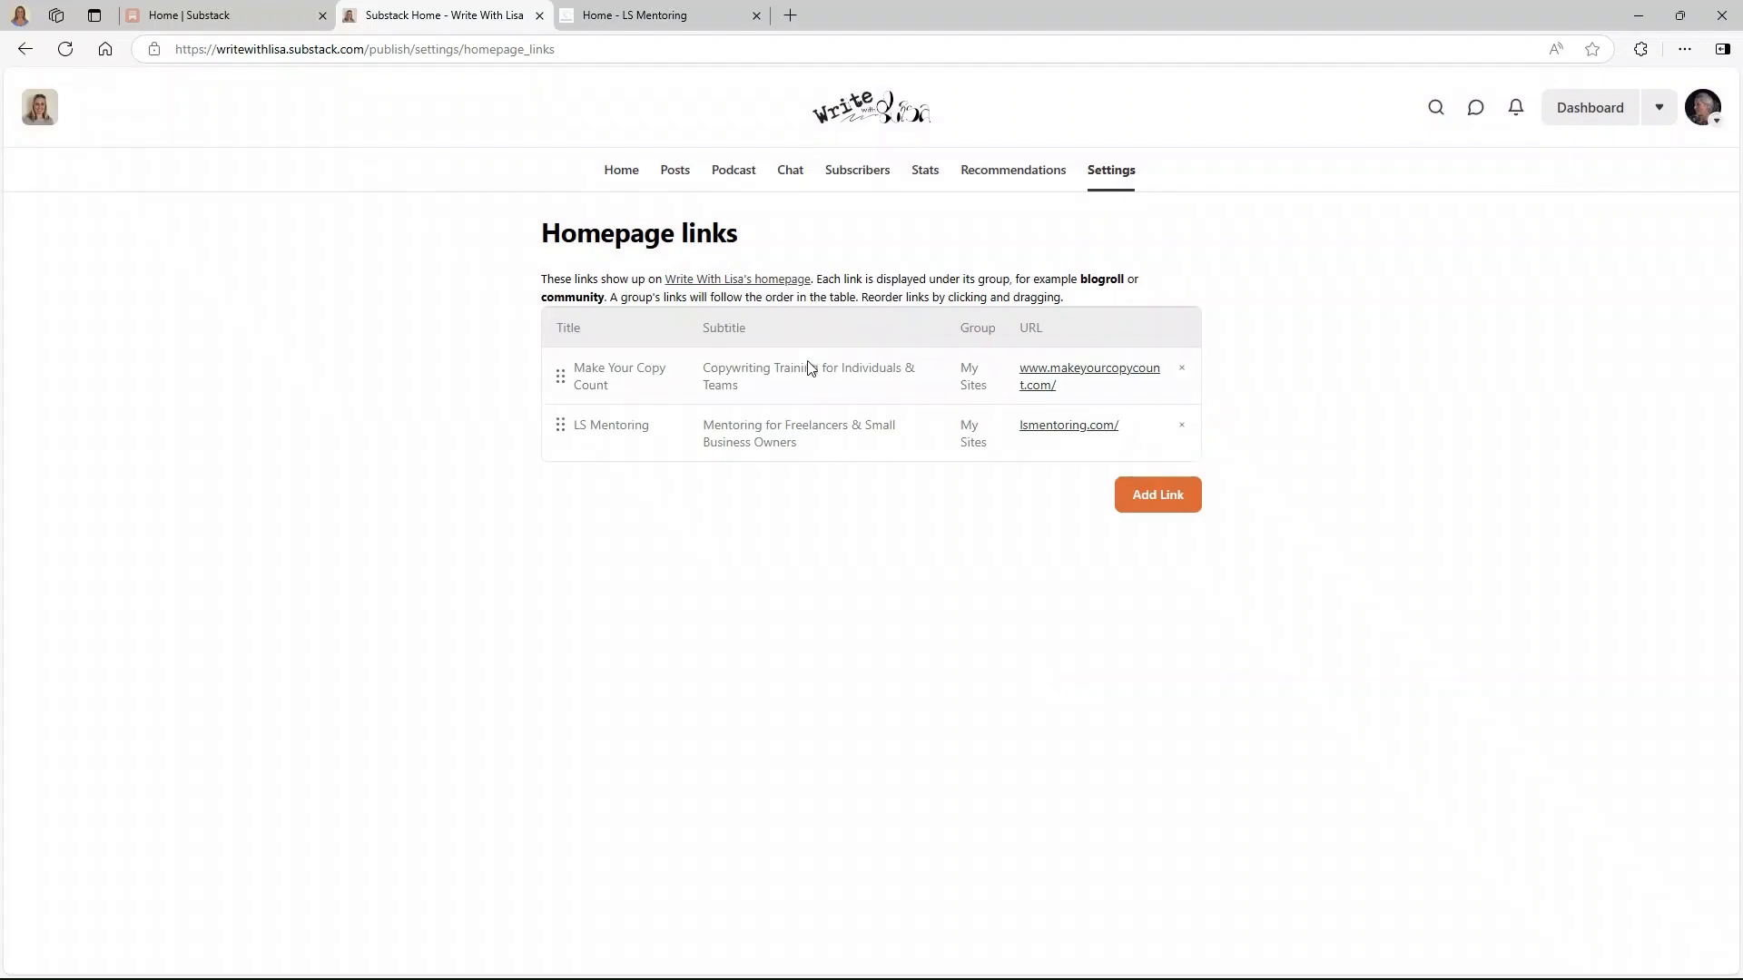
{"action": "left_click", "coordinate": [864, 123]}
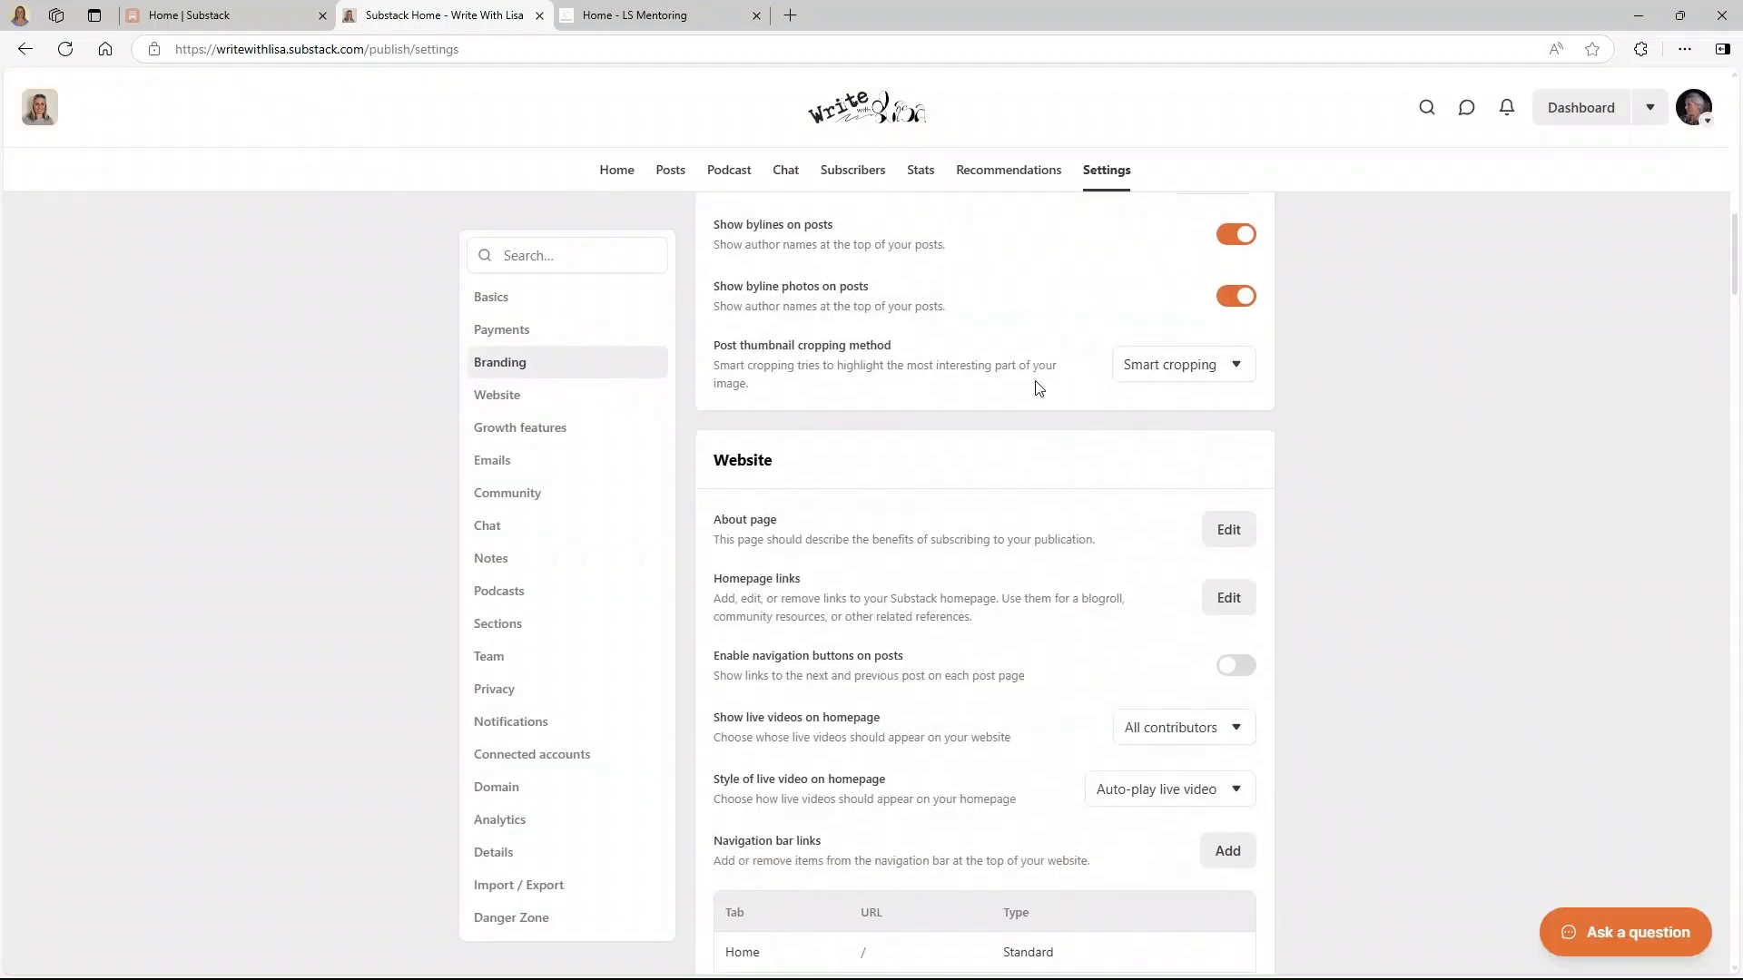
- Turn on 'Enable navigation buttons on posts' in the Website settings
{"action": "scroll", "coordinate": [1039, 388], "scroll_direction": "down", "scroll_amount": 2}
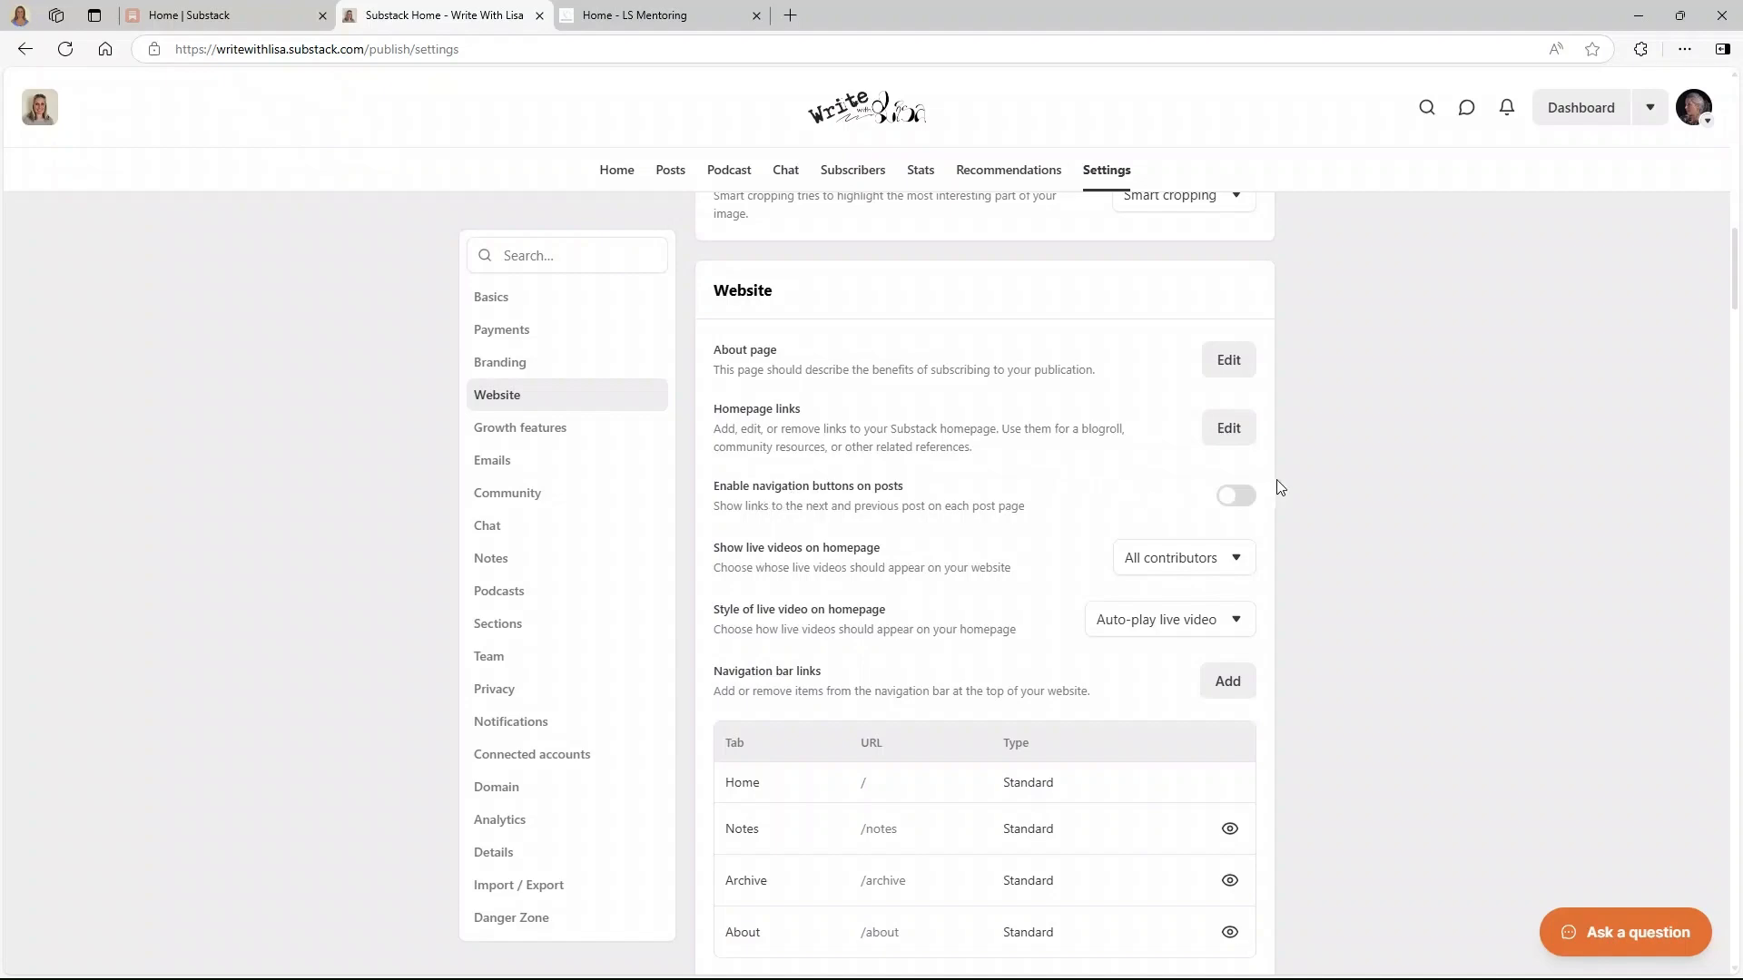
{"action": "left_click", "coordinate": [1250, 499]}
{"action": "scroll", "coordinate": [1027, 493], "scroll_direction": "down", "scroll_amount": 5}
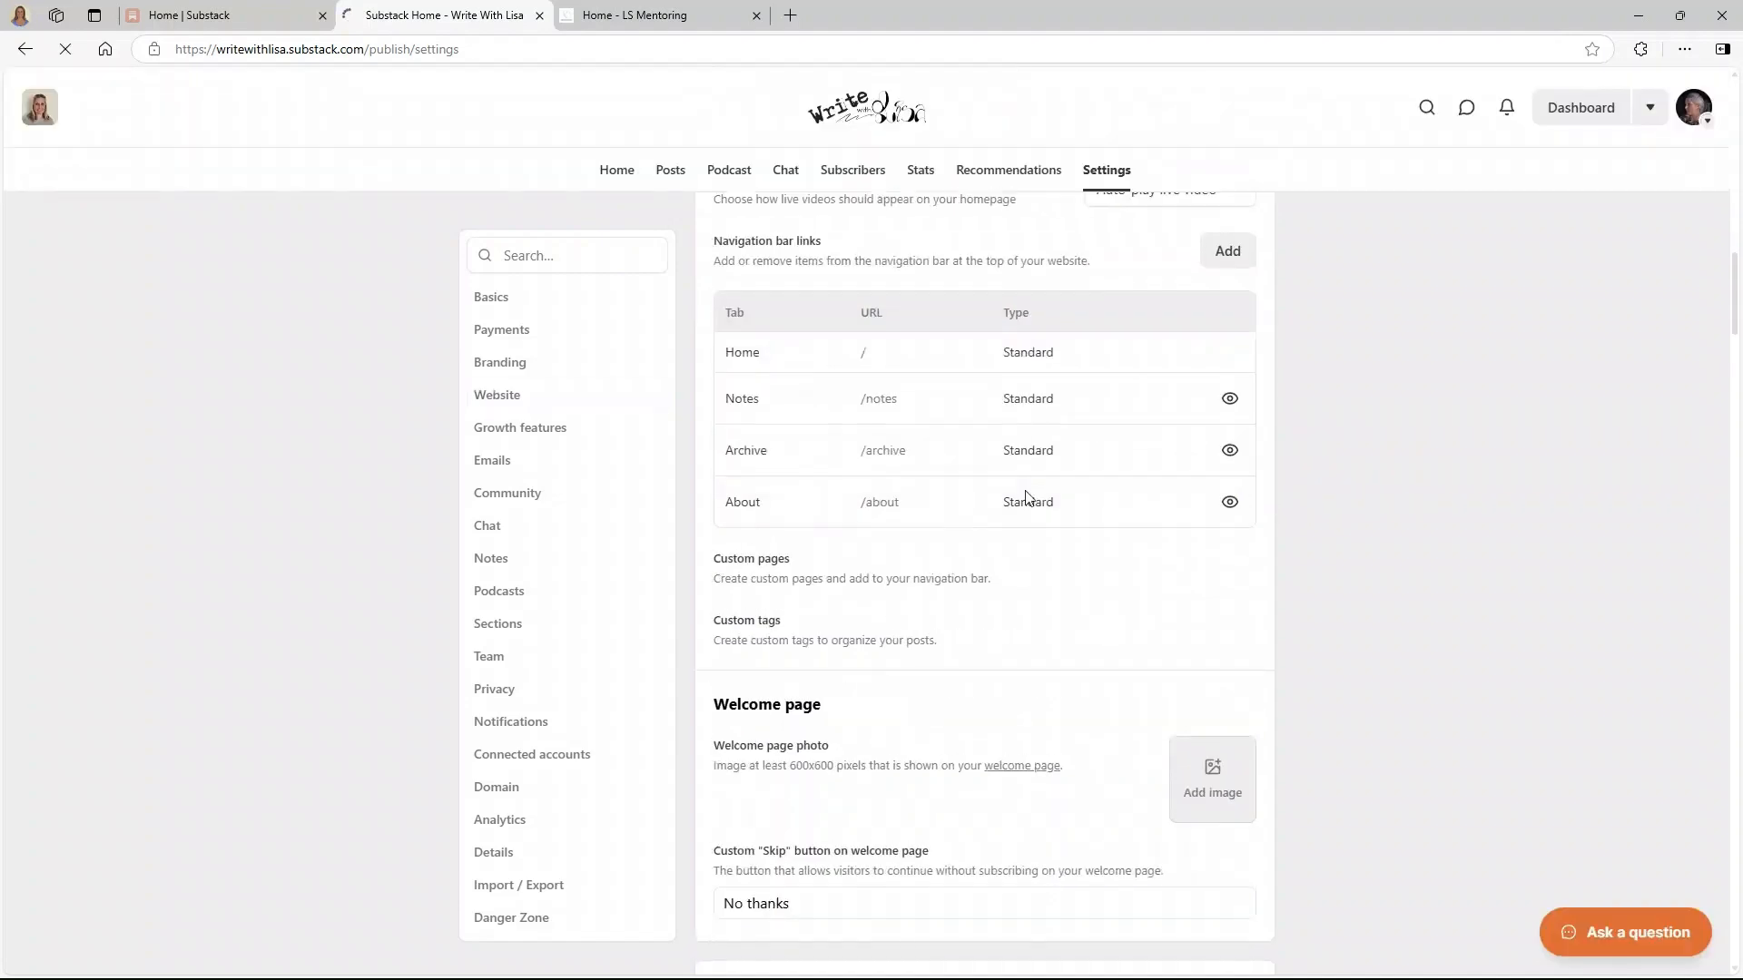
{"action": "scroll", "coordinate": [1026, 491], "scroll_direction": "up", "scroll_amount": 5}
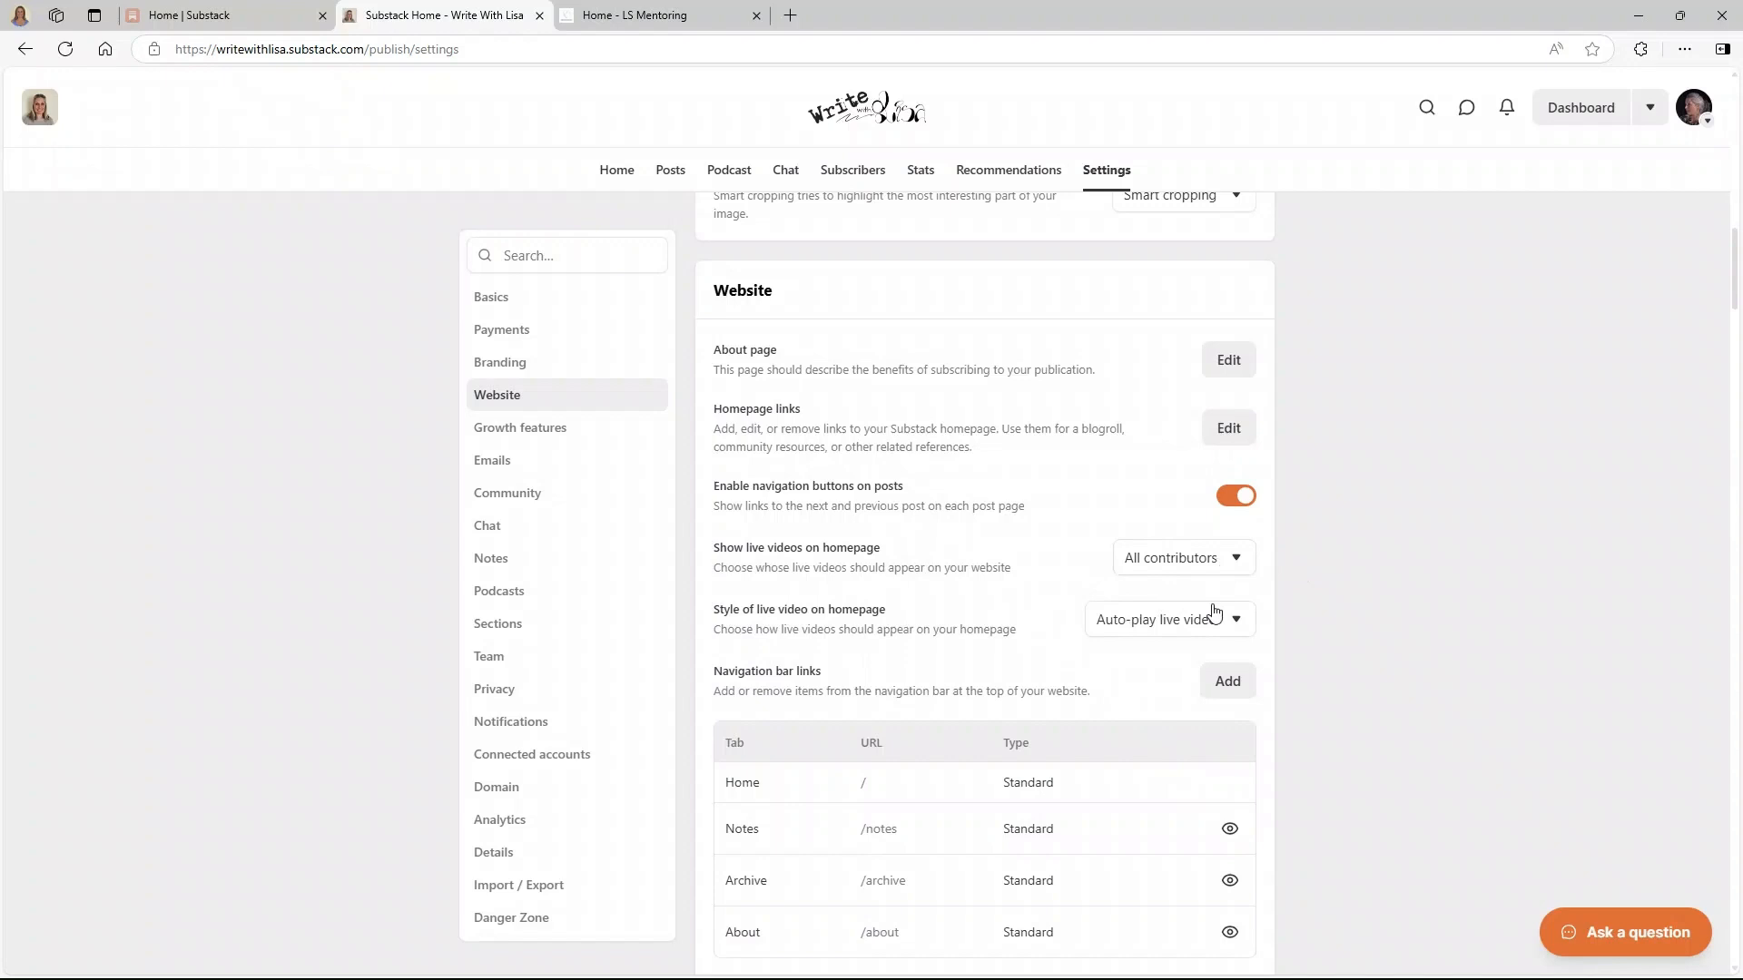
- Keep live videos on 'All contributors' and the style on 'Auto-play live video'
{"action": "left_click", "coordinate": [1200, 560]}
{"action": "left_click", "coordinate": [1200, 559]}
{"action": "left_click", "coordinate": [1184, 625]}
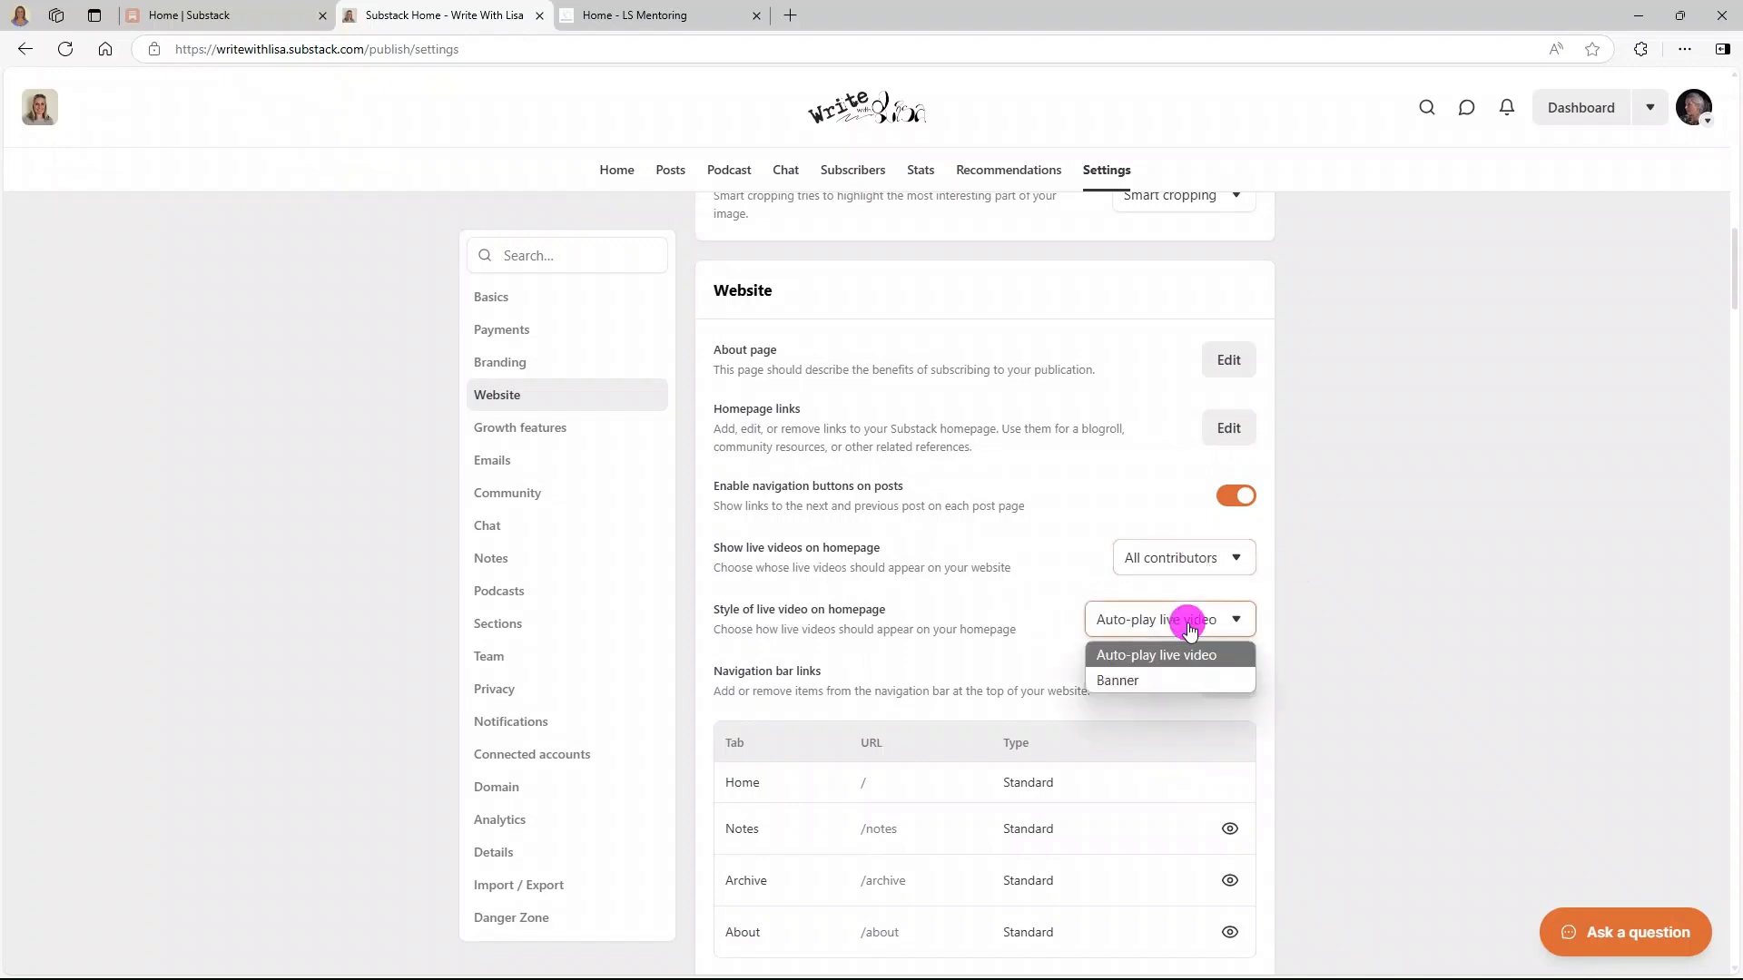
{"action": "left_click", "coordinate": [1195, 570]}
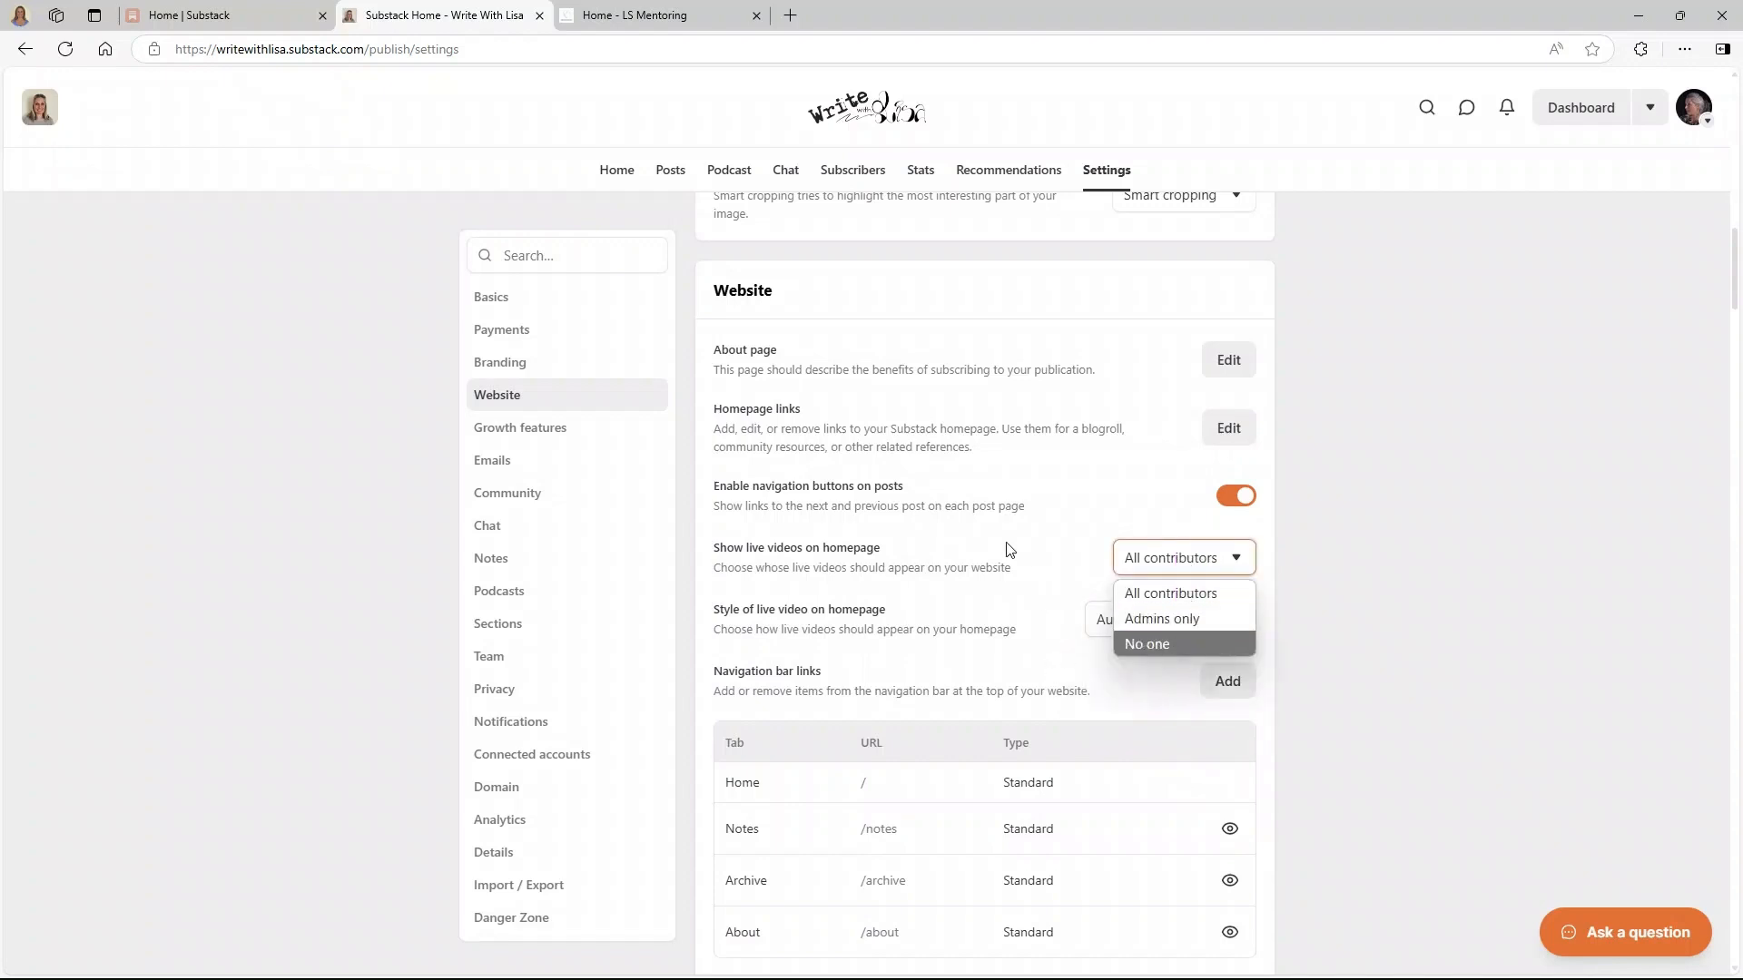
{"action": "left_click", "coordinate": [962, 574]}
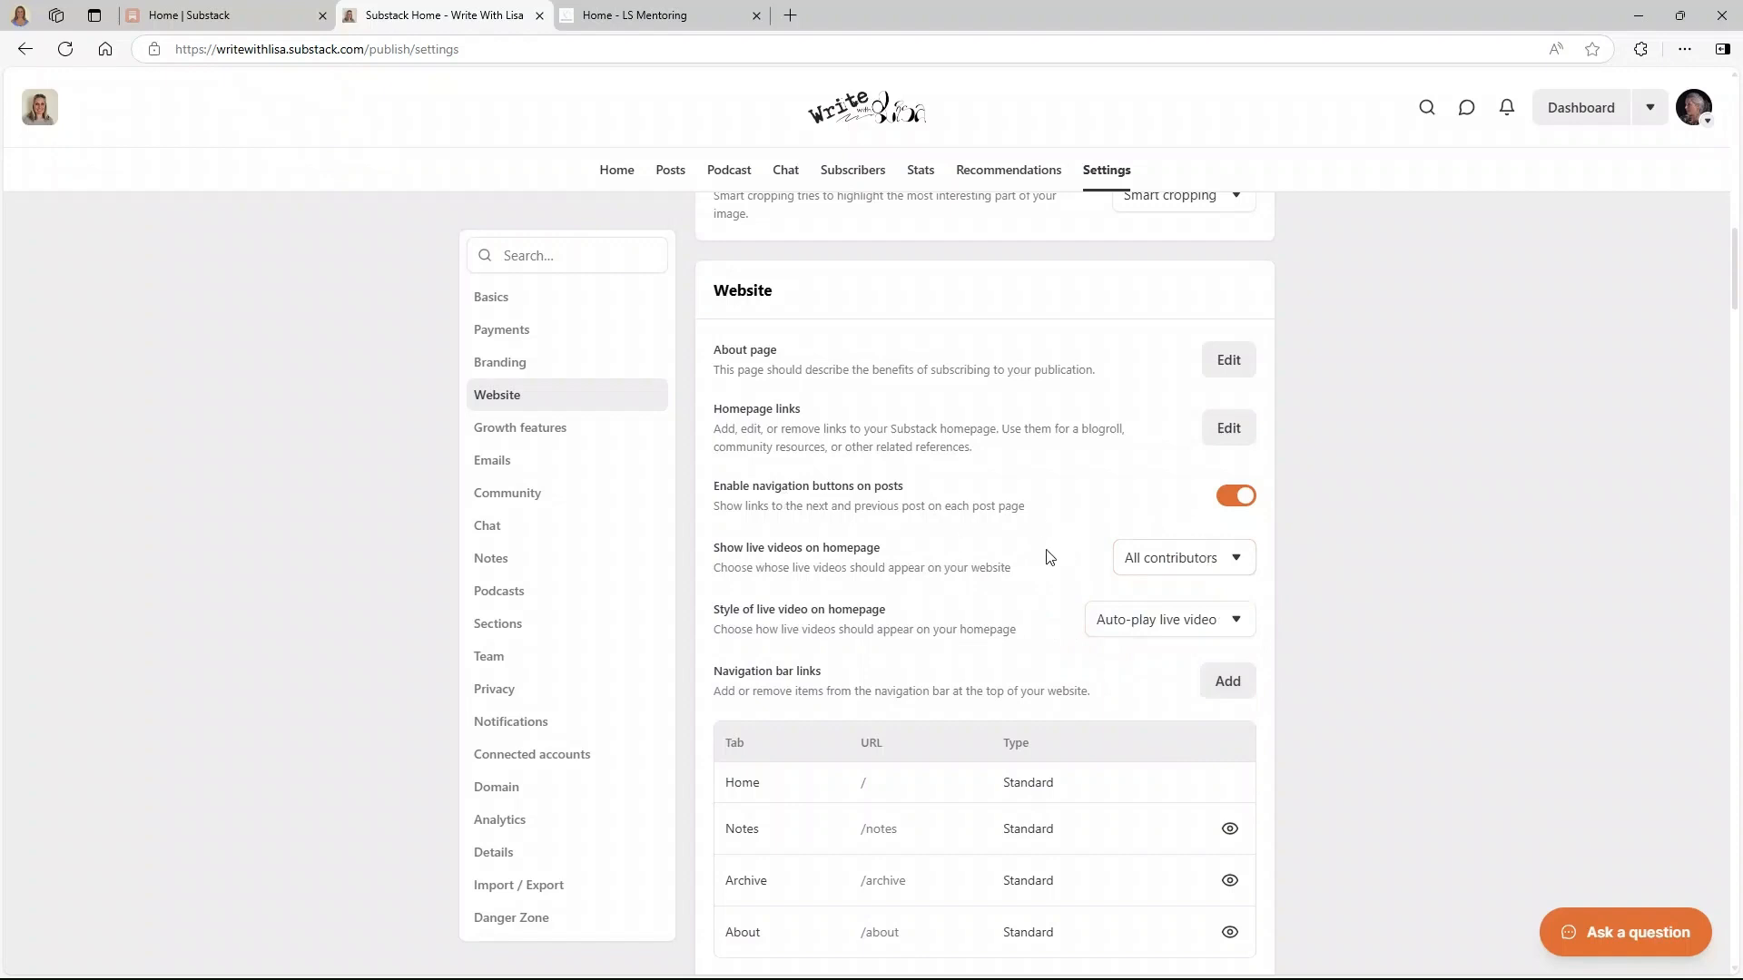
{"action": "left_click", "coordinate": [1194, 550]}
{"action": "left_click", "coordinate": [921, 559]}
{"action": "scroll", "coordinate": [827, 545], "scroll_direction": "down", "scroll_amount": 1}
{"action": "scroll", "coordinate": [822, 544], "scroll_direction": "down", "scroll_amount": 1}
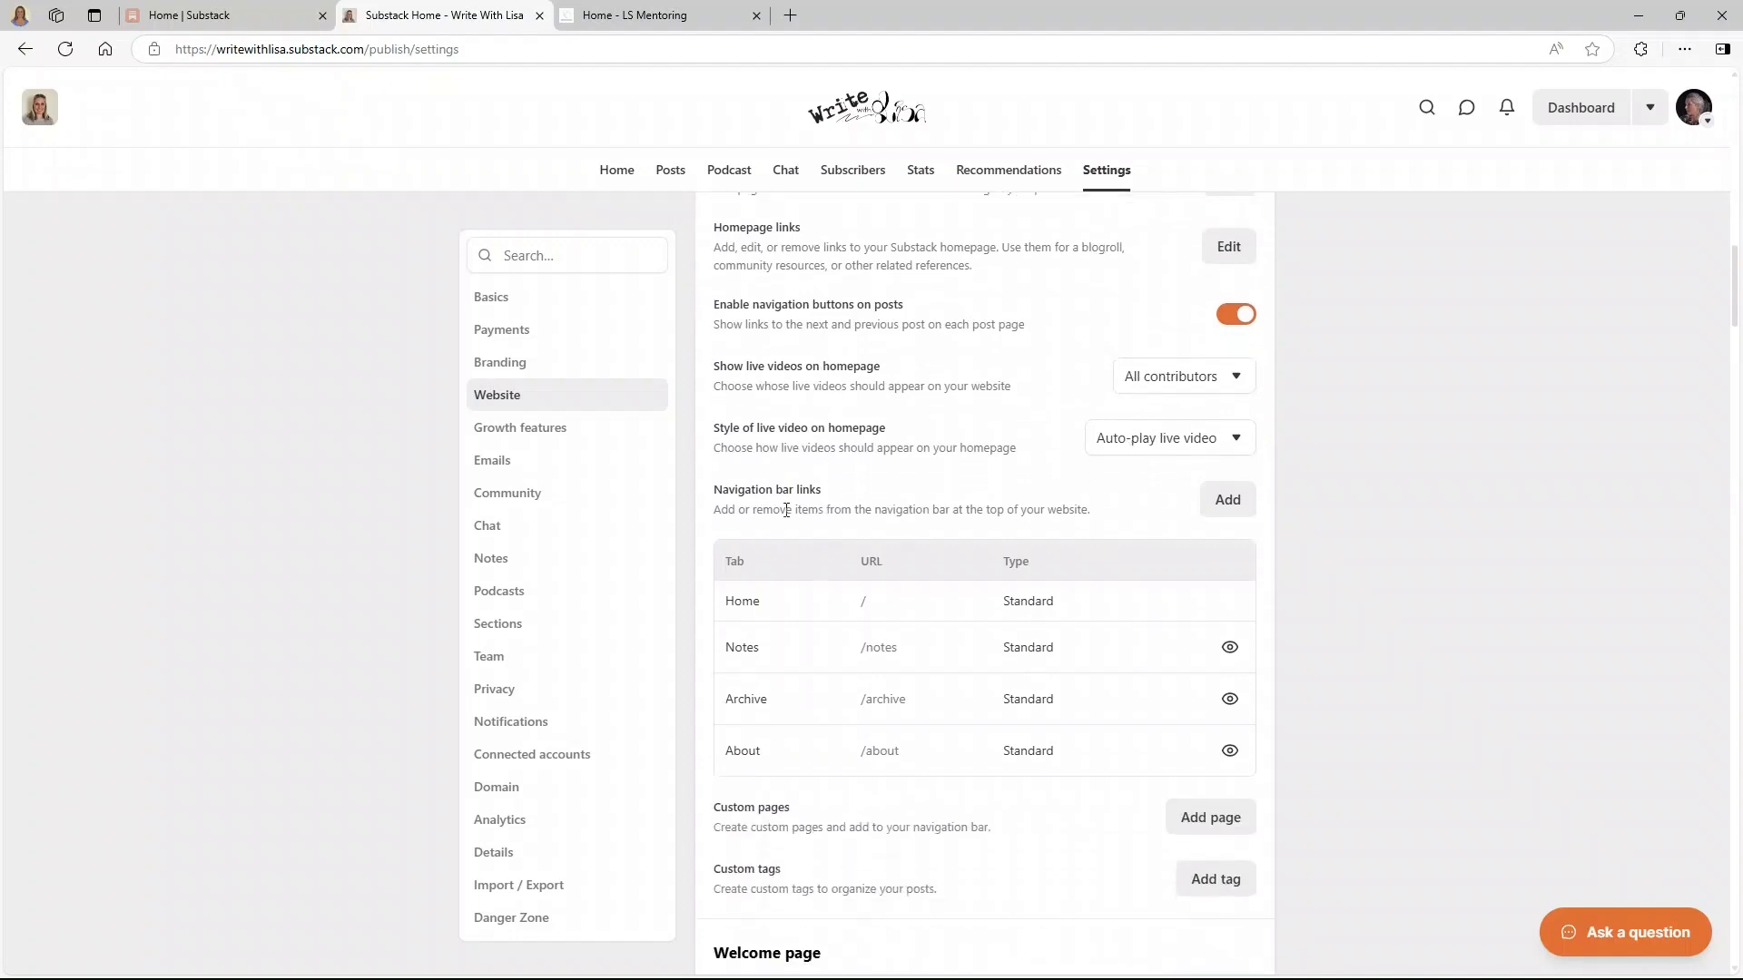
- Hide the Notes and Archive navigation tabs so the homepage shows only Home and About
{"action": "left_click", "coordinate": [870, 111]}
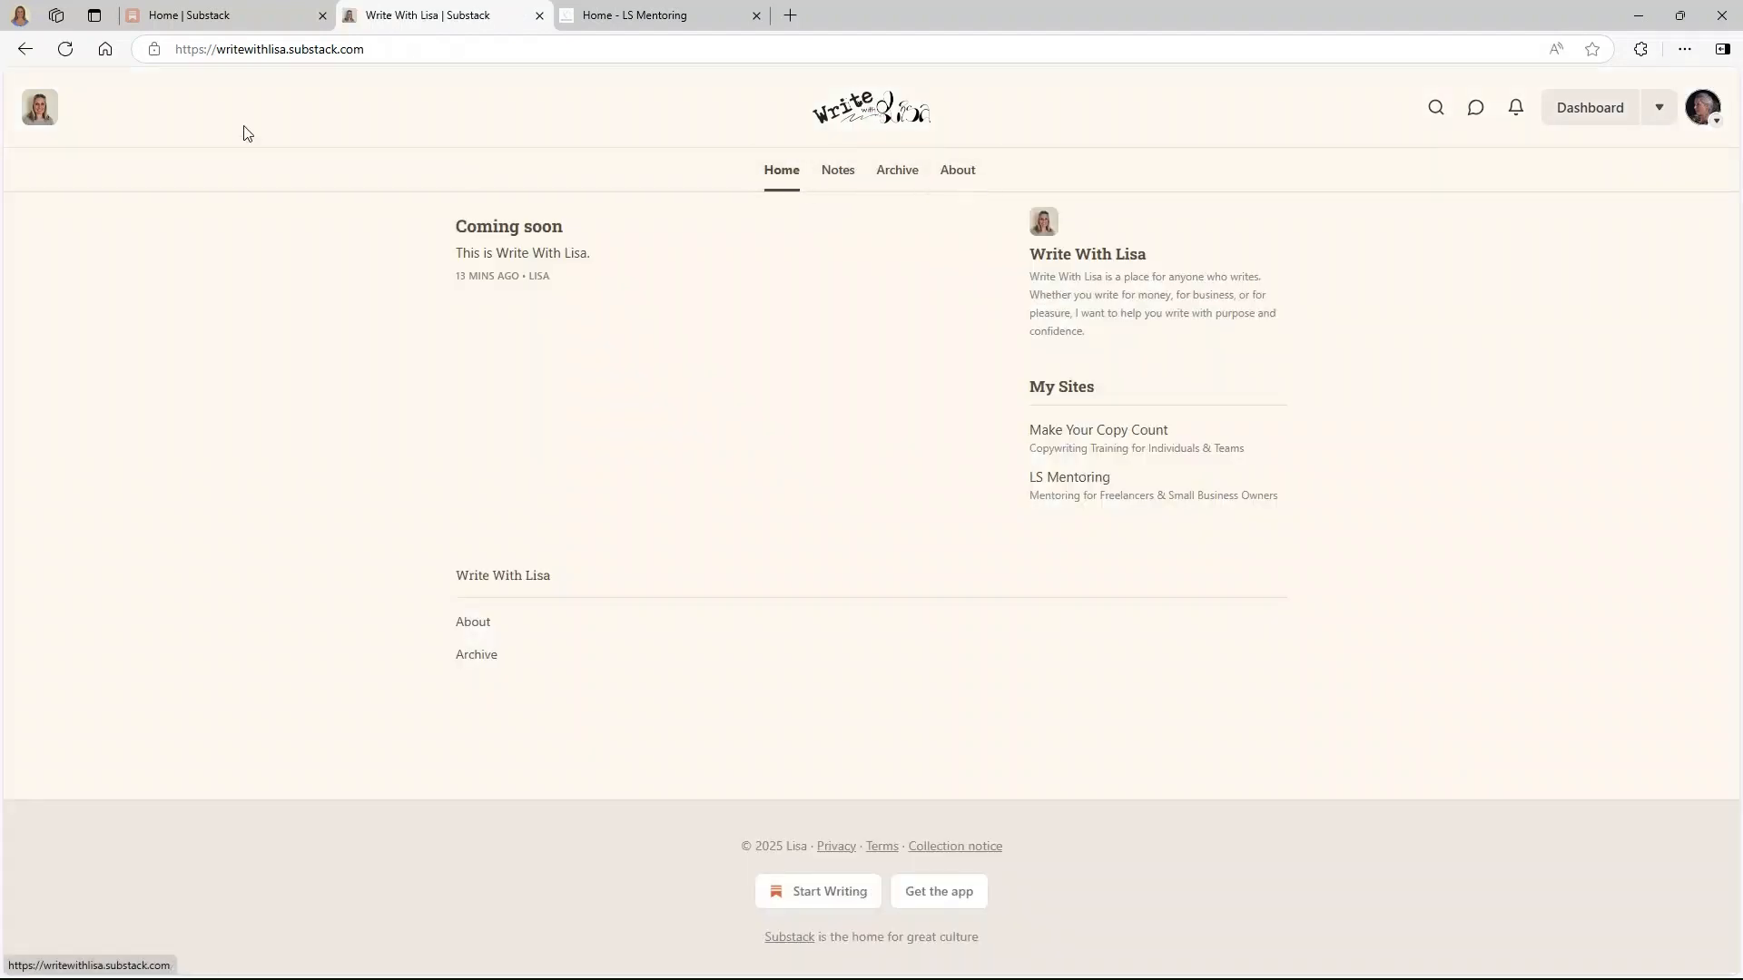
{"action": "left_click", "coordinate": [25, 49]}
{"action": "scroll", "coordinate": [1026, 465], "scroll_direction": "down", "scroll_amount": 2}
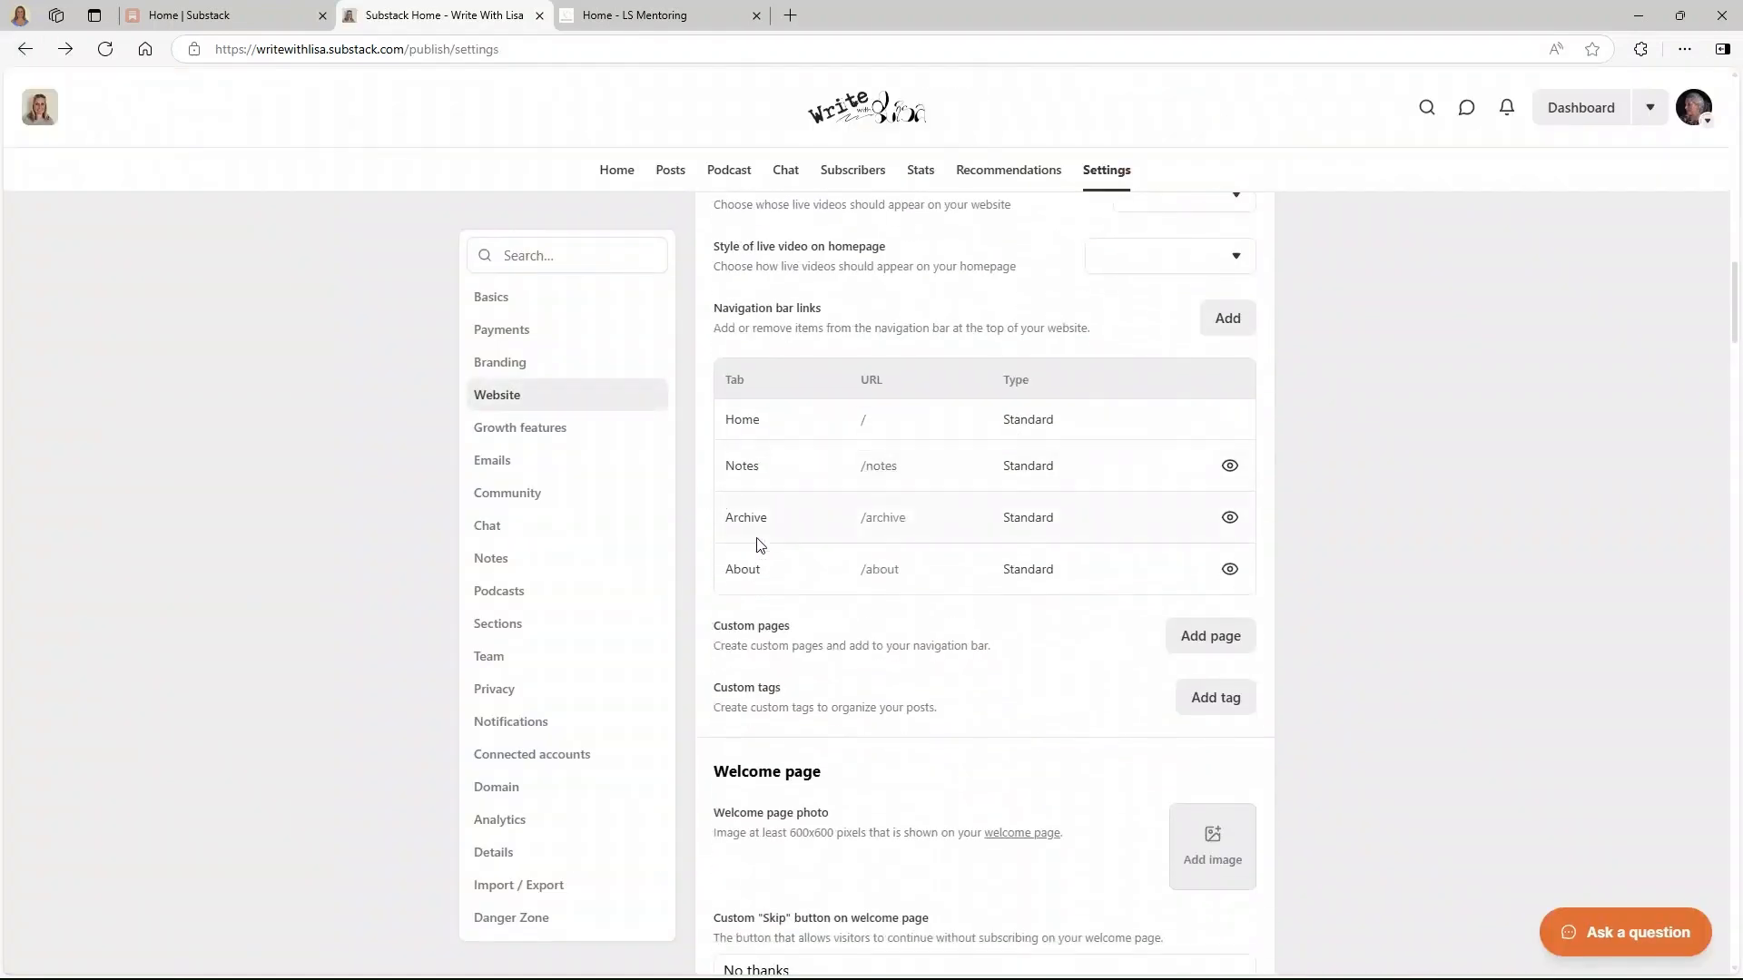
{"action": "left_click", "coordinate": [1225, 465]}
{"action": "left_click", "coordinate": [1229, 517]}
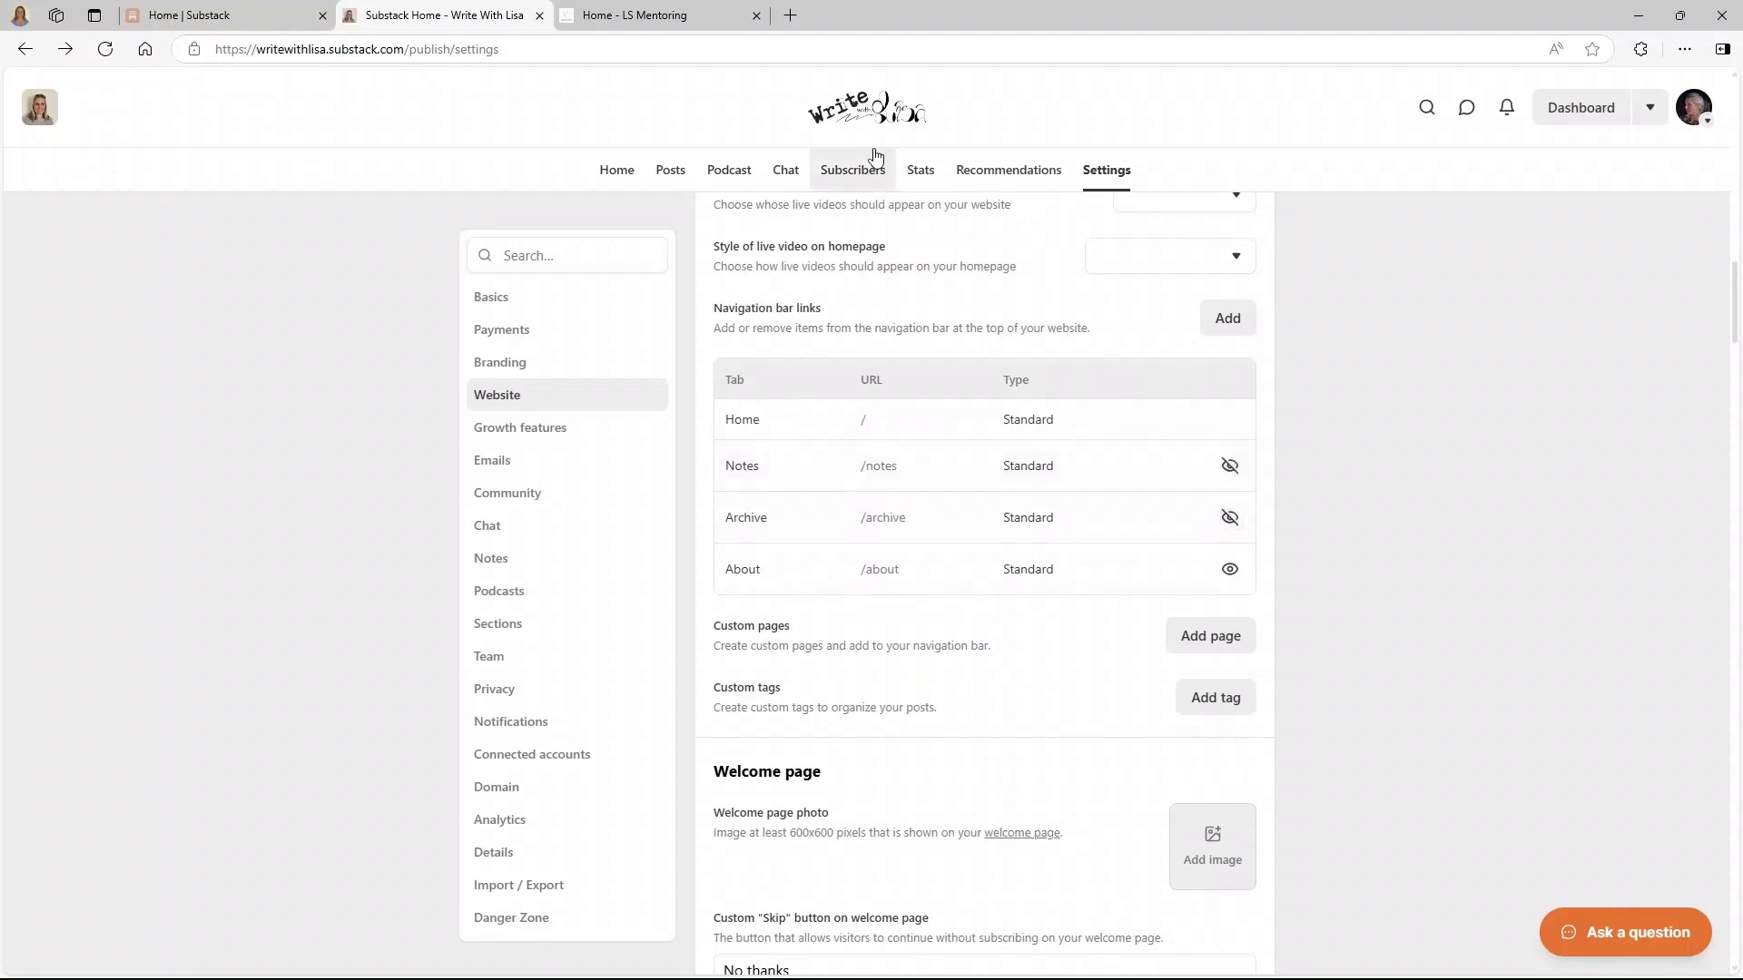
{"action": "left_click", "coordinate": [864, 112]}
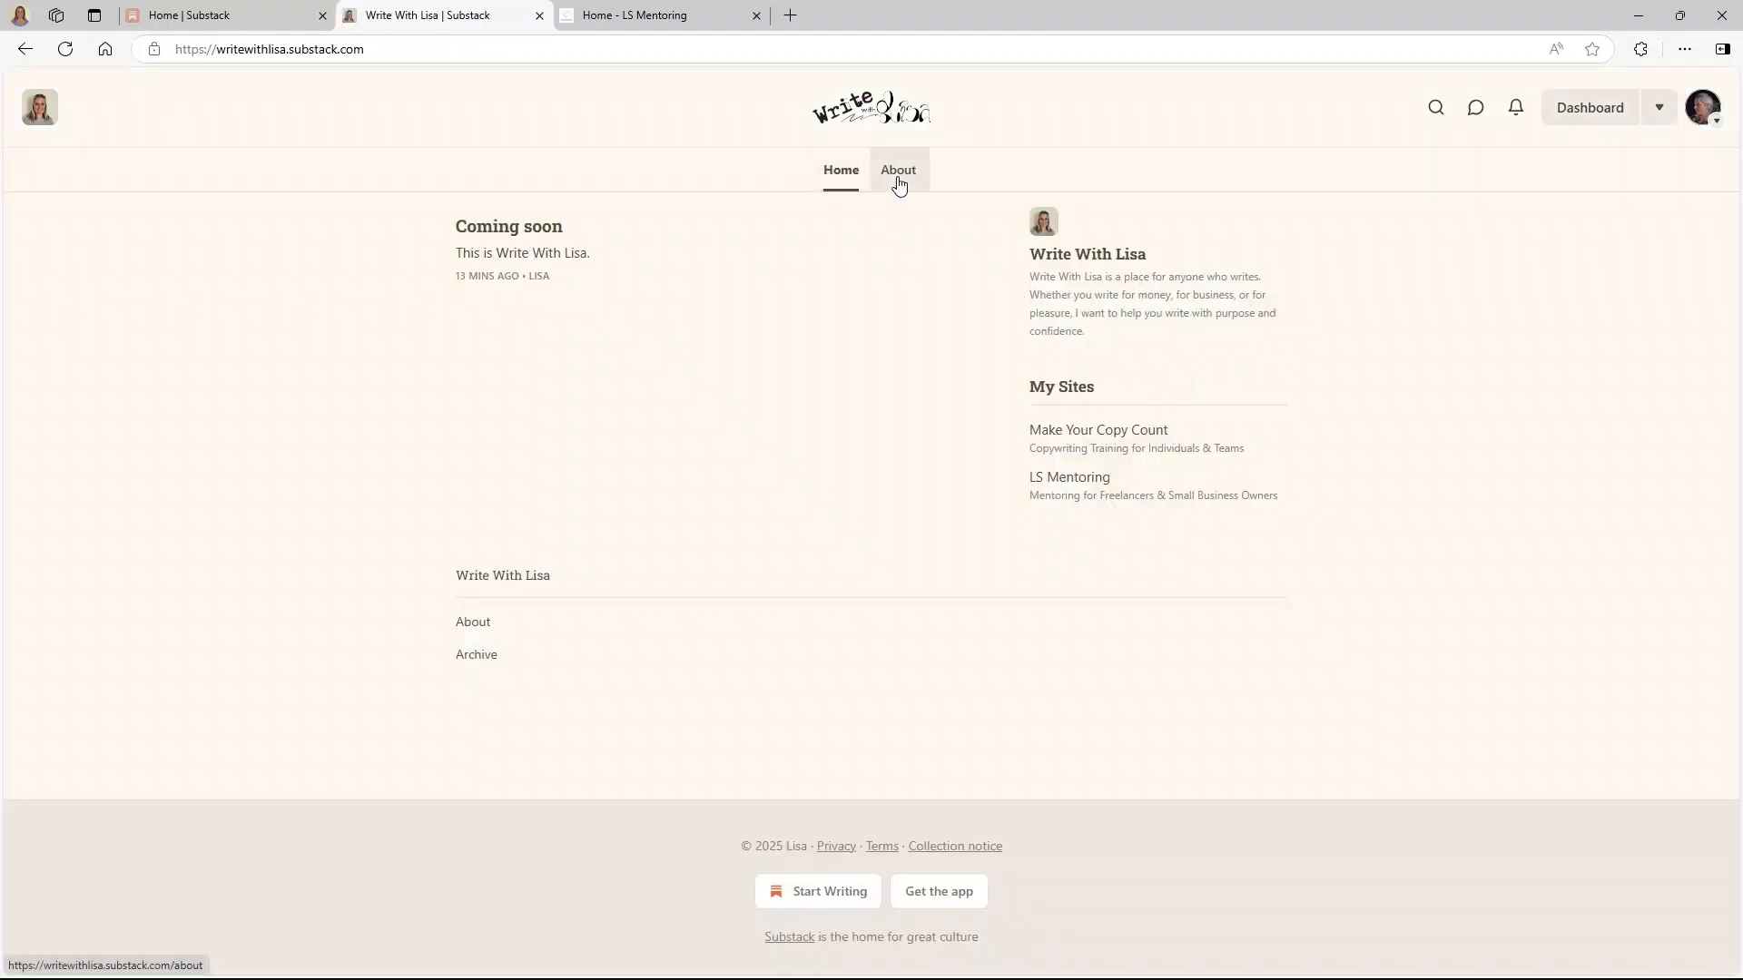
{"action": "key", "text": "alt+Left"}
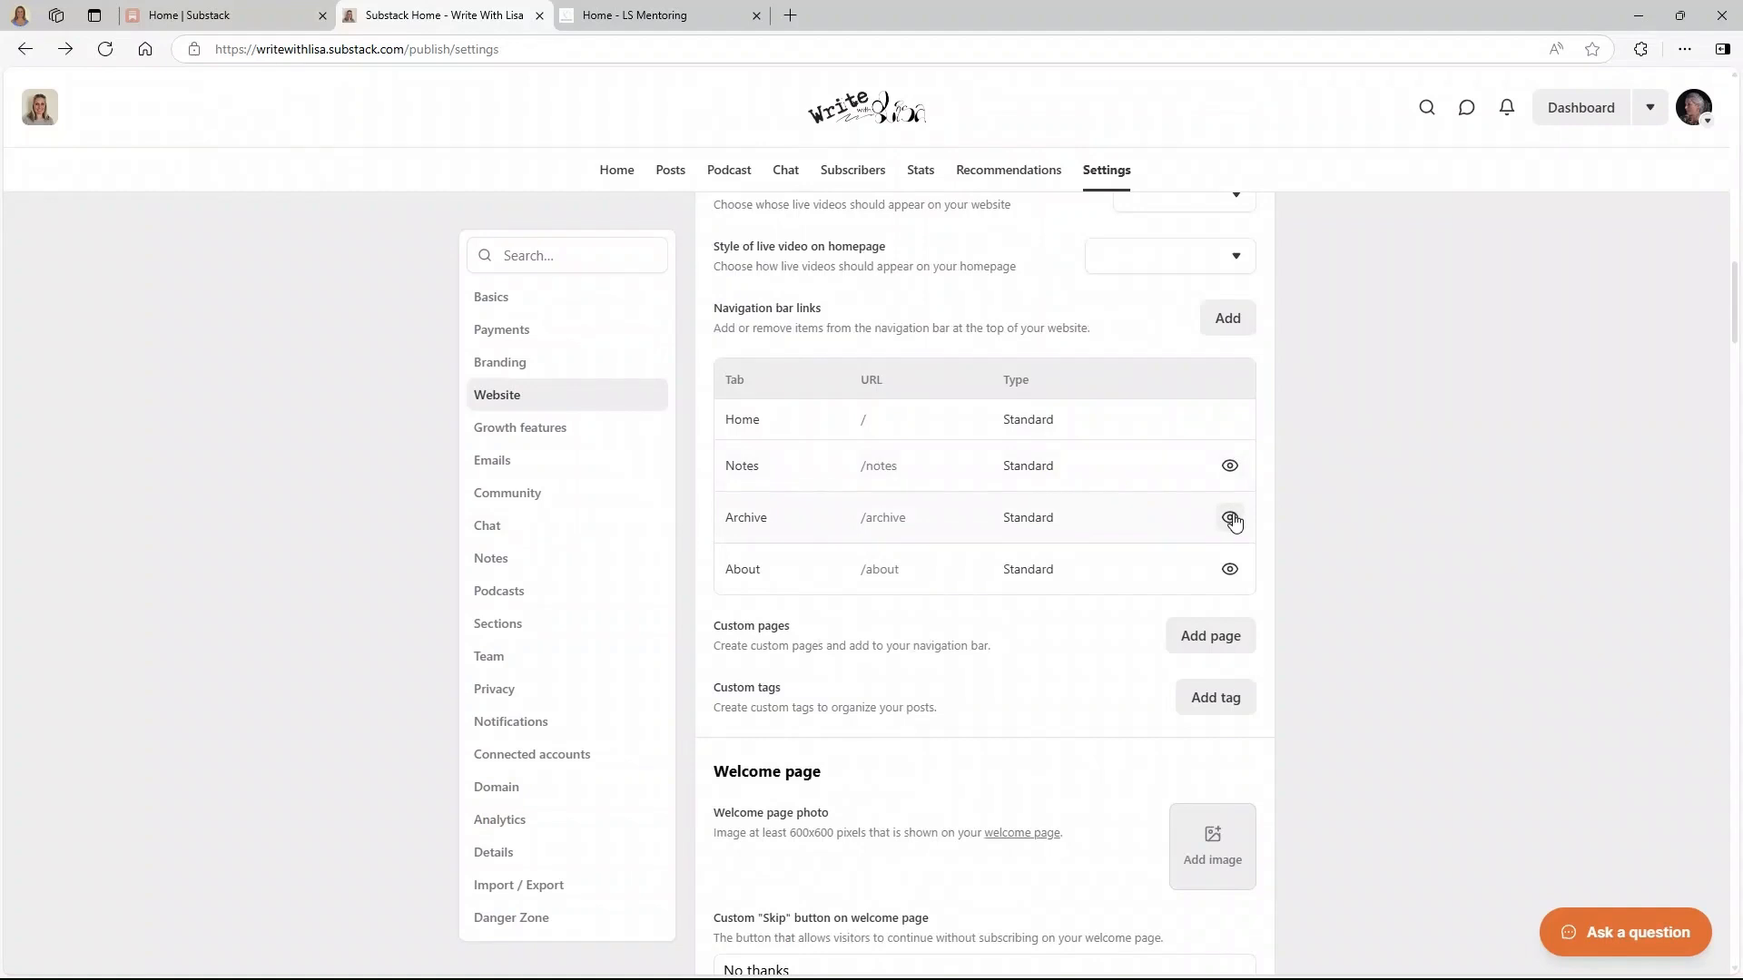
{"action": "left_click", "coordinate": [1228, 468]}
{"action": "left_click", "coordinate": [1229, 517]}
- Create a new custom page and paste the write-along text into its body
{"action": "left_click", "coordinate": [1212, 635]}
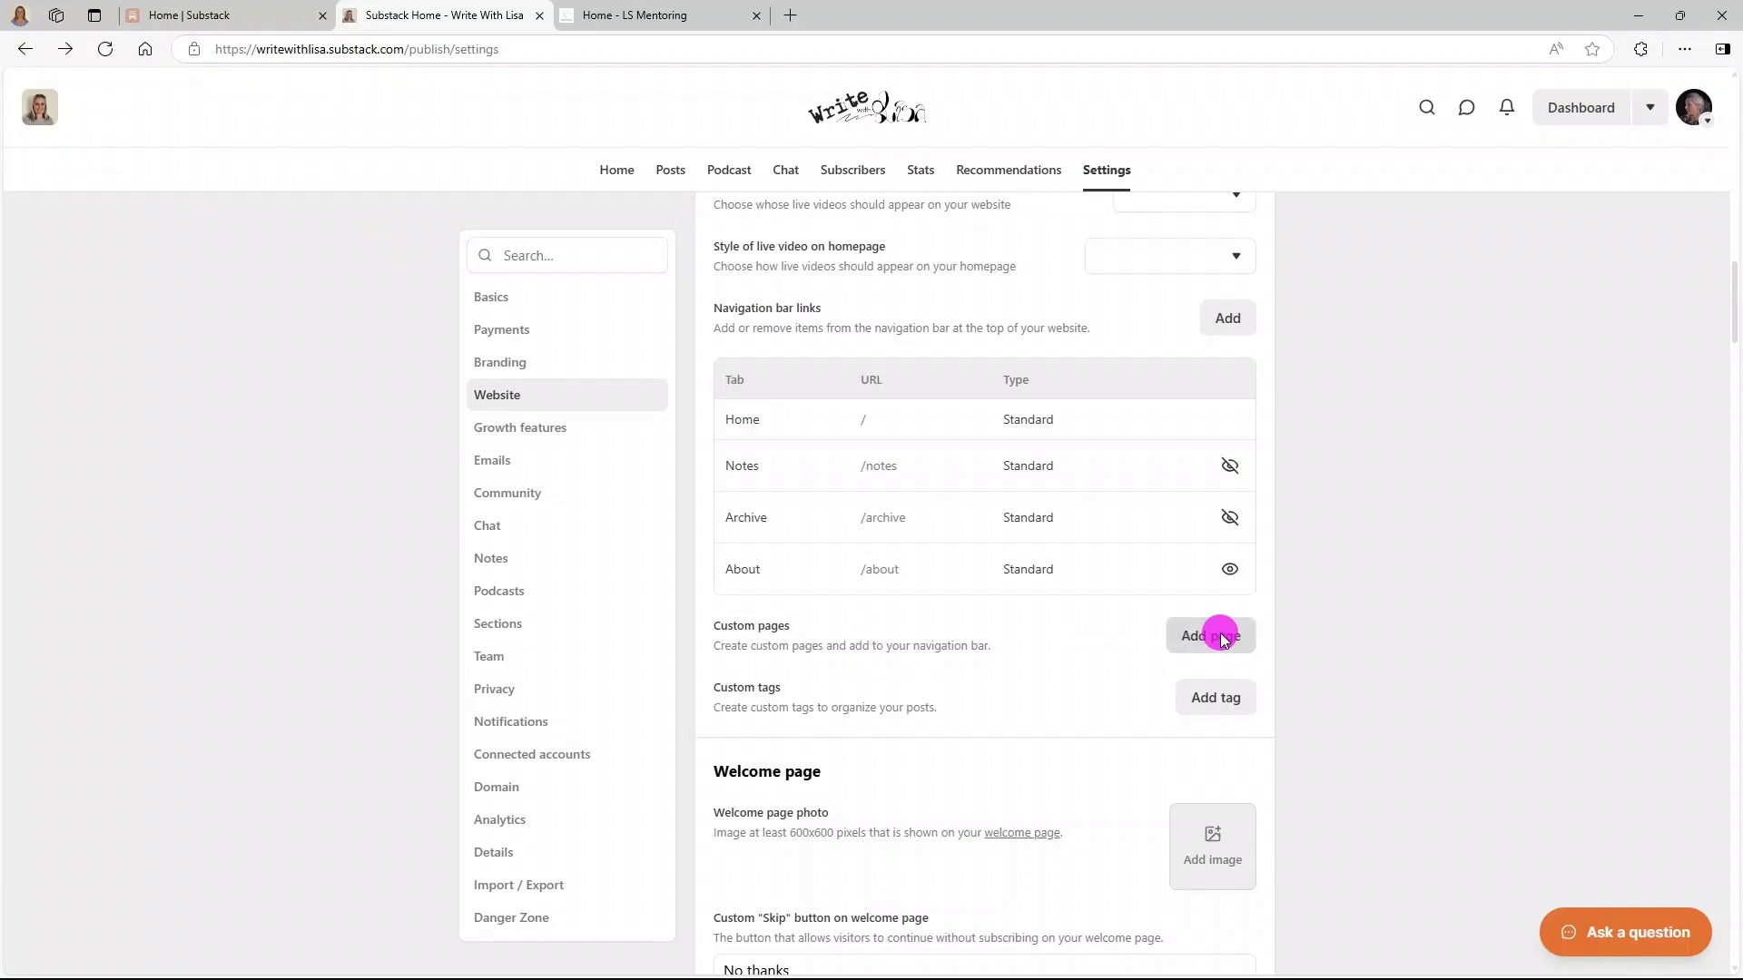
{"action": "right_click", "coordinate": [561, 378]}
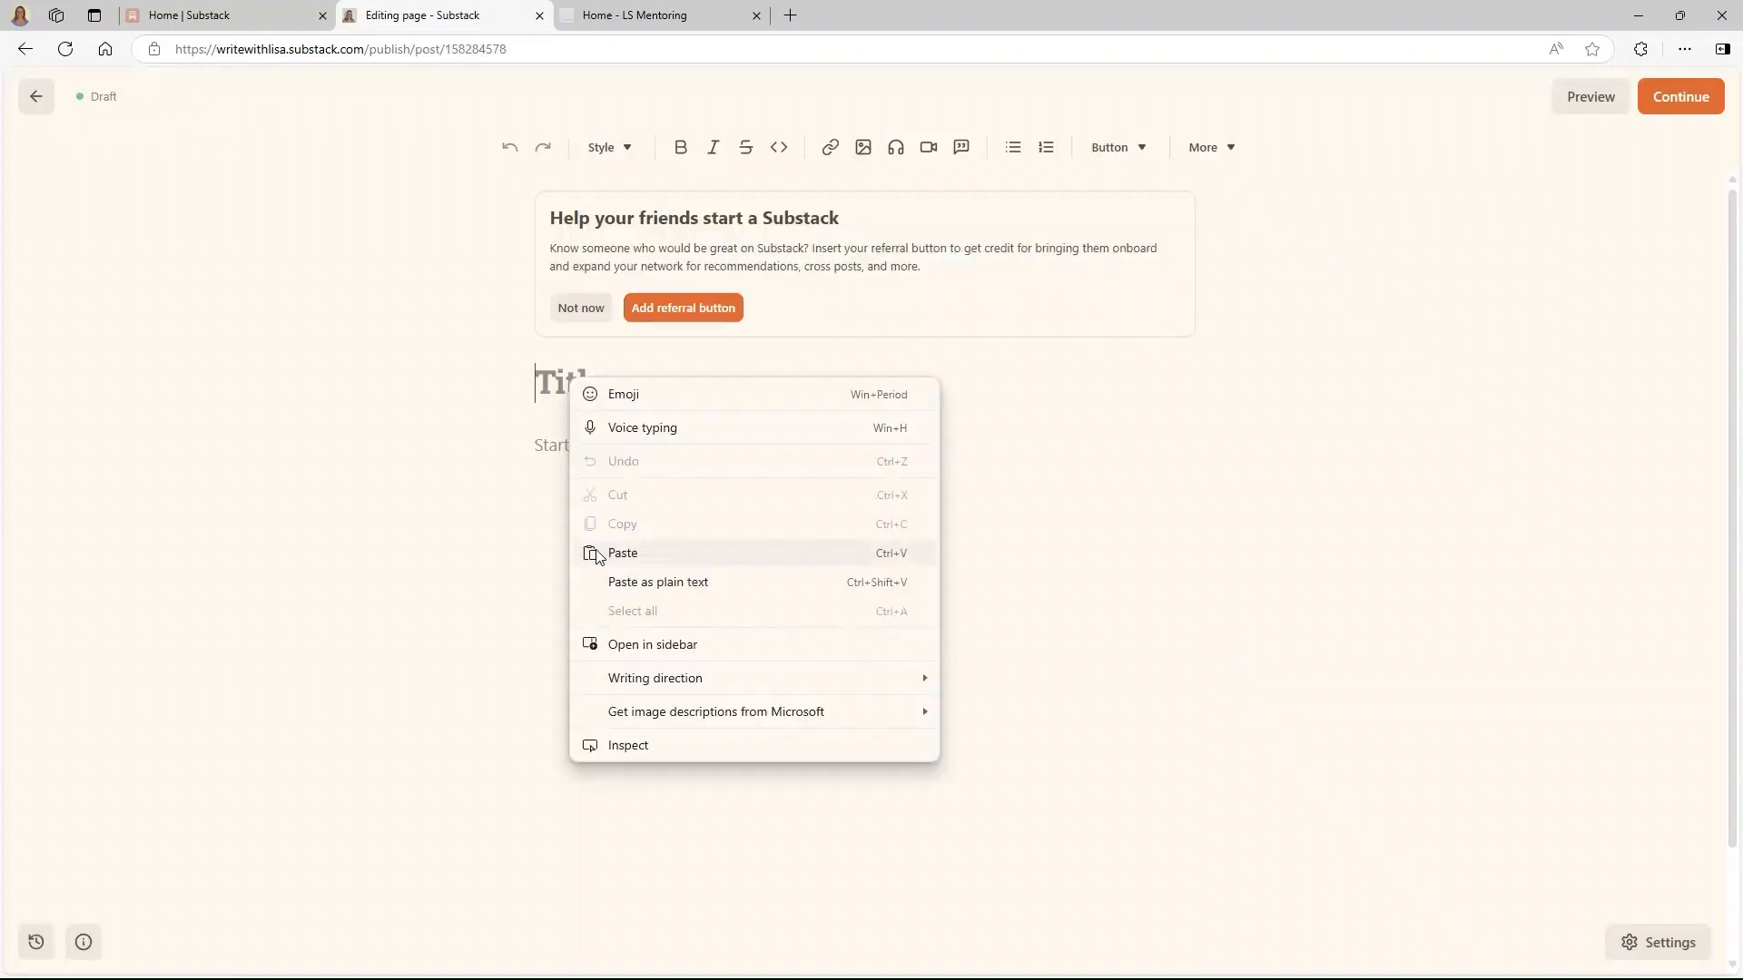
{"action": "left_click", "coordinate": [548, 448]}
{"action": "right_click", "coordinate": [551, 452]}
{"action": "left_click", "coordinate": [623, 629]}
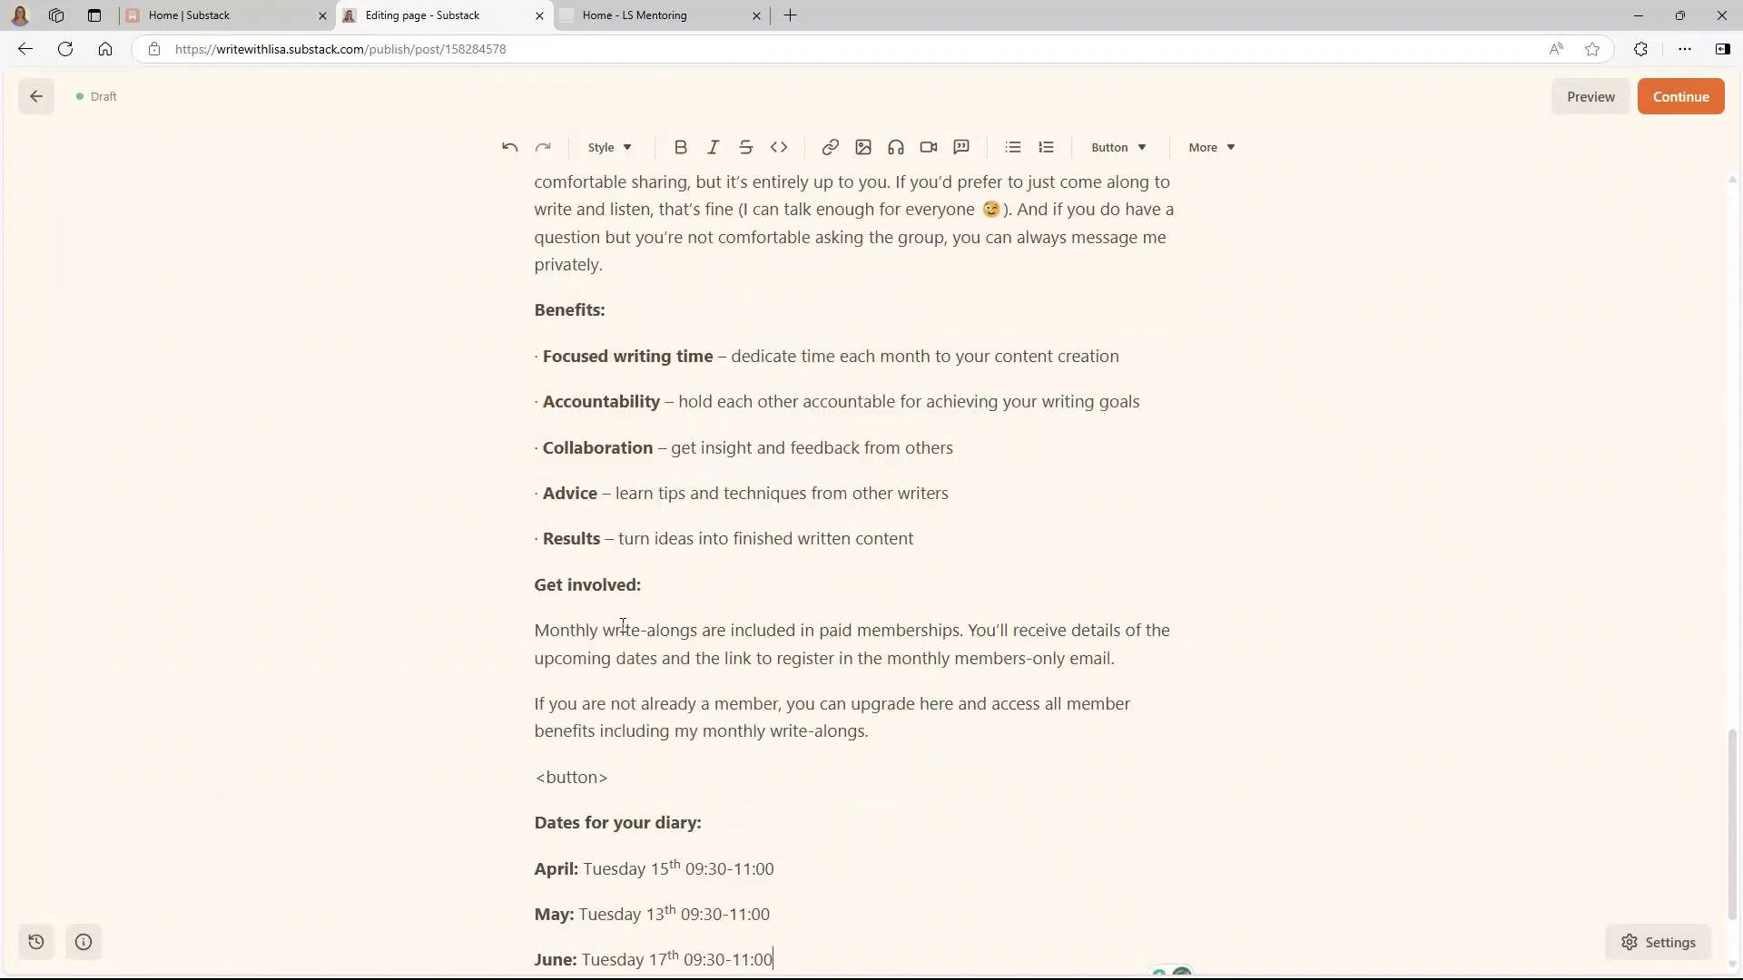
{"action": "scroll", "coordinate": [623, 626], "scroll_direction": "up", "scroll_amount": 20}
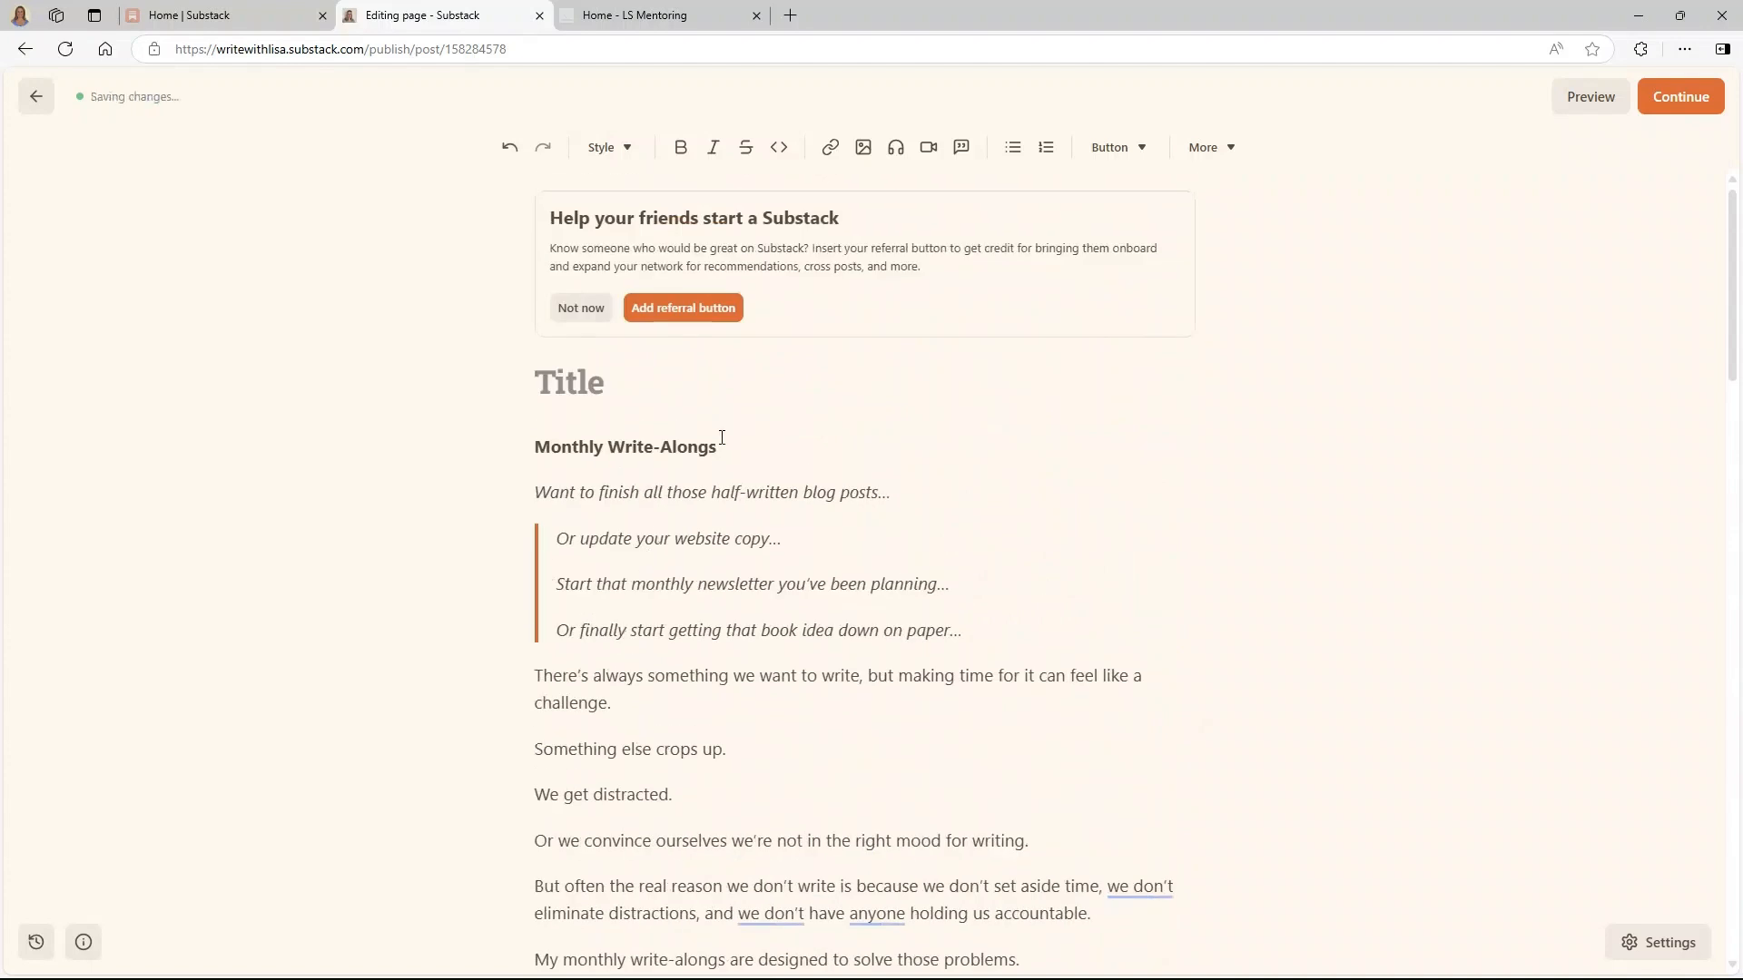
- Move the 'Monthly Write-Alongs' line from the body into the page title
{"action": "left_click_drag", "start_coordinate": [719, 443], "coordinate": [535, 446]}
{"action": "key", "text": "ctrl+c"}
{"action": "right_click", "coordinate": [557, 445]}
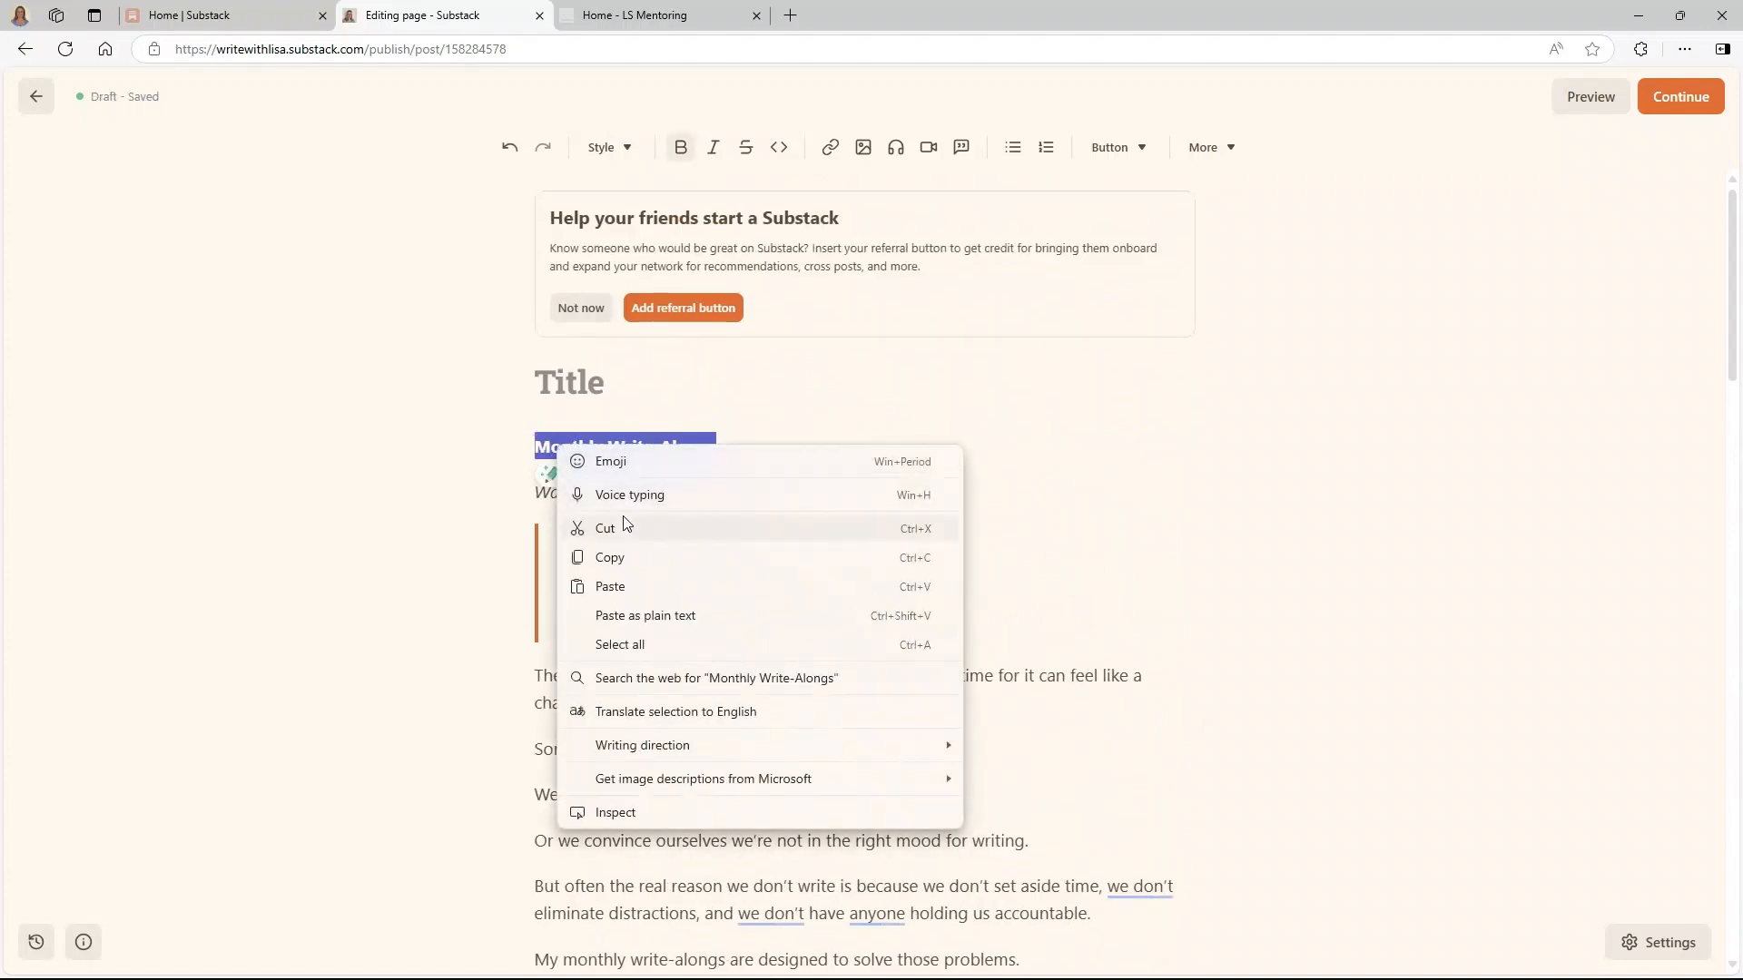
{"action": "left_click", "coordinate": [605, 528]}
{"action": "right_click", "coordinate": [540, 386]}
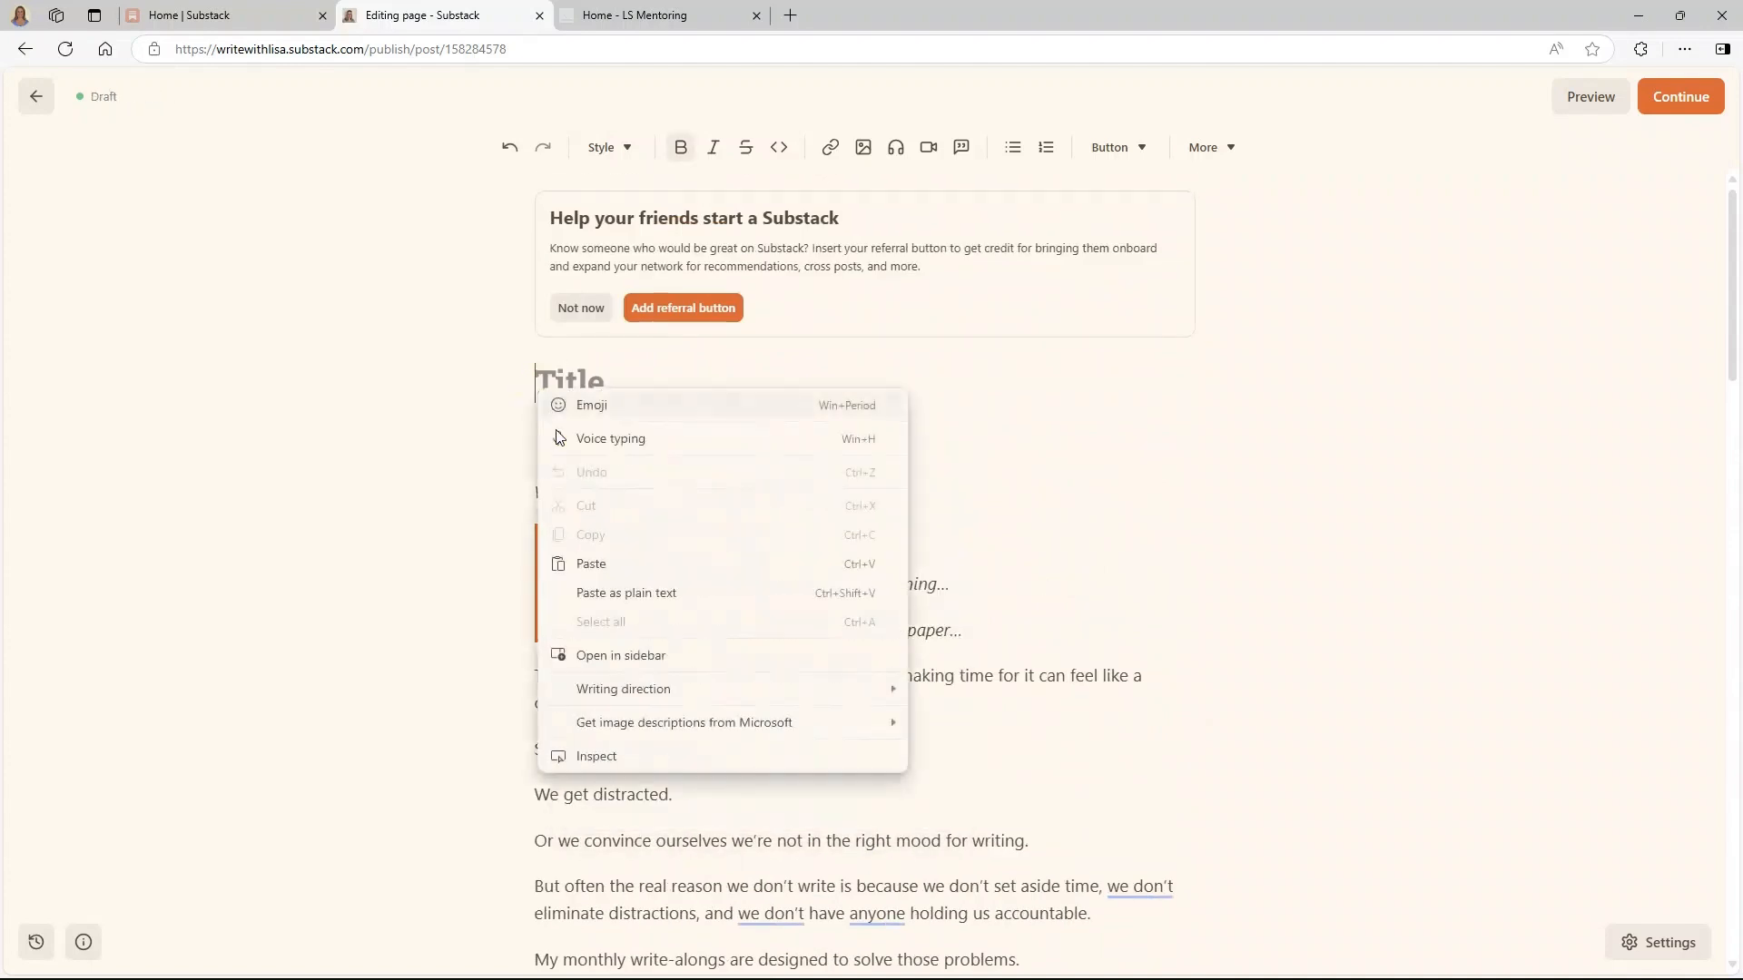
{"action": "left_click", "coordinate": [601, 563]}
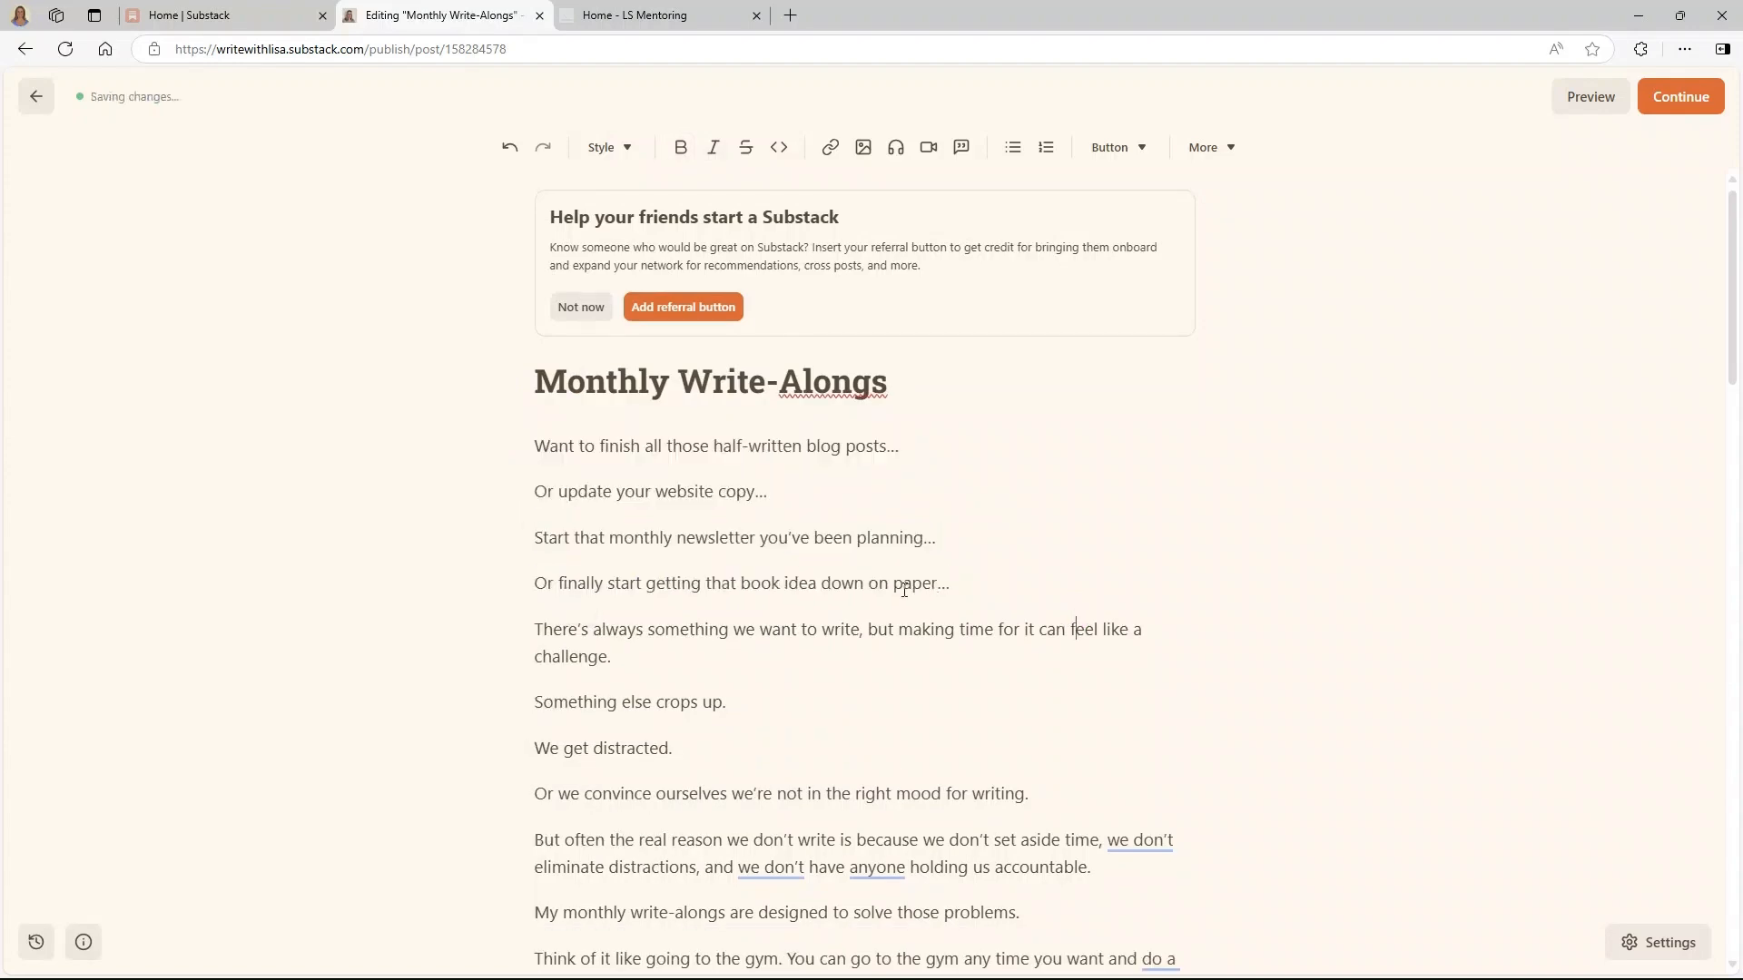
- Style 'How it works:' and 'Benefits:' as Heading 2
{"action": "scroll", "coordinate": [904, 590], "scroll_direction": "down", "scroll_amount": 13}
{"action": "scroll", "coordinate": [904, 590], "scroll_direction": "down", "scroll_amount": 3}
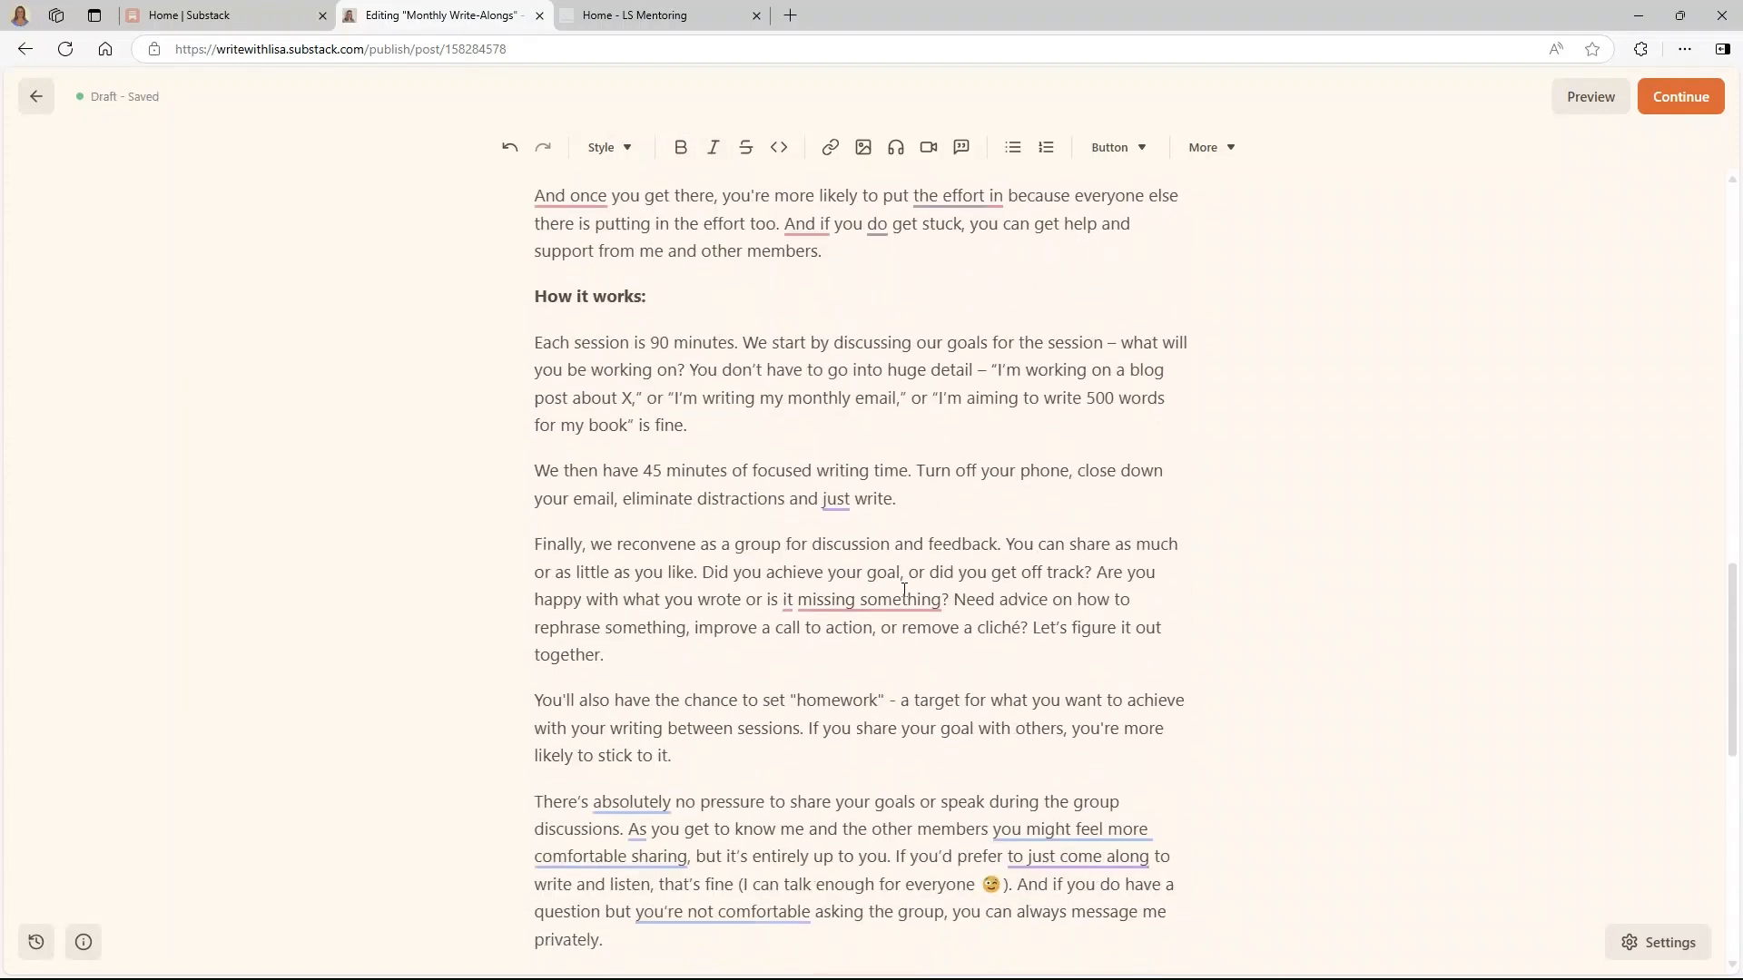
{"action": "scroll", "coordinate": [904, 590], "scroll_direction": "down", "scroll_amount": 5}
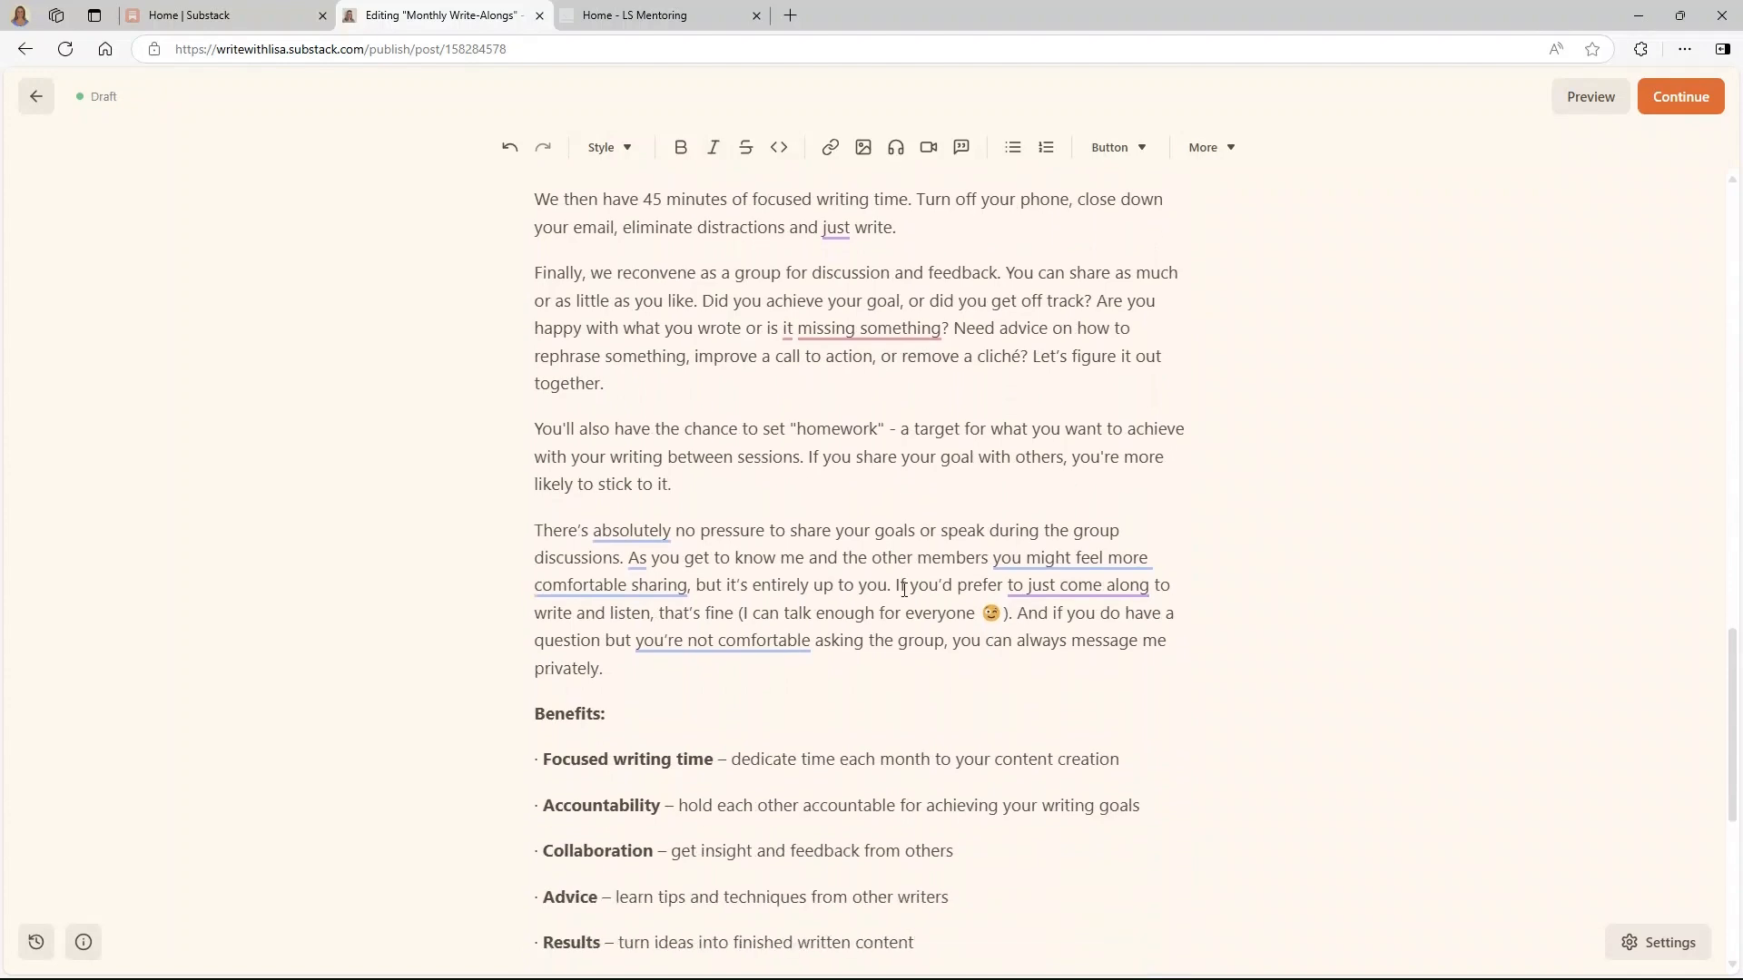
{"action": "scroll", "coordinate": [904, 590], "scroll_direction": "up", "scroll_amount": 7}
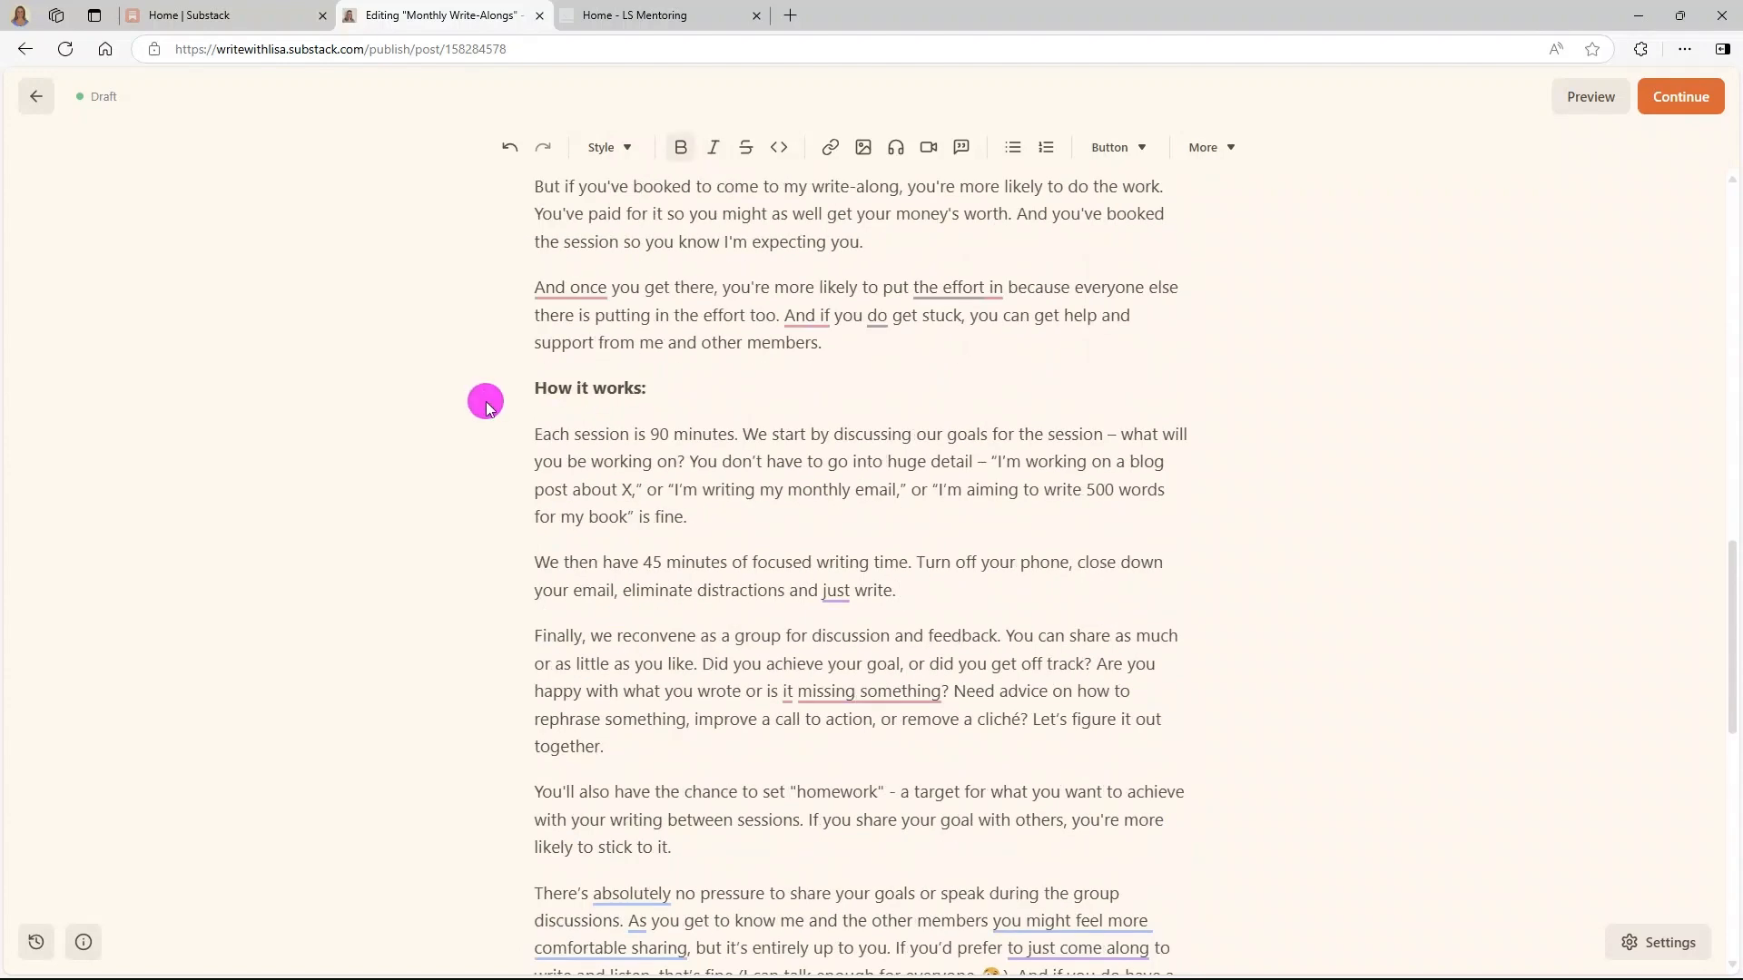
{"action": "left_click_drag", "start_coordinate": [485, 400], "coordinate": [654, 401]}
{"action": "left_click", "coordinate": [606, 145]}
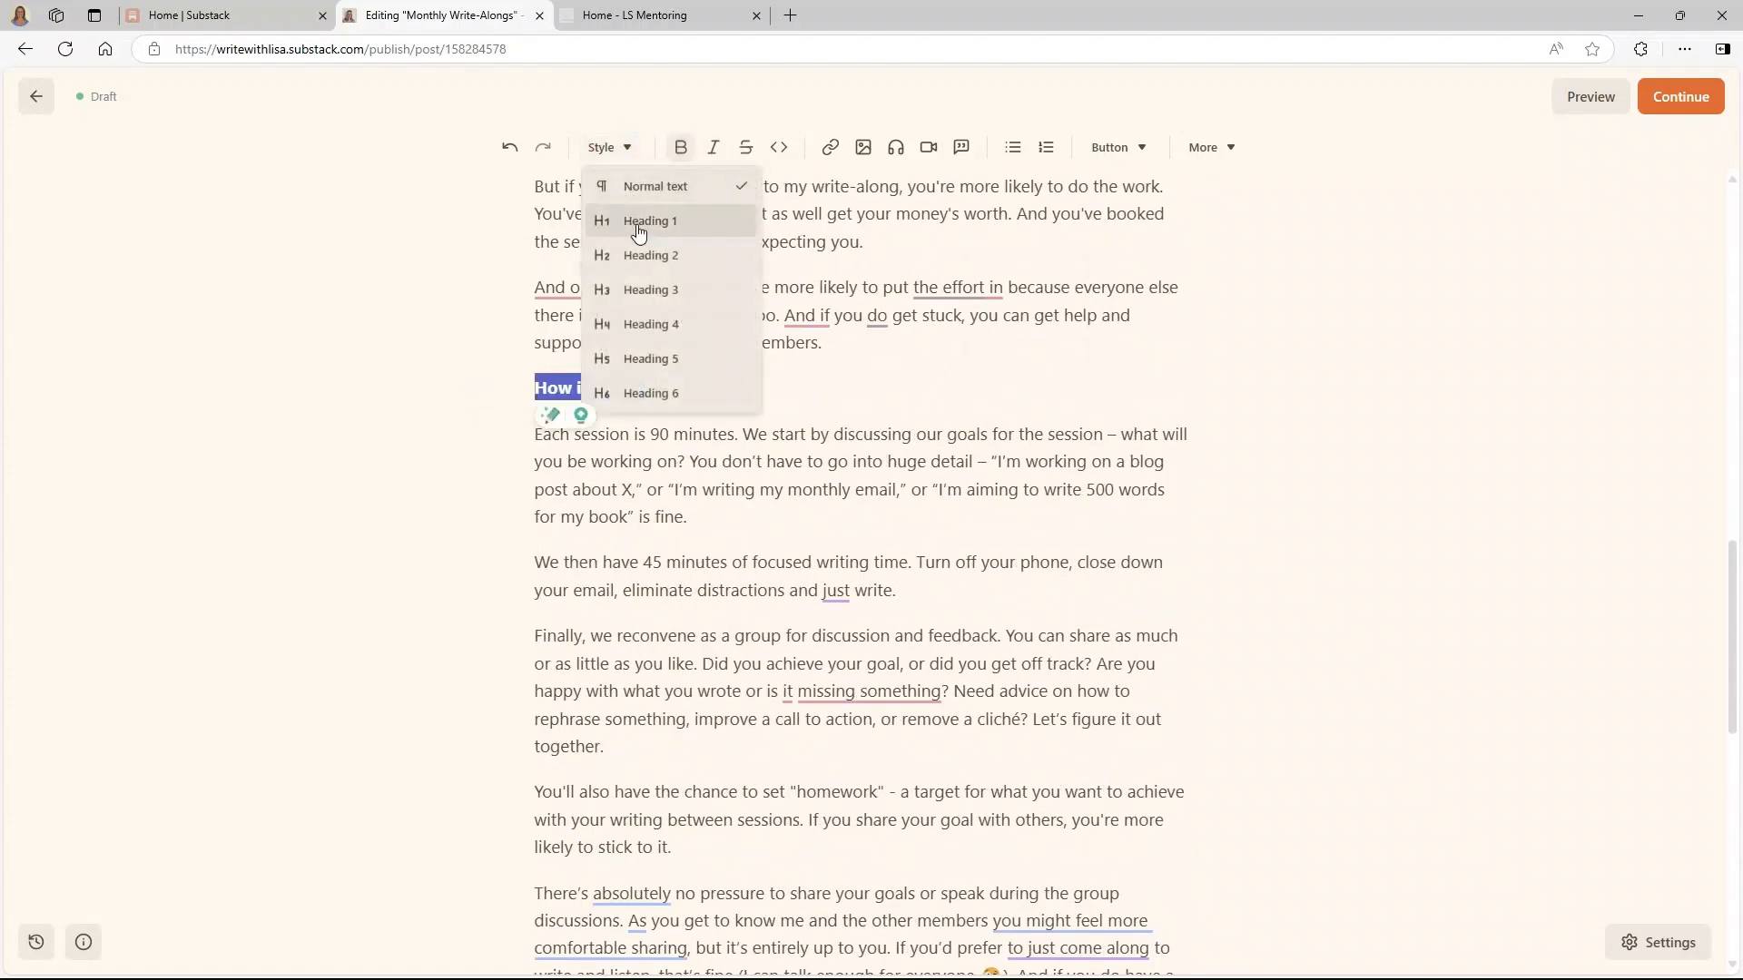
{"action": "left_click", "coordinate": [641, 254]}
{"action": "left_click", "coordinate": [748, 553]}
{"action": "scroll", "coordinate": [739, 548], "scroll_direction": "down", "scroll_amount": 4}
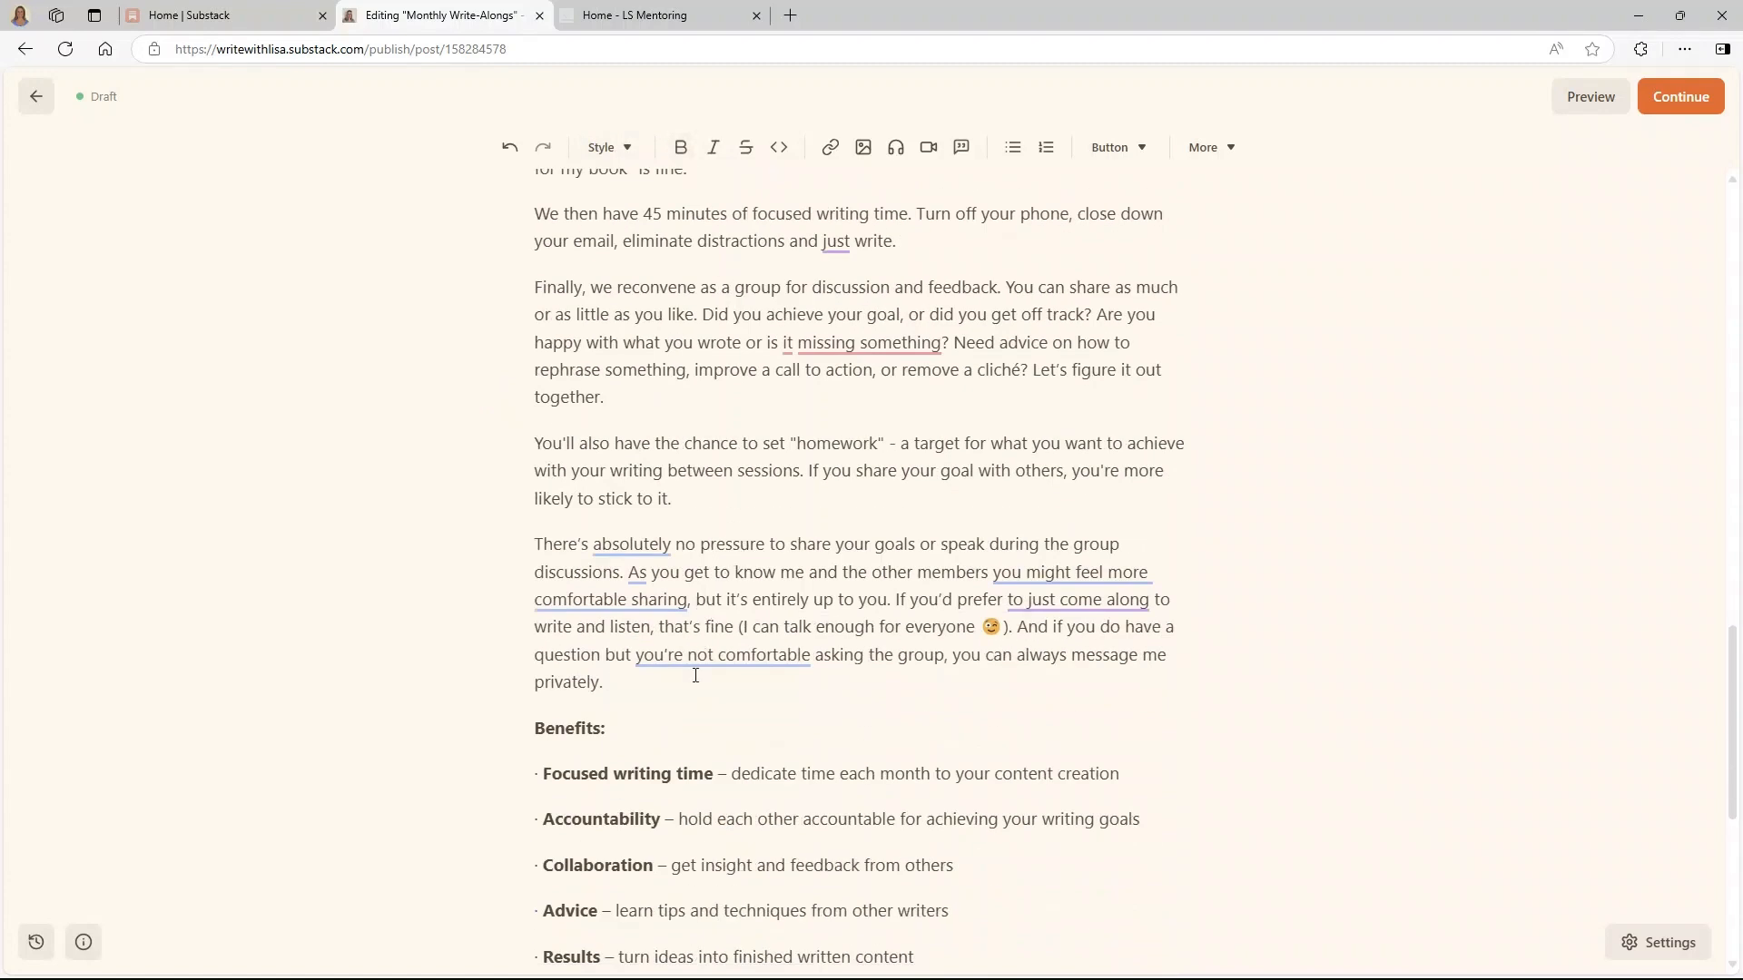
{"action": "left_click_drag", "start_coordinate": [634, 726], "coordinate": [534, 728]}
{"action": "left_click", "coordinate": [606, 147]}
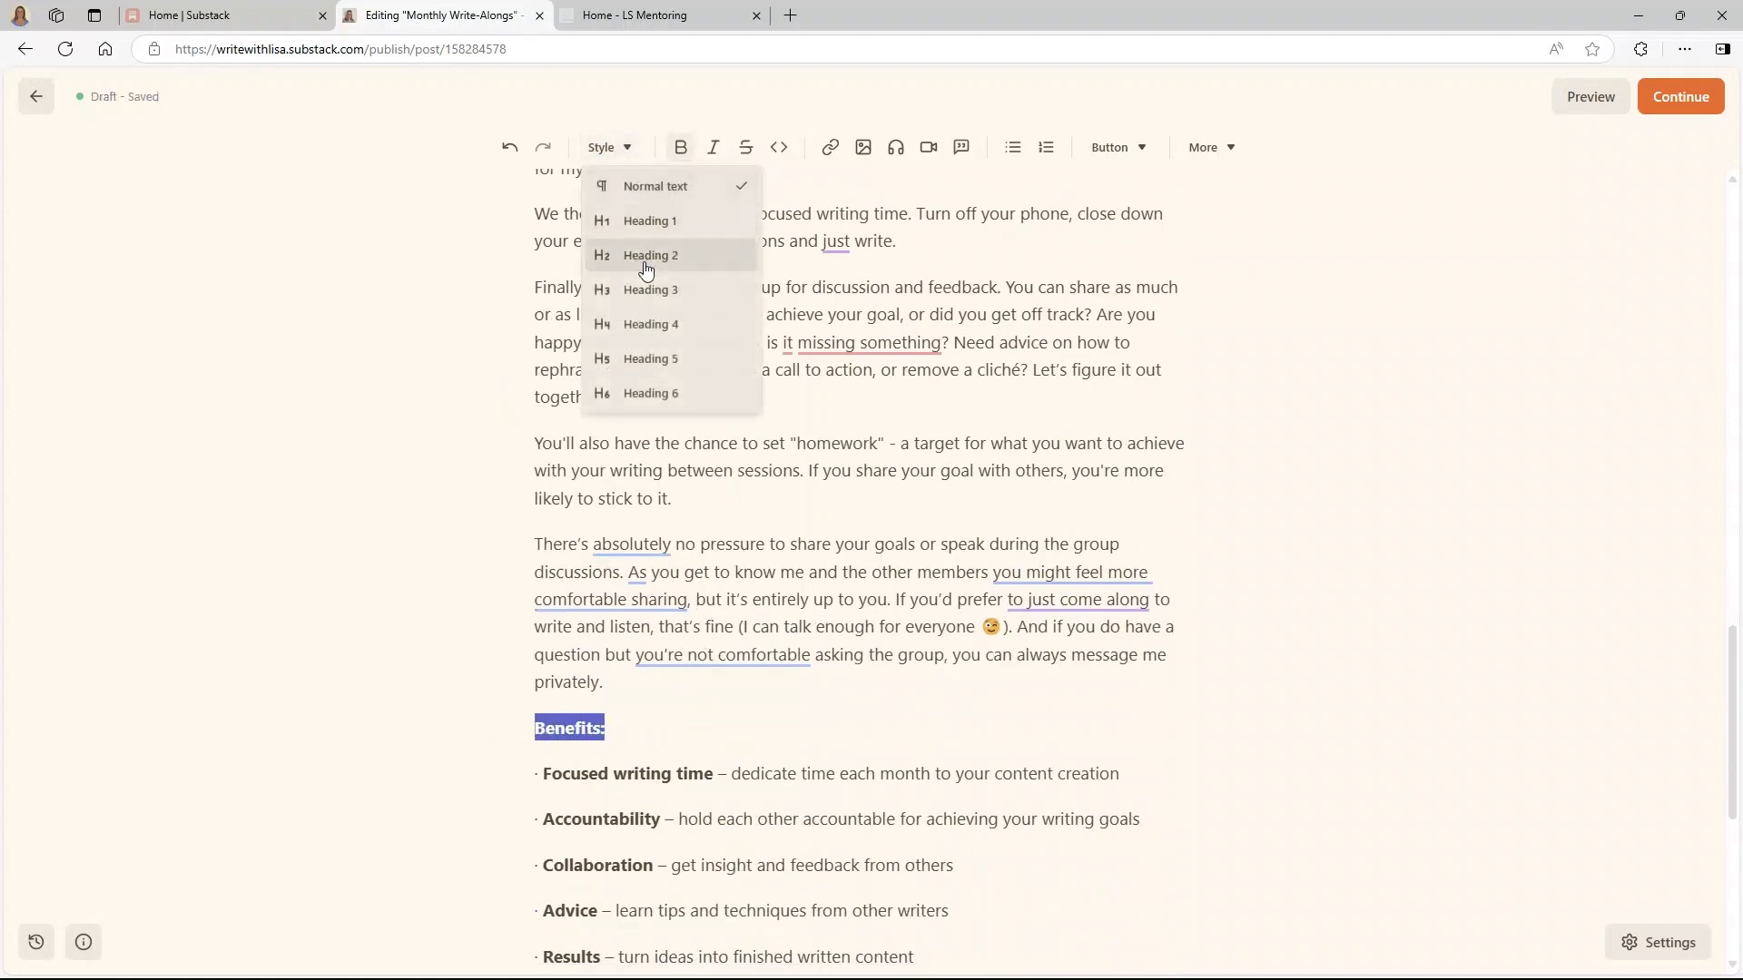
{"action": "left_click", "coordinate": [641, 255]}
{"action": "left_click", "coordinate": [801, 631]}
- Make 'Dates for your diary:' a Heading 2 and delete the '<button>' placeholder
{"action": "scroll", "coordinate": [802, 631], "scroll_direction": "down", "scroll_amount": 6}
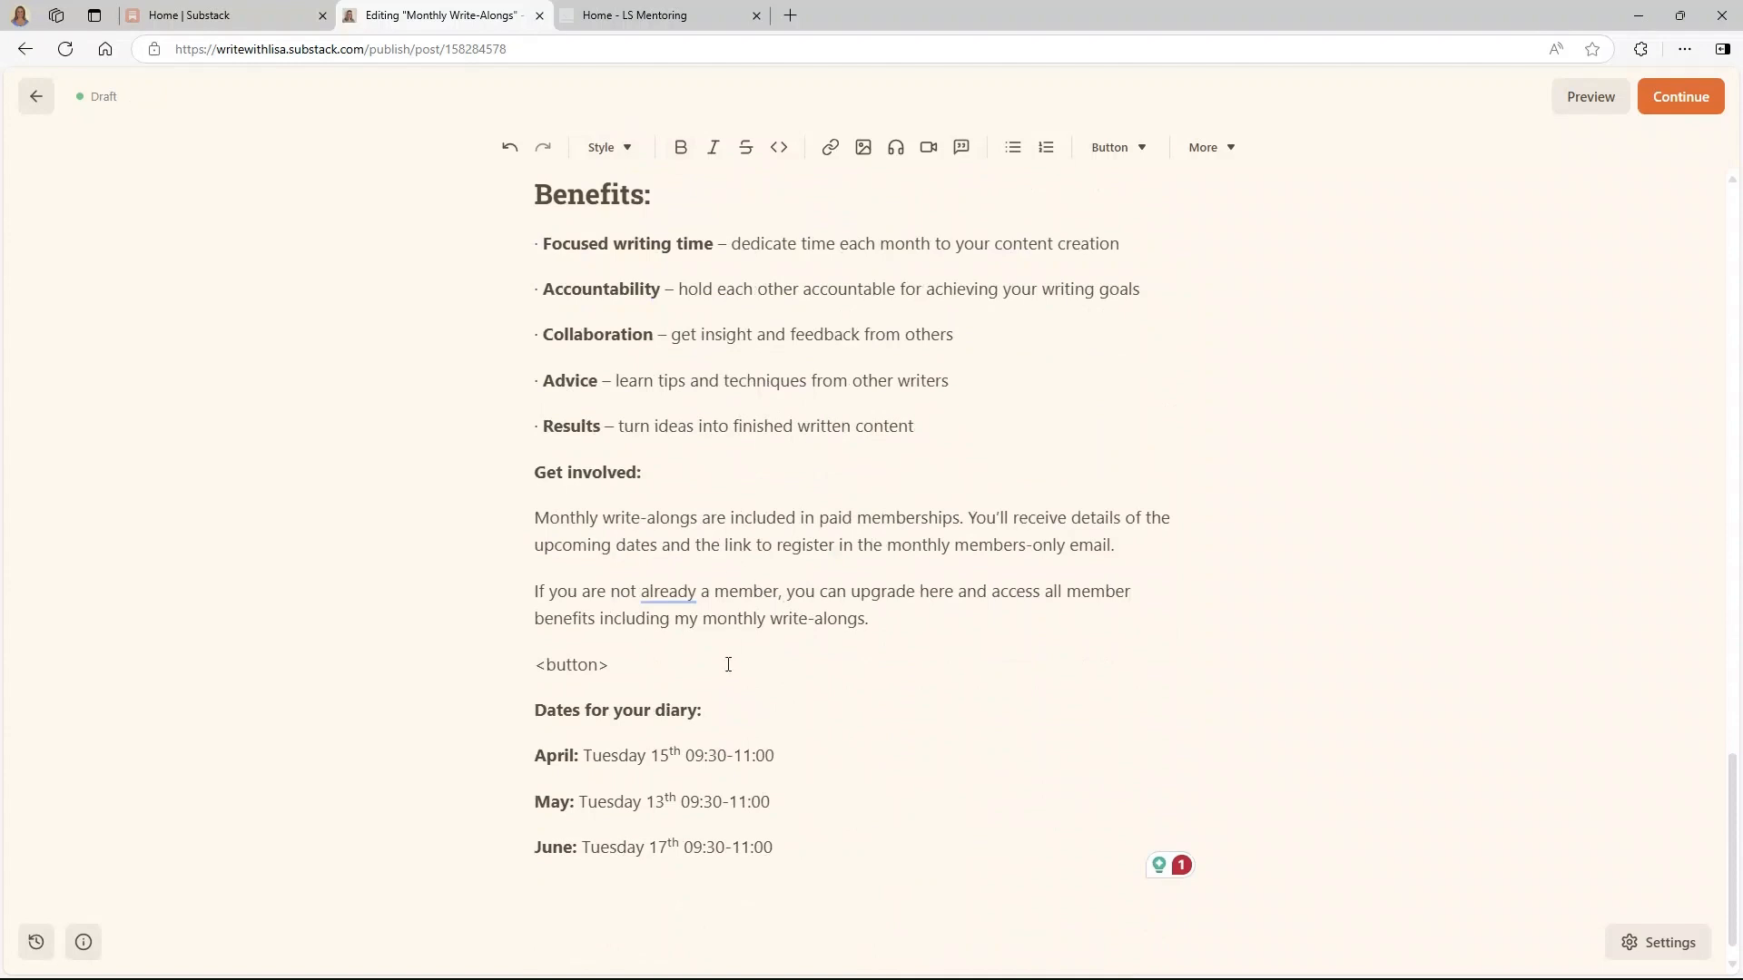
{"action": "left_click_drag", "start_coordinate": [704, 709], "coordinate": [533, 719]}
{"action": "left_click", "coordinate": [606, 147]}
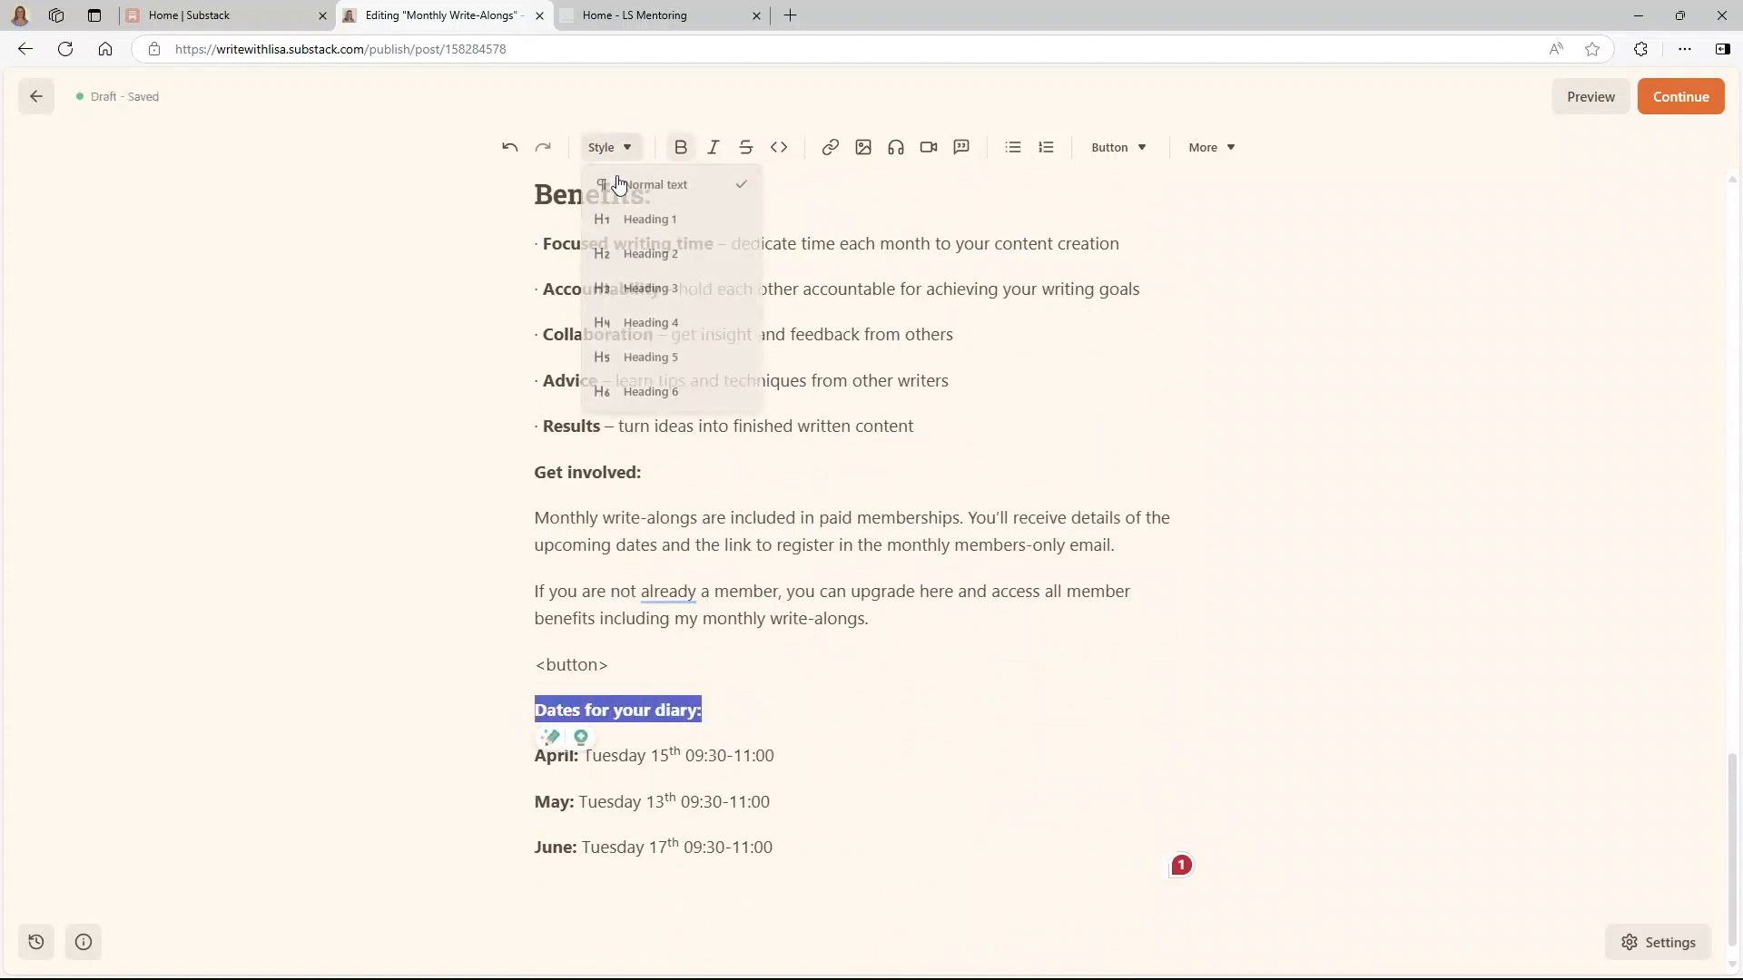
{"action": "left_click", "coordinate": [631, 254]}
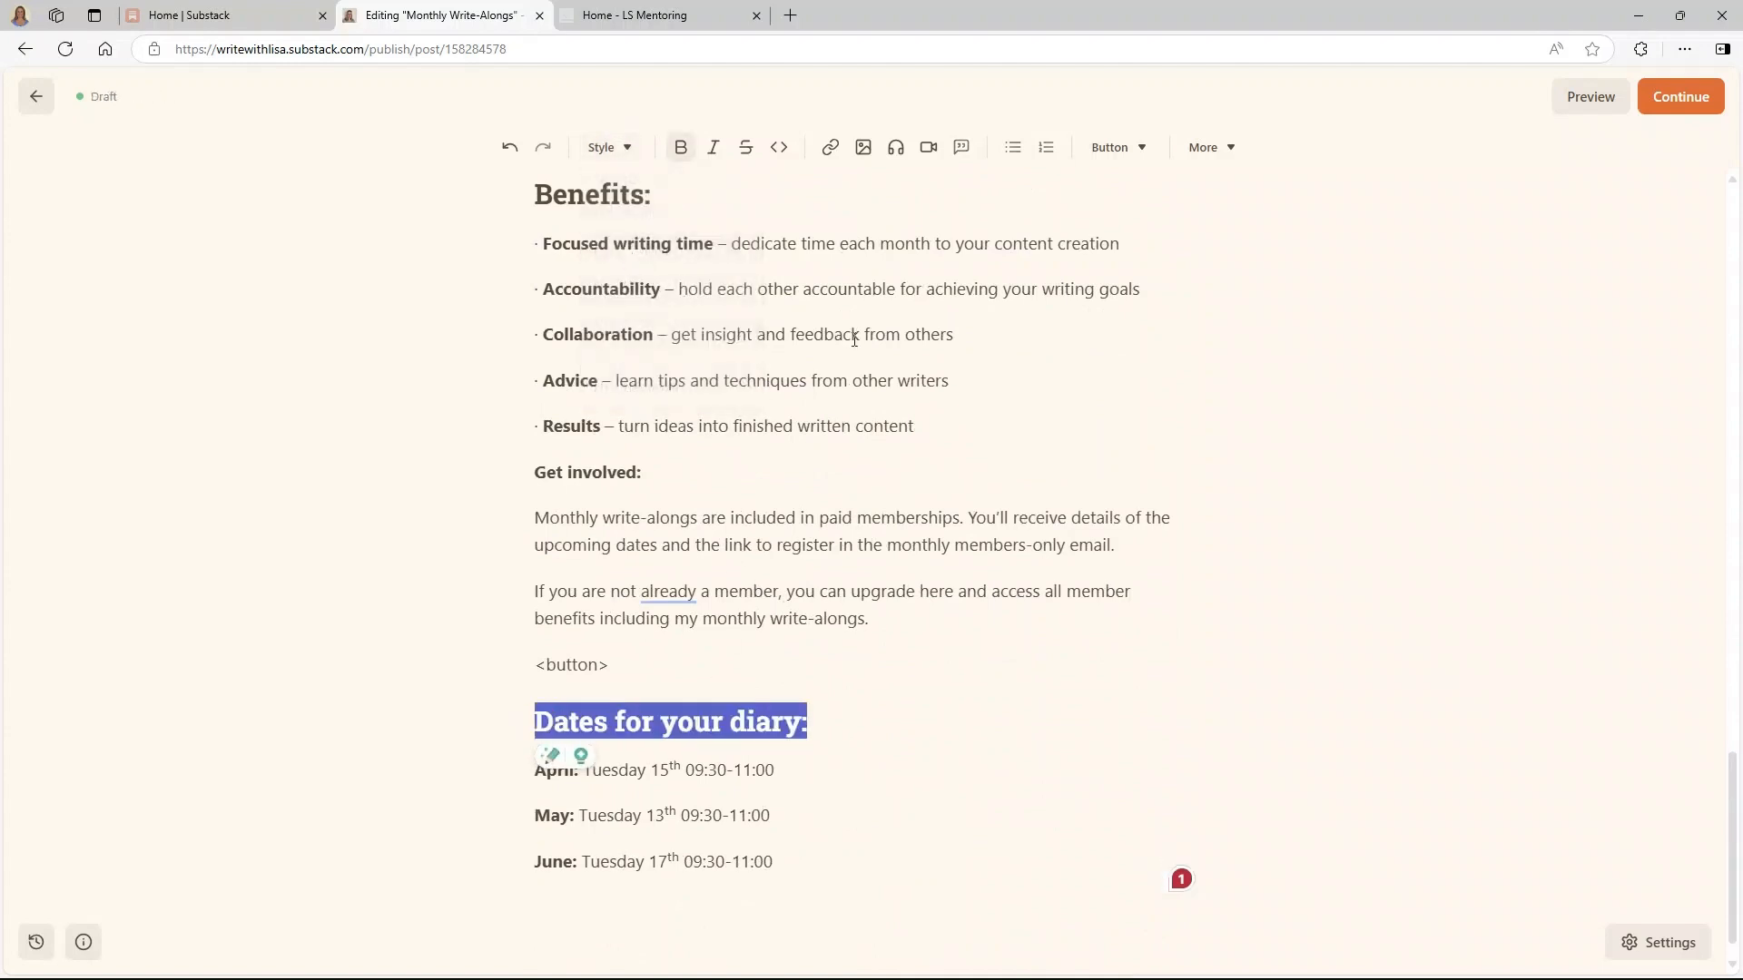
{"action": "left_click_drag", "start_coordinate": [777, 767], "coordinate": [525, 666]}
{"action": "left_click", "coordinate": [613, 673]}
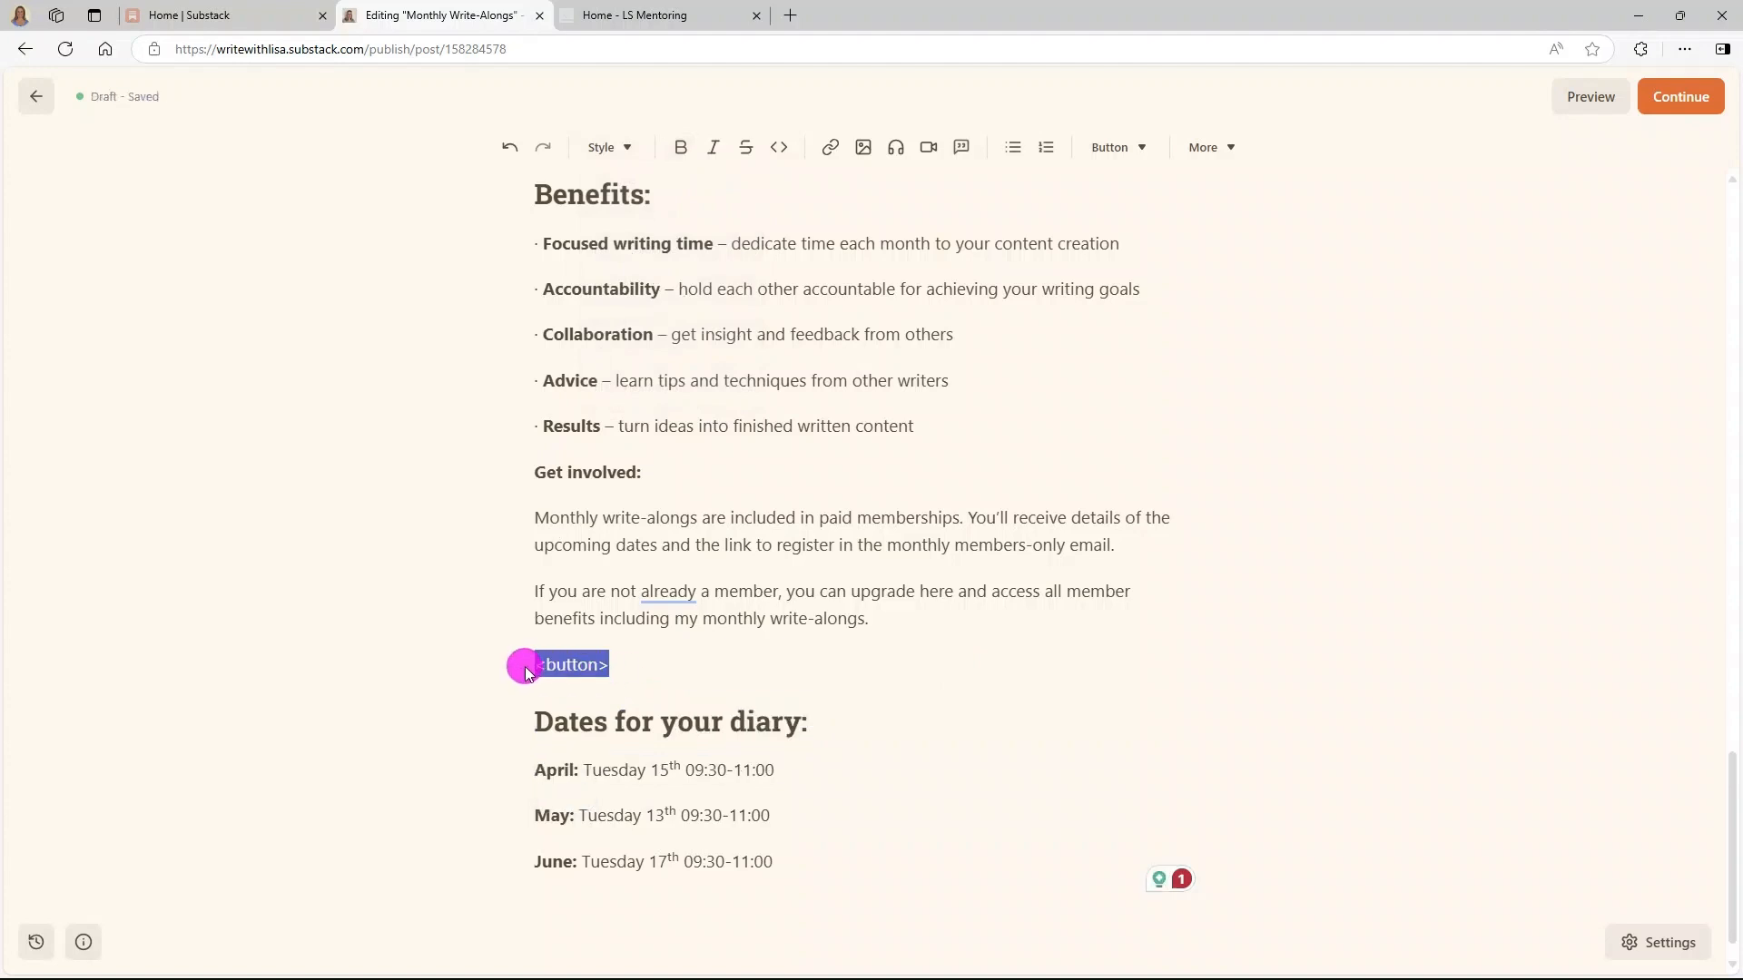
{"action": "key", "text": "BackSpace"}
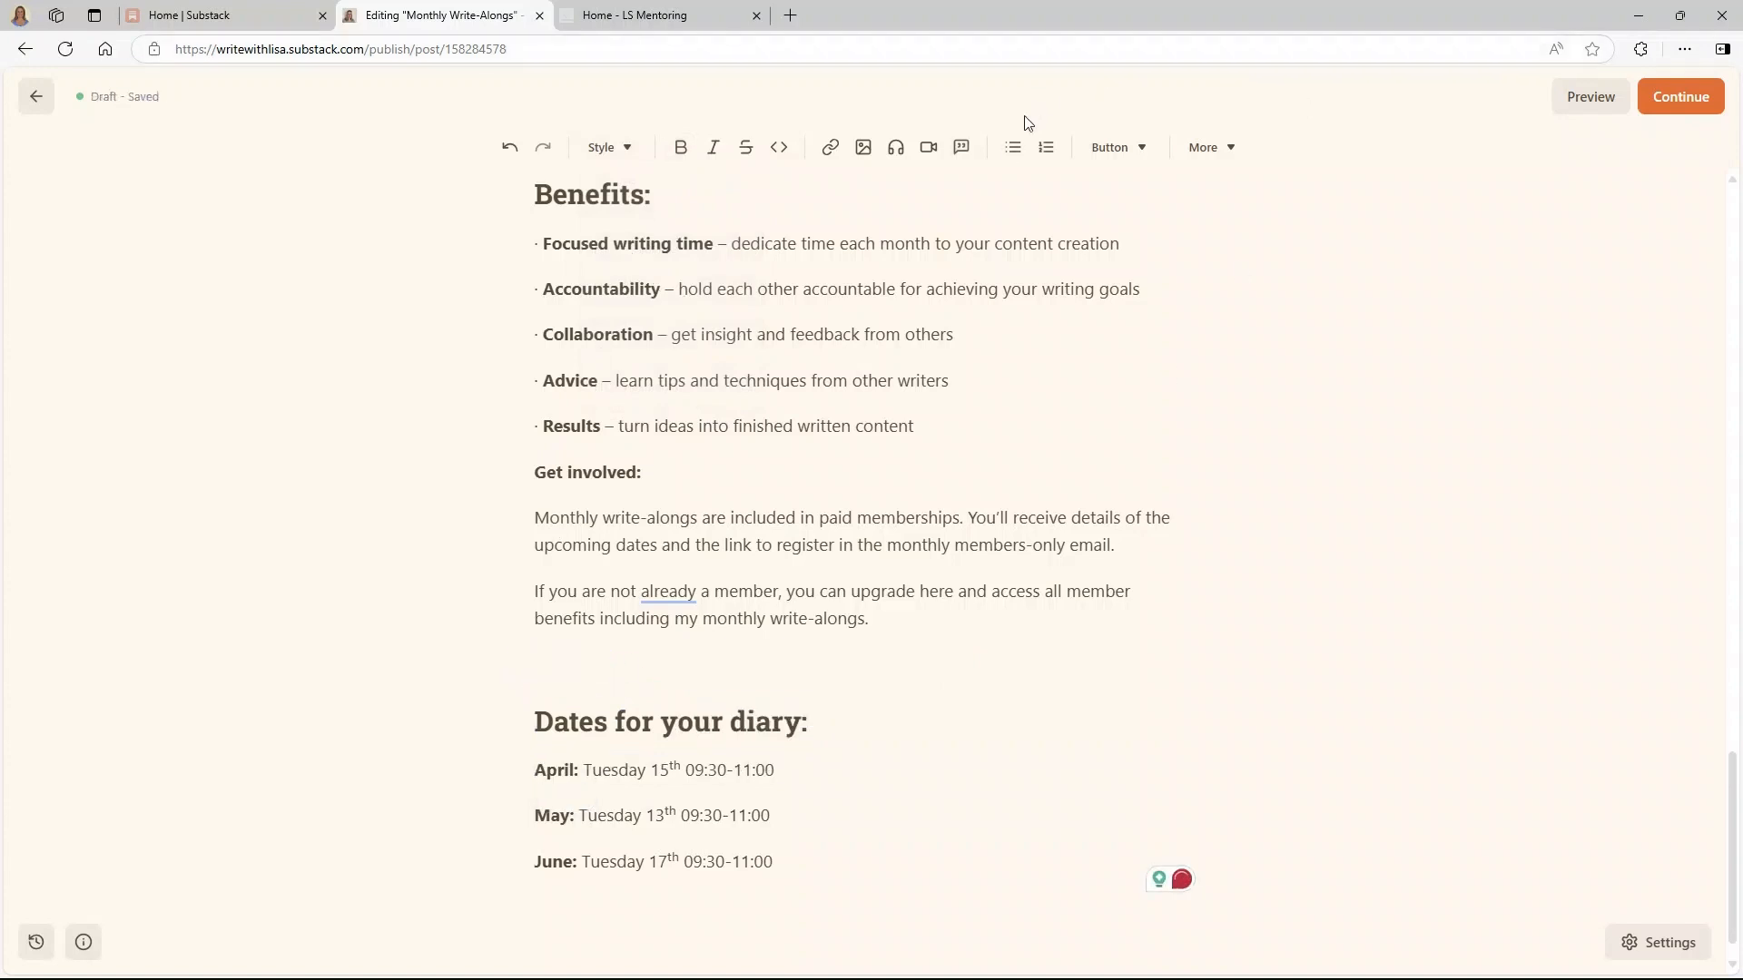
- Insert a Subscribe button where the placeholder was, below the membership paragraph
{"action": "left_click", "coordinate": [1112, 147]}
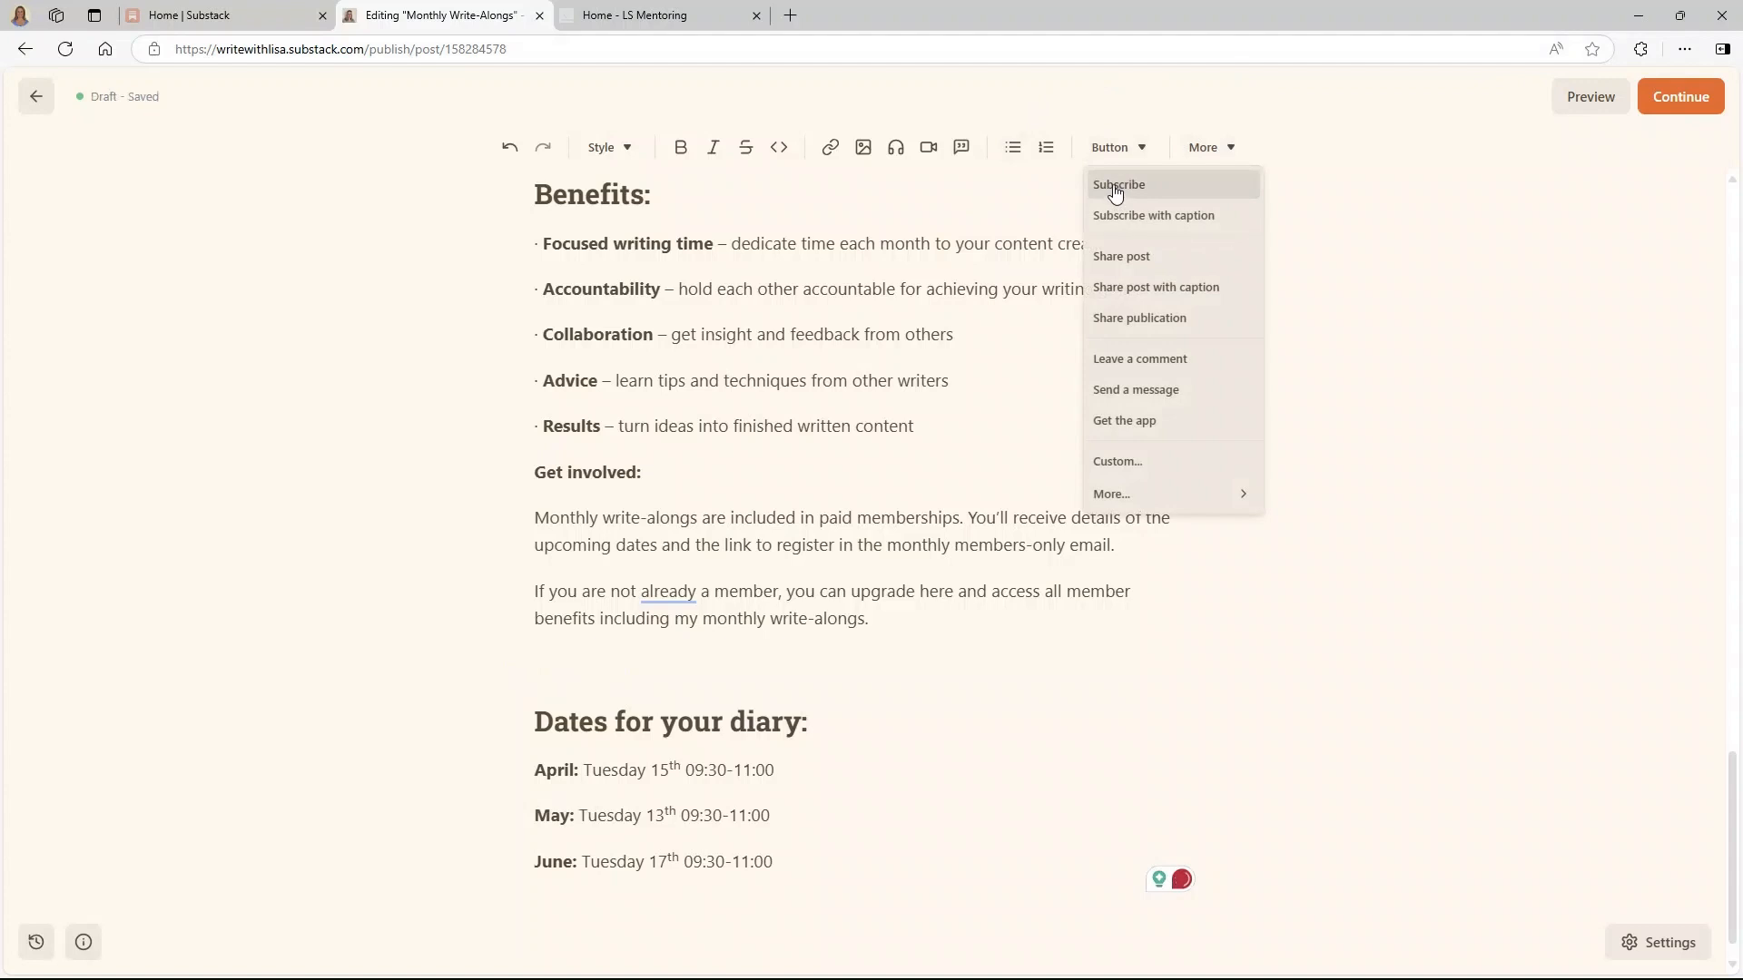
{"action": "left_click", "coordinate": [1115, 186]}
{"action": "scroll", "coordinate": [795, 762], "scroll_direction": "down", "scroll_amount": 1}
- Add another Subscribe button on a new line below the June date
{"action": "left_click", "coordinate": [783, 822]}
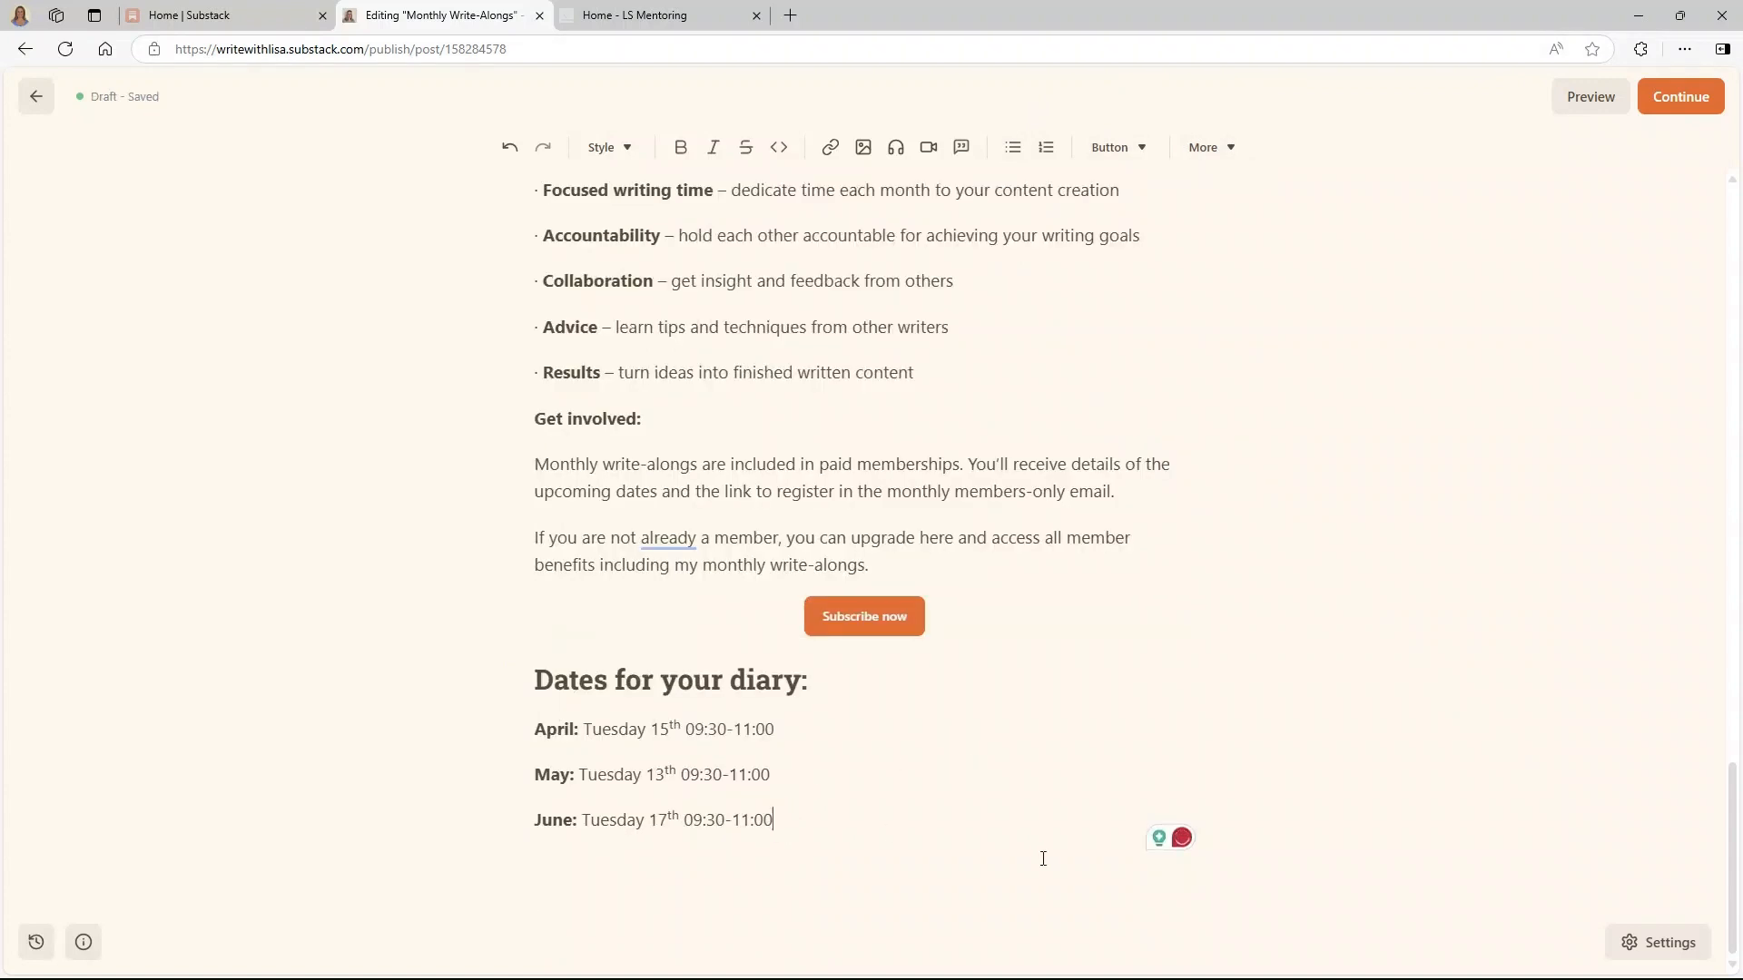
{"action": "key", "text": "Return"}
{"action": "left_click", "coordinate": [1151, 156]}
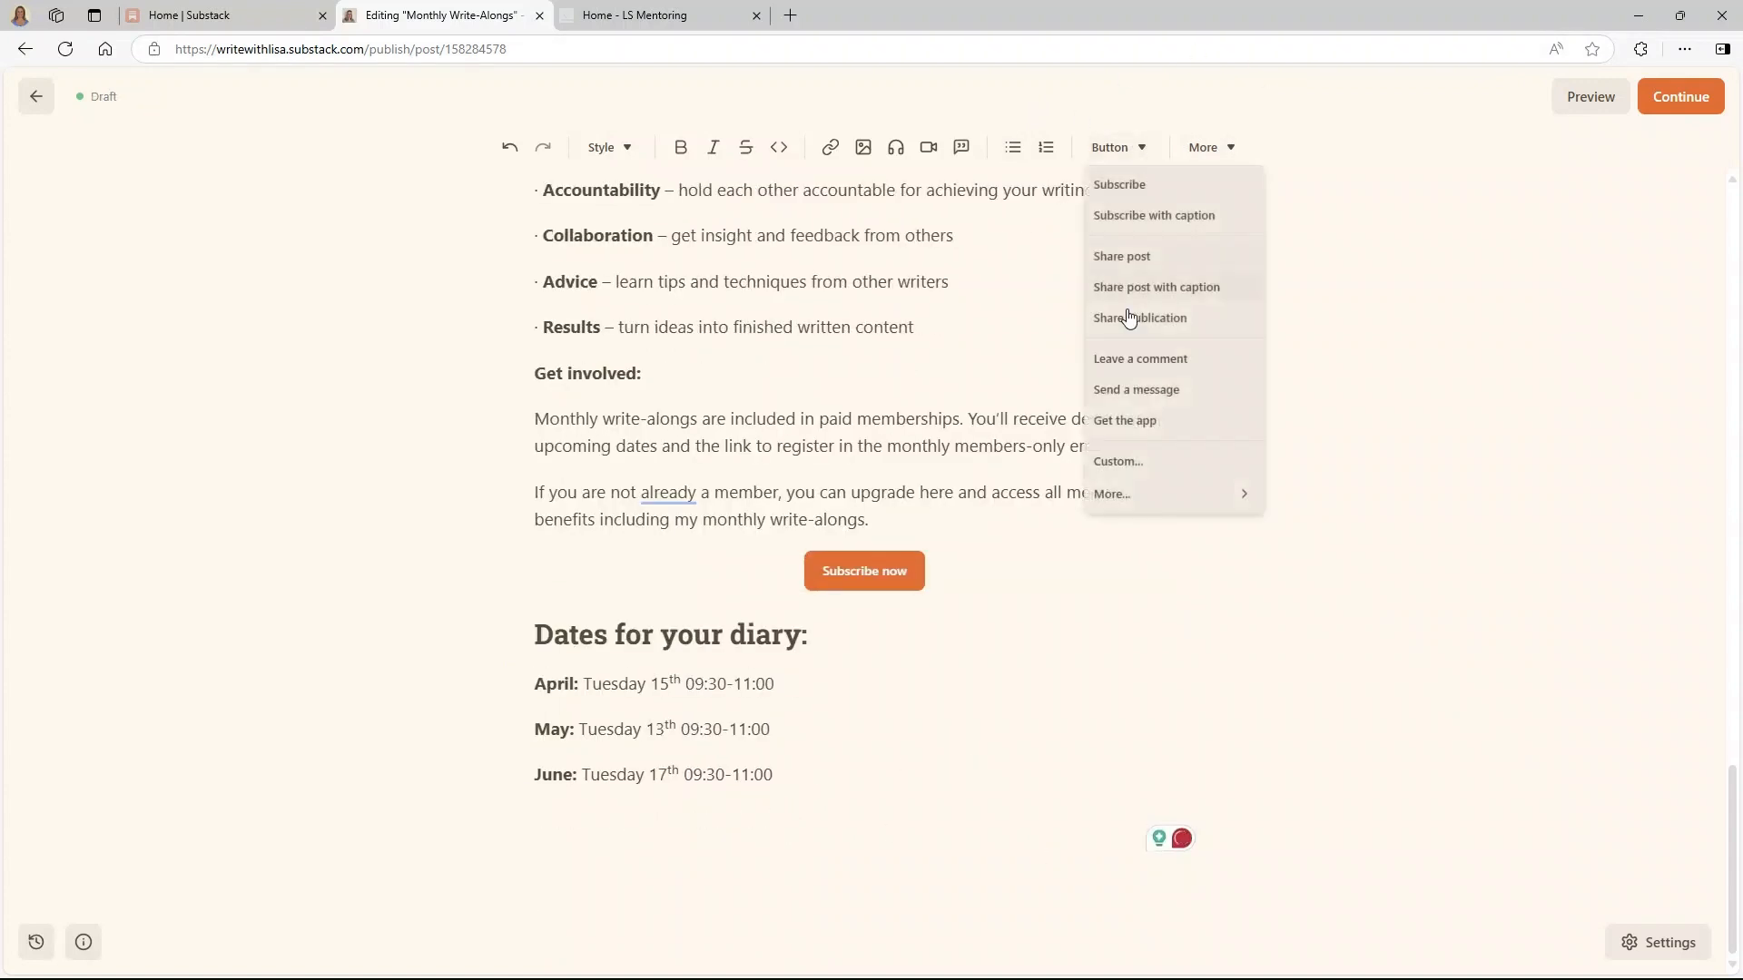
{"action": "left_click", "coordinate": [1125, 184]}
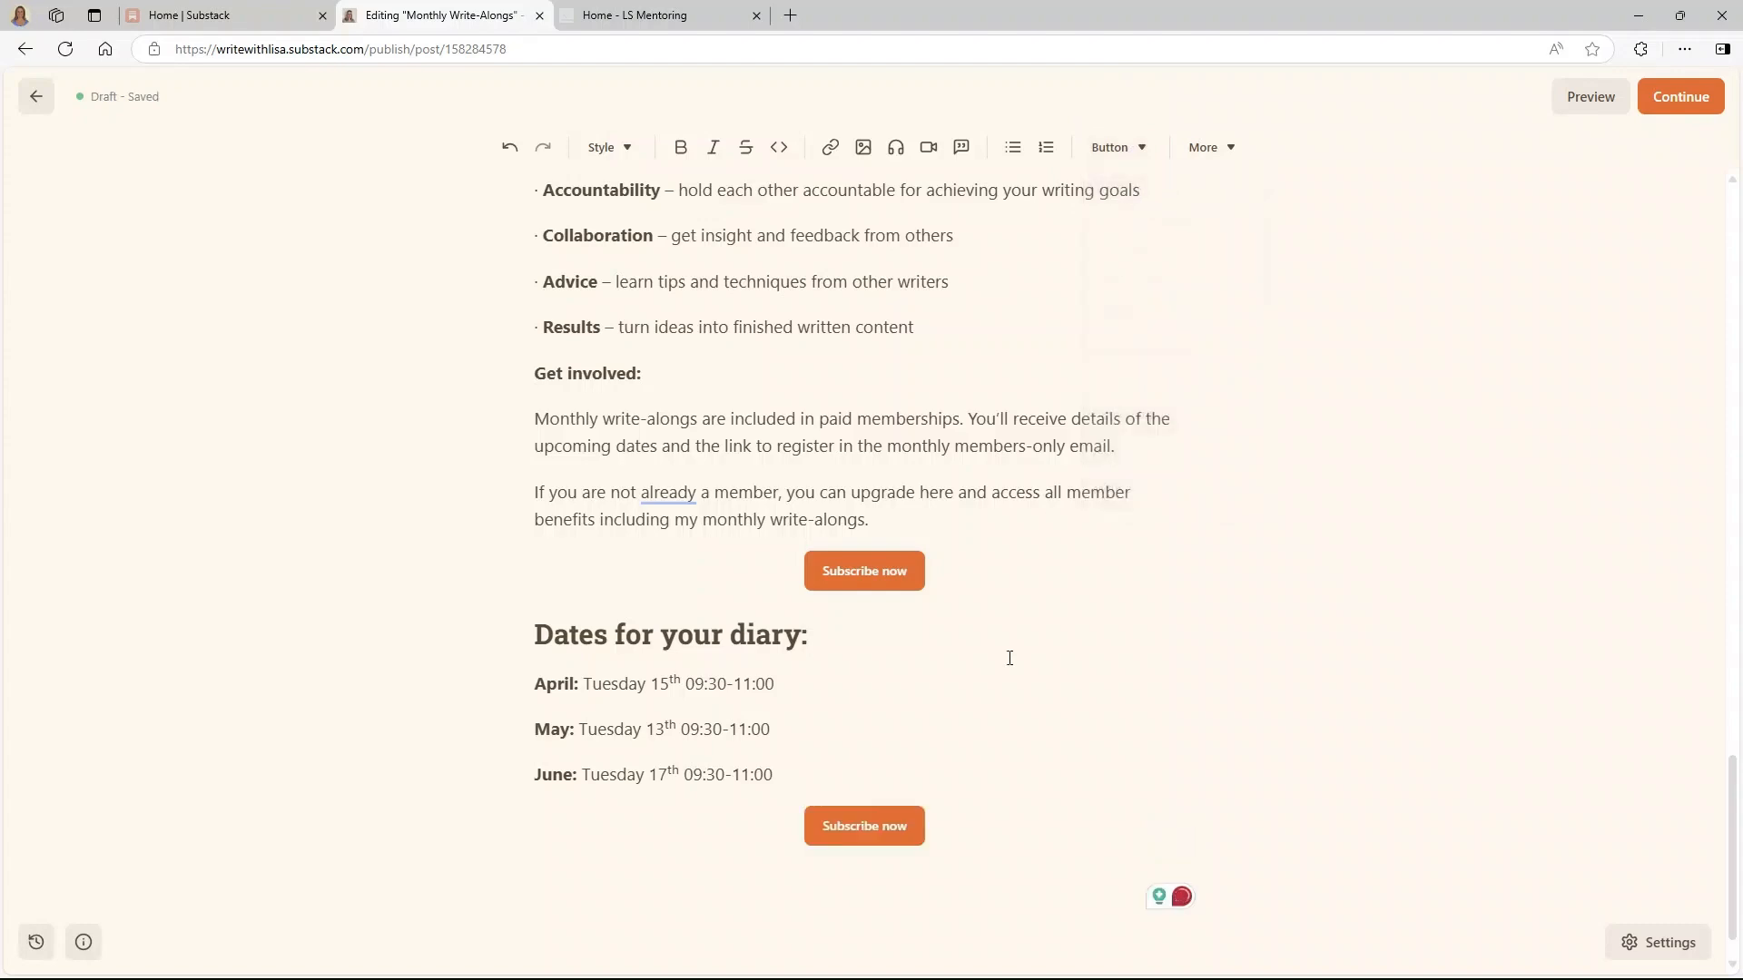
{"action": "scroll", "coordinate": [1009, 657], "scroll_direction": "up", "scroll_amount": 20}
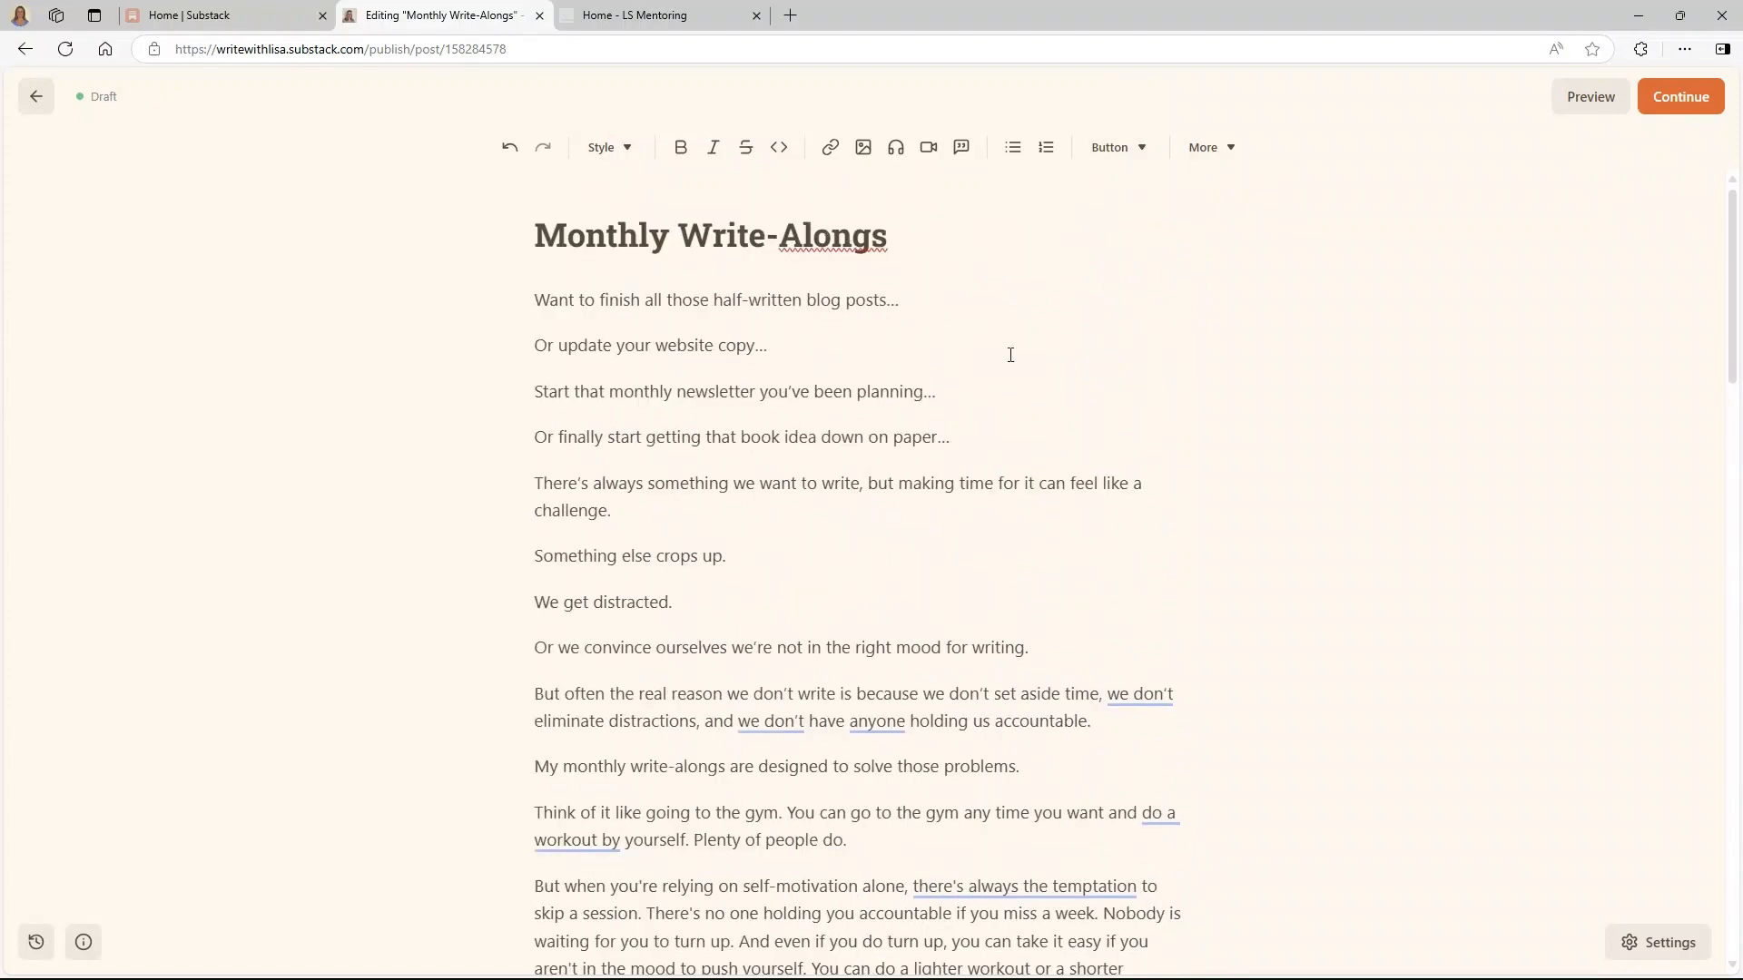
{"action": "scroll", "coordinate": [848, 393], "scroll_direction": "down", "scroll_amount": 2}
{"action": "scroll", "coordinate": [848, 393], "scroll_direction": "up", "scroll_amount": 2}
- Publish the Monthly Write-Alongs page with the audience left on Everyone
{"action": "left_click", "coordinate": [1664, 100]}
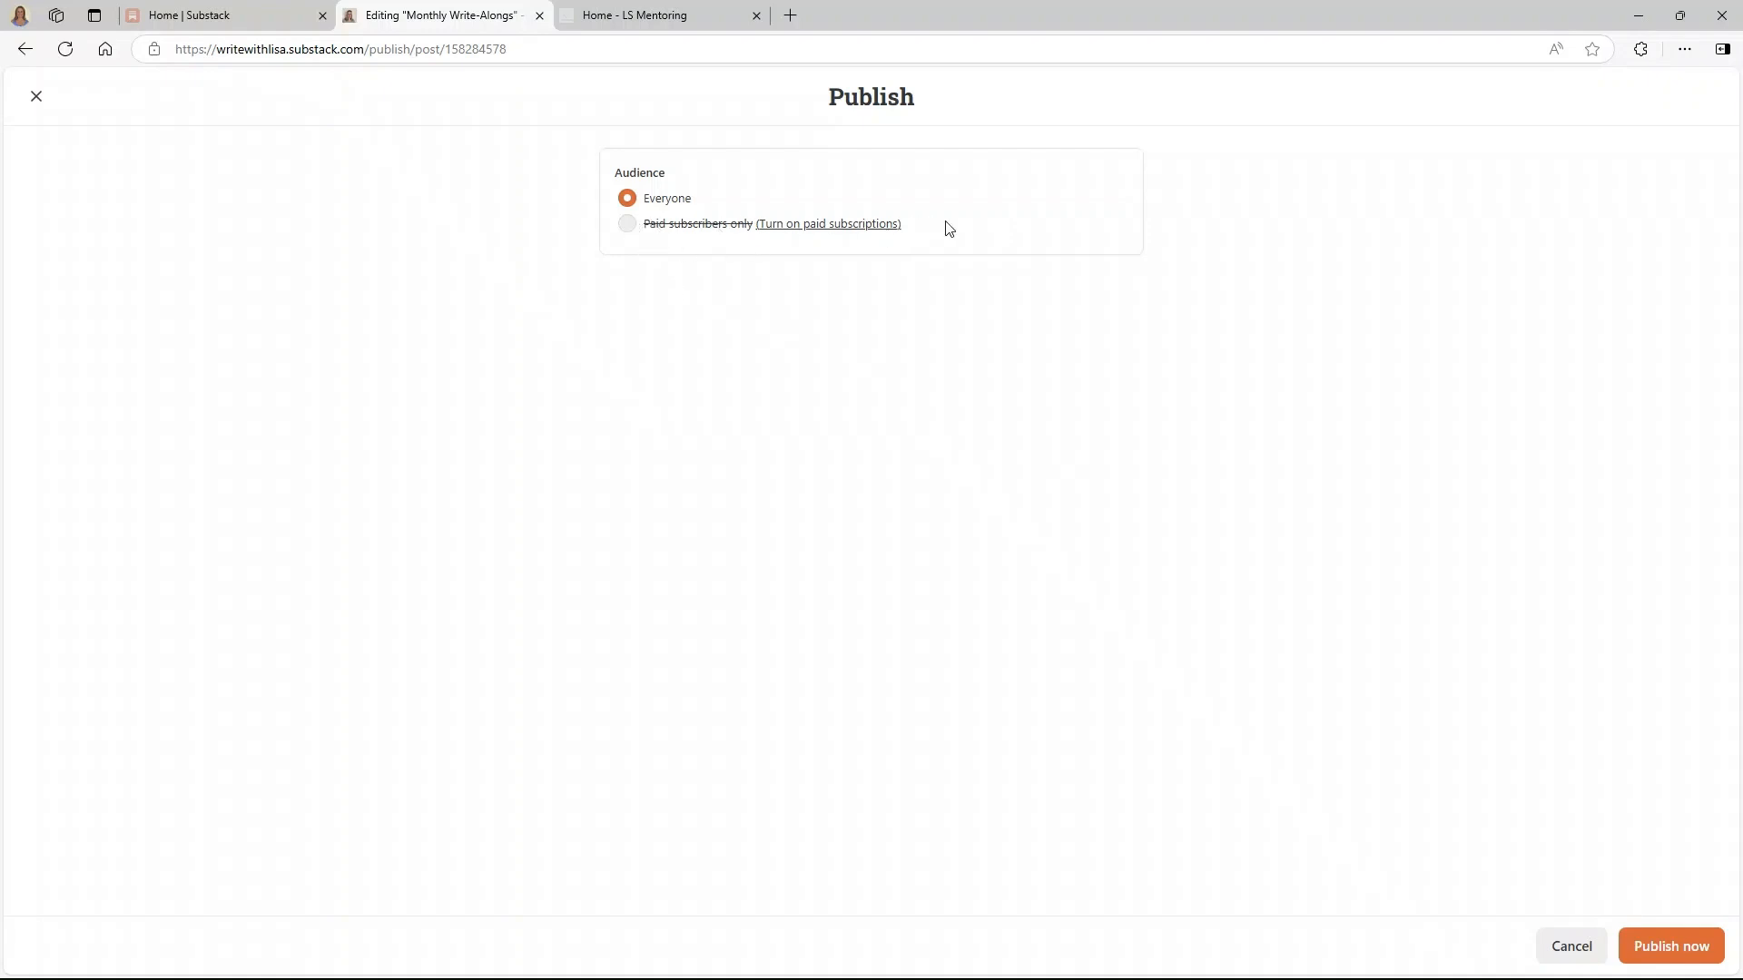
{"action": "left_click", "coordinate": [1657, 949]}
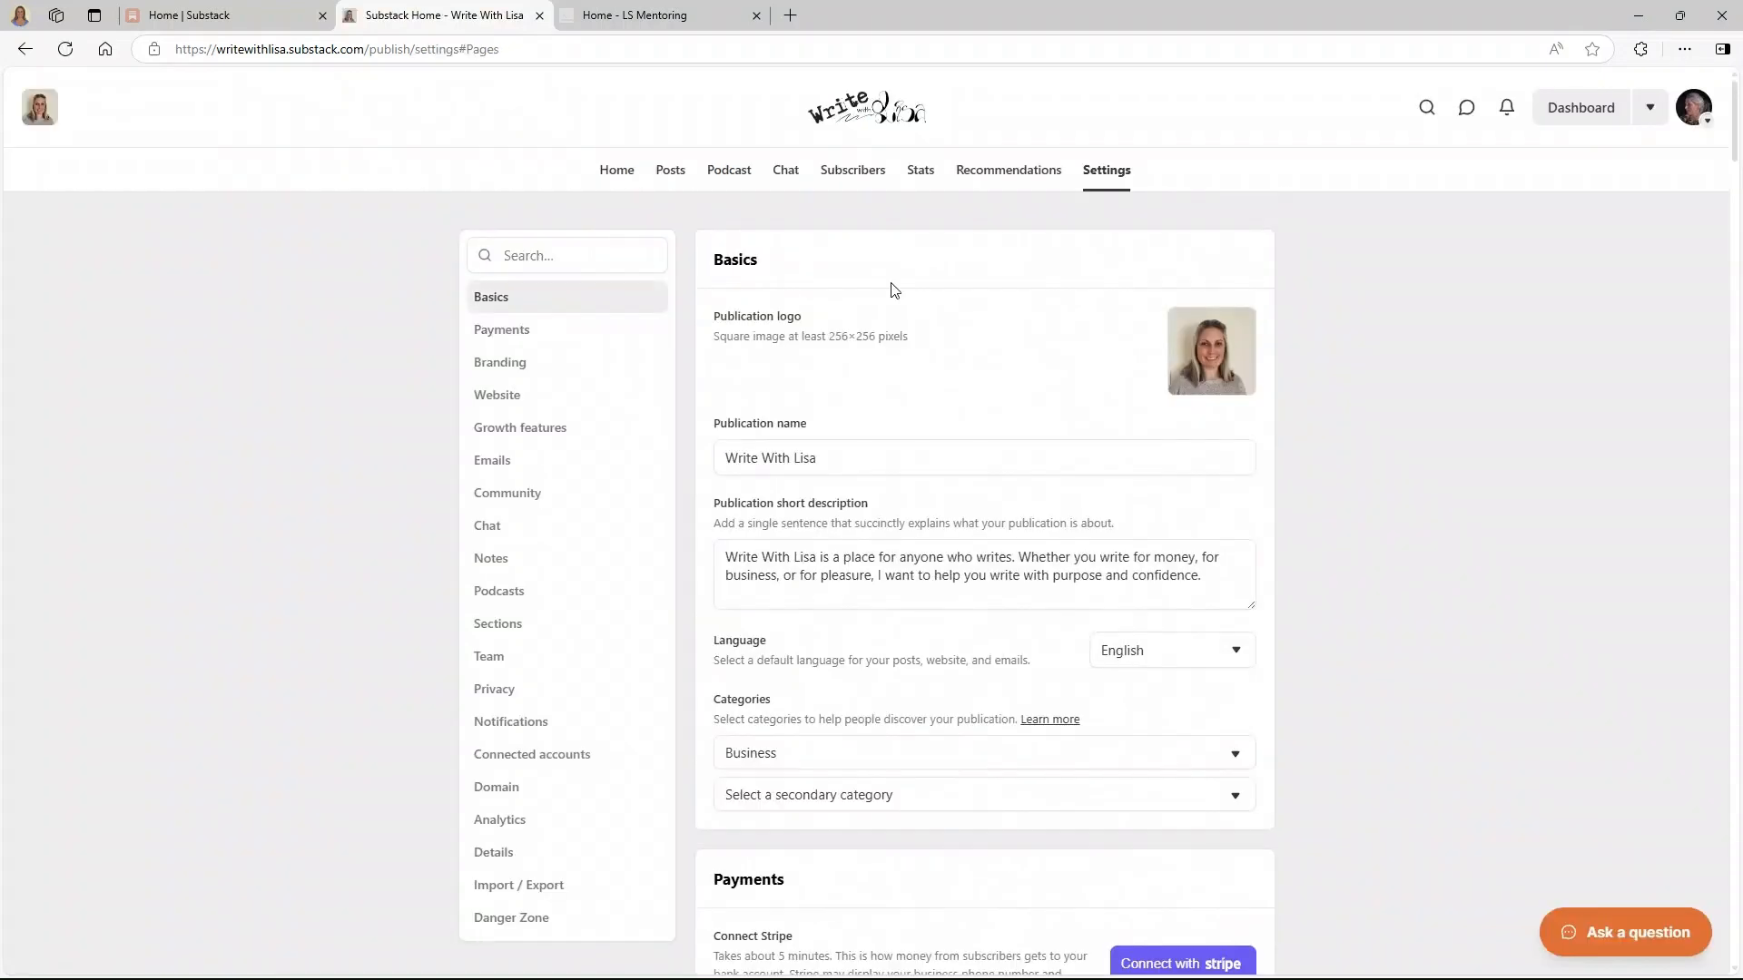
- Check the homepage, then open the options for the live Monthly Write-Alongs custom page
{"action": "left_click", "coordinate": [860, 116]}
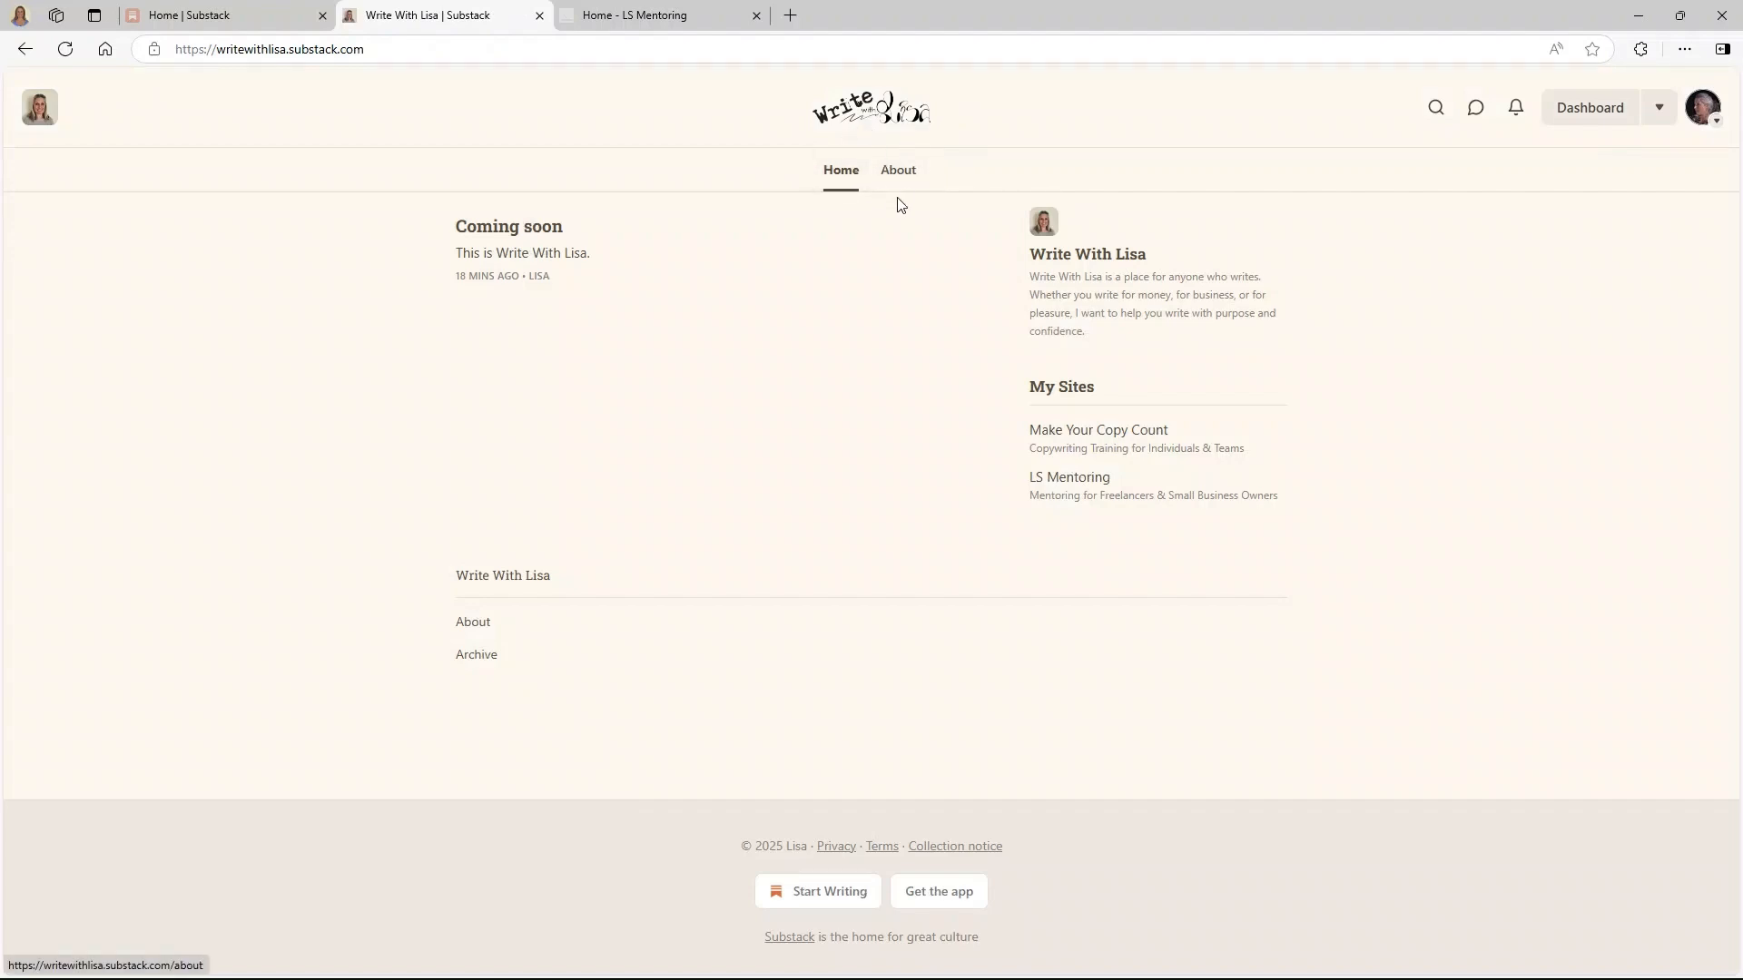
{"action": "left_click", "coordinate": [20, 53]}
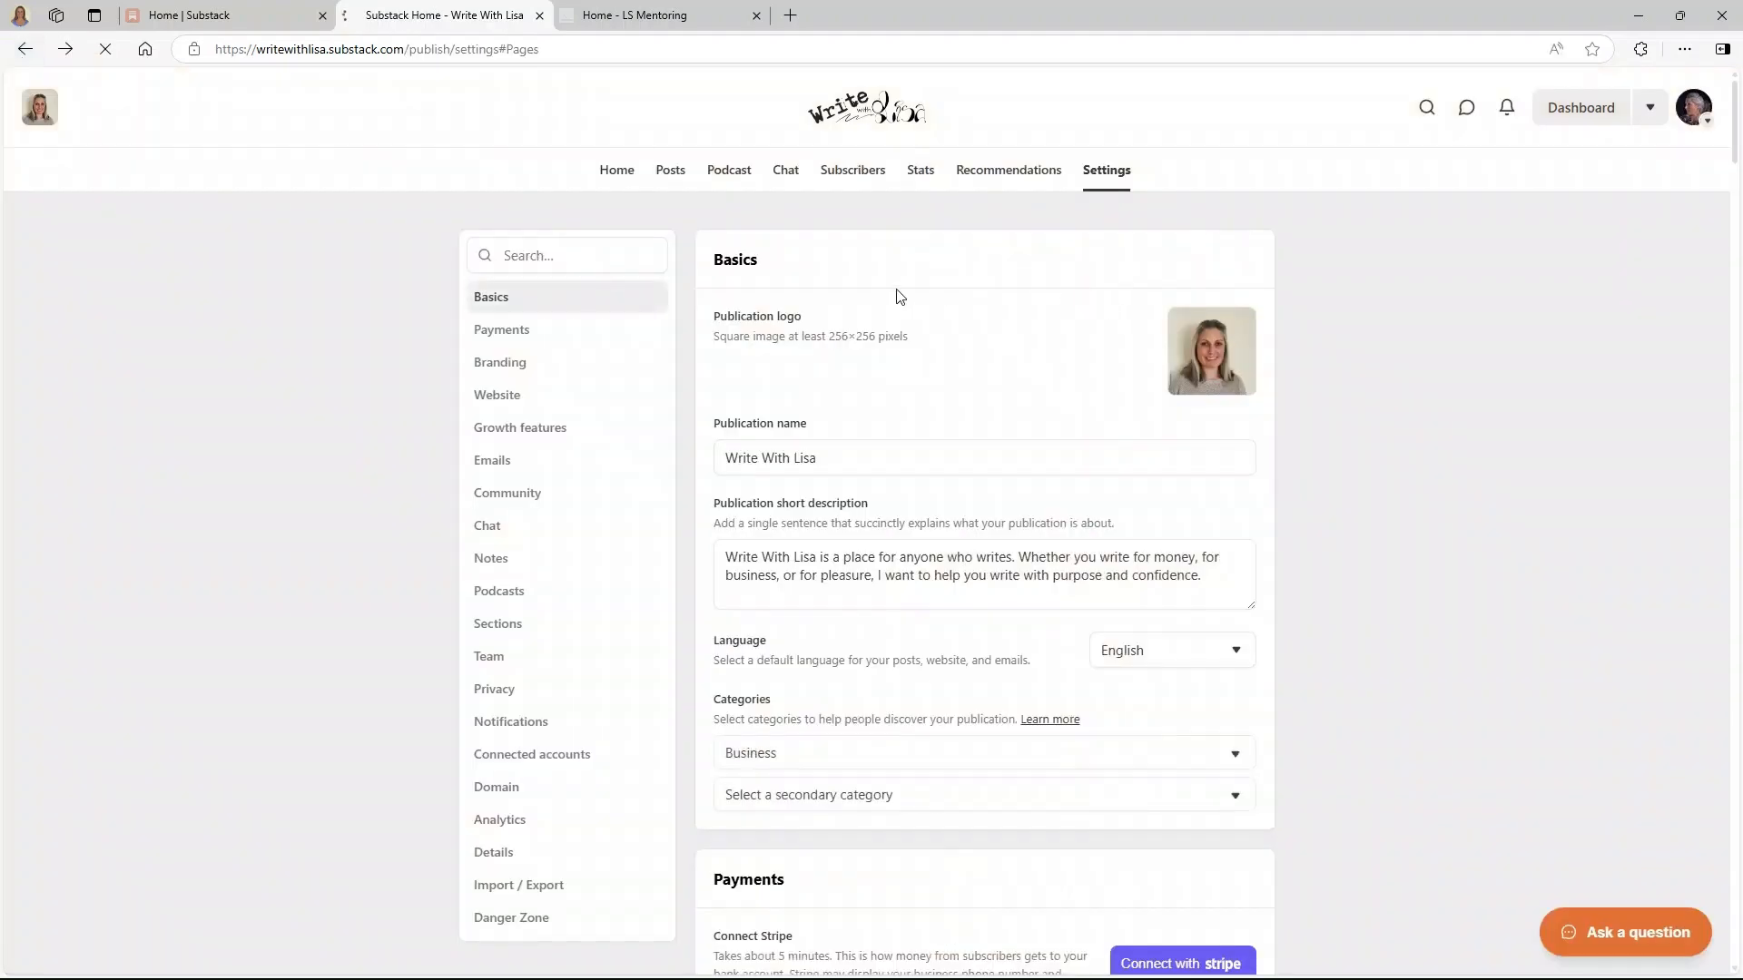
{"action": "scroll", "coordinate": [895, 295], "scroll_direction": "down", "scroll_amount": 10}
{"action": "scroll", "coordinate": [895, 295], "scroll_direction": "down", "scroll_amount": 8}
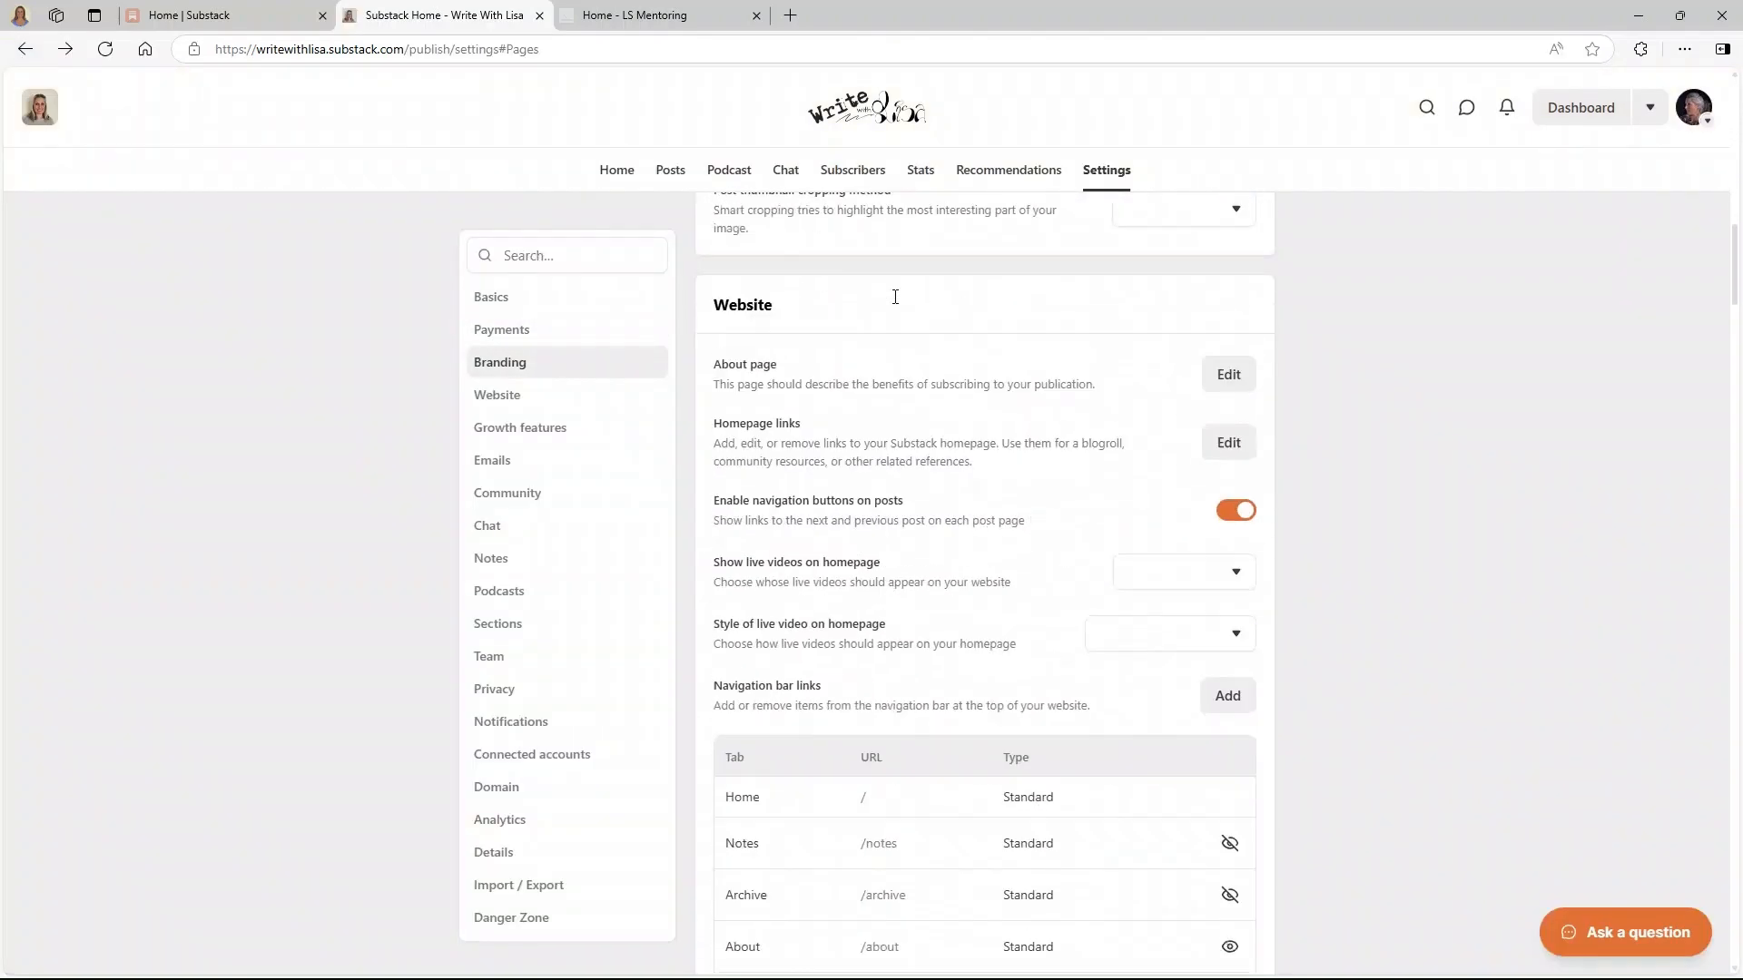
{"action": "scroll", "coordinate": [827, 427], "scroll_direction": "down", "scroll_amount": 4}
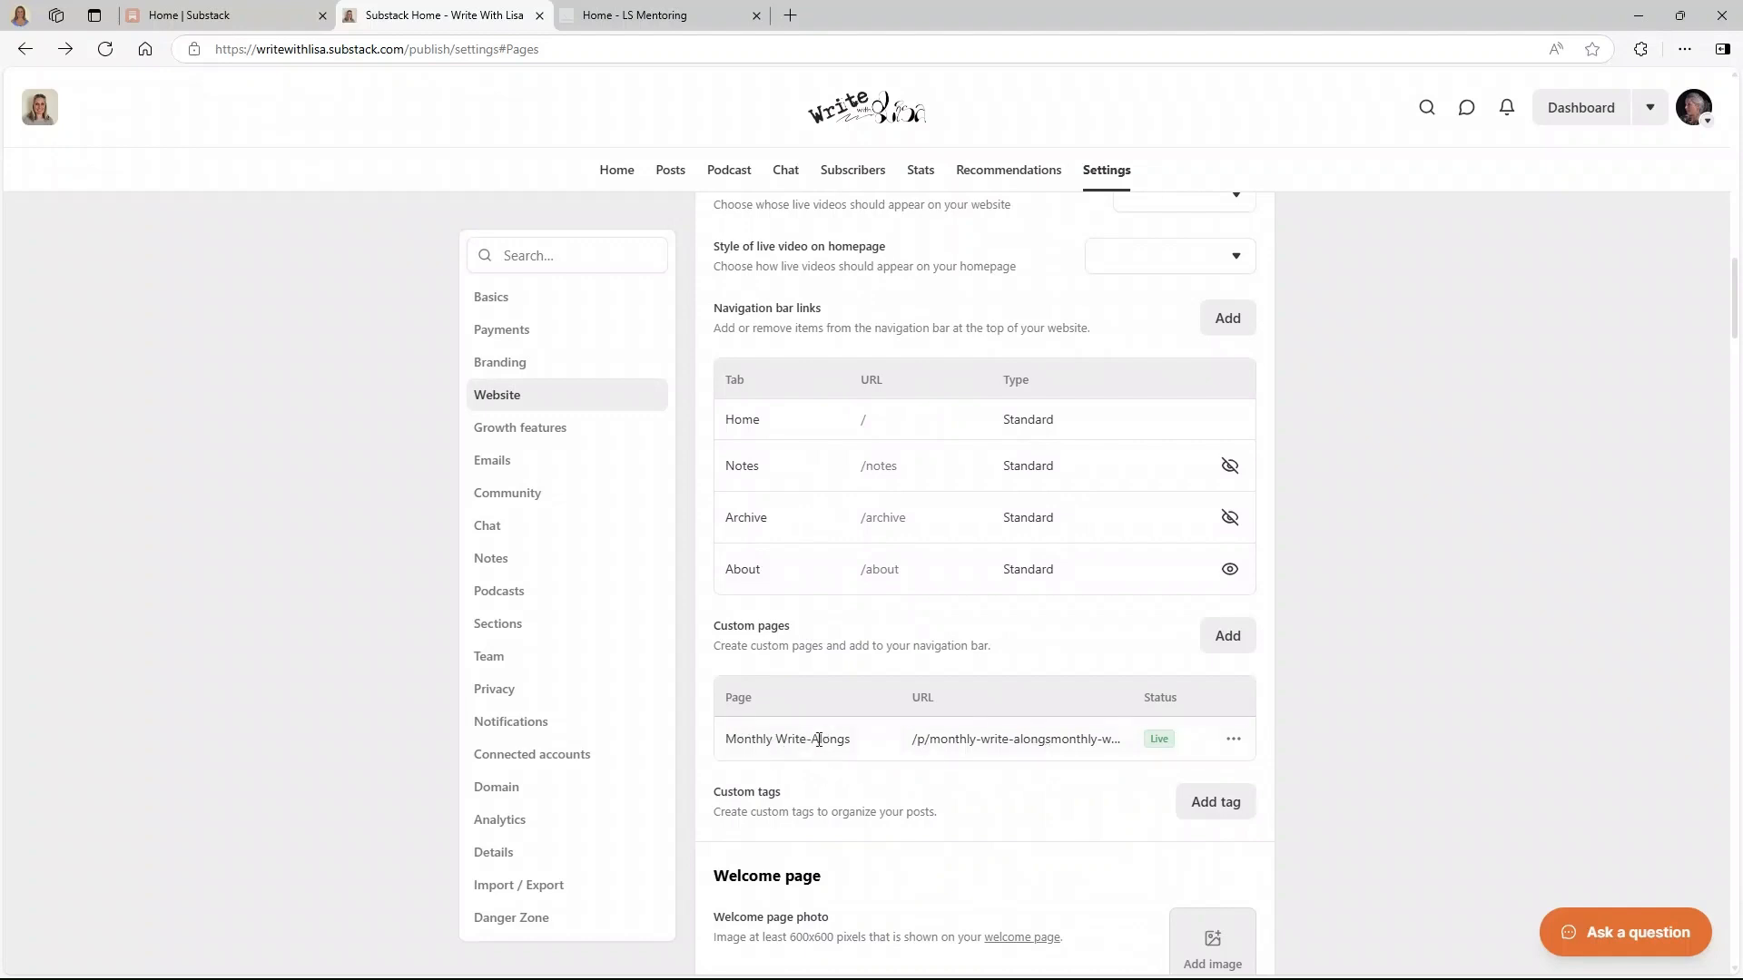
{"action": "left_click", "coordinate": [1233, 738]}
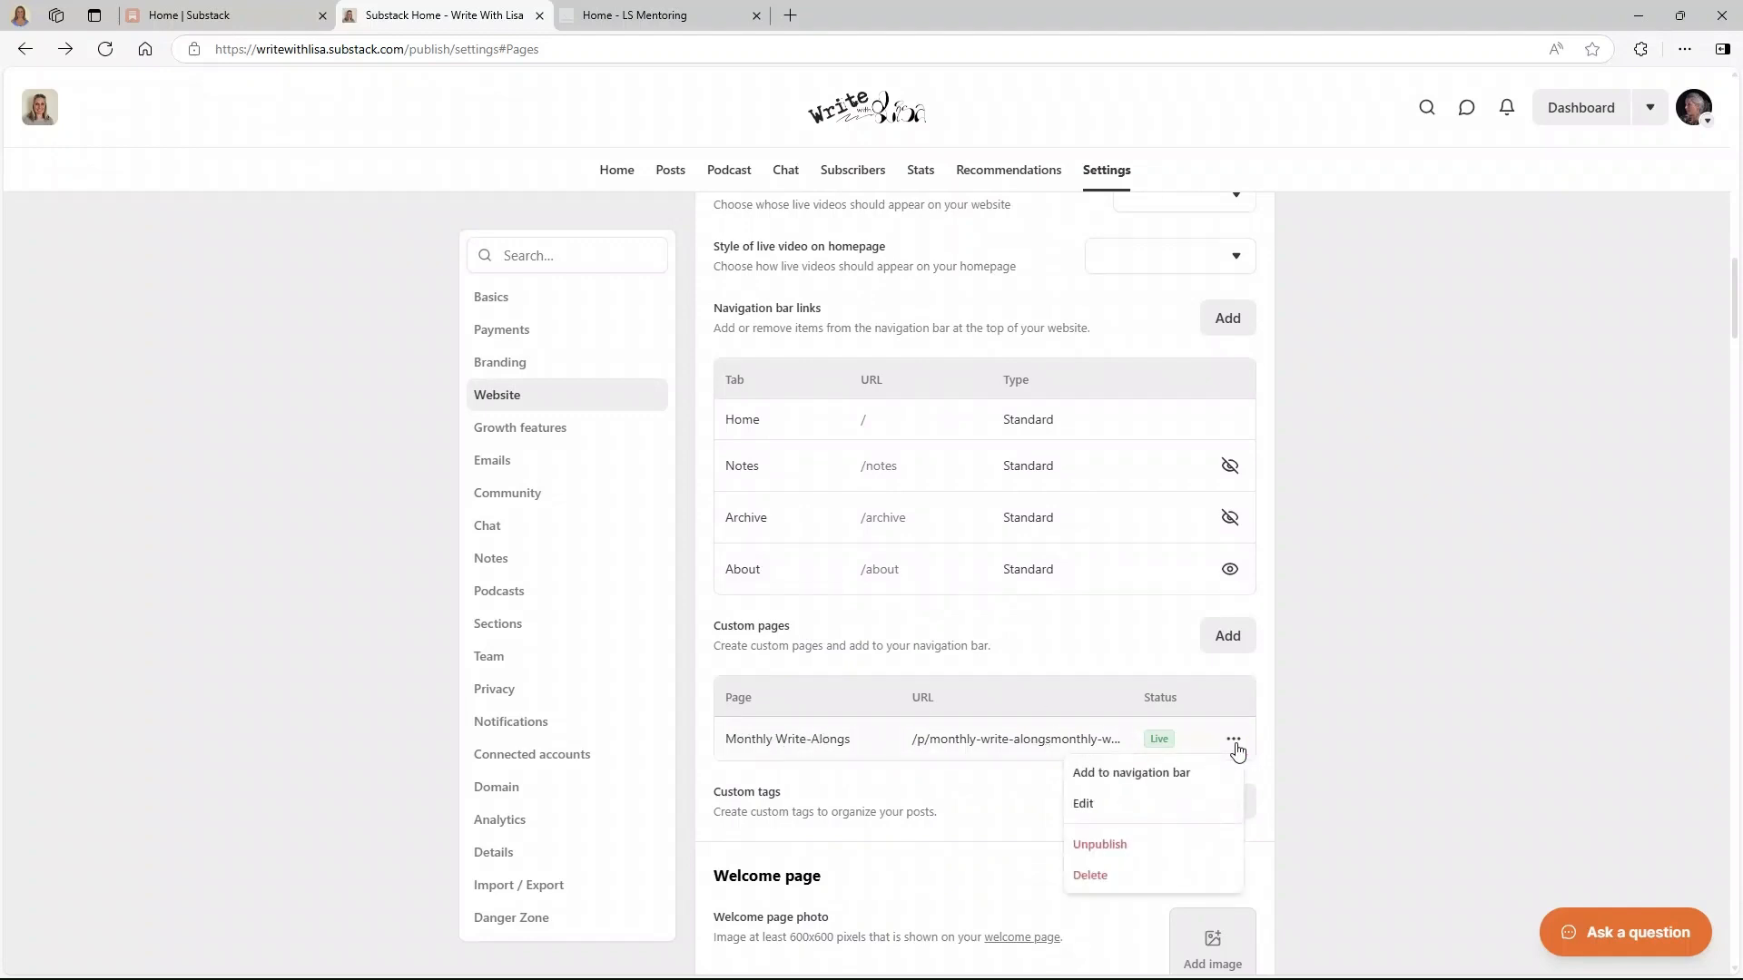
- Add the Monthly Write-Alongs custom page as a navigation bar tab
{"action": "left_click", "coordinate": [1130, 773]}
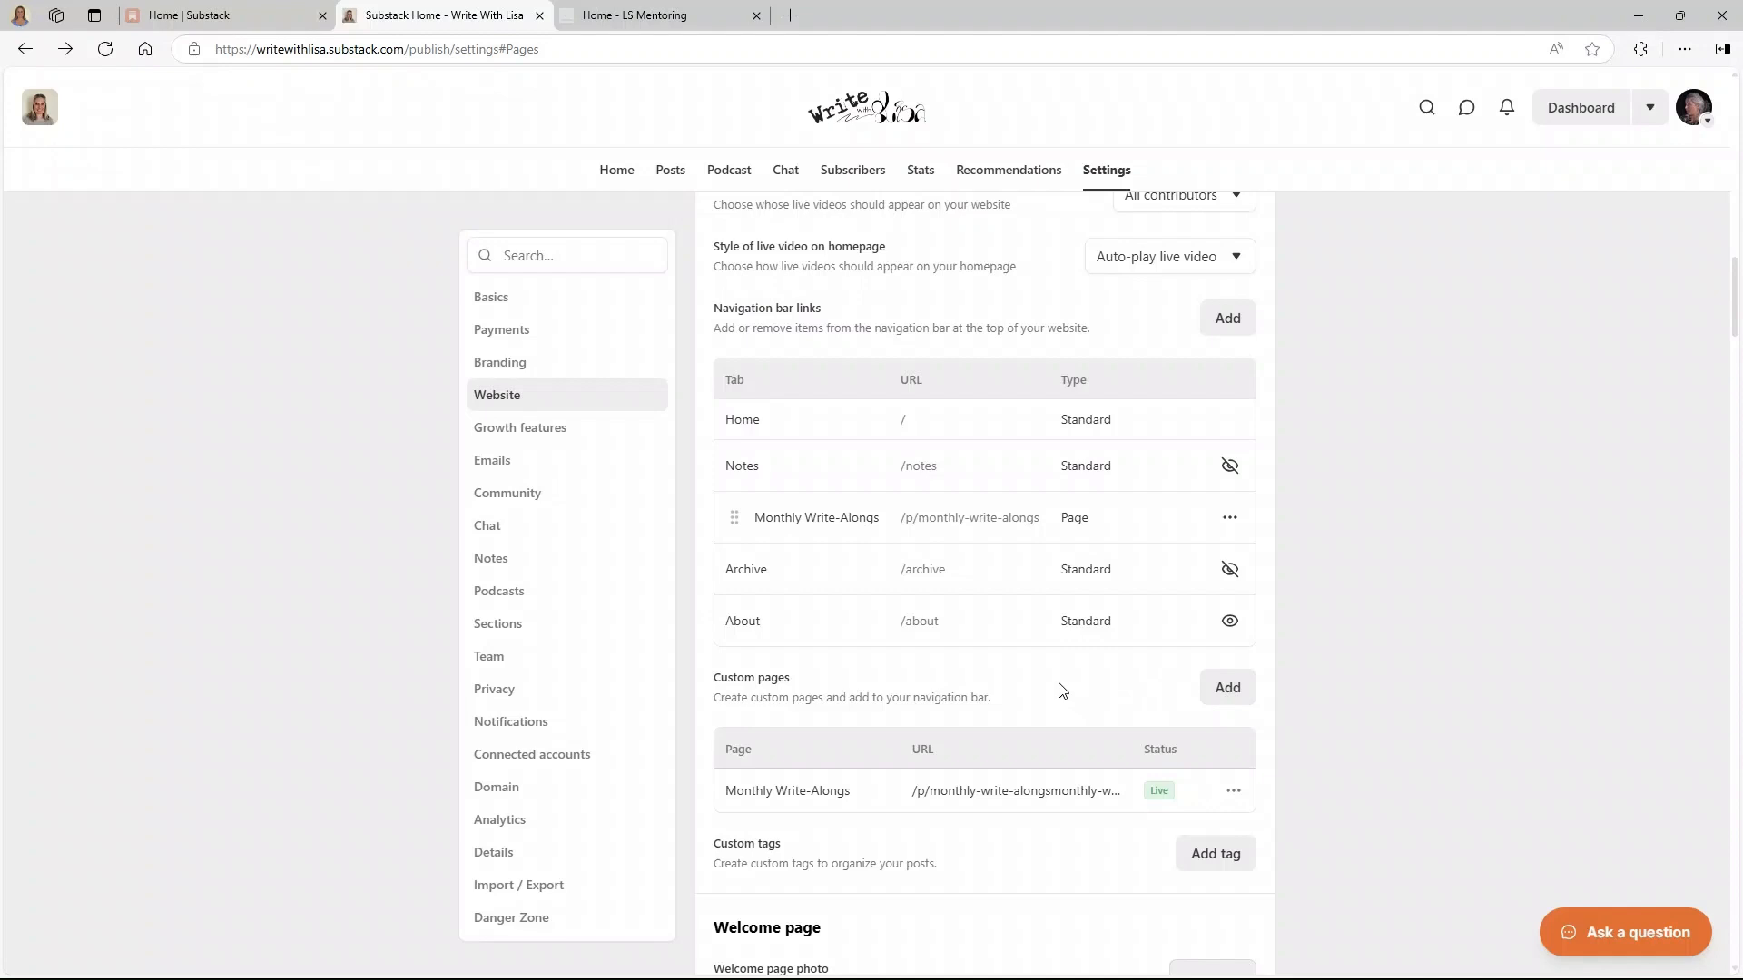
{"action": "scroll", "coordinate": [1060, 689], "scroll_direction": "down", "scroll_amount": 4}
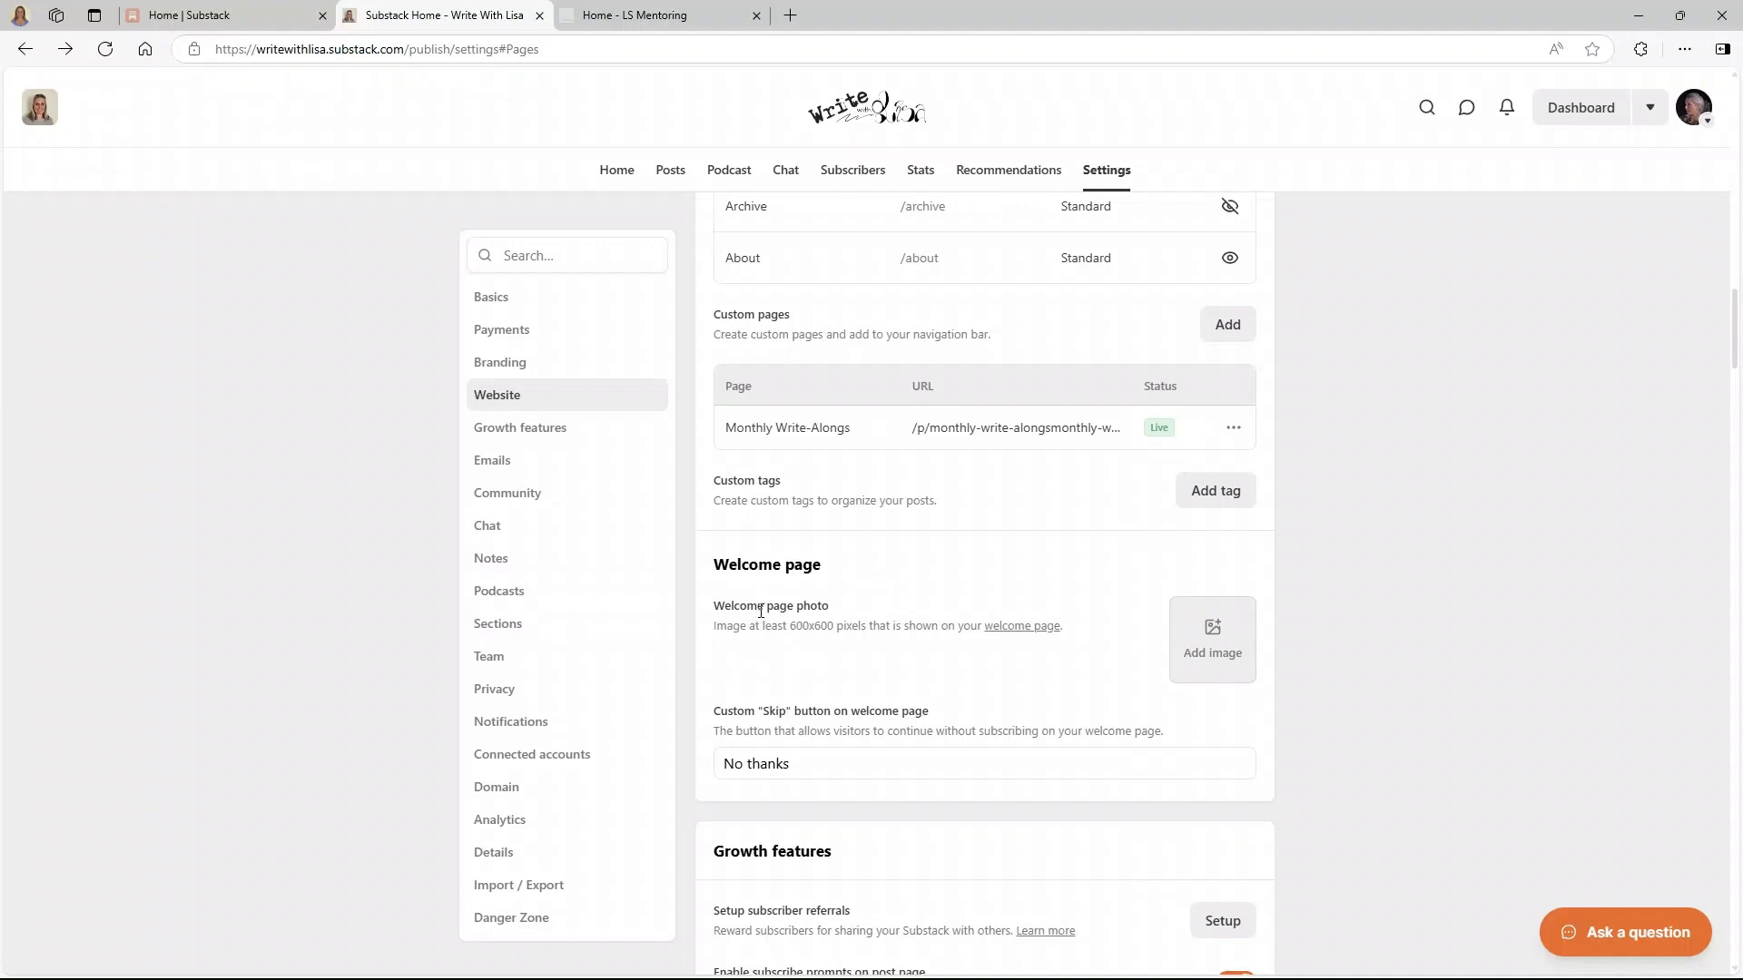
- Preview the welcome page, skip subscribing, and scroll down to the Welcome page settings
{"action": "left_click", "coordinate": [1026, 626]}
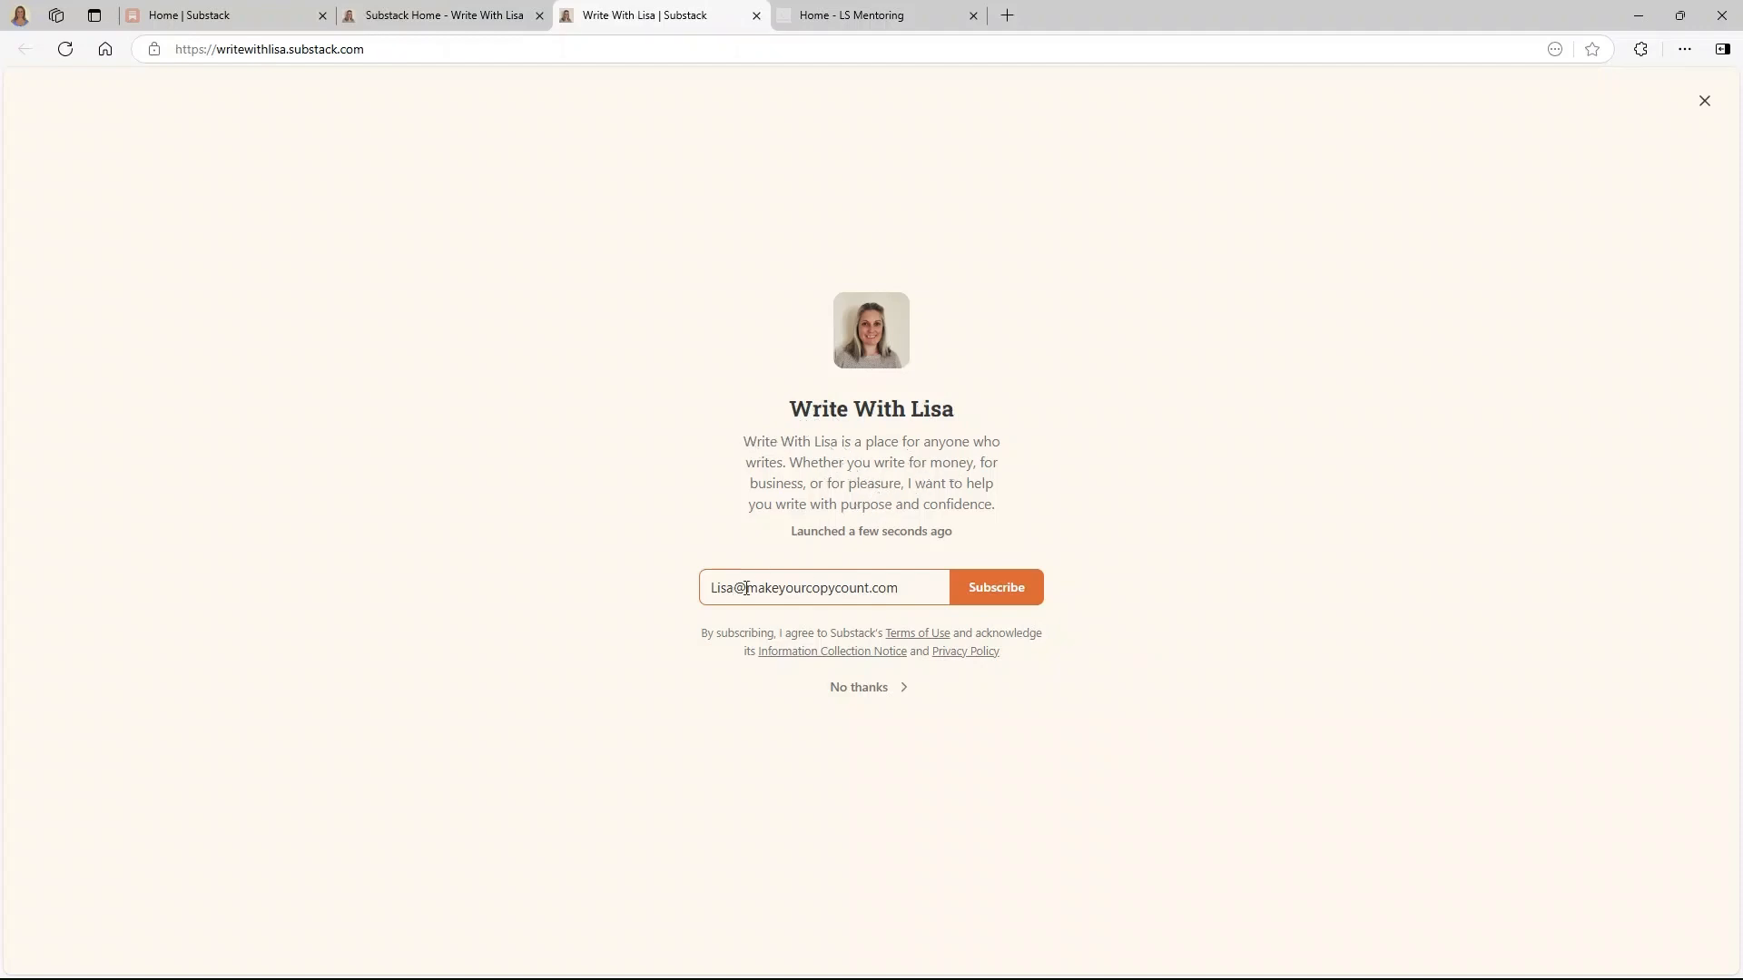
{"action": "left_click", "coordinate": [912, 588]}
{"action": "left_click_drag", "start_coordinate": [912, 588], "coordinate": [631, 590]}
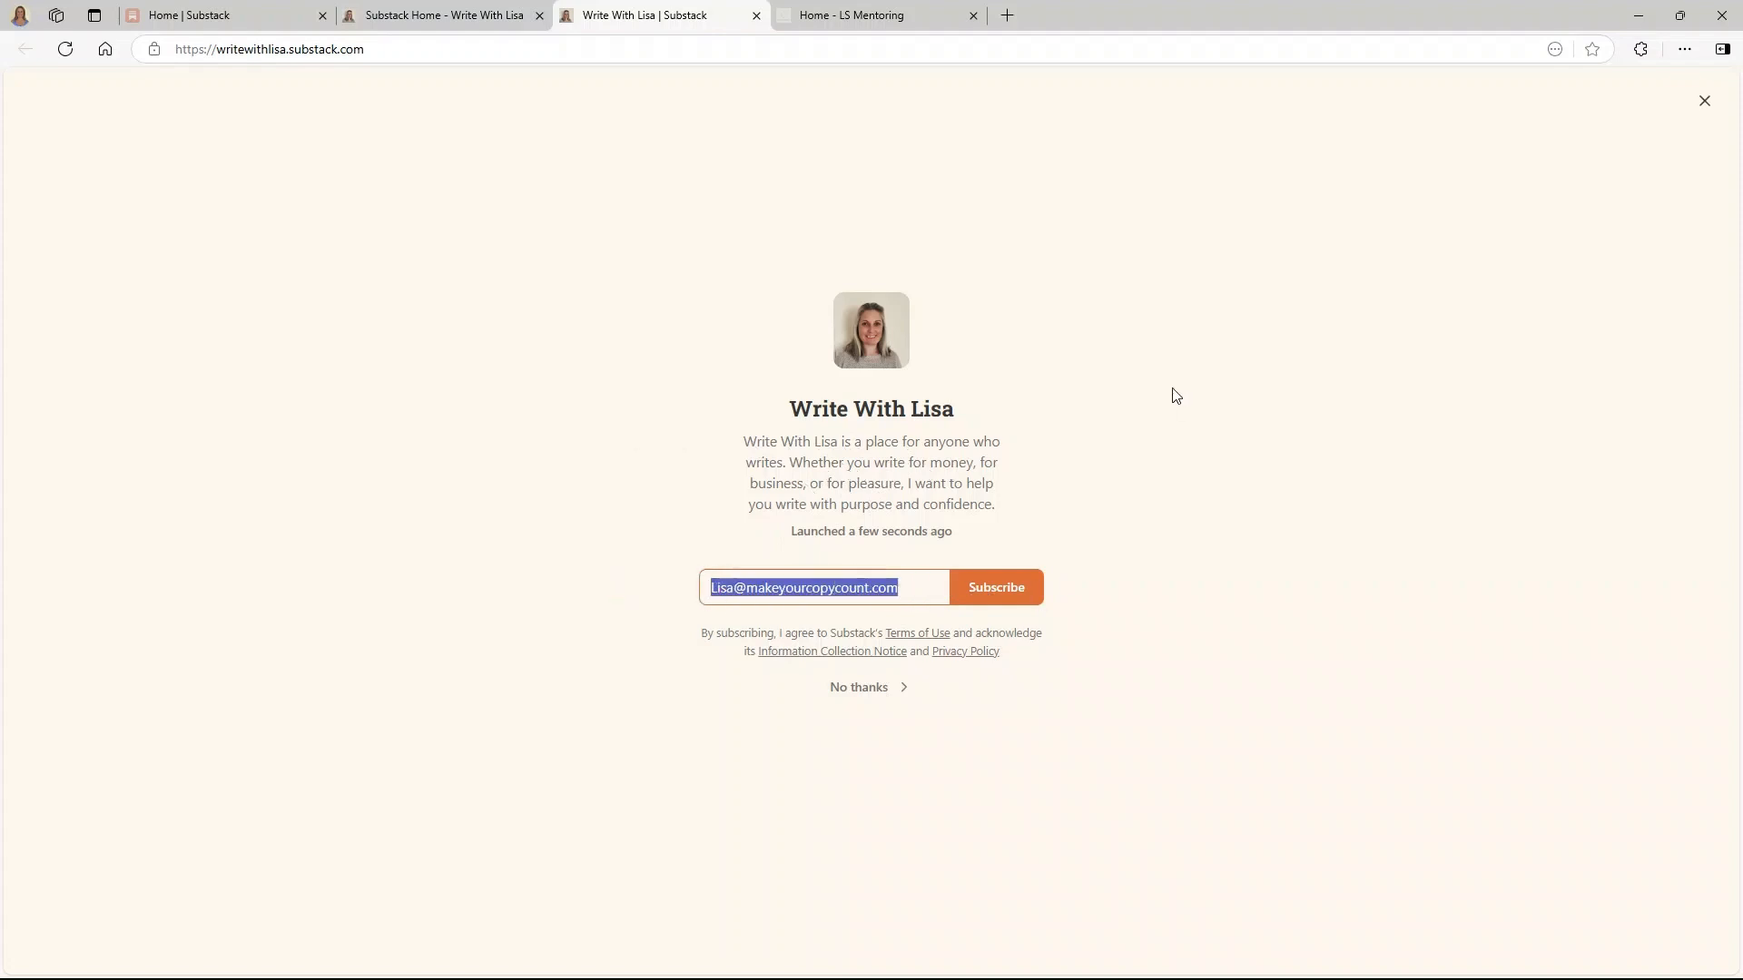
{"action": "left_click", "coordinate": [866, 694]}
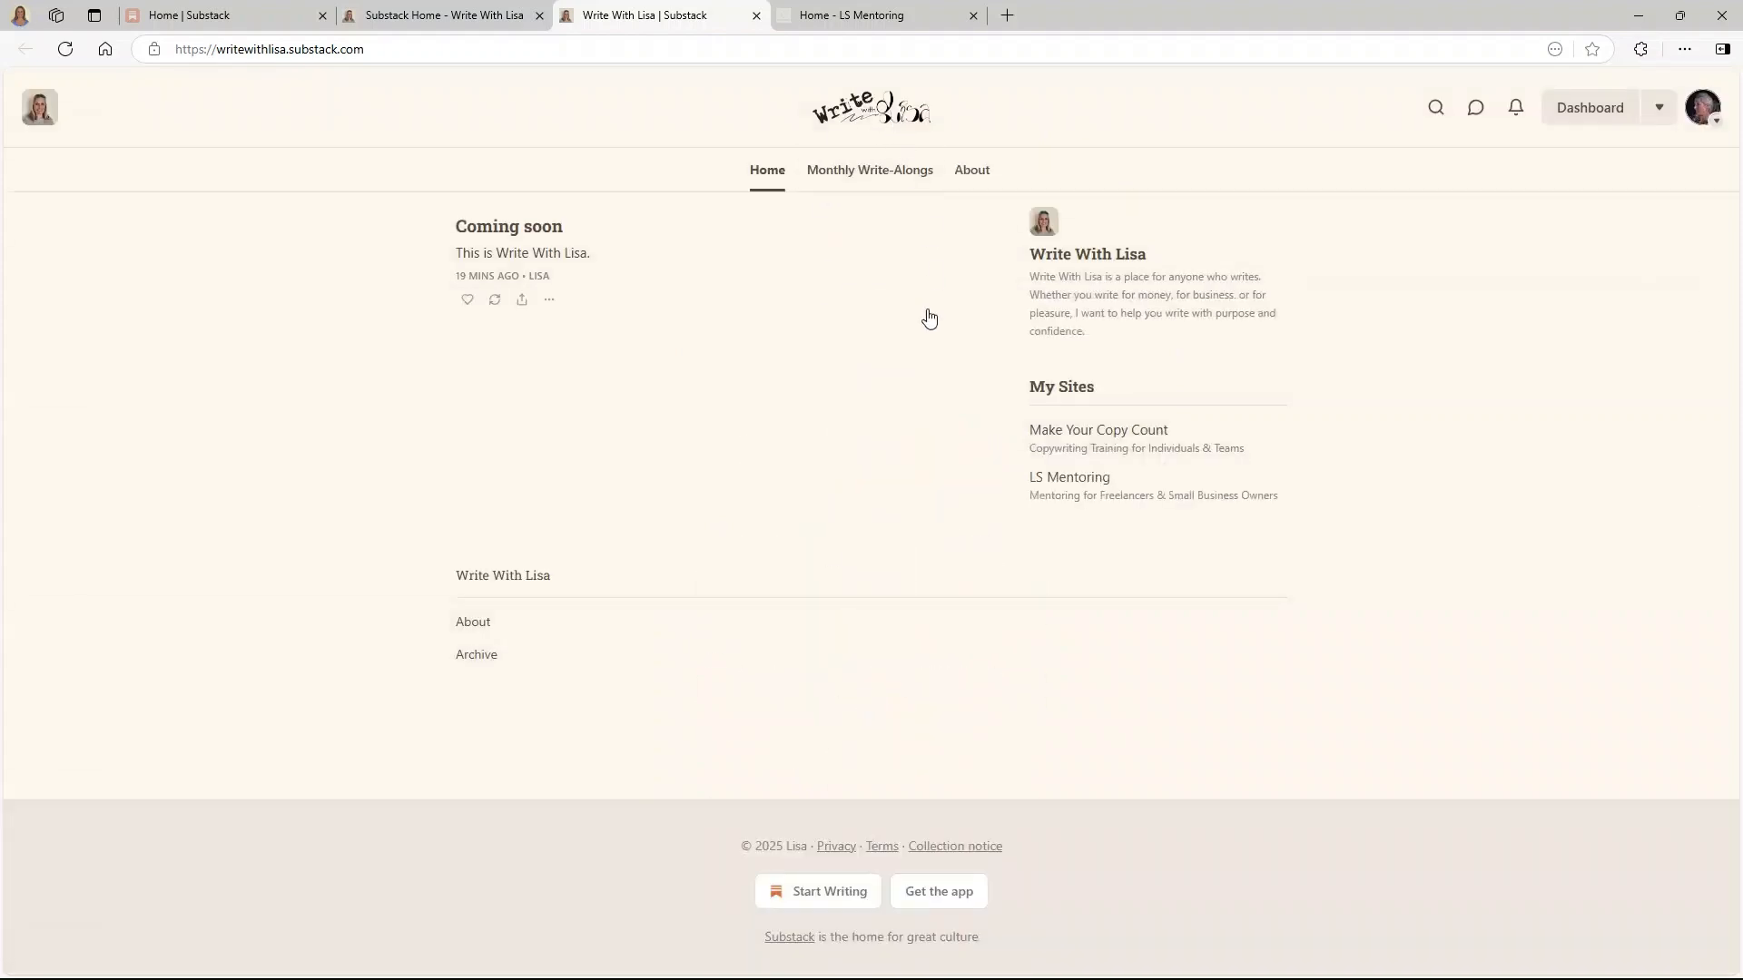
{"action": "scroll", "coordinate": [1096, 550], "scroll_direction": "down", "scroll_amount": 3}
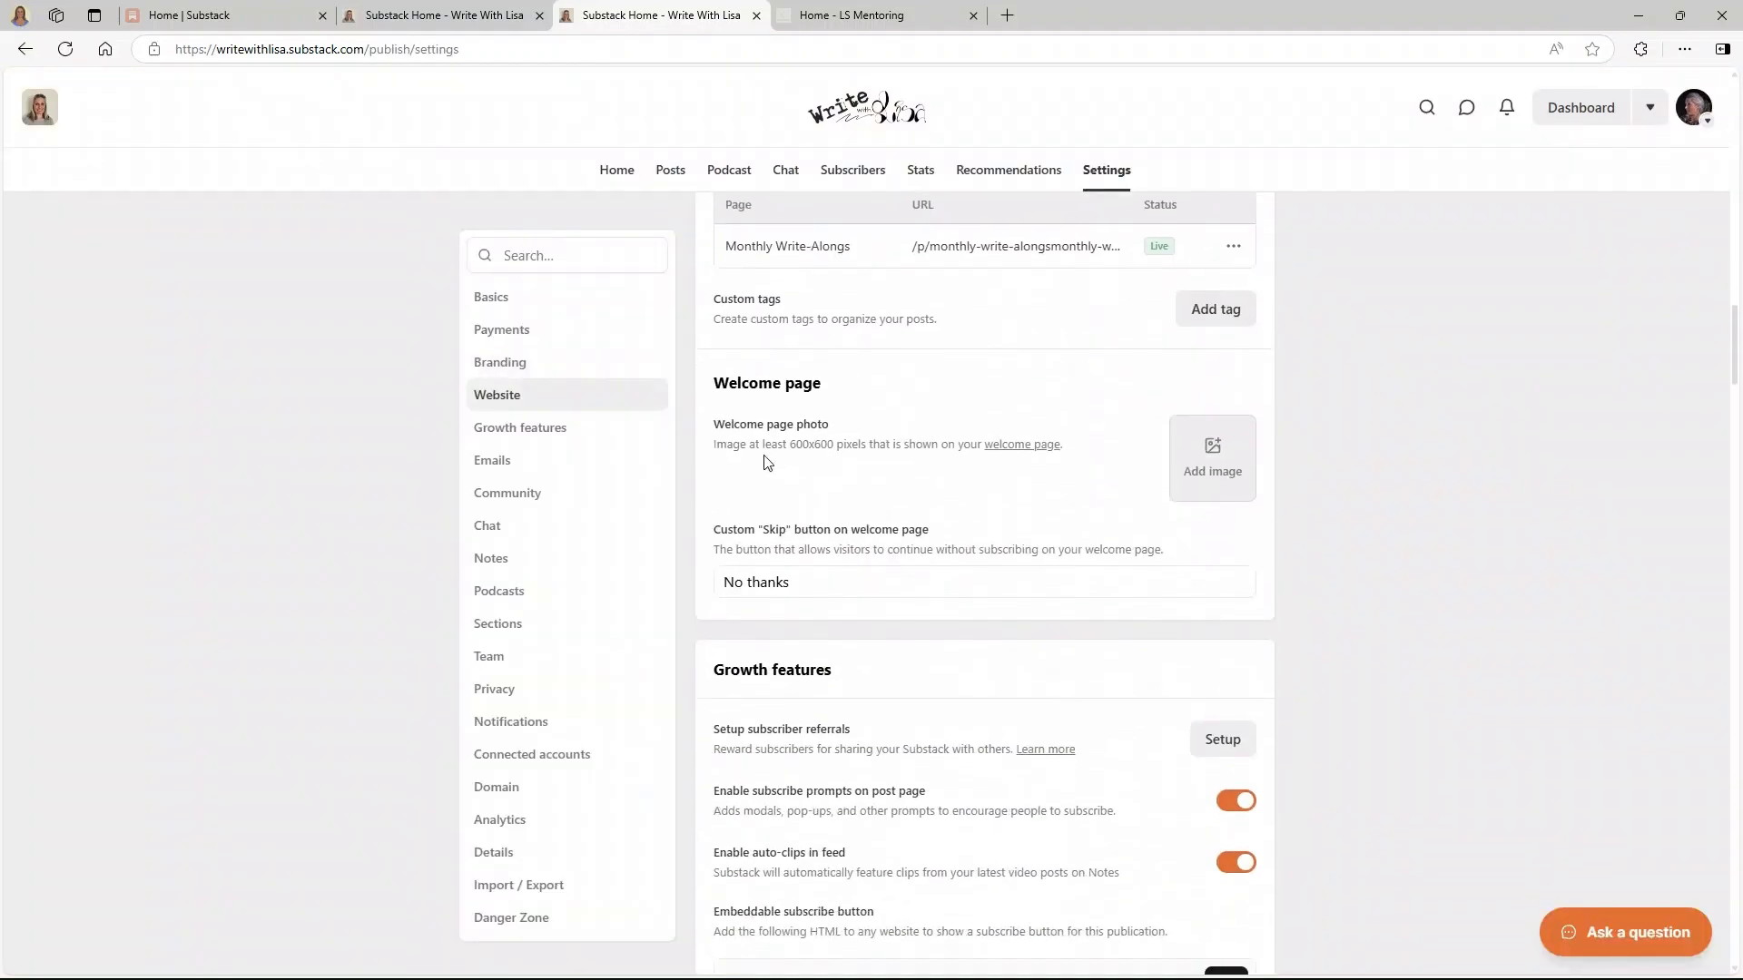
- Replace the skip text 'No thanks' with 'Let me read it first', save, and test it live
{"action": "left_click", "coordinate": [1210, 466]}
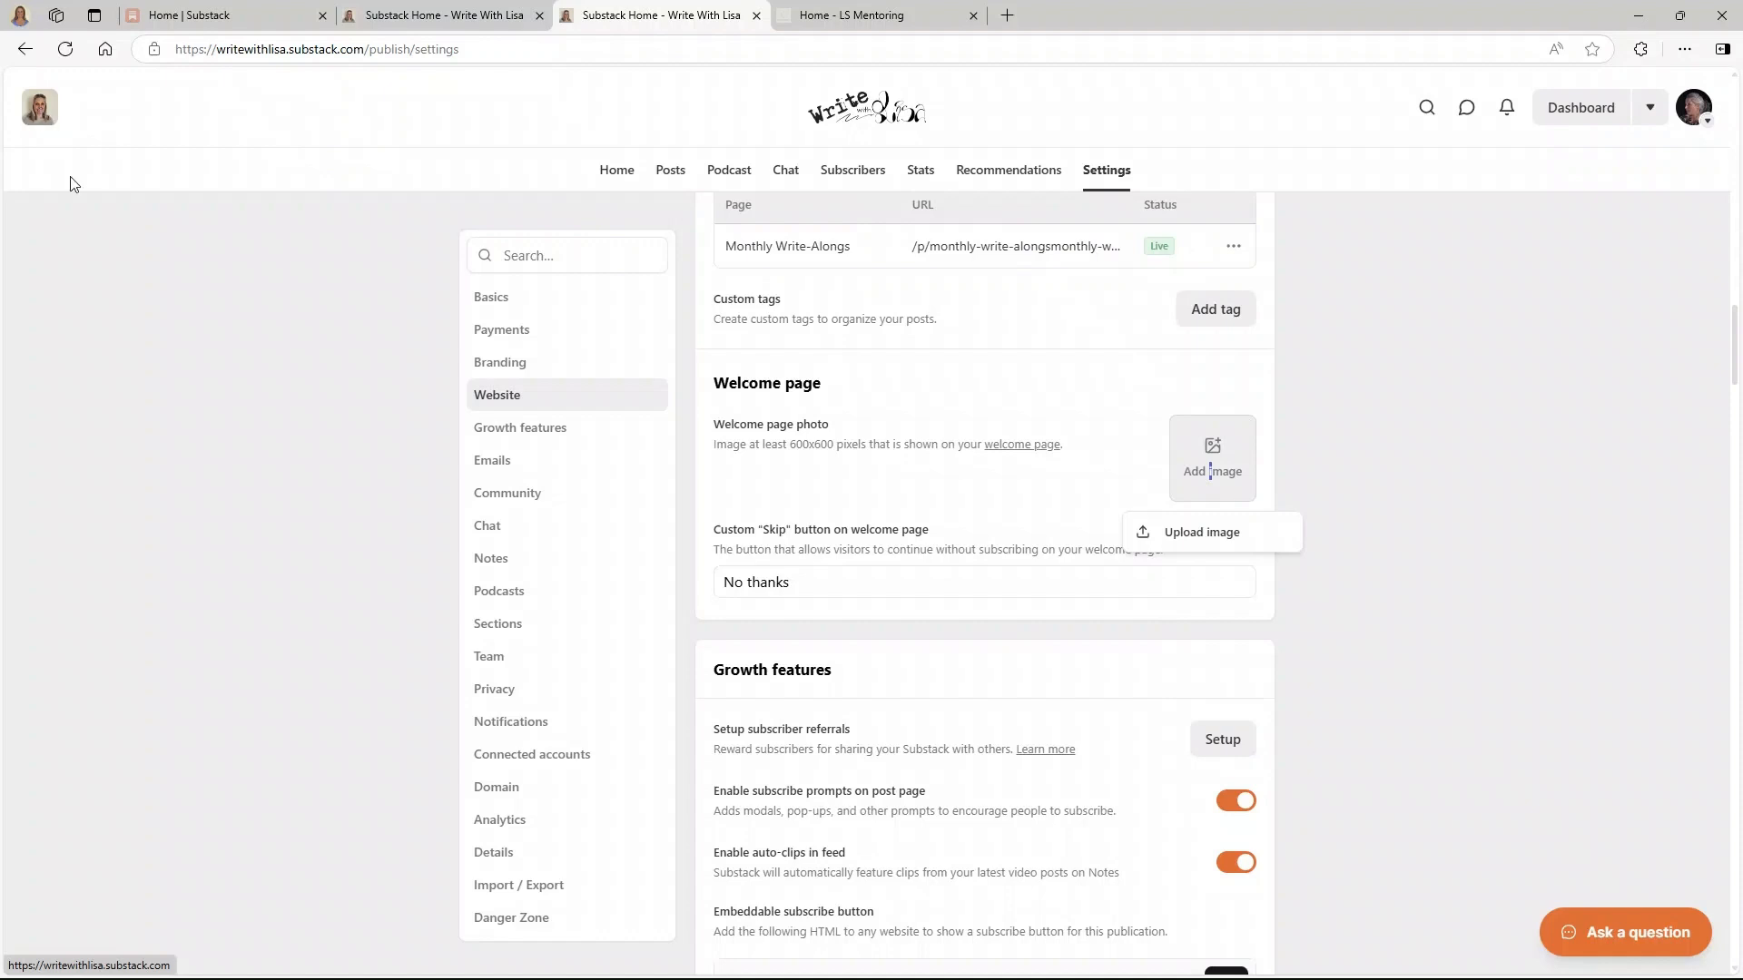
{"action": "left_click", "coordinate": [280, 386]}
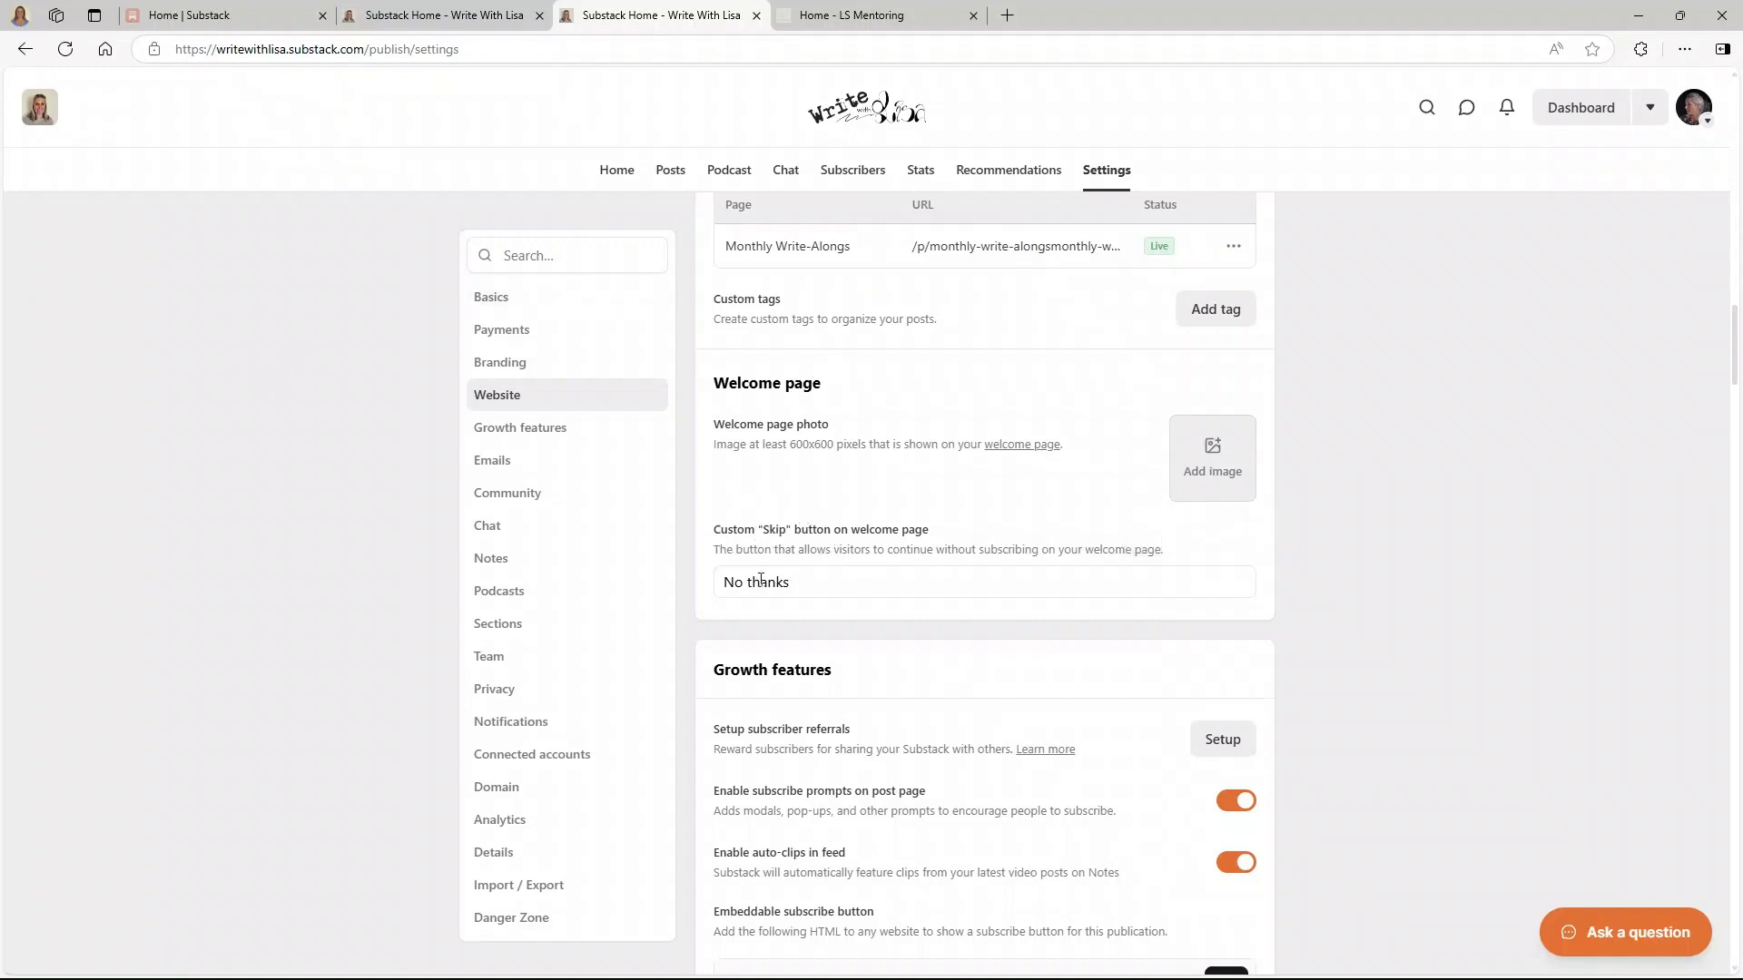
{"action": "left_click_drag", "start_coordinate": [812, 581], "coordinate": [700, 581]}
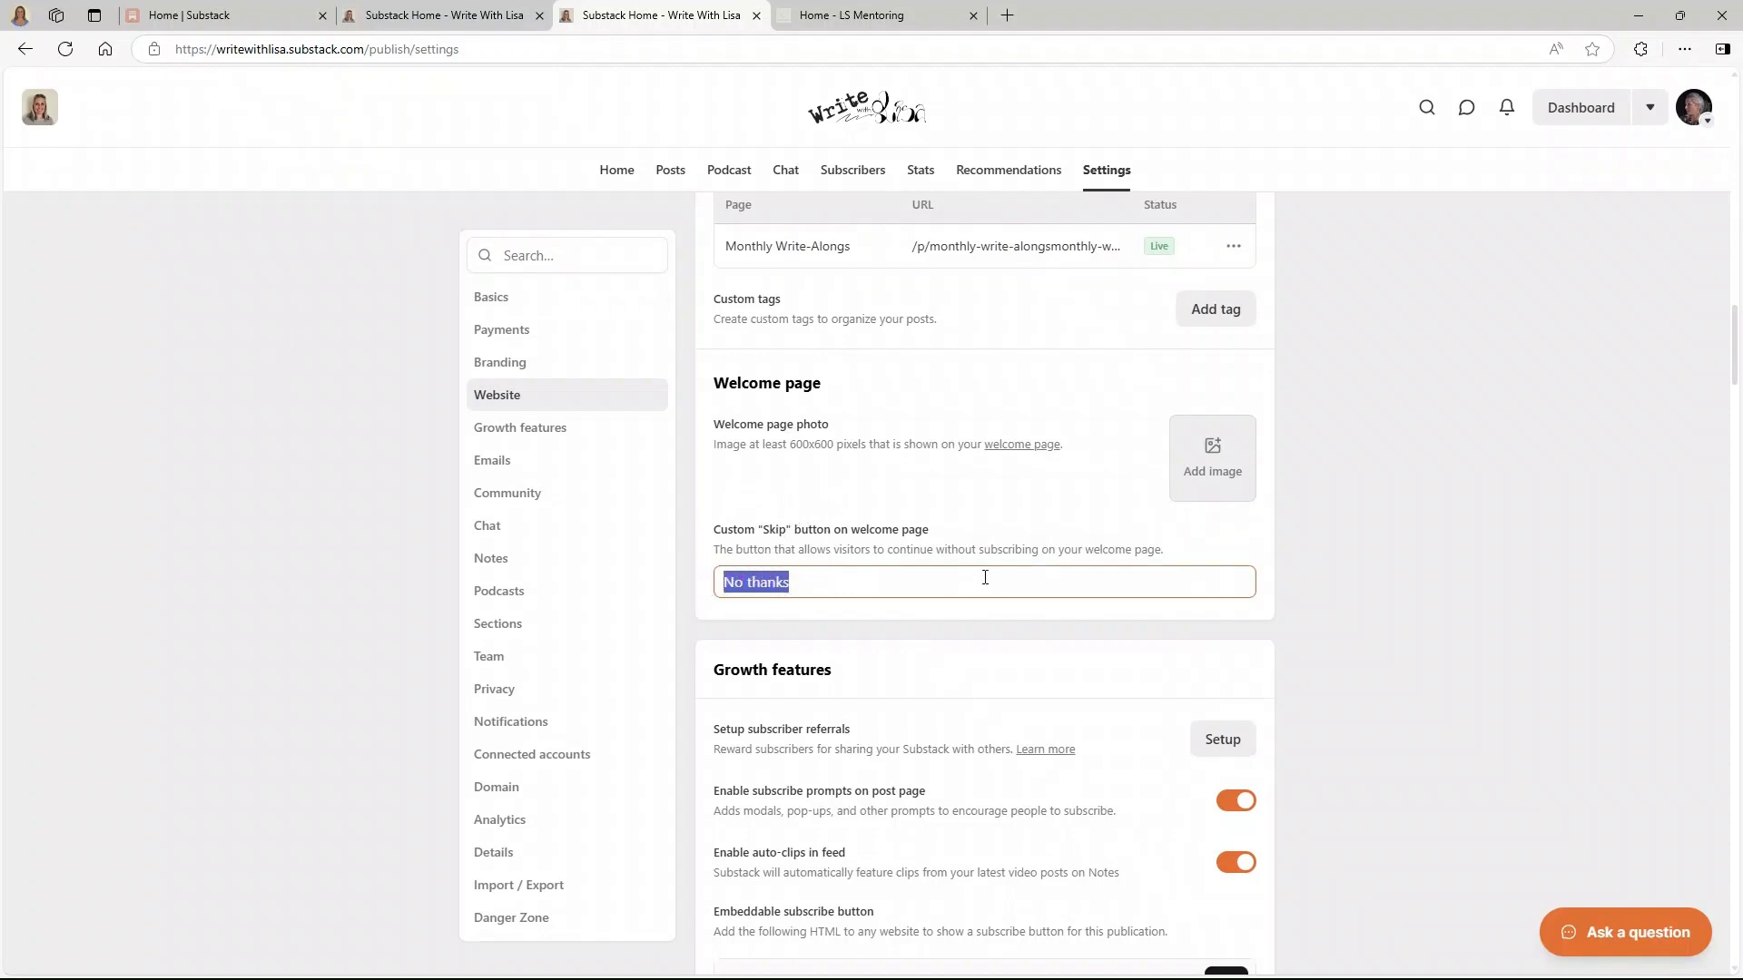
{"action": "type", "text": "Let me read it first"}
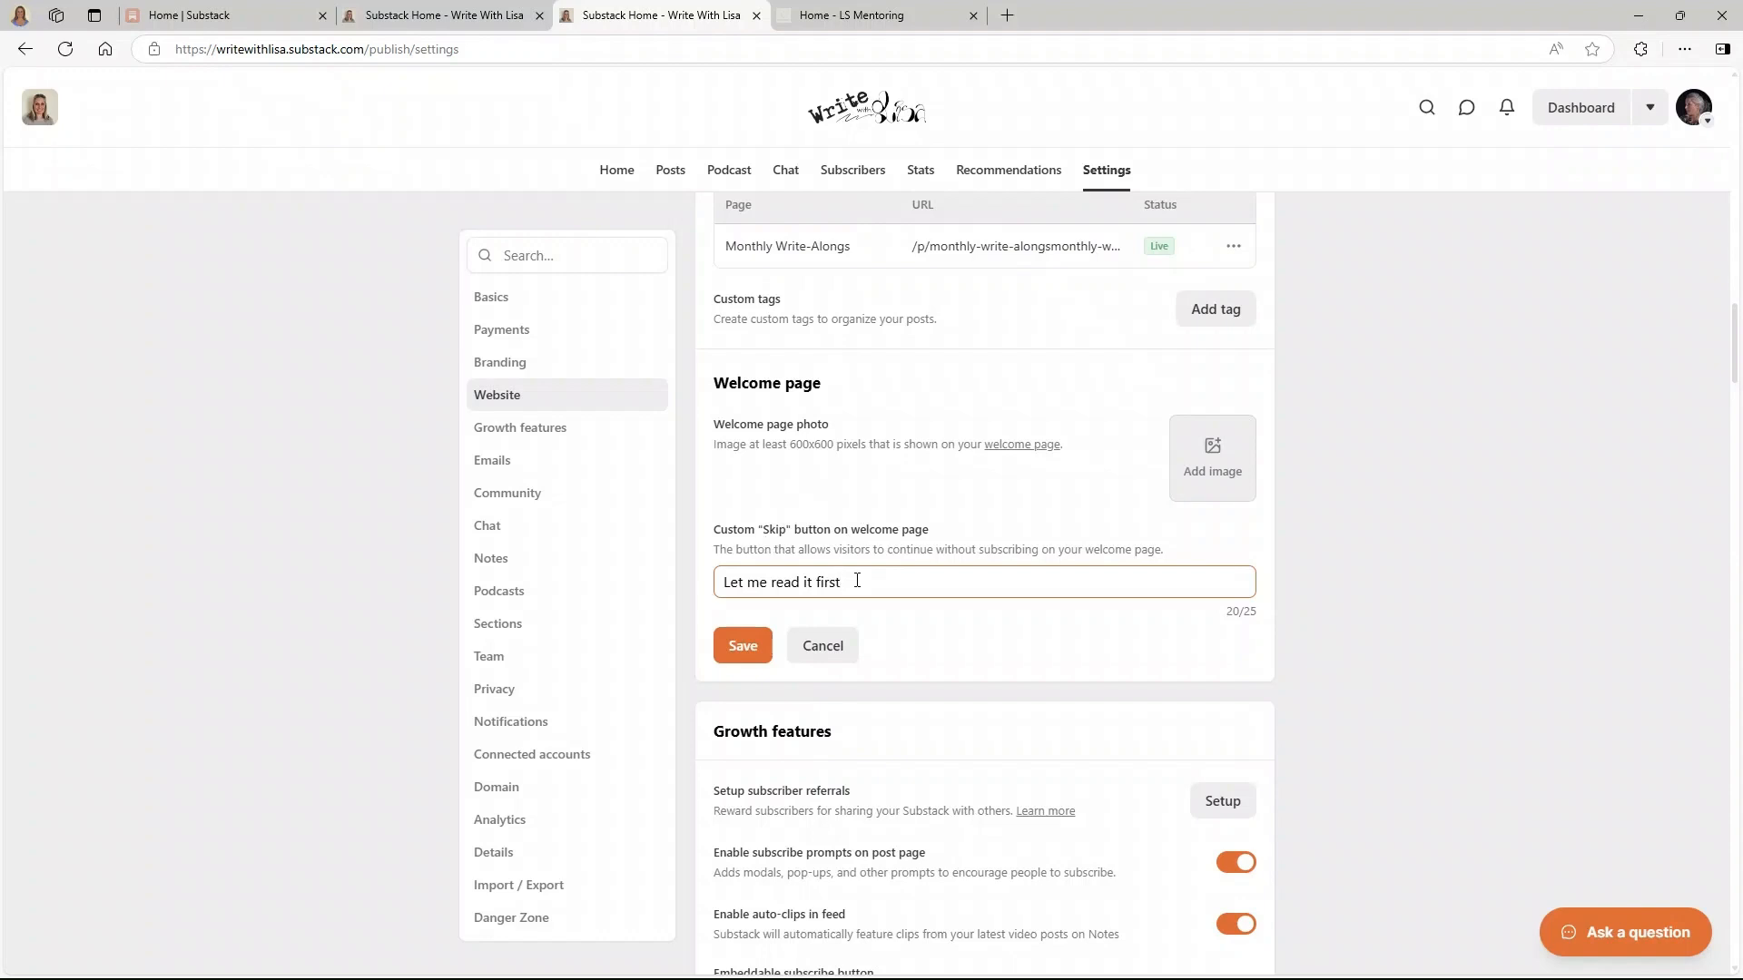
{"action": "left_click", "coordinate": [751, 650]}
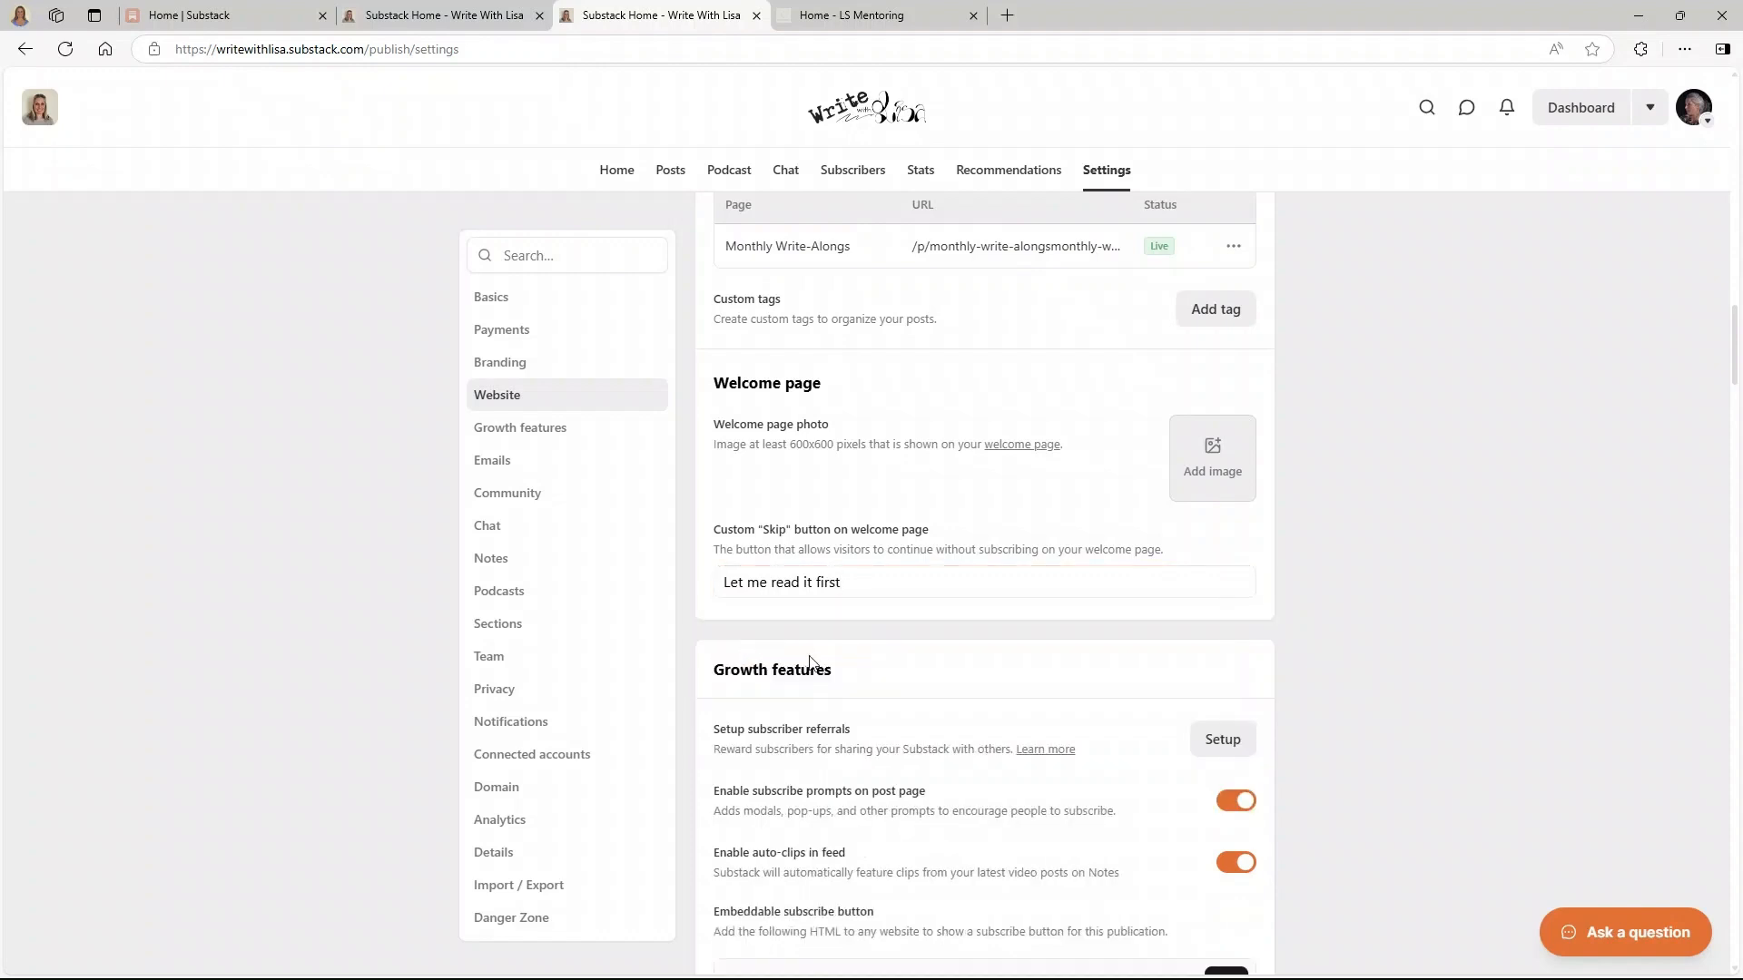
{"action": "left_click", "coordinate": [1004, 451]}
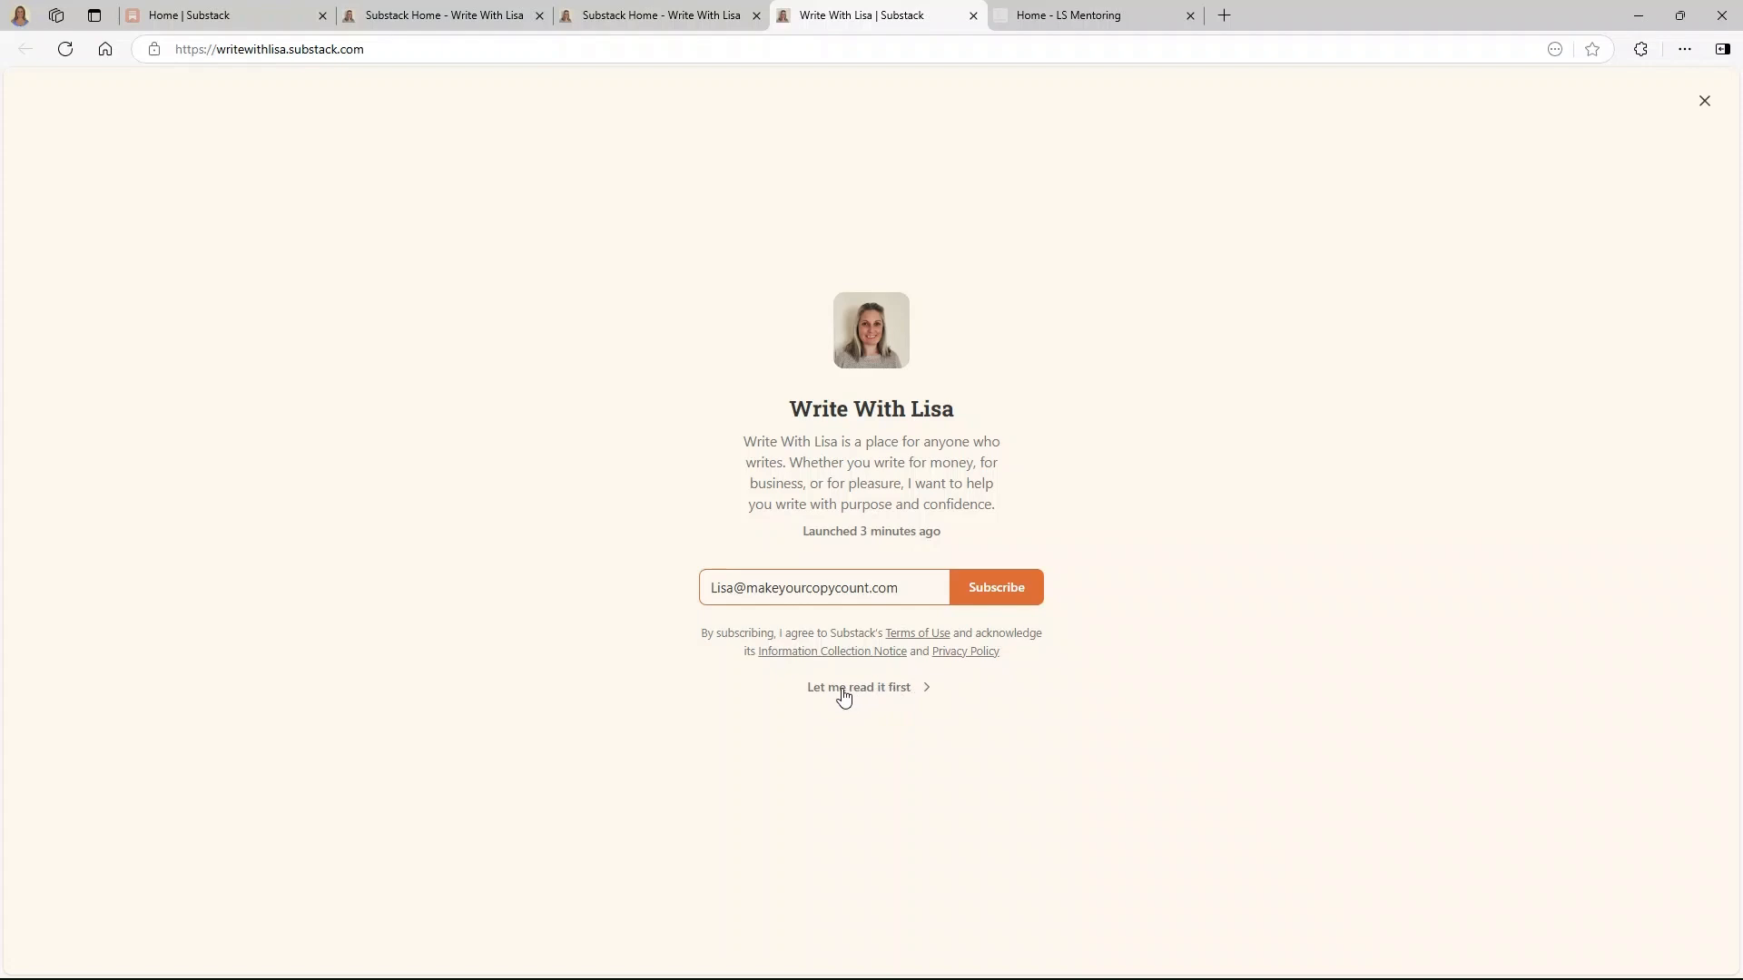
{"action": "left_click", "coordinate": [872, 690]}
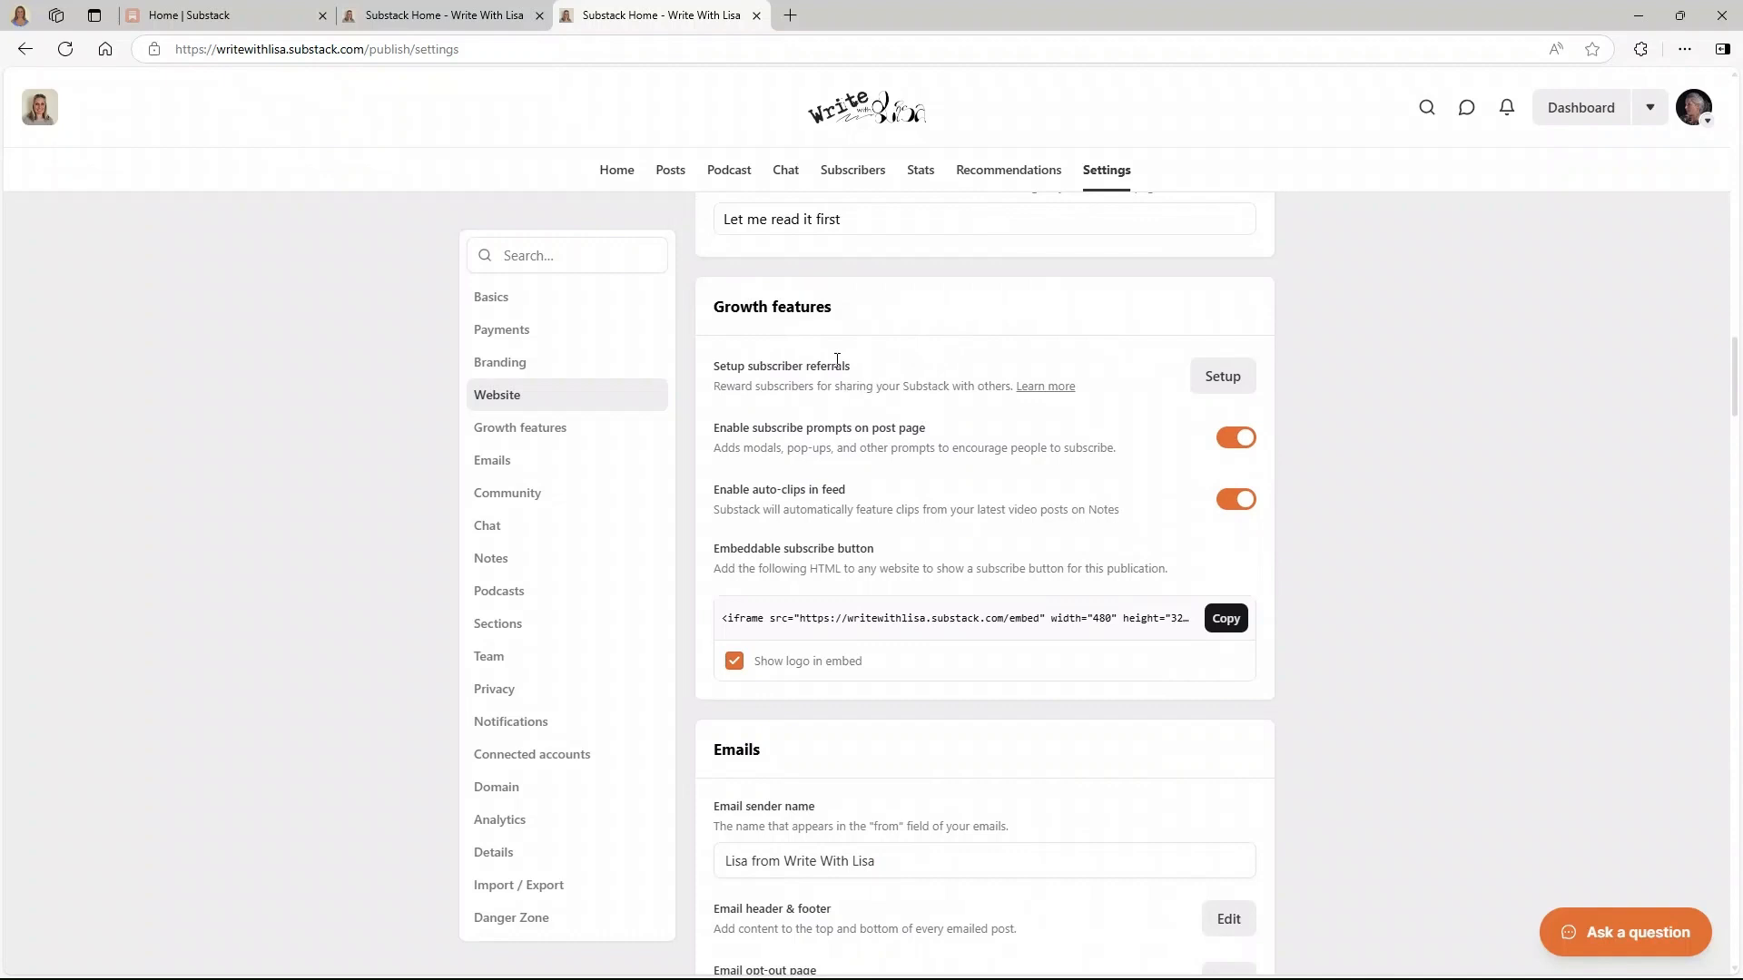
{"action": "left_click", "coordinate": [1207, 376]}
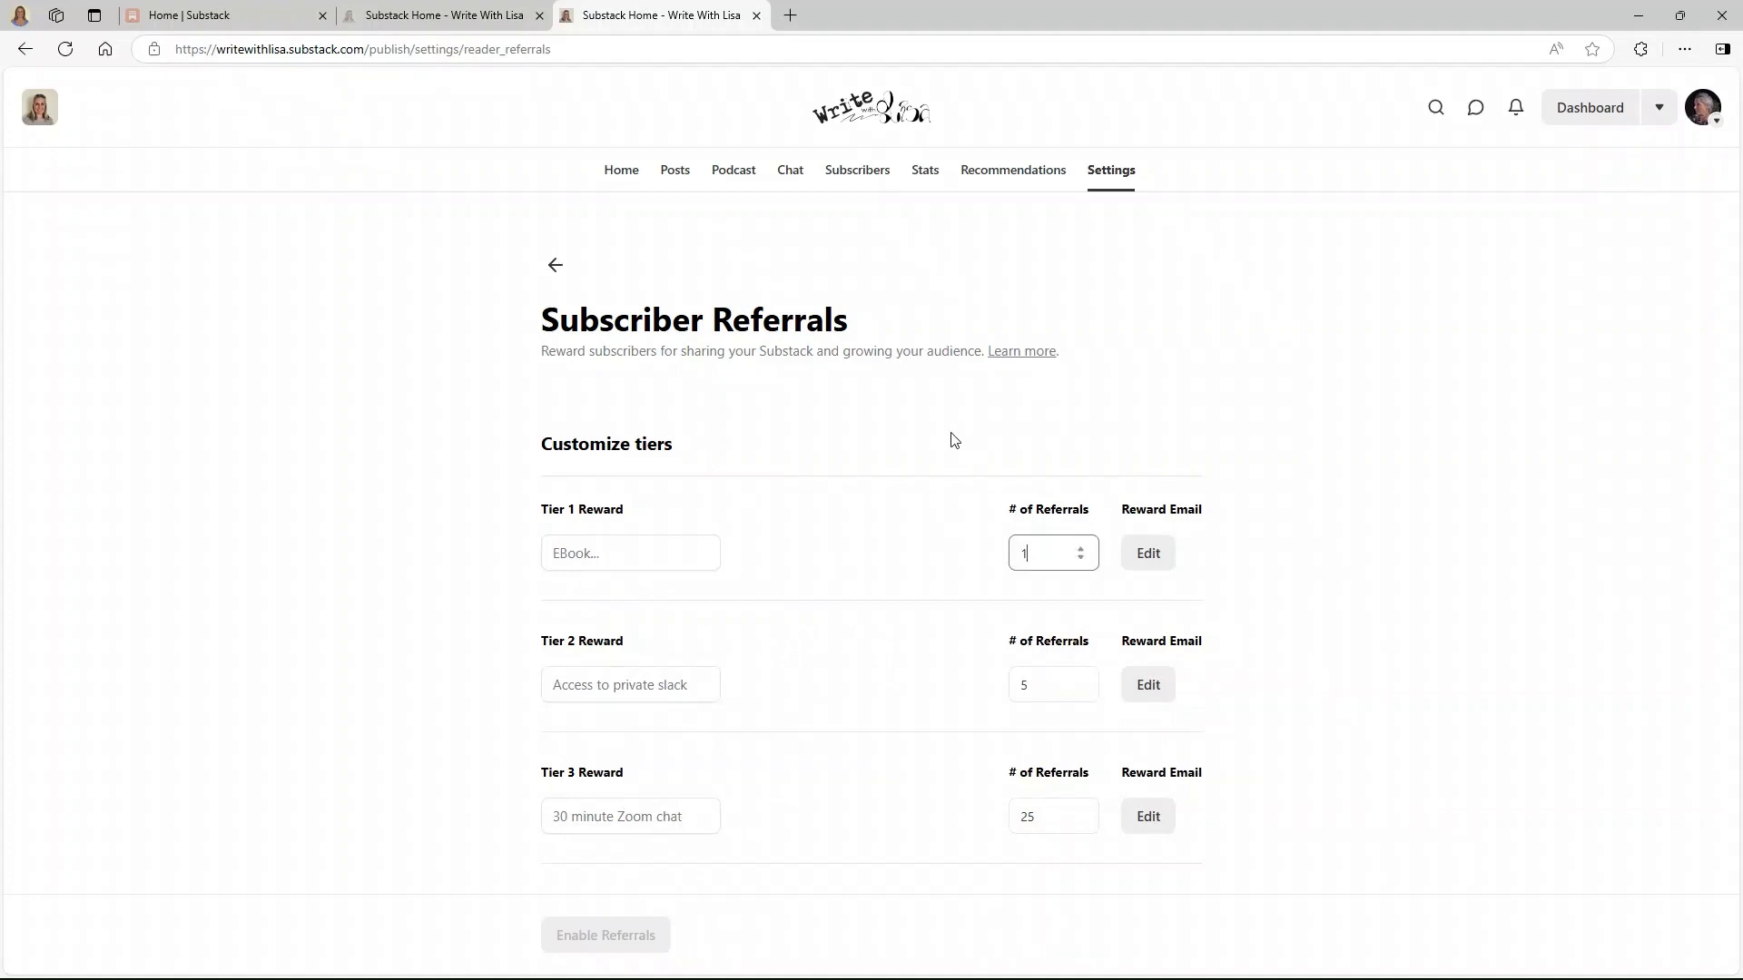
{"action": "left_click", "coordinate": [556, 265]}
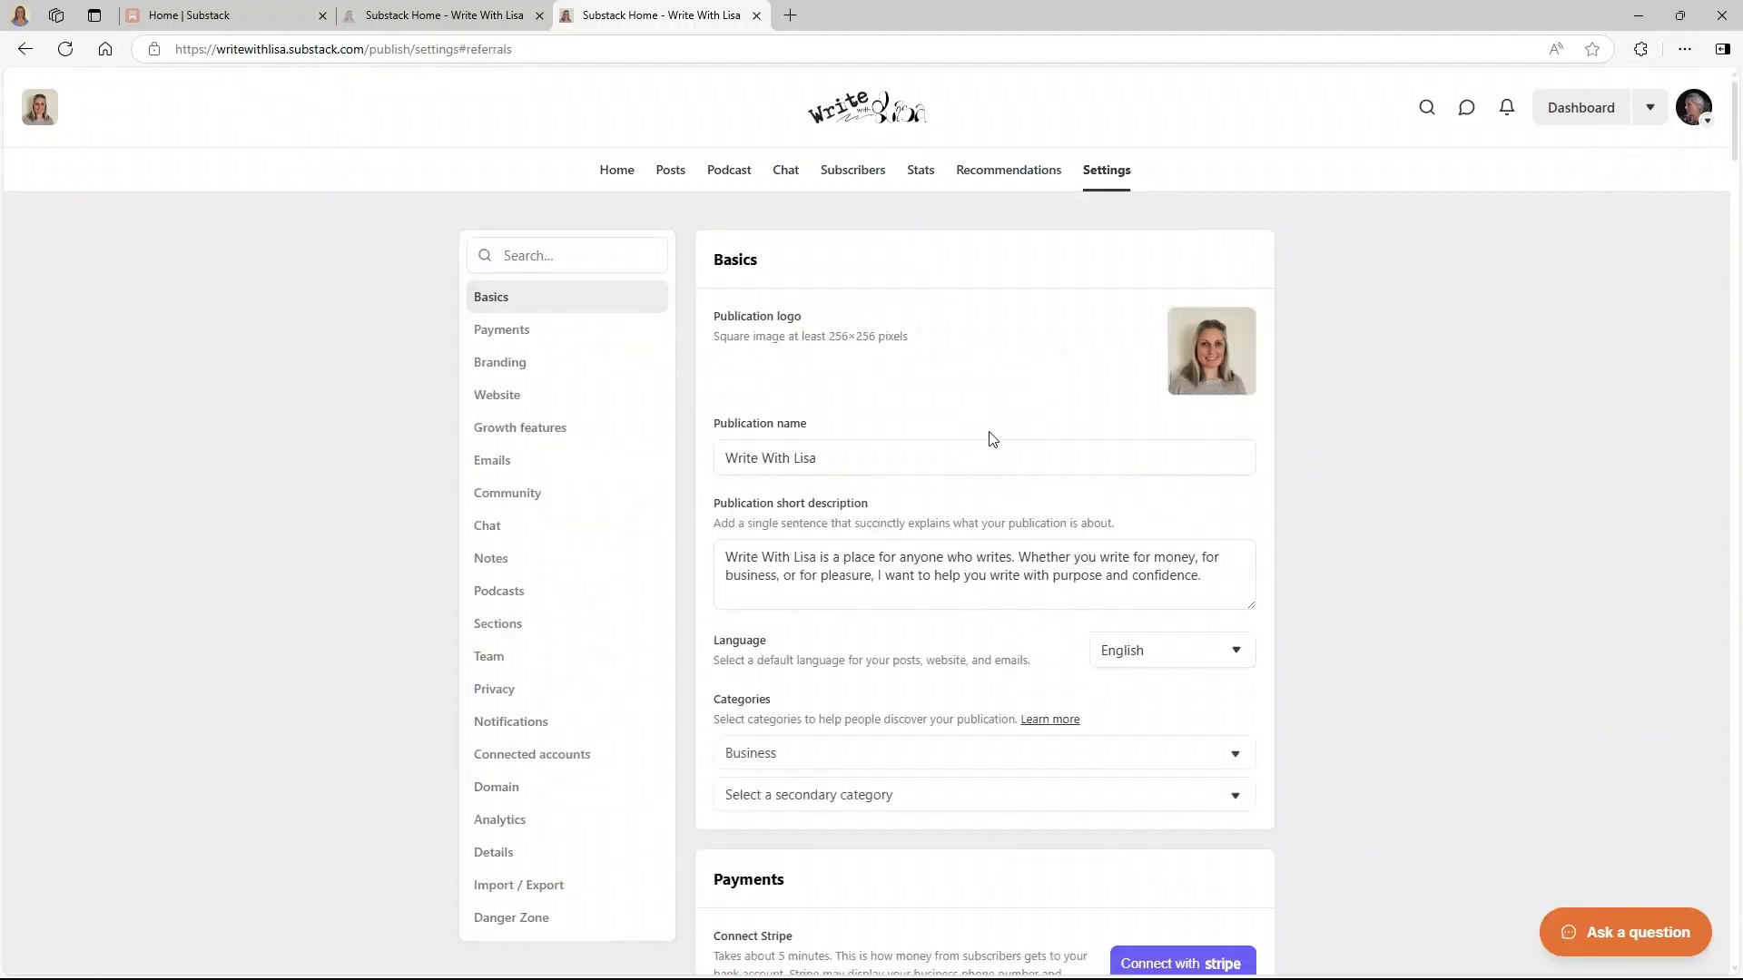
{"action": "scroll", "coordinate": [908, 454], "scroll_direction": "down", "scroll_amount": 15}
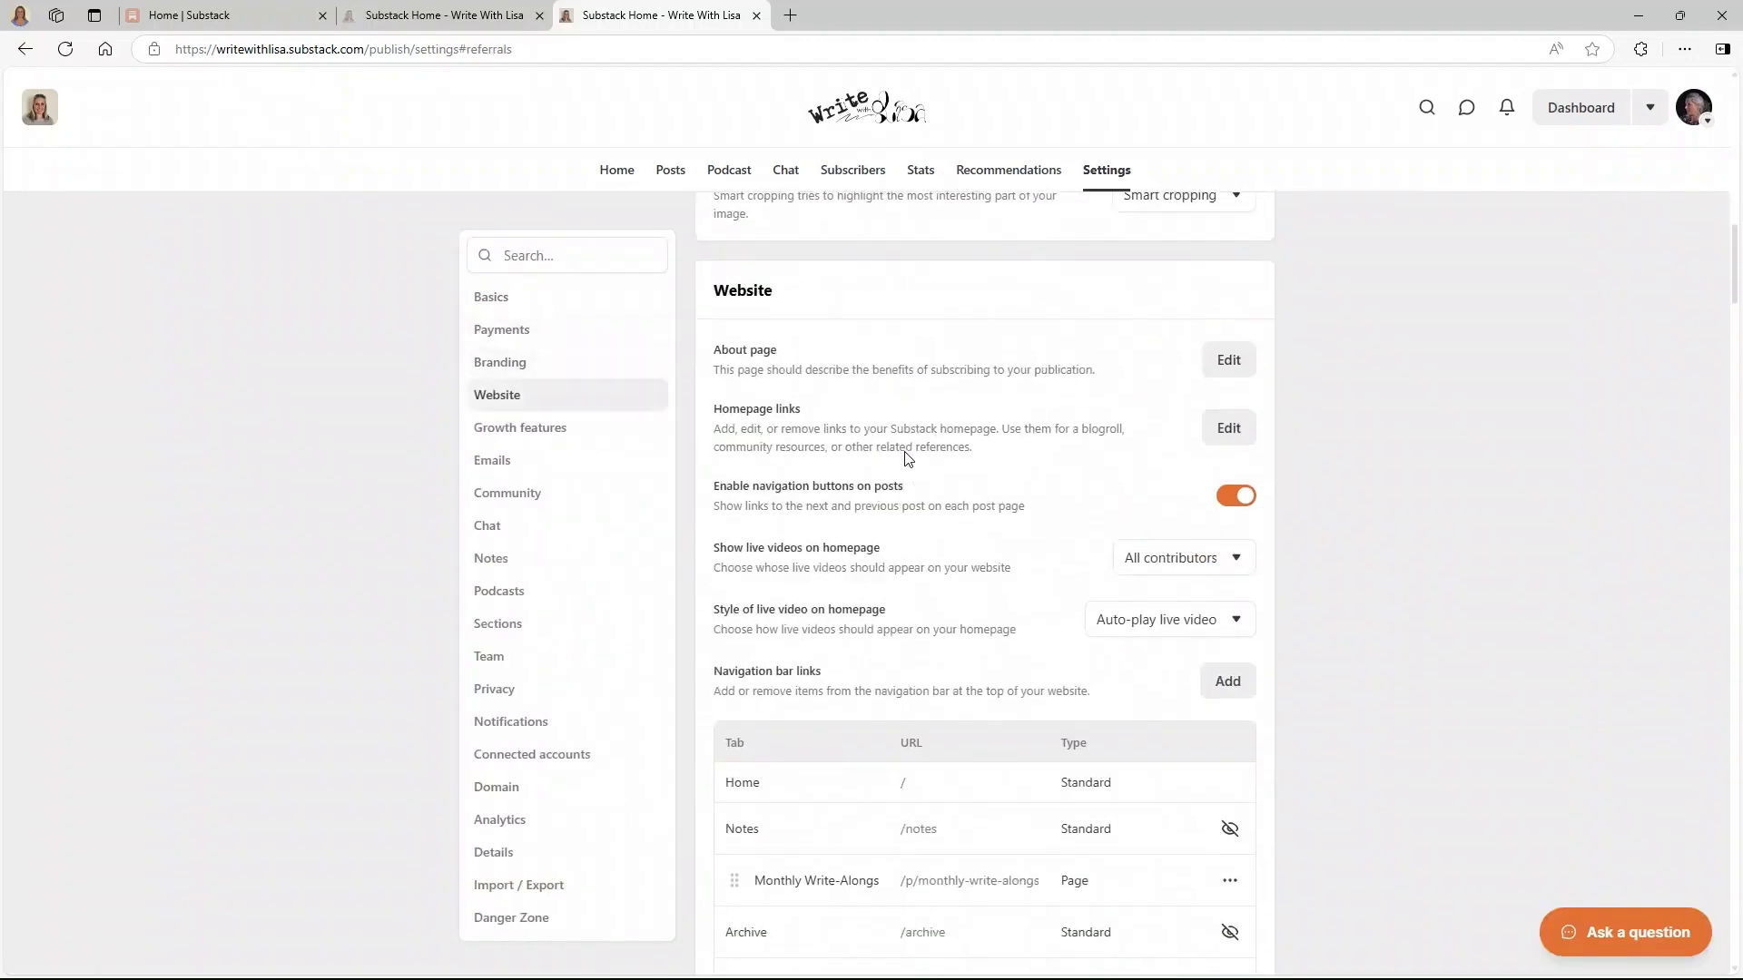
{"action": "scroll", "coordinate": [907, 458], "scroll_direction": "down", "scroll_amount": 12}
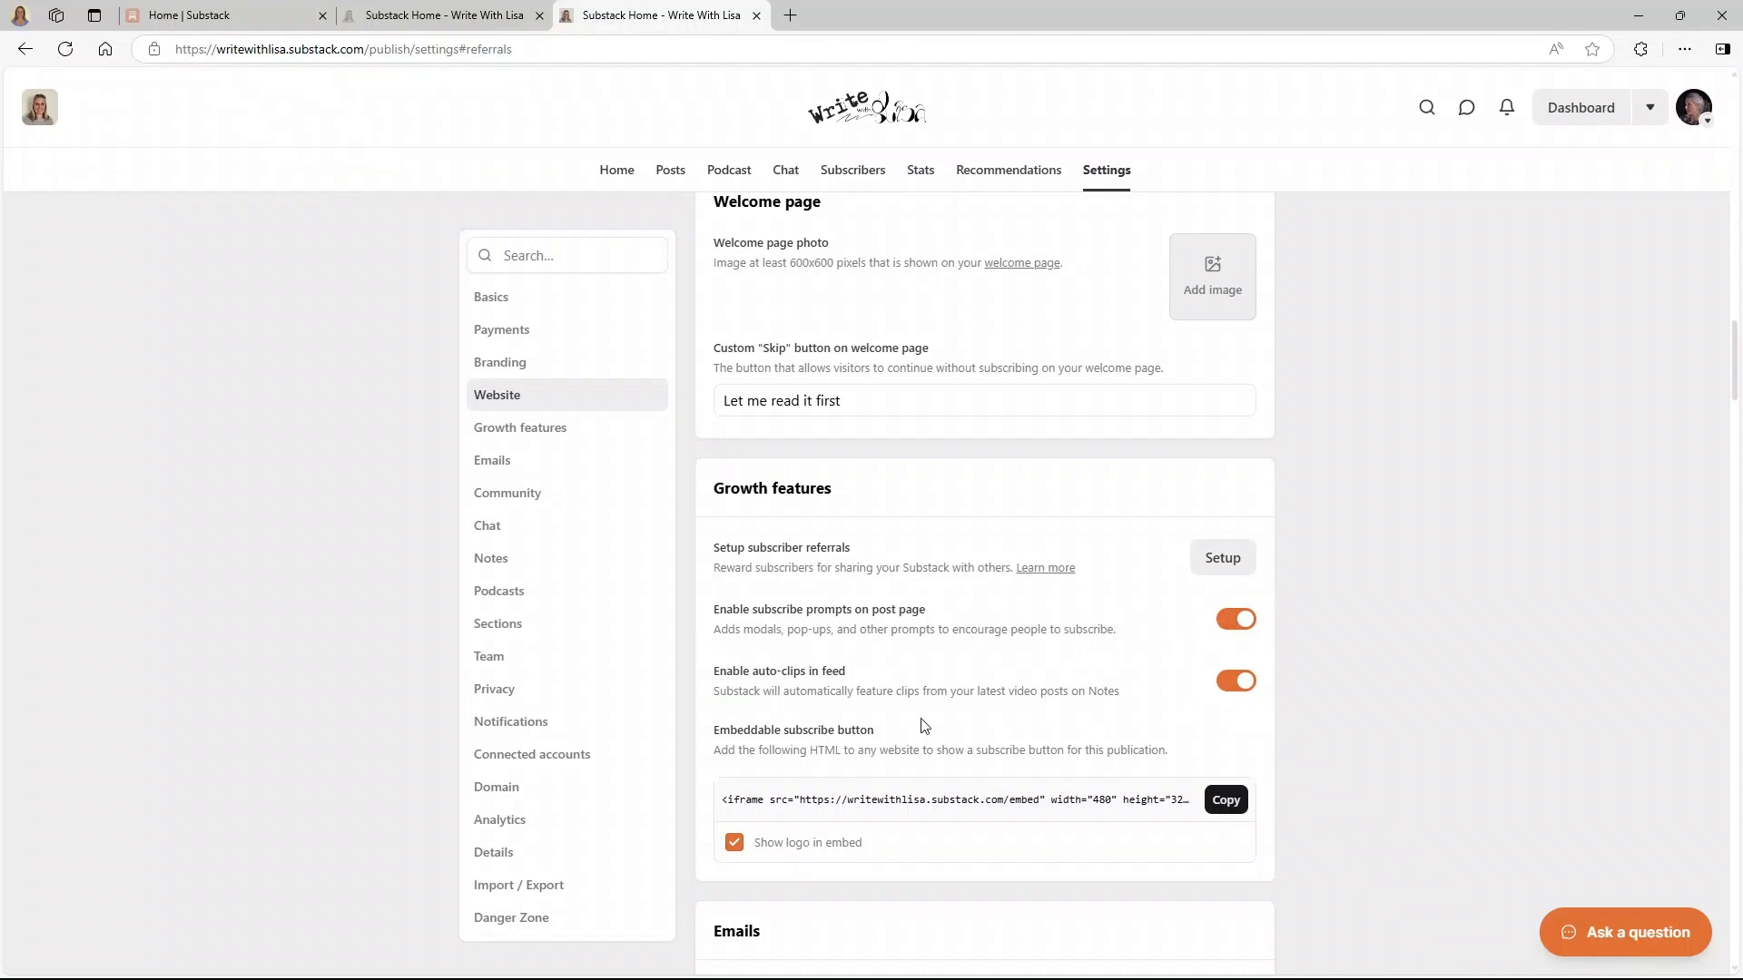
{"action": "scroll", "coordinate": [890, 662], "scroll_direction": "down", "scroll_amount": 2}
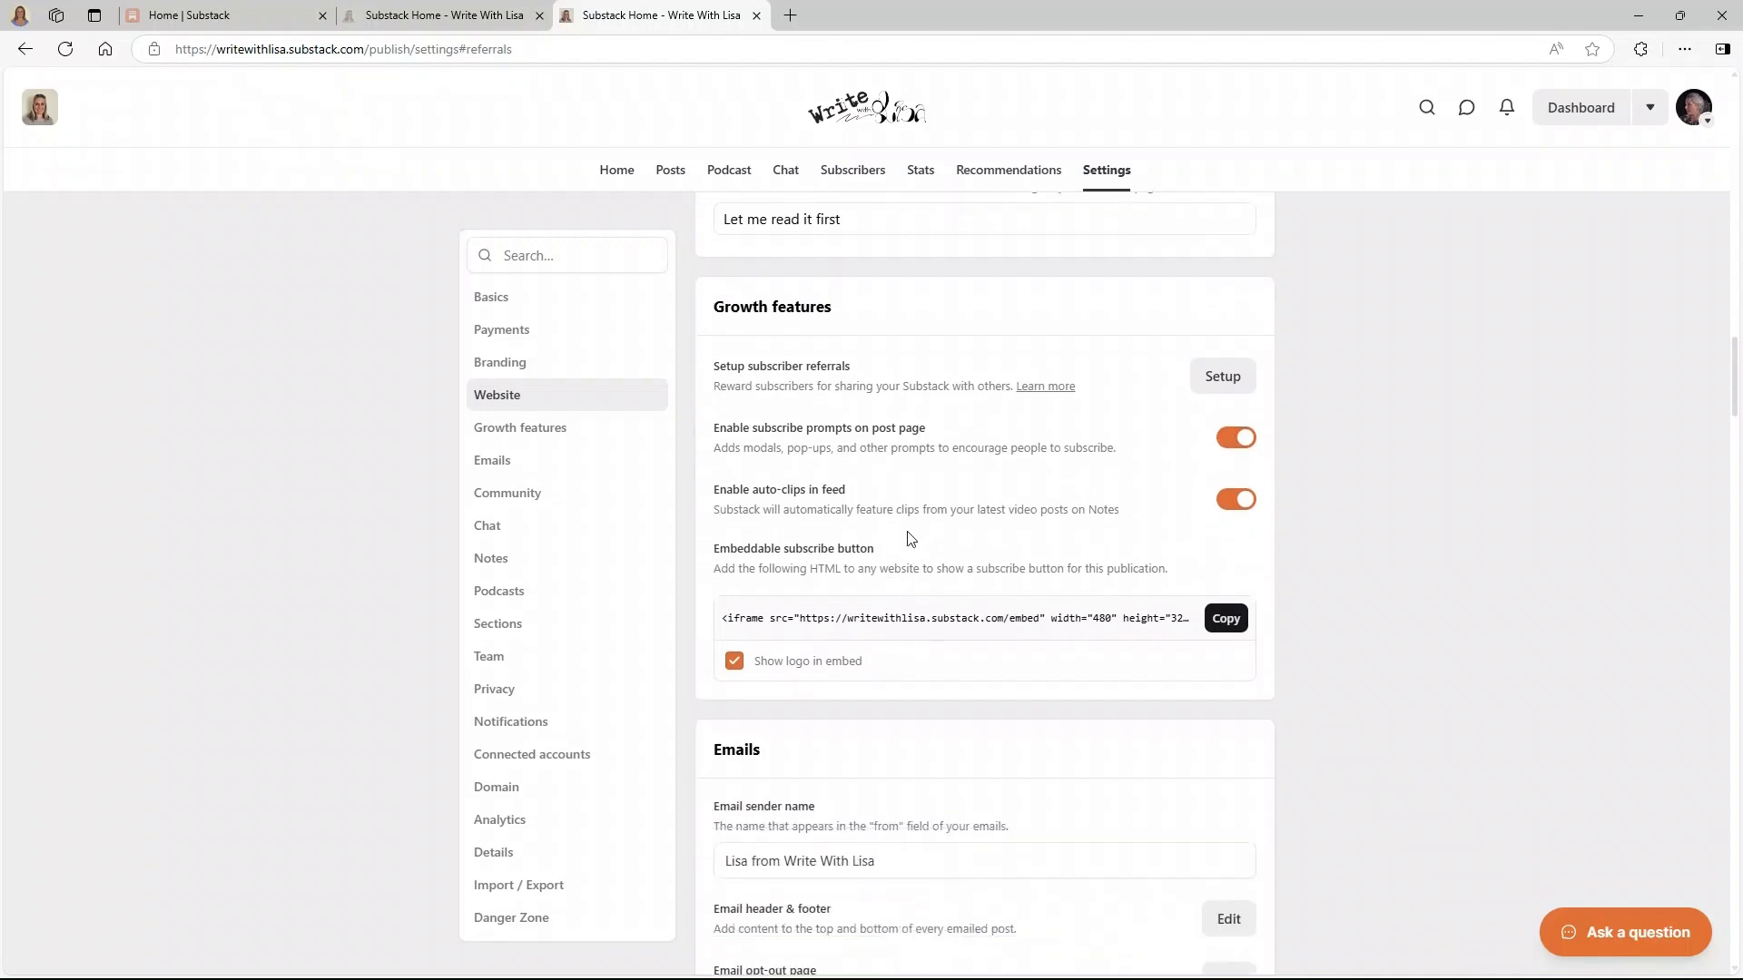
{"action": "scroll", "coordinate": [908, 539], "scroll_direction": "down", "scroll_amount": 1}
{"action": "scroll", "coordinate": [909, 539], "scroll_direction": "down", "scroll_amount": 1}
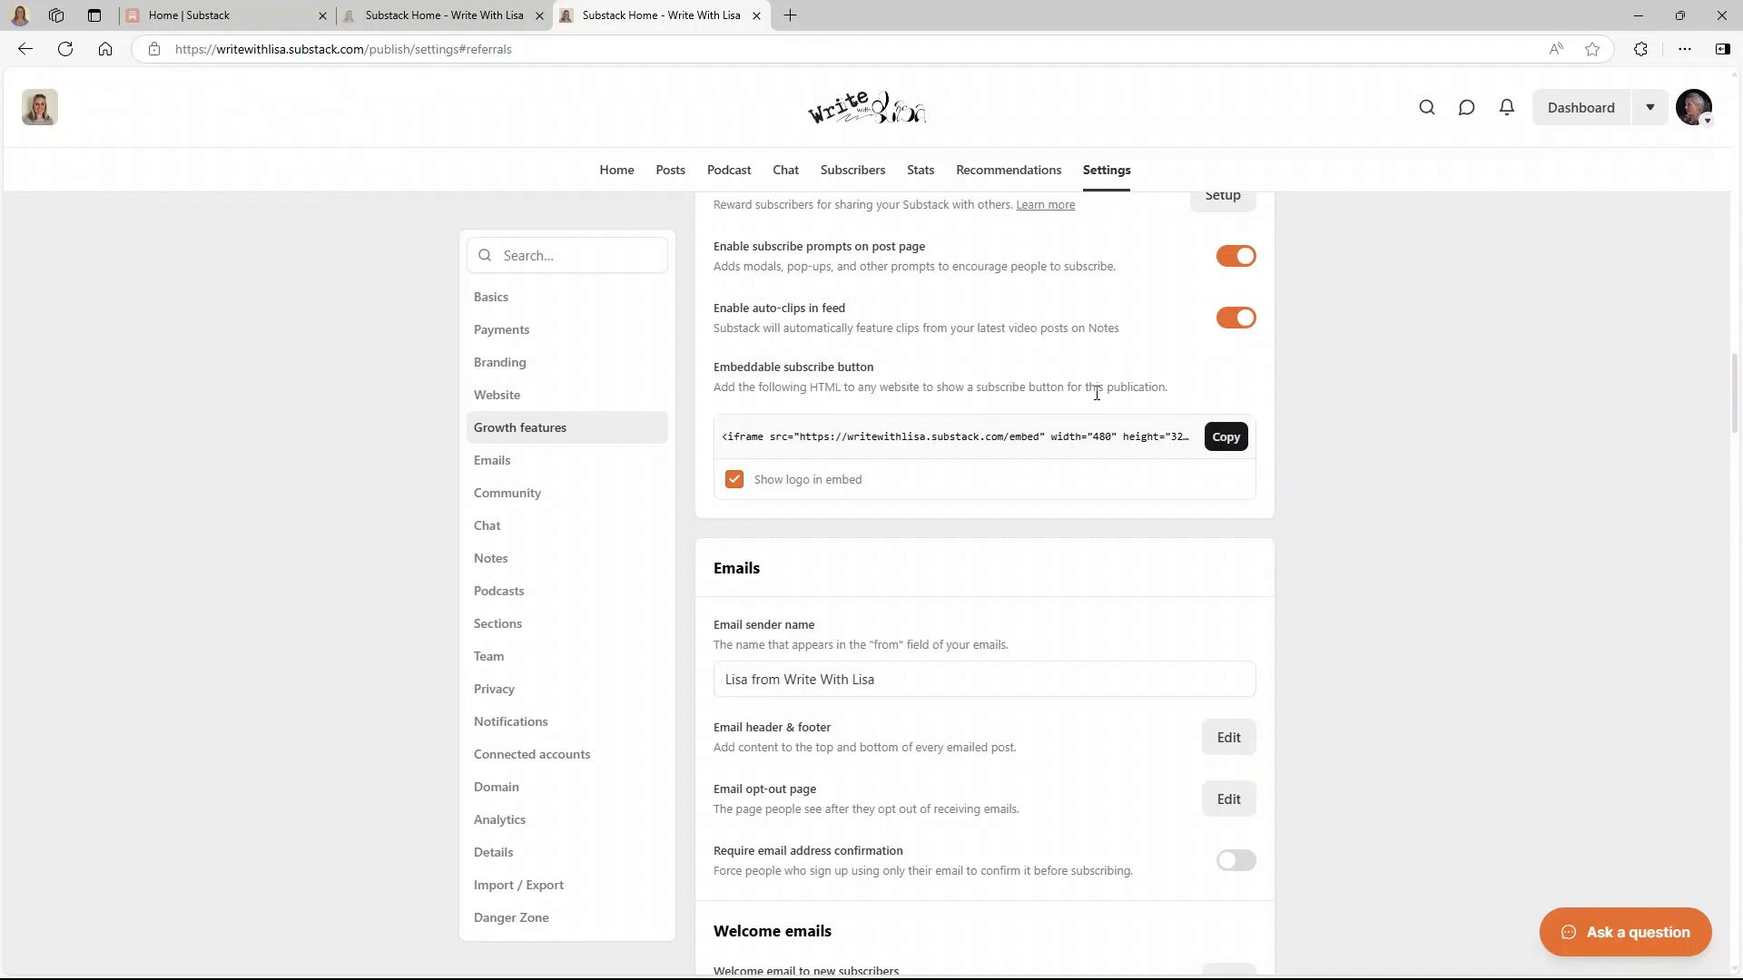
{"action": "scroll", "coordinate": [1096, 393], "scroll_direction": "down", "scroll_amount": 2}
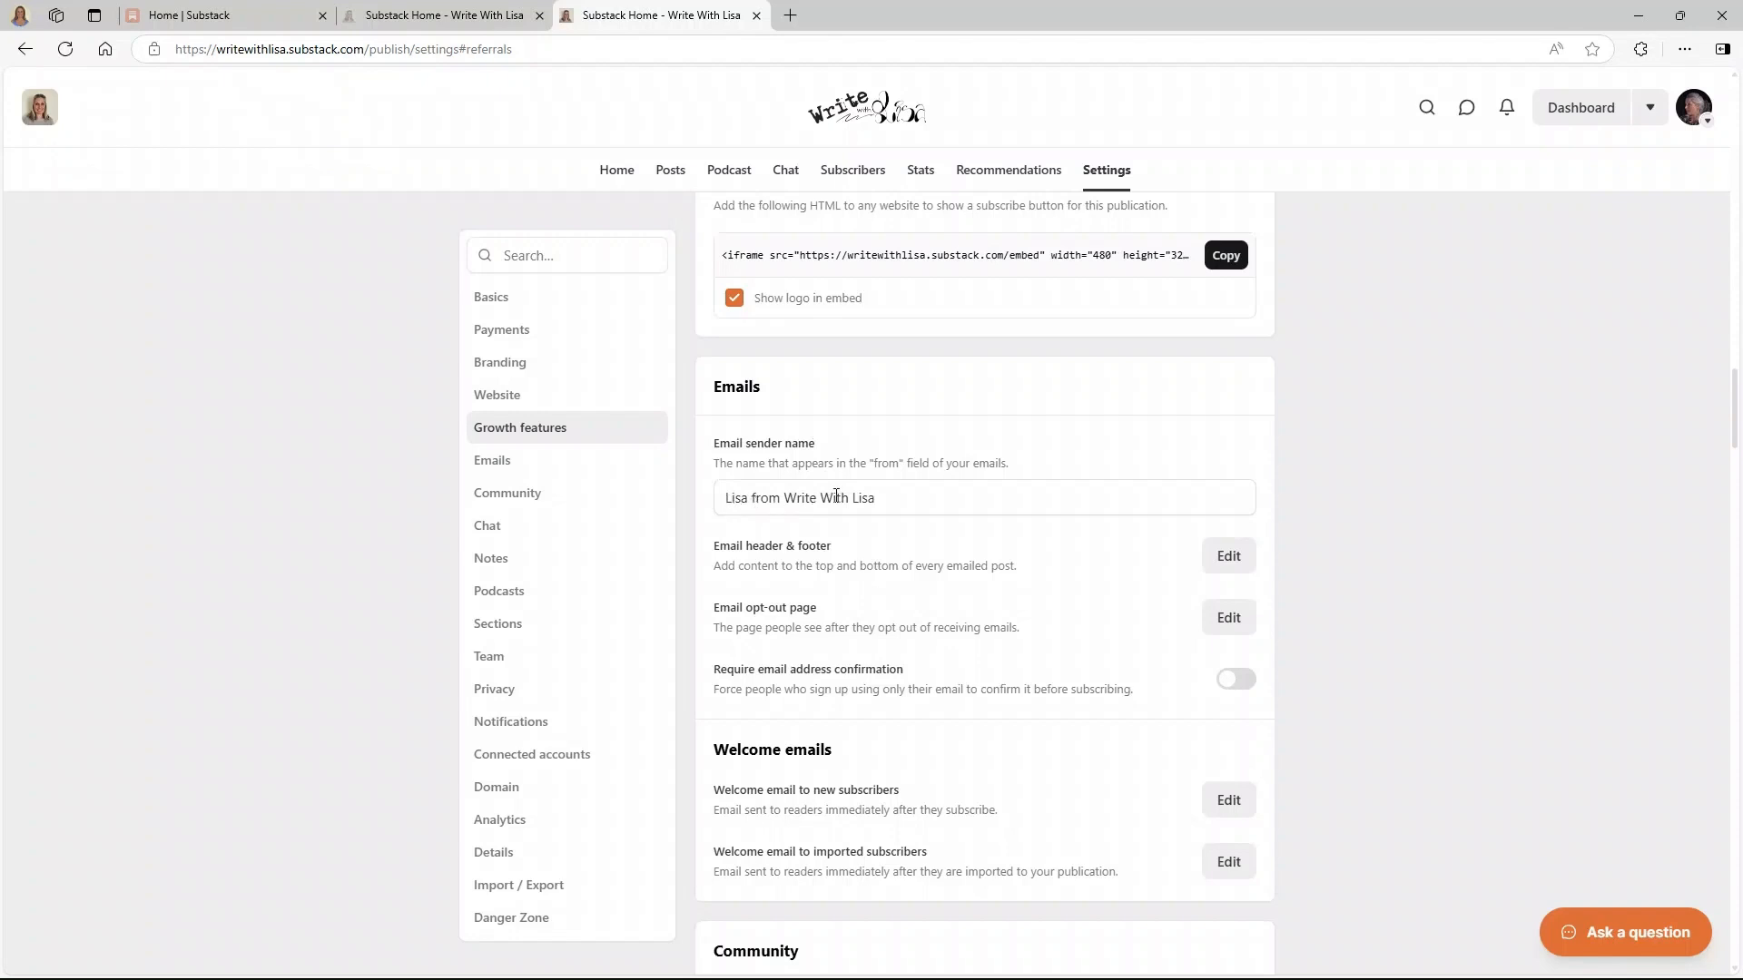
- Add the author's surname to the email sender name and save it
{"action": "left_click", "coordinate": [751, 498]}
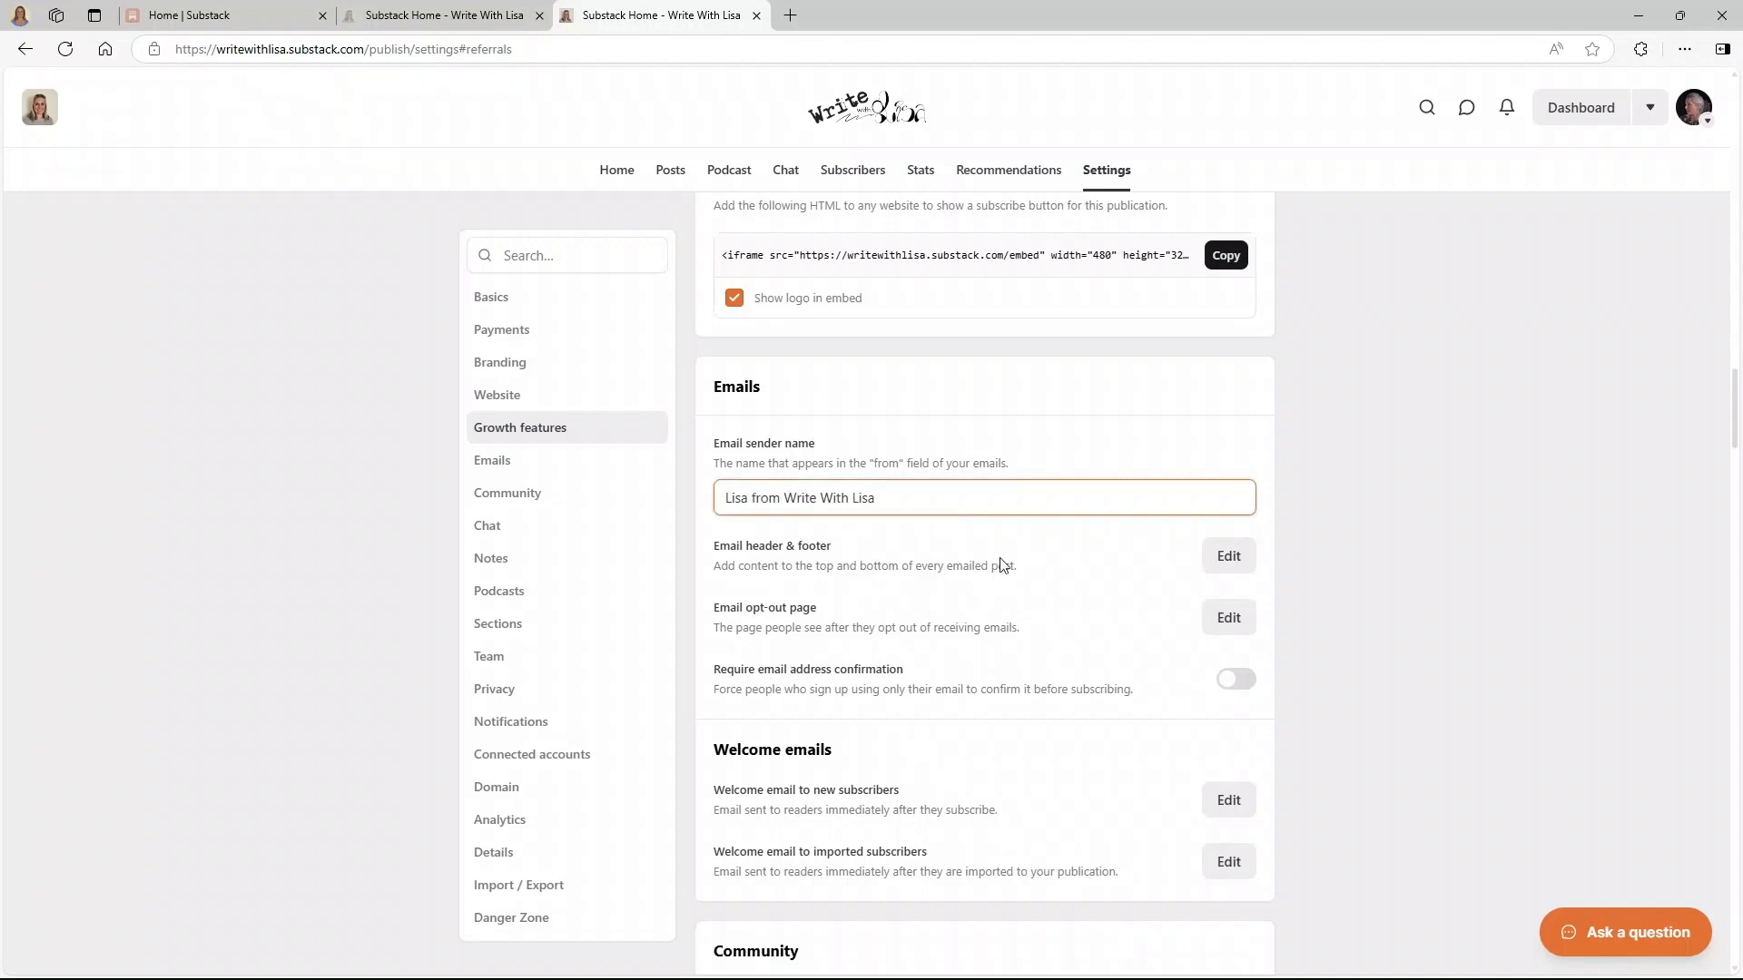
{"action": "type", "text": "Slater"}
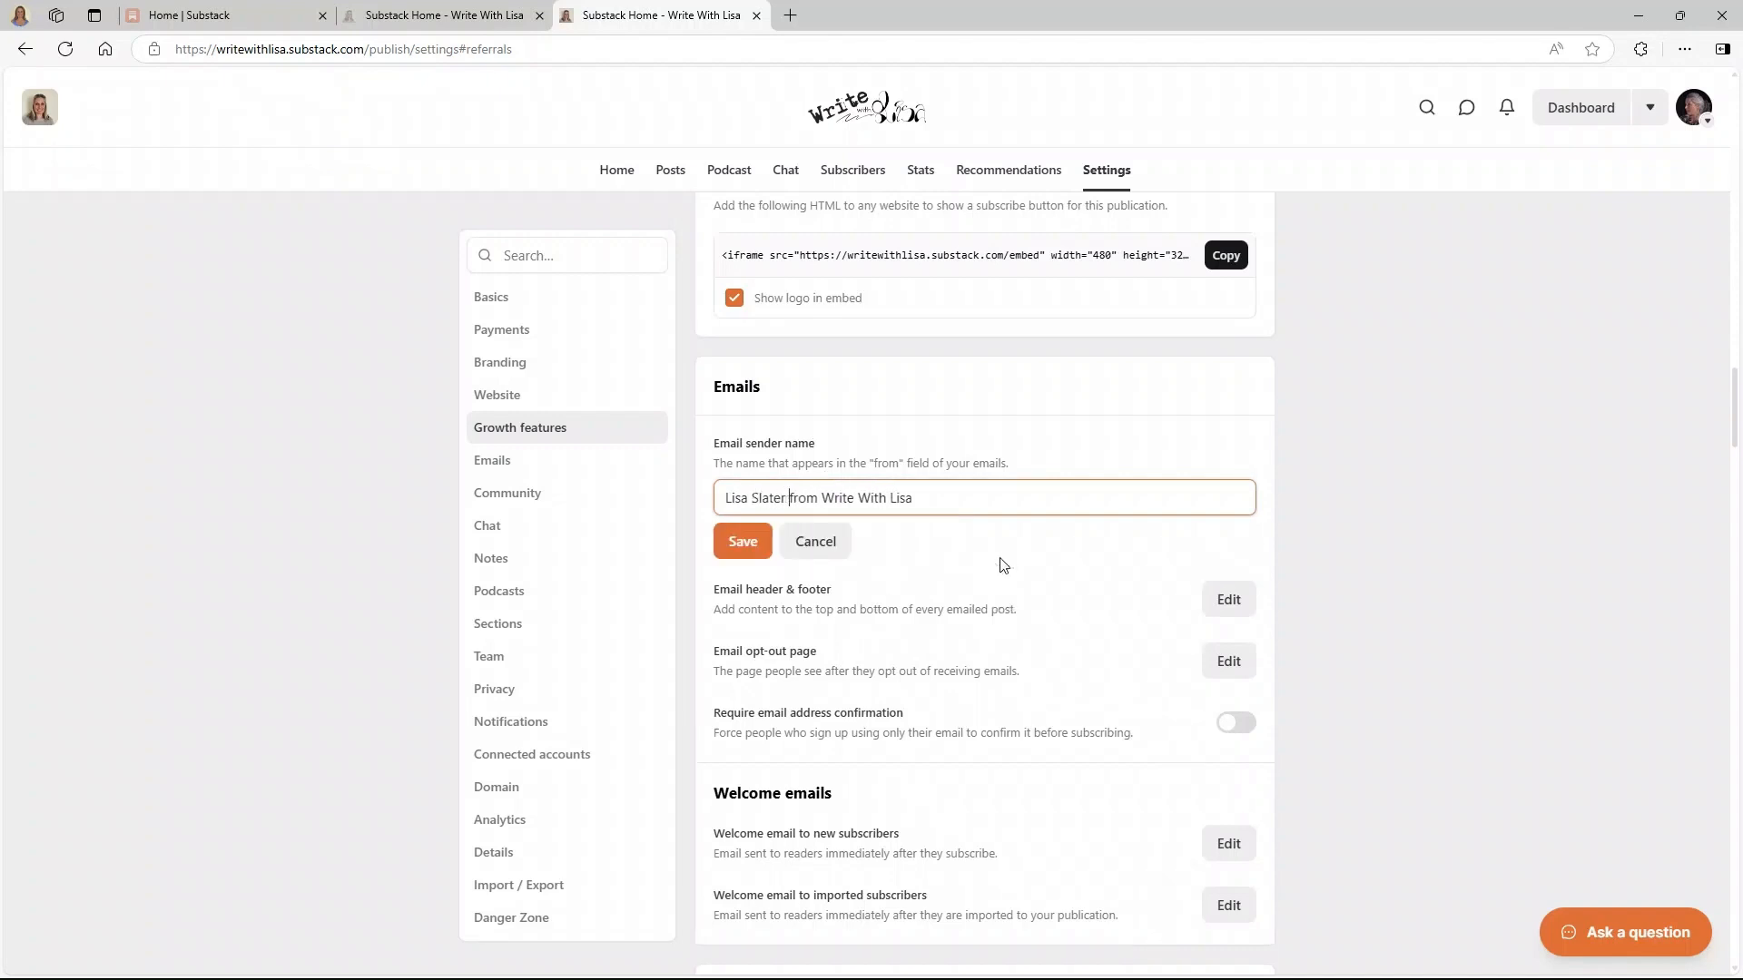
{"action": "left_click", "coordinate": [744, 541]}
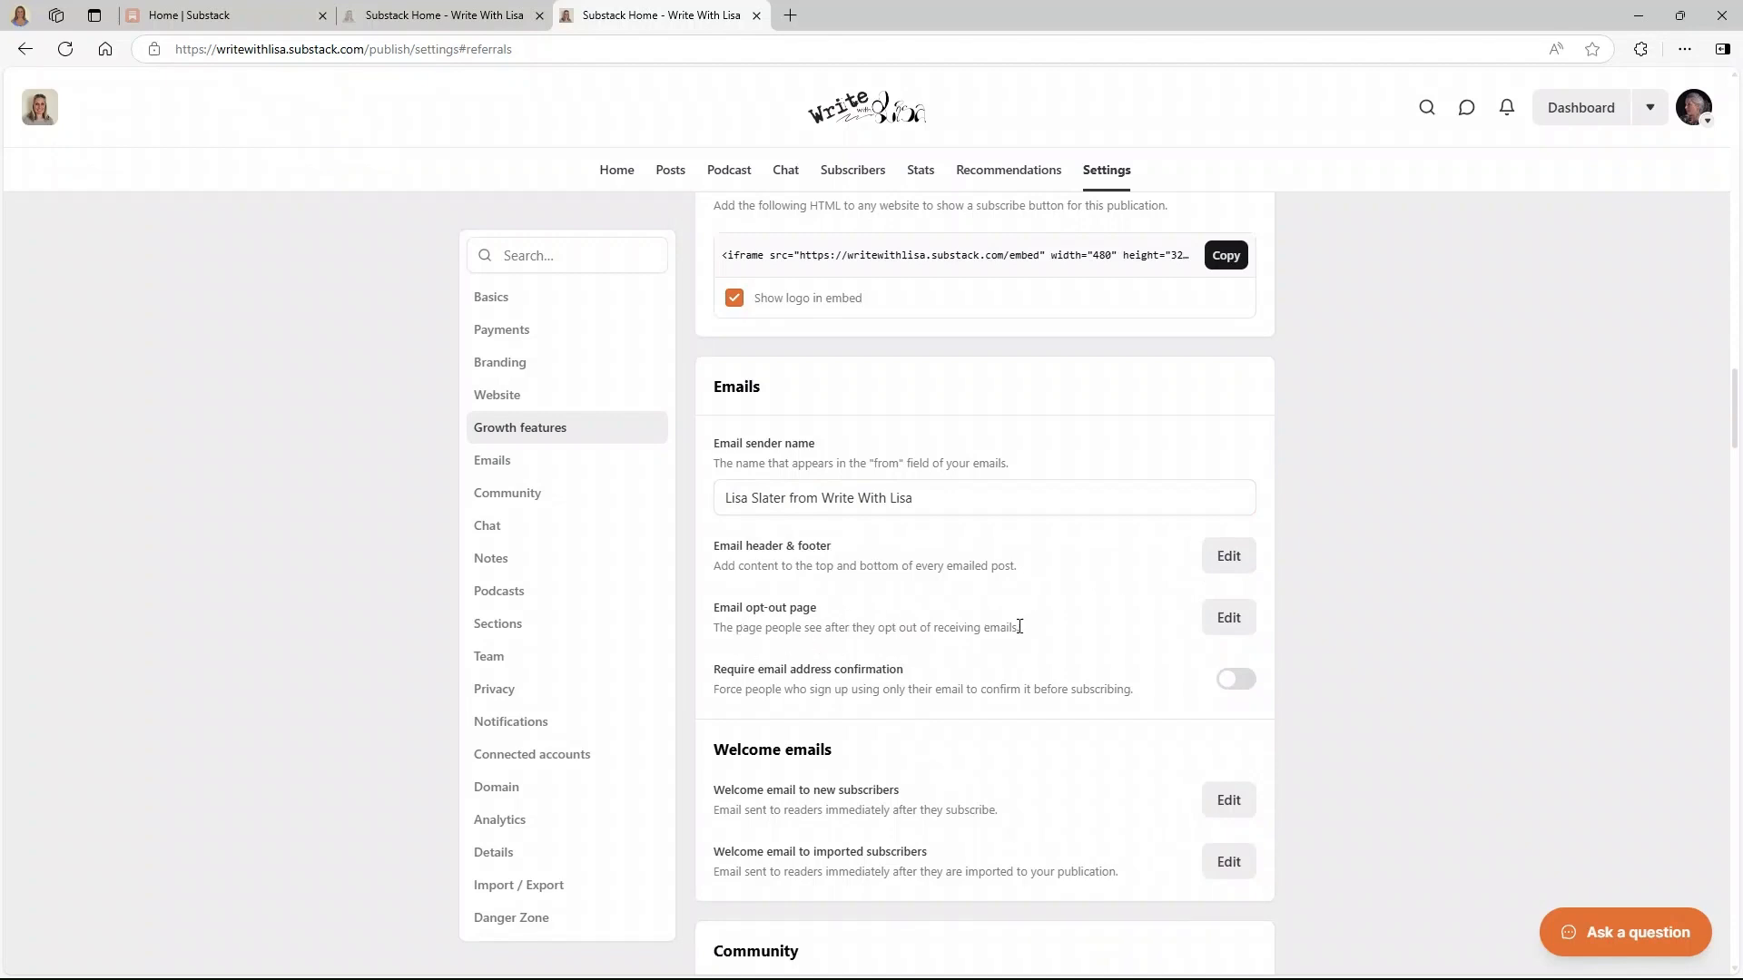
- Inspect the opt-out page and welcome email editors, leaving both without saving changes
{"action": "left_click", "coordinate": [1229, 620]}
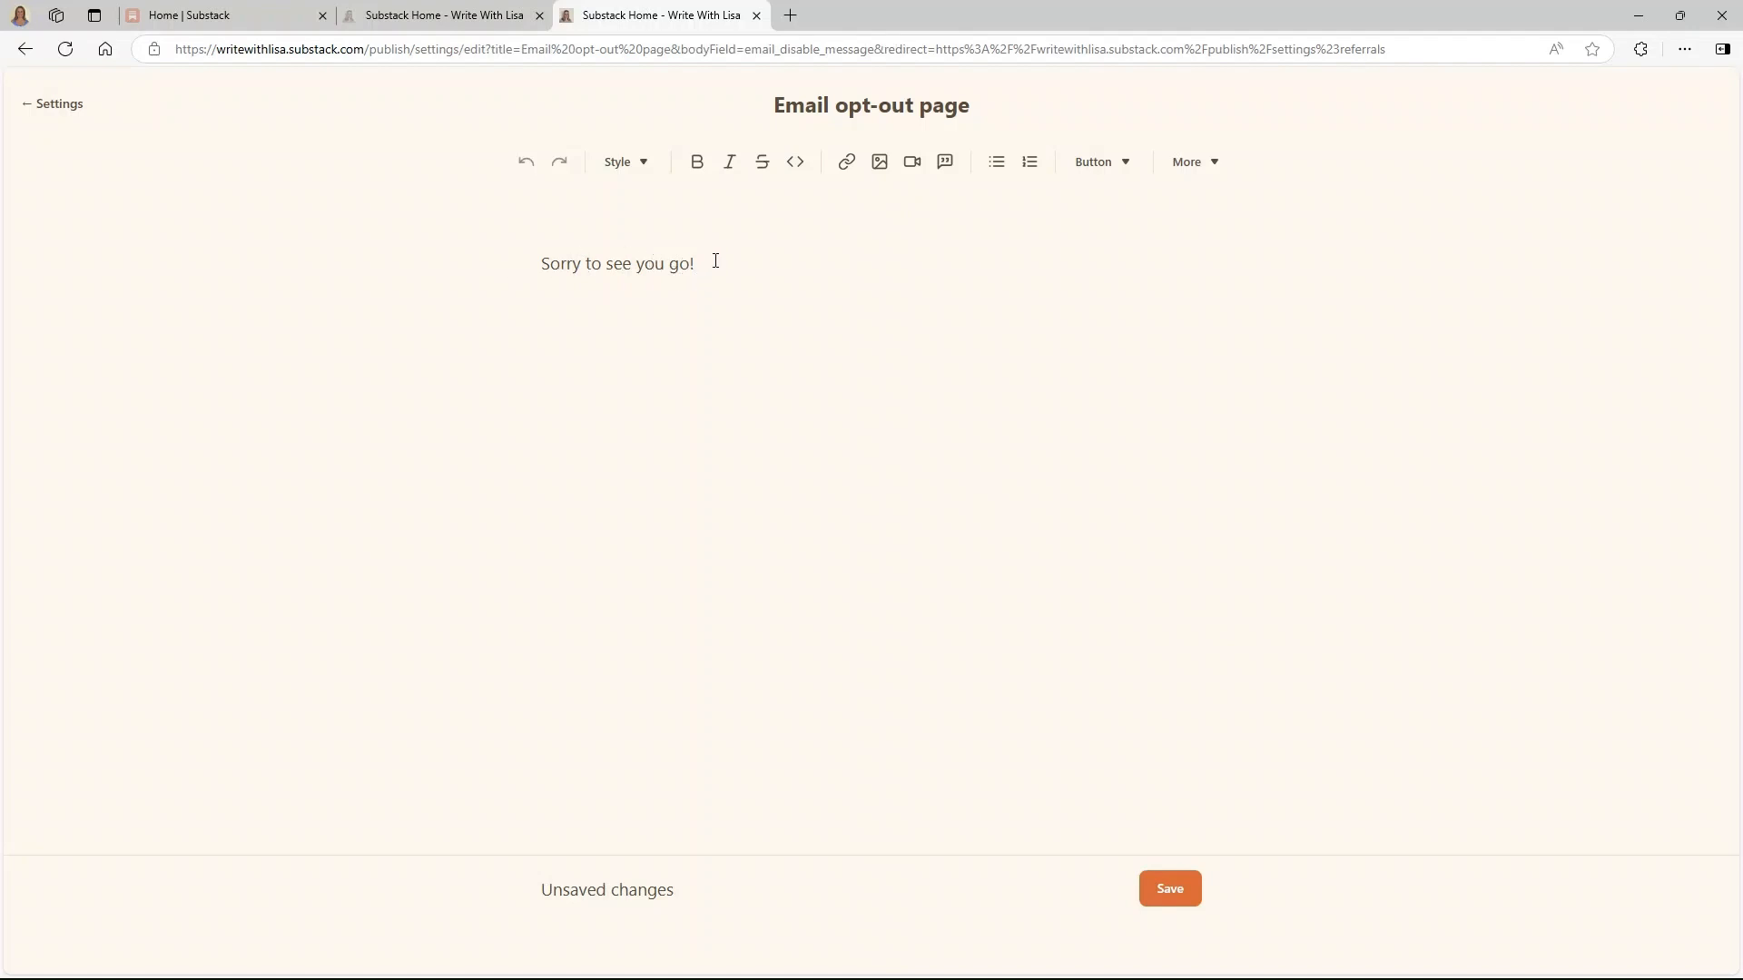
{"action": "left_click", "coordinate": [31, 105]}
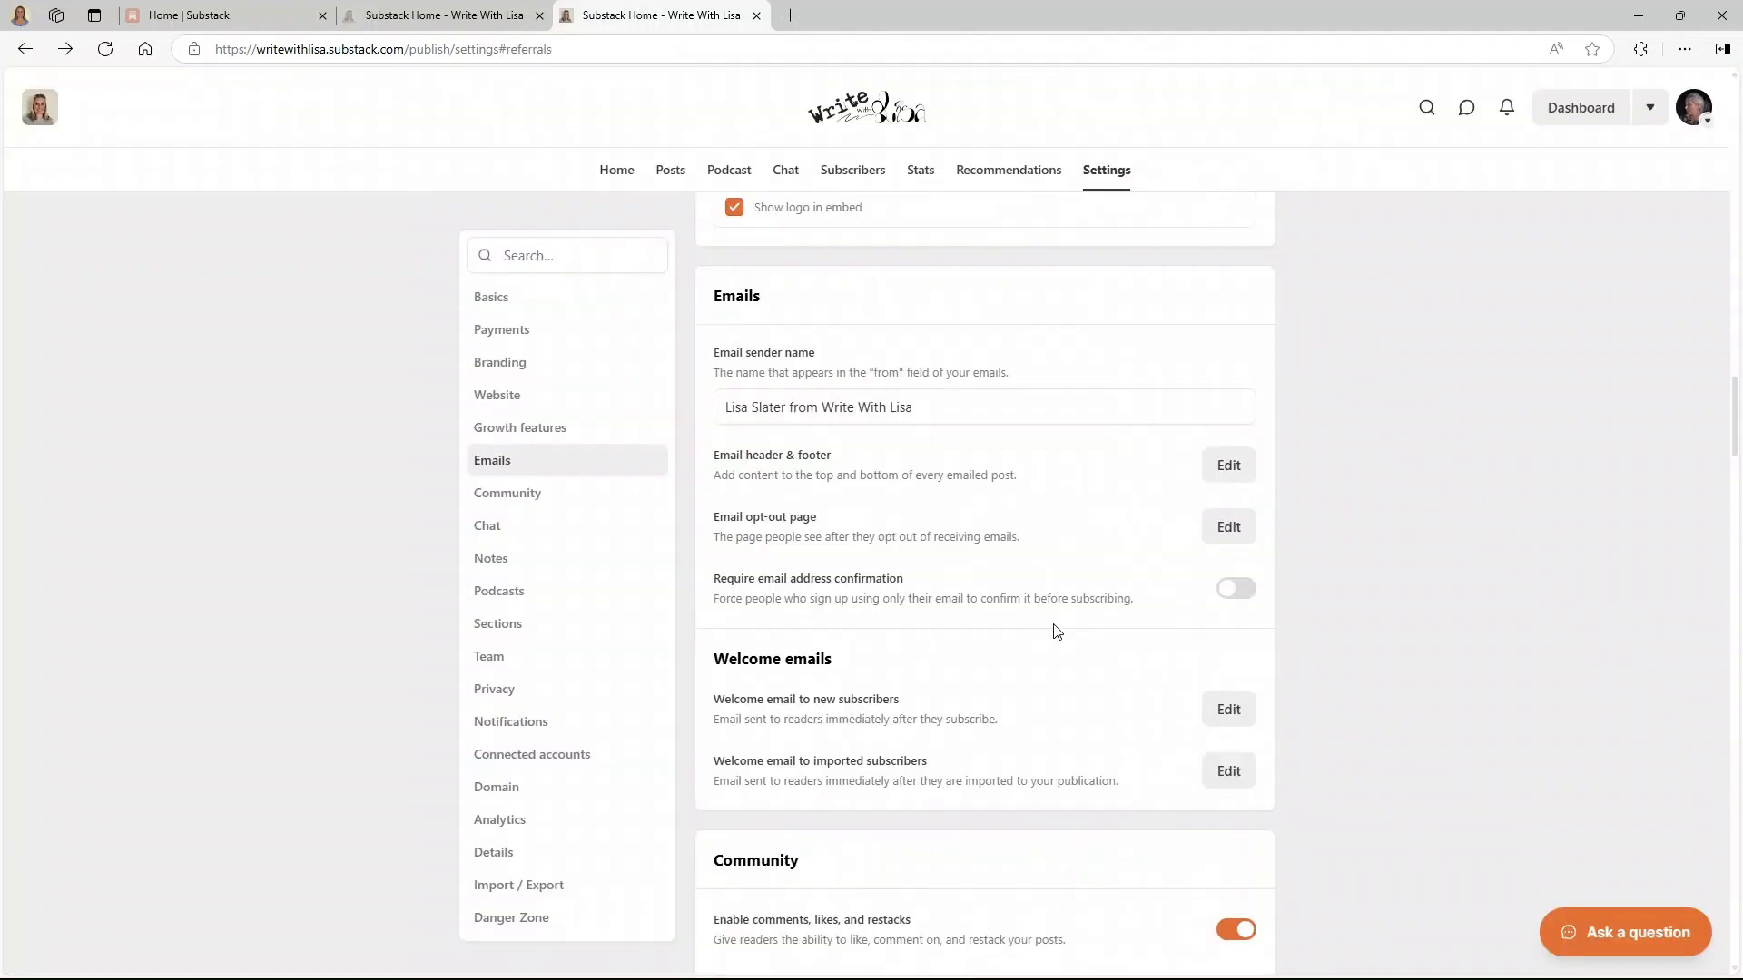
{"action": "scroll", "coordinate": [1053, 630], "scroll_direction": "down", "scroll_amount": 2}
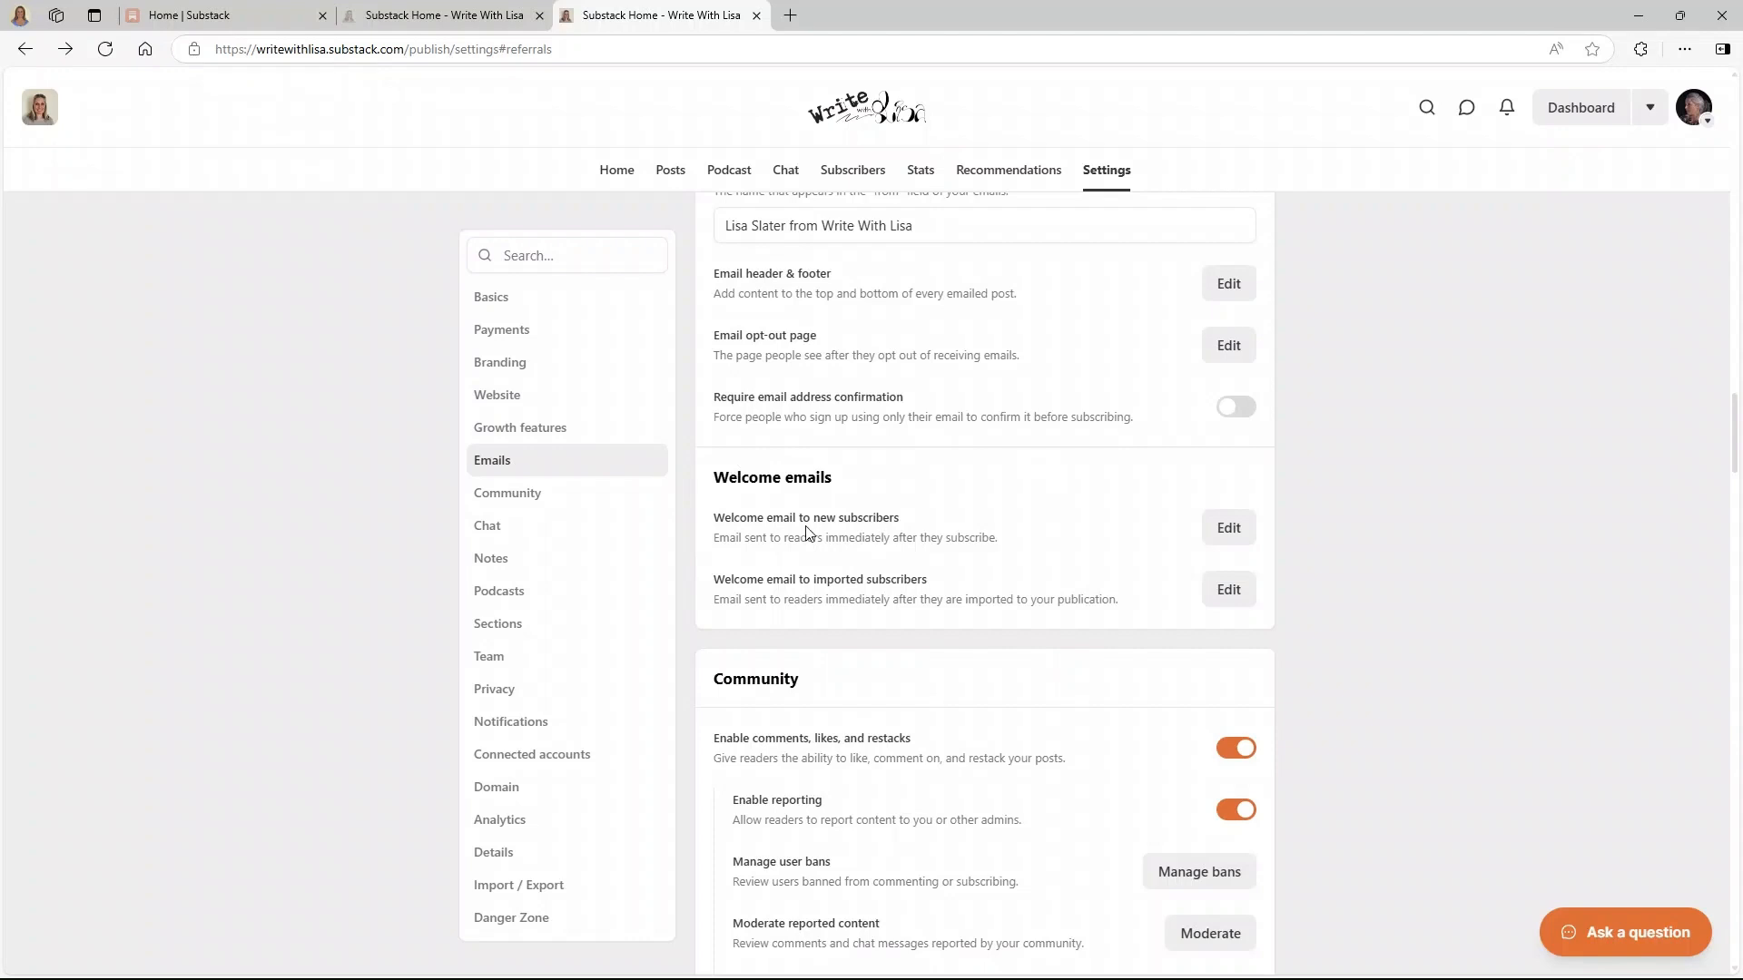
{"action": "left_click", "coordinate": [1228, 528]}
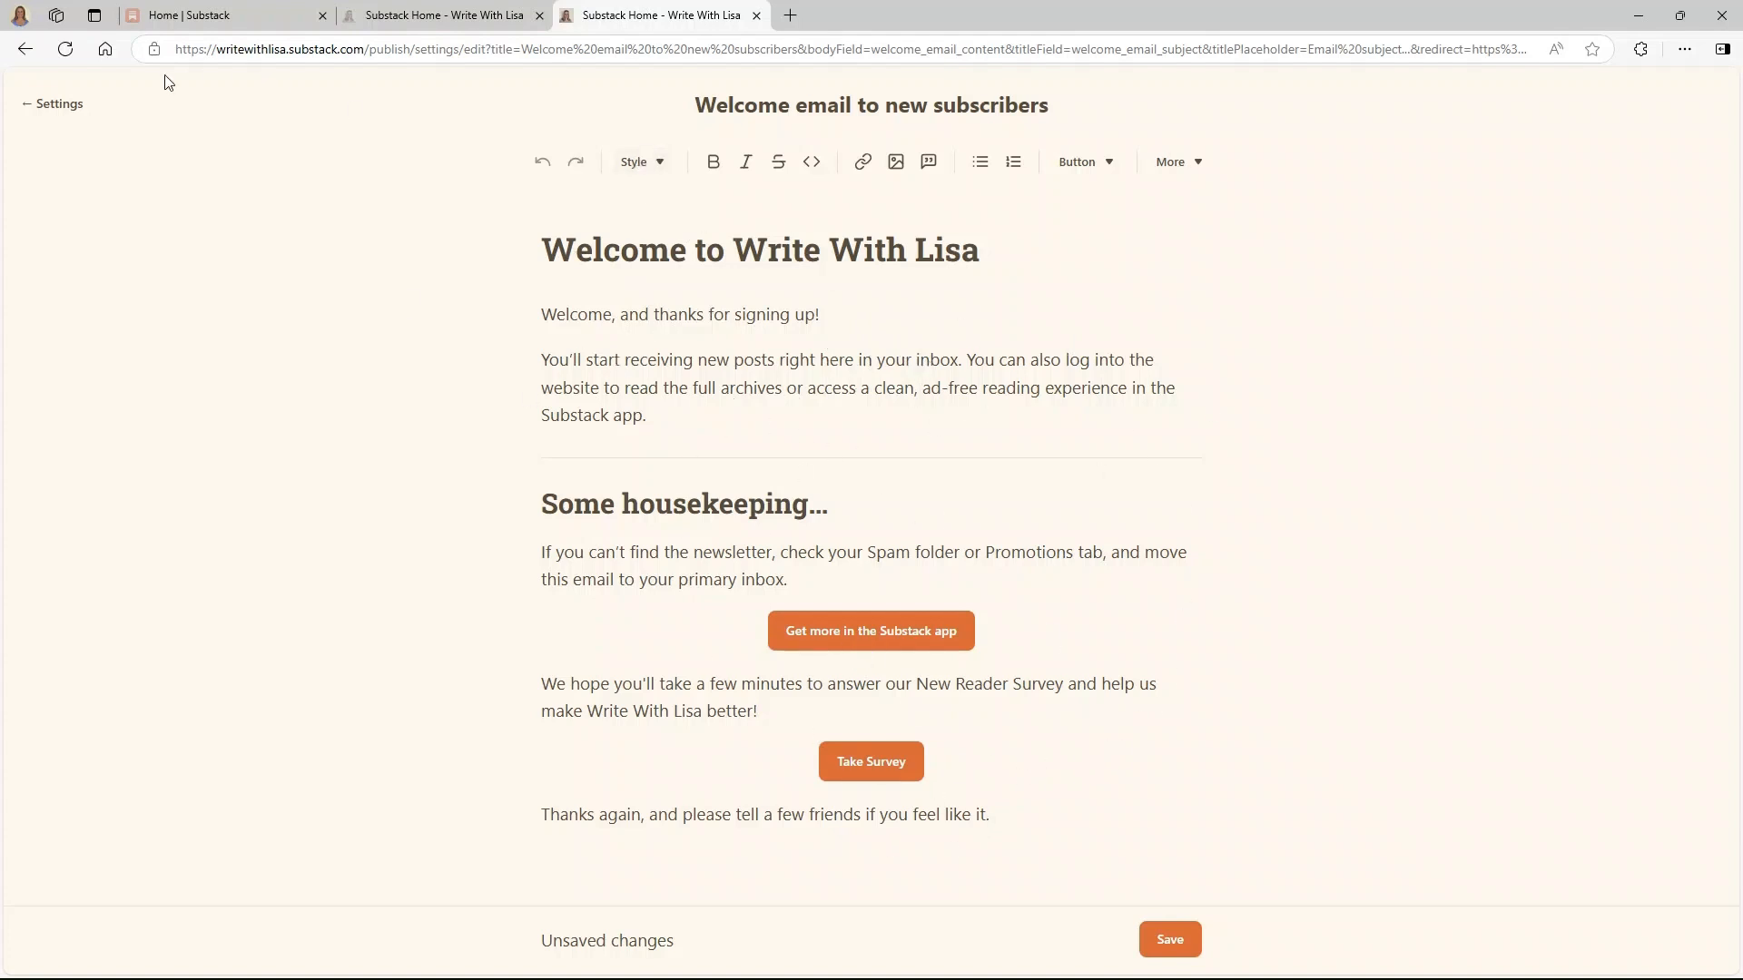
{"action": "left_click", "coordinate": [50, 114]}
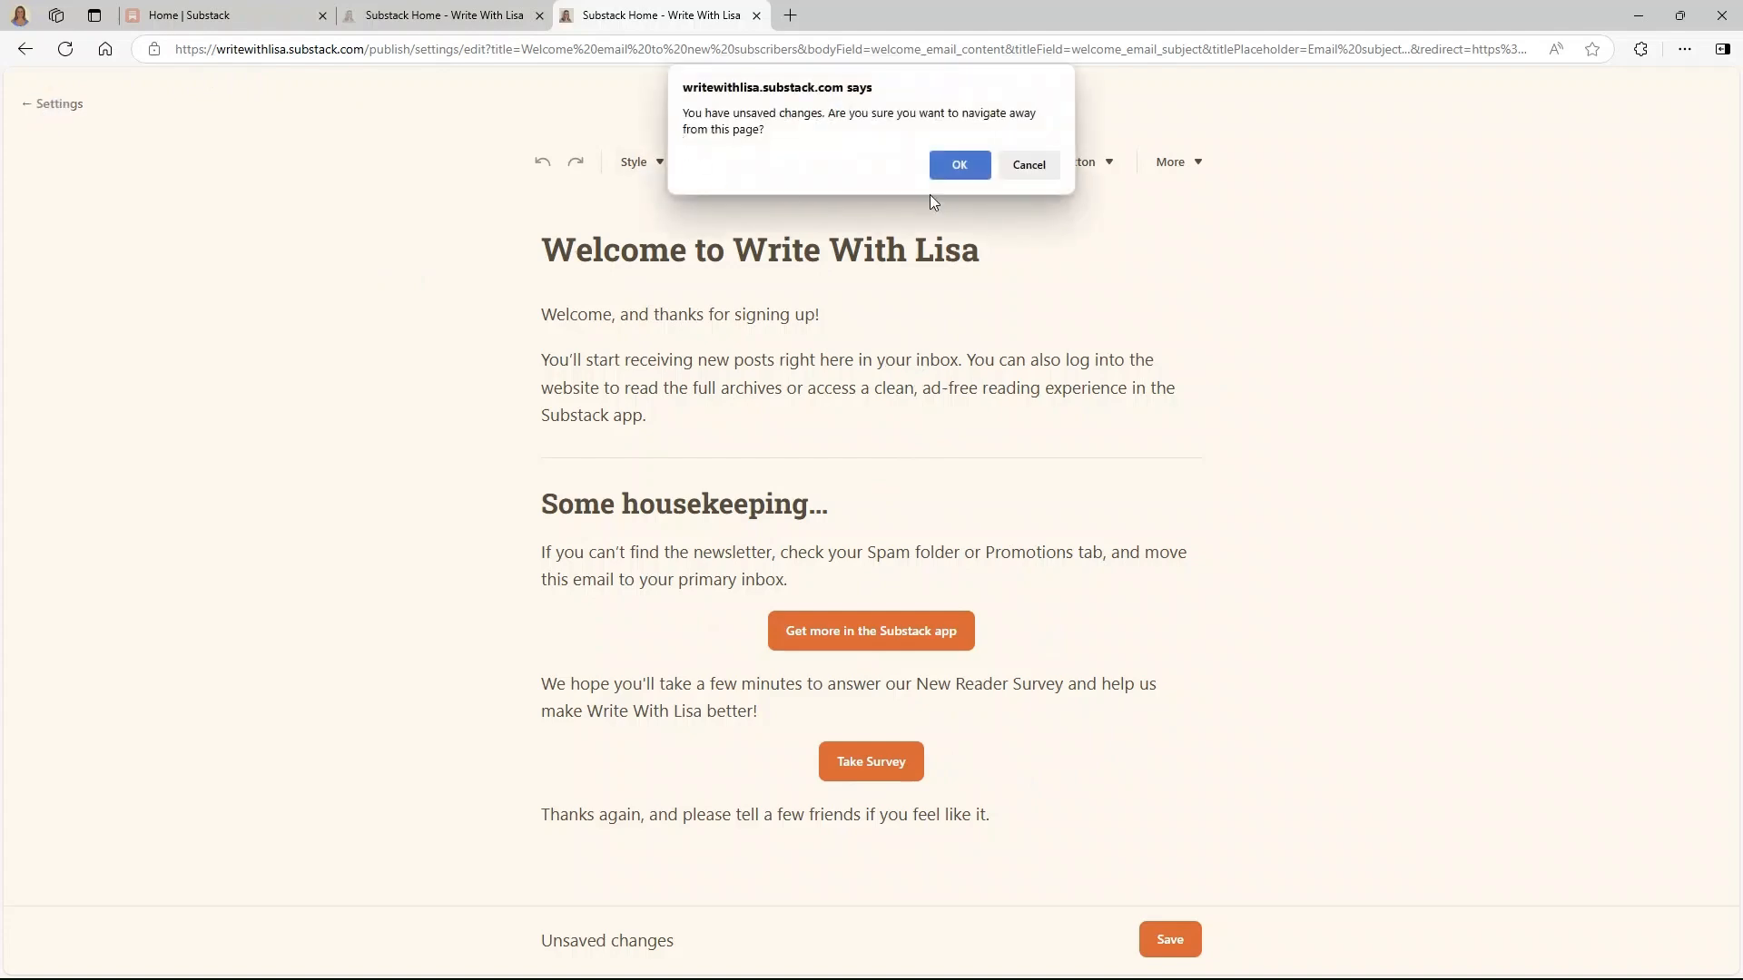
{"action": "left_click", "coordinate": [972, 178]}
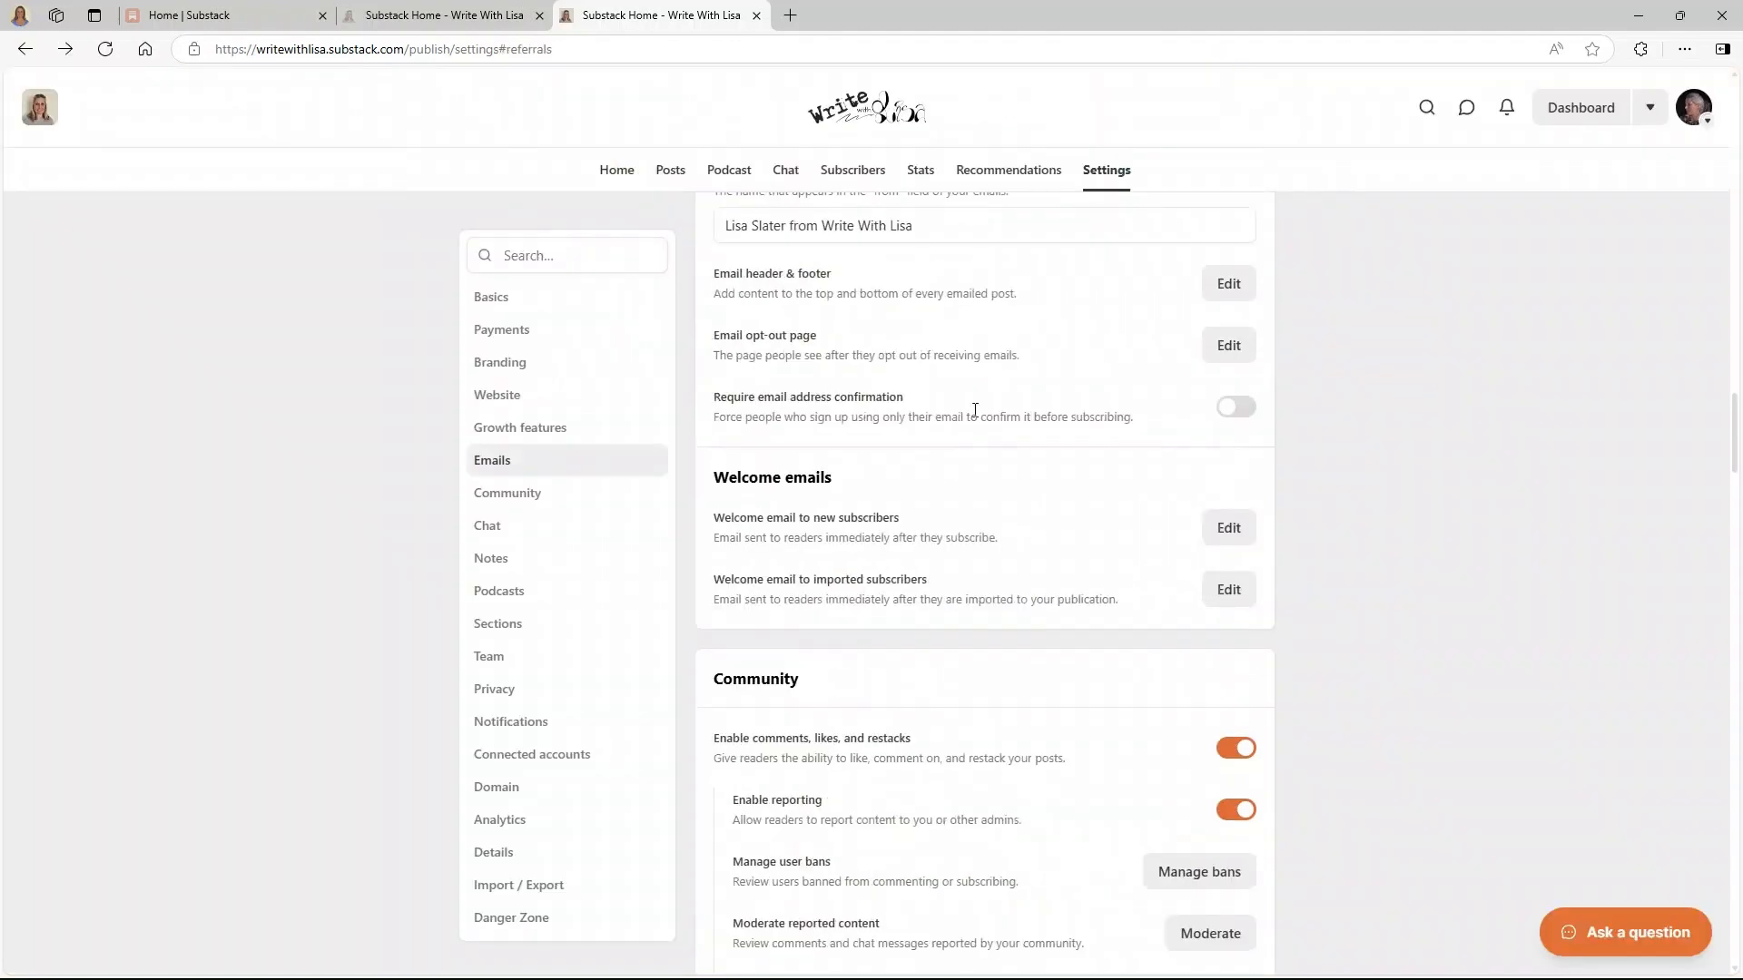
{"action": "scroll", "coordinate": [972, 437], "scroll_direction": "down", "scroll_amount": 2}
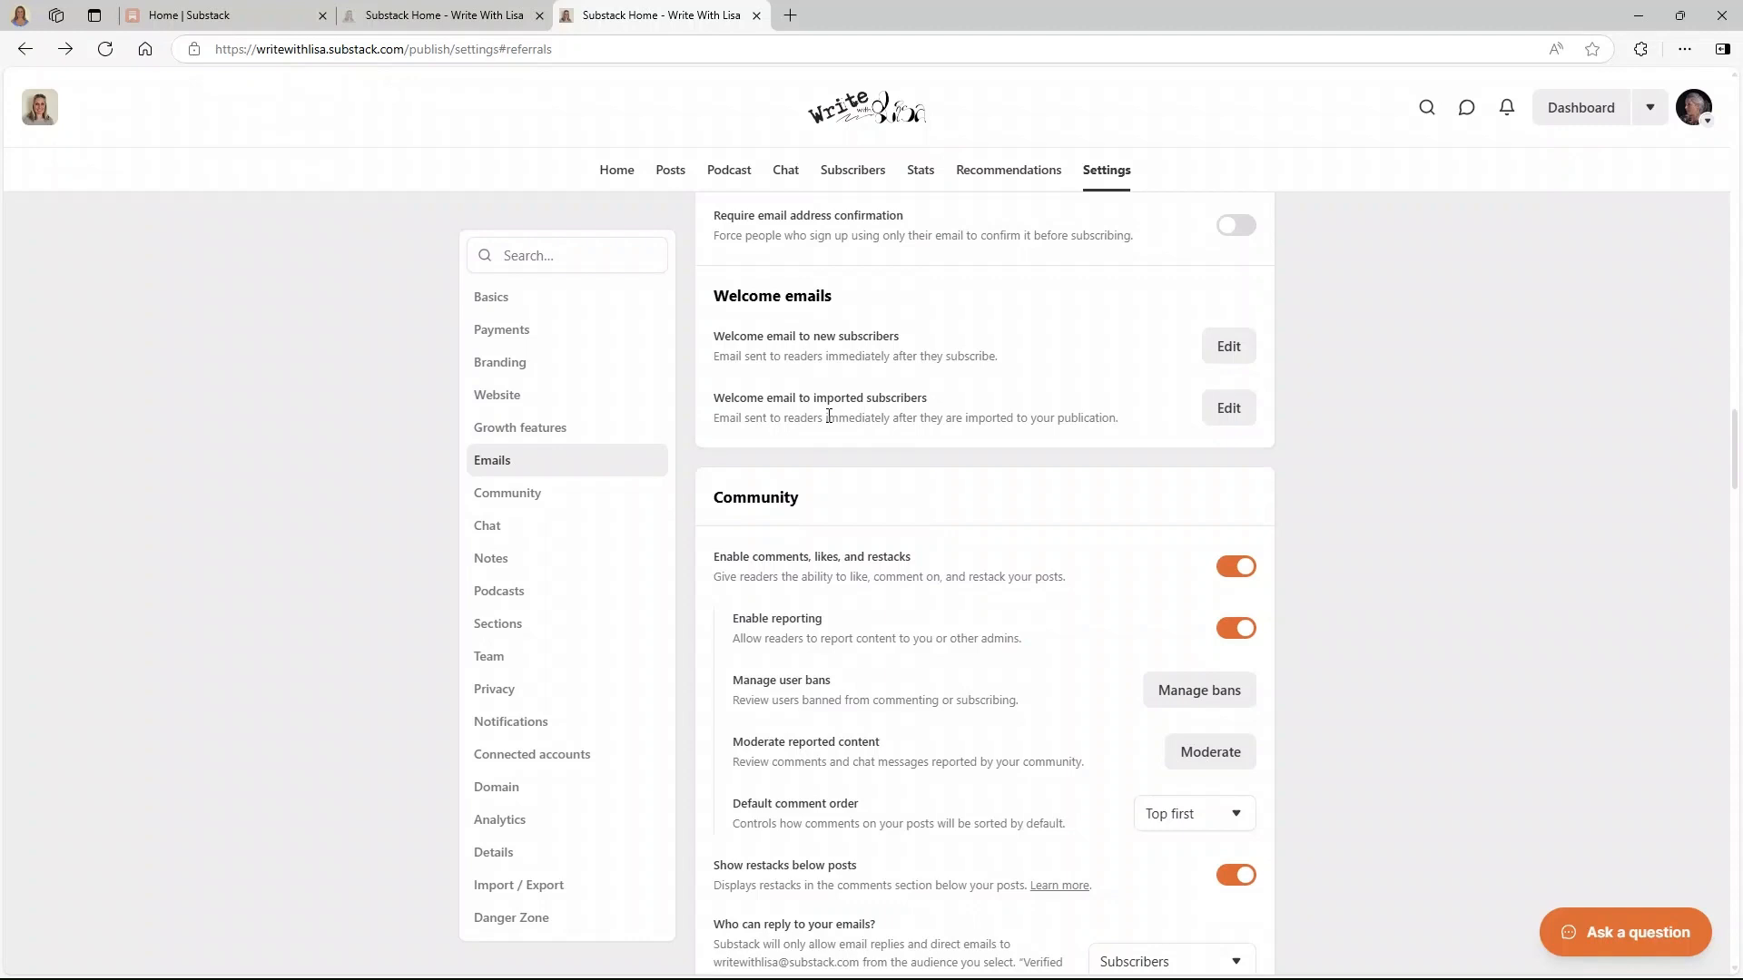
{"action": "scroll", "coordinate": [946, 401], "scroll_direction": "down", "scroll_amount": 2}
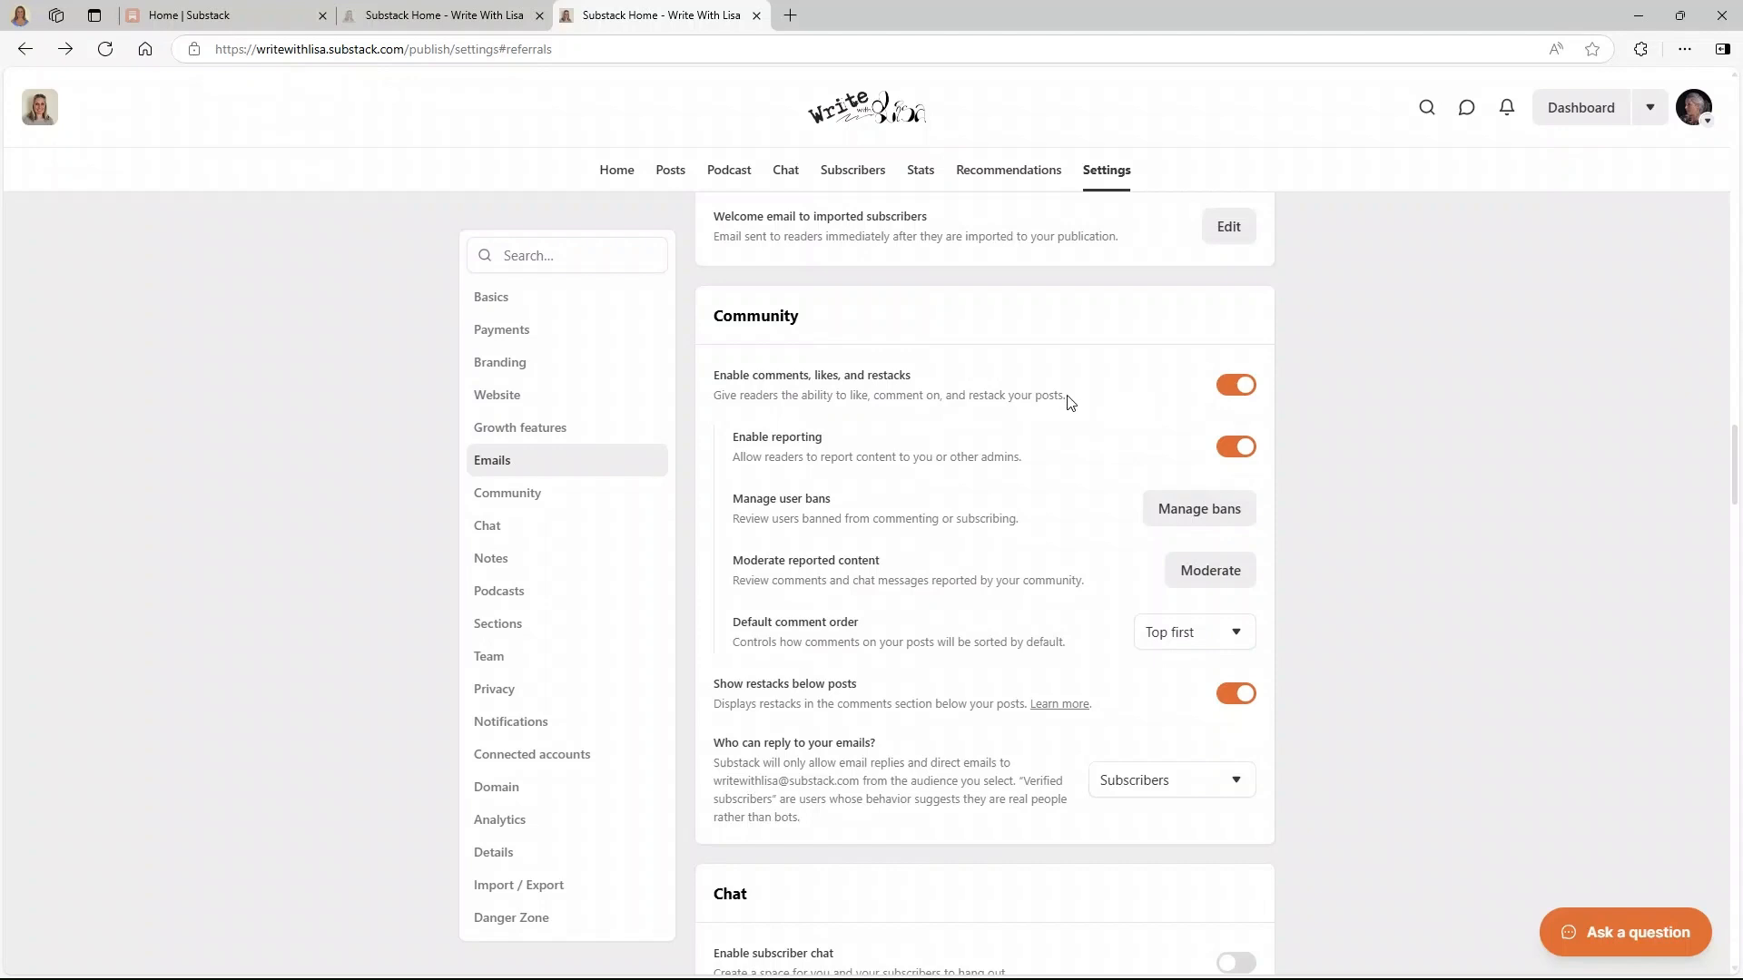
- Scroll down the publication settings, then close the extra third browser tab with Ctrl+W
{"action": "scroll", "coordinate": [1069, 403], "scroll_direction": "down", "scroll_amount": 5}
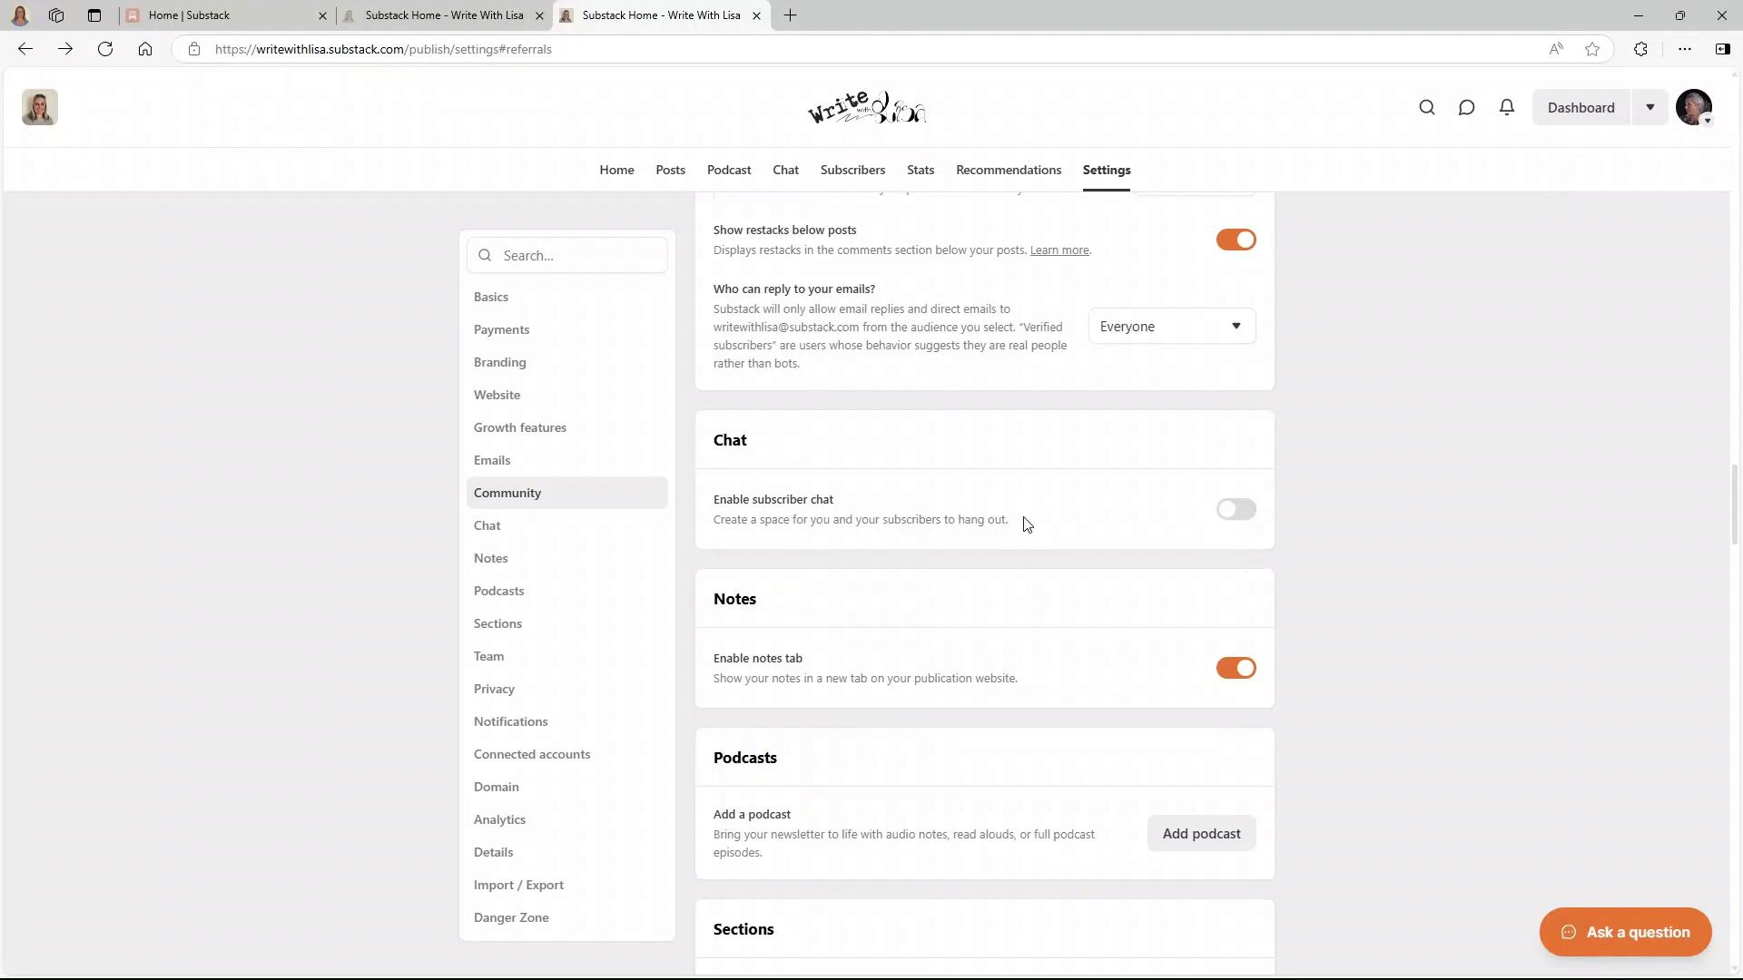
{"action": "key", "text": "ctrl+w"}
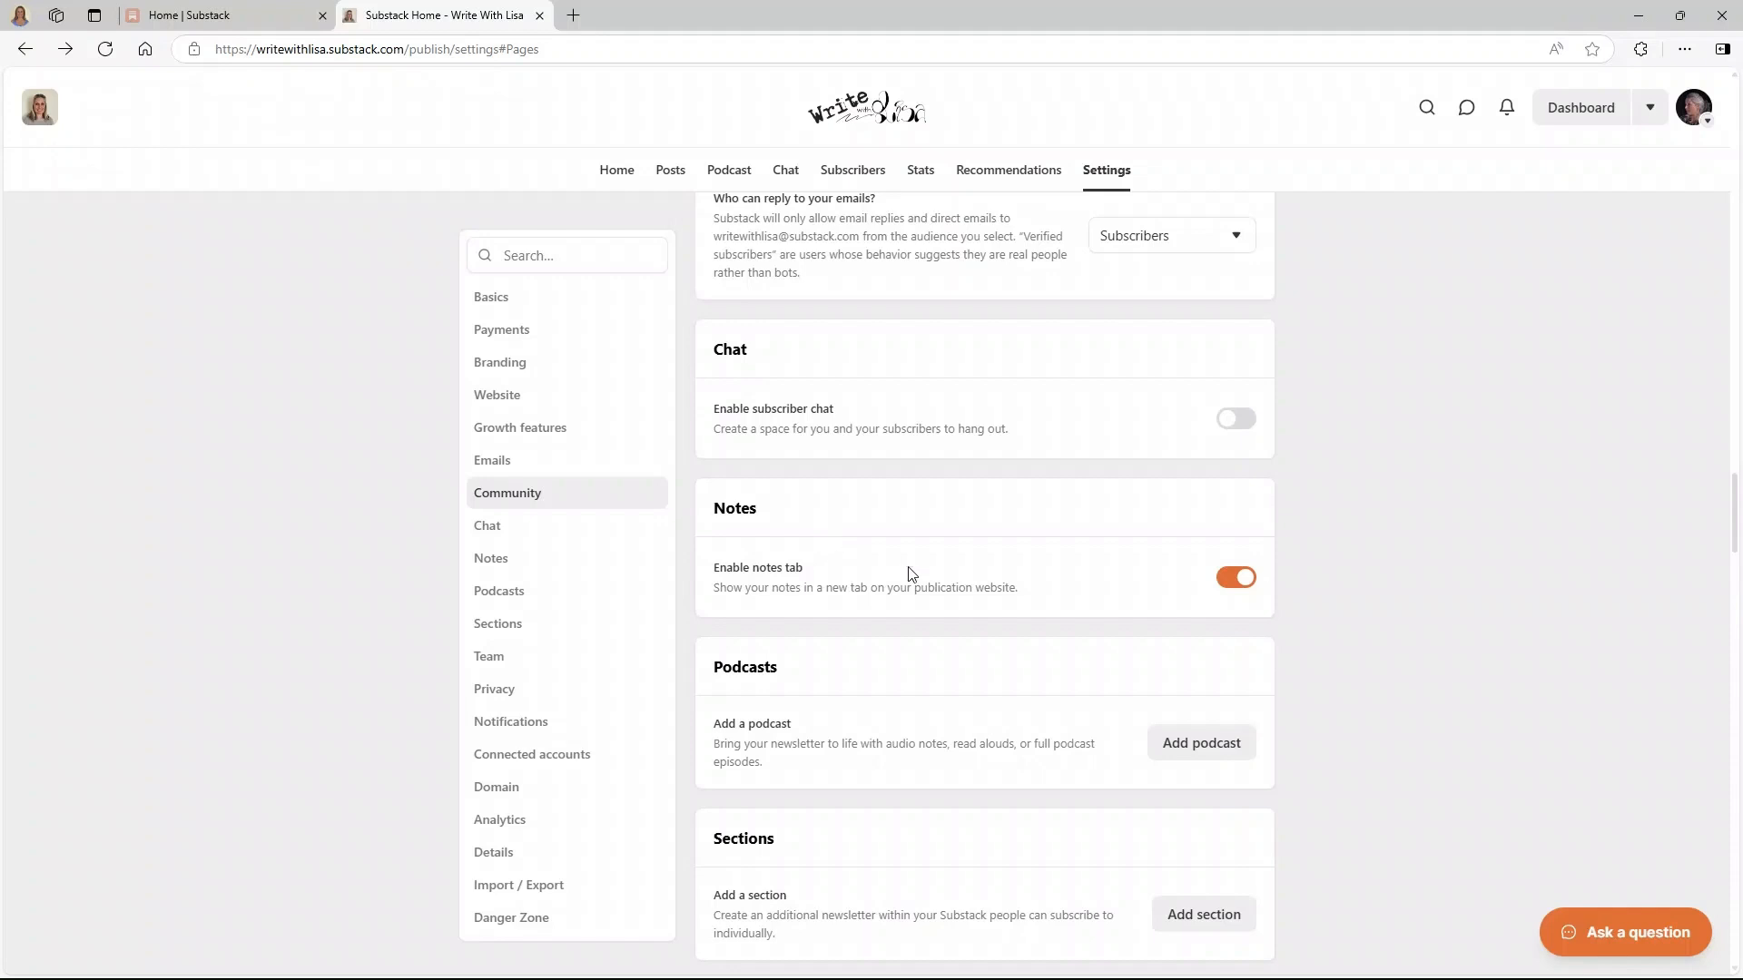
{"action": "scroll", "coordinate": [861, 636], "scroll_direction": "down", "scroll_amount": 2}
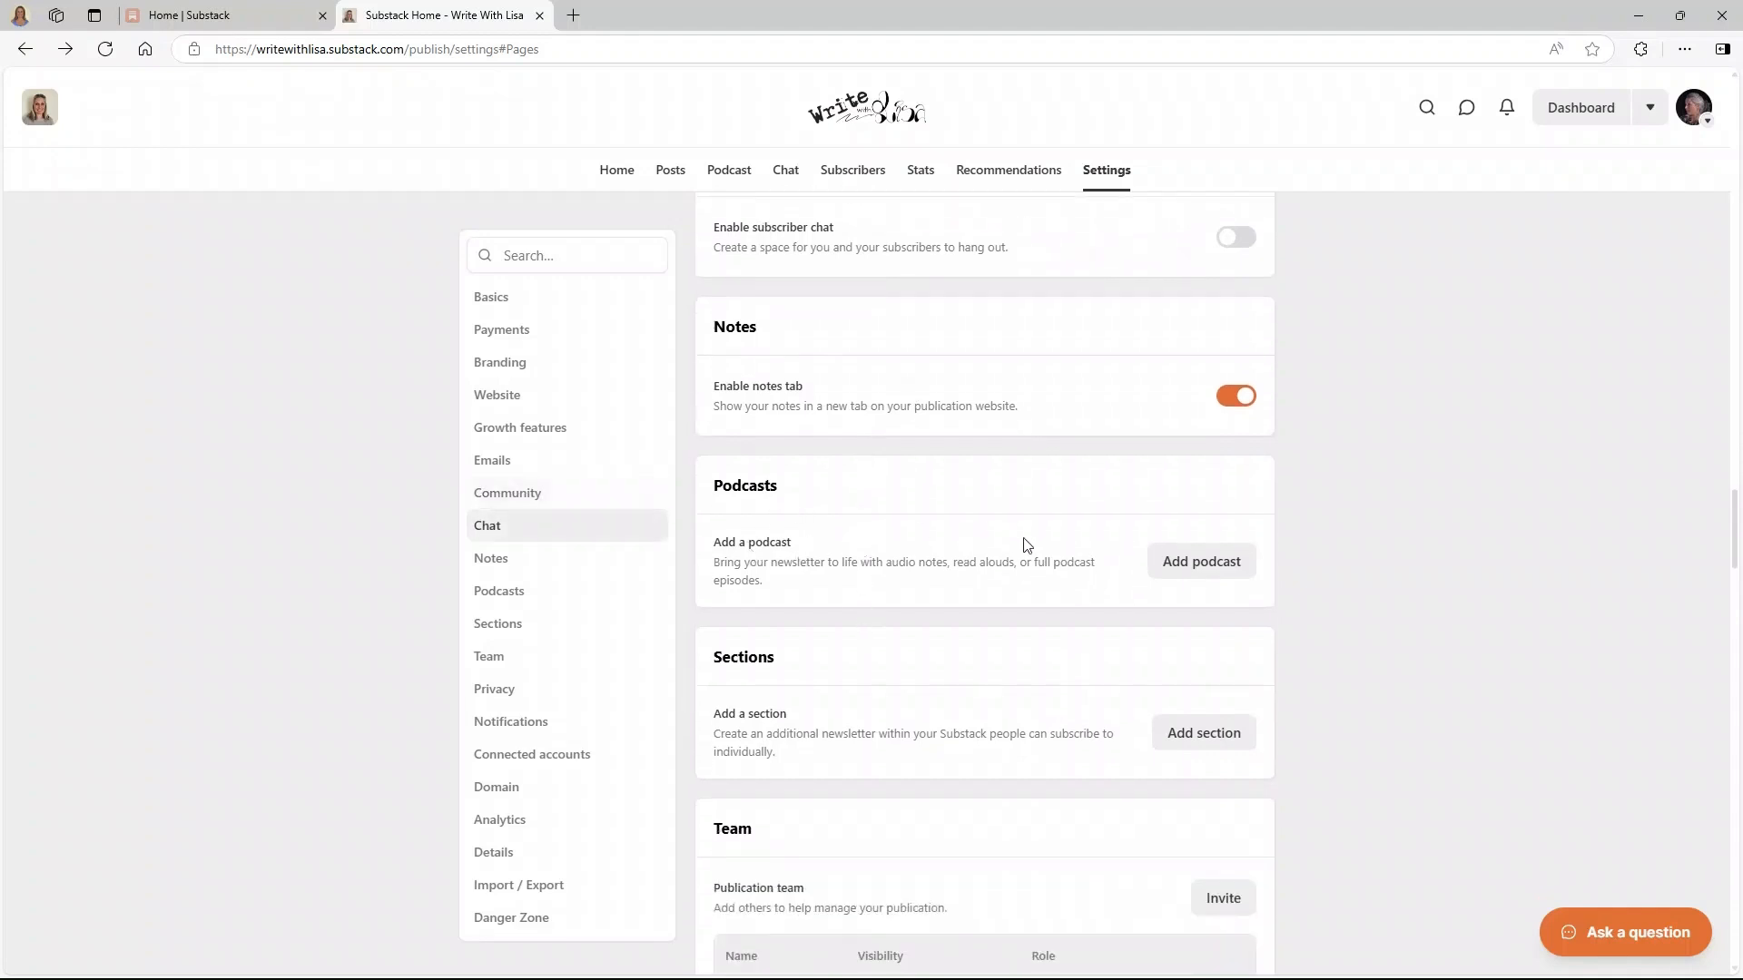
{"action": "scroll", "coordinate": [1028, 545], "scroll_direction": "down", "scroll_amount": 1}
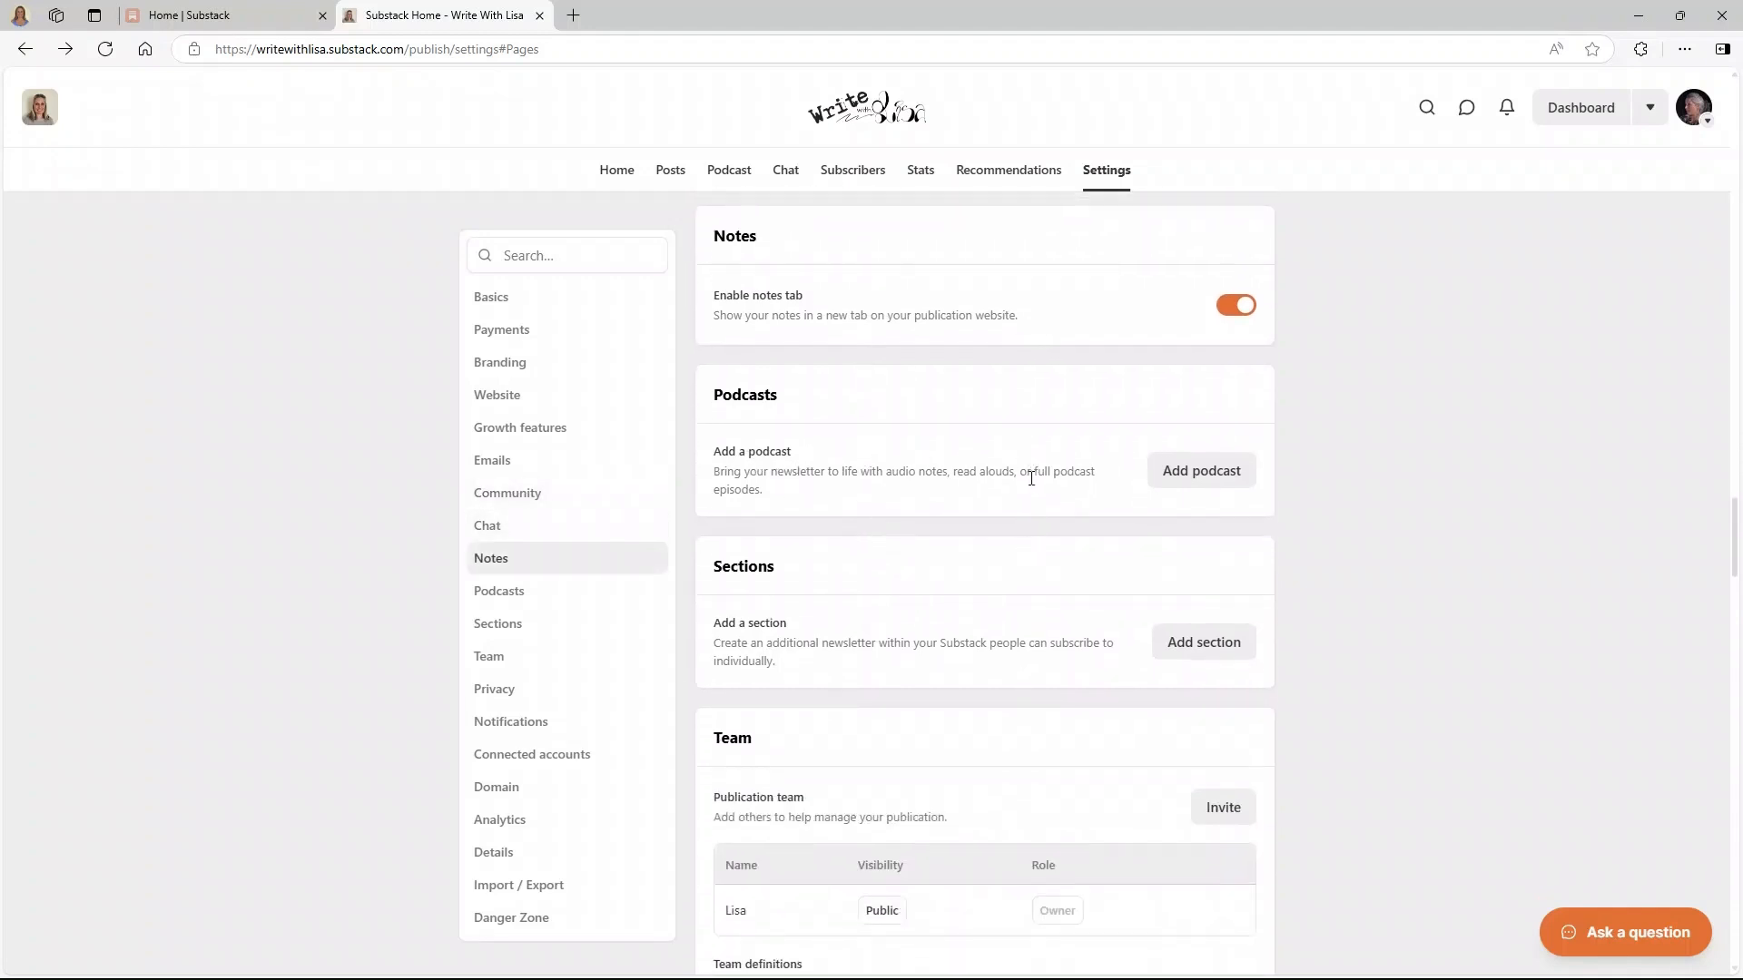
{"action": "scroll", "coordinate": [933, 493], "scroll_direction": "down", "scroll_amount": 1}
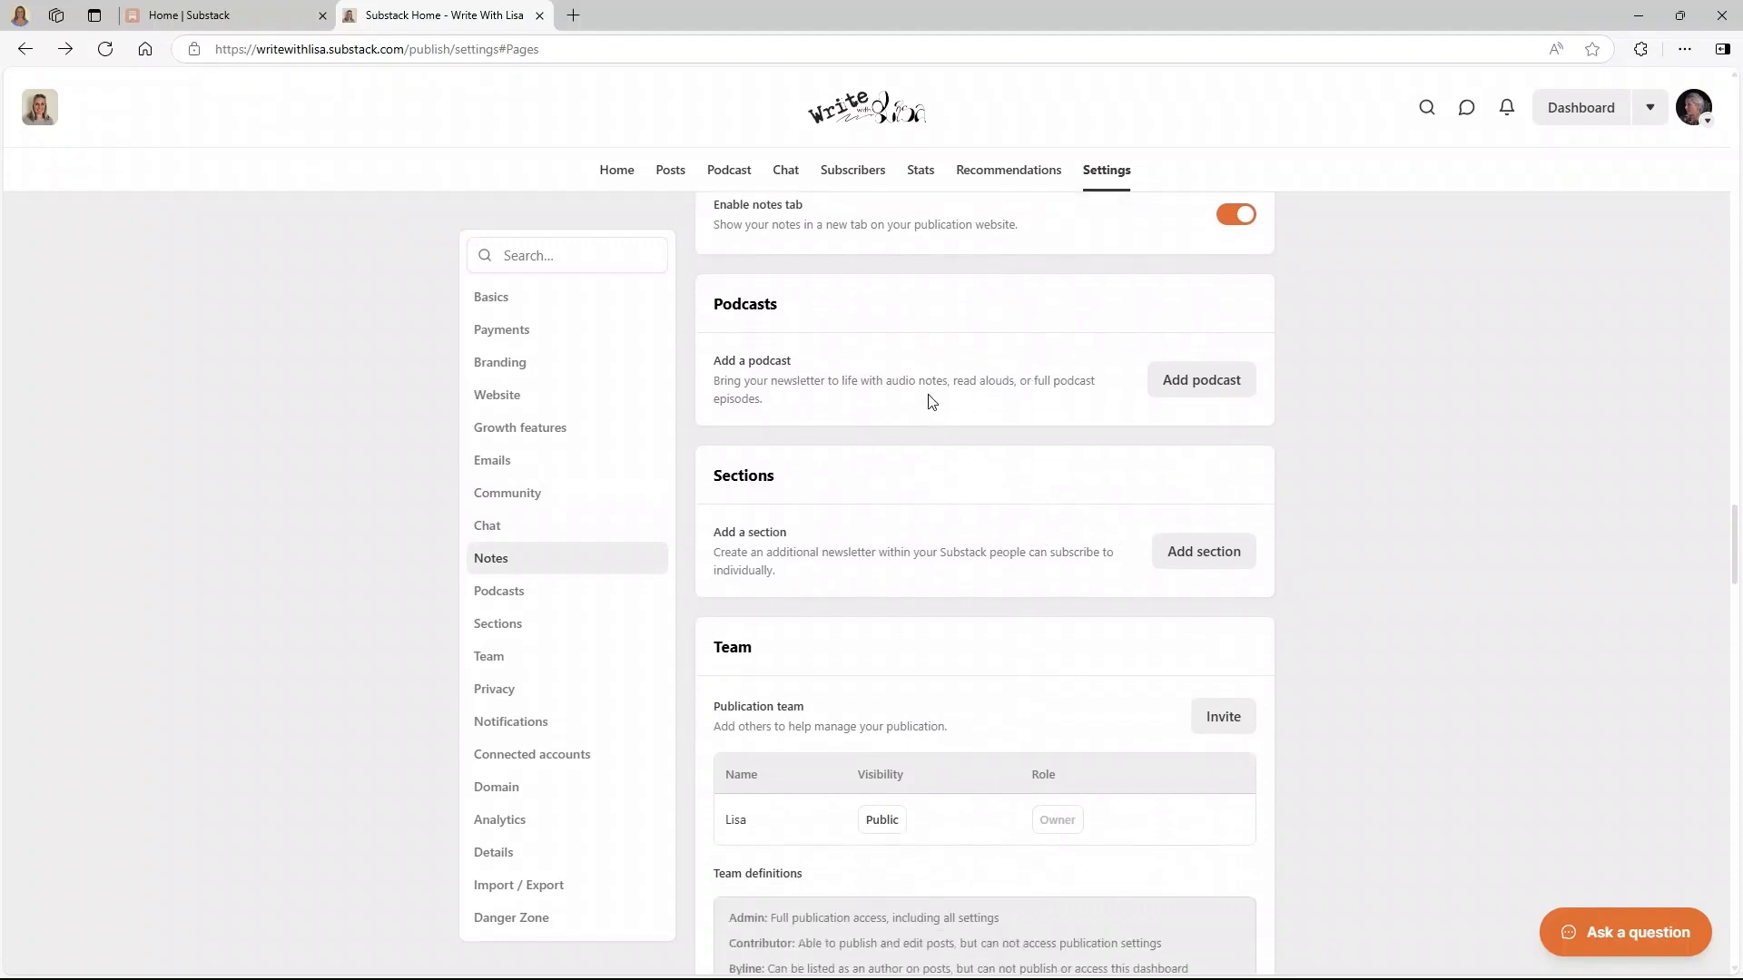
{"action": "scroll", "coordinate": [933, 408], "scroll_direction": "down", "scroll_amount": 1}
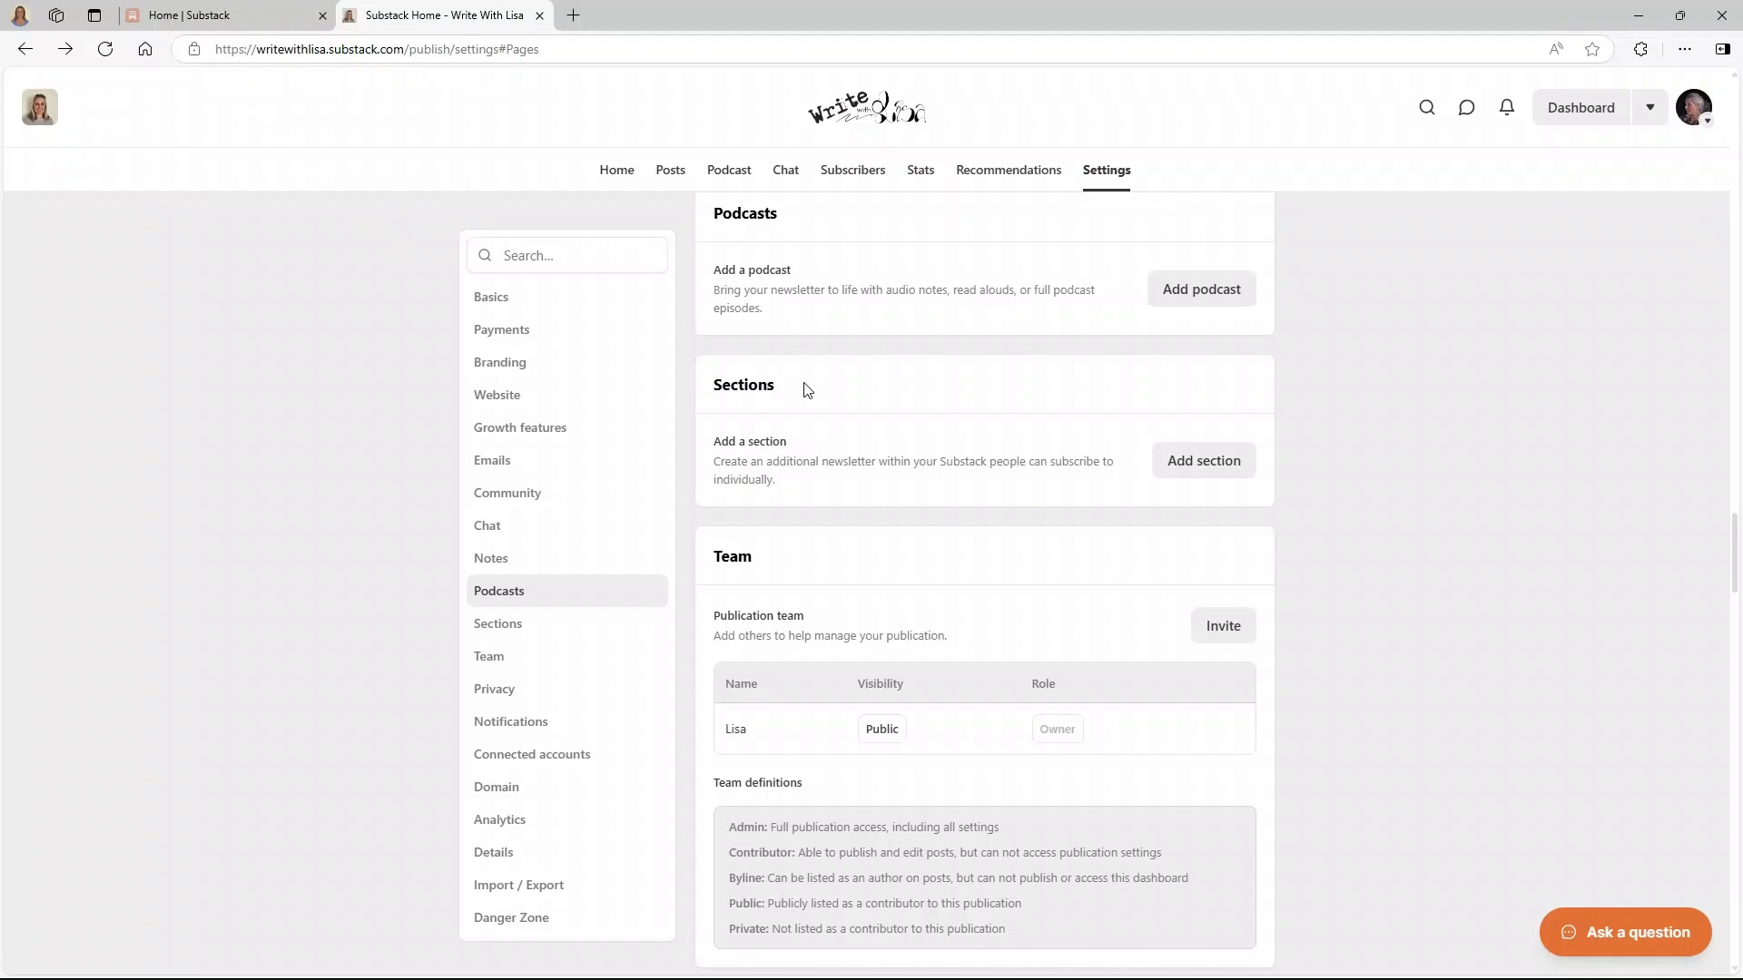
{"action": "scroll", "coordinate": [807, 390], "scroll_direction": "down", "scroll_amount": 2}
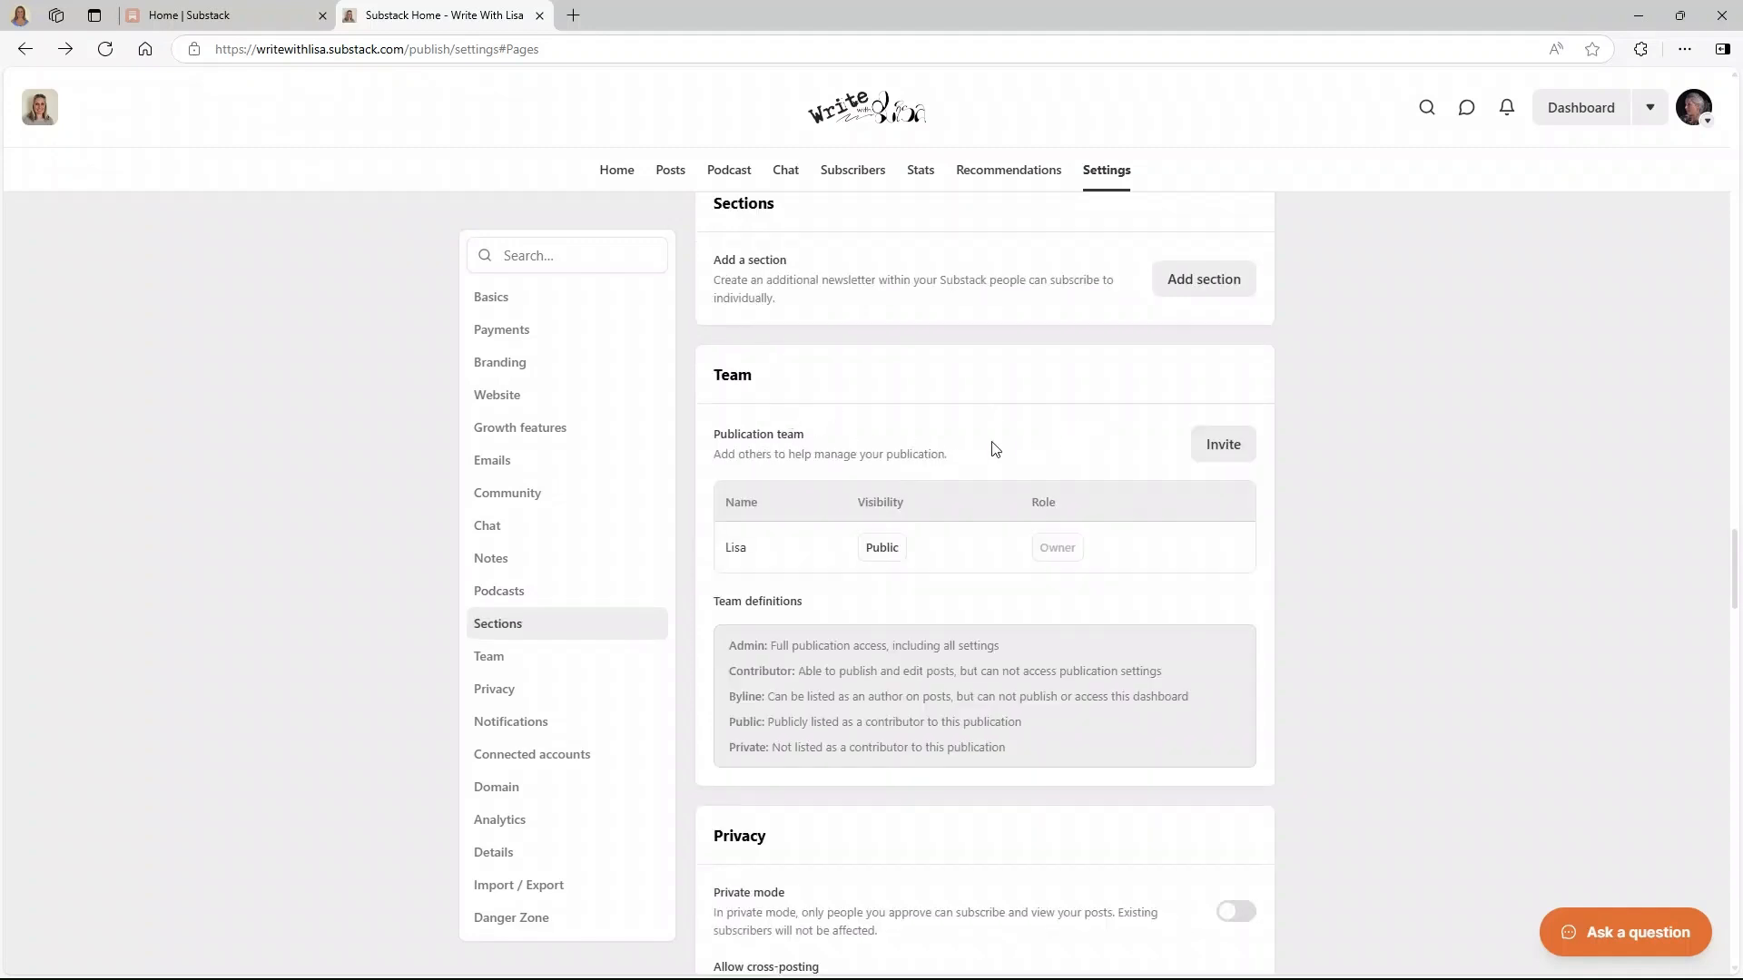
{"action": "scroll", "coordinate": [995, 448], "scroll_direction": "down", "scroll_amount": 1}
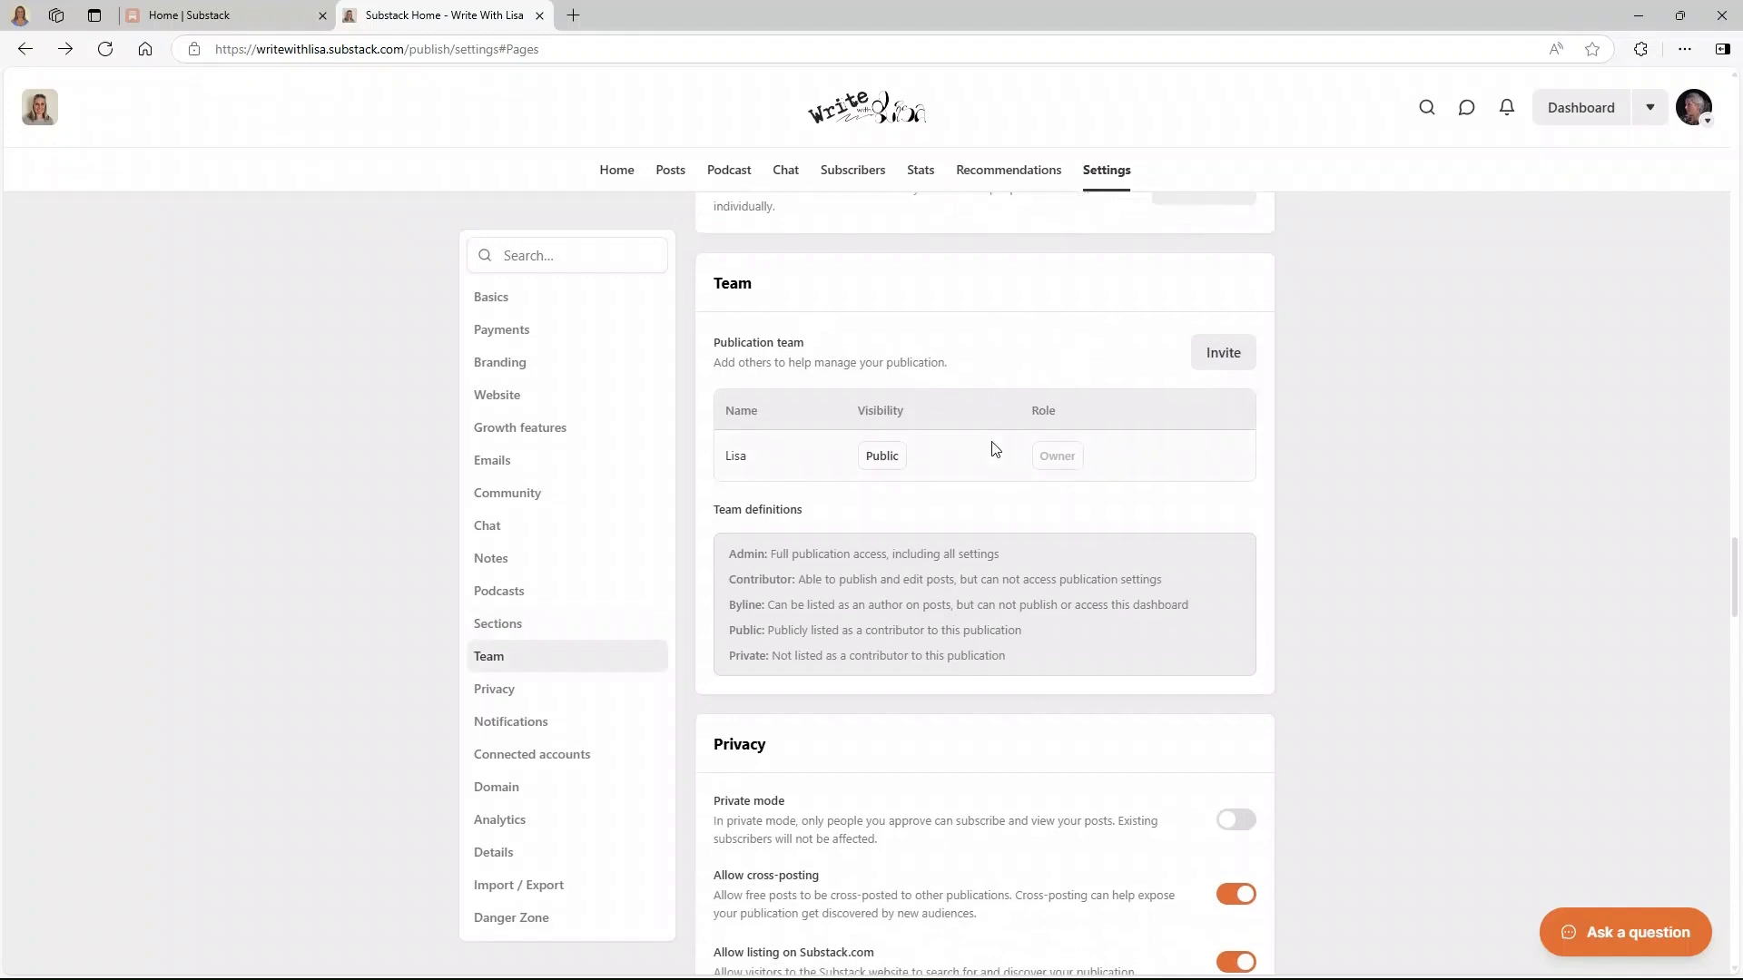
{"action": "scroll", "coordinate": [995, 448], "scroll_direction": "down", "scroll_amount": 4}
{"action": "scroll", "coordinate": [995, 448], "scroll_direction": "down", "scroll_amount": 7}
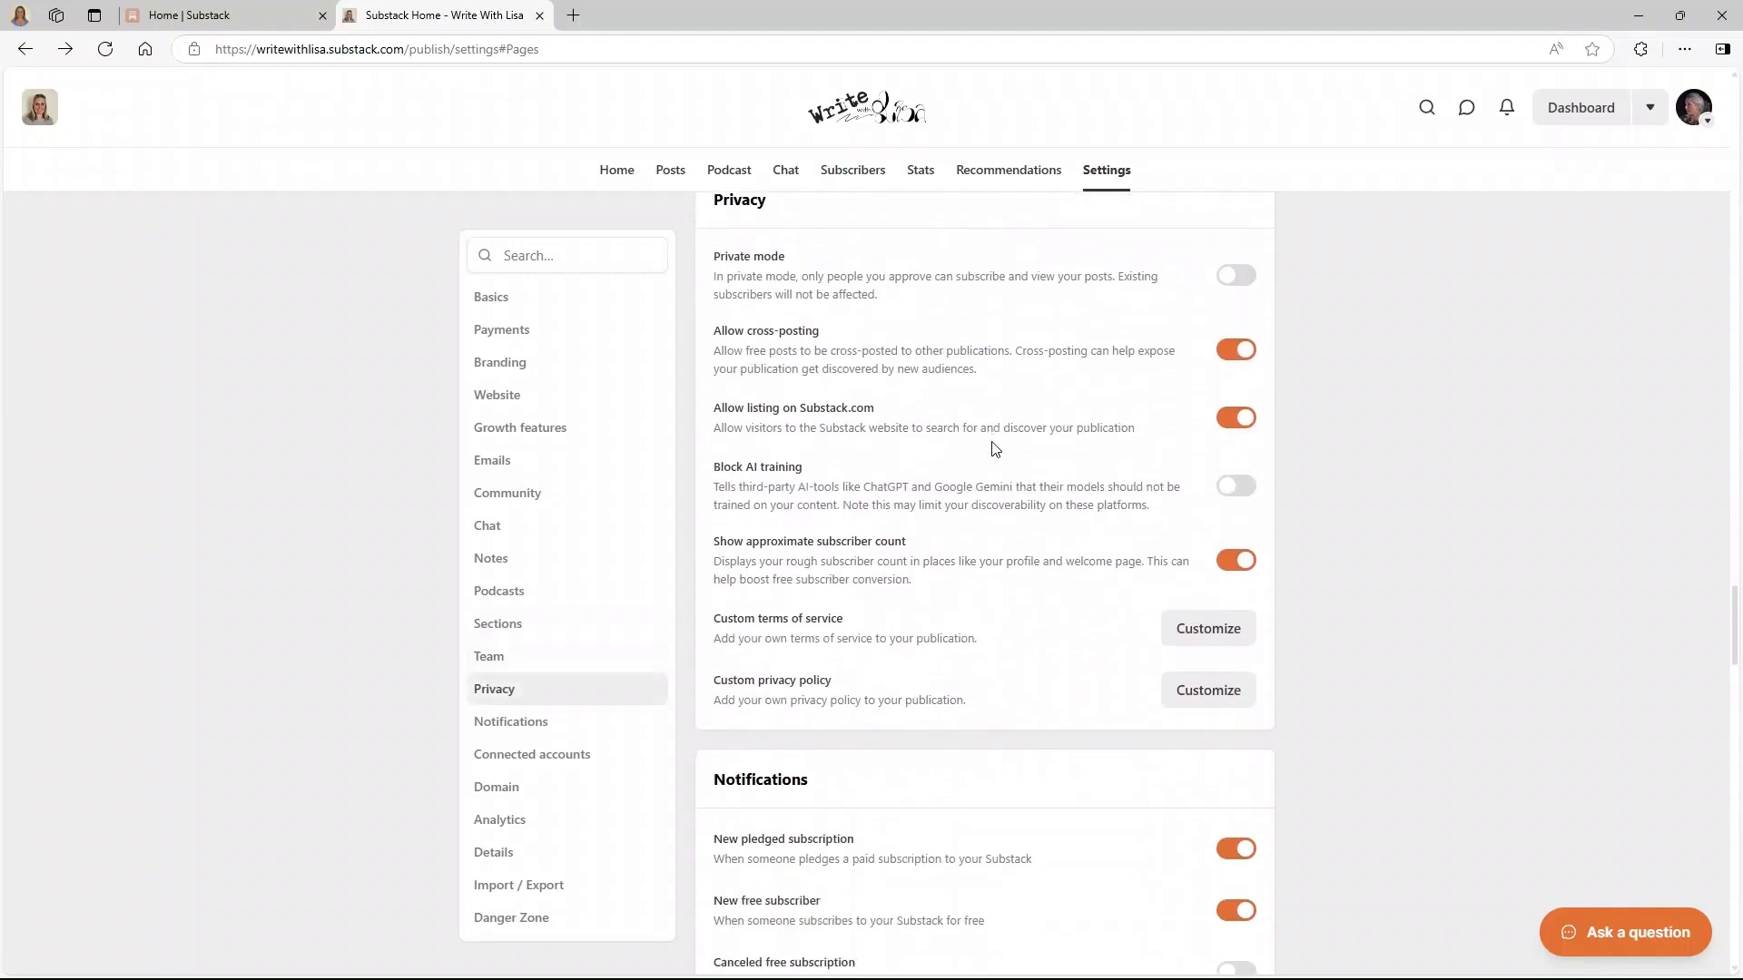
{"action": "scroll", "coordinate": [995, 448], "scroll_direction": "down", "scroll_amount": 11}
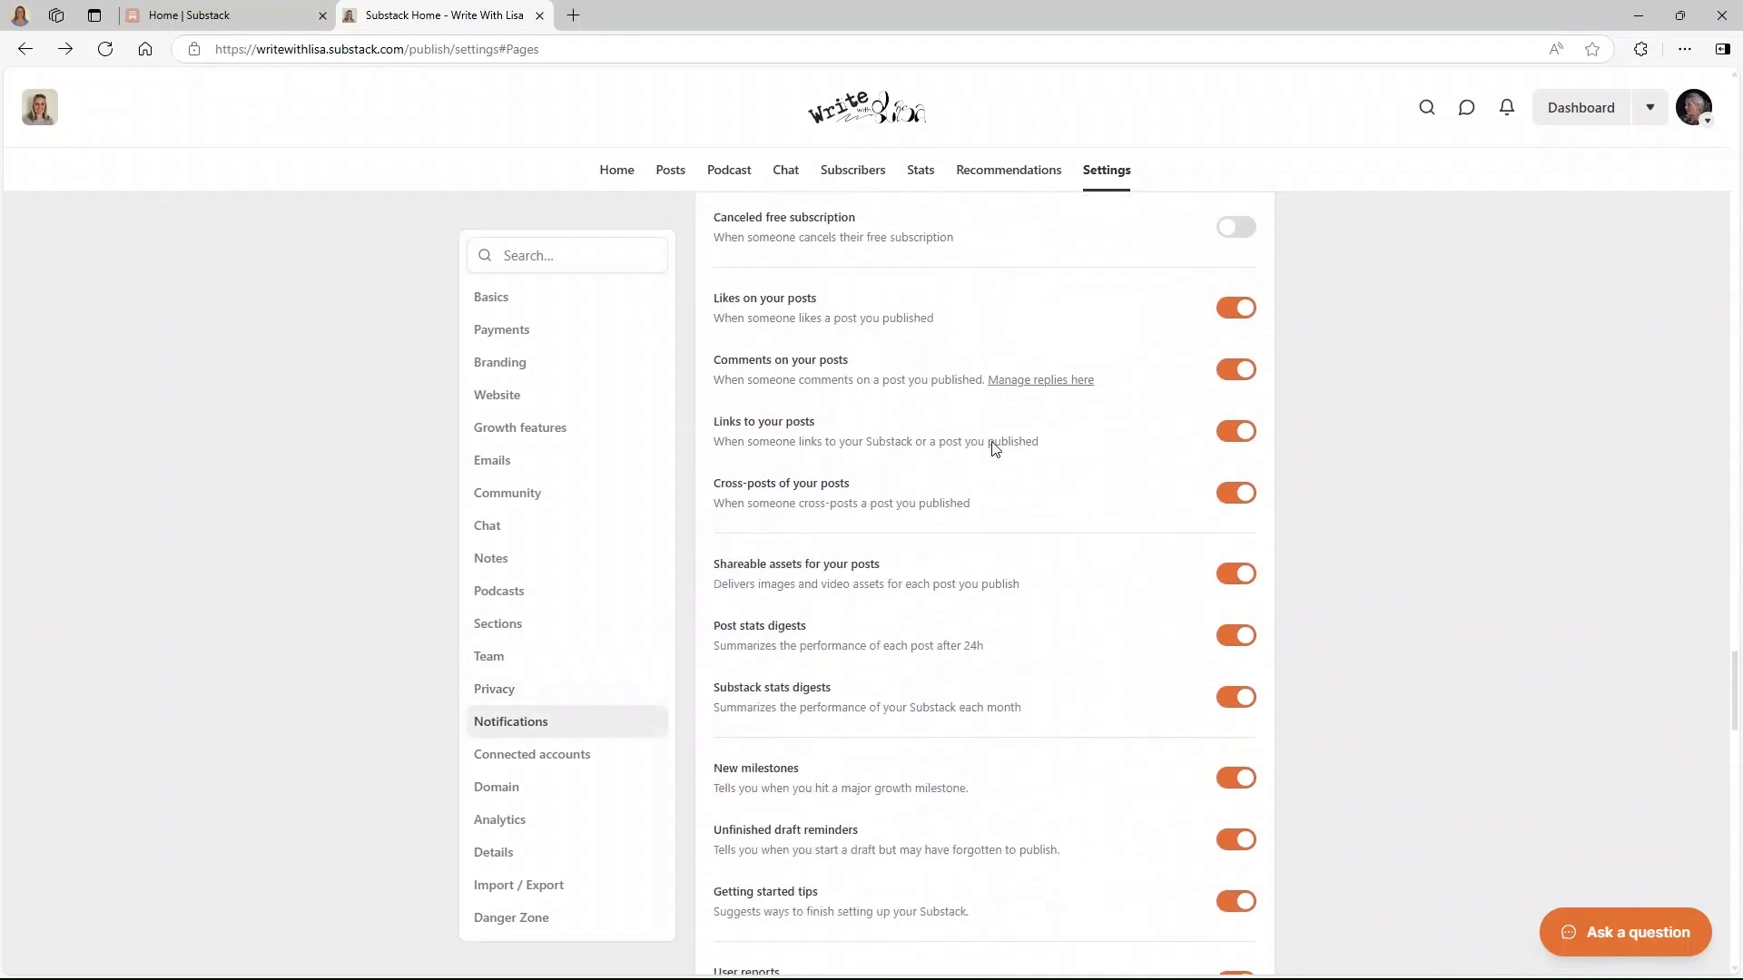
{"action": "scroll", "coordinate": [993, 442], "scroll_direction": "down", "scroll_amount": 2}
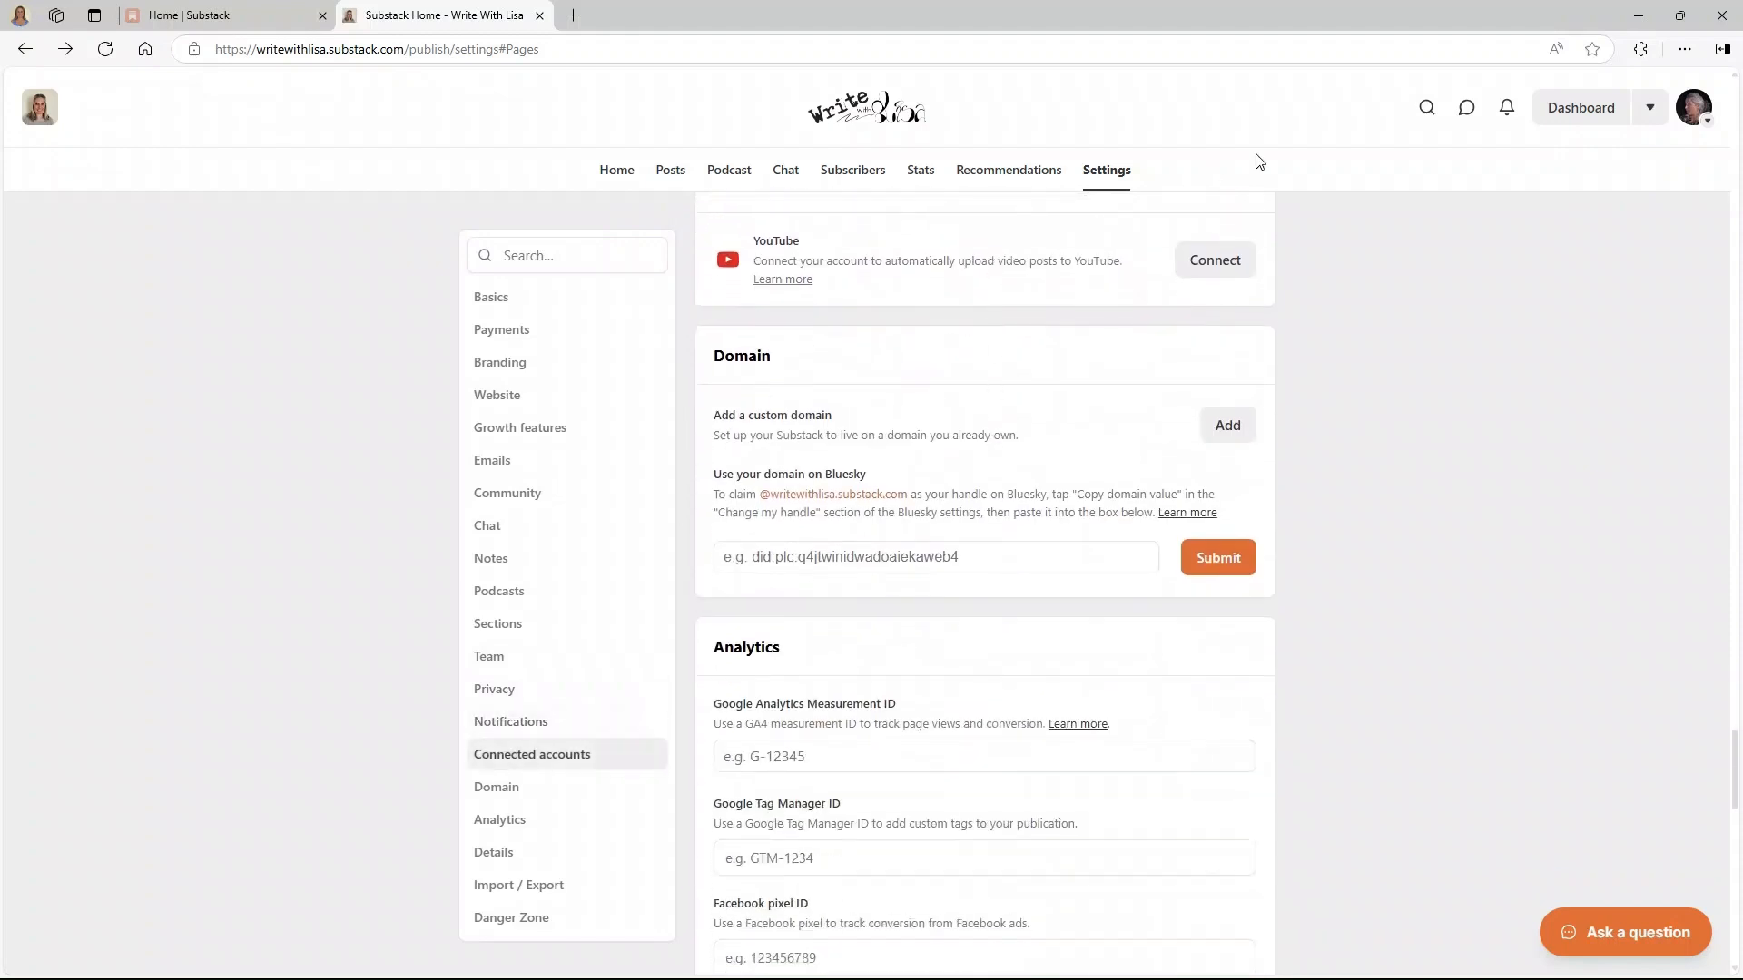
{"action": "scroll", "coordinate": [1093, 301], "scroll_direction": "down", "scroll_amount": 1}
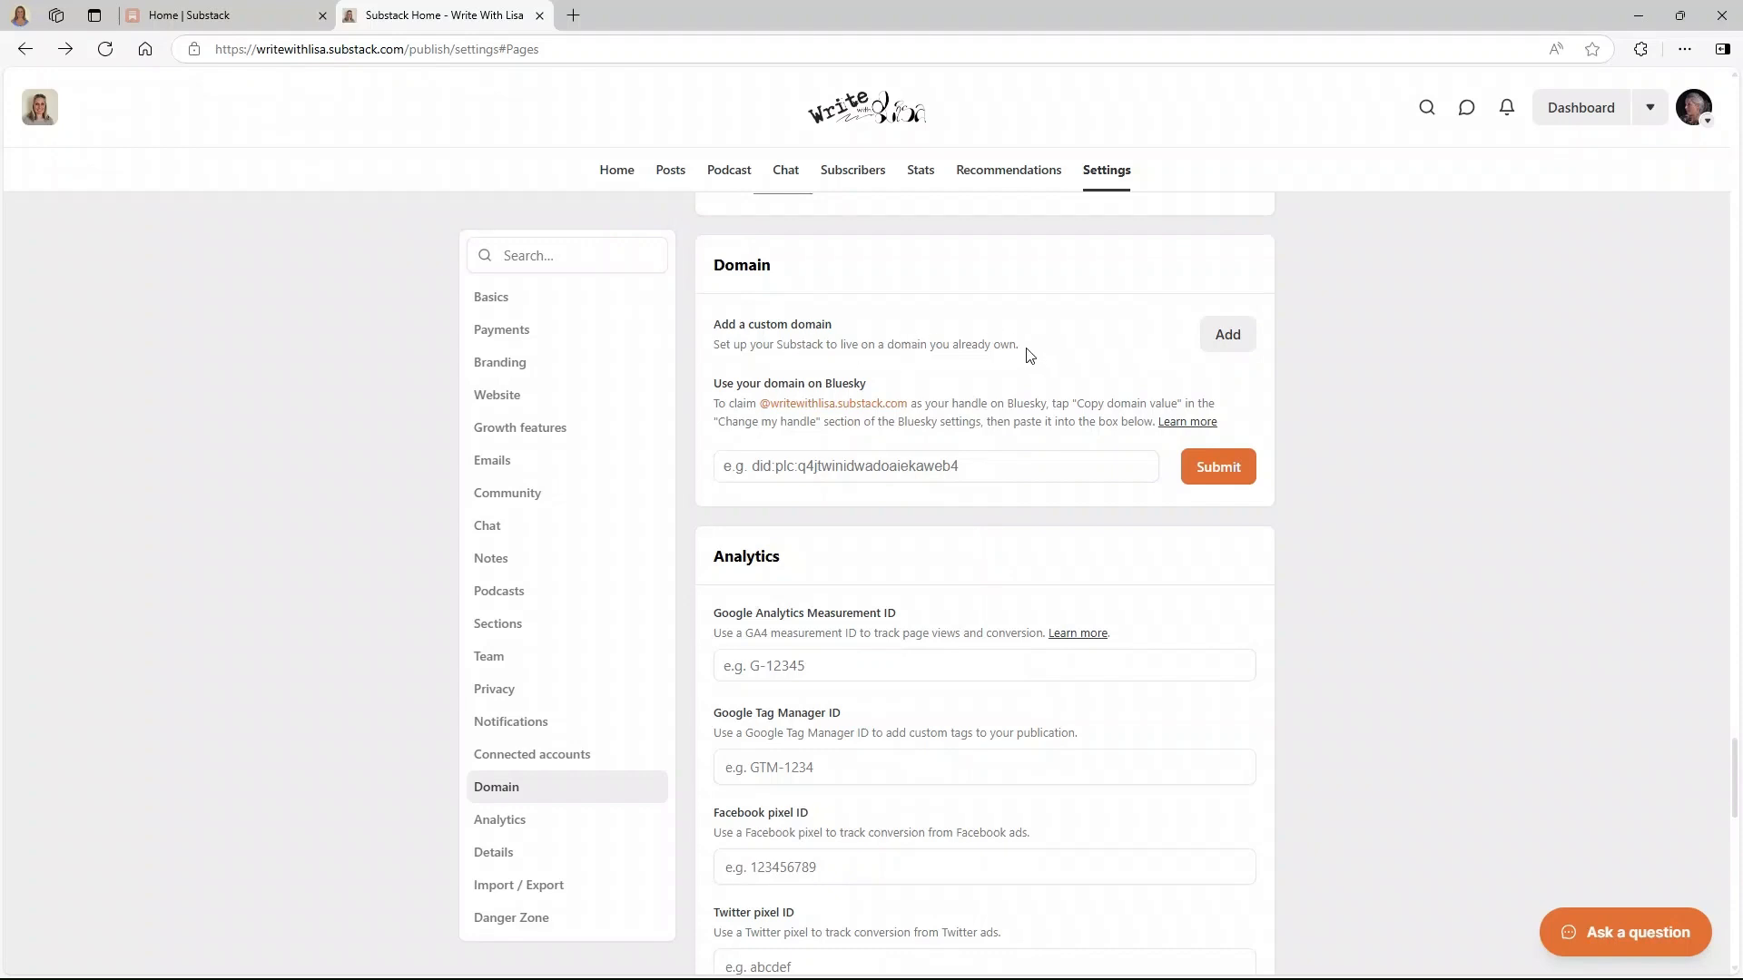
{"action": "scroll", "coordinate": [786, 382], "scroll_direction": "down", "scroll_amount": 7}
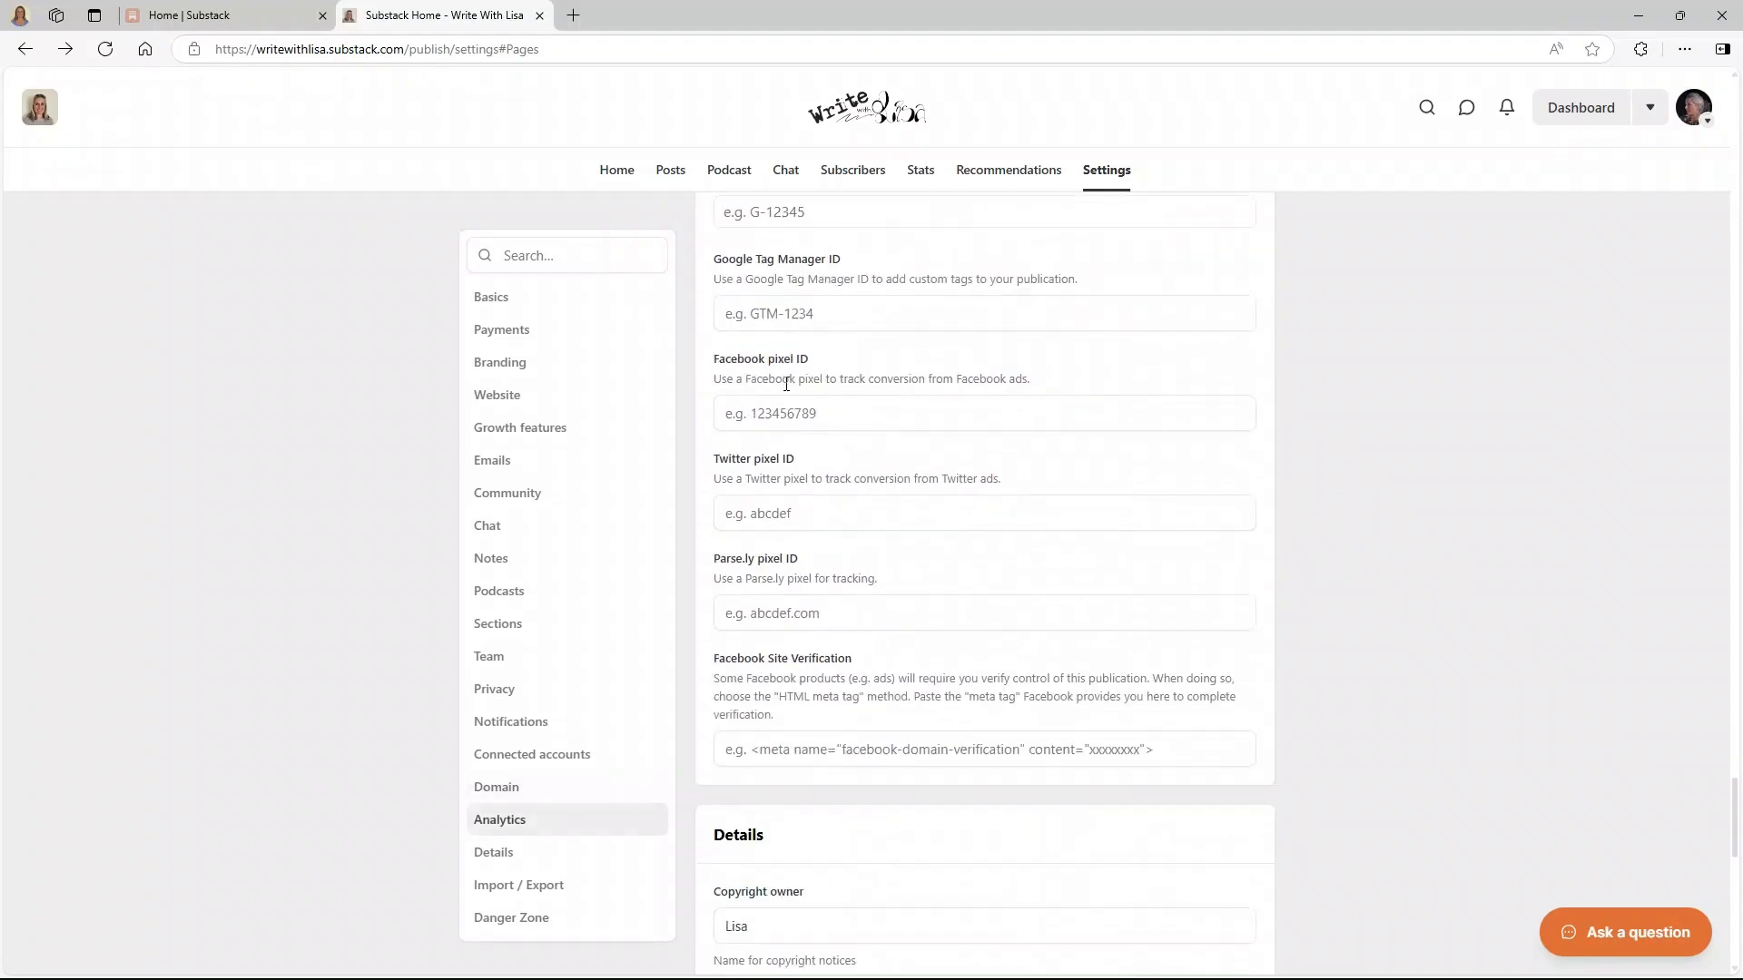
{"action": "scroll", "coordinate": [786, 382], "scroll_direction": "down", "scroll_amount": 2}
{"action": "scroll", "coordinate": [1054, 300], "scroll_direction": "down", "scroll_amount": 2}
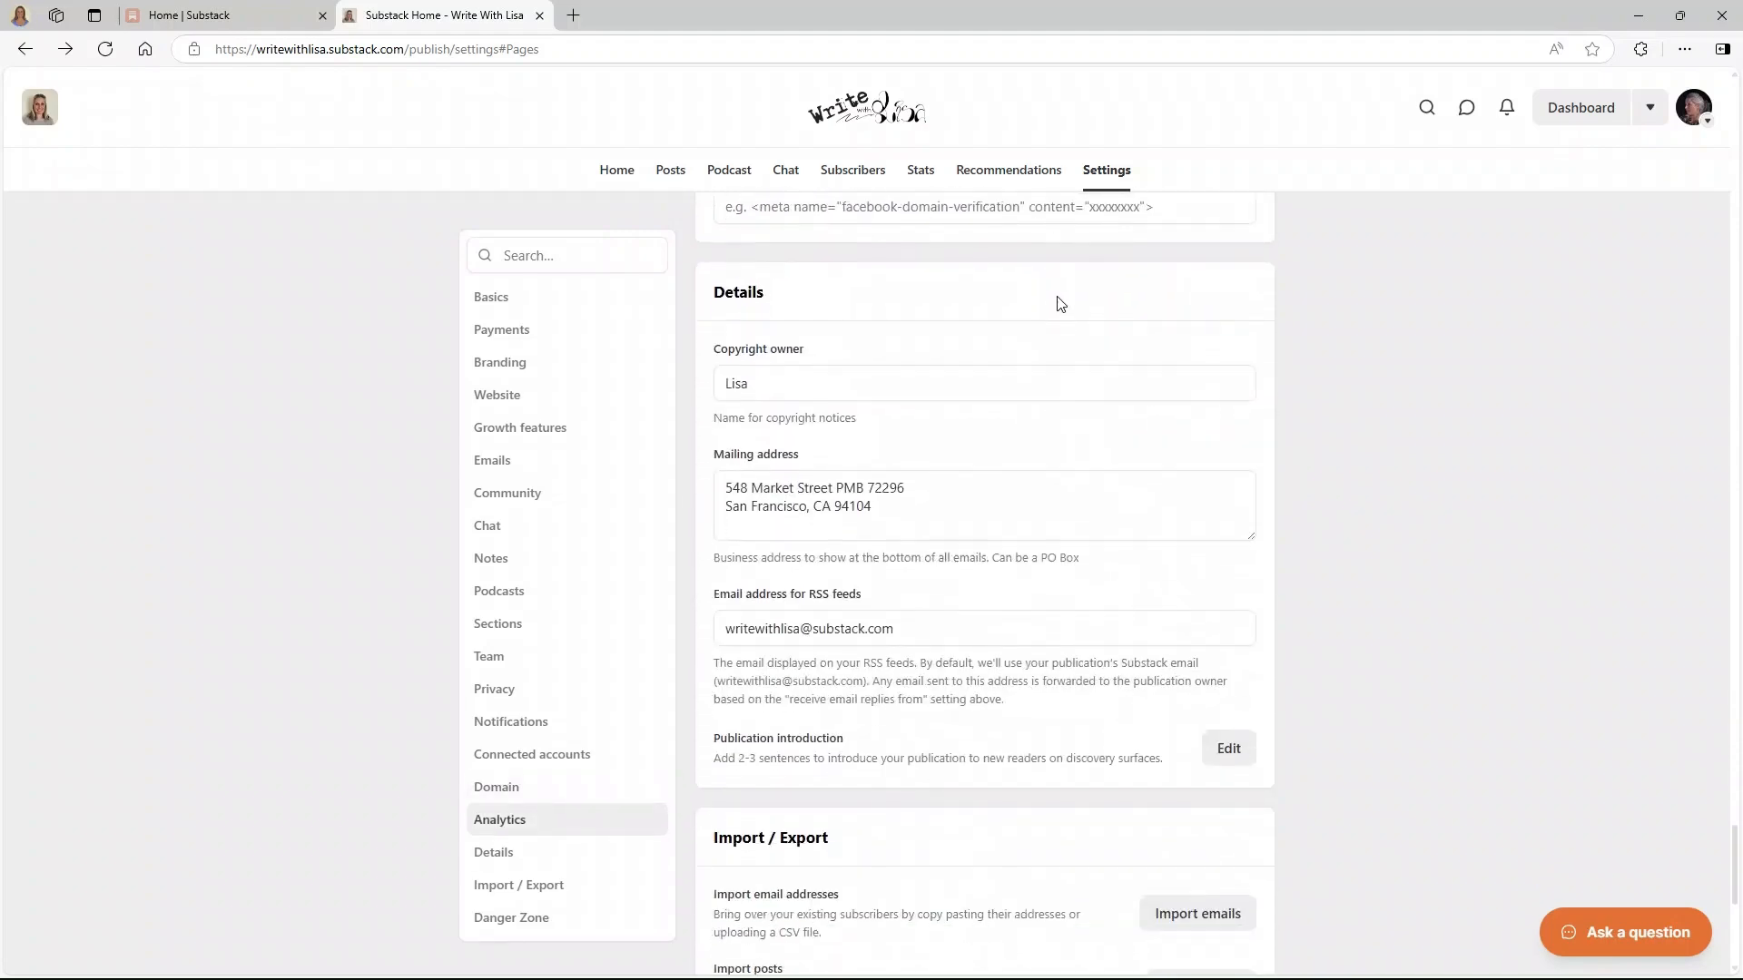
{"action": "scroll", "coordinate": [1055, 300], "scroll_direction": "up", "scroll_amount": 2}
{"action": "scroll", "coordinate": [1054, 299], "scroll_direction": "up", "scroll_amount": 5}
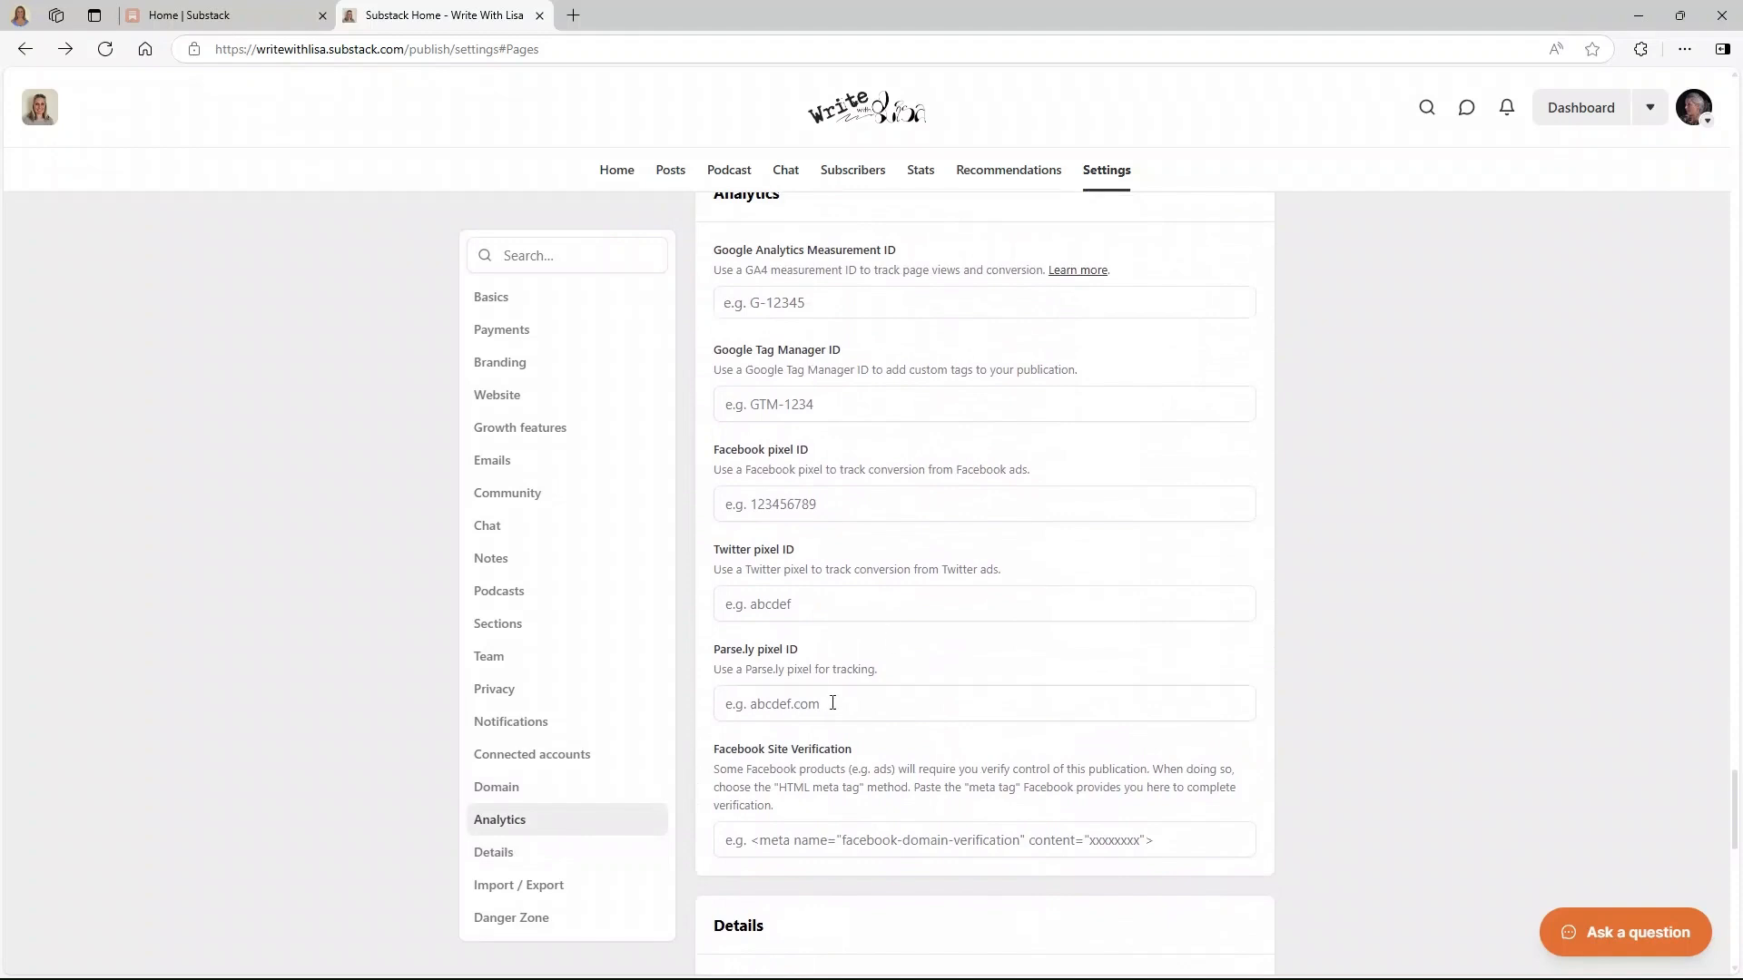
{"action": "scroll", "coordinate": [1041, 622], "scroll_direction": "down", "scroll_amount": 7}
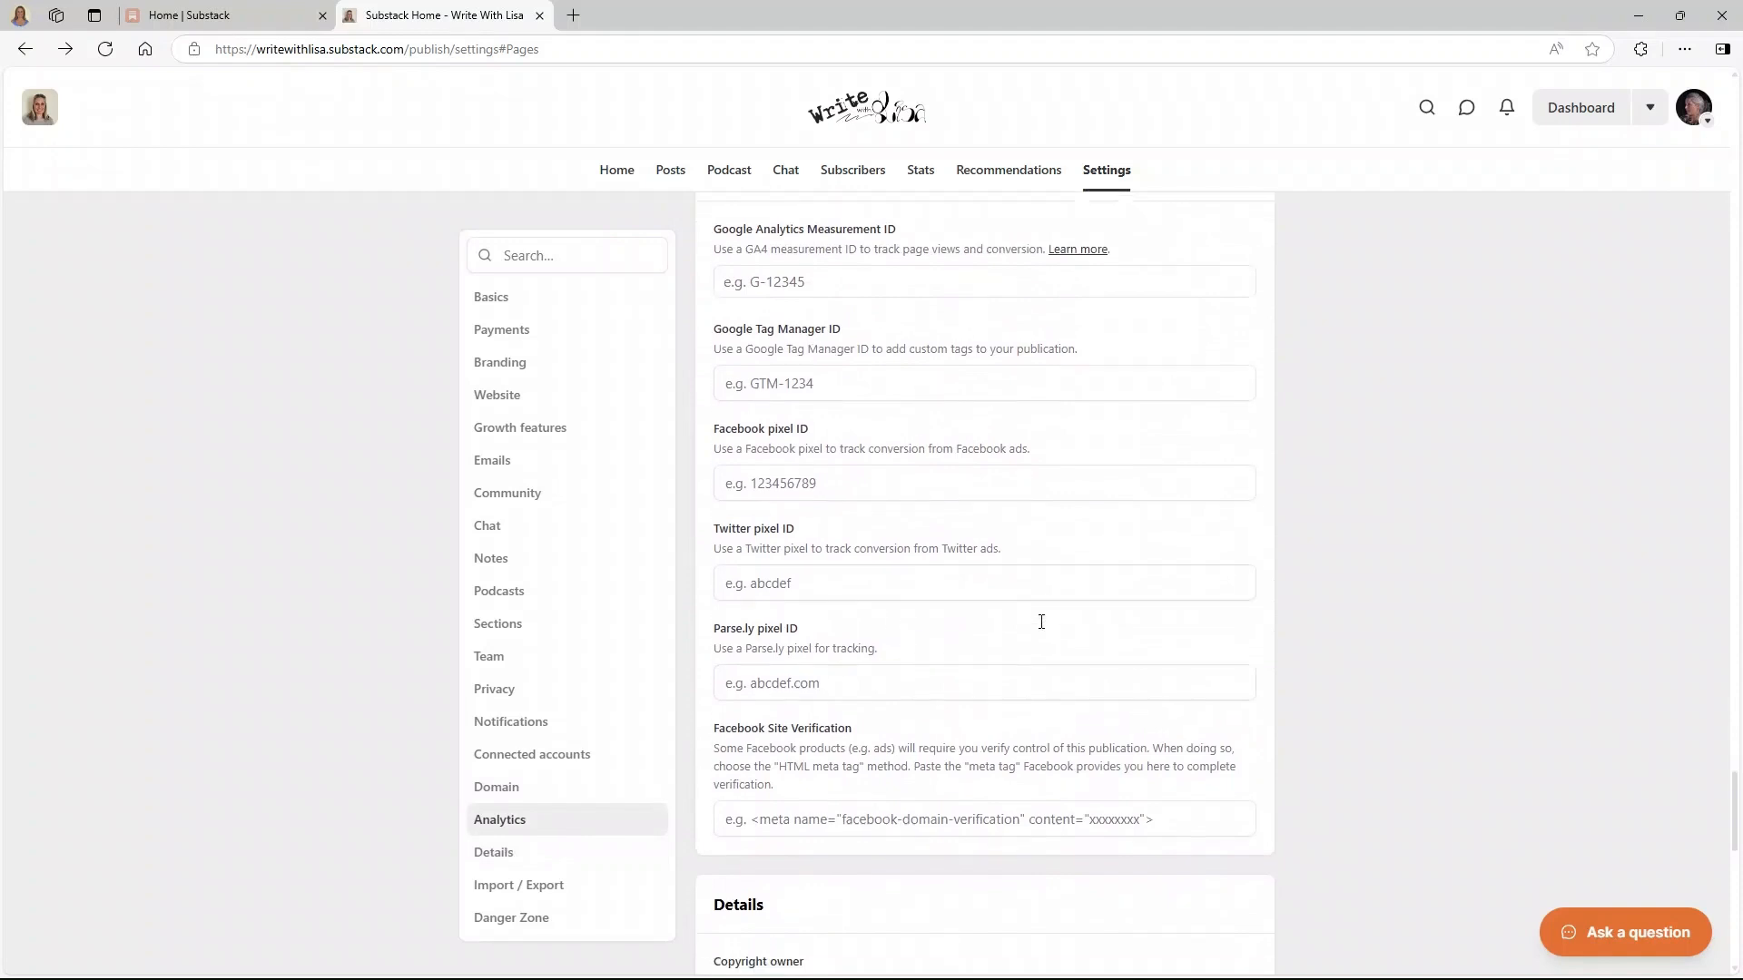
{"action": "scroll", "coordinate": [1041, 622], "scroll_direction": "down", "scroll_amount": 2}
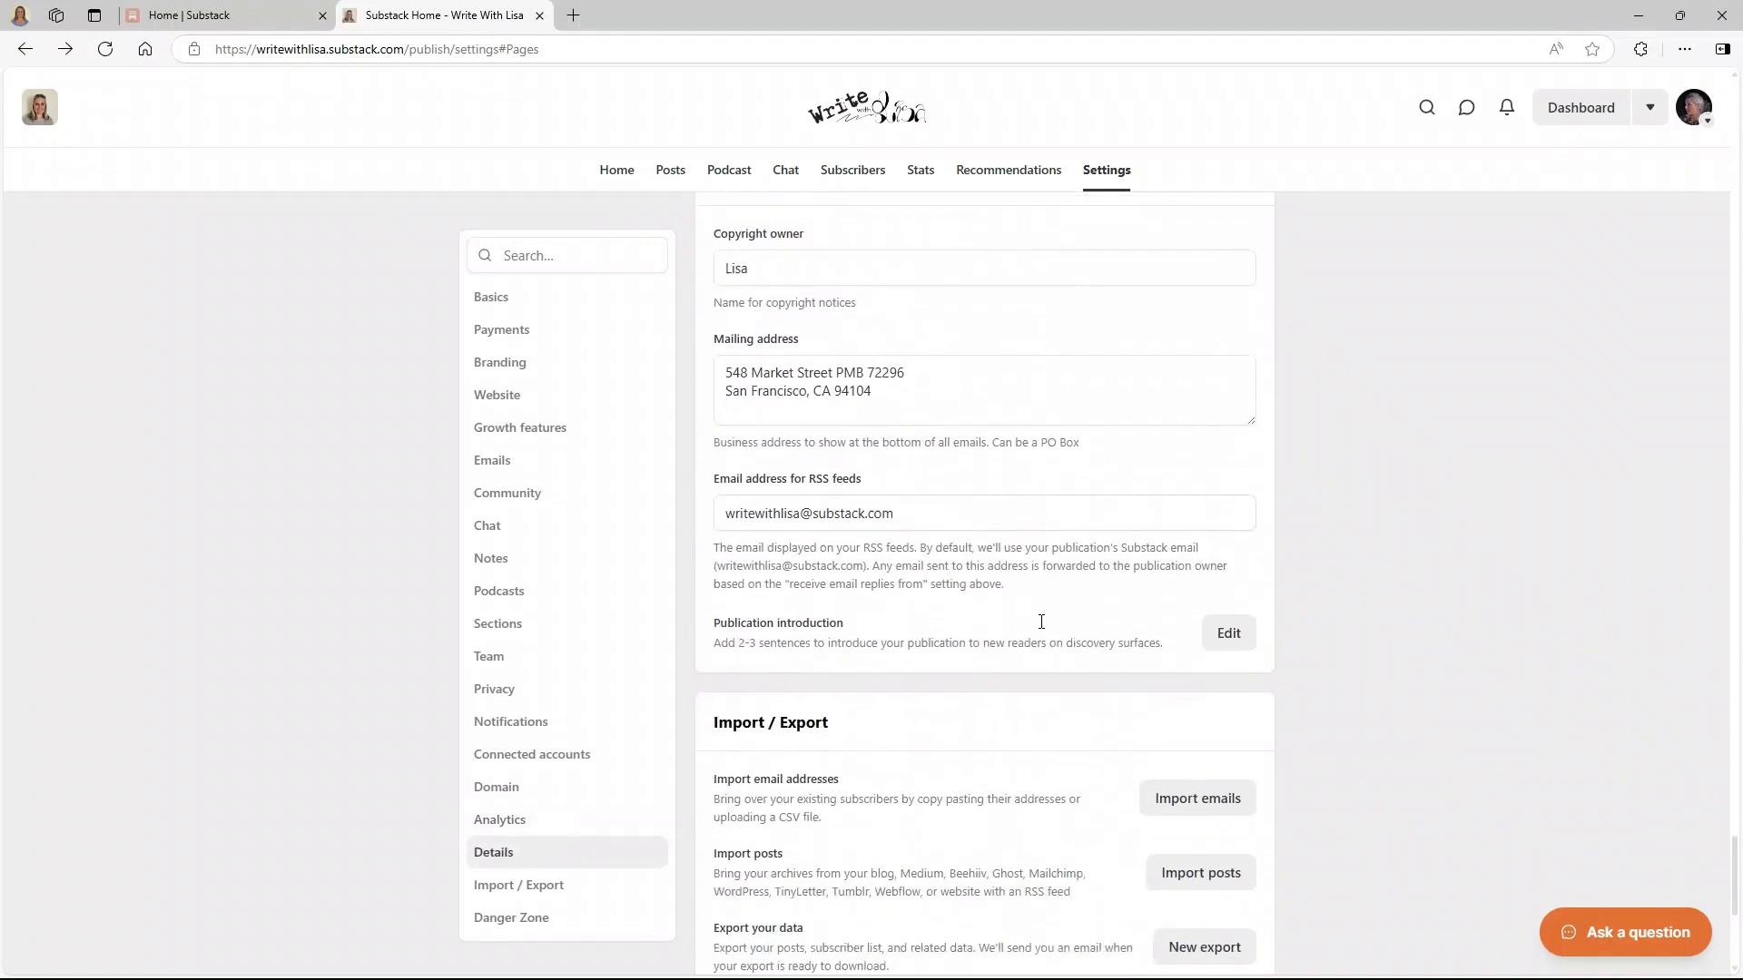
{"action": "scroll", "coordinate": [1038, 614], "scroll_direction": "up", "scroll_amount": 2}
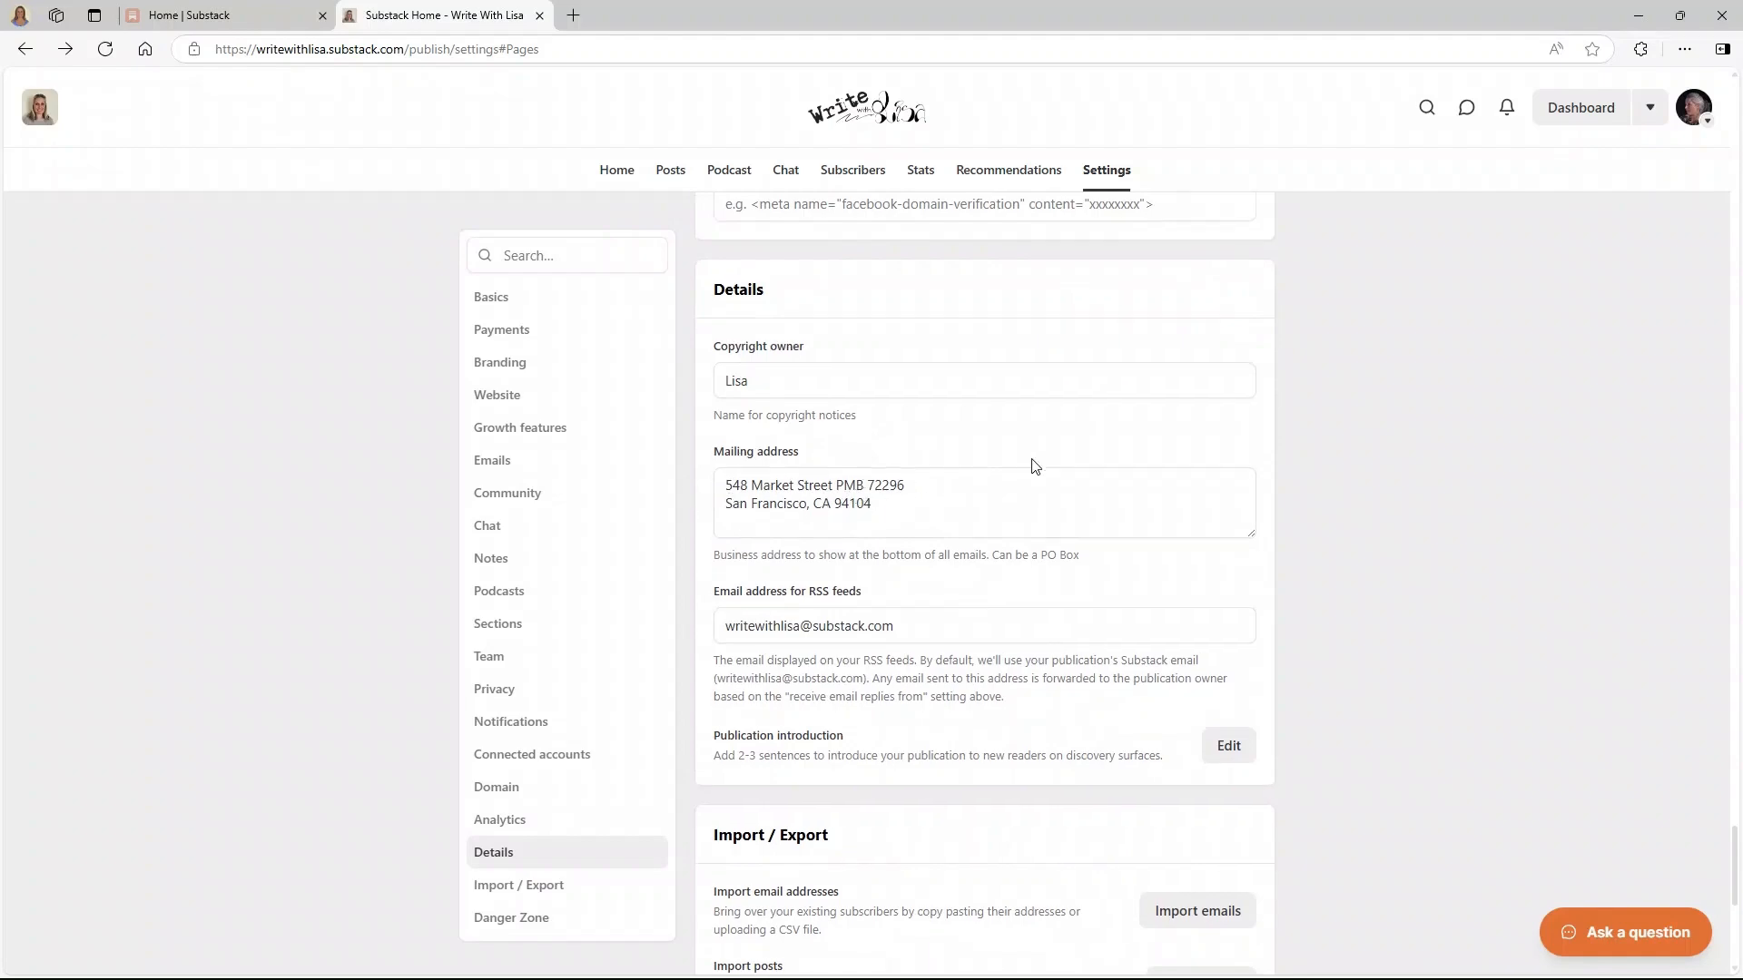
{"action": "scroll", "coordinate": [1077, 522], "scroll_direction": "down", "scroll_amount": 1}
{"action": "scroll", "coordinate": [1077, 522], "scroll_direction": "up", "scroll_amount": 2}
{"action": "scroll", "coordinate": [1077, 522], "scroll_direction": "down", "scroll_amount": 7}
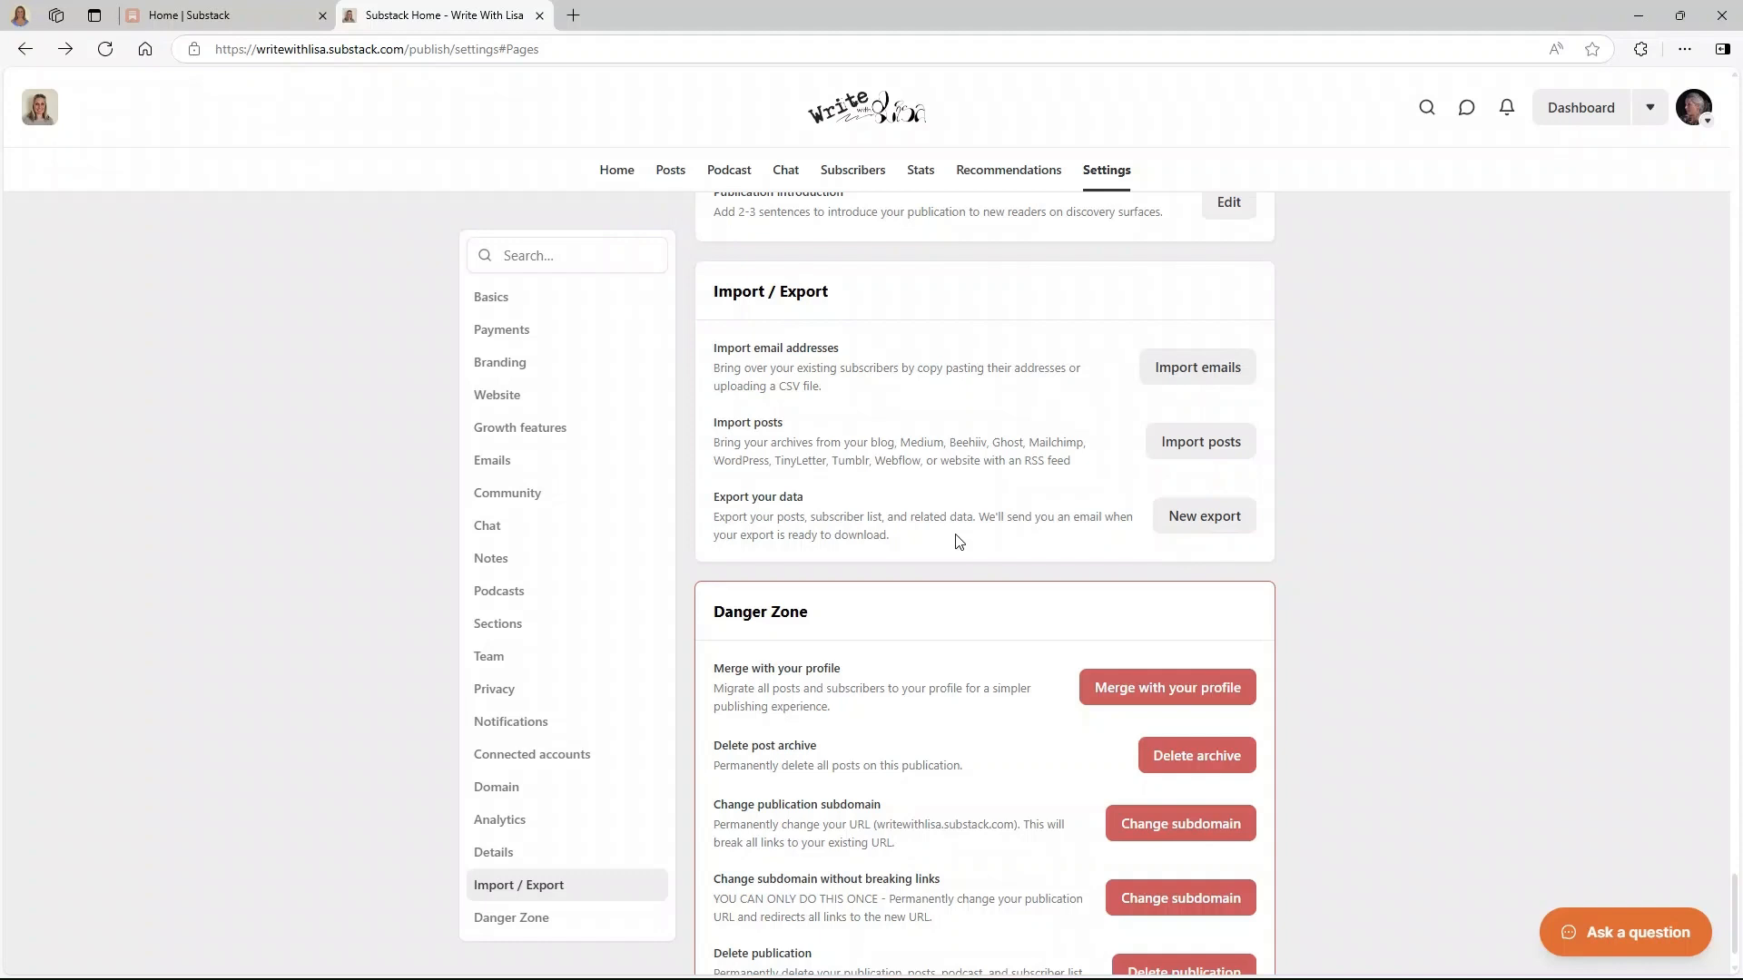
{"action": "scroll", "coordinate": [958, 541], "scroll_direction": "down", "scroll_amount": 1}
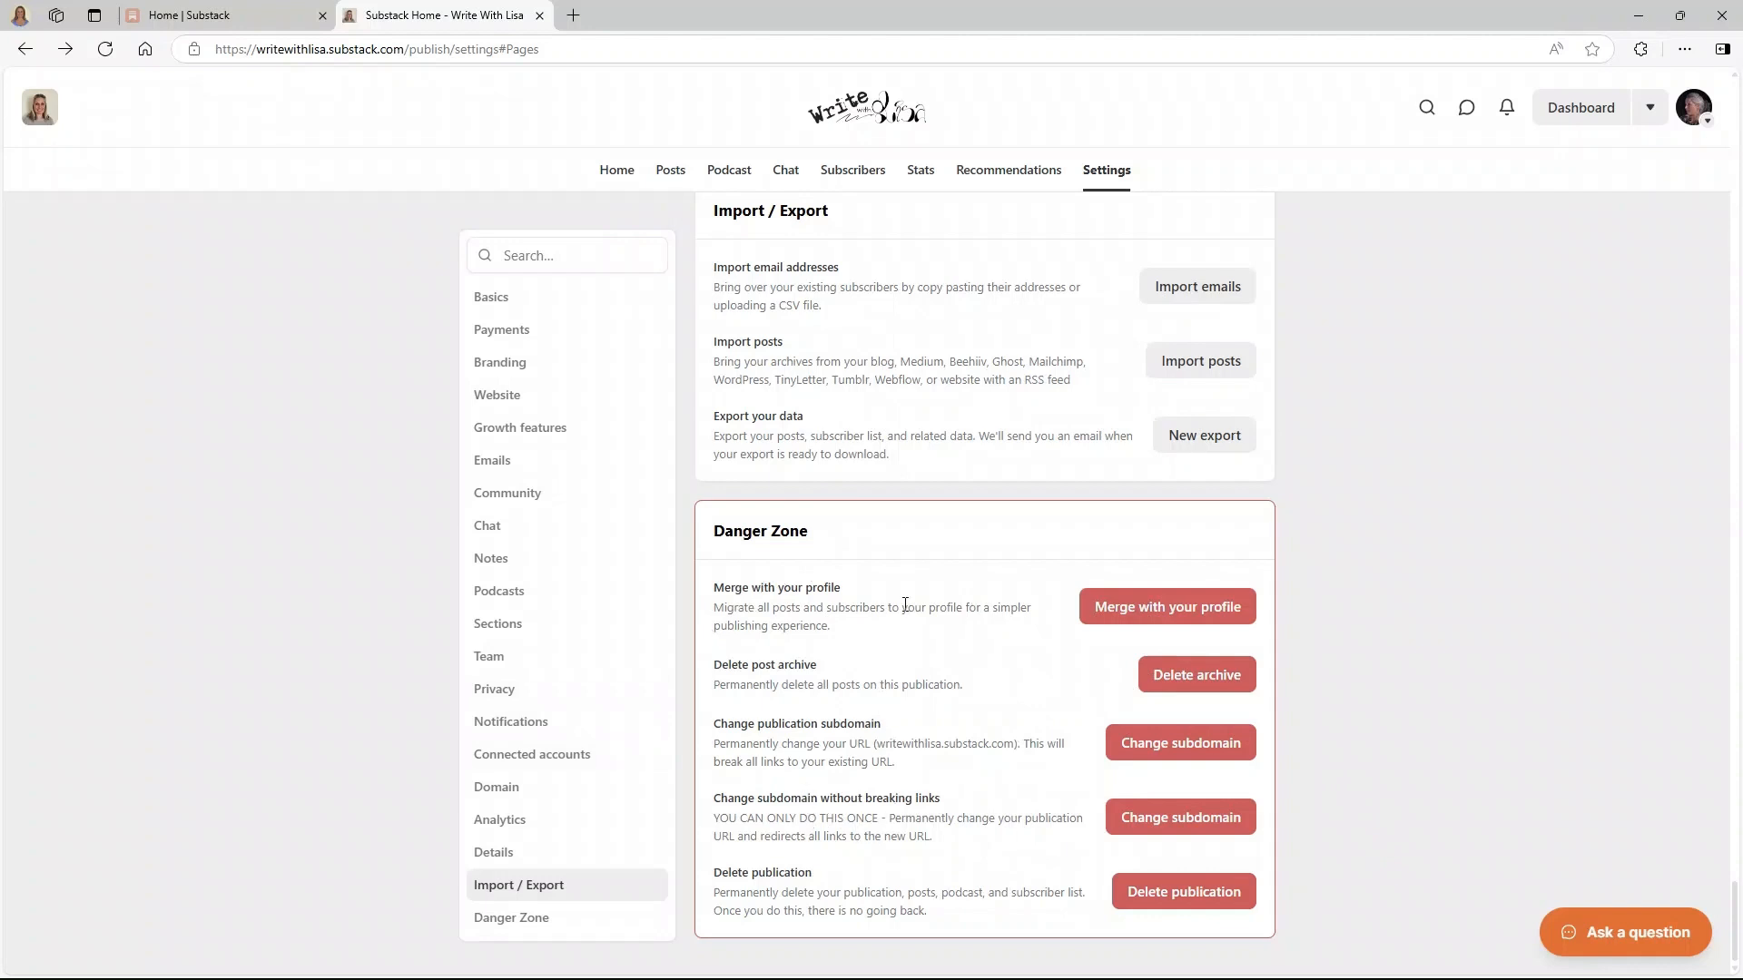
{"action": "scroll", "coordinate": [905, 605], "scroll_direction": "up", "scroll_amount": 20}
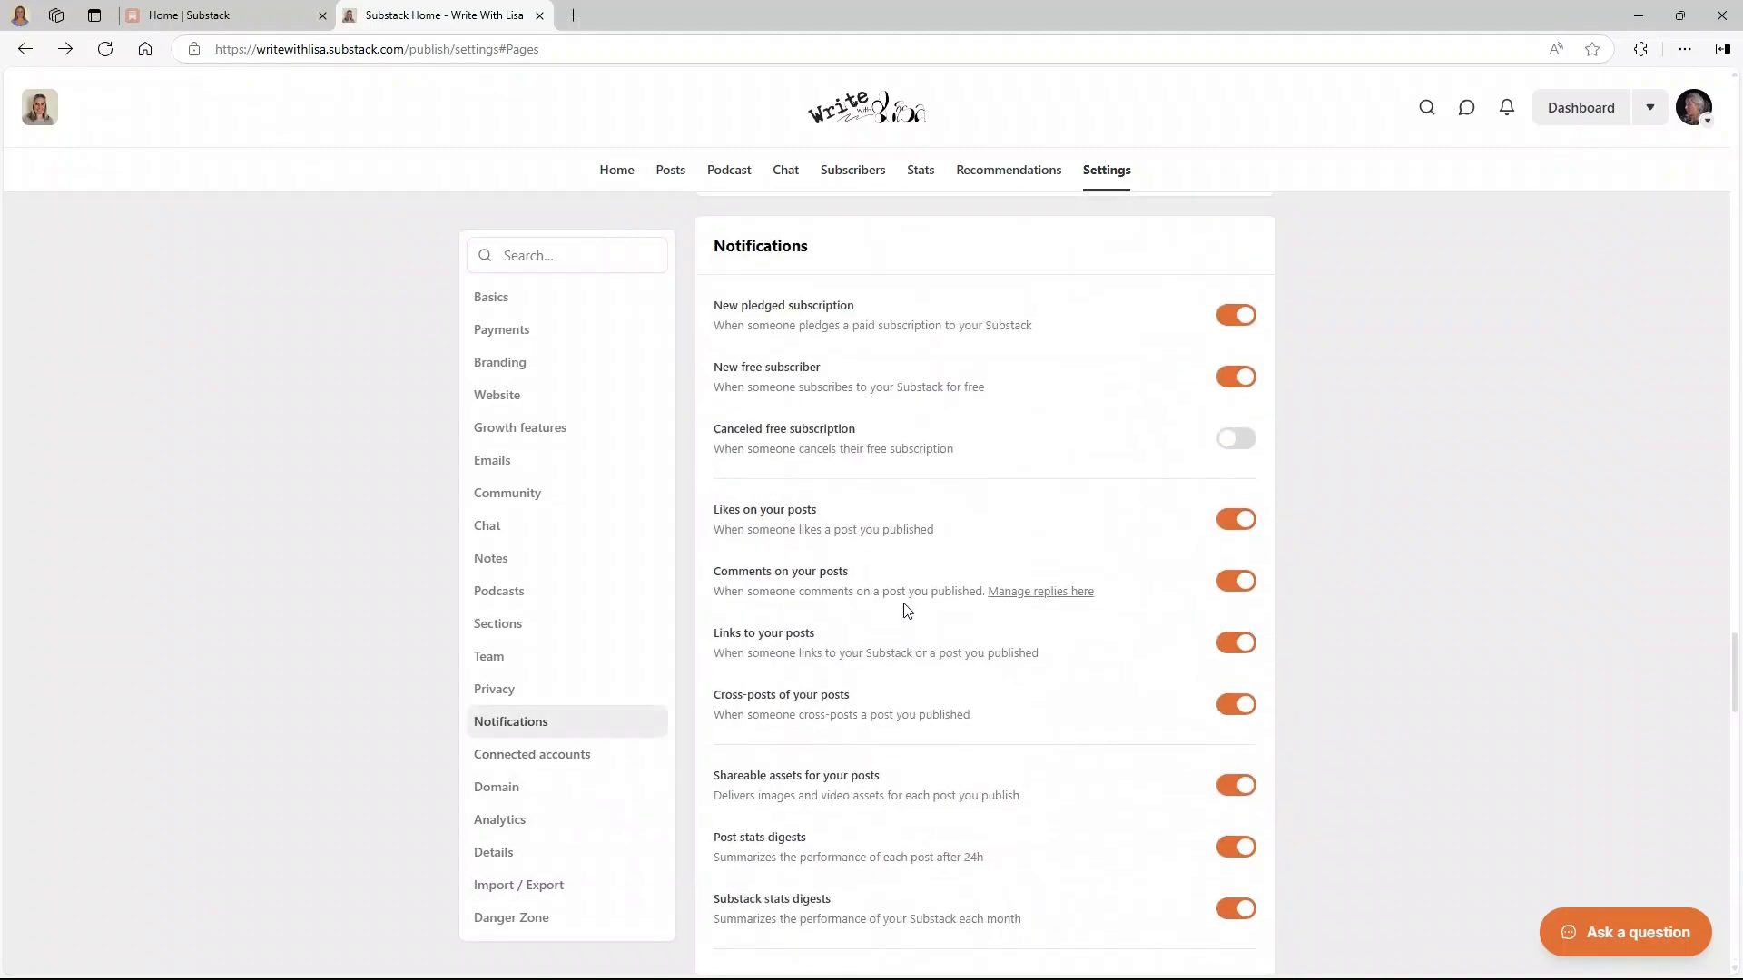
{"action": "scroll", "coordinate": [905, 609], "scroll_direction": "up", "scroll_amount": 20}
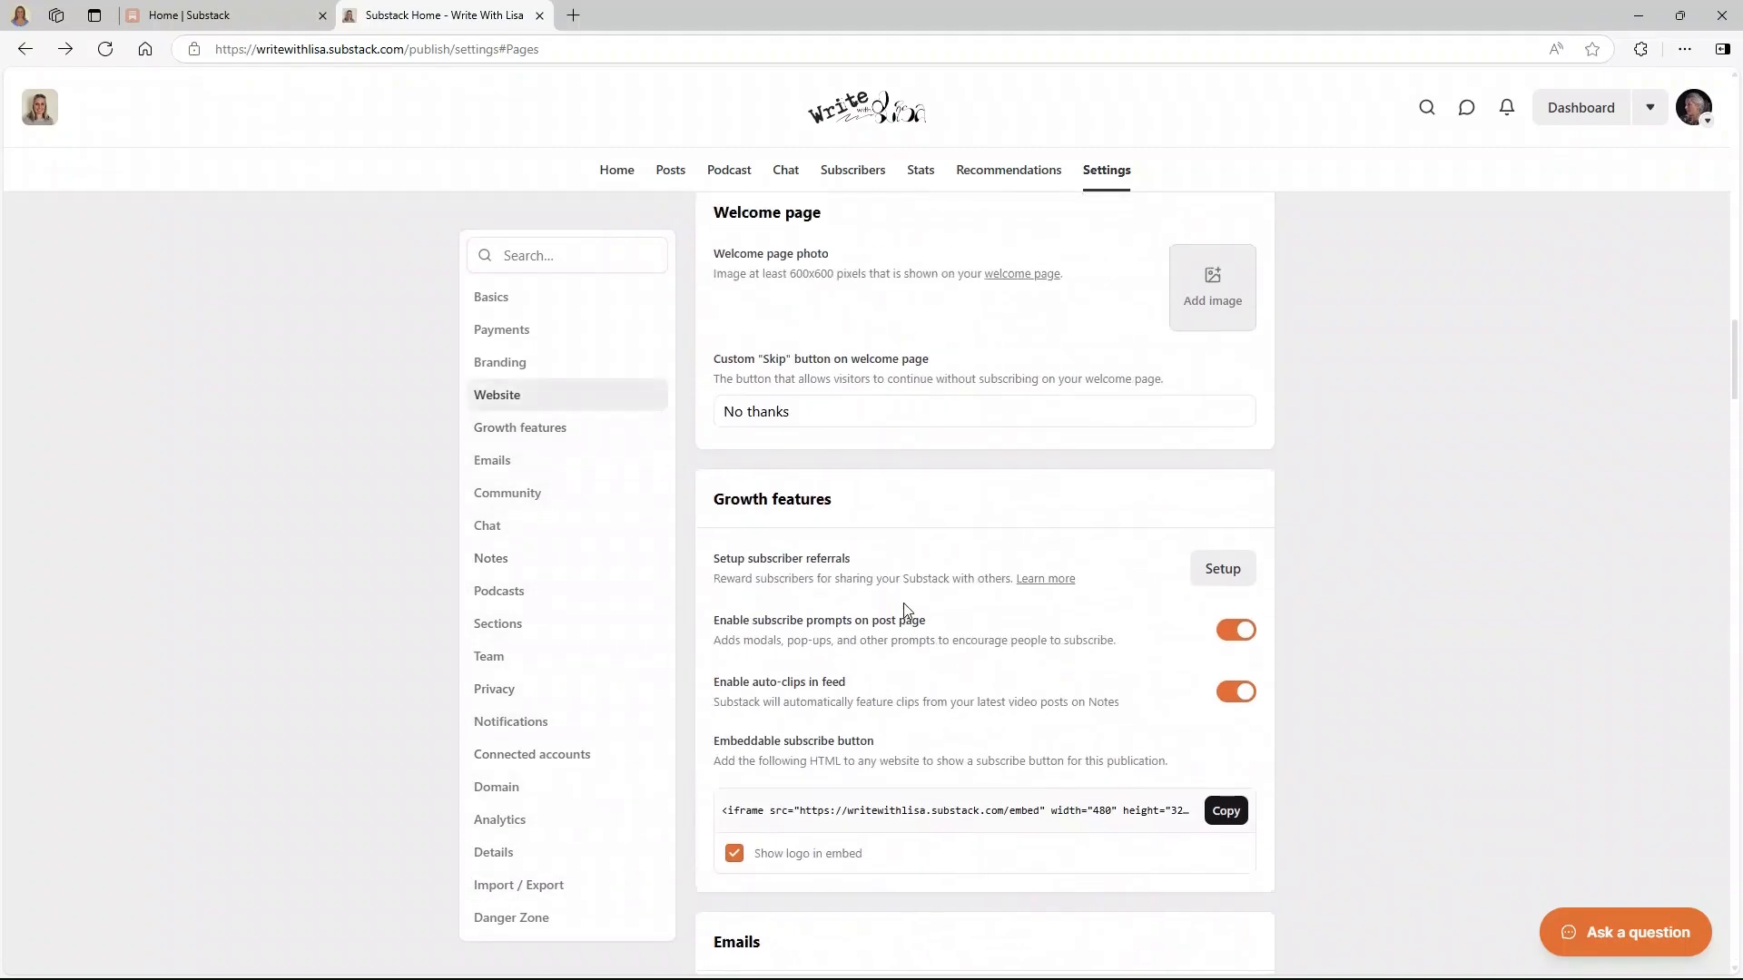
{"action": "scroll", "coordinate": [903, 611], "scroll_direction": "up", "scroll_amount": 15}
- Browse the public home page and its 'Coming soon' post, dismissing the Welcome to Substack message
{"action": "left_click", "coordinate": [877, 127]}
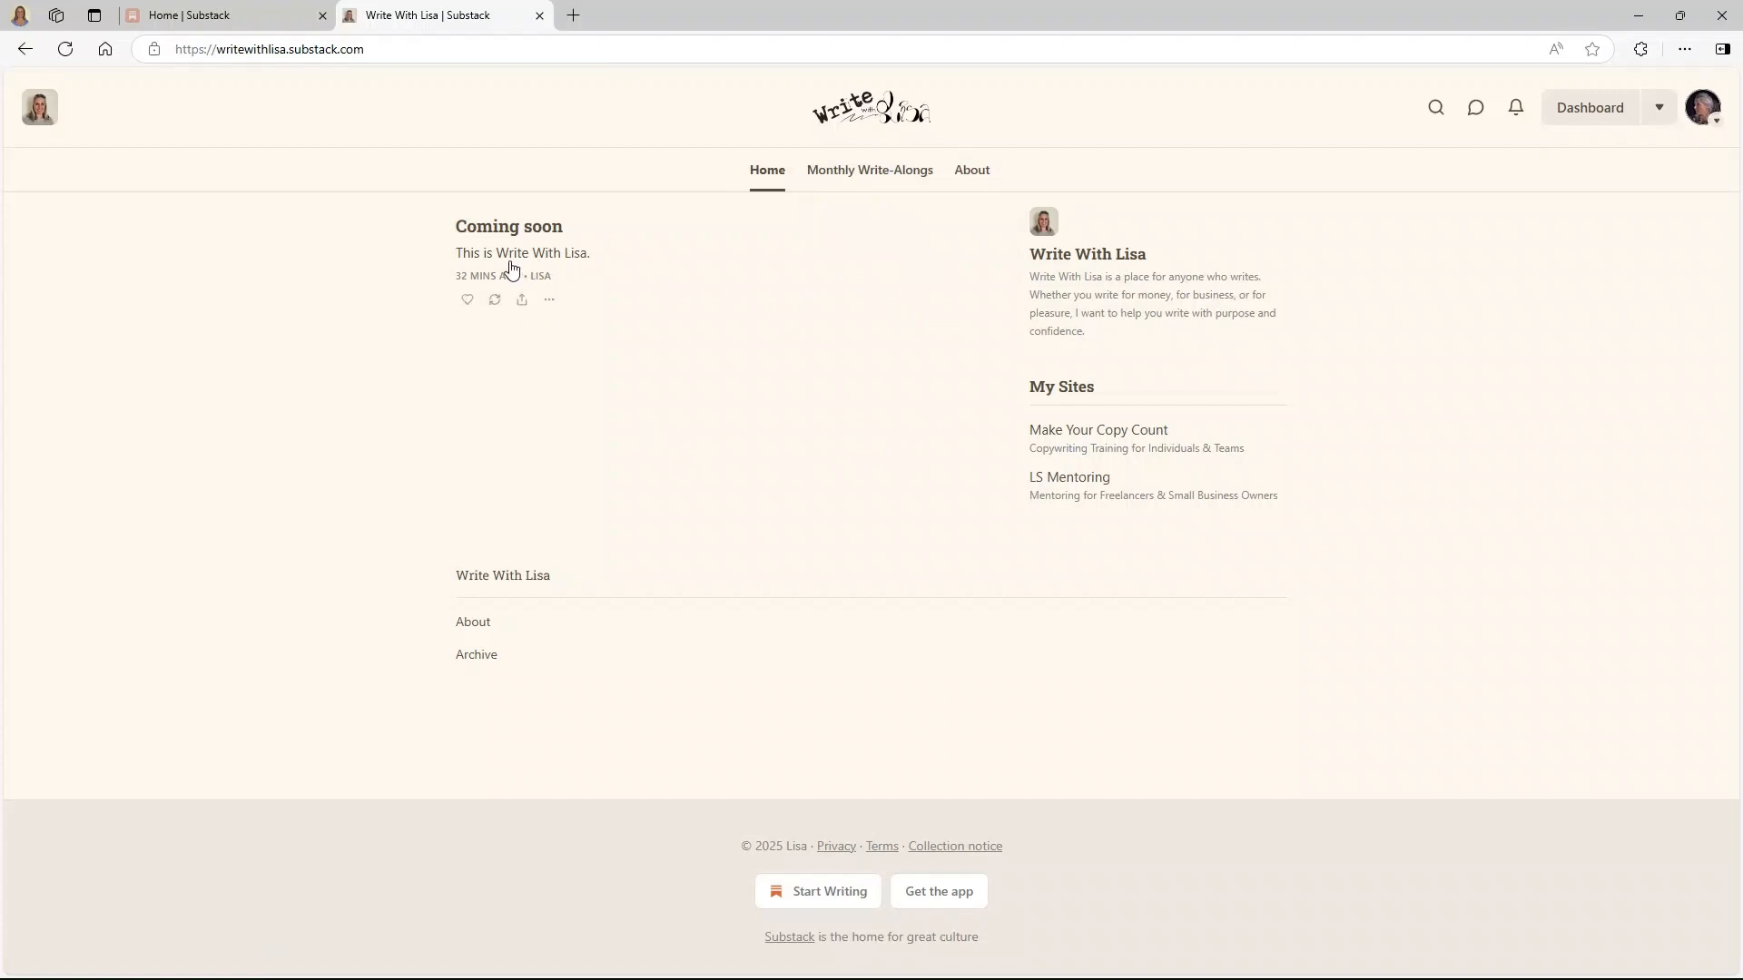
{"action": "left_click", "coordinate": [511, 231]}
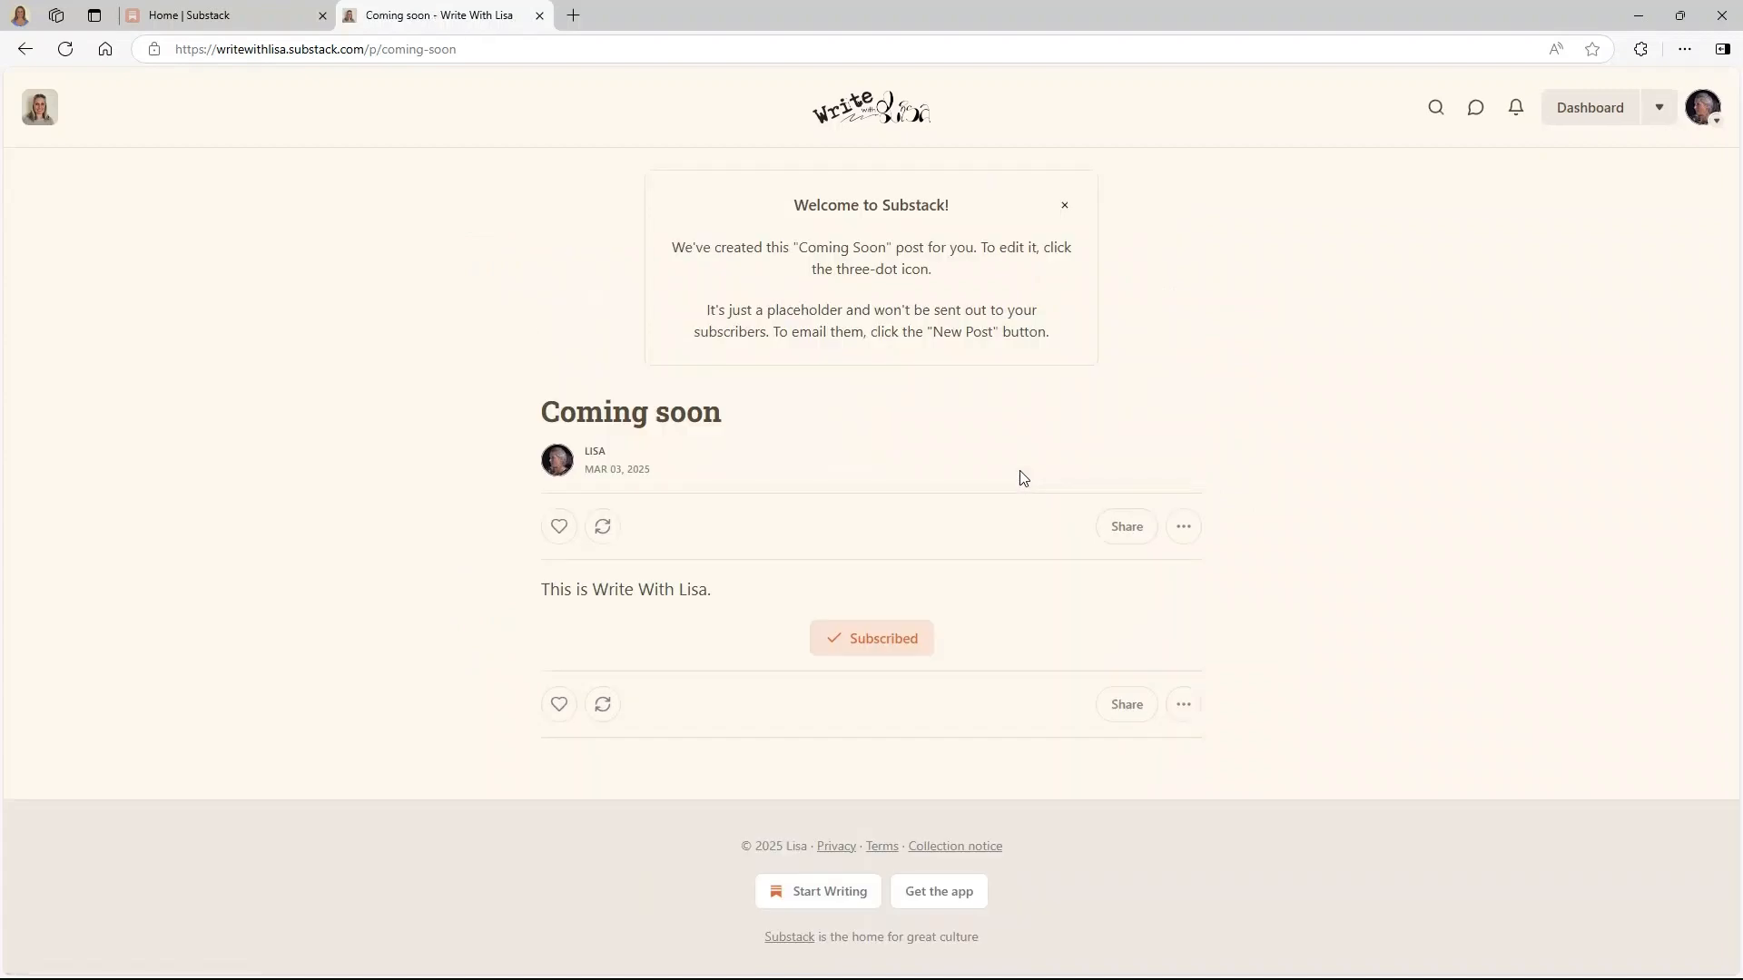
{"action": "left_click", "coordinate": [1066, 211]}
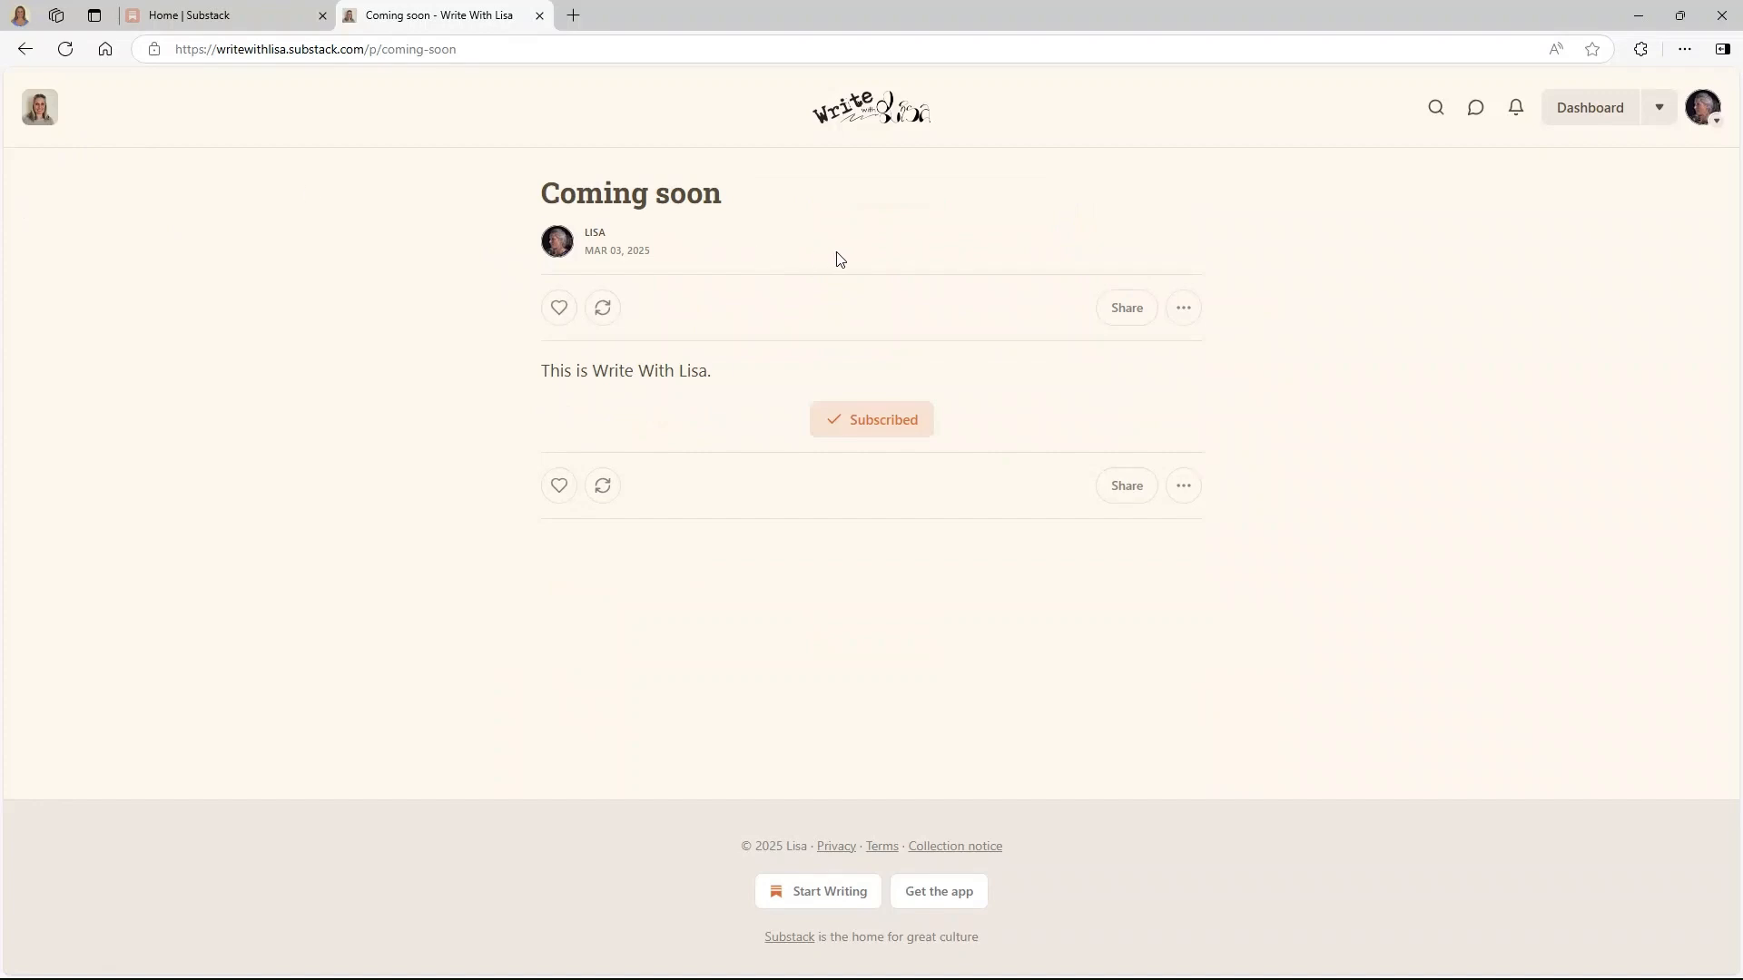
{"action": "left_click", "coordinate": [873, 117]}
- From the dashboard's New post menu, start a blank text post
{"action": "left_click", "coordinate": [1584, 107]}
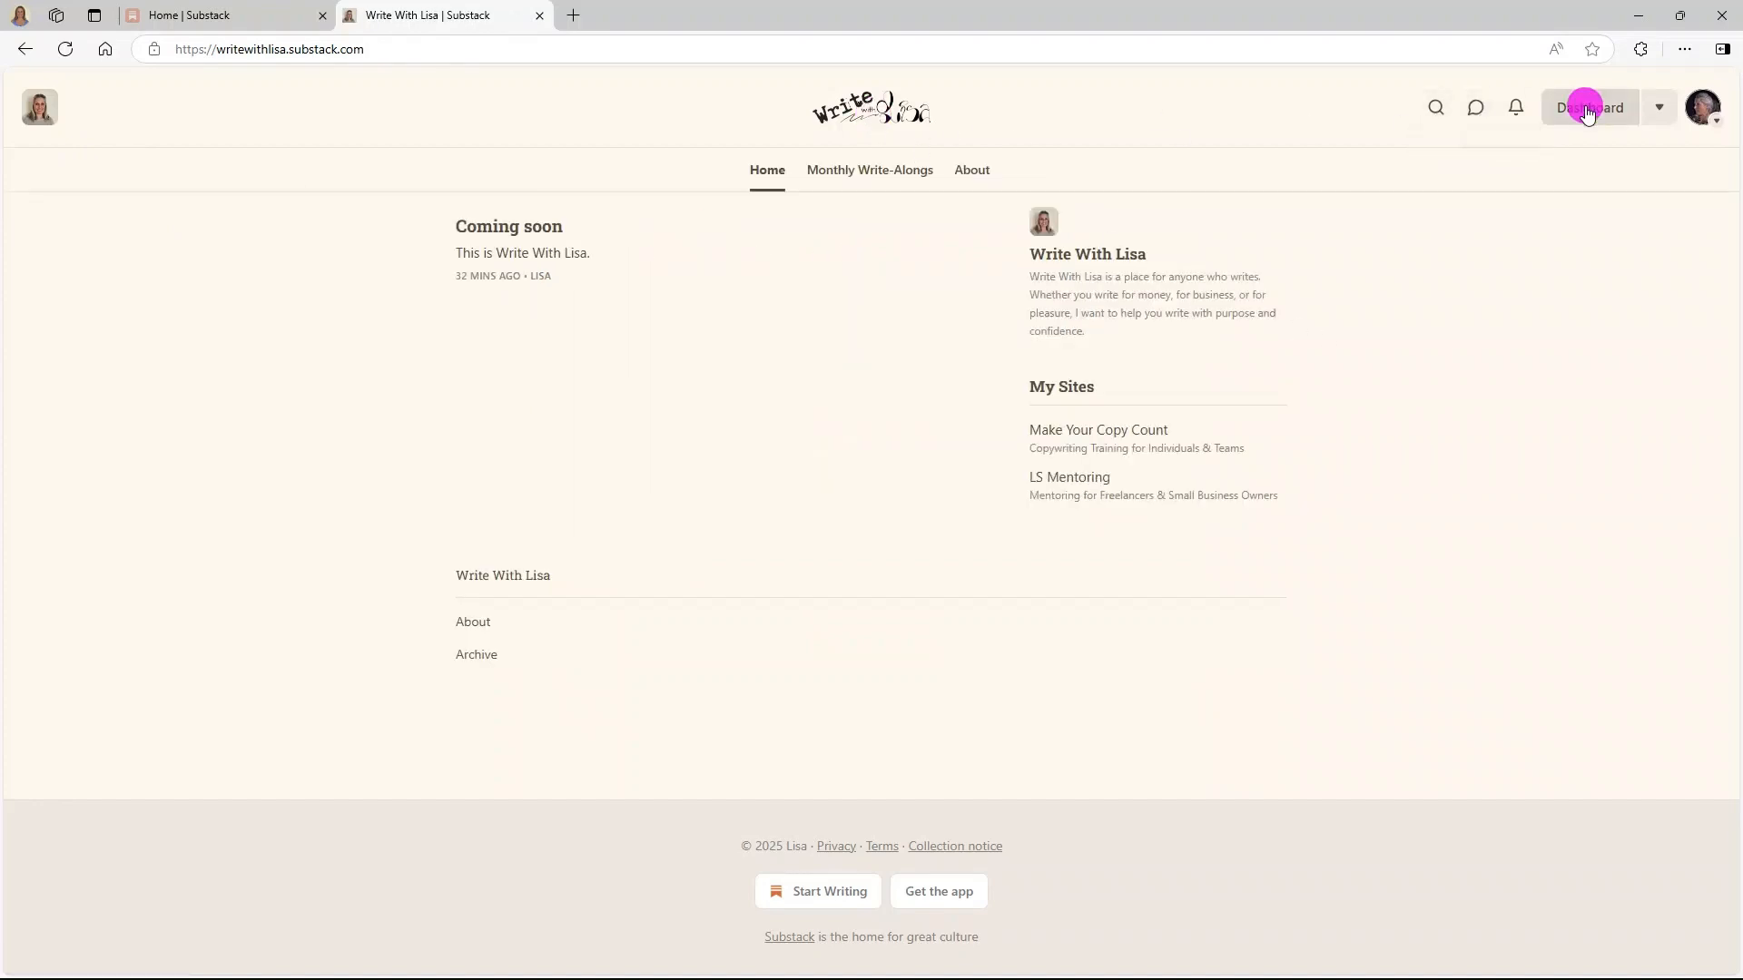
{"action": "left_click", "coordinate": [1194, 258]}
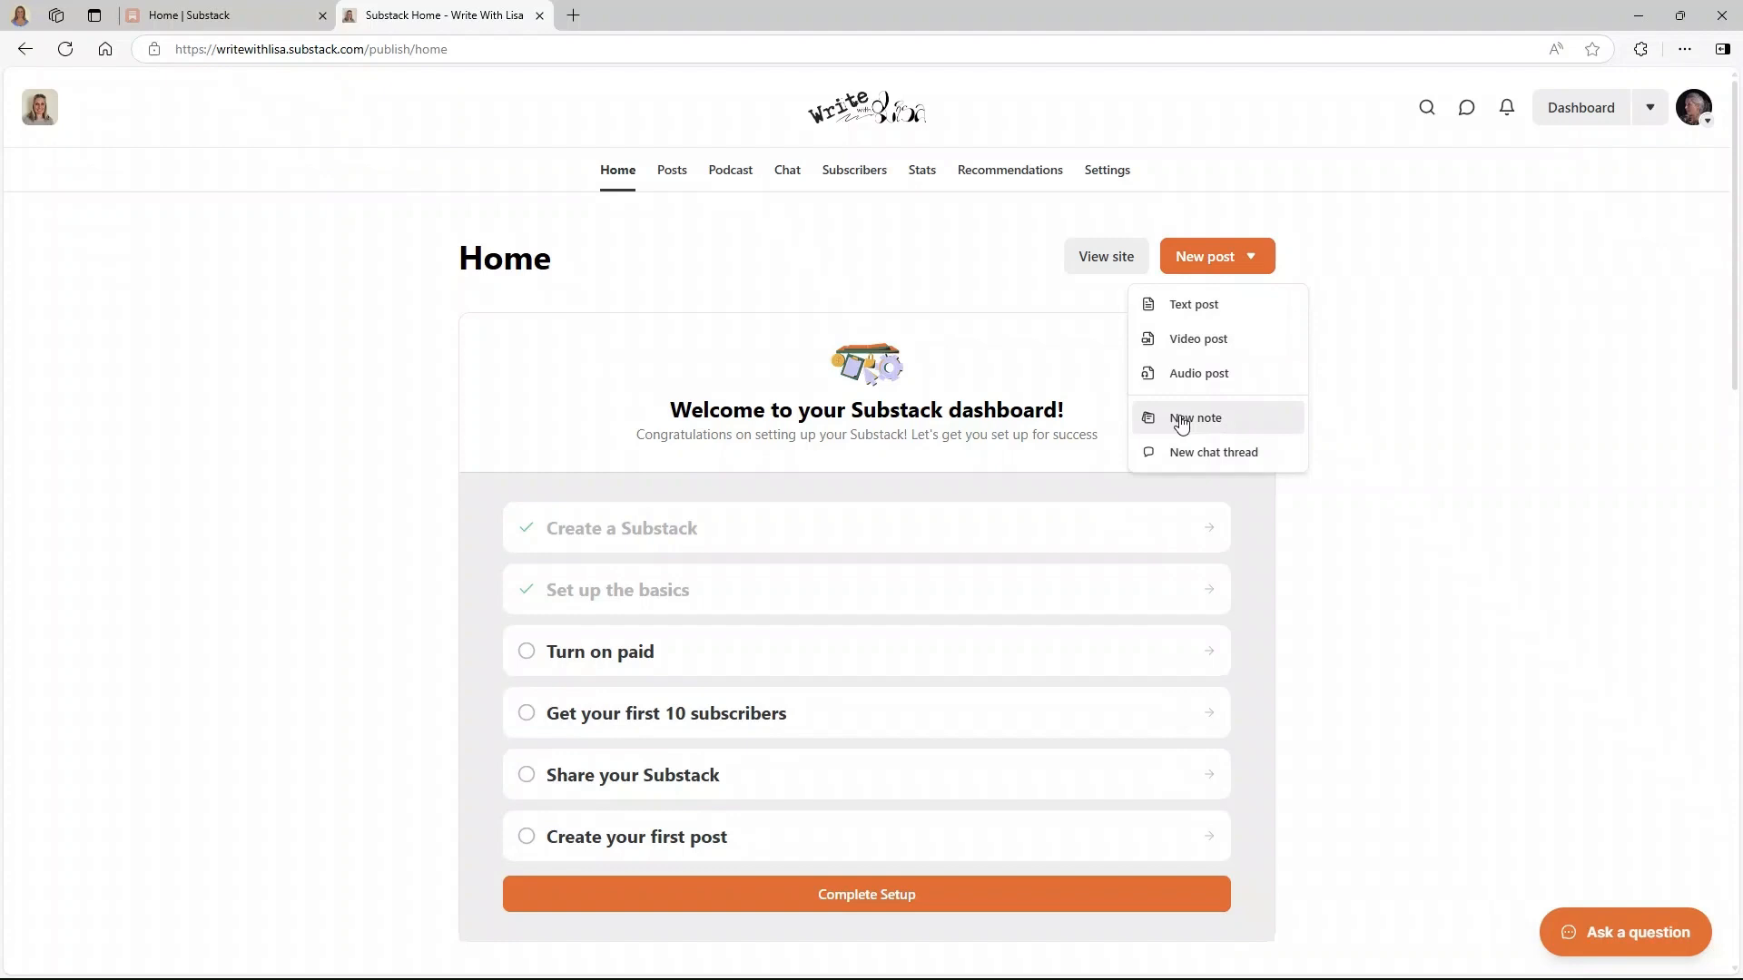
{"action": "left_click", "coordinate": [1186, 315]}
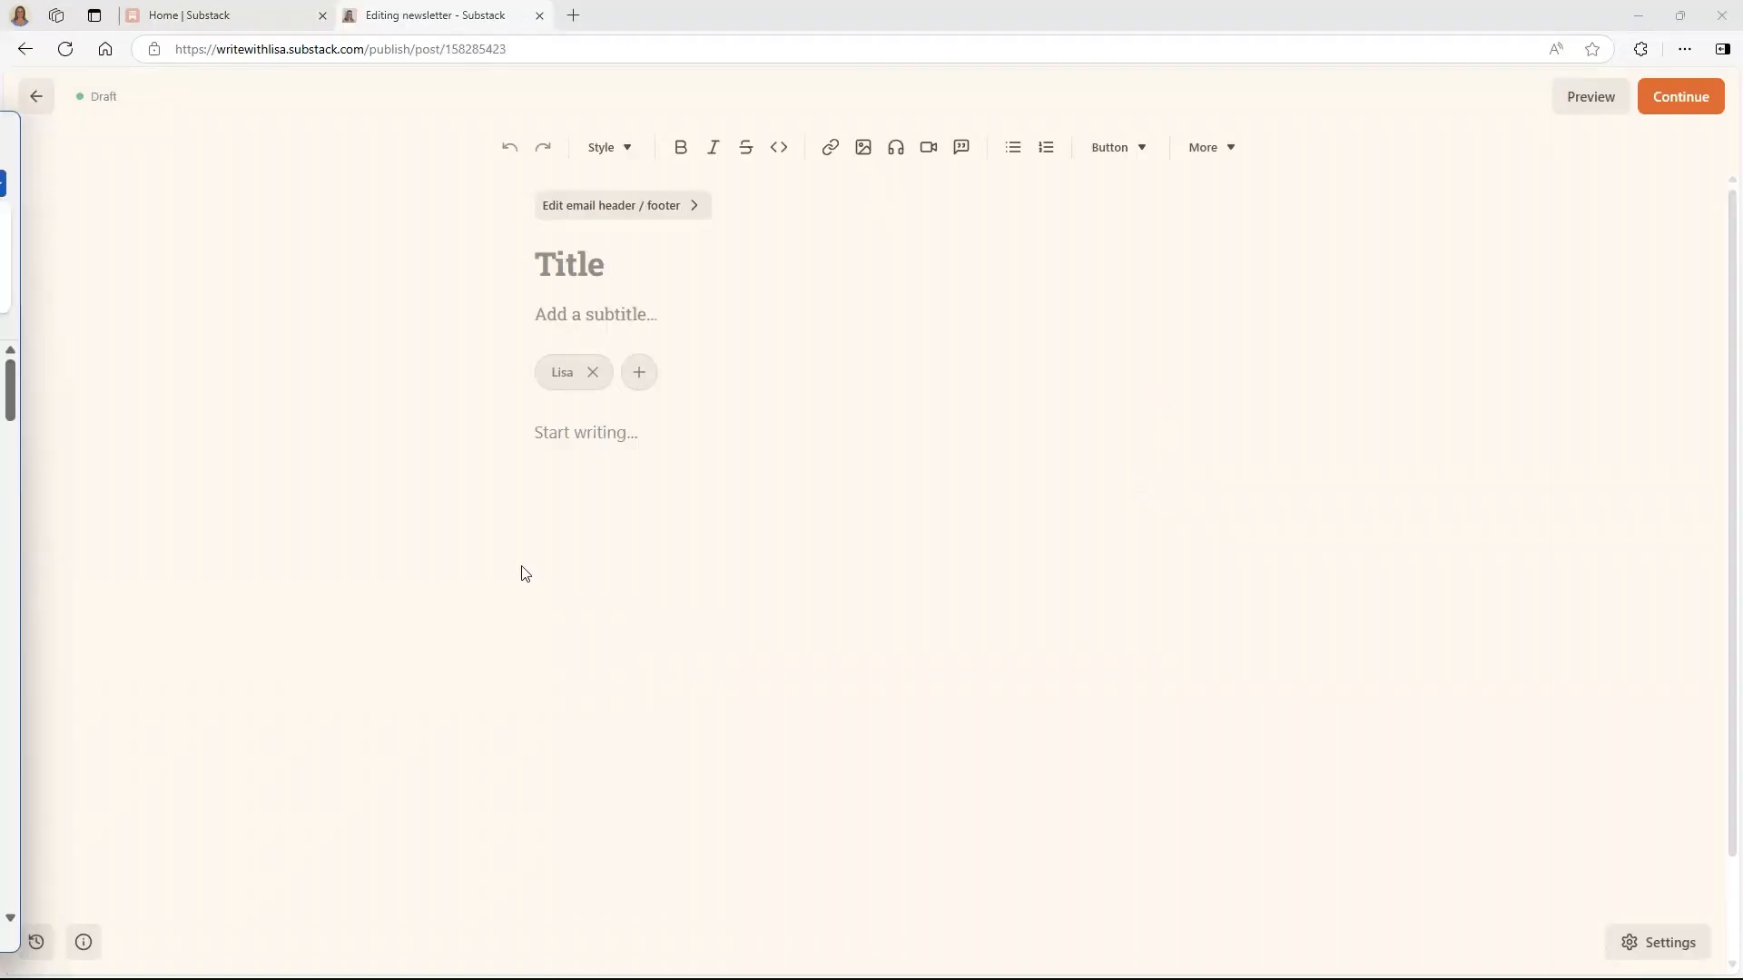
- Paste the writer's-block article title into the title field and the full article into the body
{"action": "right_click", "coordinate": [574, 261]}
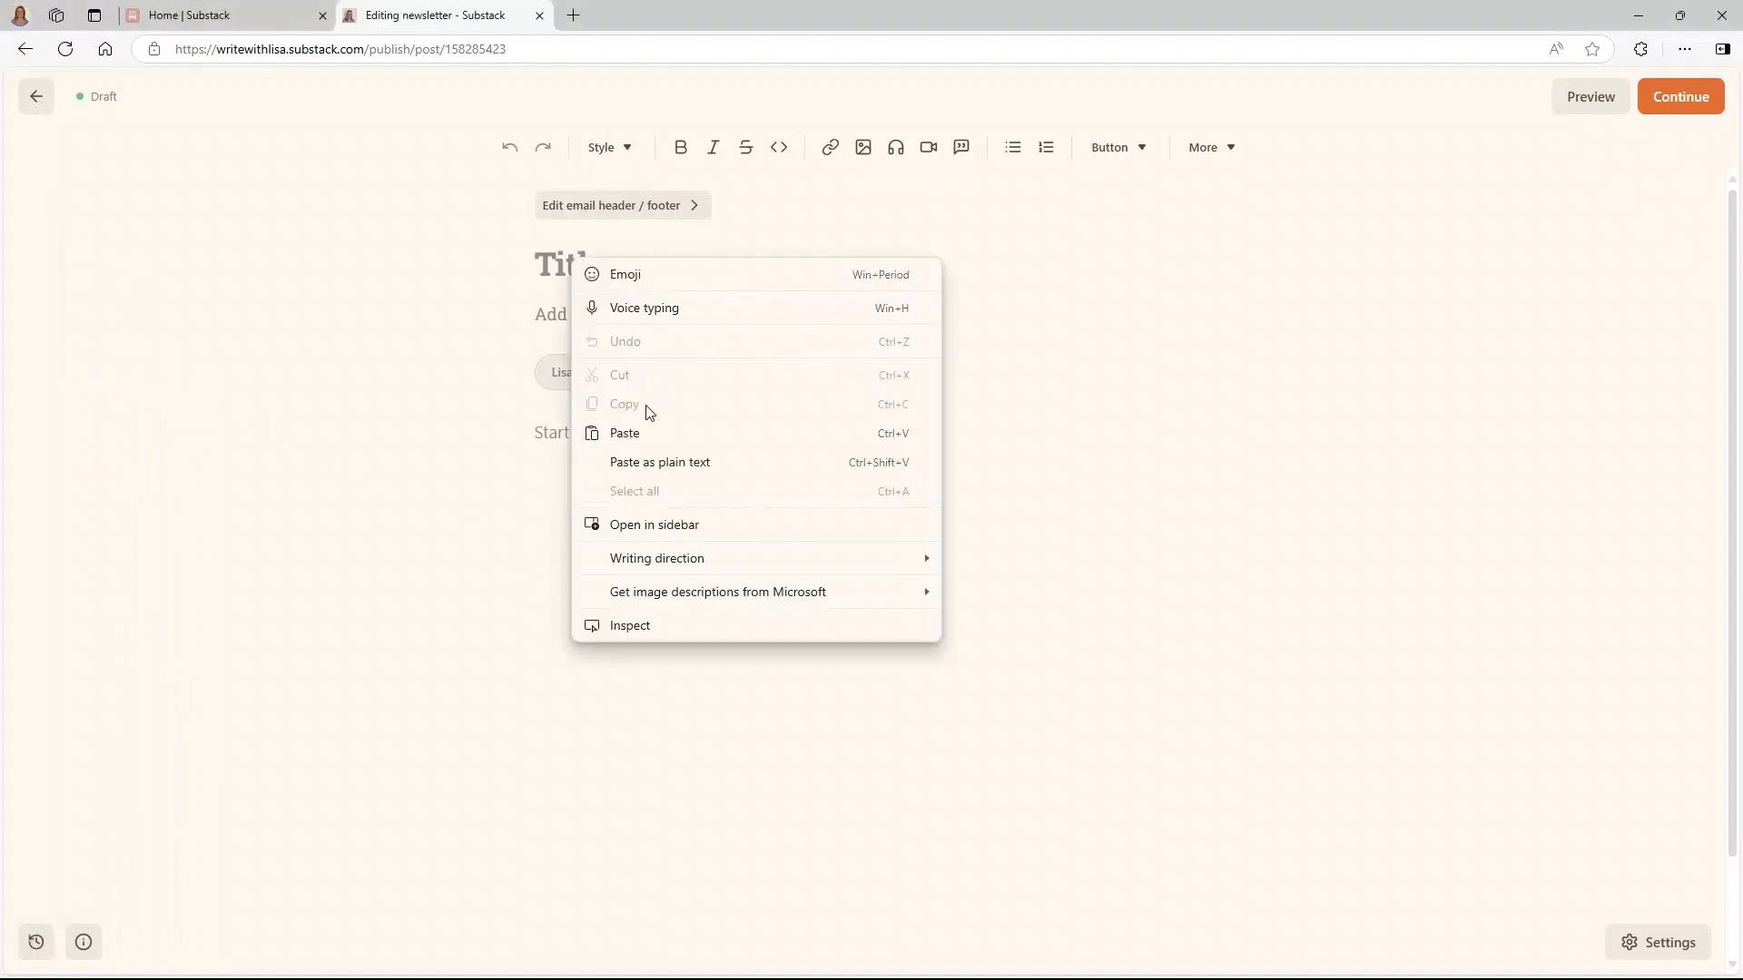
{"action": "left_click", "coordinate": [639, 436]}
{"action": "key", "text": "alt+Tab"}
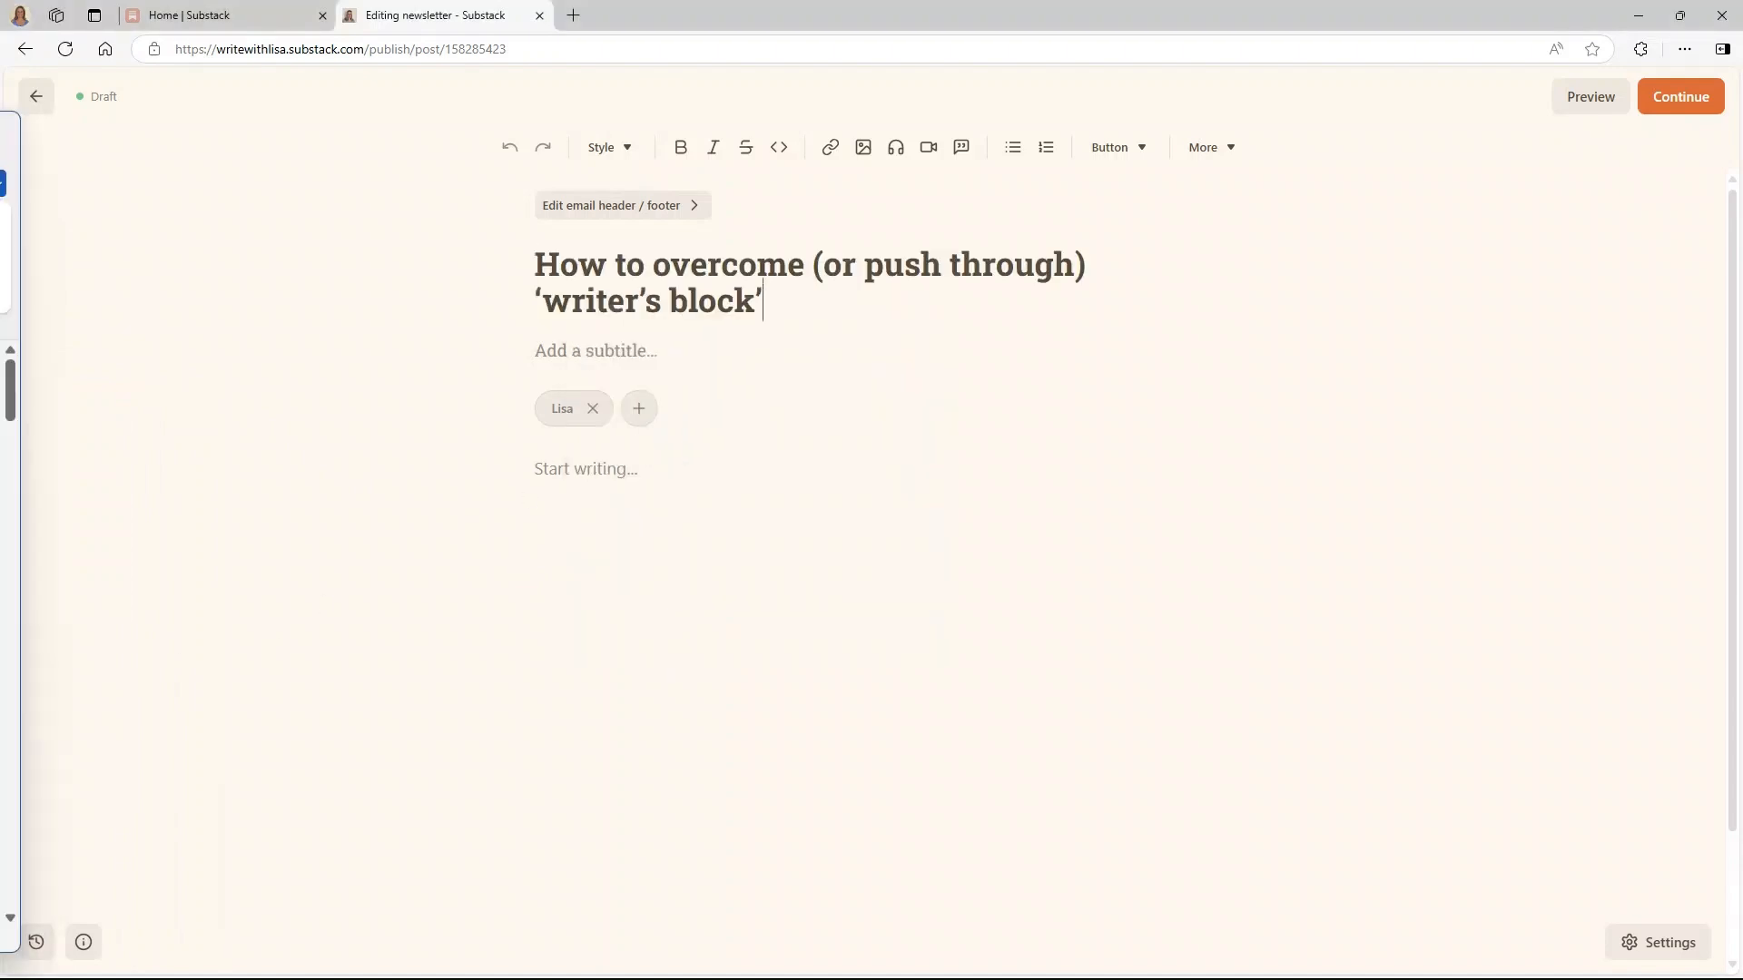
{"action": "scroll", "coordinate": [10, 636], "scroll_direction": "down", "scroll_amount": 20}
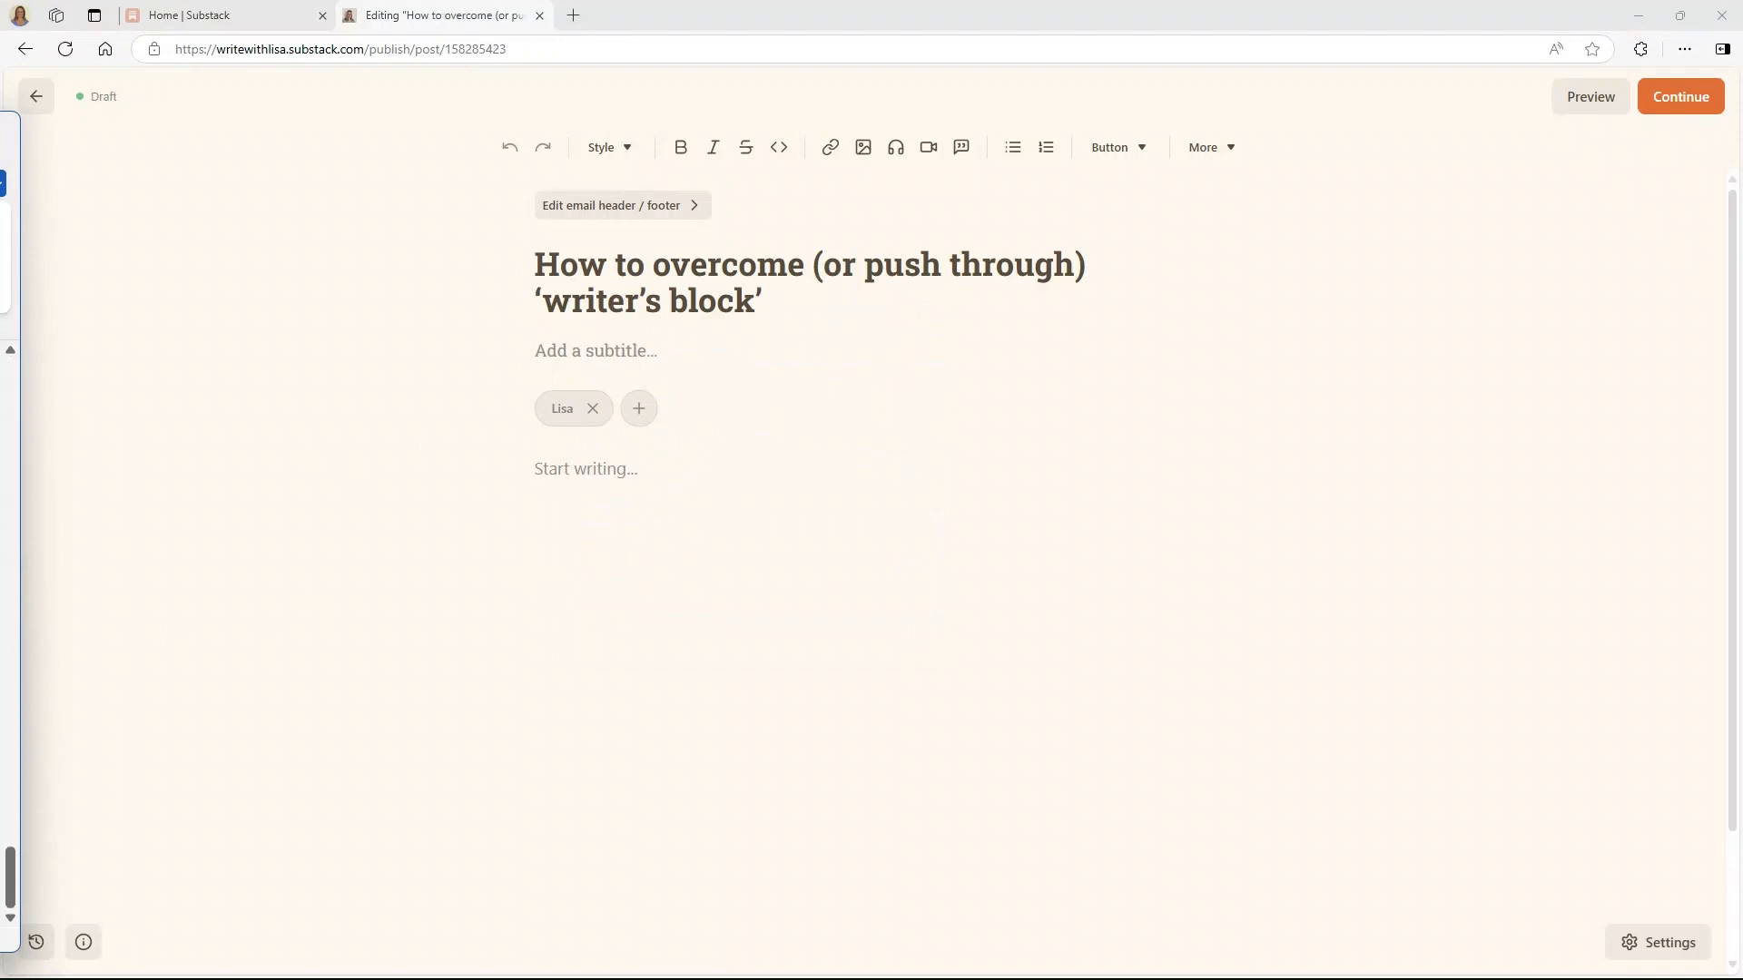
{"action": "right_click", "coordinate": [584, 468]}
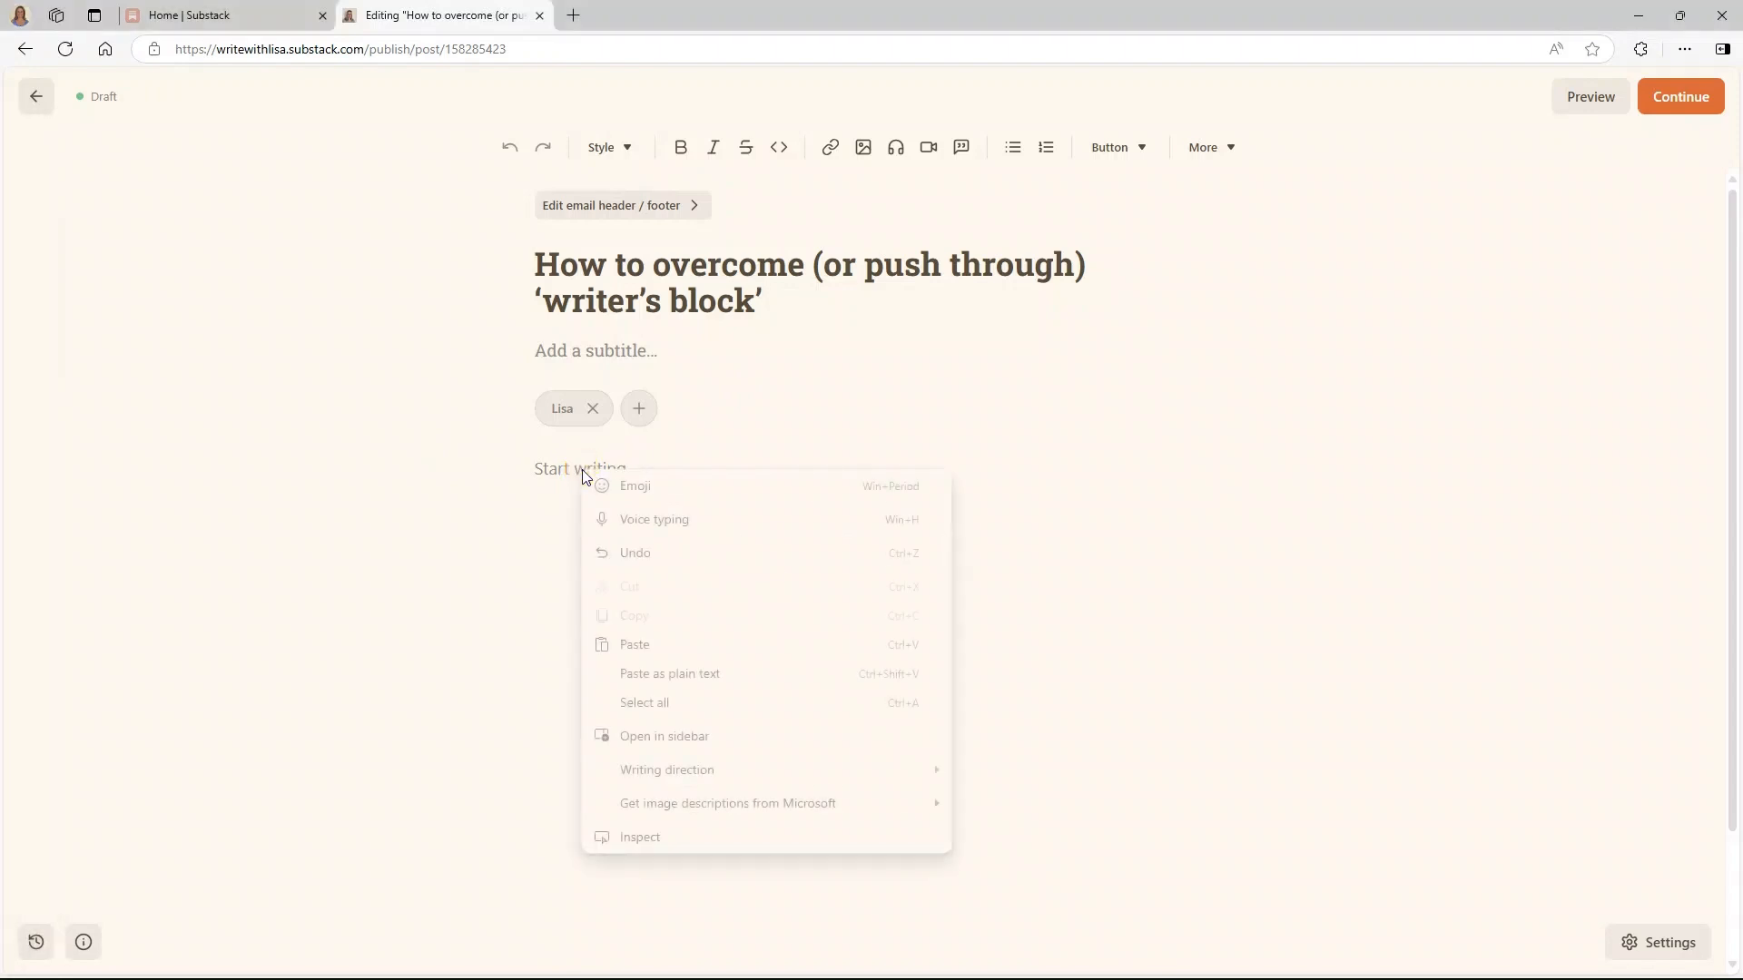
{"action": "left_click", "coordinate": [634, 644]}
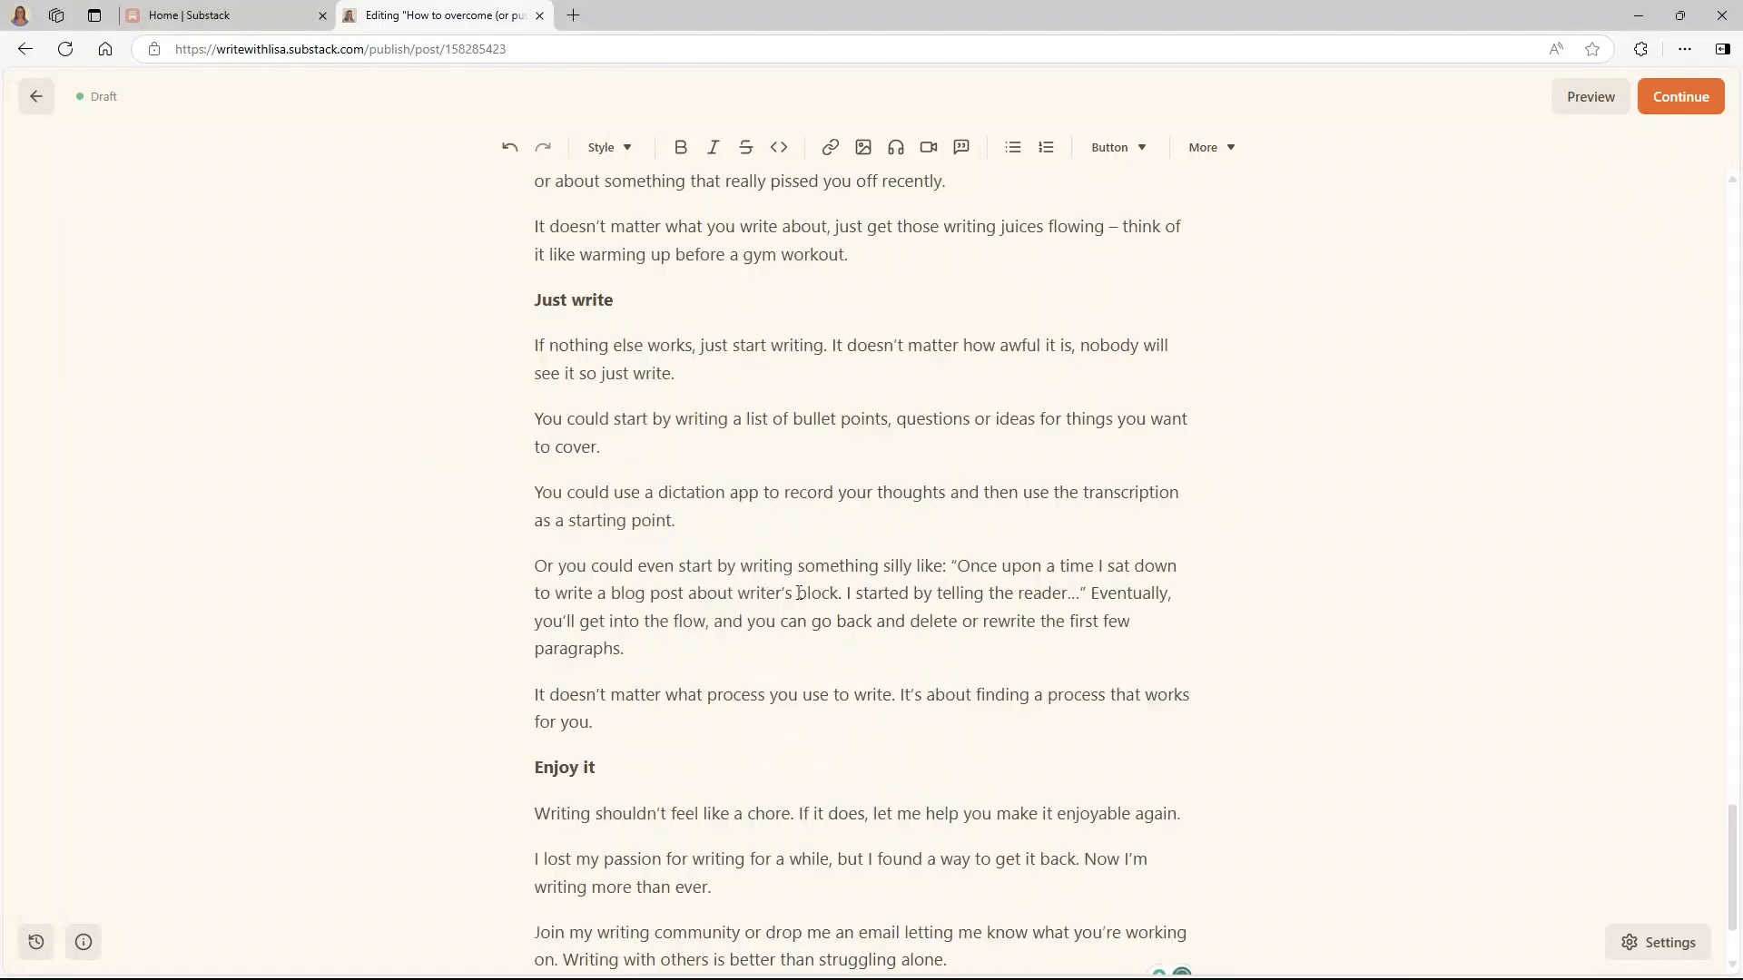
- Paste 'How to translate your thoughts to words on a page' as subtitle and add a final empty paragraph
{"action": "scroll", "coordinate": [798, 595], "scroll_direction": "up", "scroll_amount": 15}
{"action": "left_click_drag", "start_coordinate": [1732, 586], "coordinate": [1734, 186]}
{"action": "left_click", "coordinate": [567, 340]}
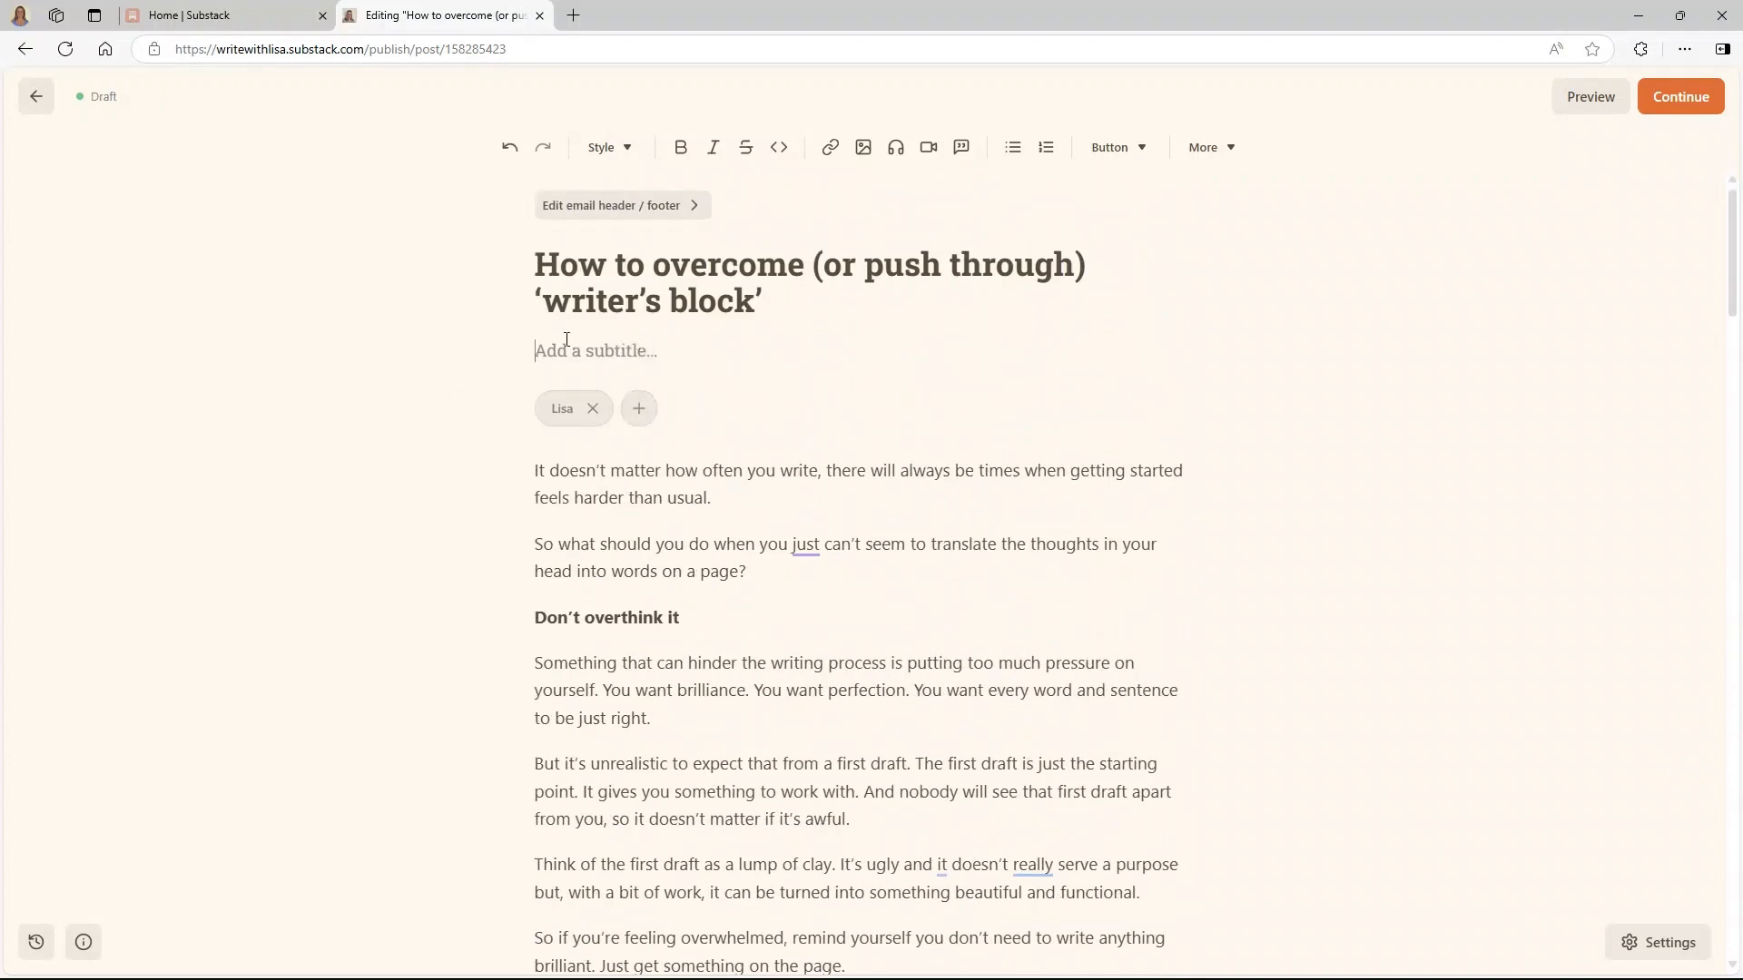
{"action": "type", "text": "How to translate your thoughts to words on a page"}
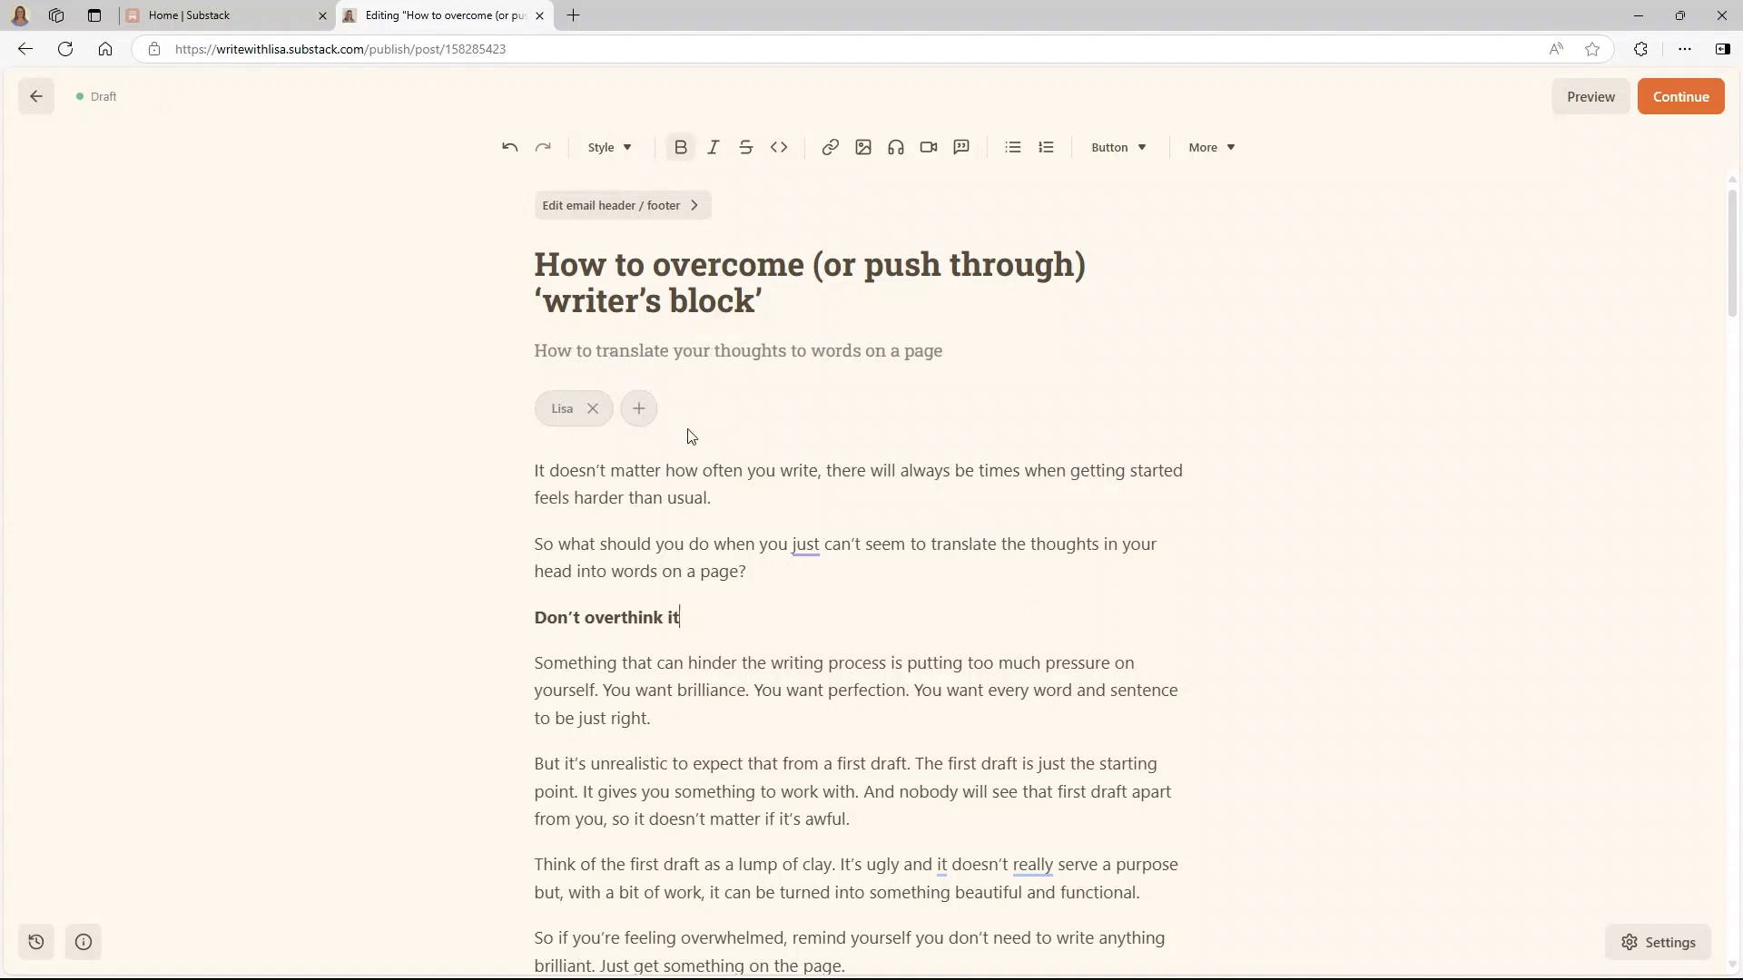
{"action": "scroll", "coordinate": [805, 504], "scroll_direction": "down", "scroll_amount": 20}
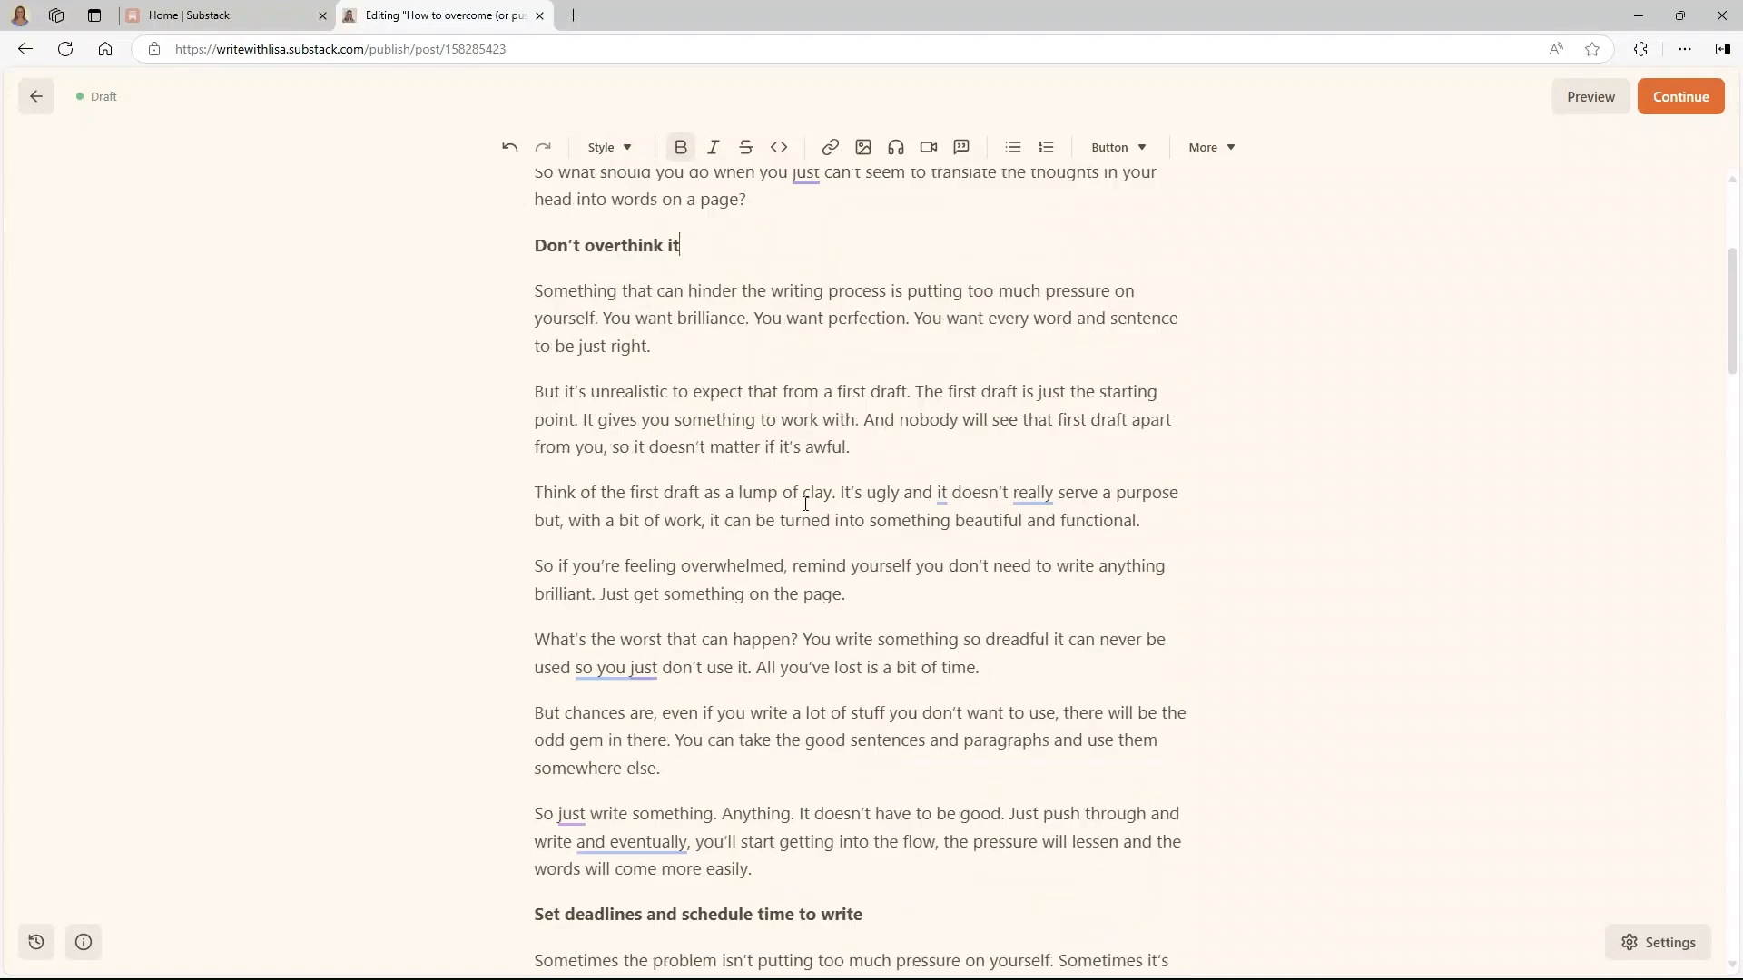
{"action": "scroll", "coordinate": [805, 504], "scroll_direction": "down", "scroll_amount": 10}
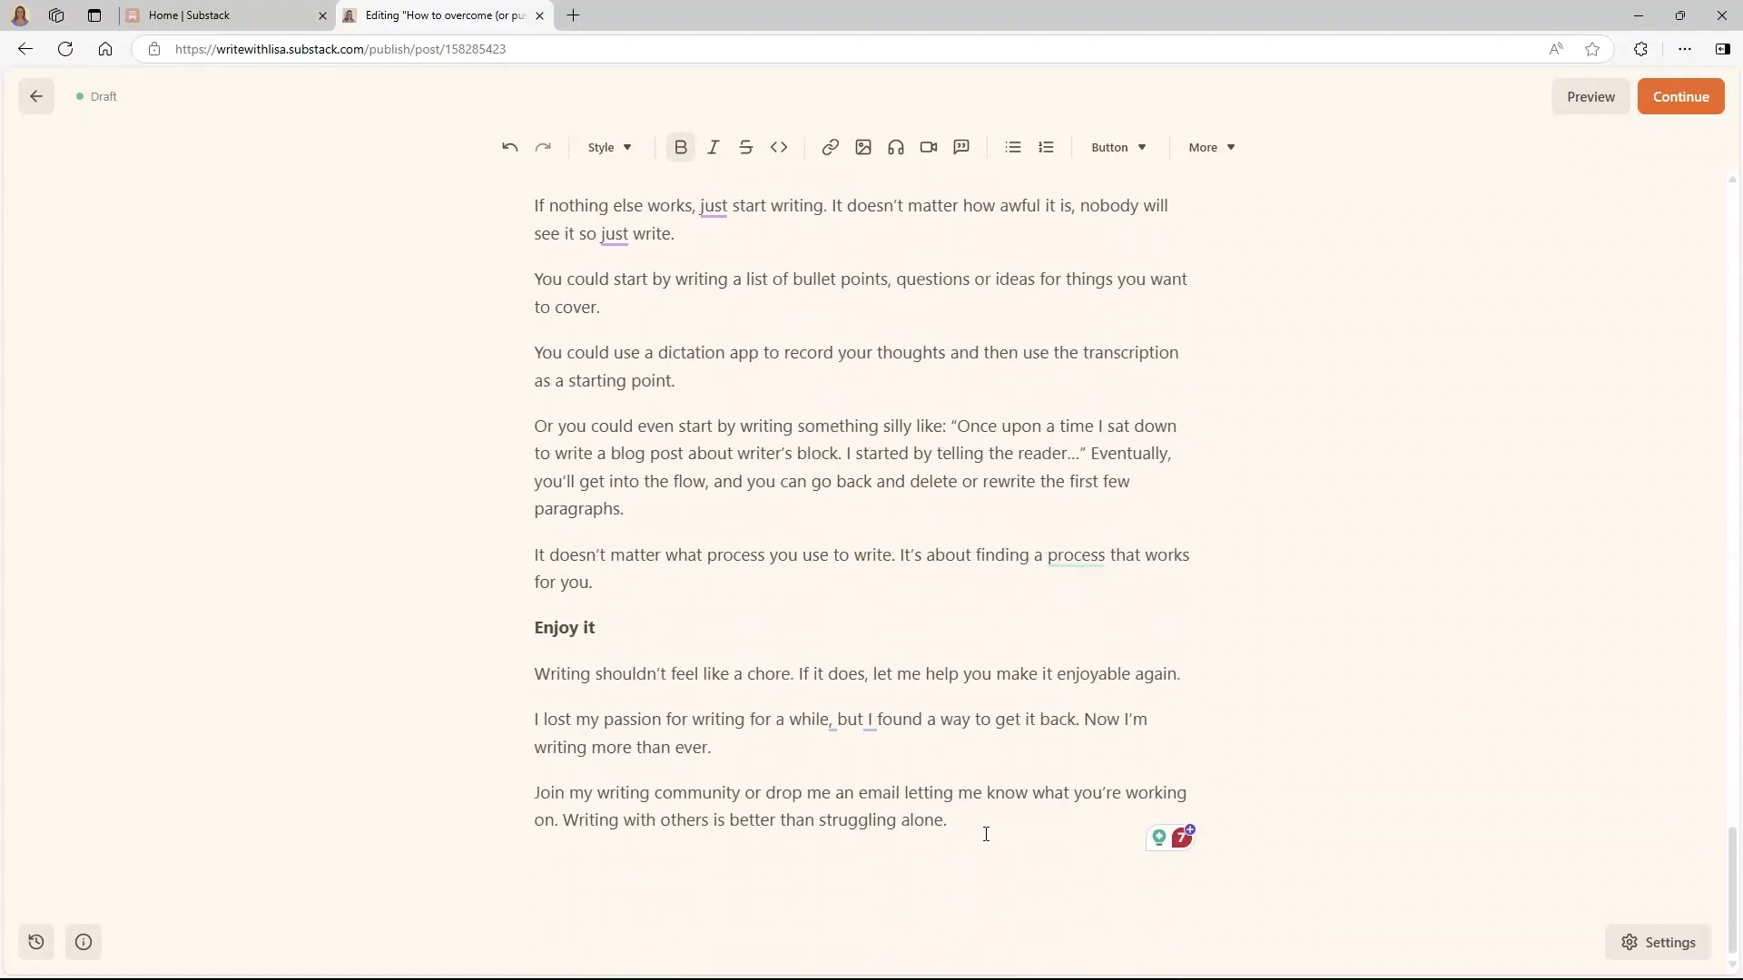
{"action": "left_click", "coordinate": [985, 833]}
{"action": "key", "text": "Return"}
{"action": "scroll", "coordinate": [1147, 332], "scroll_direction": "up", "scroll_amount": 1}
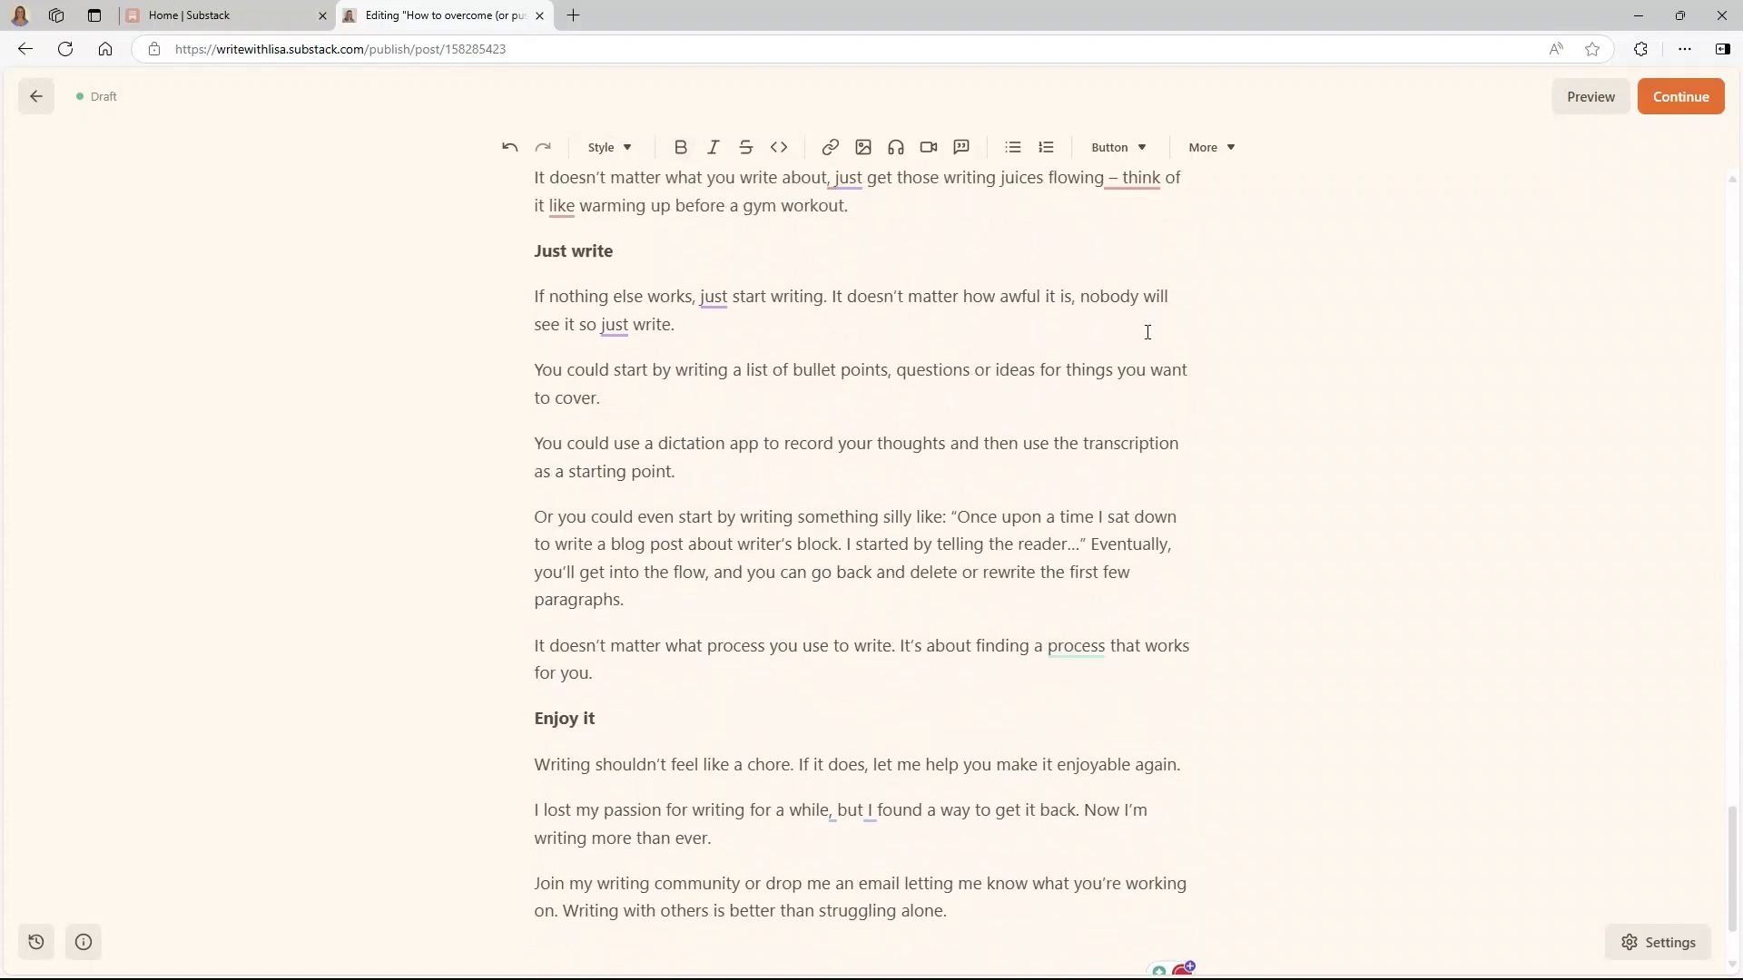
{"action": "left_click", "coordinate": [1136, 152]}
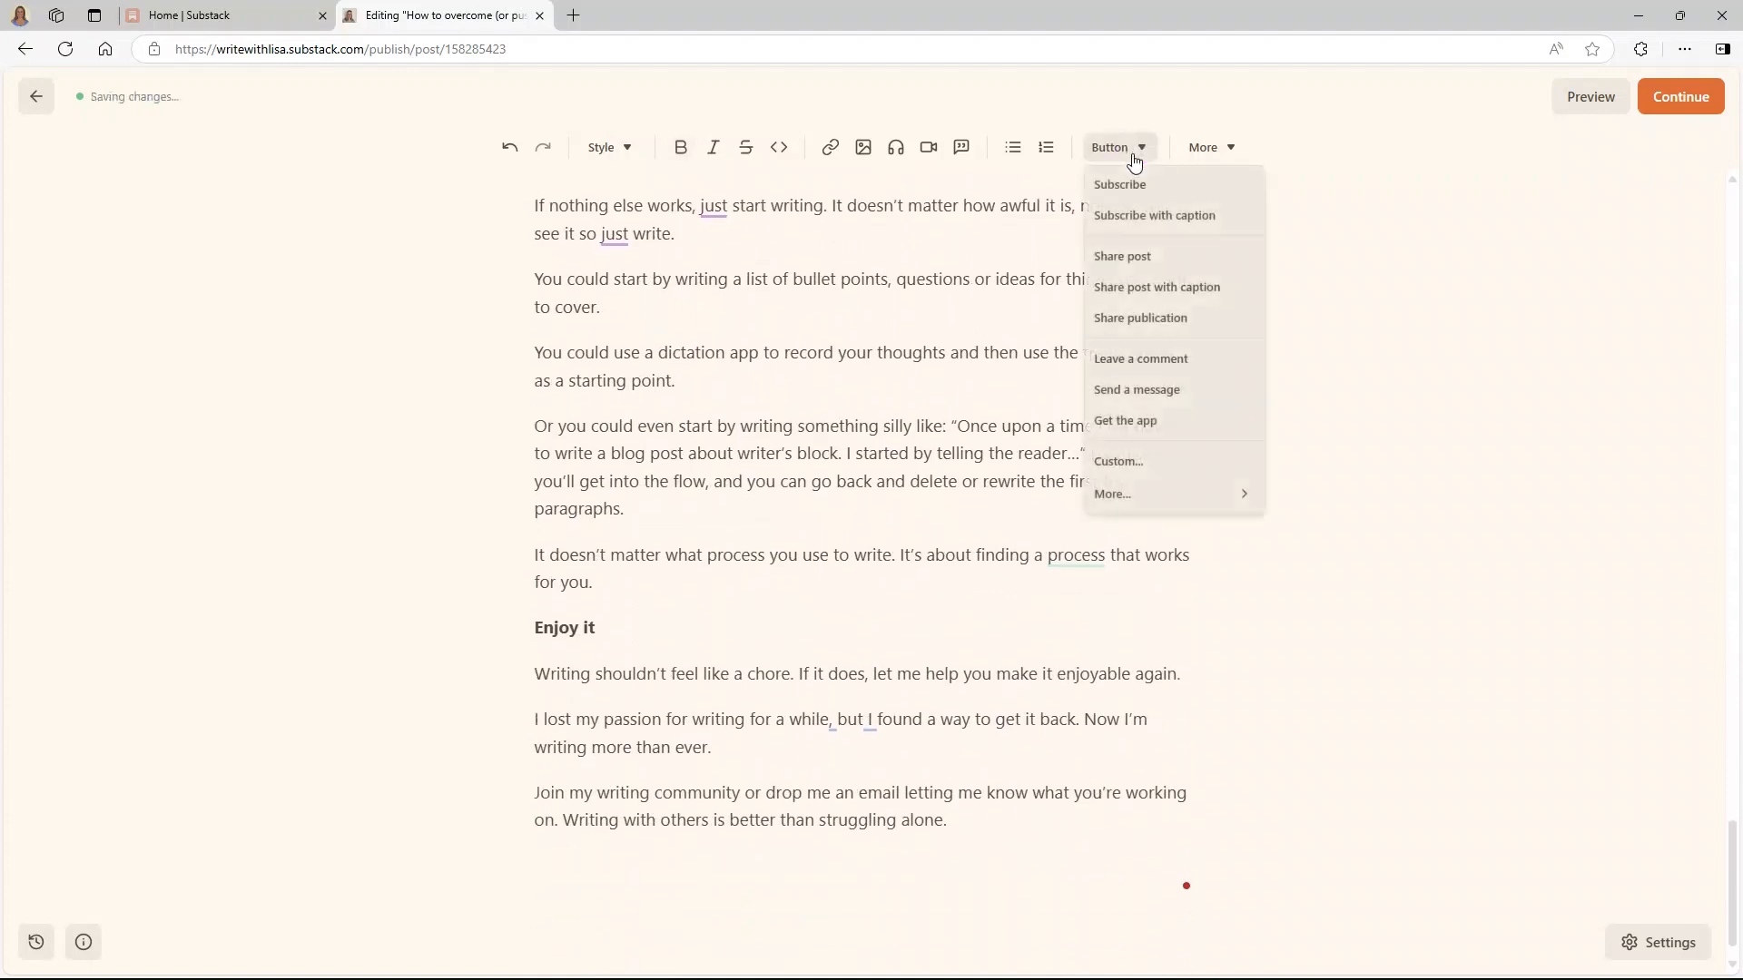
- End the post with a Write With Lisa subscribe box and thank-you caption, then continue to publishing
{"action": "left_click", "coordinate": [1134, 224]}
{"action": "left_click_drag", "start_coordinate": [703, 771], "coordinate": [885, 828]}
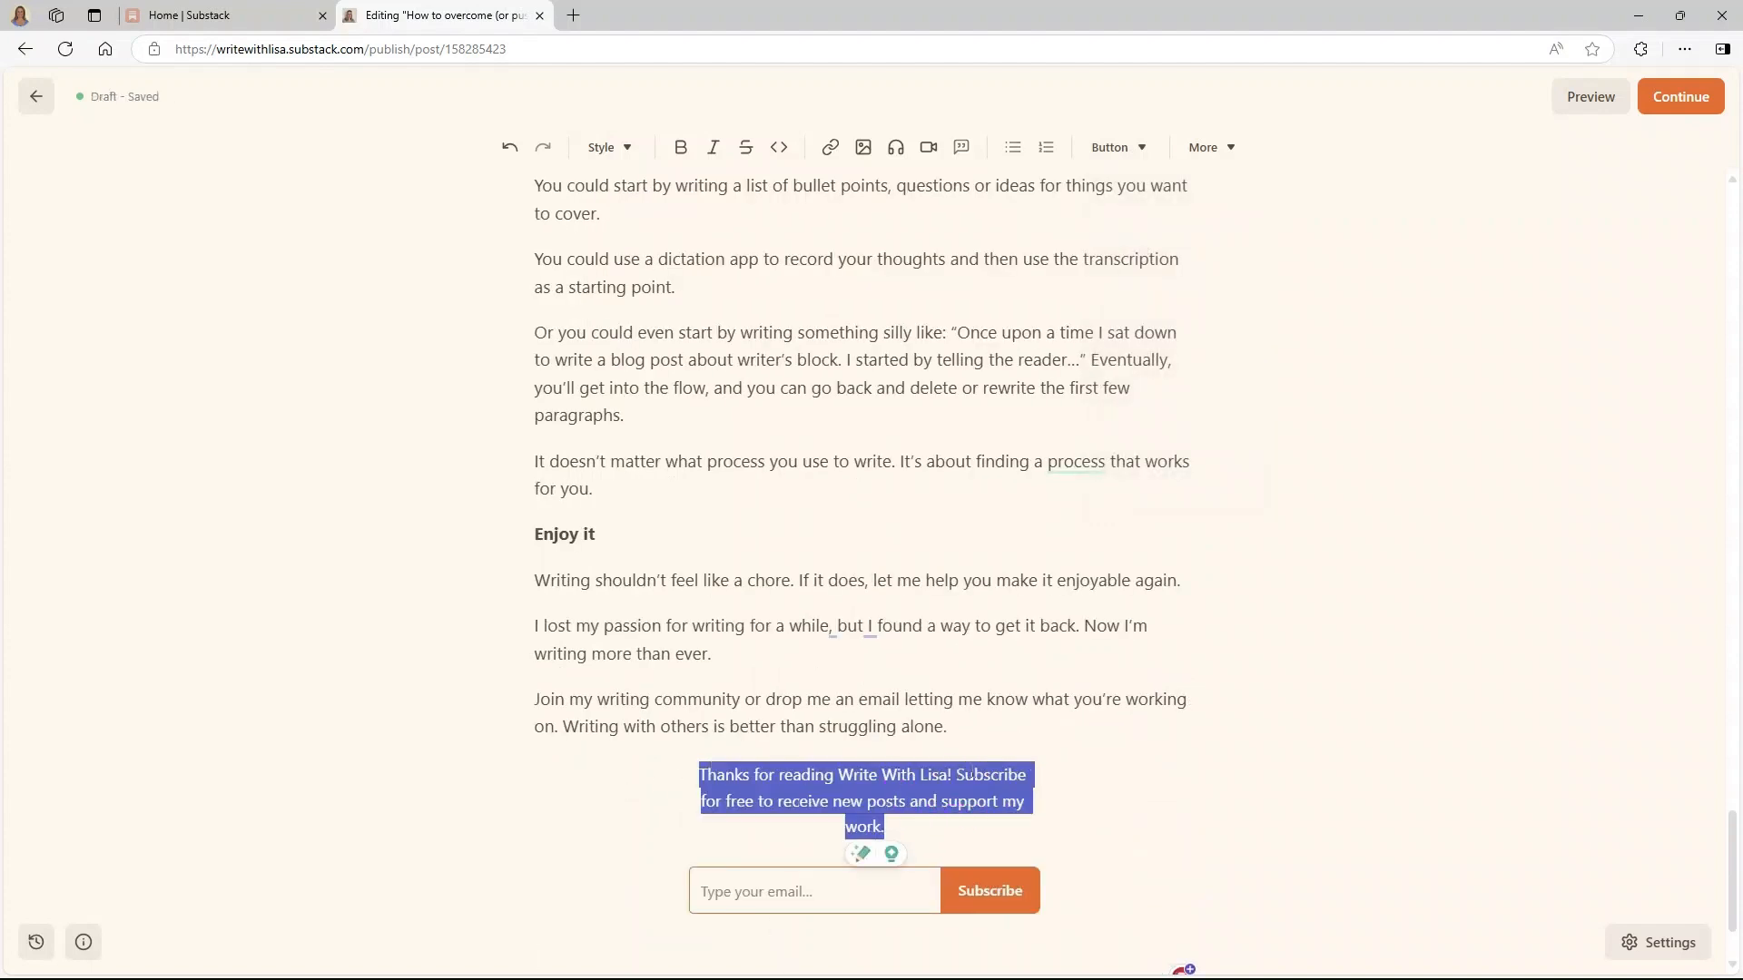
{"action": "left_click", "coordinate": [940, 774]}
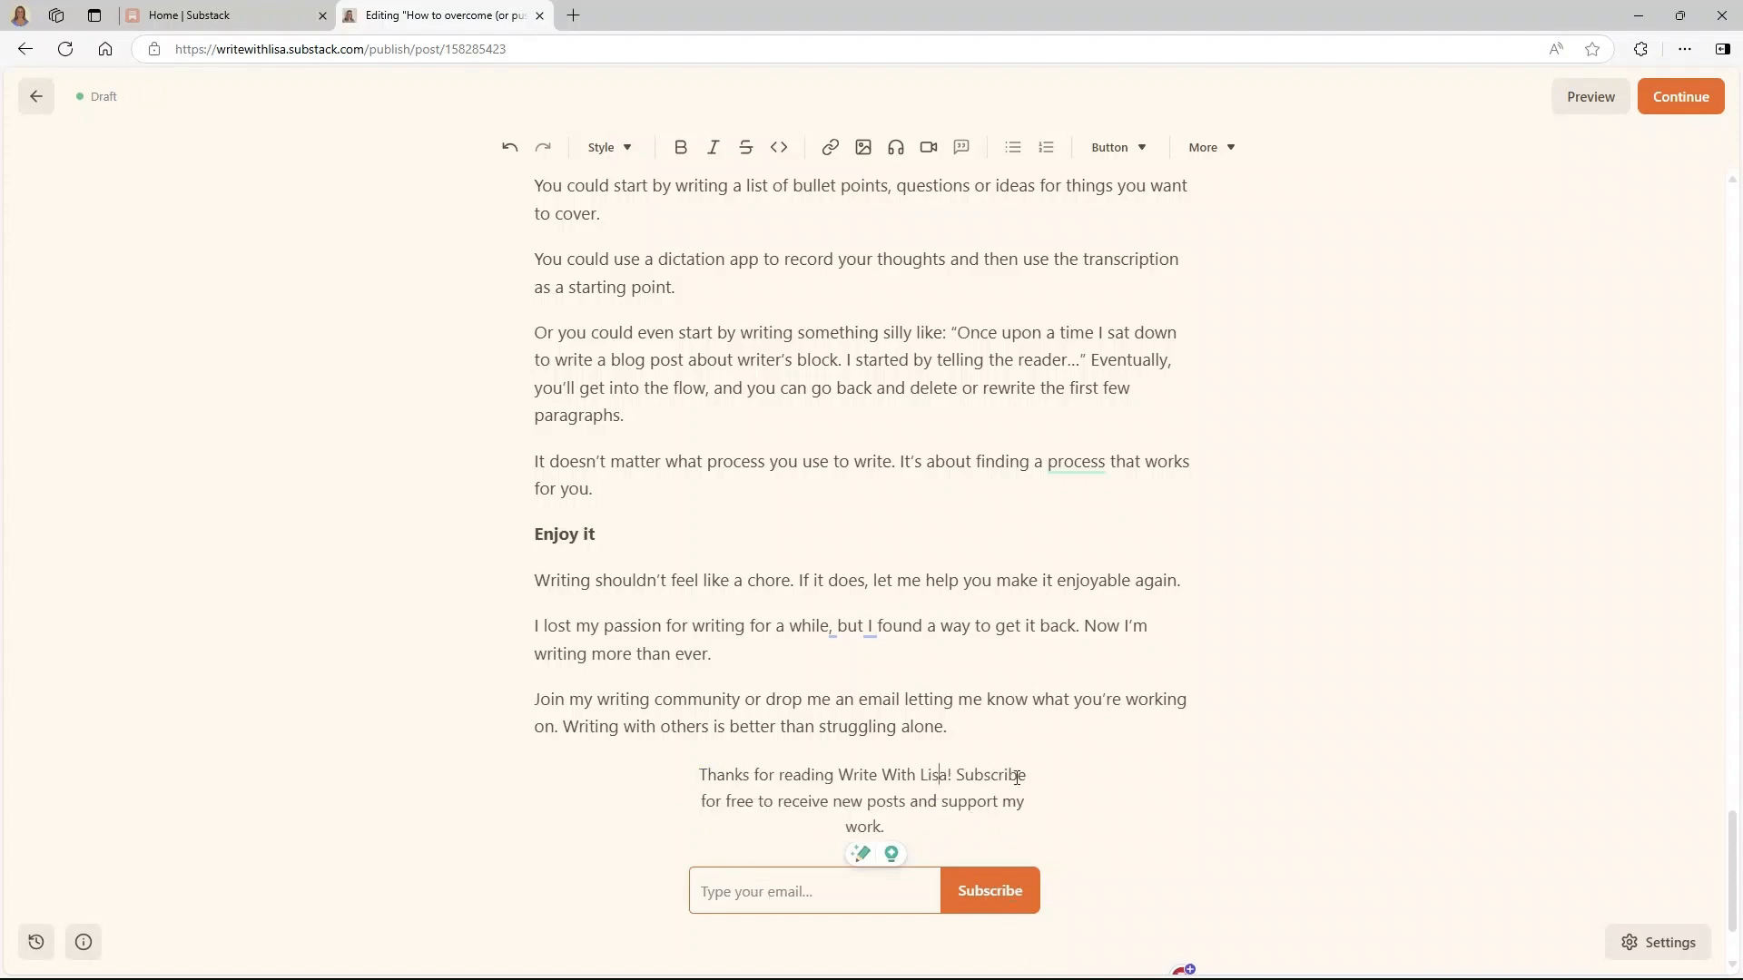
{"action": "scroll", "coordinate": [1053, 799], "scroll_direction": "down", "scroll_amount": 2}
{"action": "scroll", "coordinate": [1050, 766], "scroll_direction": "up", "scroll_amount": 3}
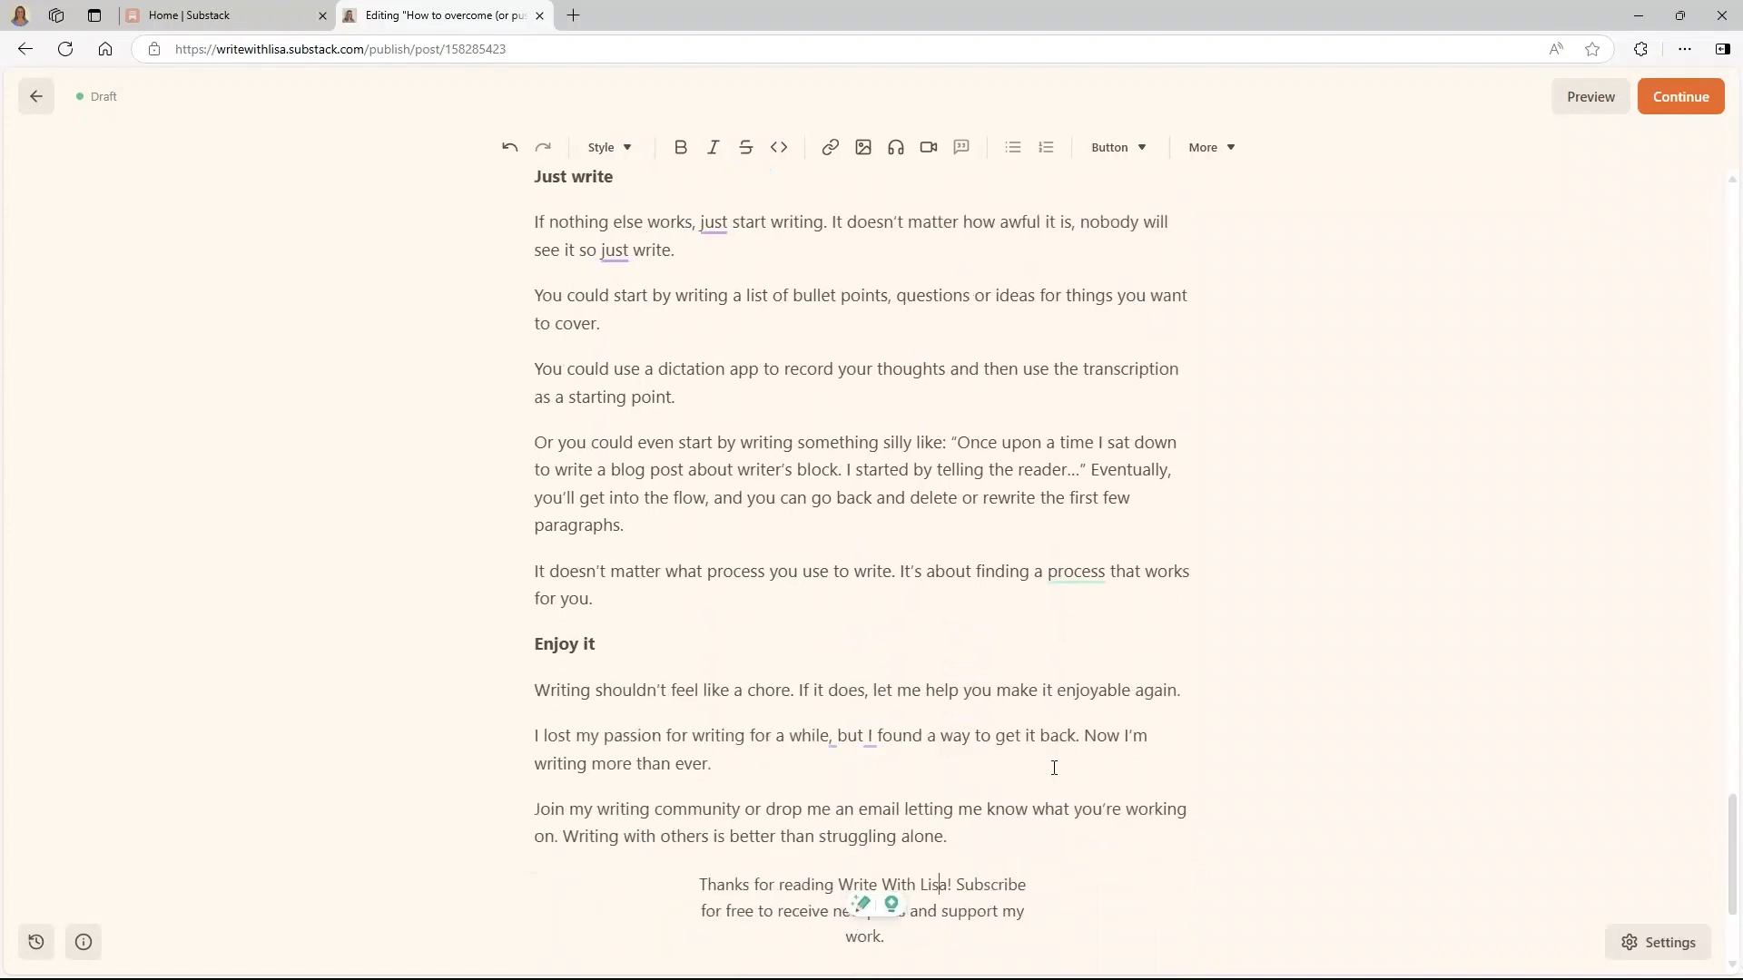
{"action": "scroll", "coordinate": [1050, 766], "scroll_direction": "down", "scroll_amount": 1}
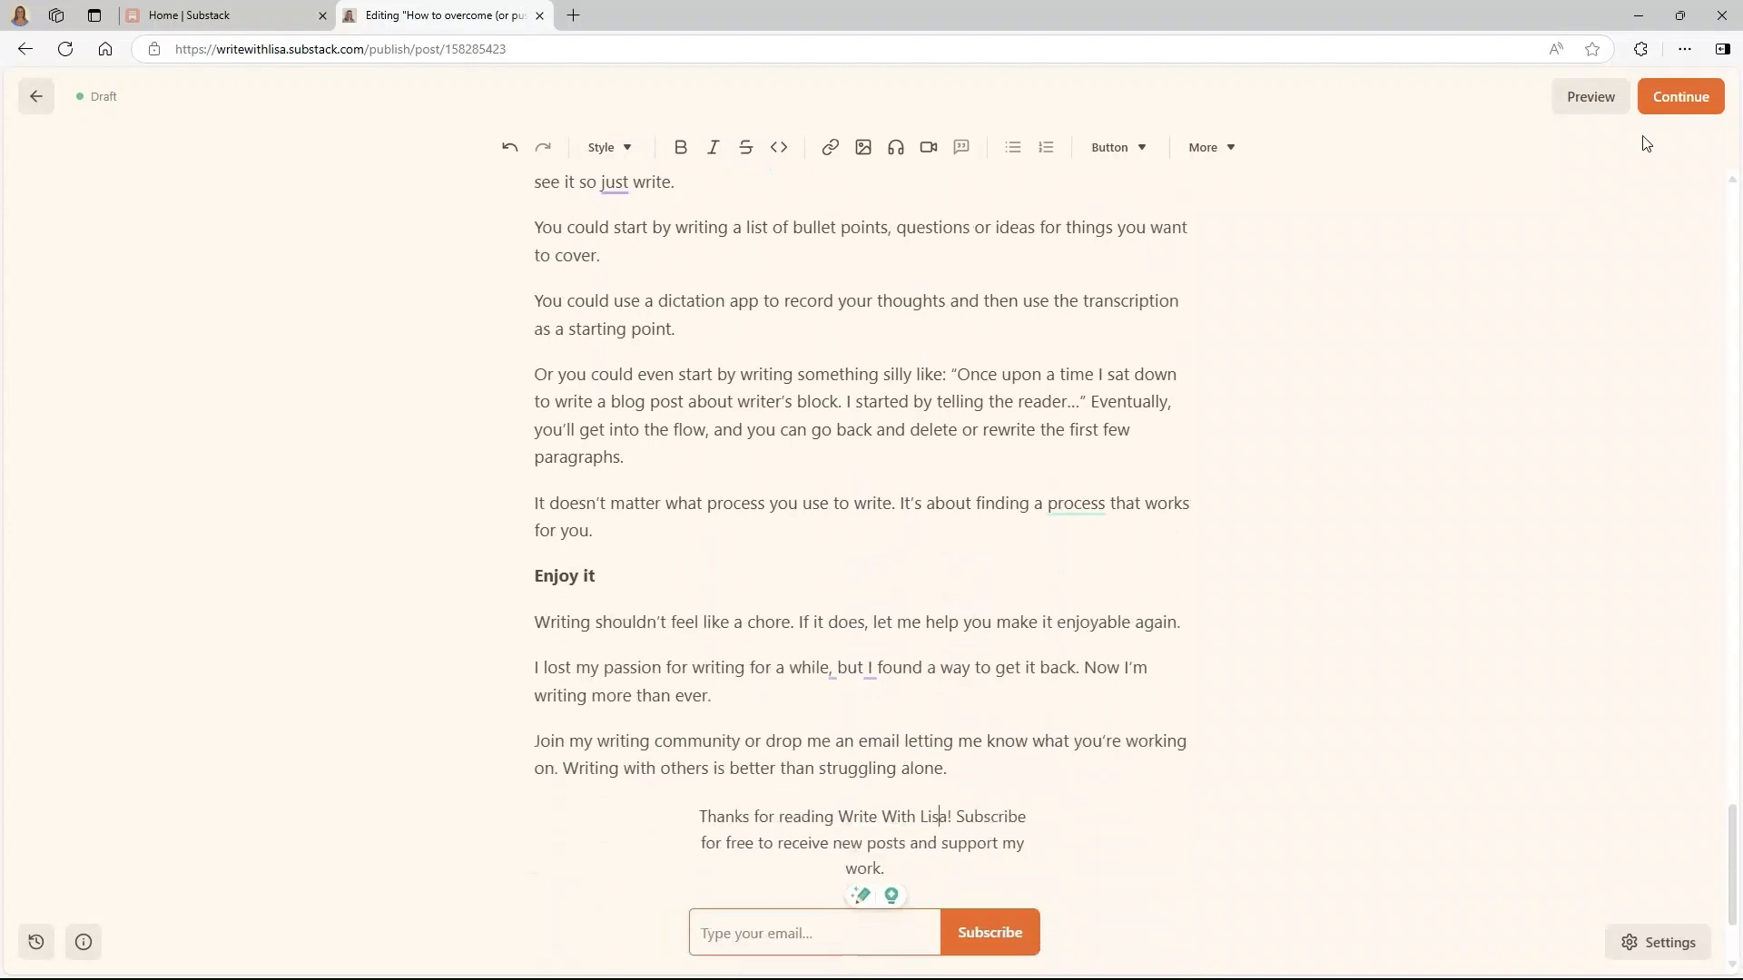
{"action": "left_click", "coordinate": [1681, 103]}
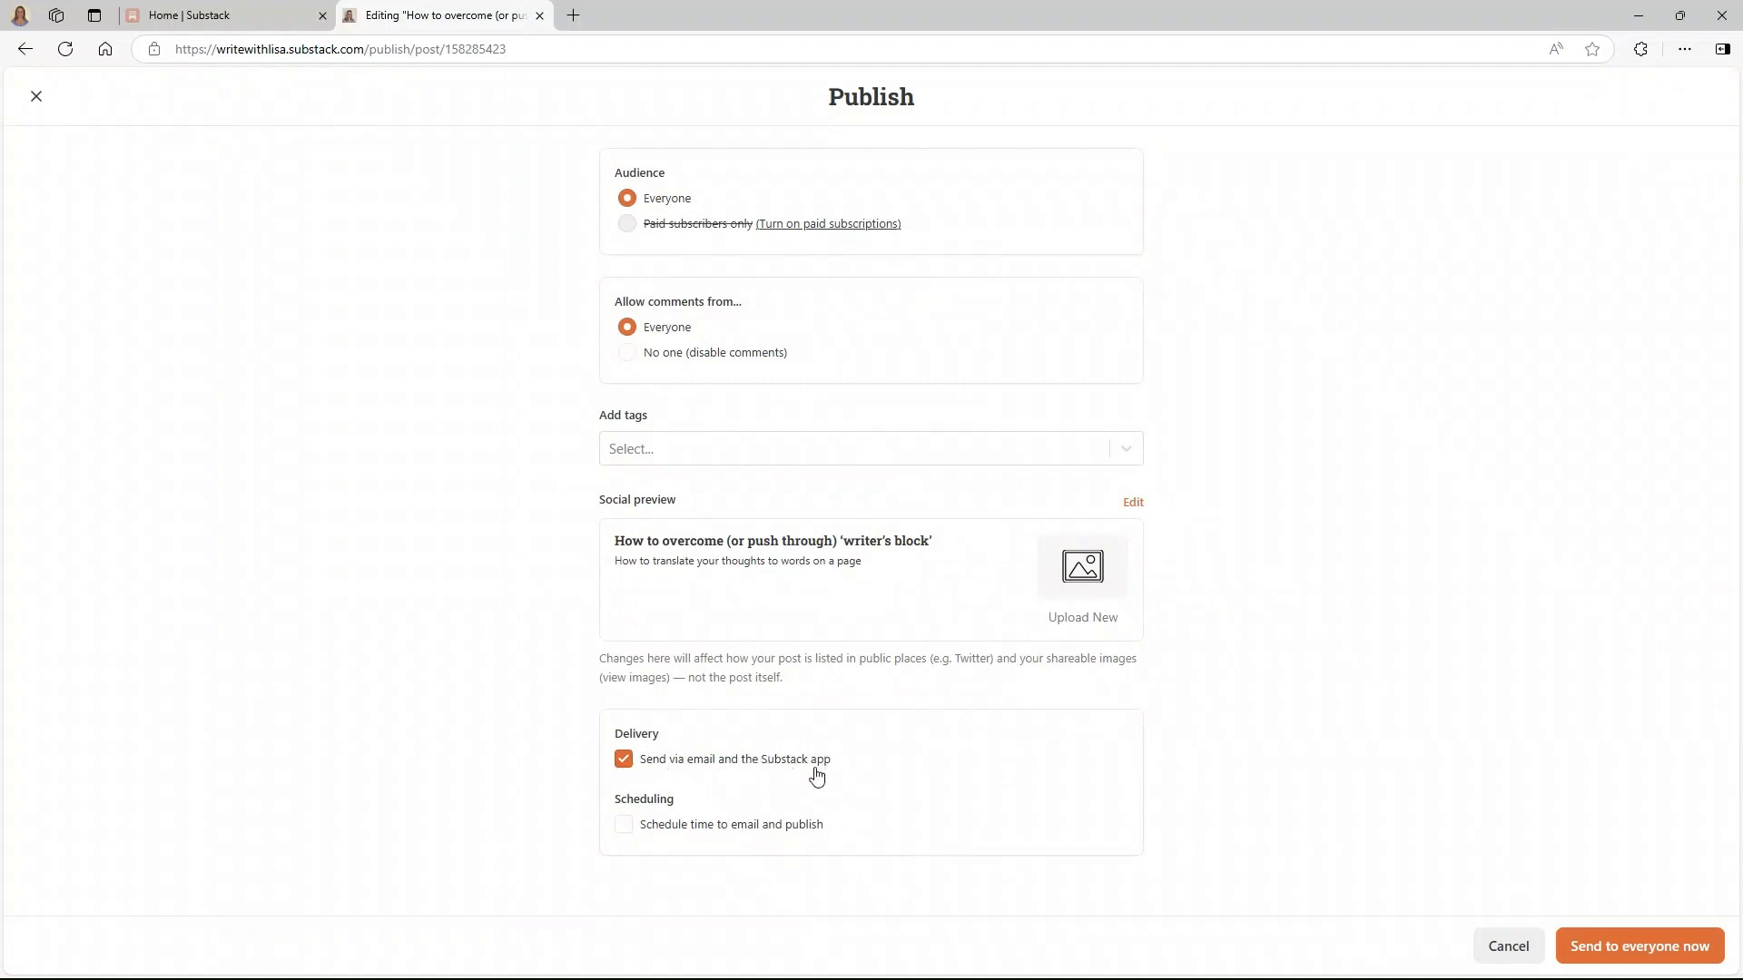
- Uncheck 'Send via email and the Substack app' and give the social preview a cover image
{"action": "left_click", "coordinate": [623, 762]}
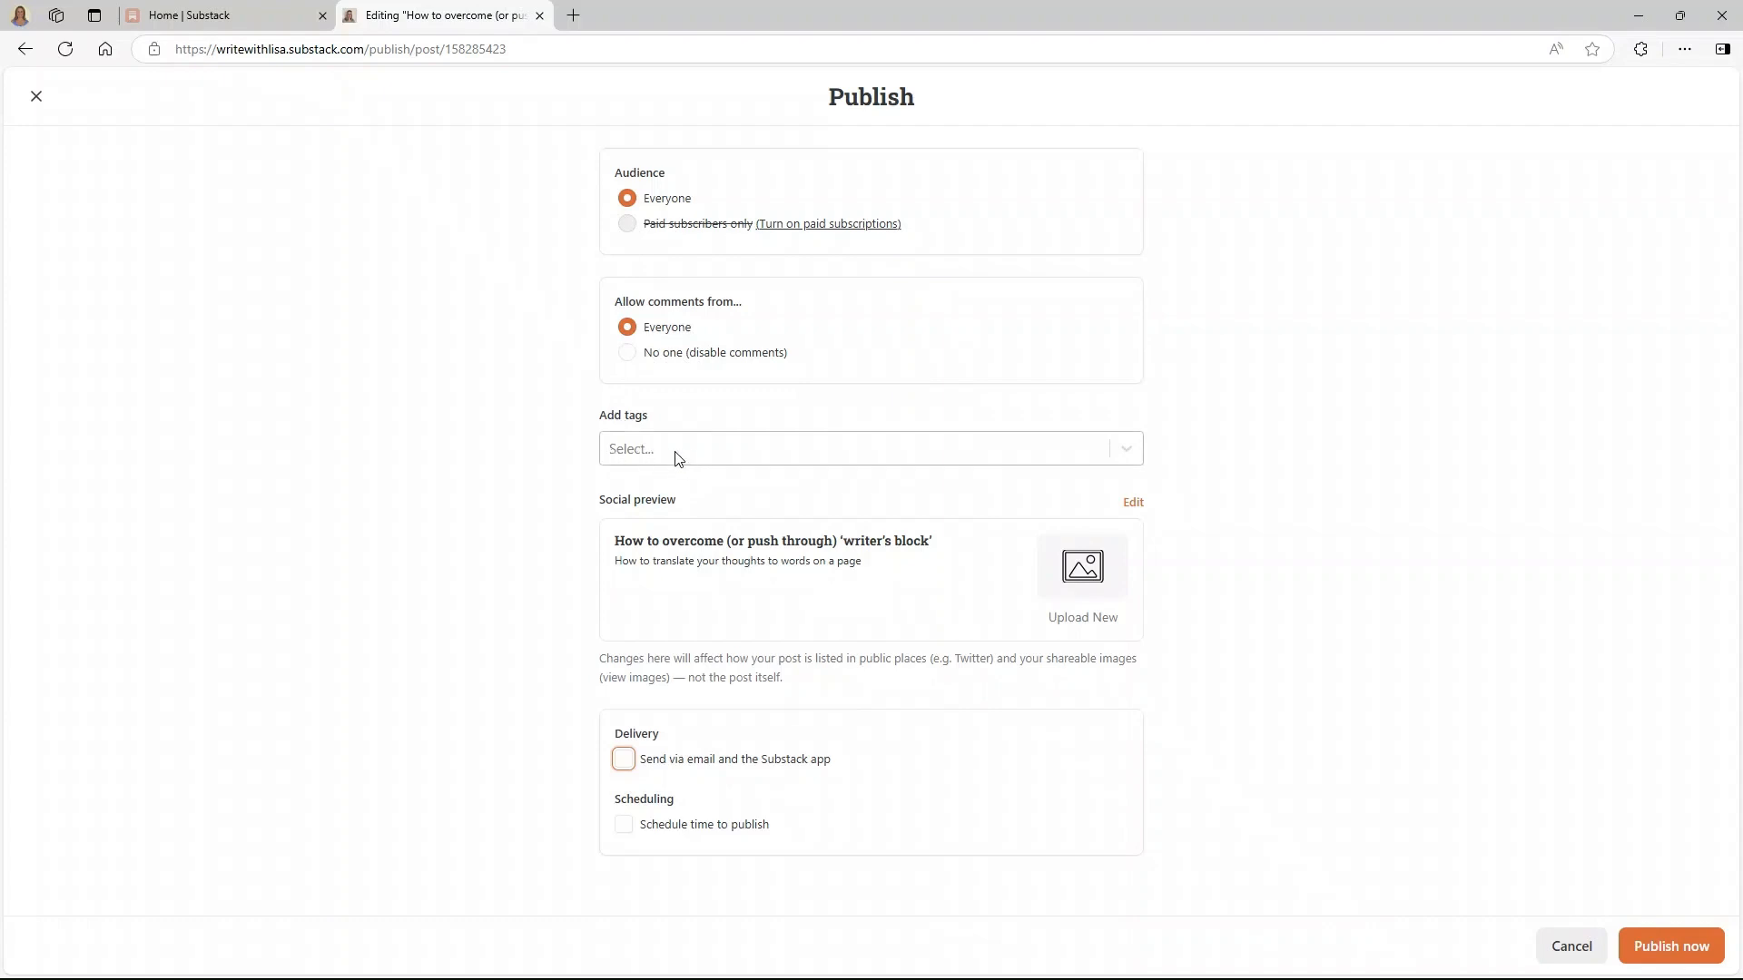
{"action": "left_click", "coordinate": [1321, 434]}
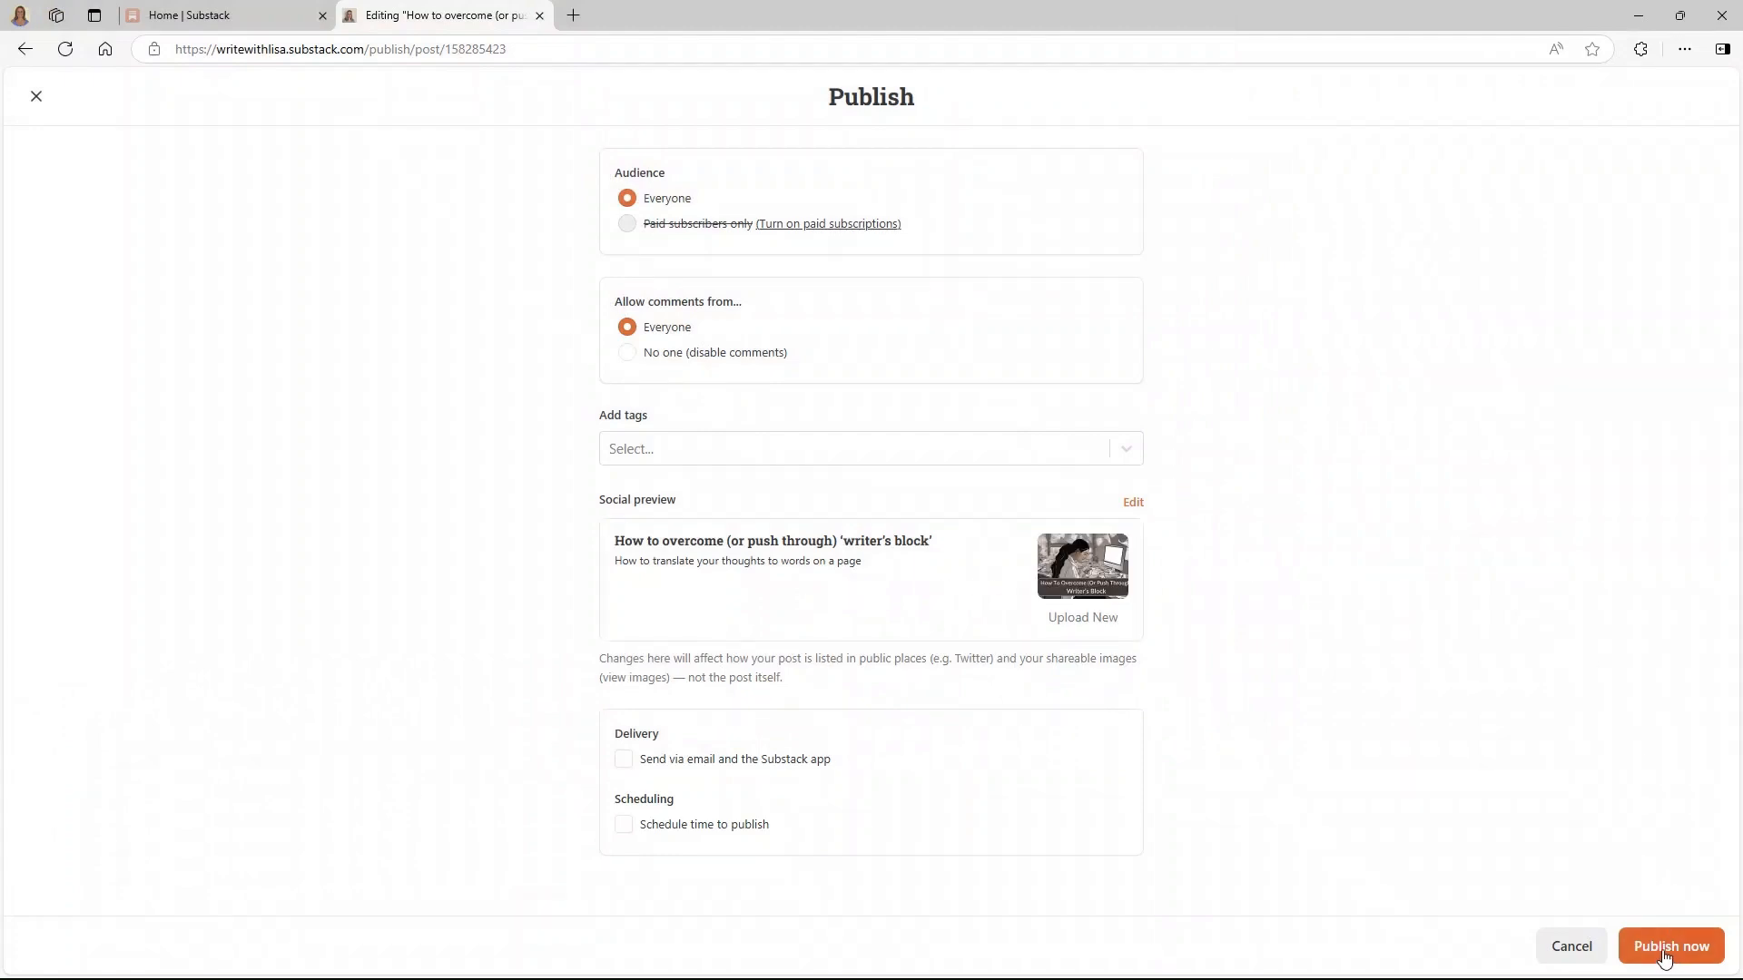
- Publish the writer's-block post on the web only and view it on the Write With Lisa homepage
{"action": "left_click", "coordinate": [1668, 947]}
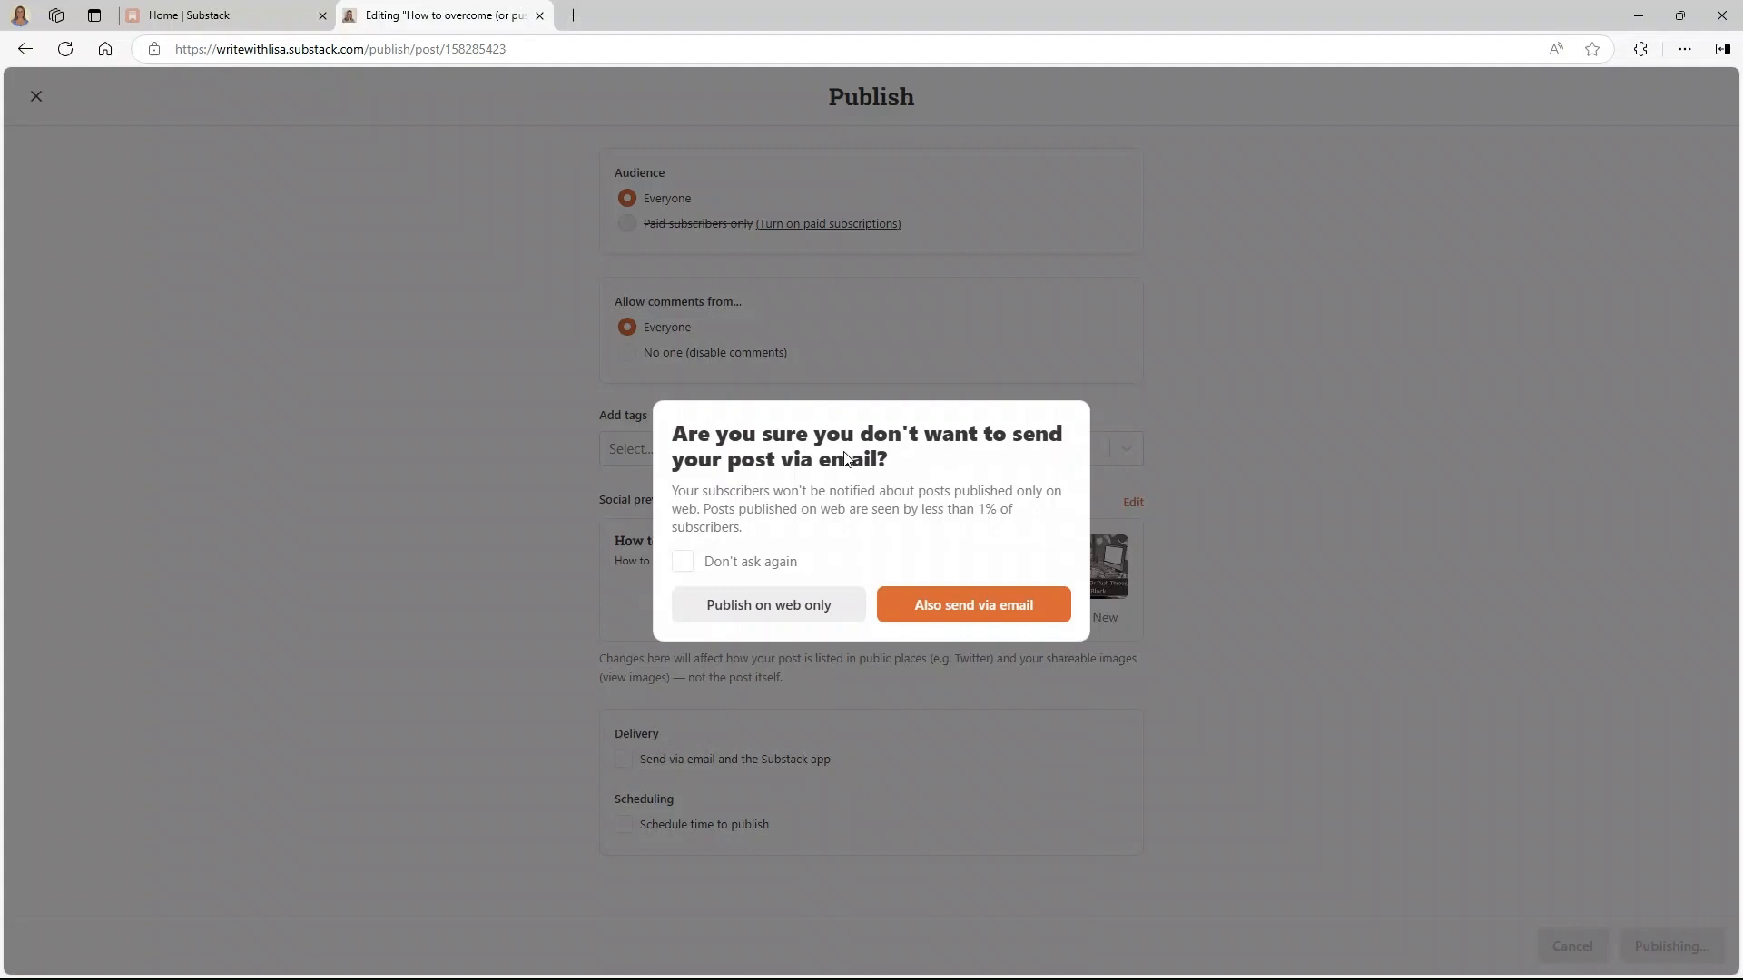
{"action": "left_click", "coordinate": [763, 610]}
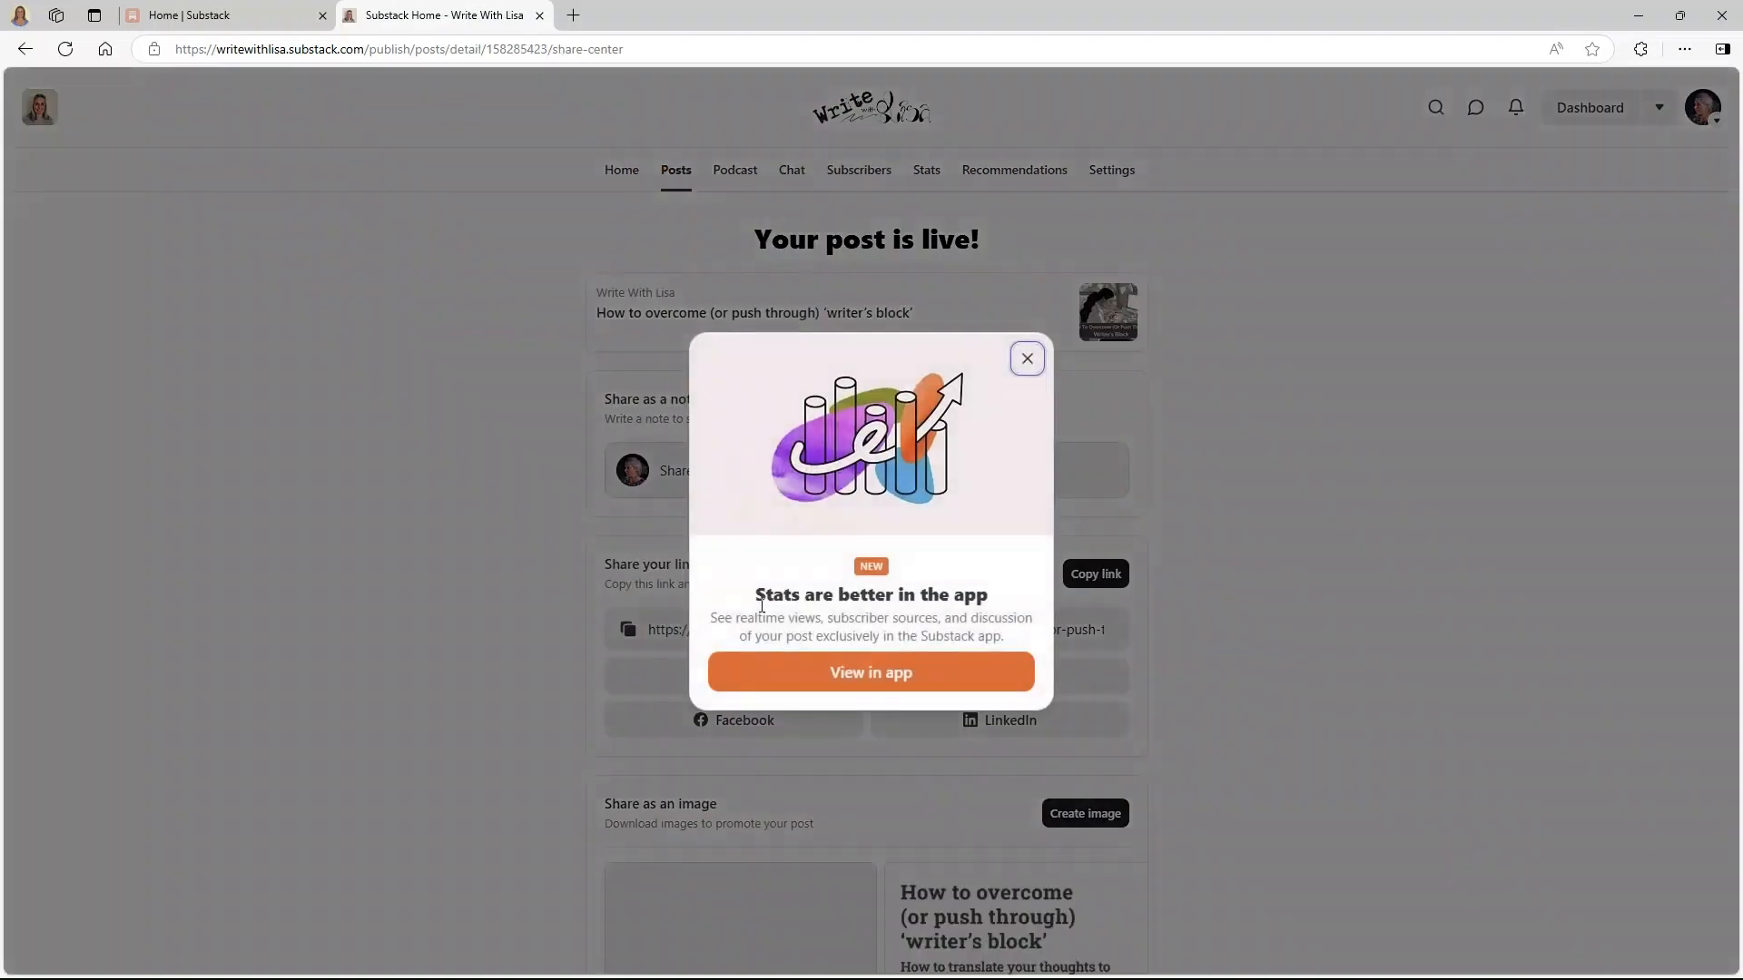
{"action": "left_click", "coordinate": [845, 117]}
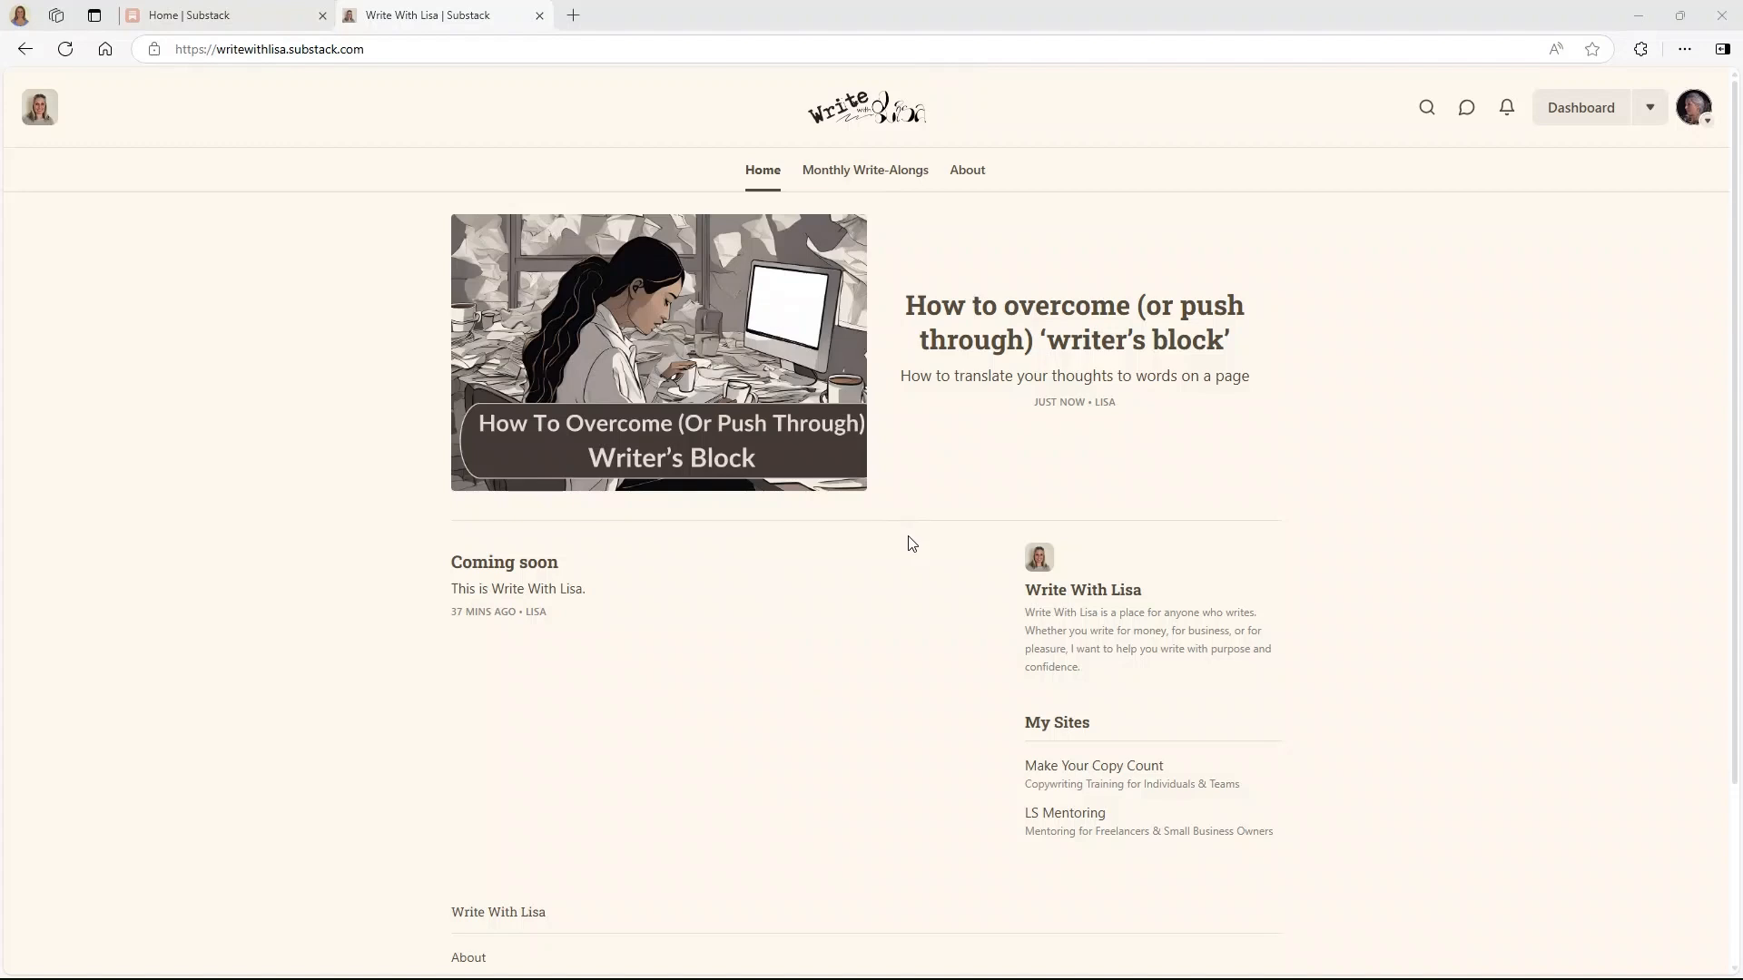
- Go to the reader Home feed, browse the Food & Drink and Business categories, then open the Inbox
{"action": "left_click", "coordinate": [1692, 107]}
{"action": "left_click", "coordinate": [1547, 217]}
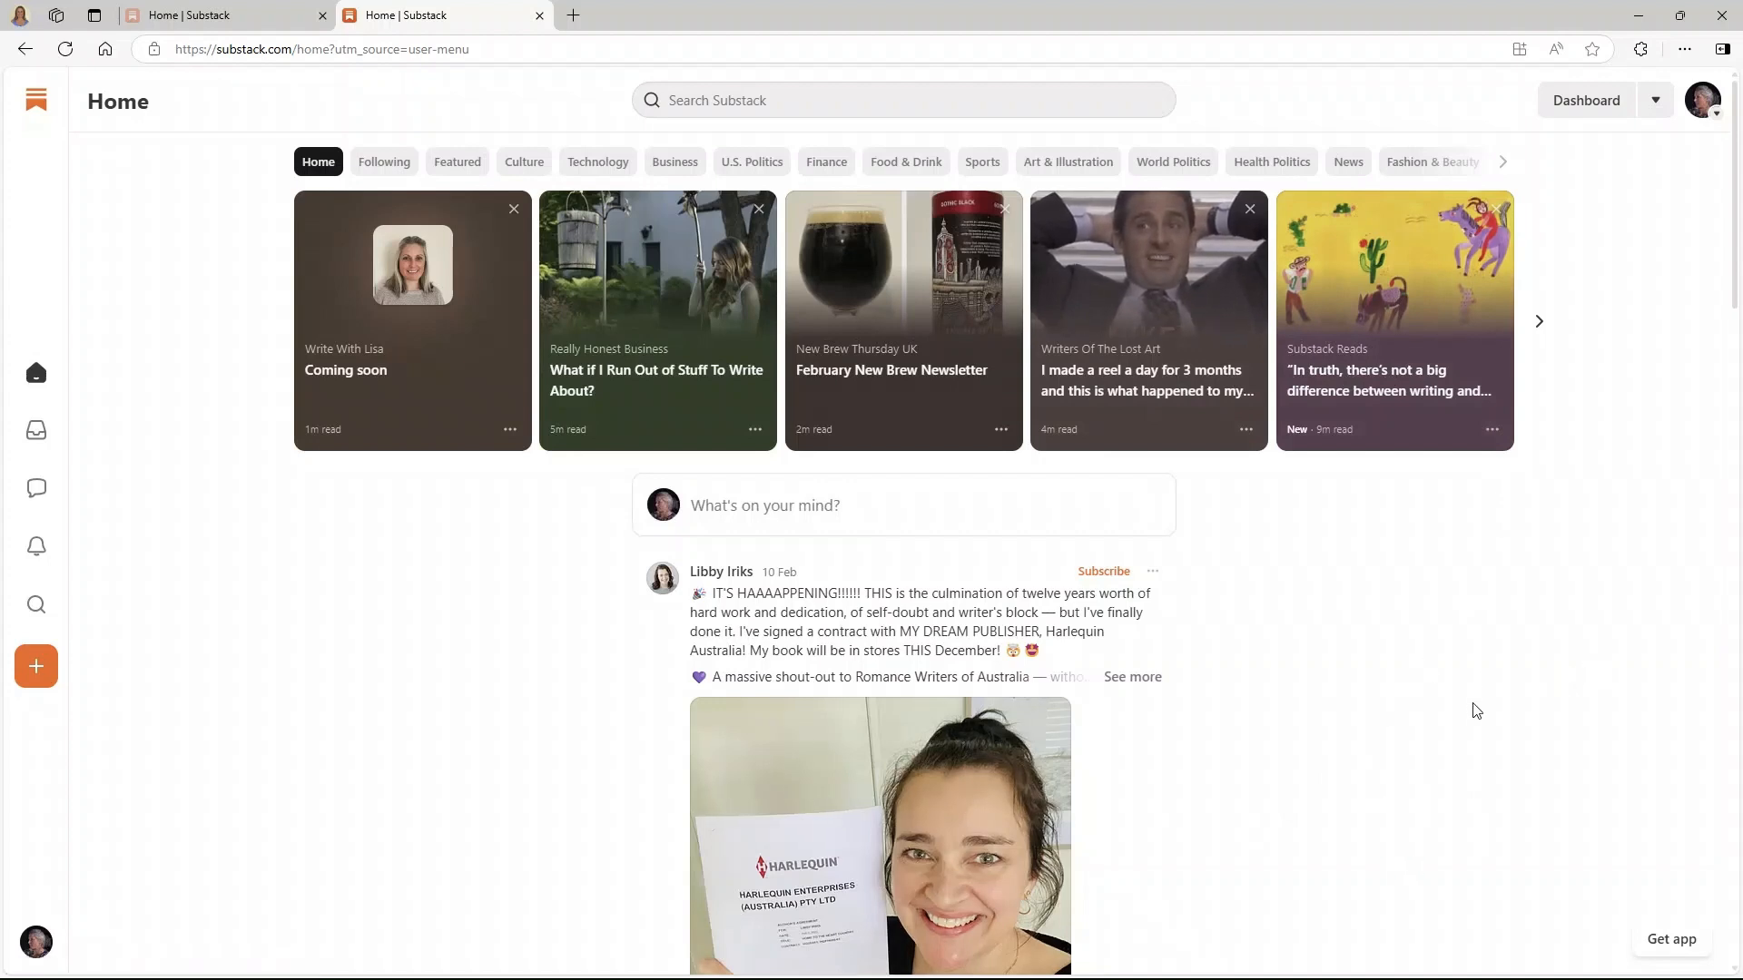
{"action": "left_click", "coordinate": [886, 170]}
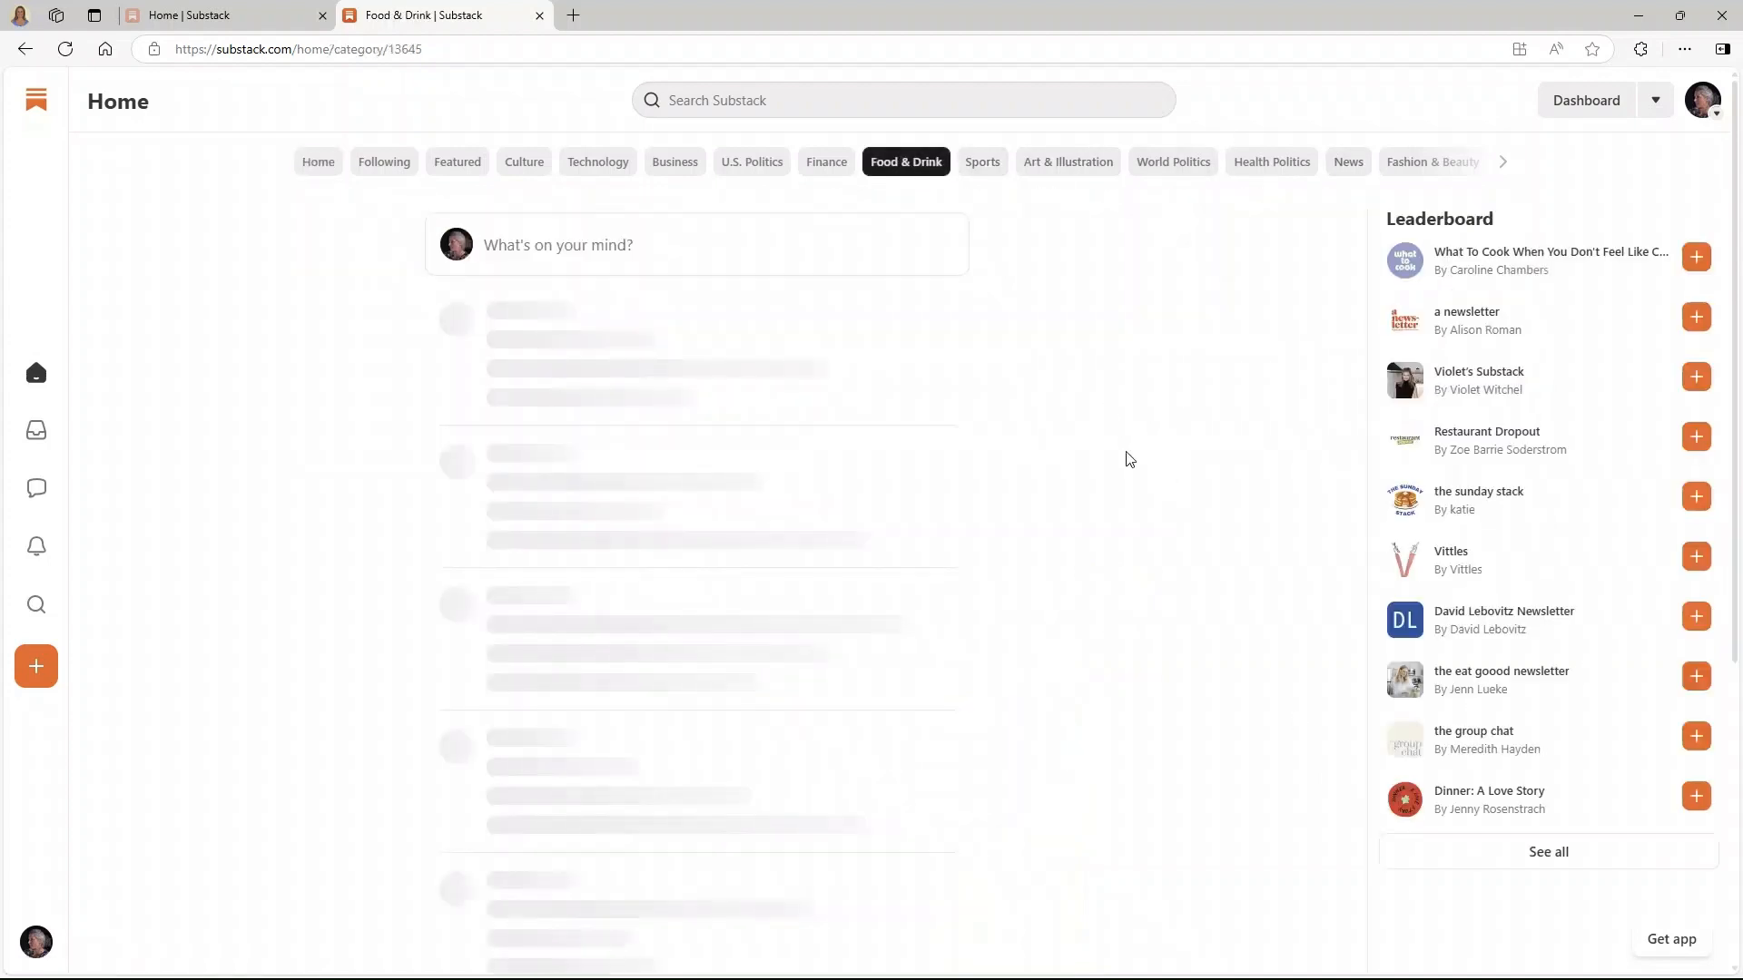
{"action": "left_click", "coordinate": [689, 170]}
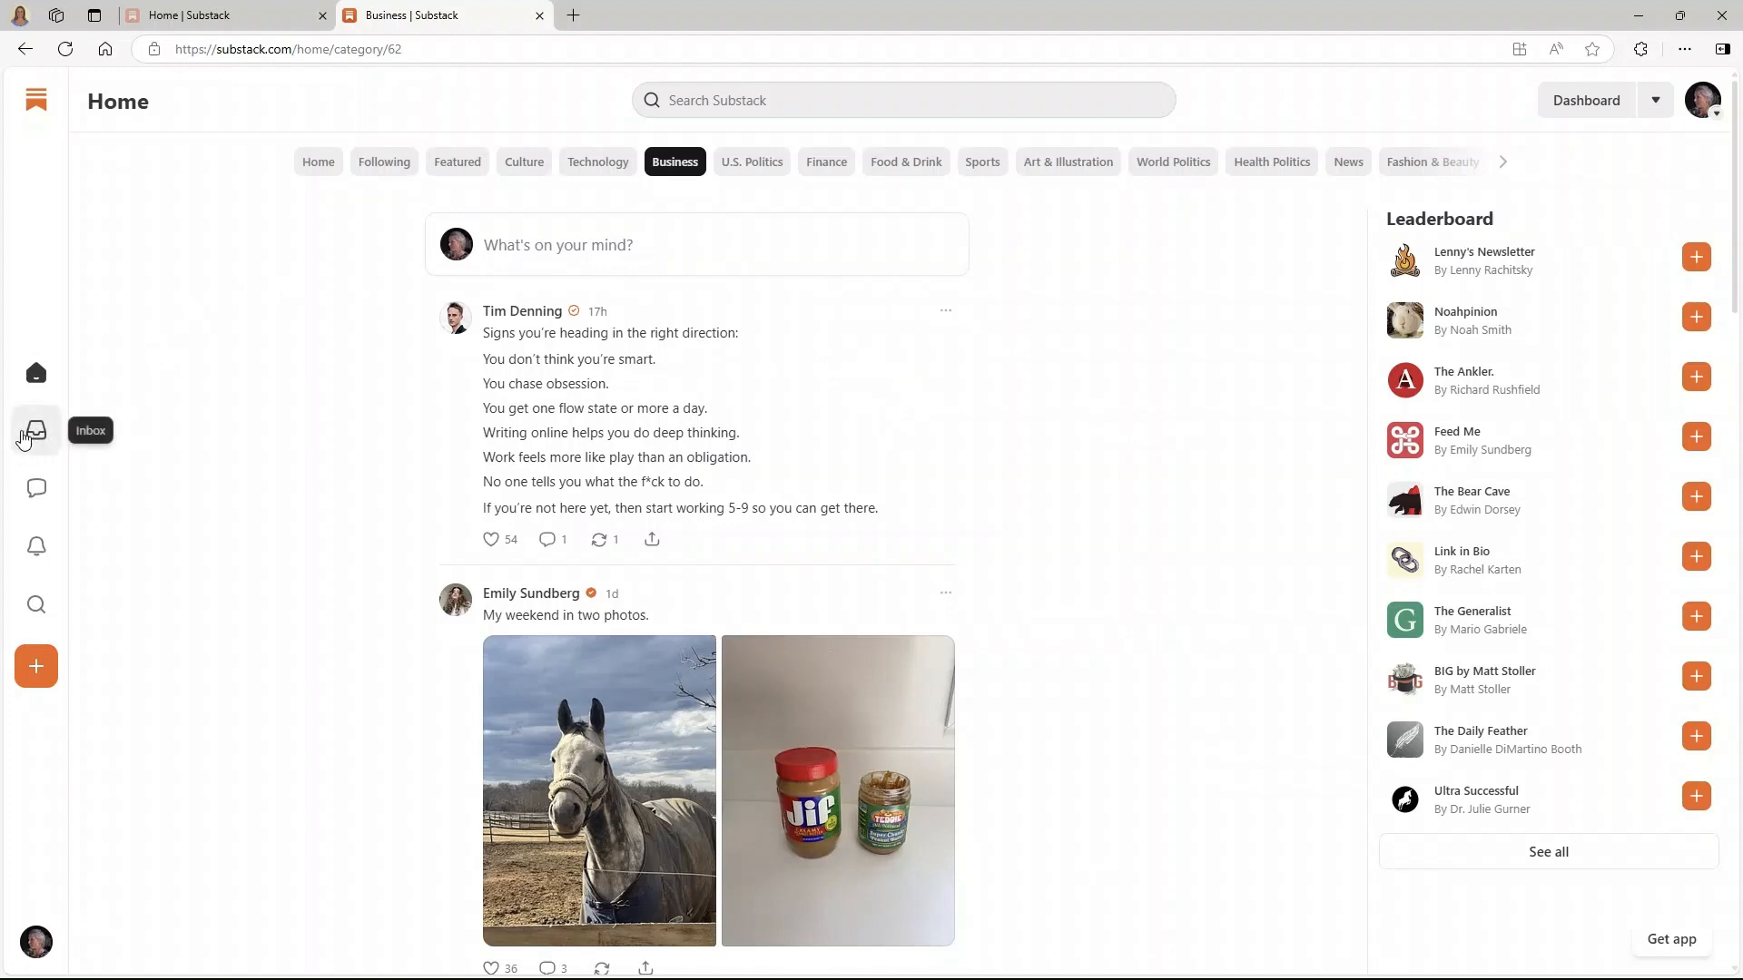
{"action": "left_click", "coordinate": [34, 432]}
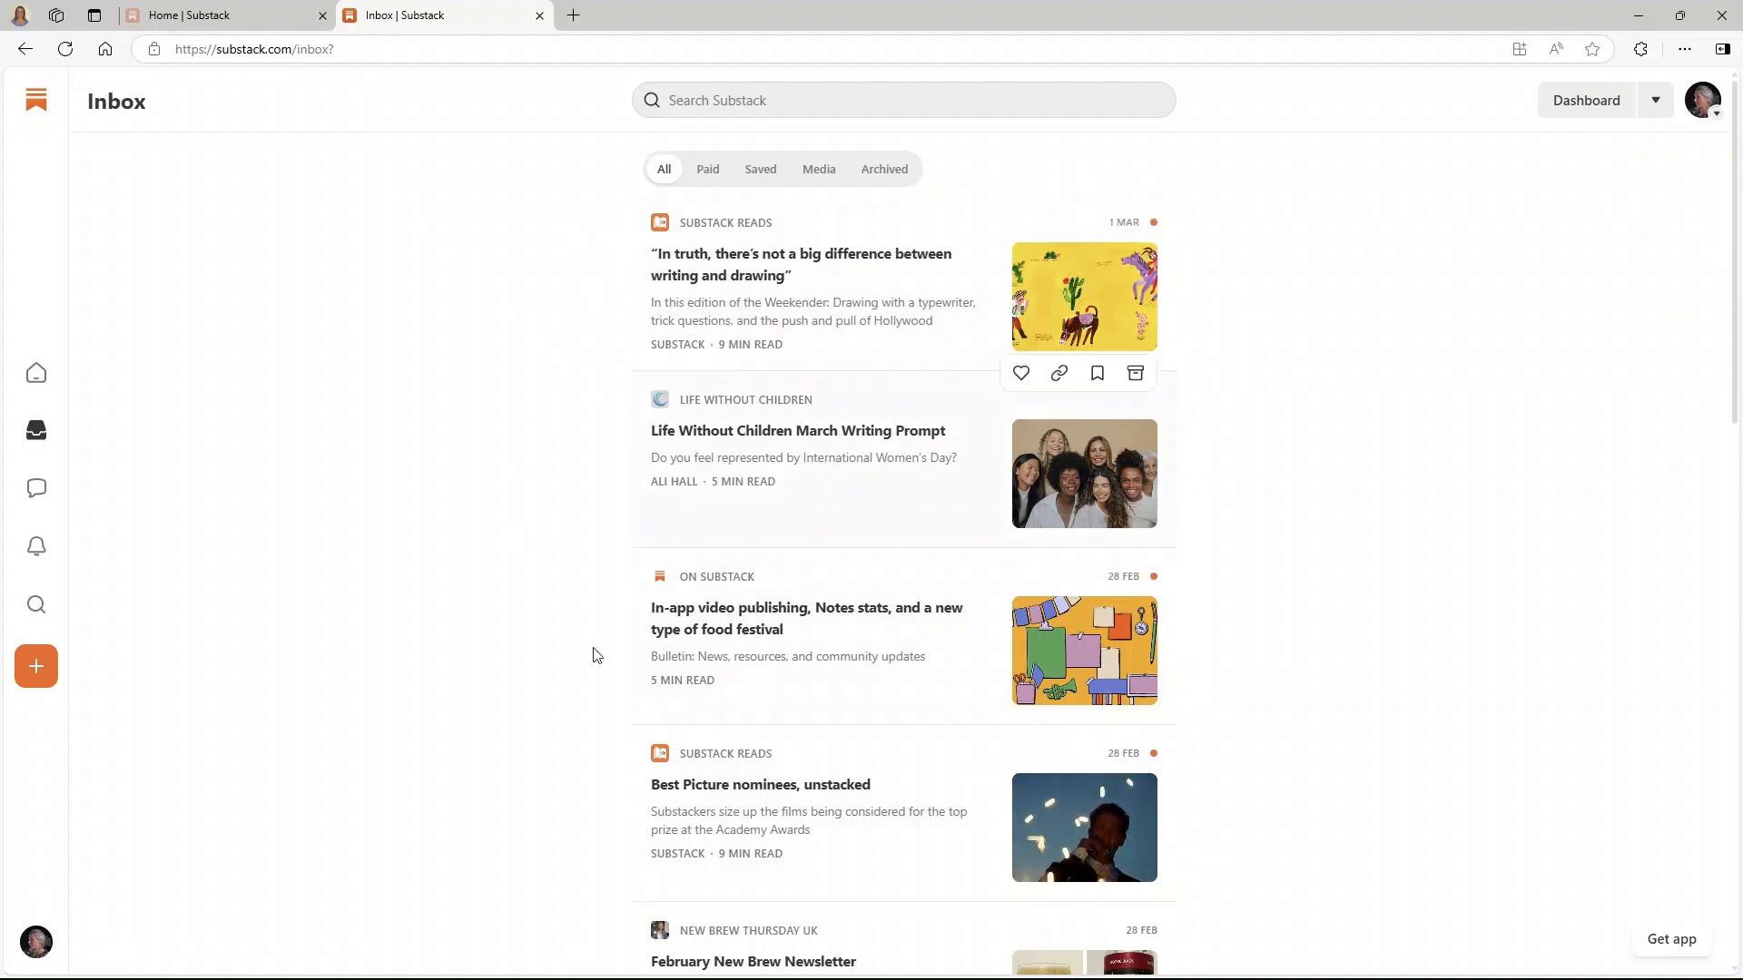
- Scroll the Inbox and open the New Brew Thursday UK newsletter item in a new tab
{"action": "scroll", "coordinate": [583, 562], "scroll_direction": "down", "scroll_amount": 2}
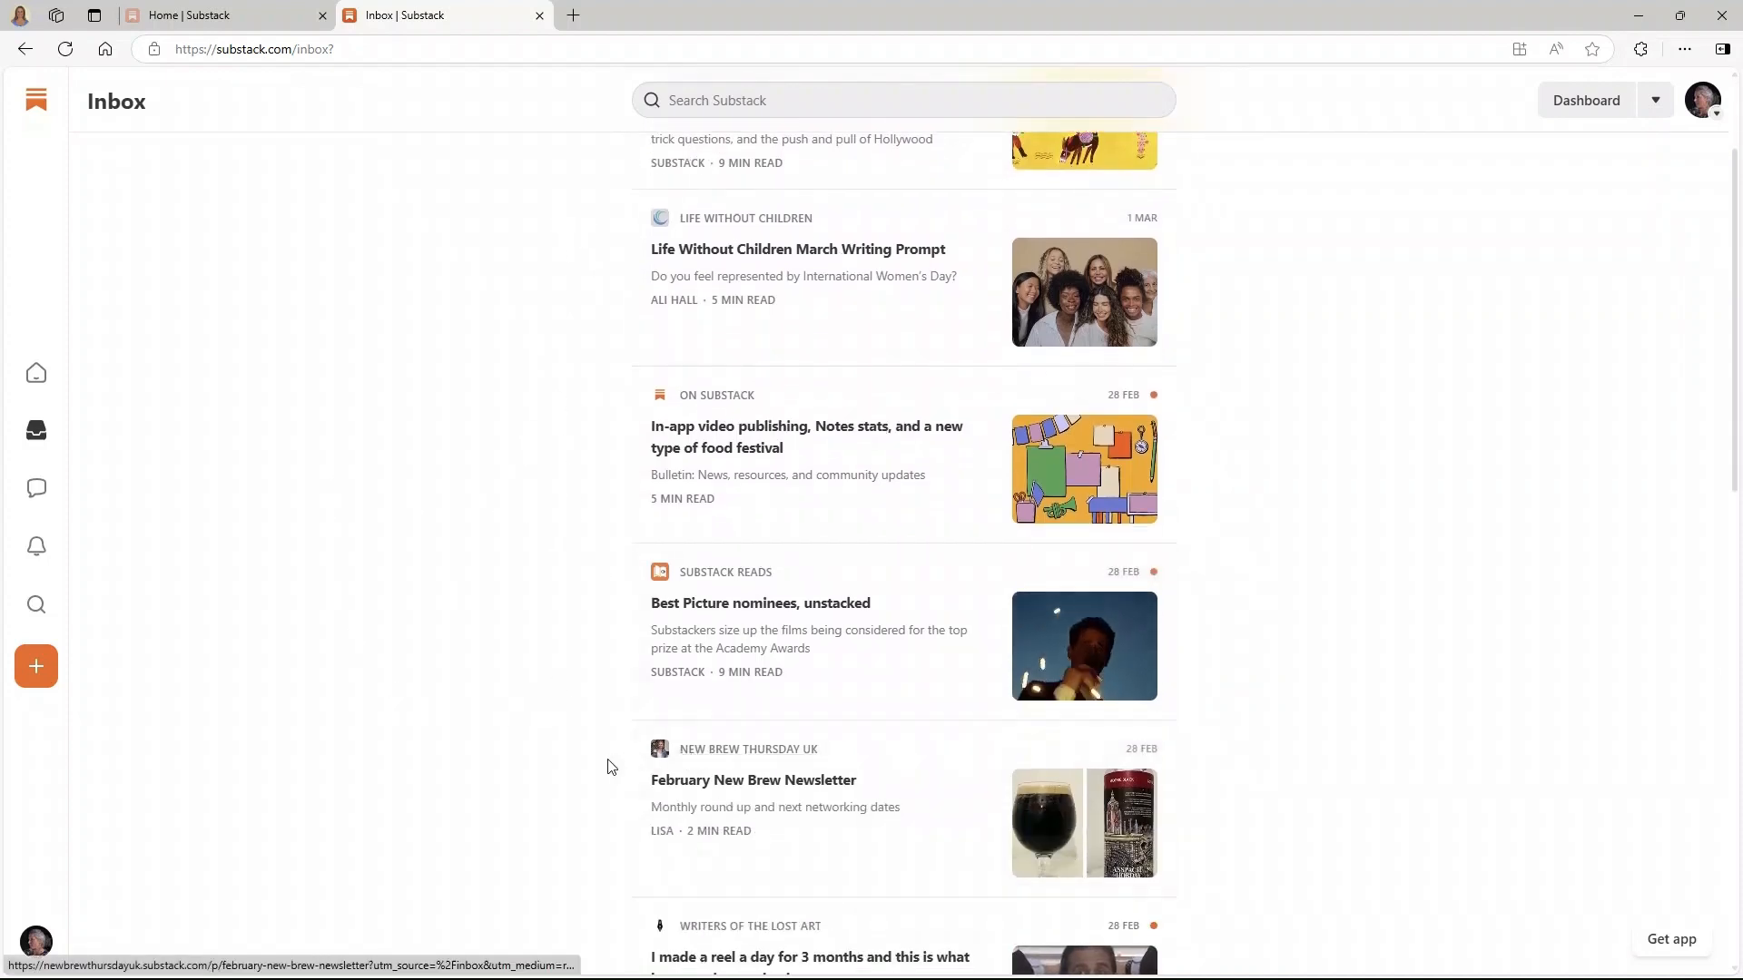
{"action": "left_click", "coordinate": [767, 757]}
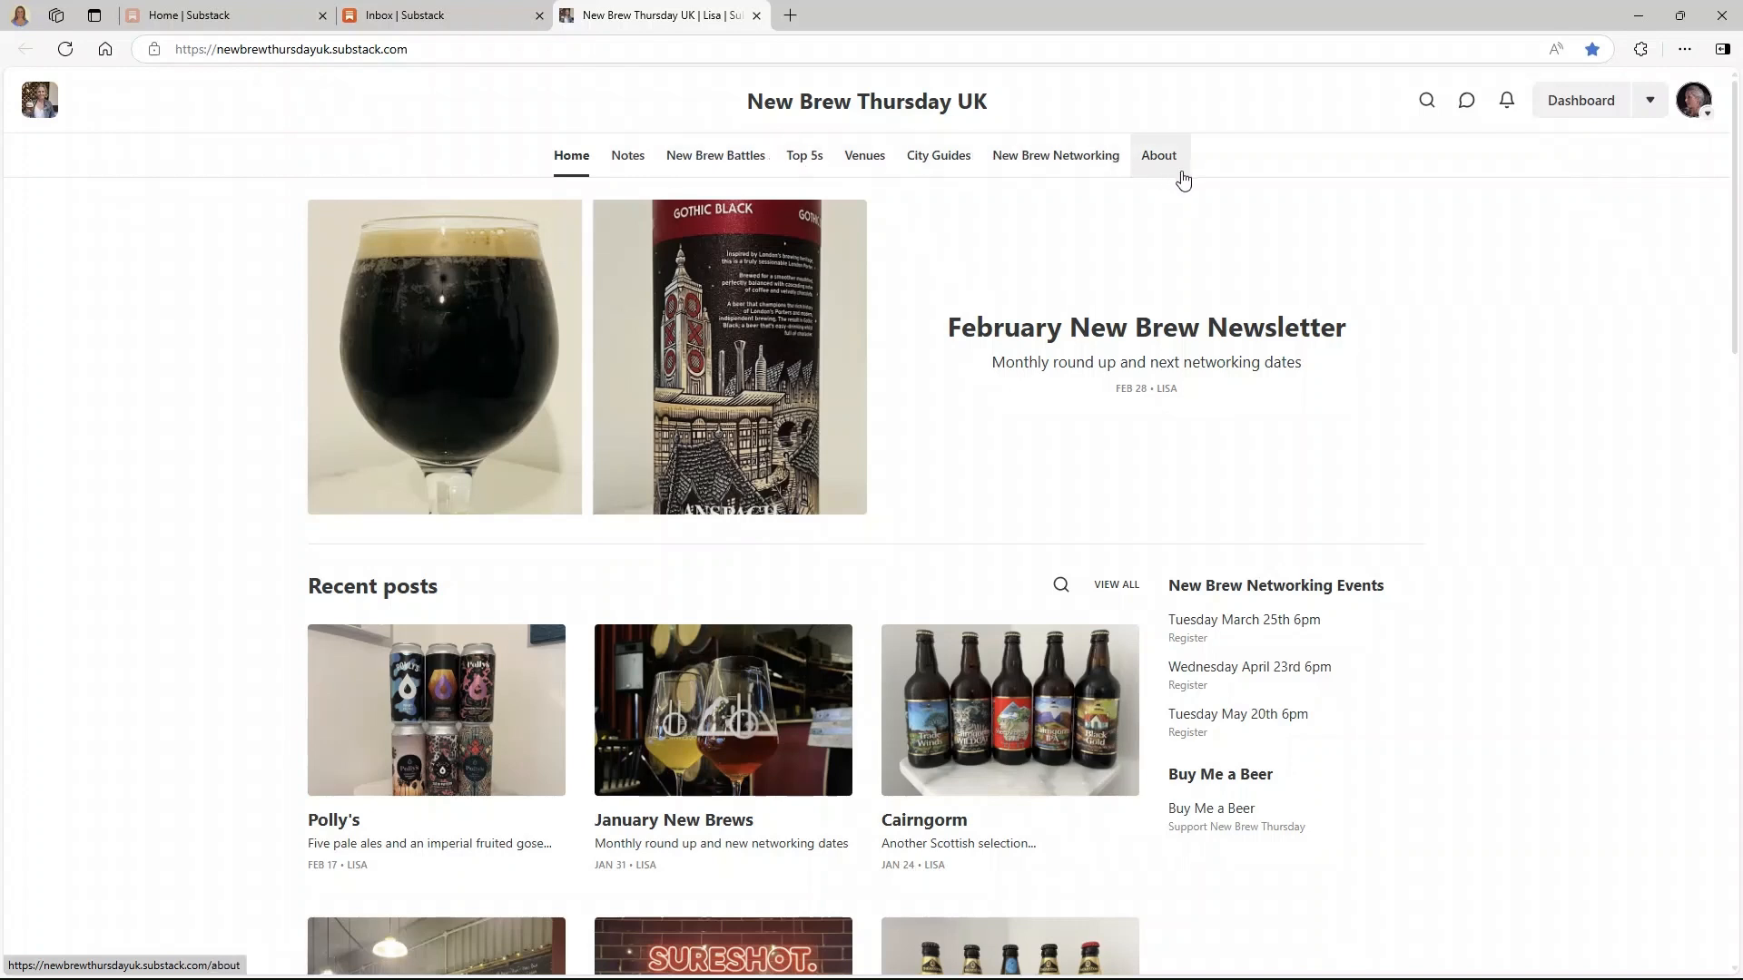
- Scroll through the New Brew Thursday UK Notes feed, then open the New Brew Networking page
{"action": "left_click", "coordinate": [628, 158]}
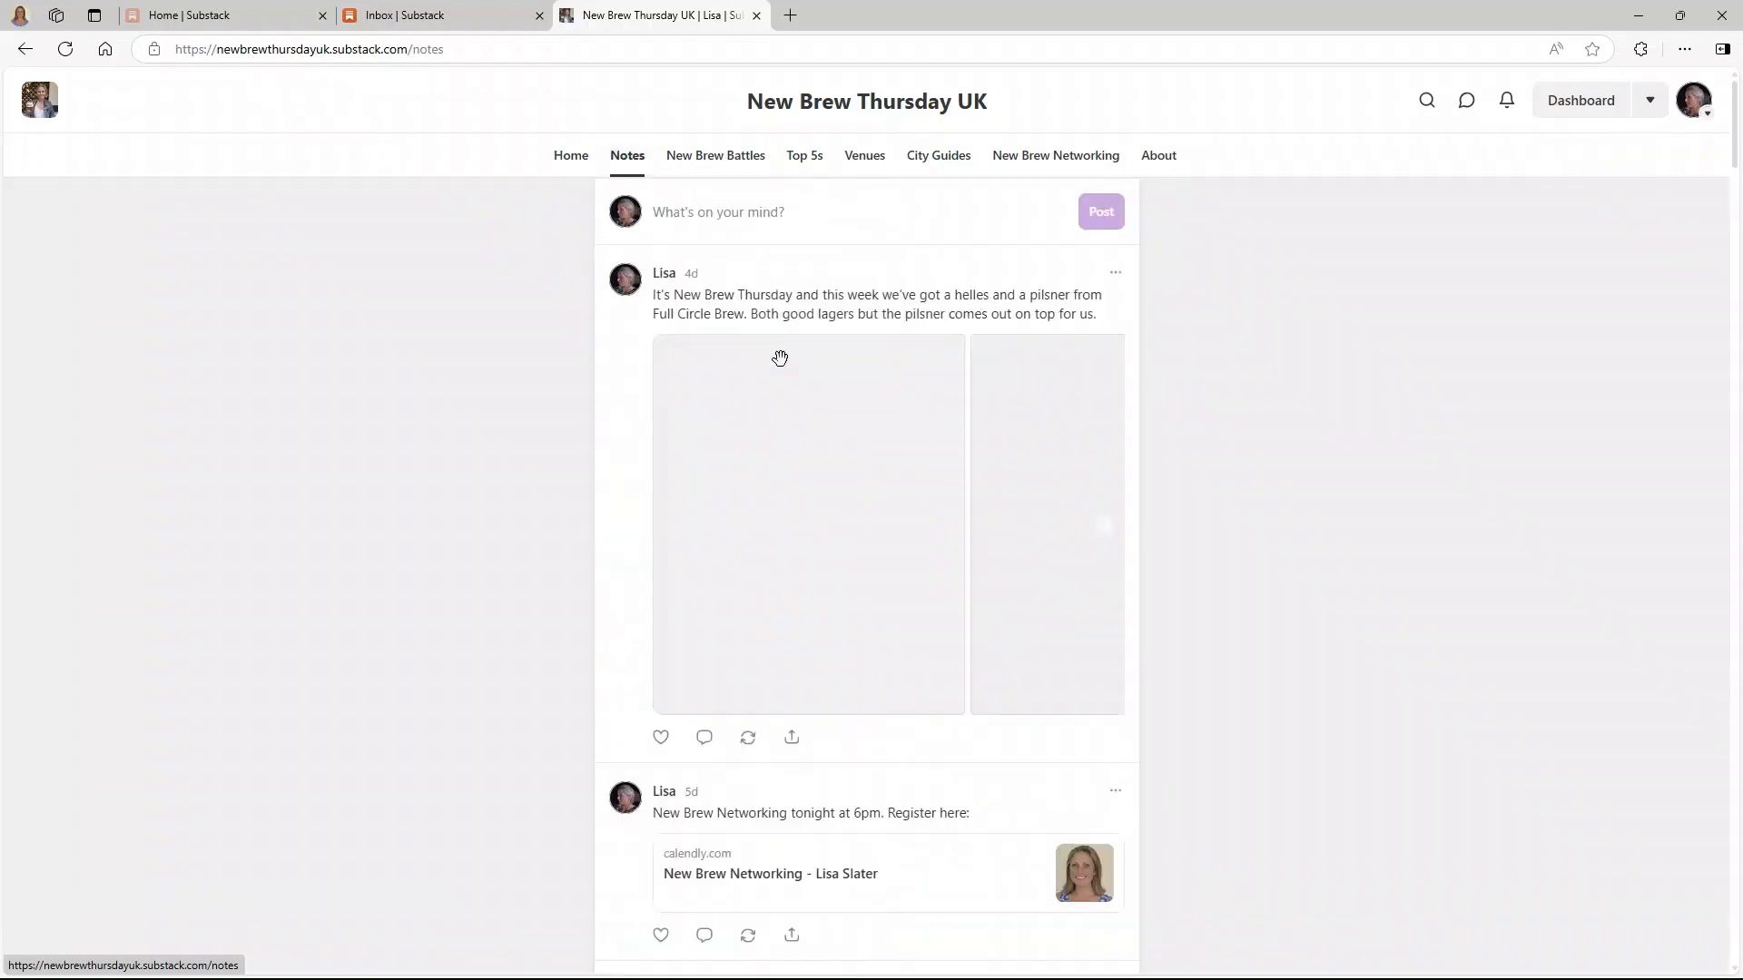
{"action": "scroll", "coordinate": [782, 334], "scroll_direction": "down", "scroll_amount": 5}
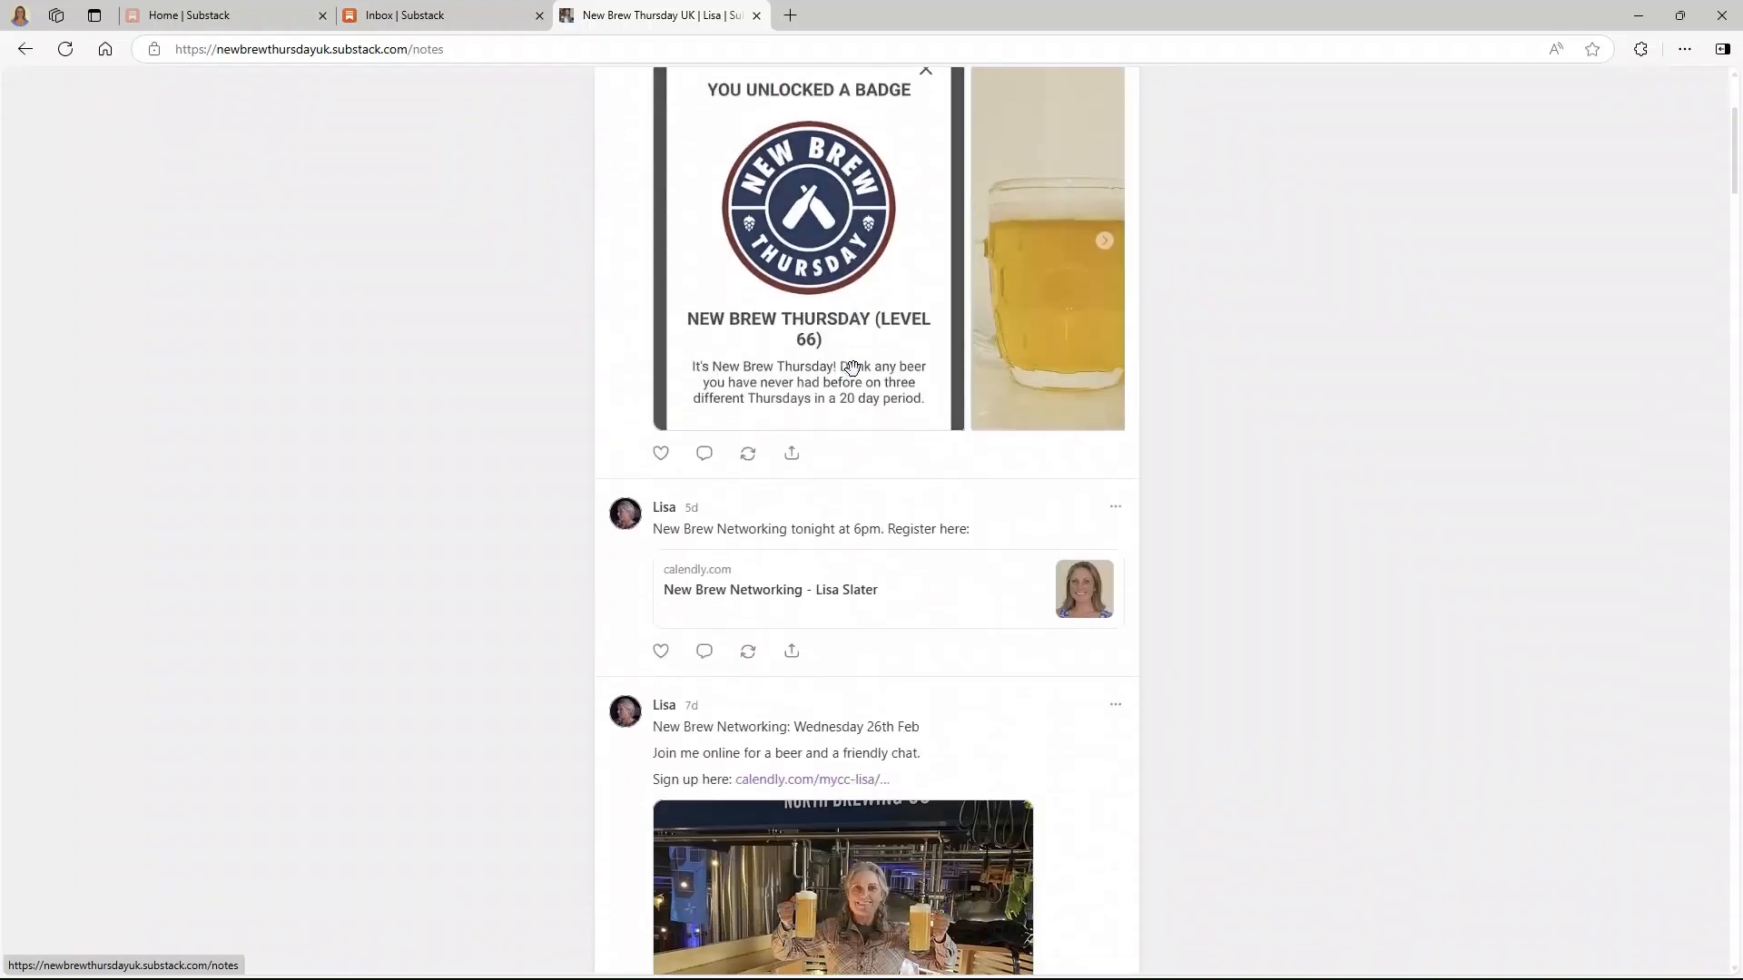
{"action": "scroll", "coordinate": [852, 365], "scroll_direction": "down", "scroll_amount": 5}
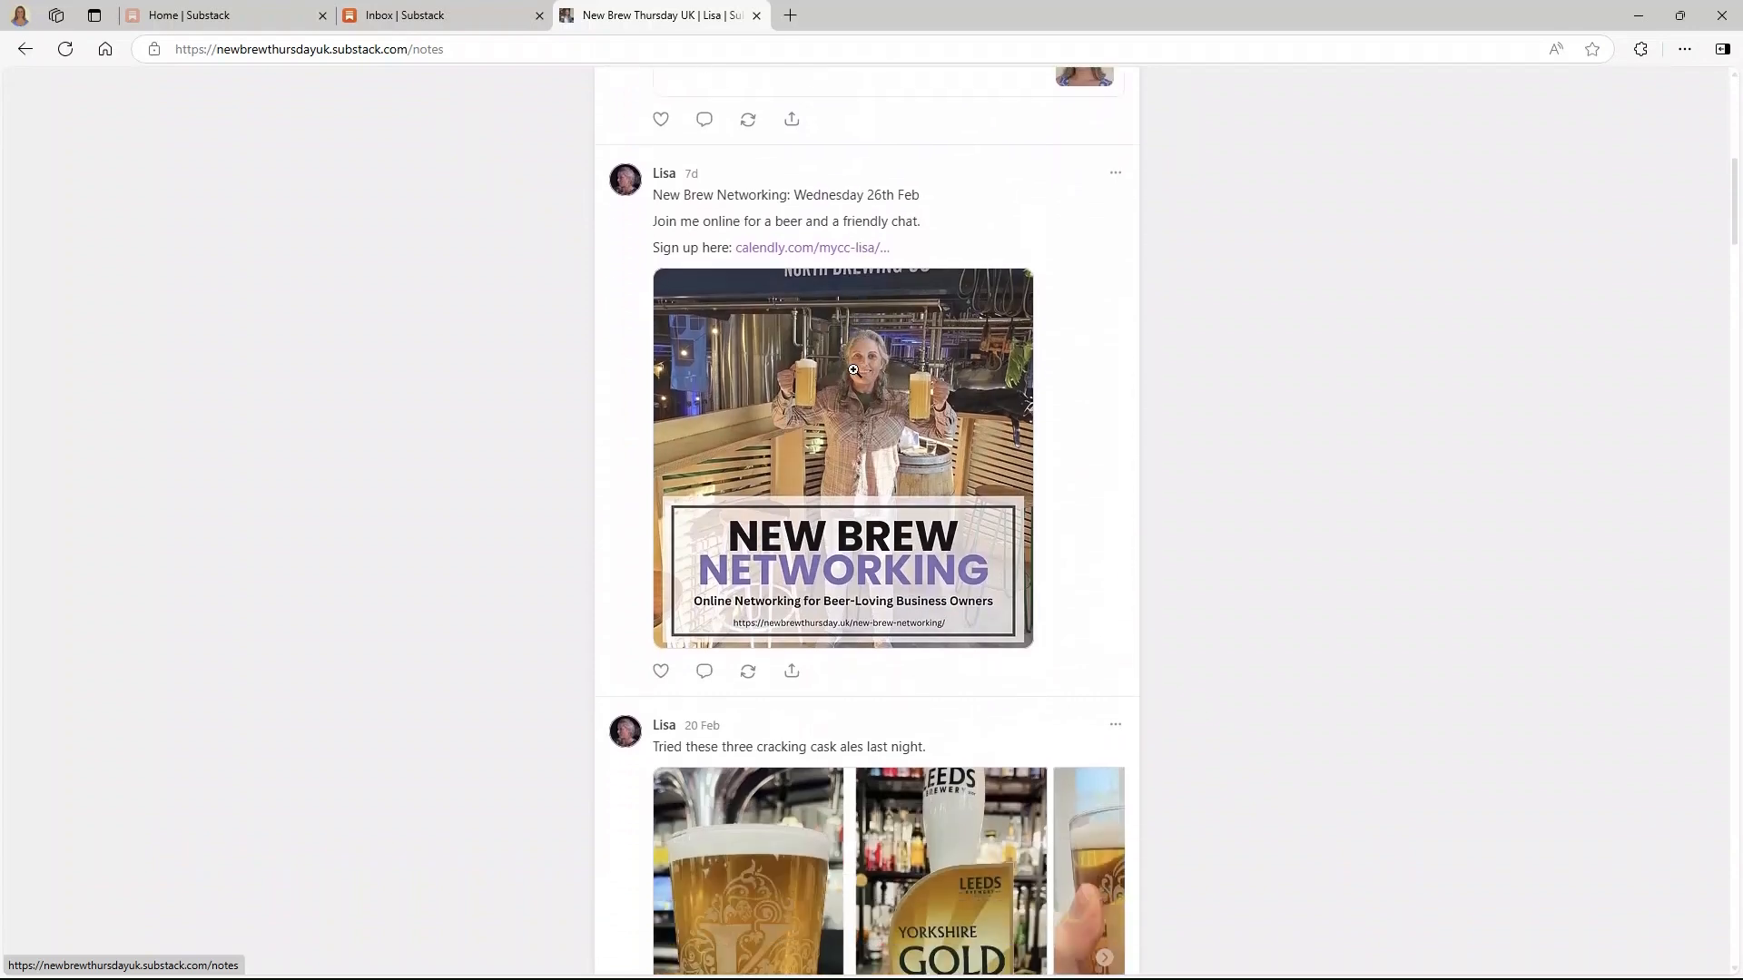
{"action": "scroll", "coordinate": [854, 370], "scroll_direction": "down", "scroll_amount": 6}
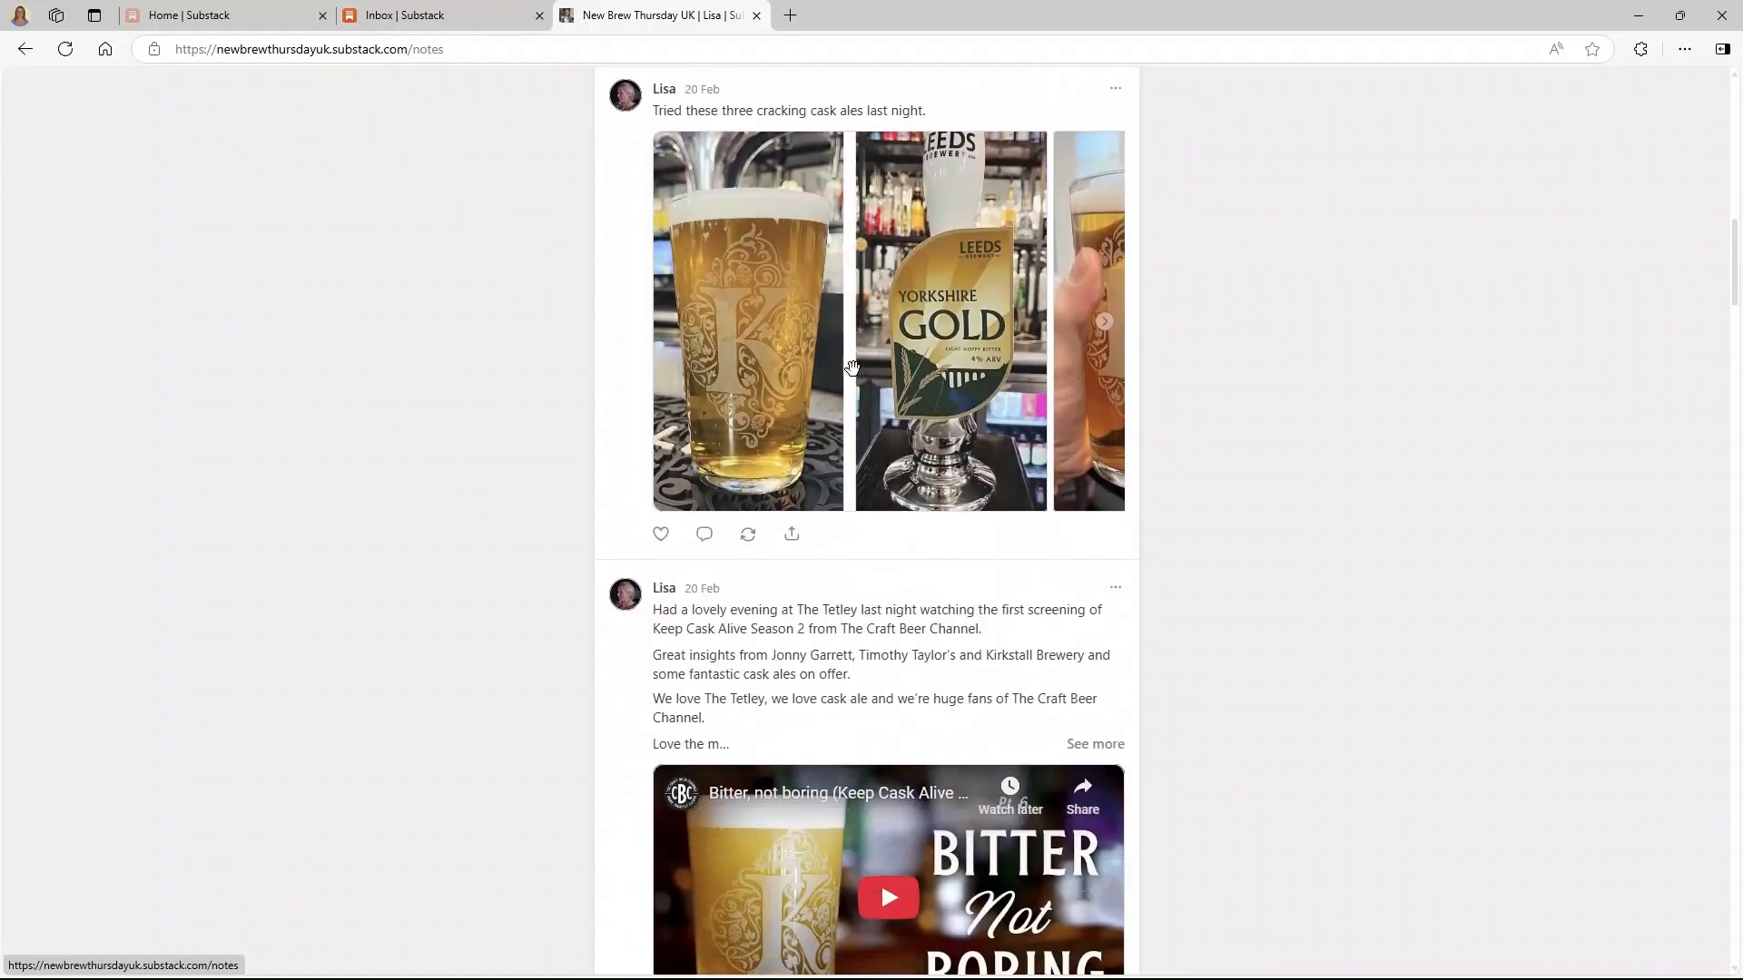
{"action": "scroll", "coordinate": [814, 459], "scroll_direction": "down", "scroll_amount": 4}
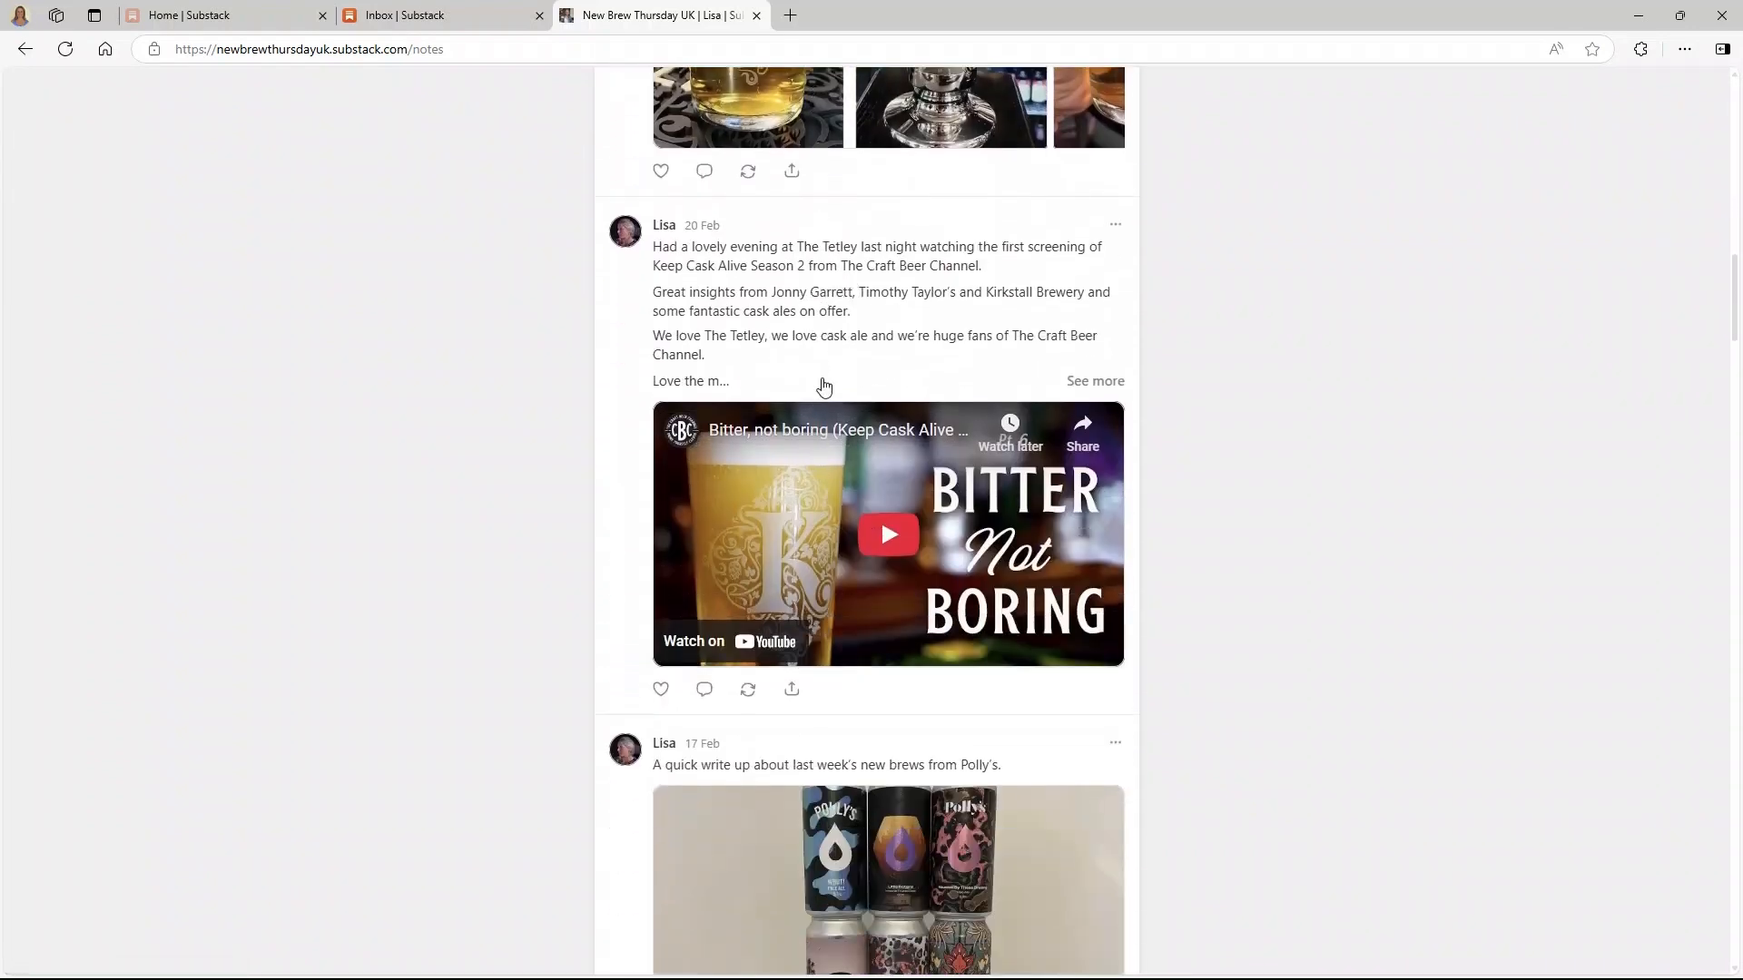
{"action": "scroll", "coordinate": [880, 544], "scroll_direction": "down", "scroll_amount": 4}
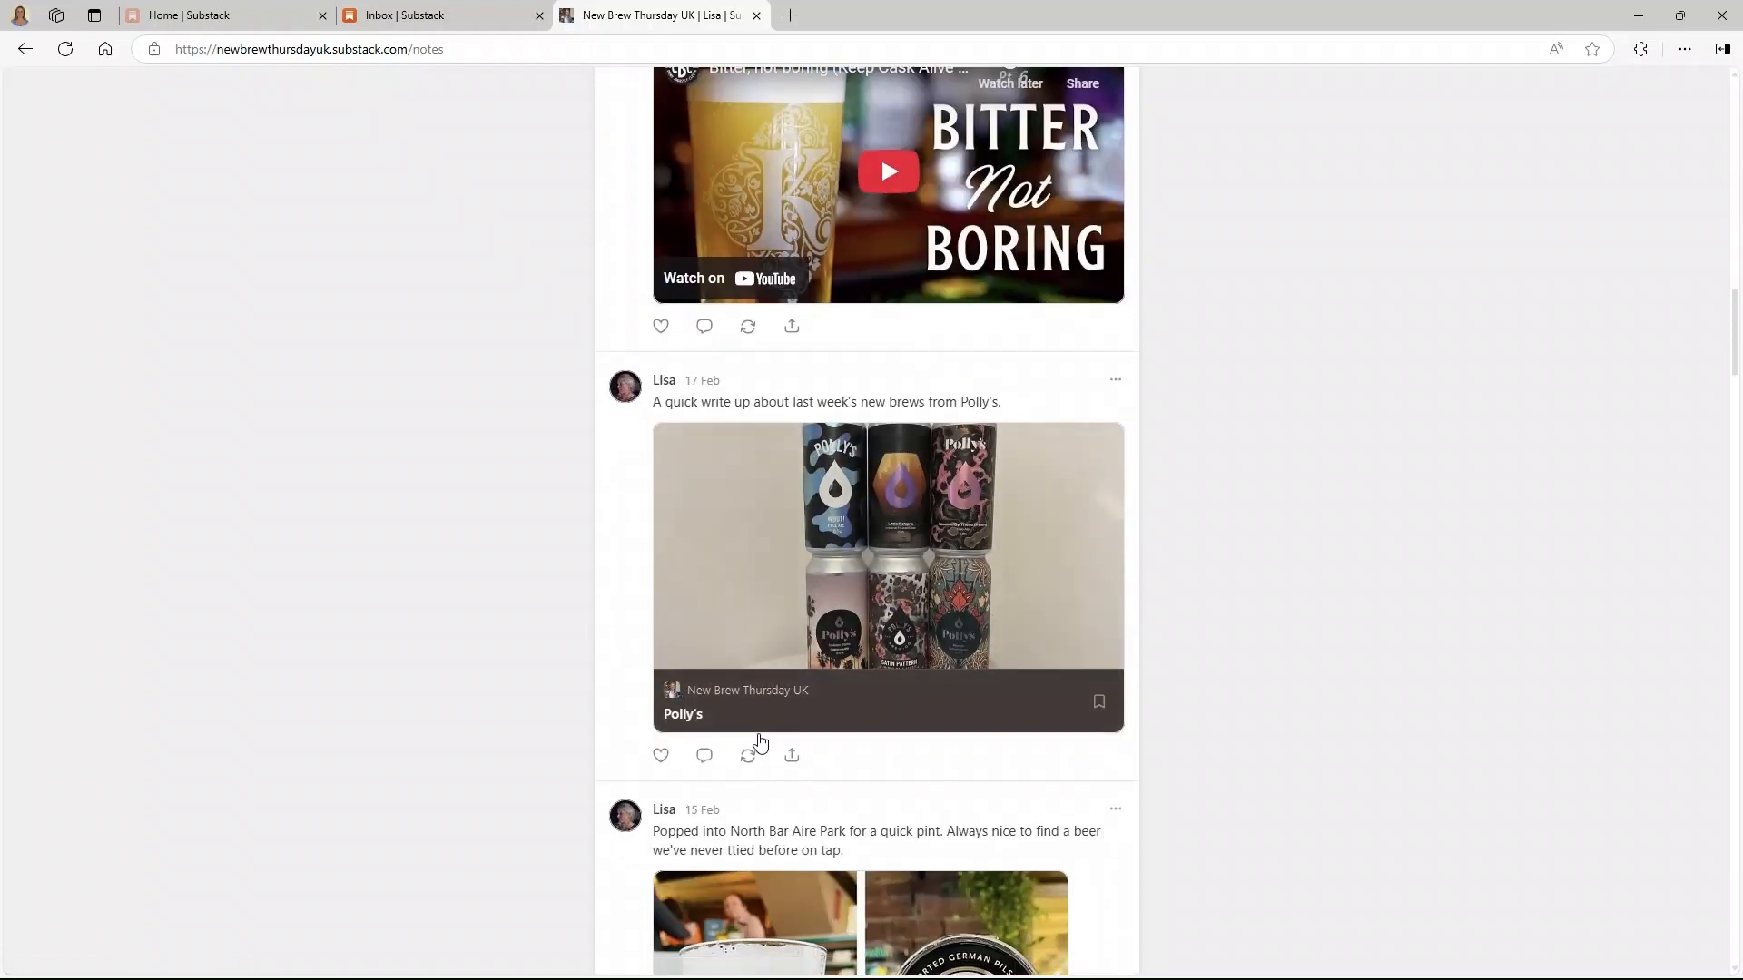
{"action": "scroll", "coordinate": [871, 672], "scroll_direction": "down", "scroll_amount": 7}
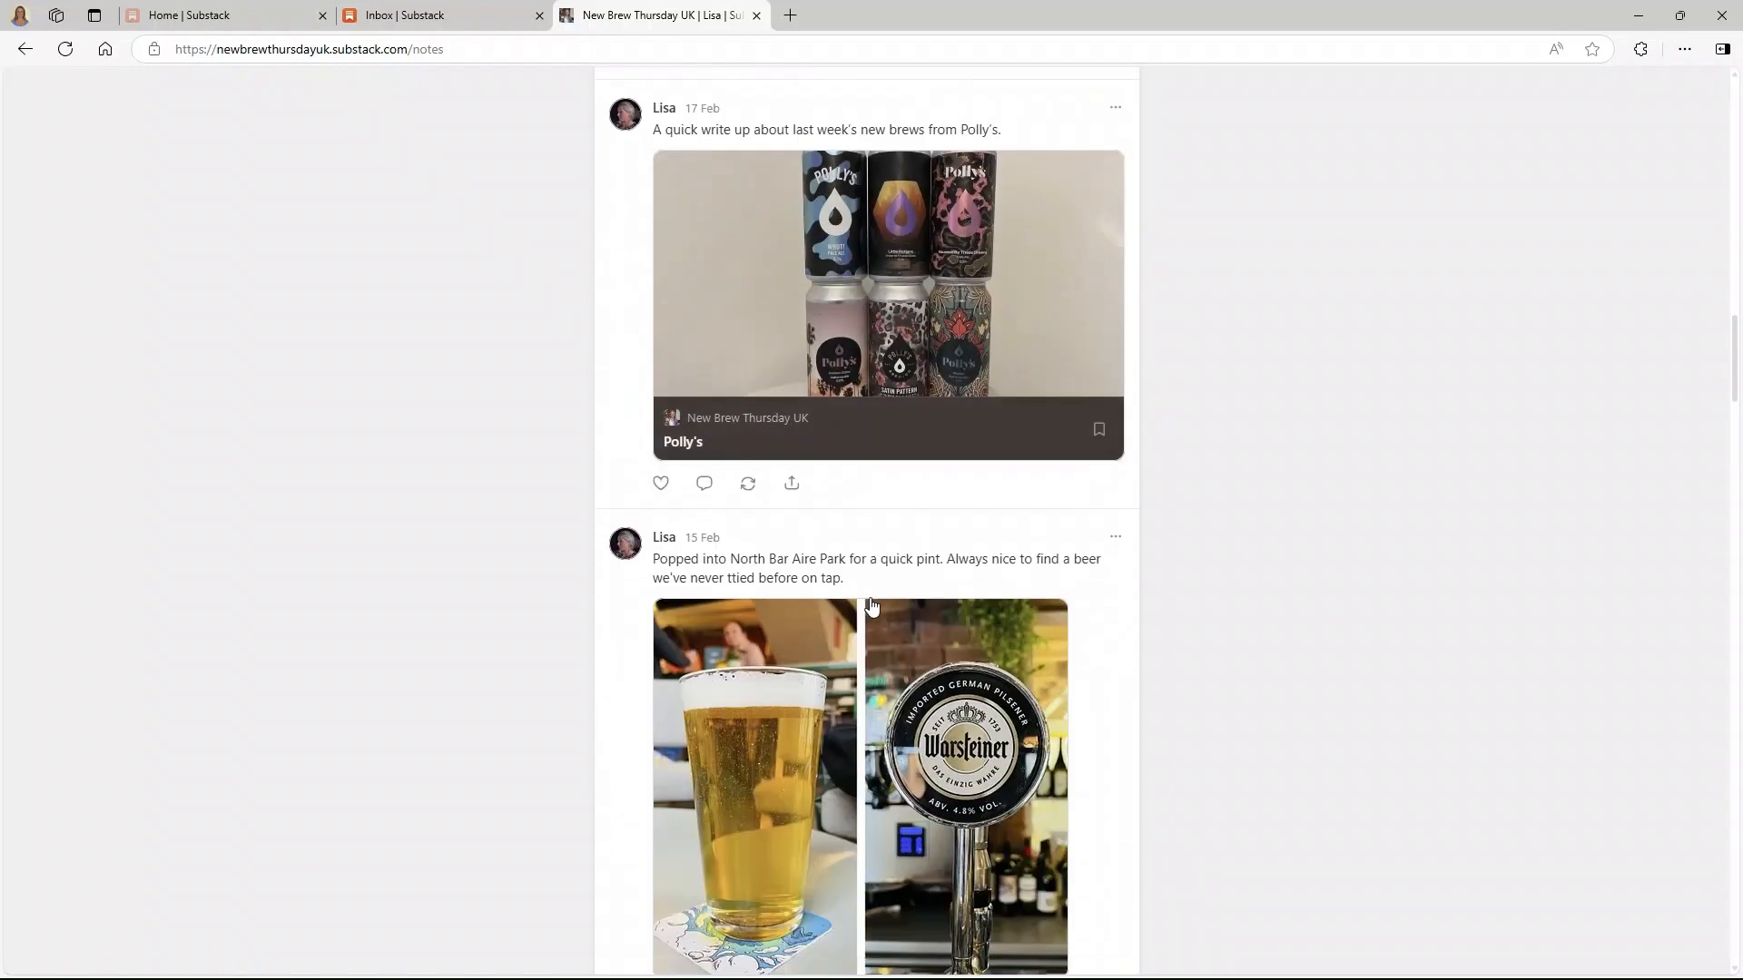
{"action": "scroll", "coordinate": [860, 599], "scroll_direction": "up", "scroll_amount": 15}
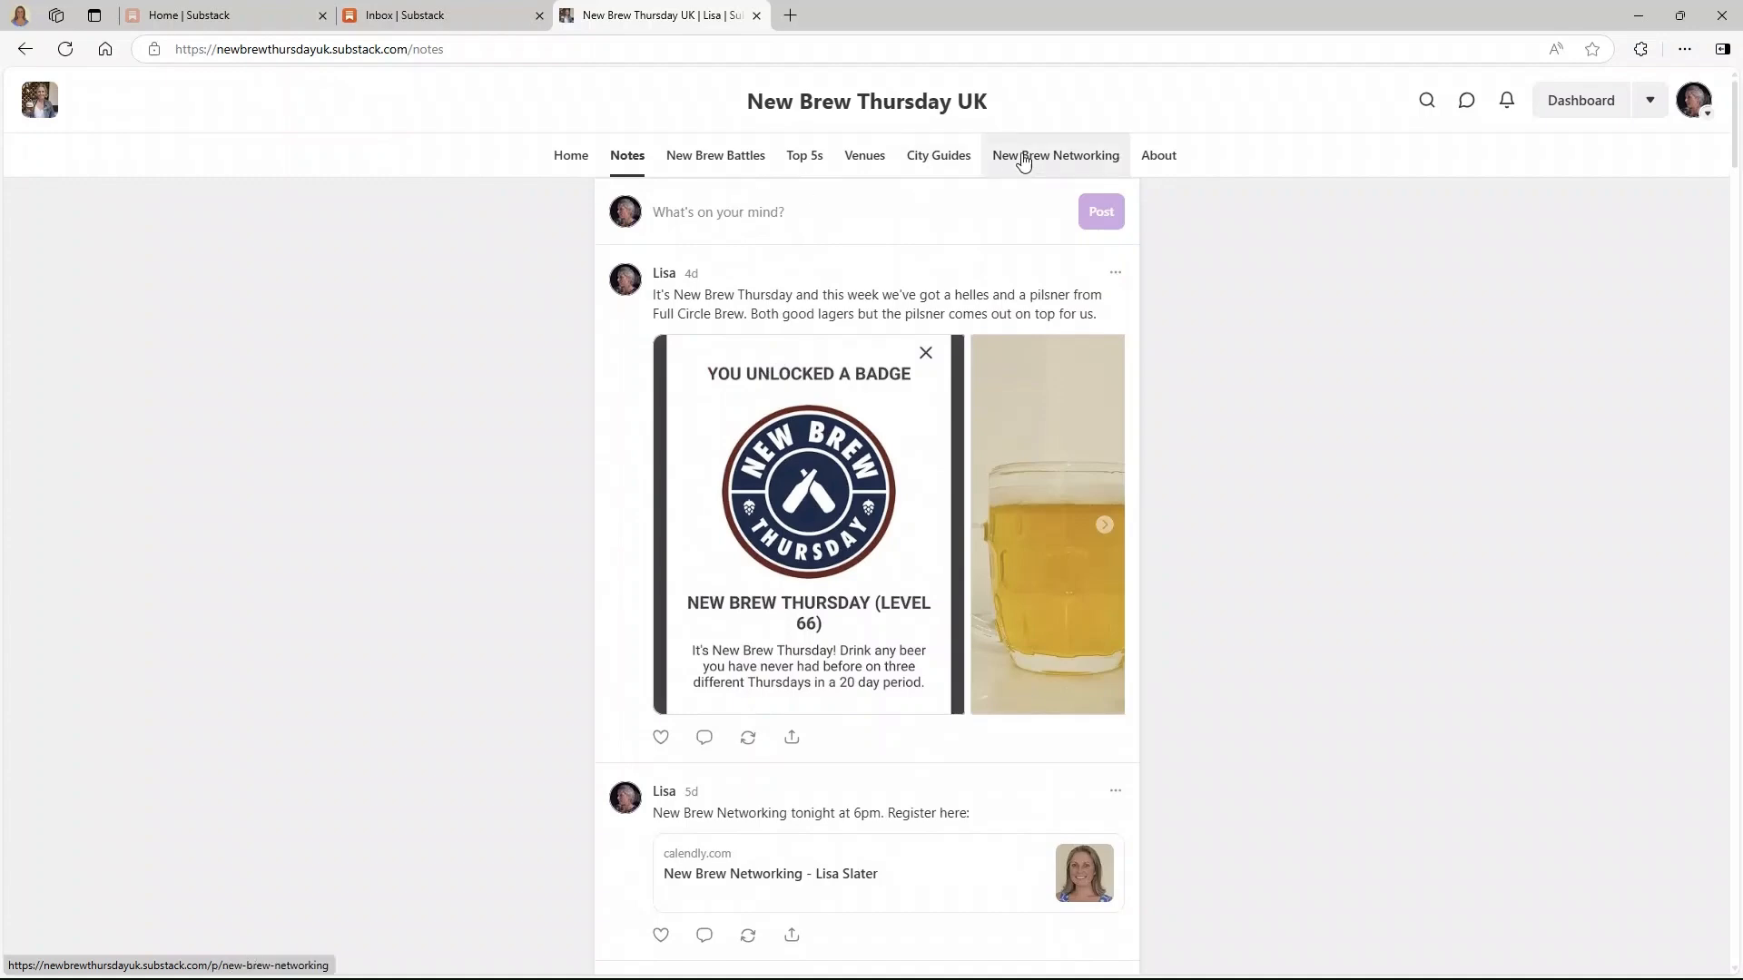
{"action": "left_click", "coordinate": [1022, 154]}
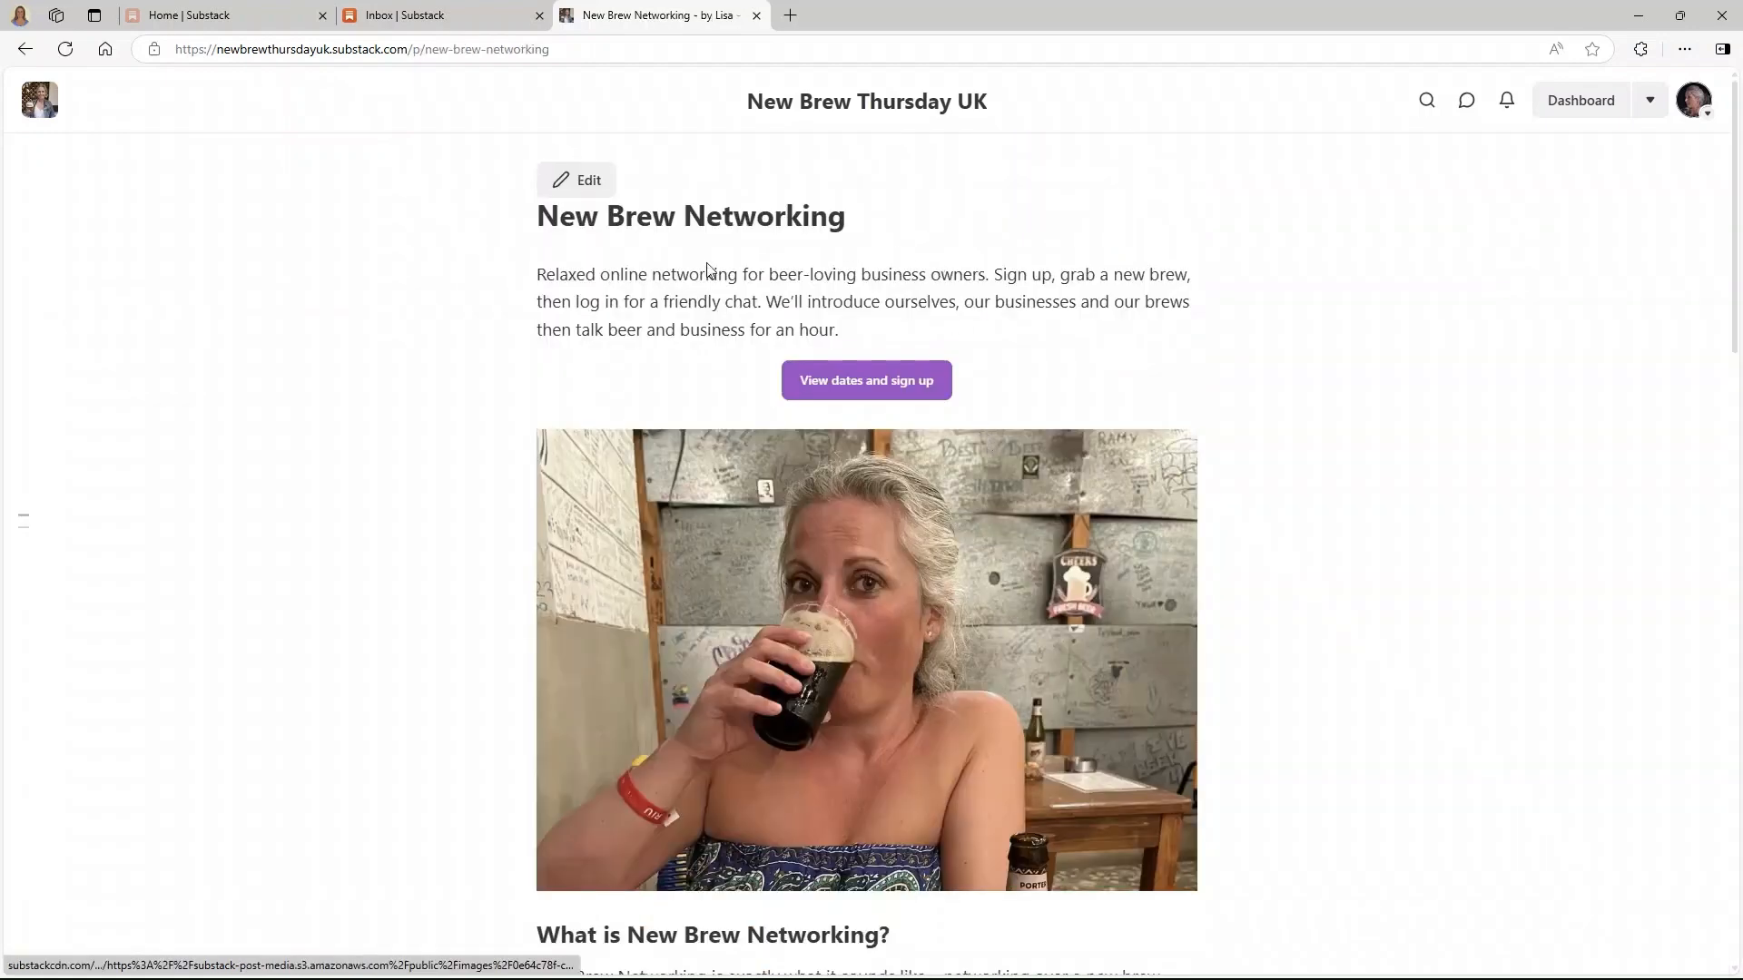
- Scroll the New Brew Networking page, return home, then open and scroll the About page
{"action": "scroll", "coordinate": [707, 297], "scroll_direction": "down", "scroll_amount": 13}
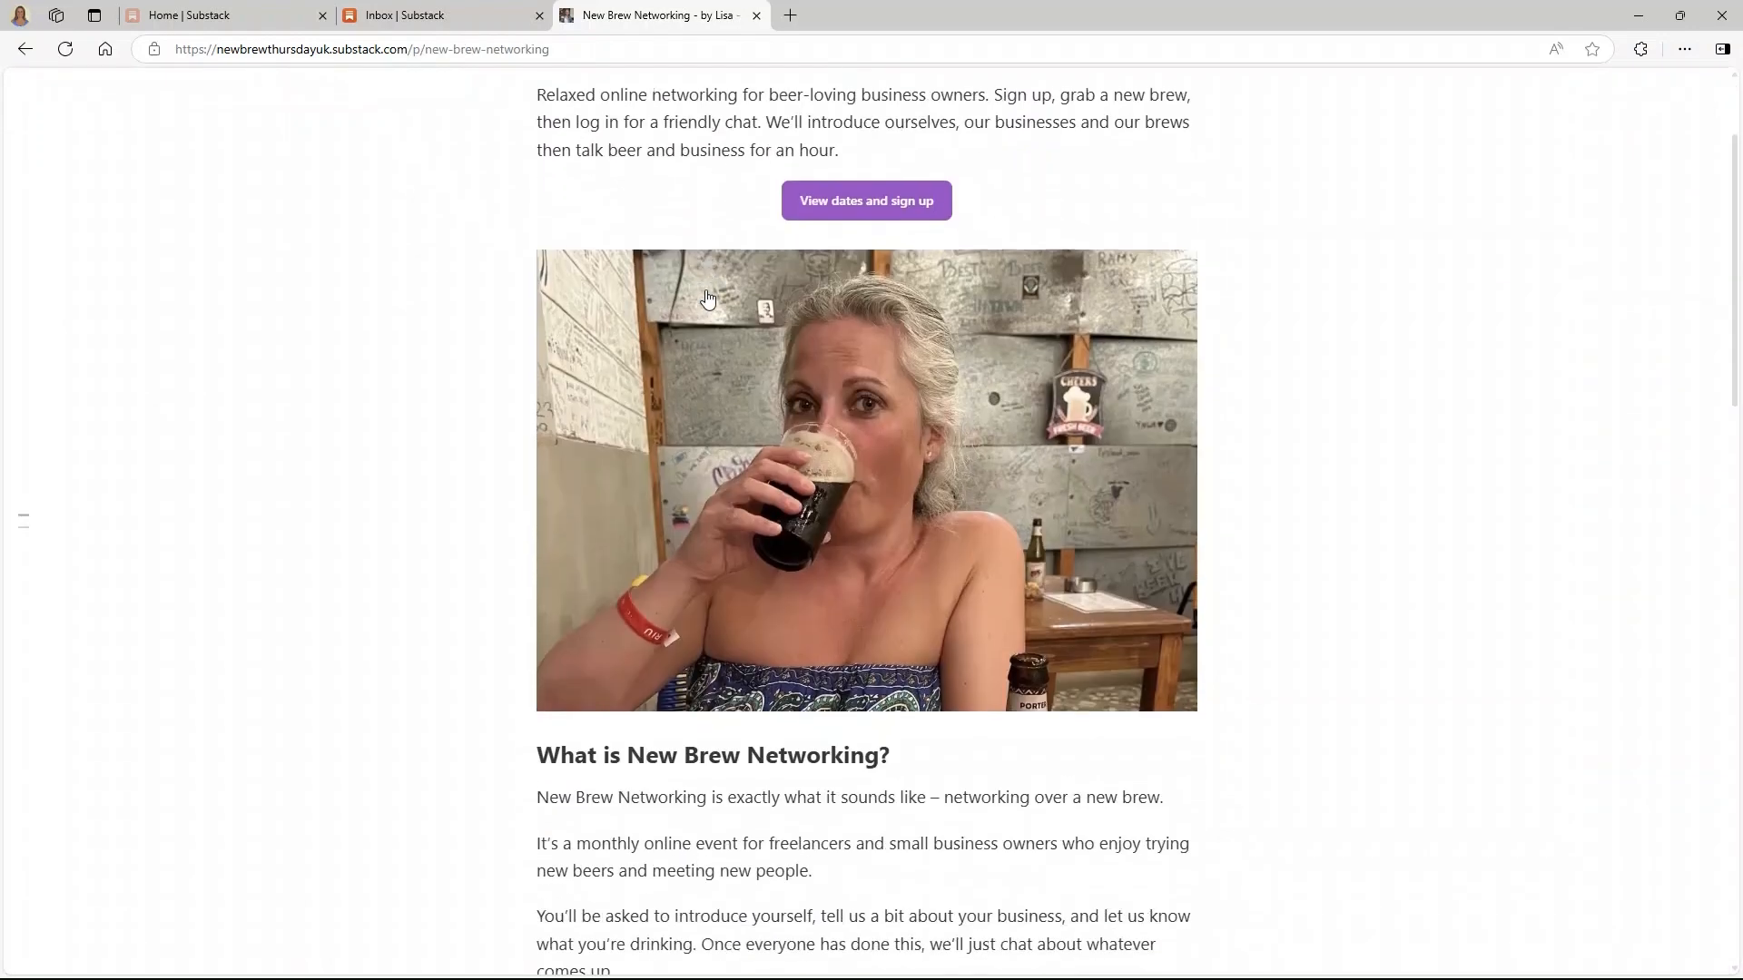
{"action": "scroll", "coordinate": [707, 296], "scroll_direction": "down", "scroll_amount": 8}
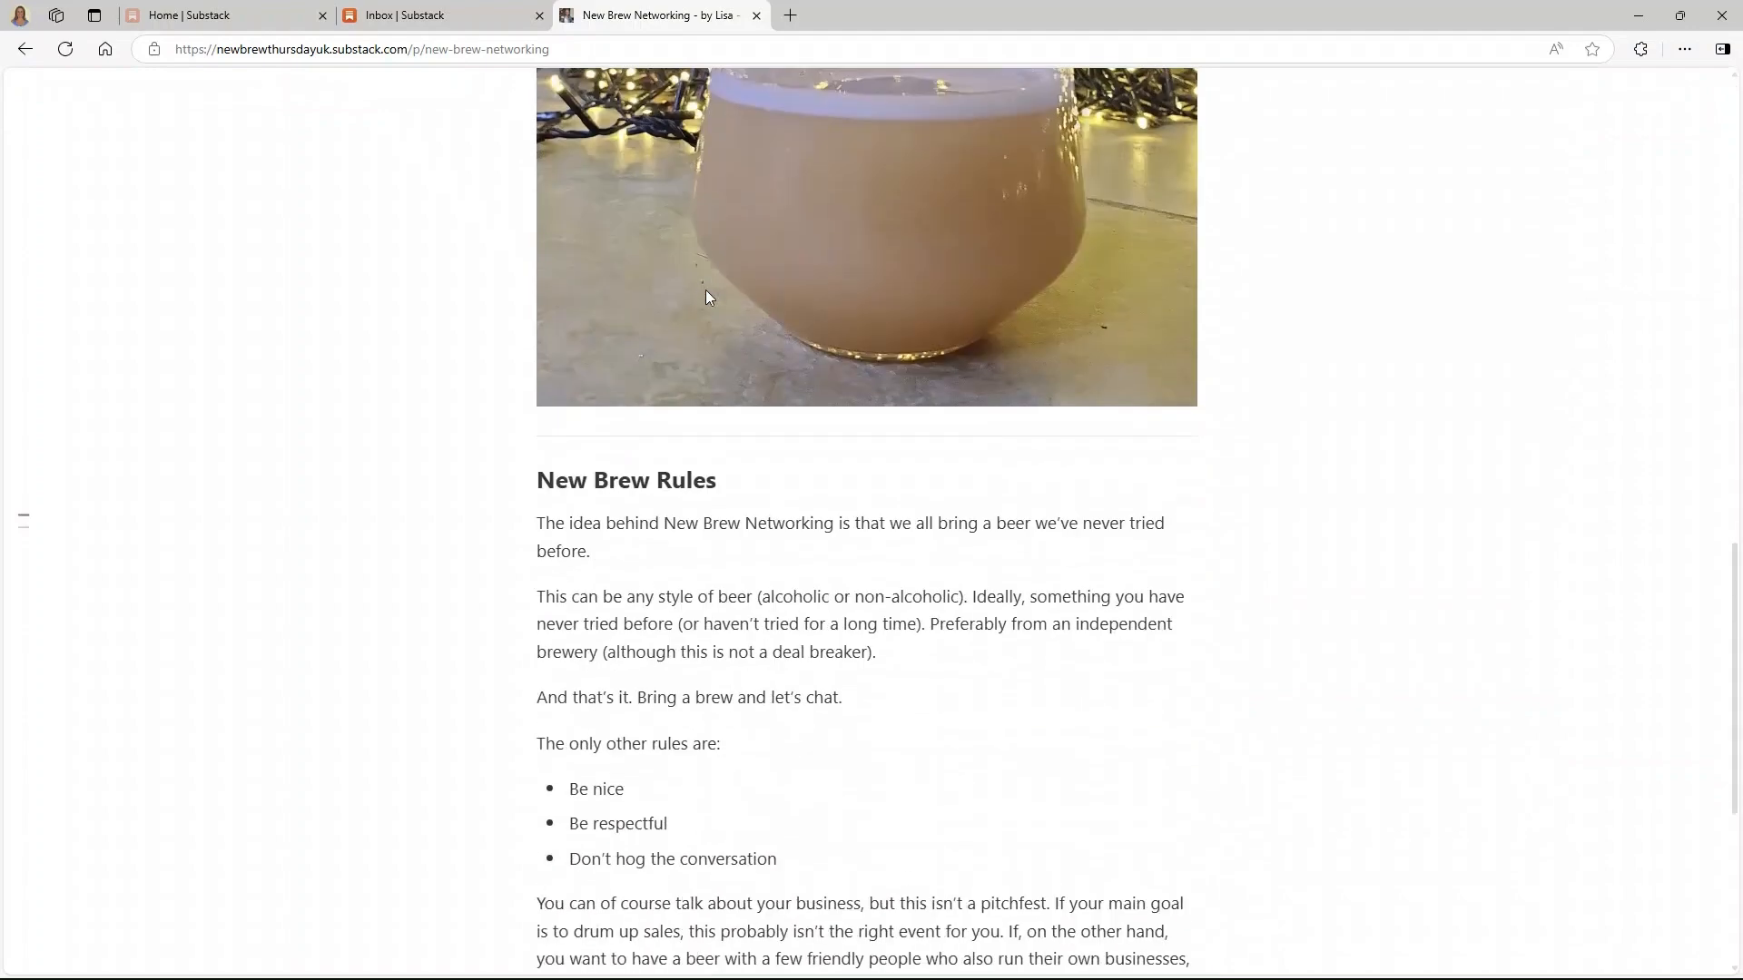
{"action": "scroll", "coordinate": [709, 297], "scroll_direction": "down", "scroll_amount": 1}
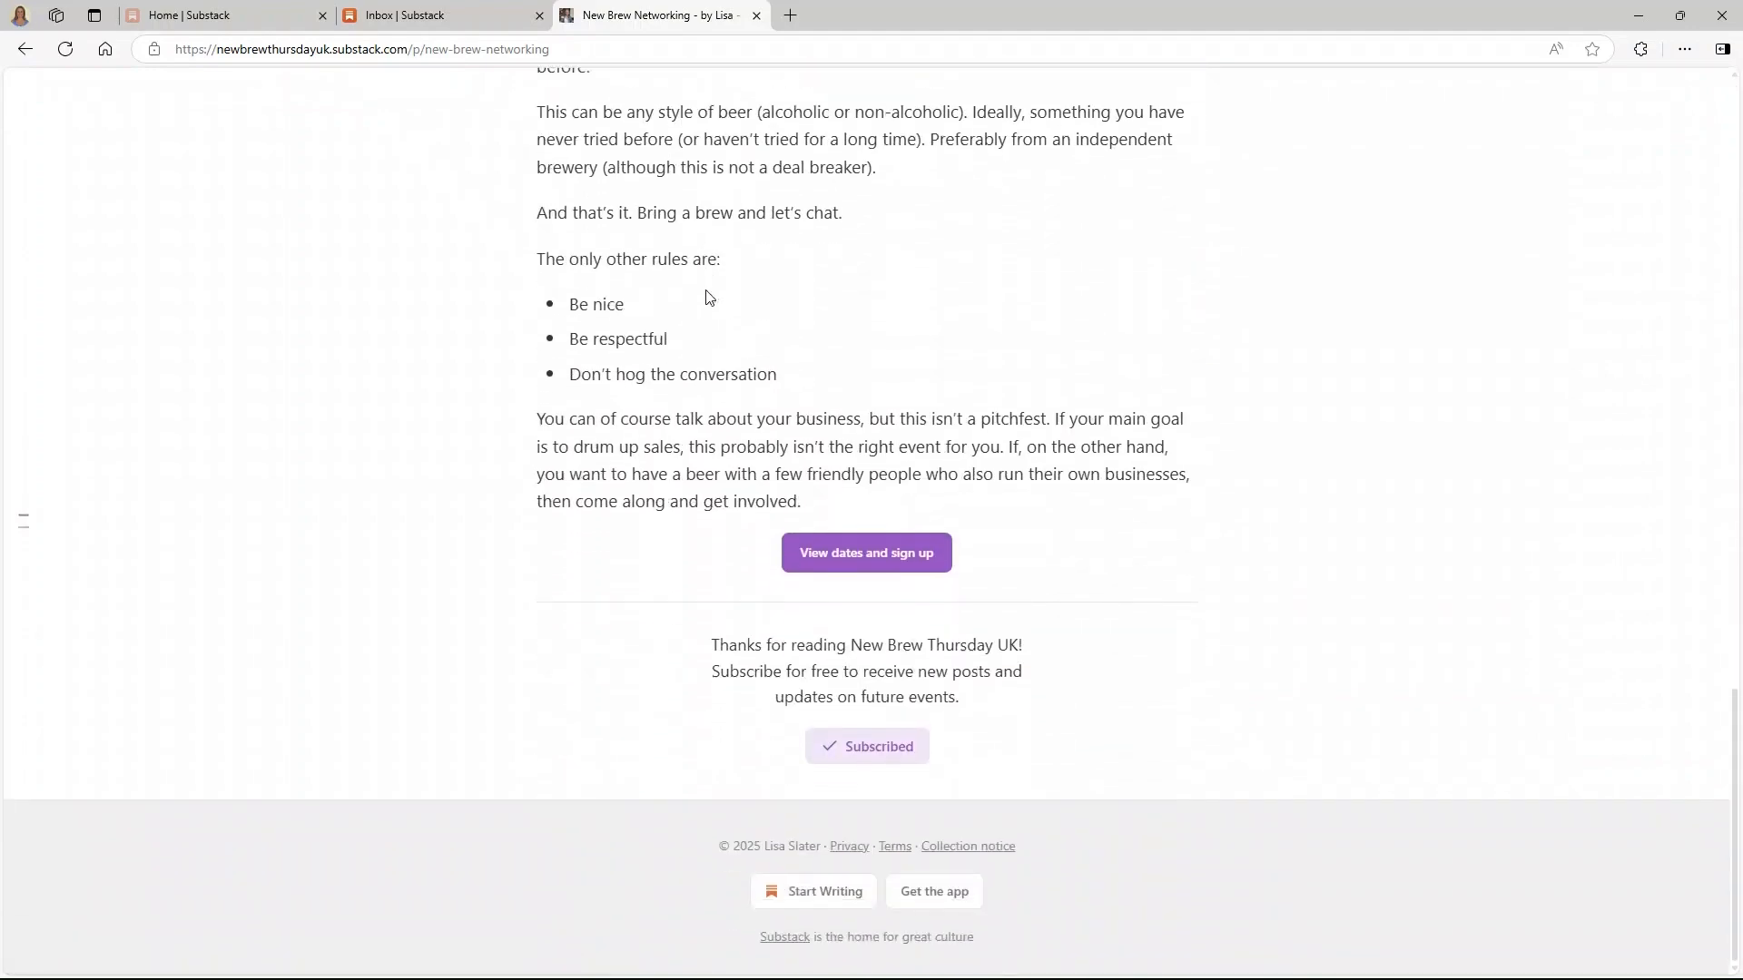
{"action": "scroll", "coordinate": [709, 297], "scroll_direction": "up", "scroll_amount": 20}
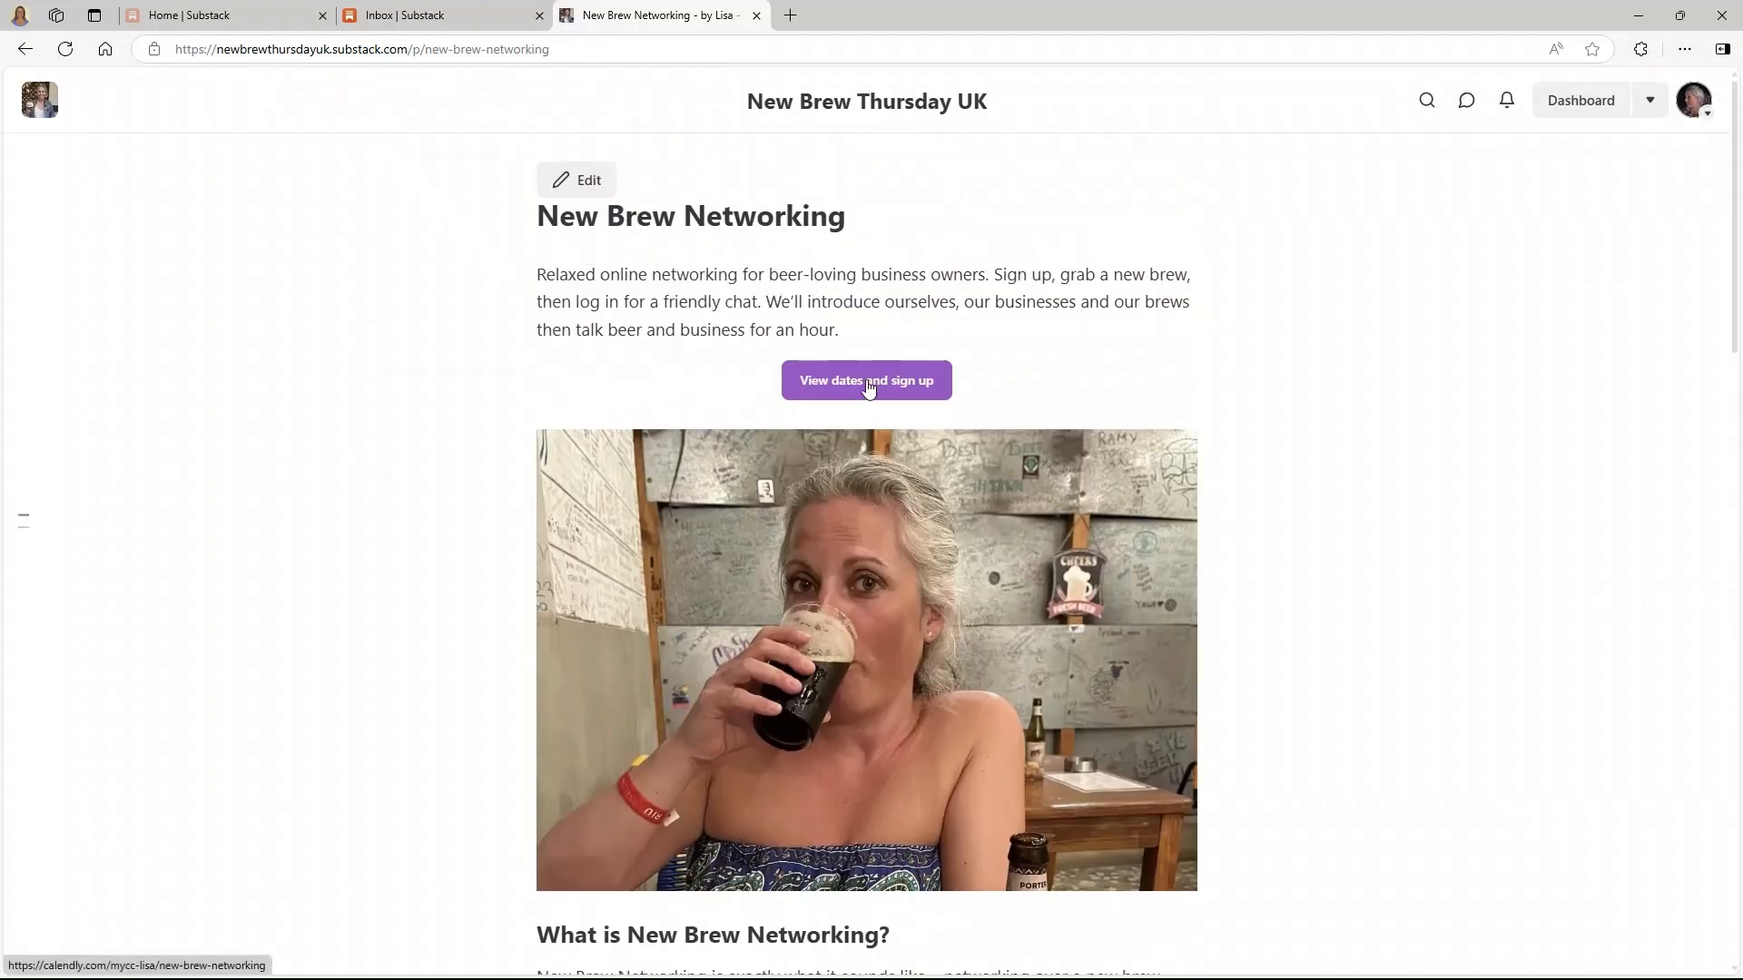
{"action": "left_click", "coordinate": [805, 103]}
{"action": "left_click", "coordinate": [1160, 157]}
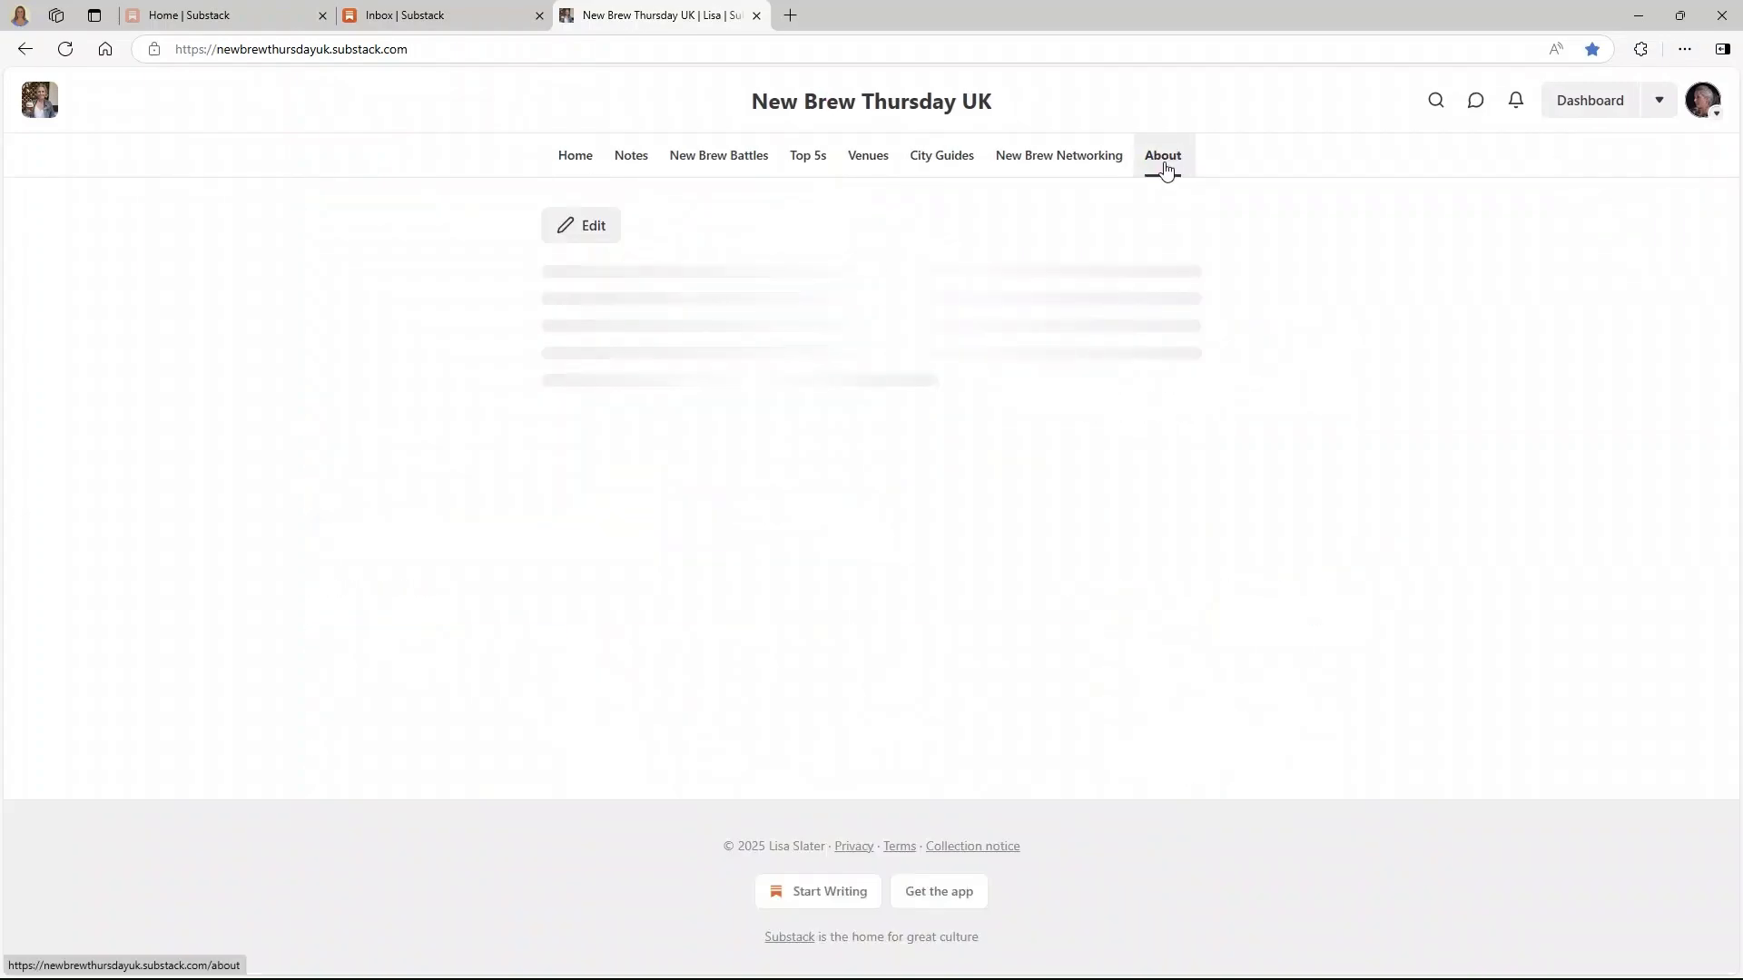
{"action": "scroll", "coordinate": [1252, 419], "scroll_direction": "down", "scroll_amount": 15}
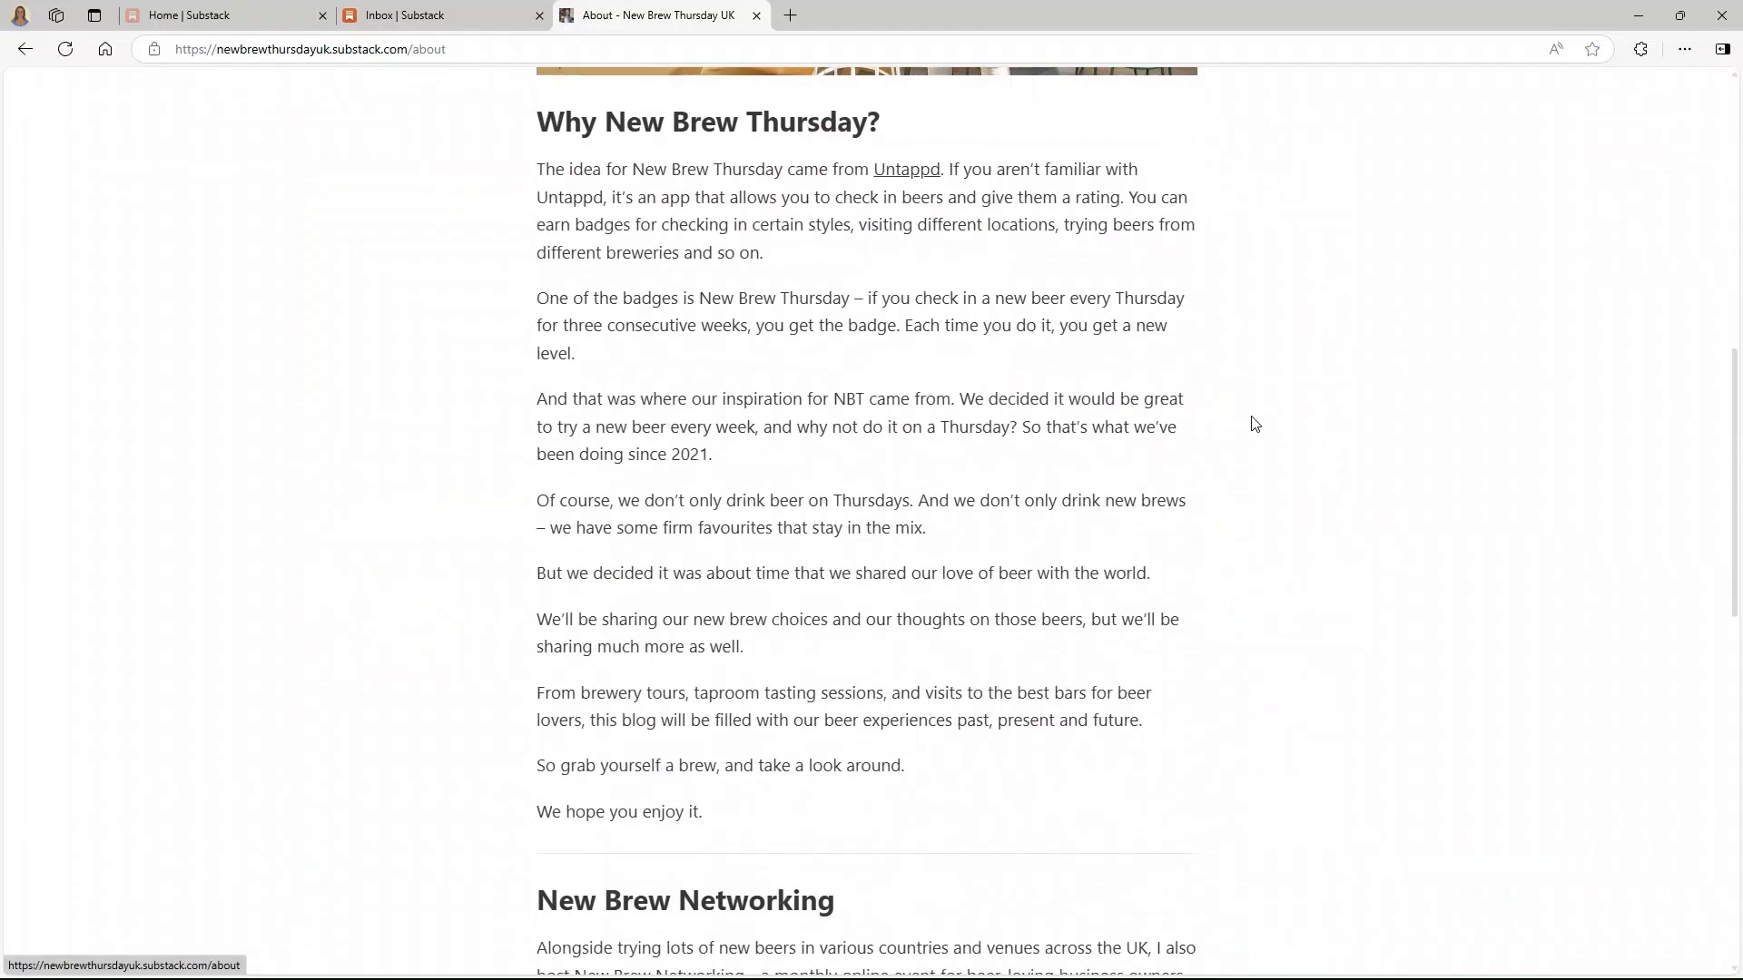
{"action": "scroll", "coordinate": [1253, 424], "scroll_direction": "up", "scroll_amount": 15}
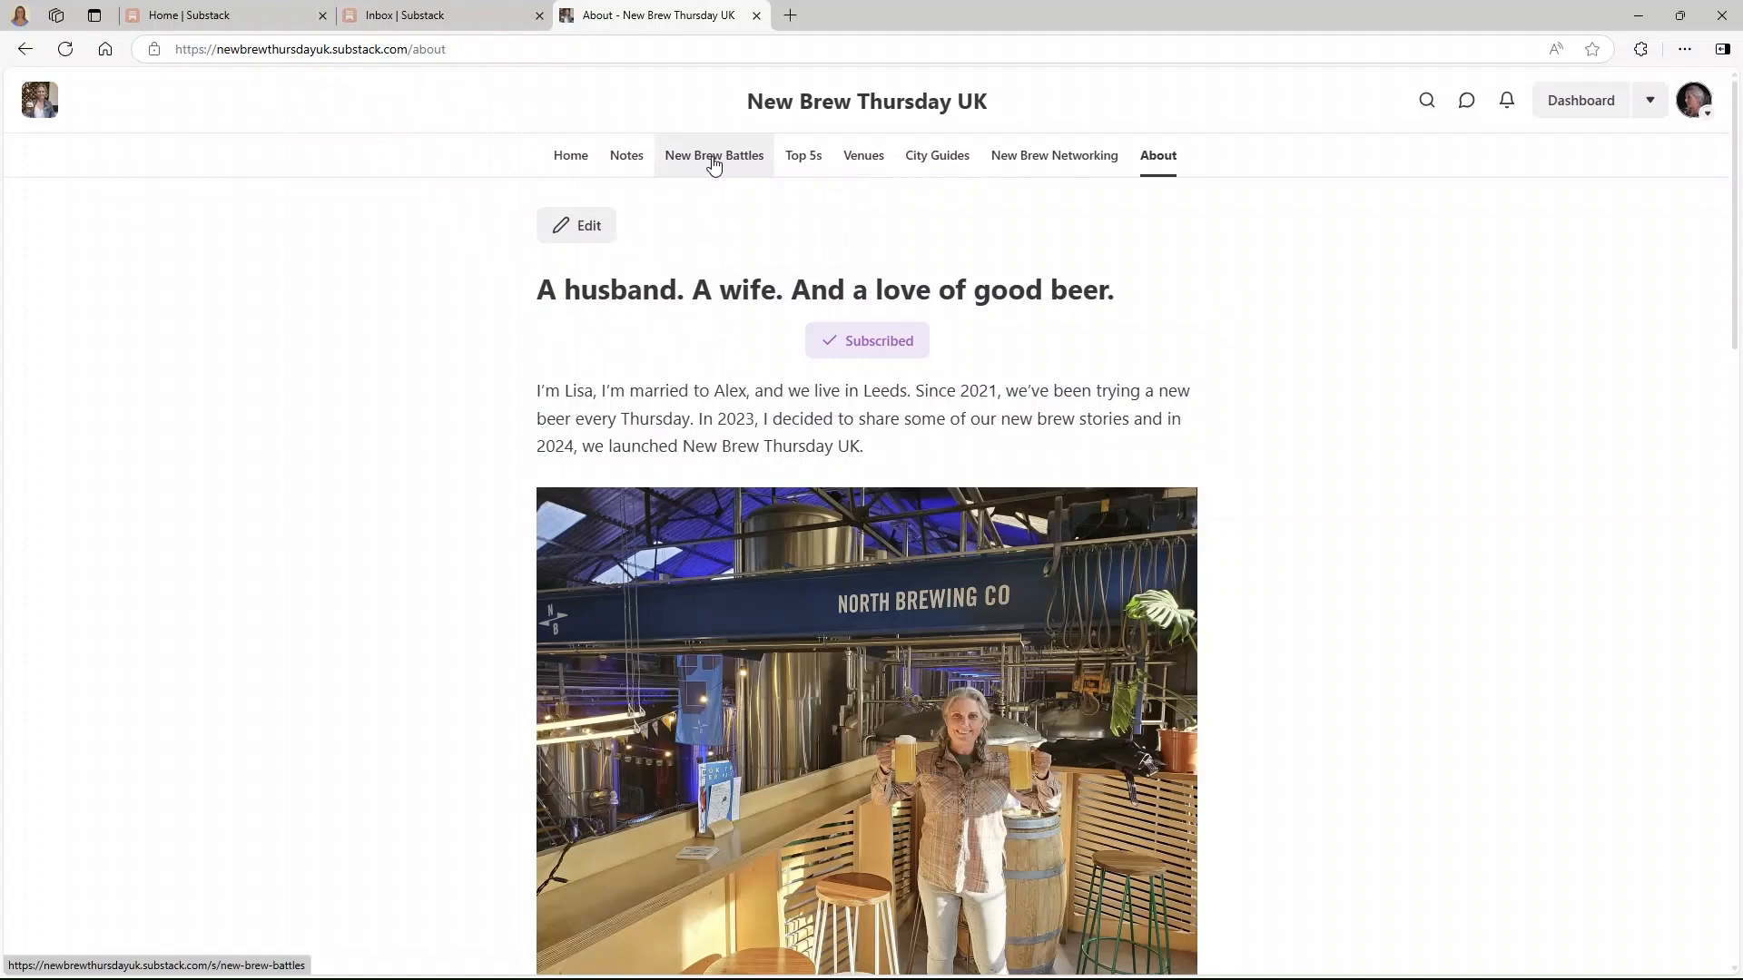
- Browse the Top 5s and City Guides section pages of New Brew Thursday UK
{"action": "left_click", "coordinate": [806, 157]}
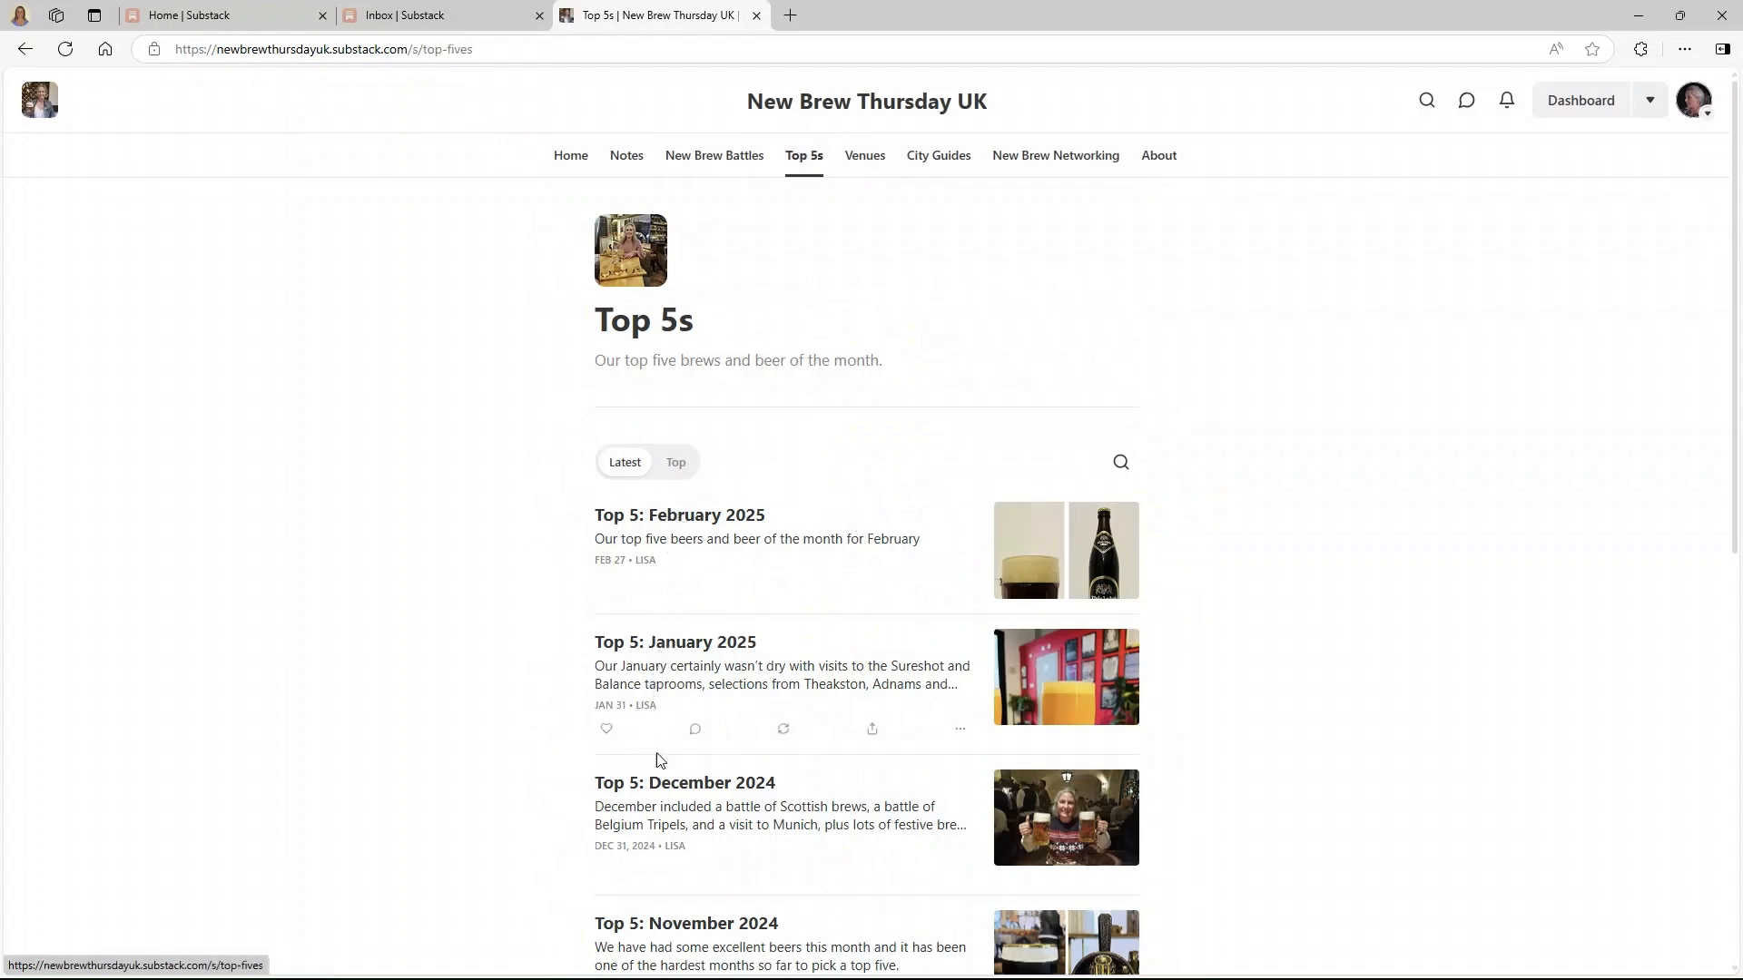
{"action": "scroll", "coordinate": [674, 853], "scroll_direction": "down", "scroll_amount": 3}
{"action": "scroll", "coordinate": [674, 858], "scroll_direction": "down", "scroll_amount": 3}
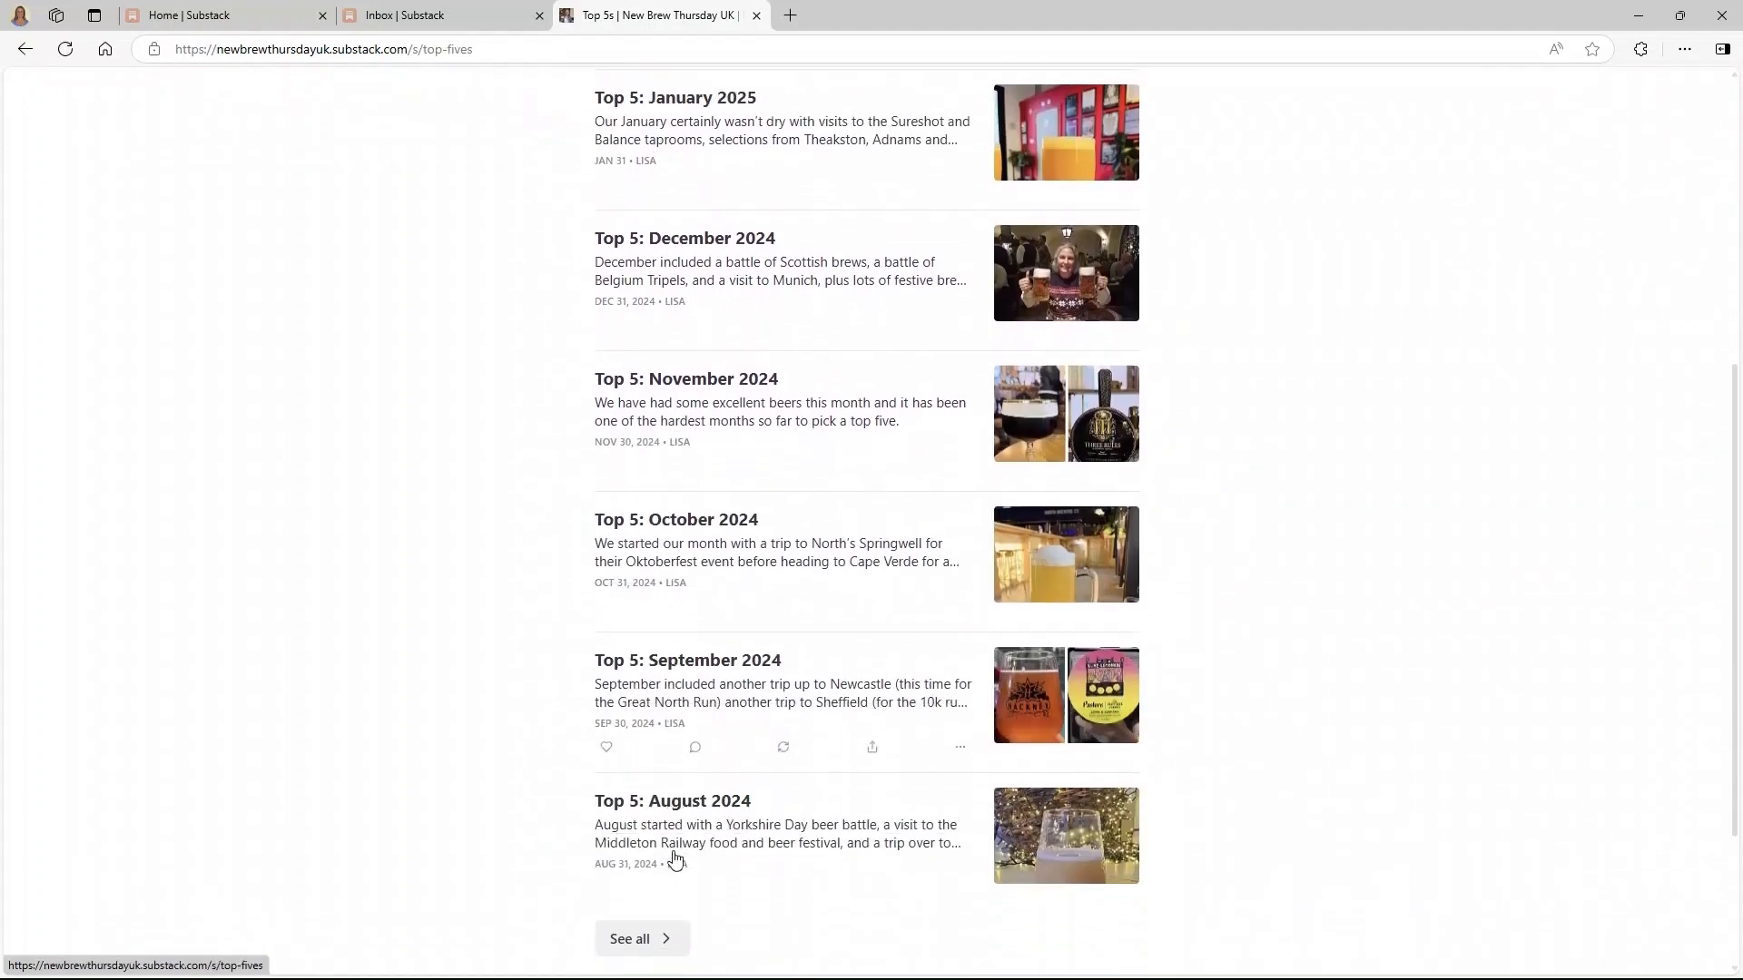
{"action": "scroll", "coordinate": [674, 858], "scroll_direction": "up", "scroll_amount": 6}
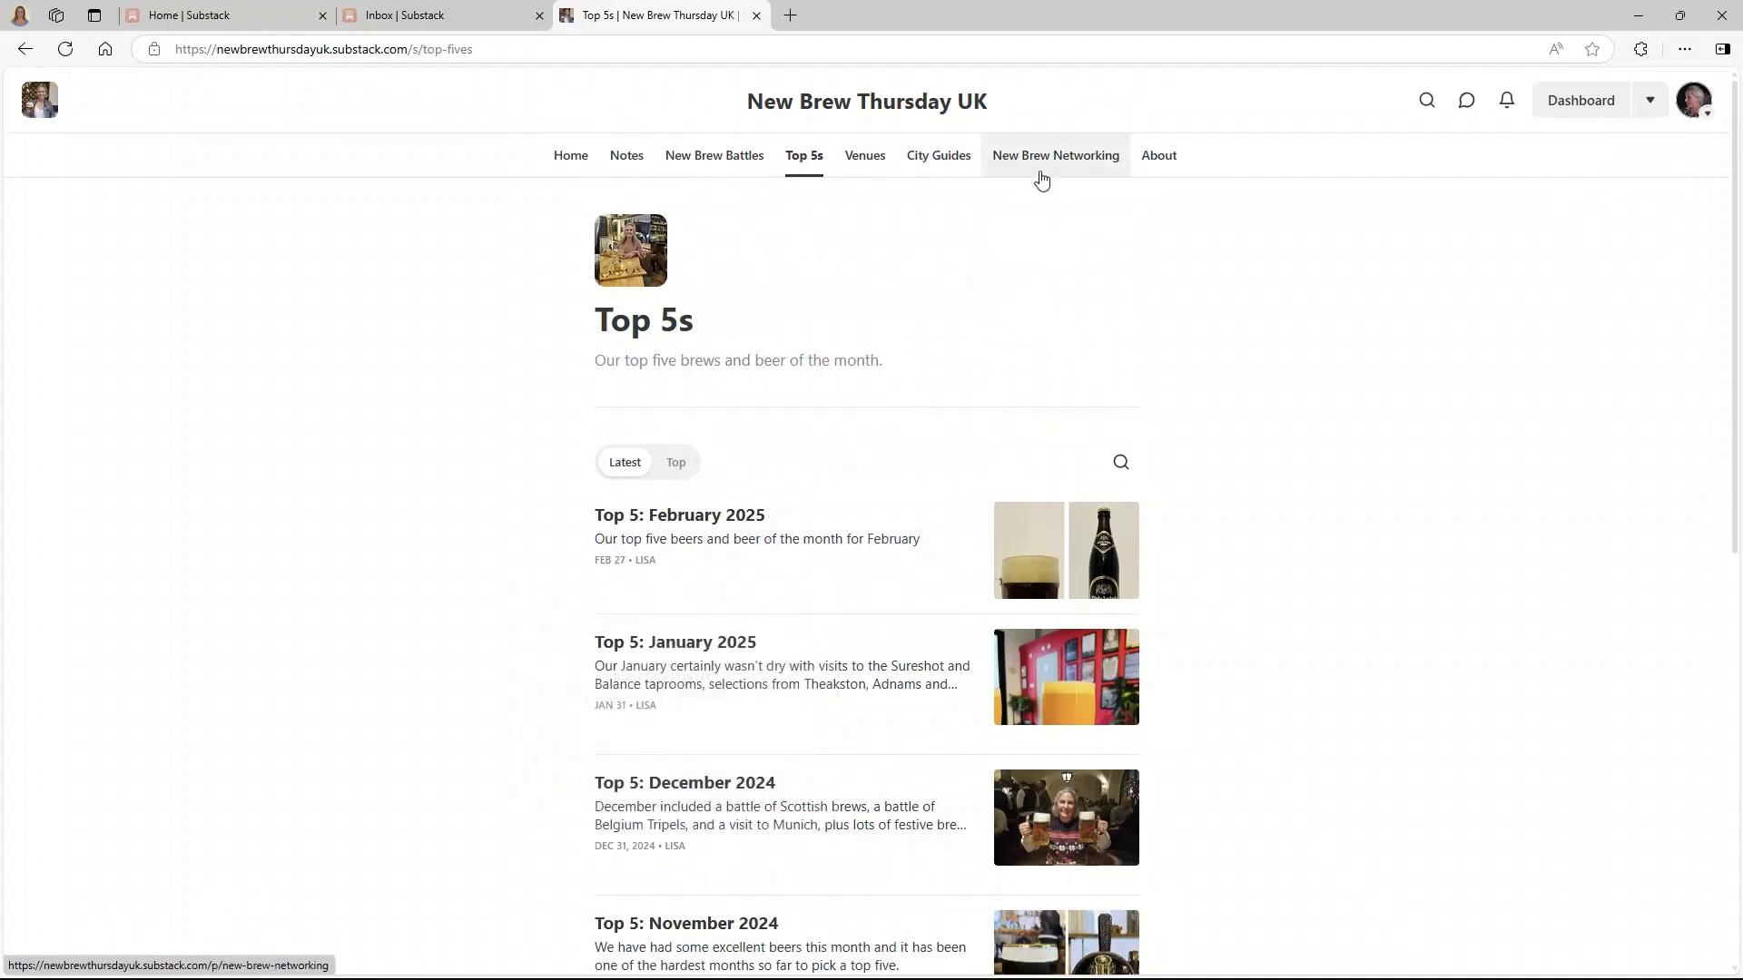
{"action": "left_click", "coordinate": [937, 158]}
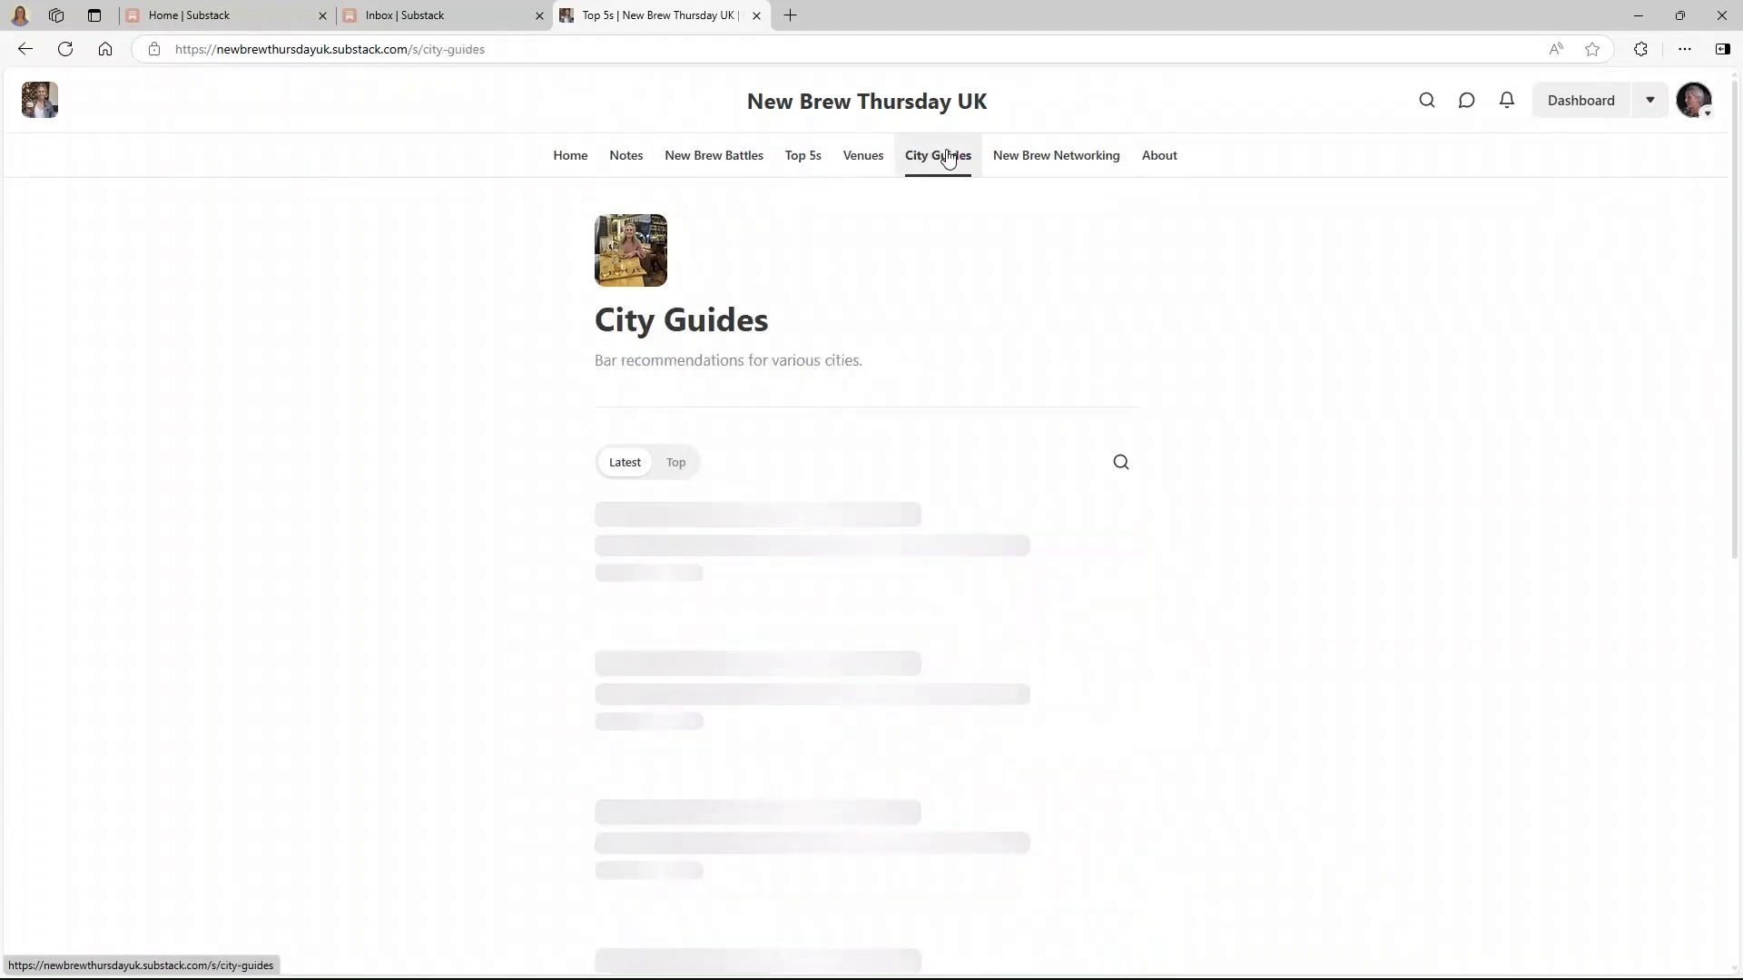
{"action": "scroll", "coordinate": [862, 302], "scroll_direction": "down", "scroll_amount": 3}
{"action": "scroll", "coordinate": [829, 499], "scroll_direction": "up", "scroll_amount": 3}
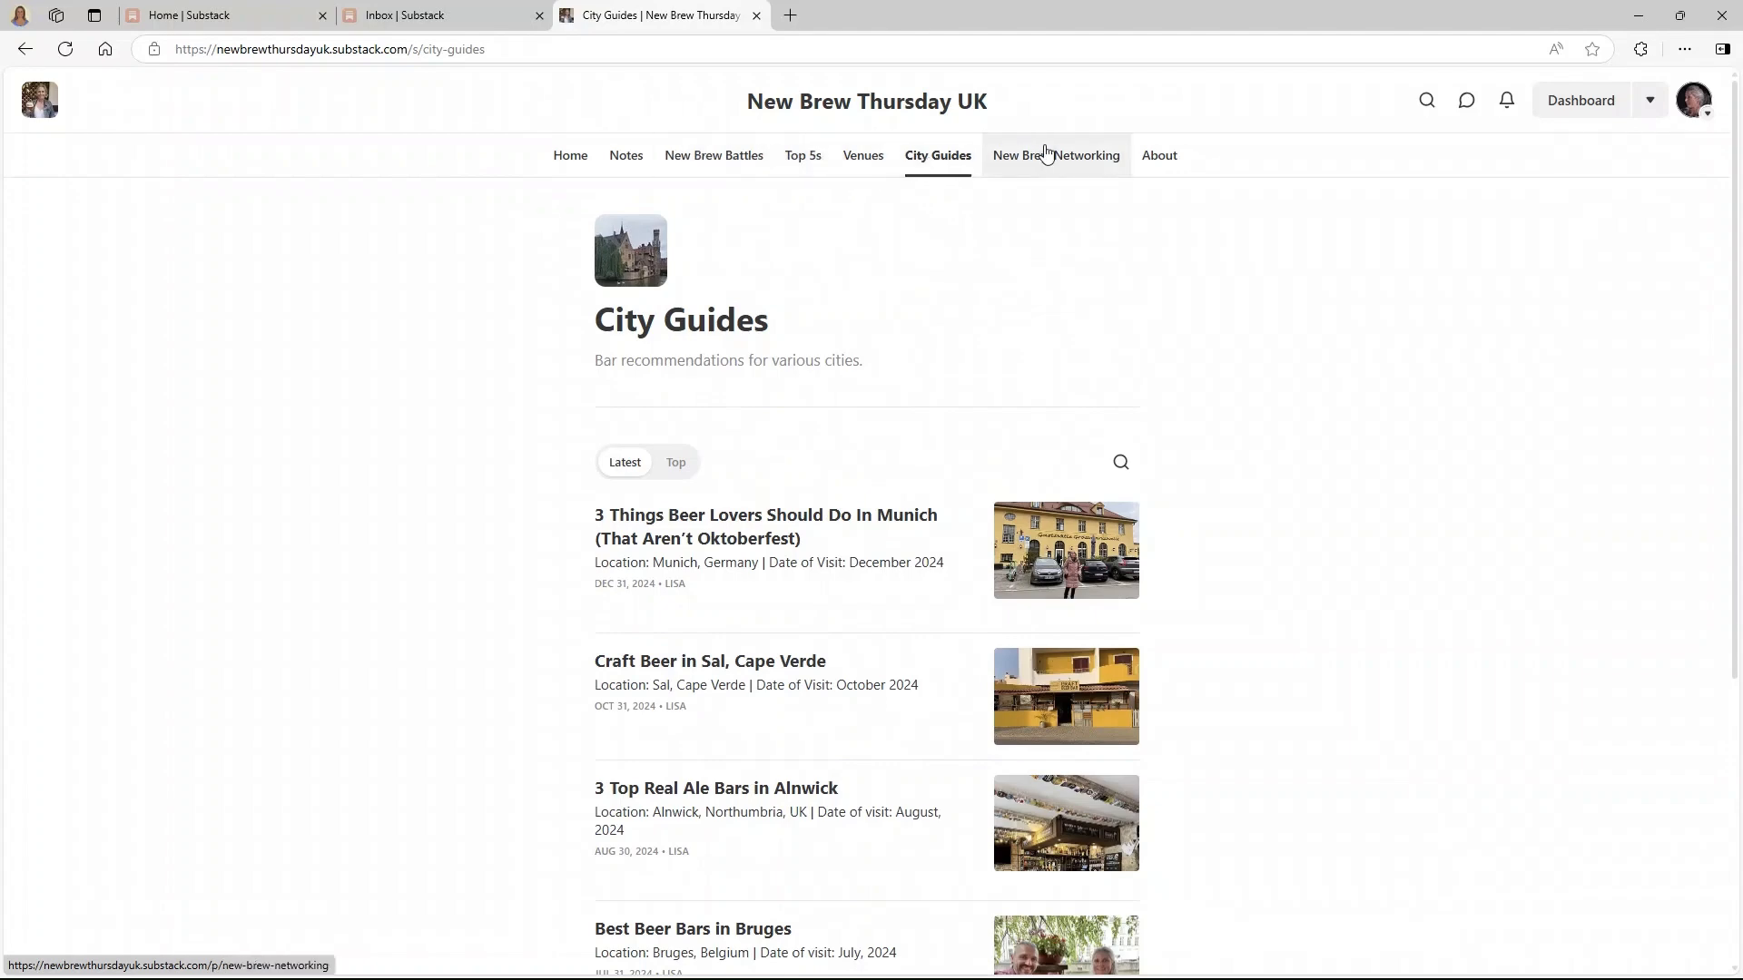
- Return to the publication's home page and scroll through it
{"action": "left_click", "coordinate": [762, 104]}
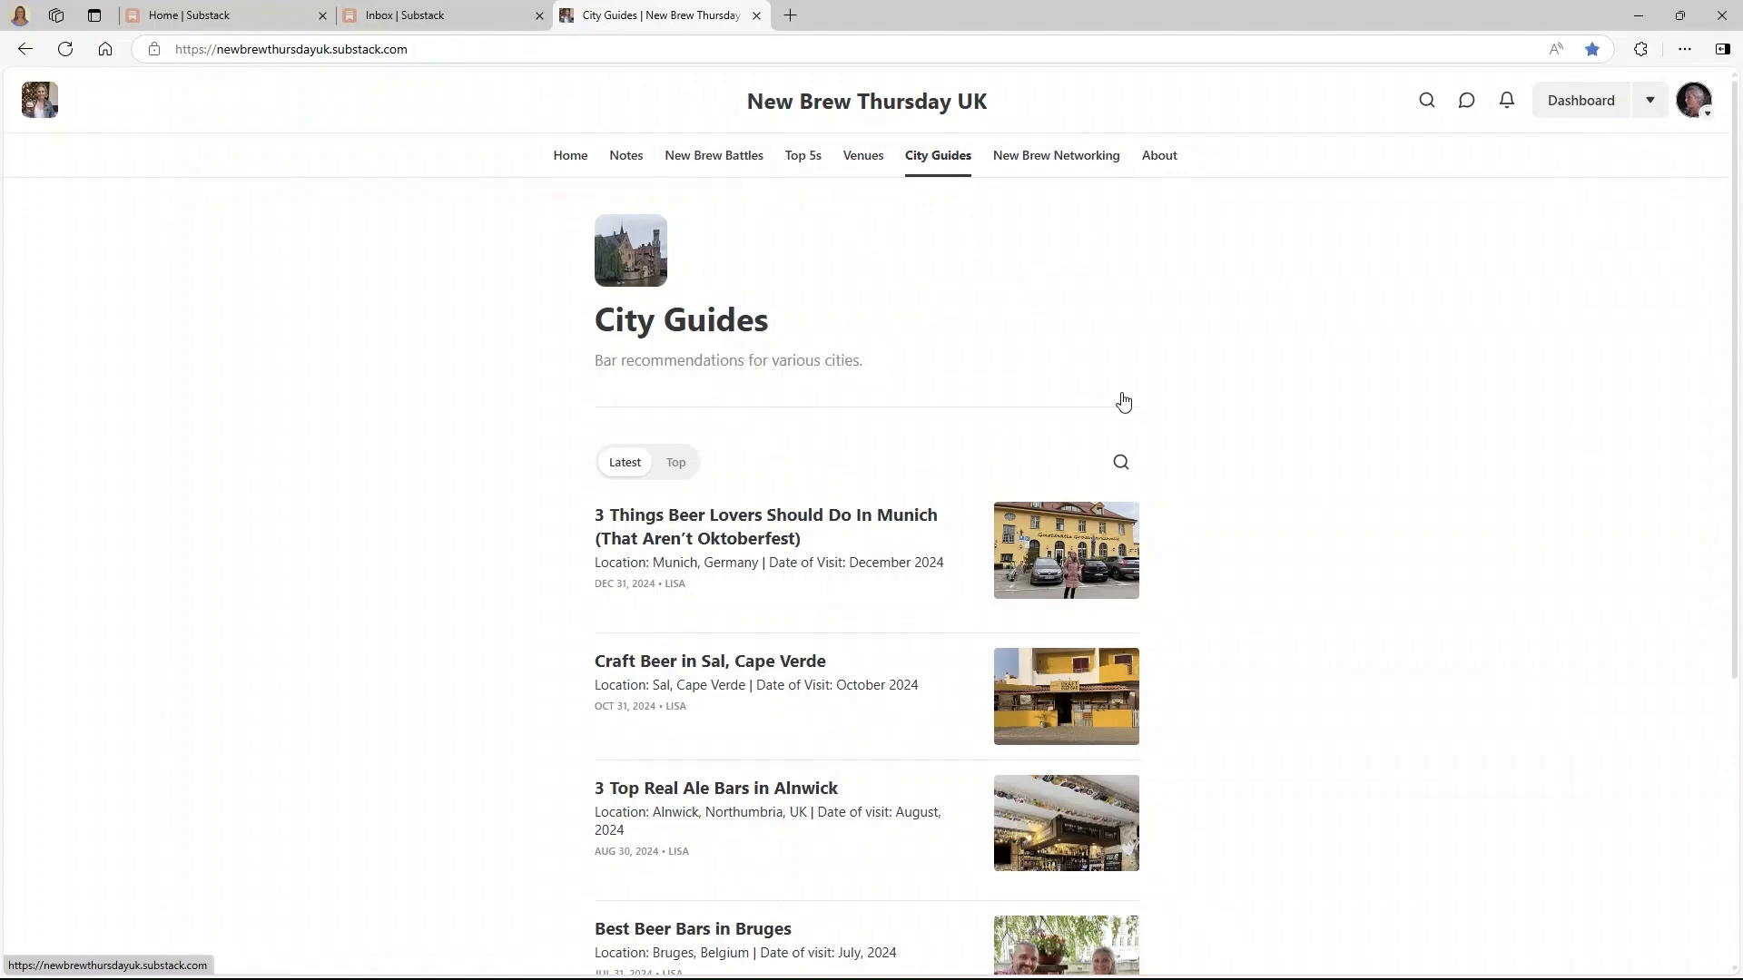
{"action": "scroll", "coordinate": [892, 375], "scroll_direction": "down", "scroll_amount": 10}
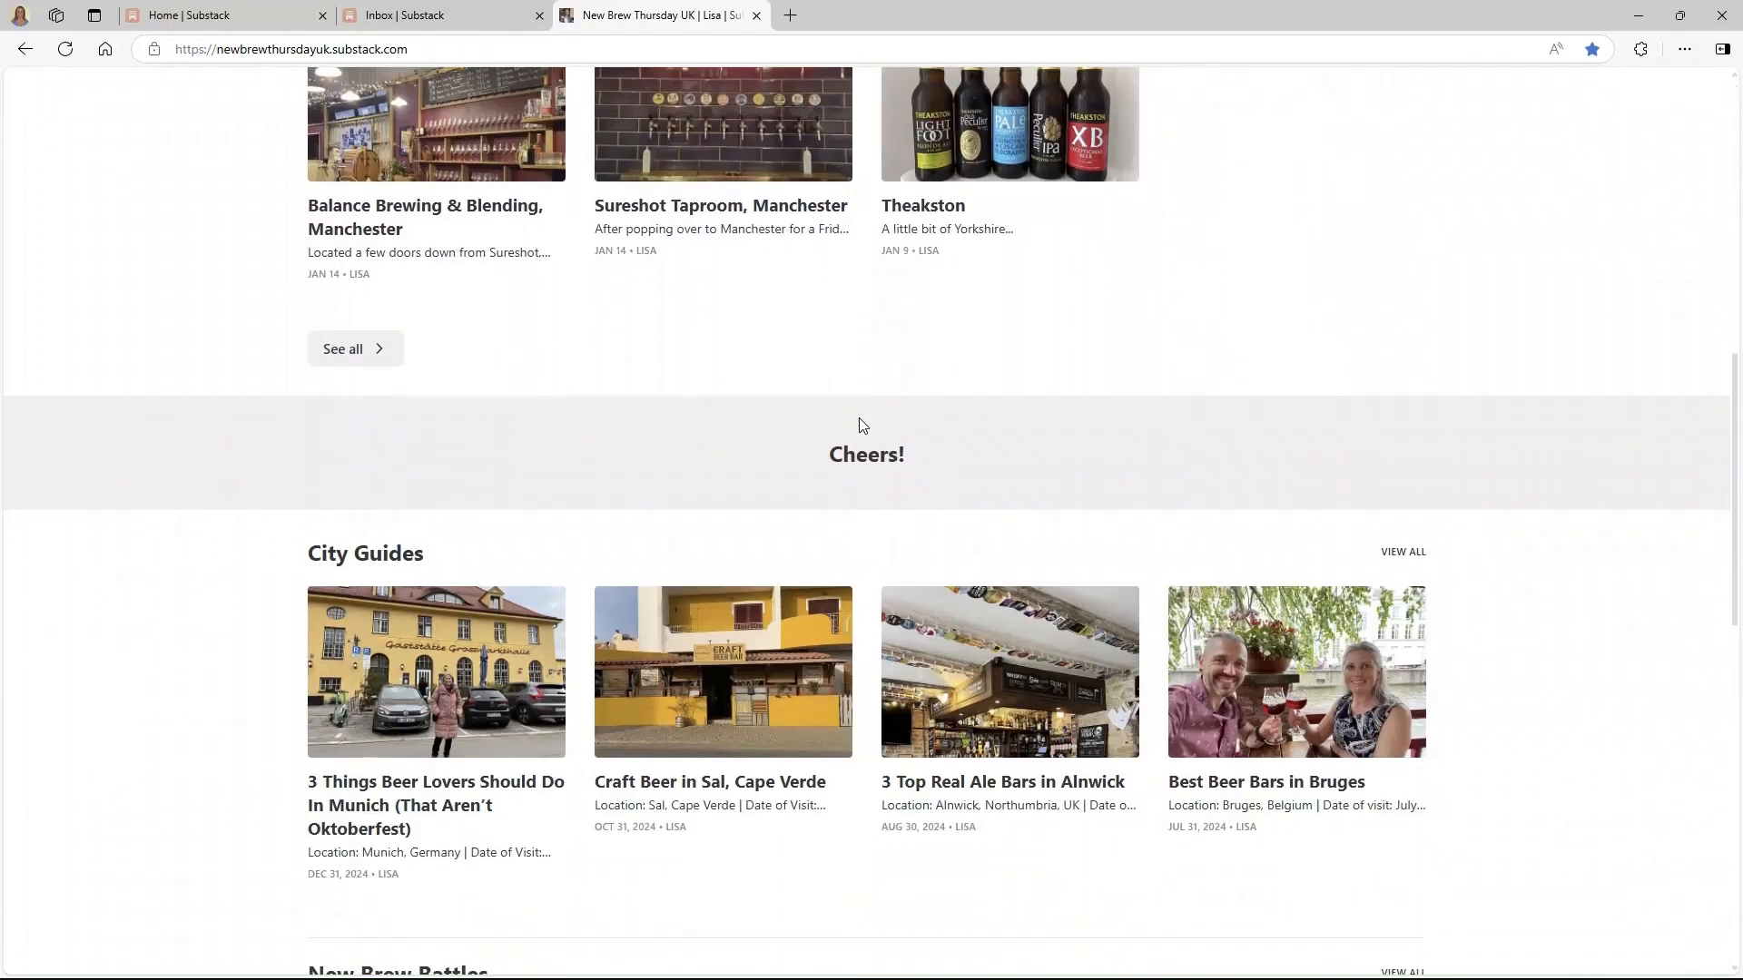
{"action": "scroll", "coordinate": [390, 563], "scroll_direction": "down", "scroll_amount": 1}
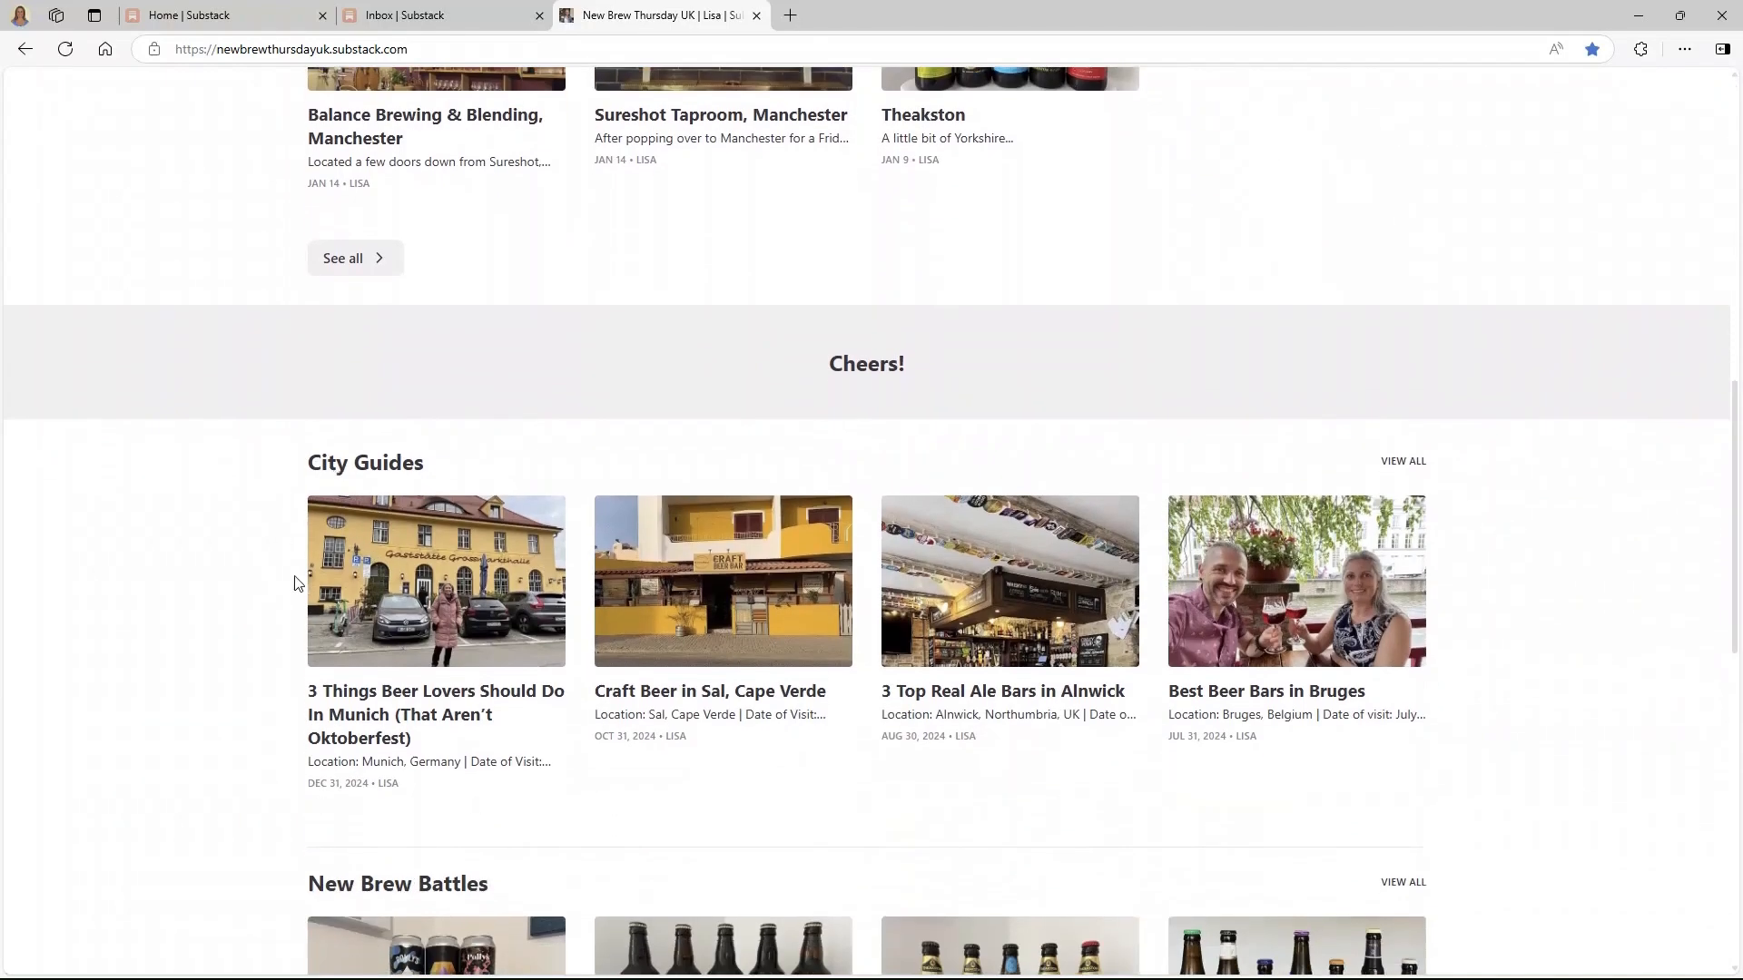
{"action": "scroll", "coordinate": [416, 680], "scroll_direction": "down", "scroll_amount": 2}
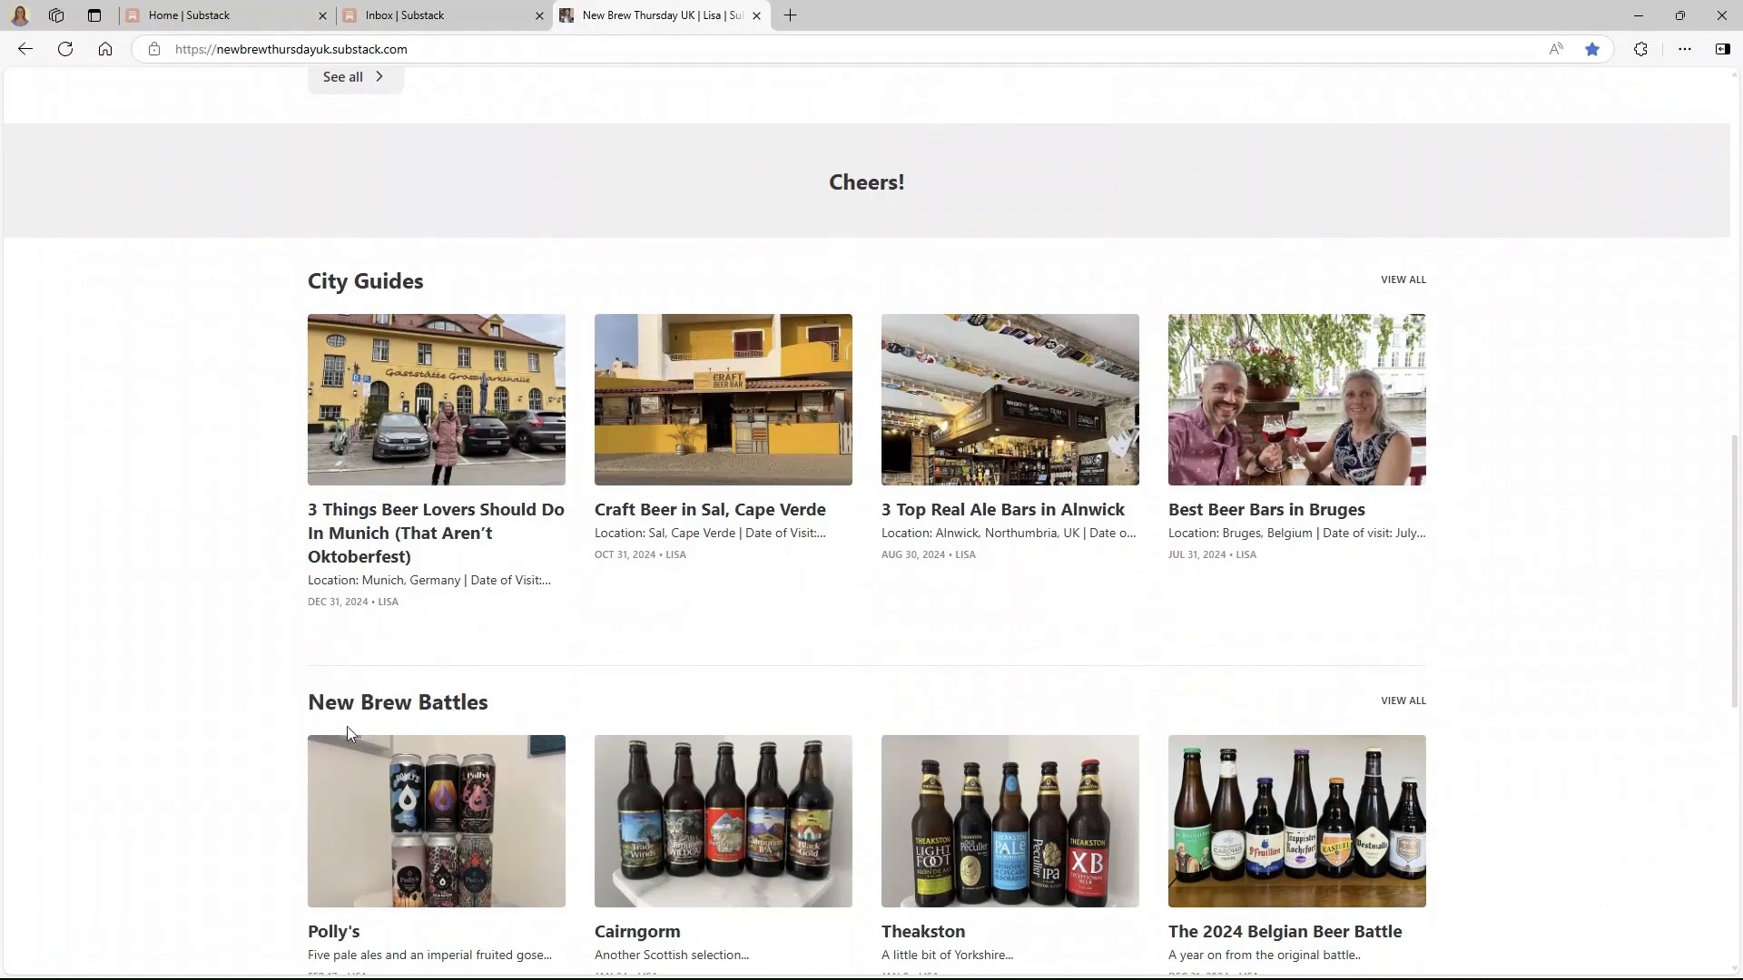
{"action": "scroll", "coordinate": [447, 717], "scroll_direction": "down", "scroll_amount": 3}
{"action": "scroll", "coordinate": [447, 717], "scroll_direction": "up", "scroll_amount": 15}
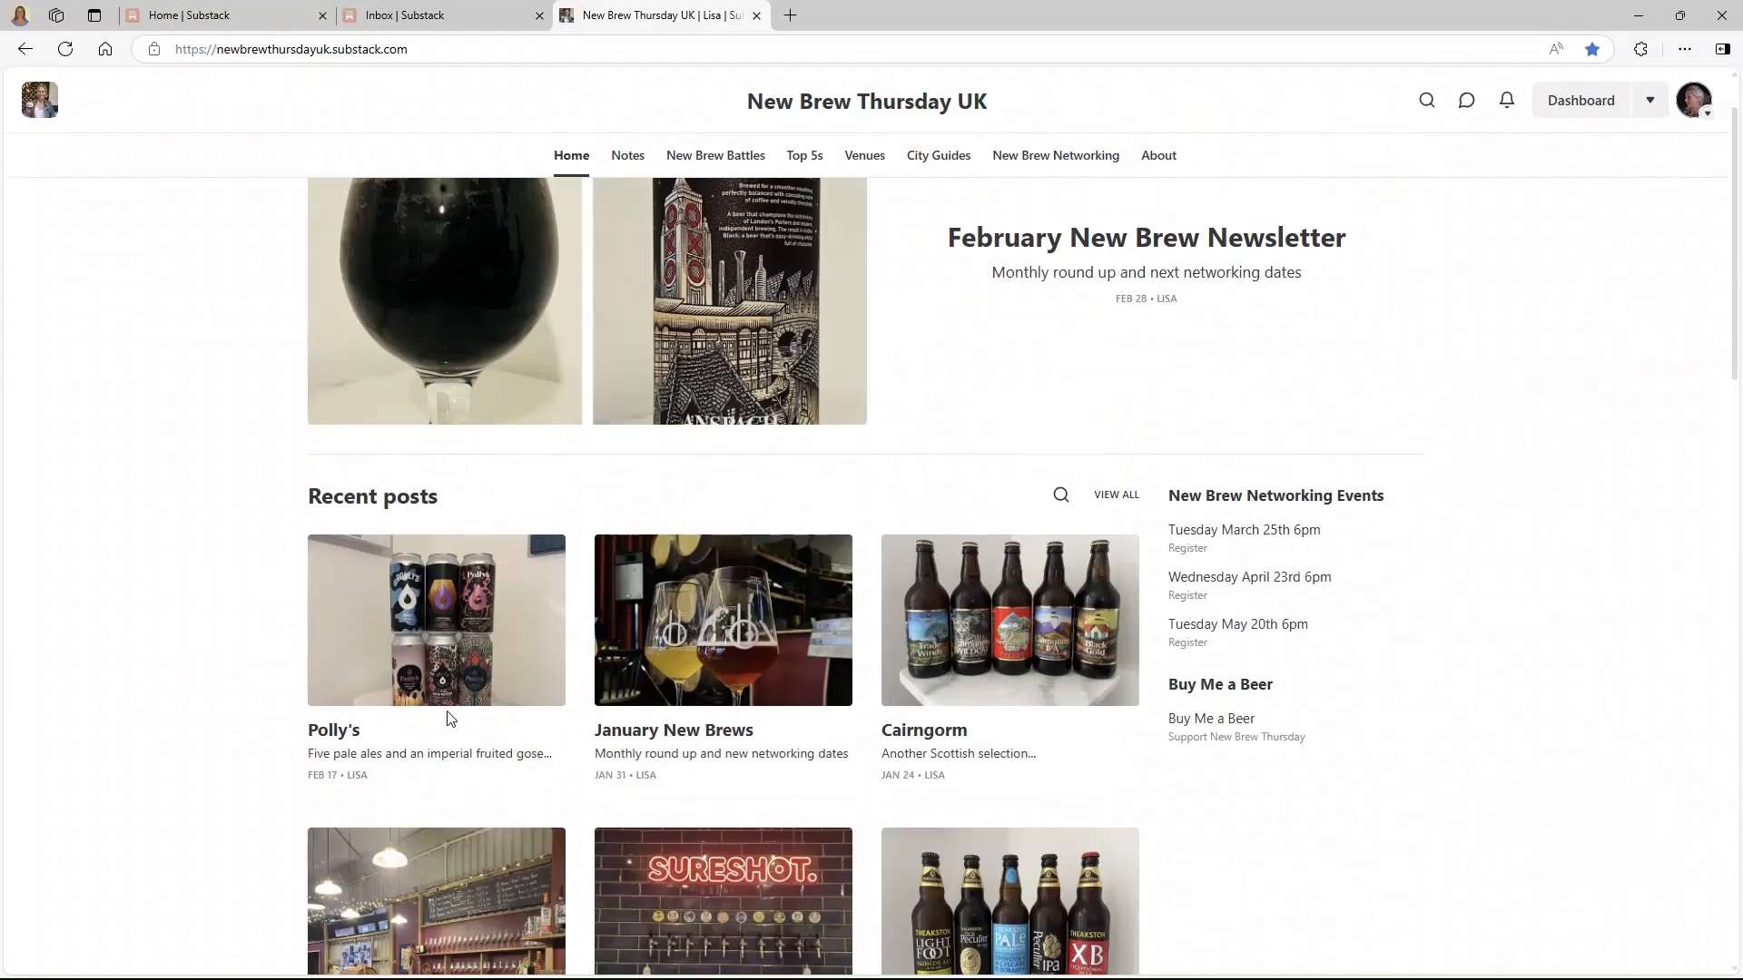
{"action": "scroll", "coordinate": [448, 717], "scroll_direction": "up", "scroll_amount": 1}
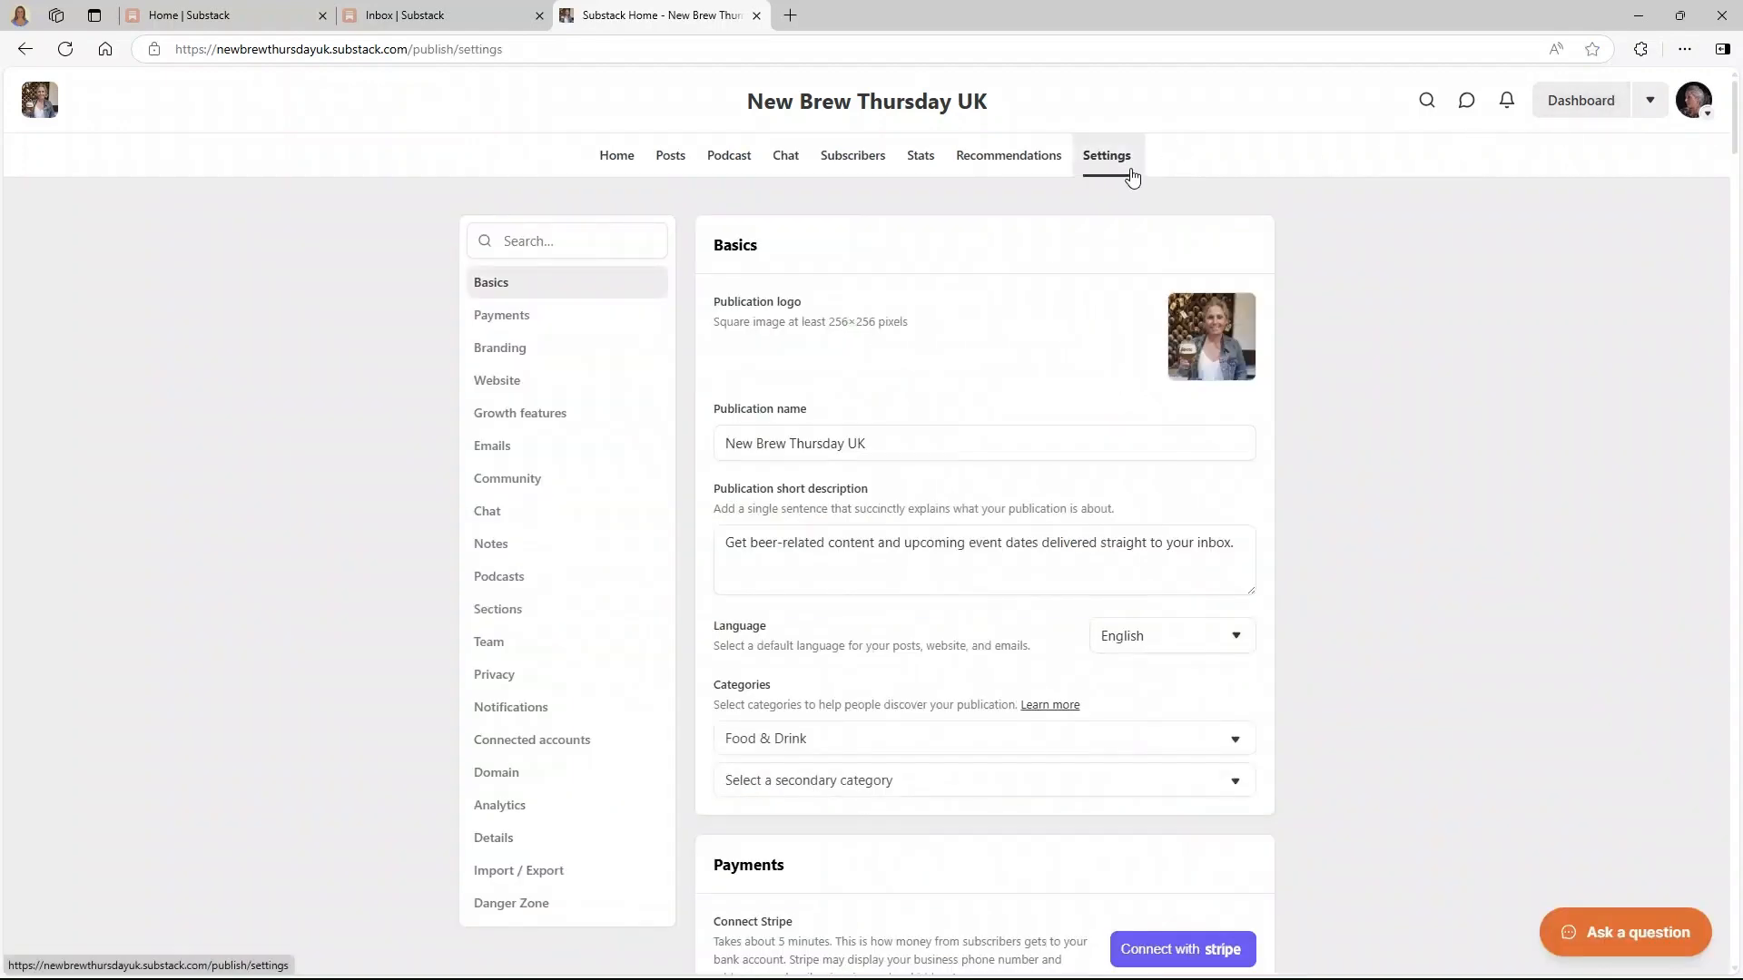
- Set the theme's web background colour to light grey #fafafa
{"action": "left_click", "coordinate": [527, 356]}
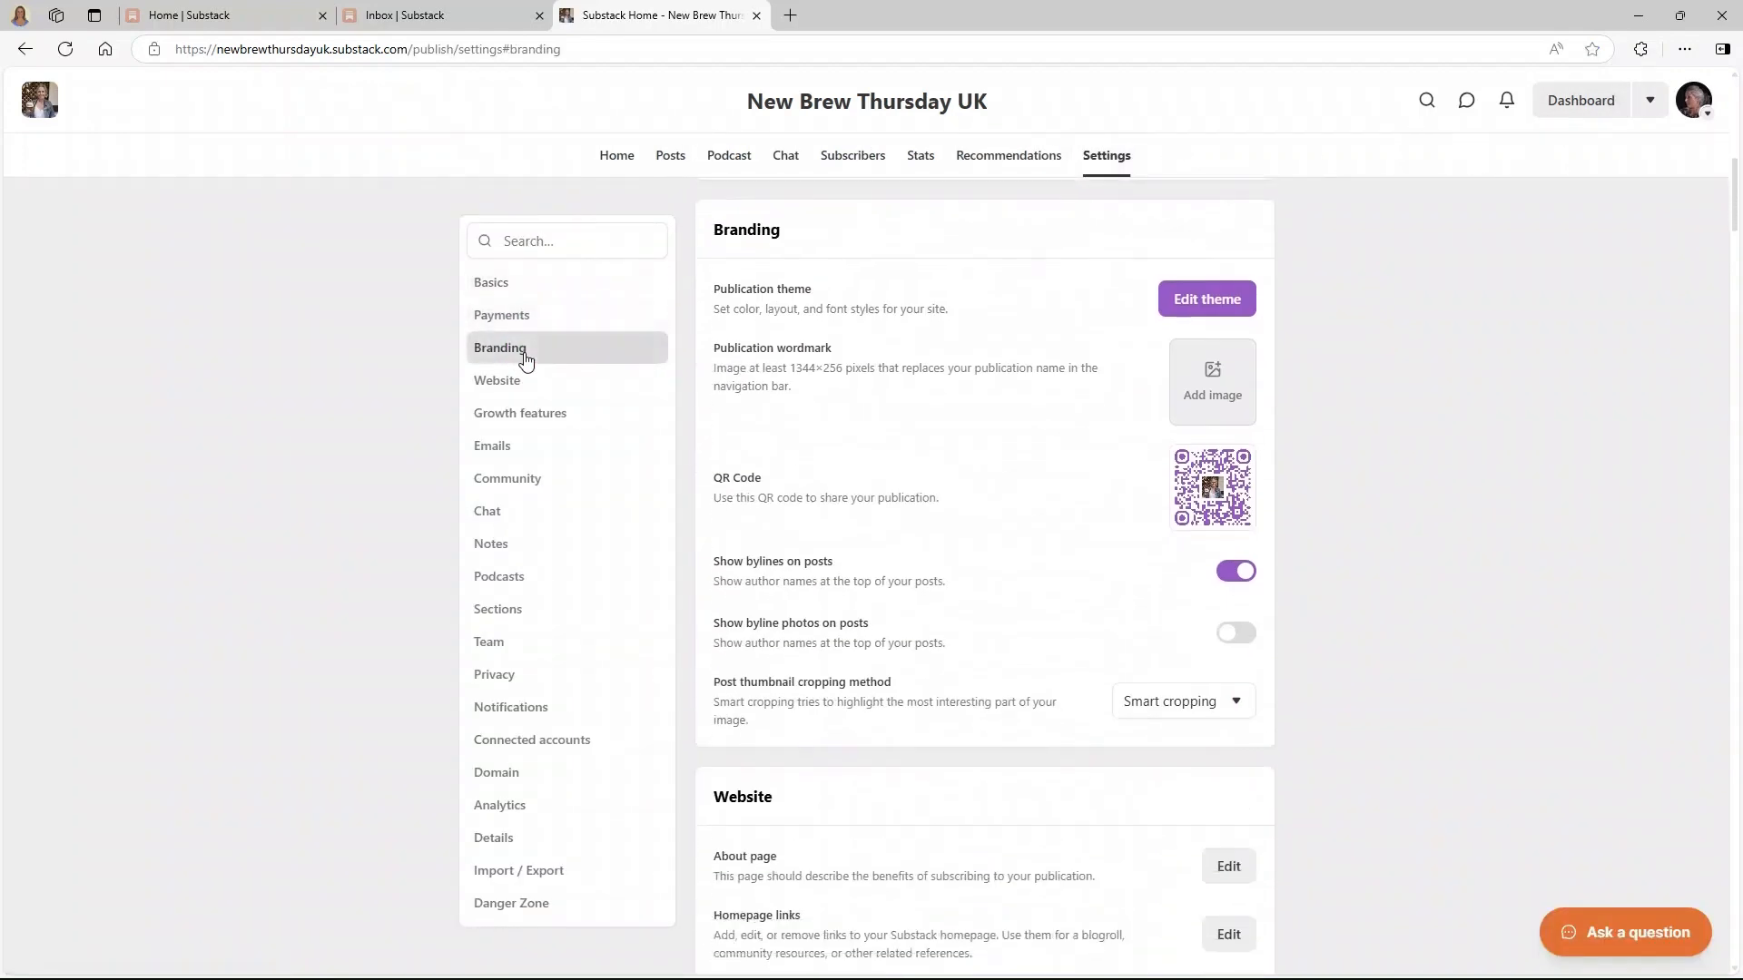
{"action": "left_click", "coordinate": [1201, 311]}
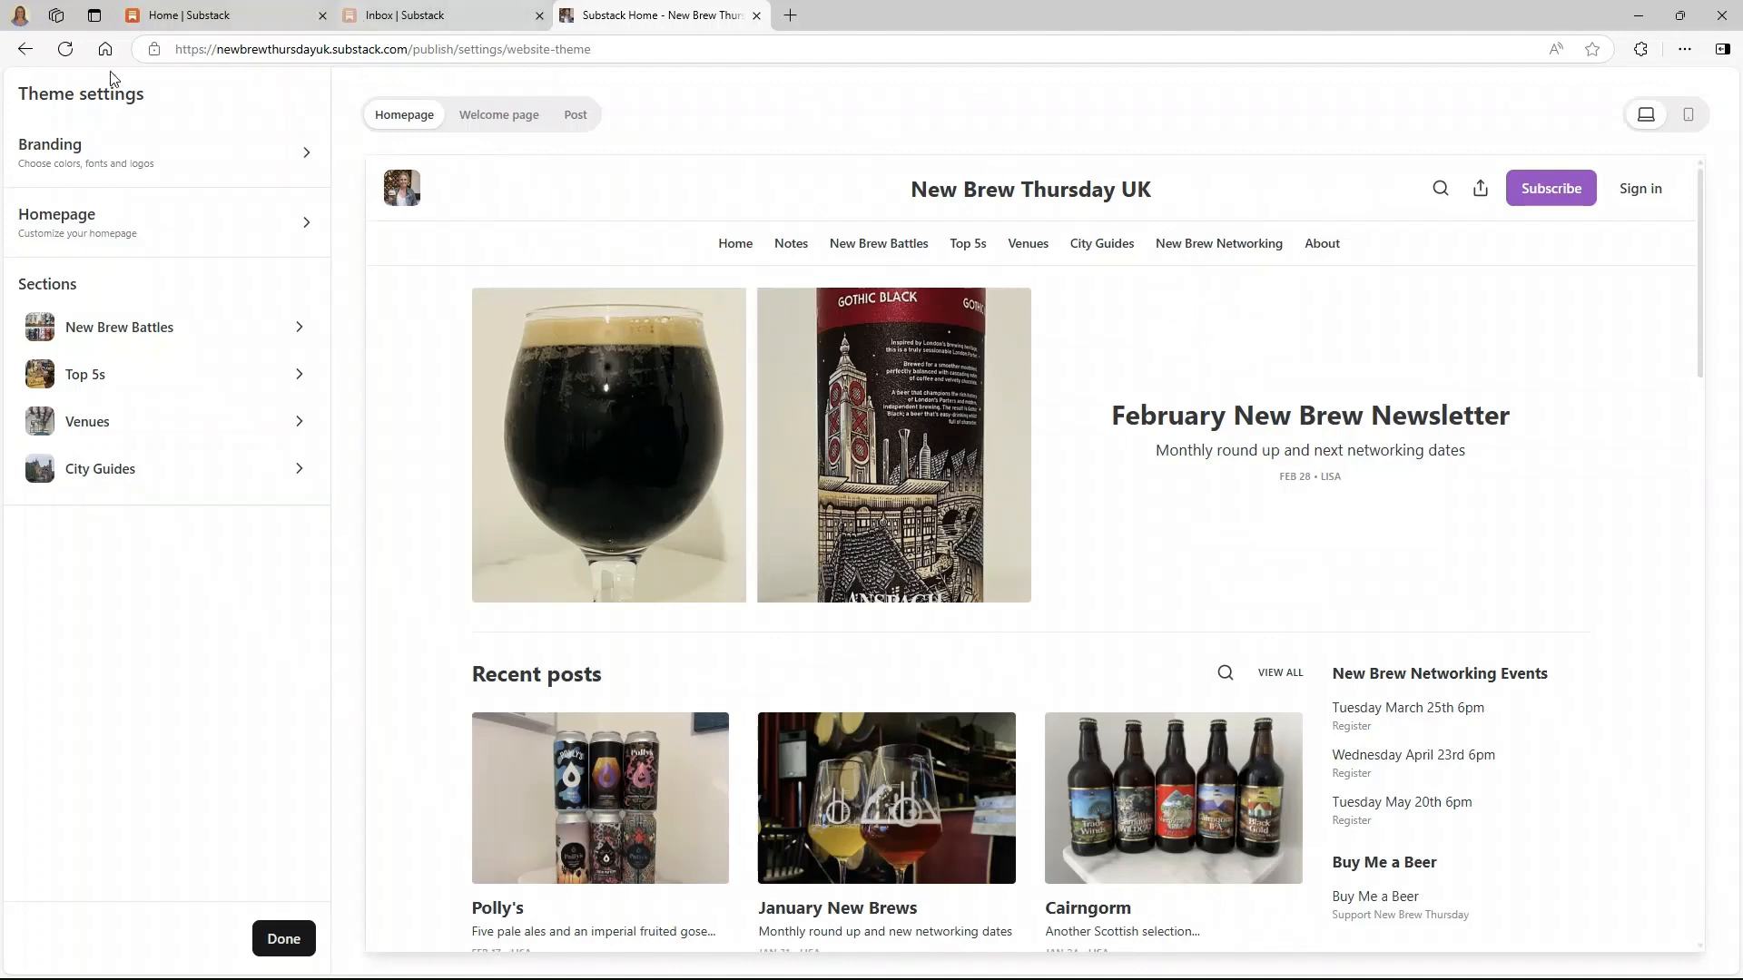
{"action": "left_click", "coordinate": [80, 153]}
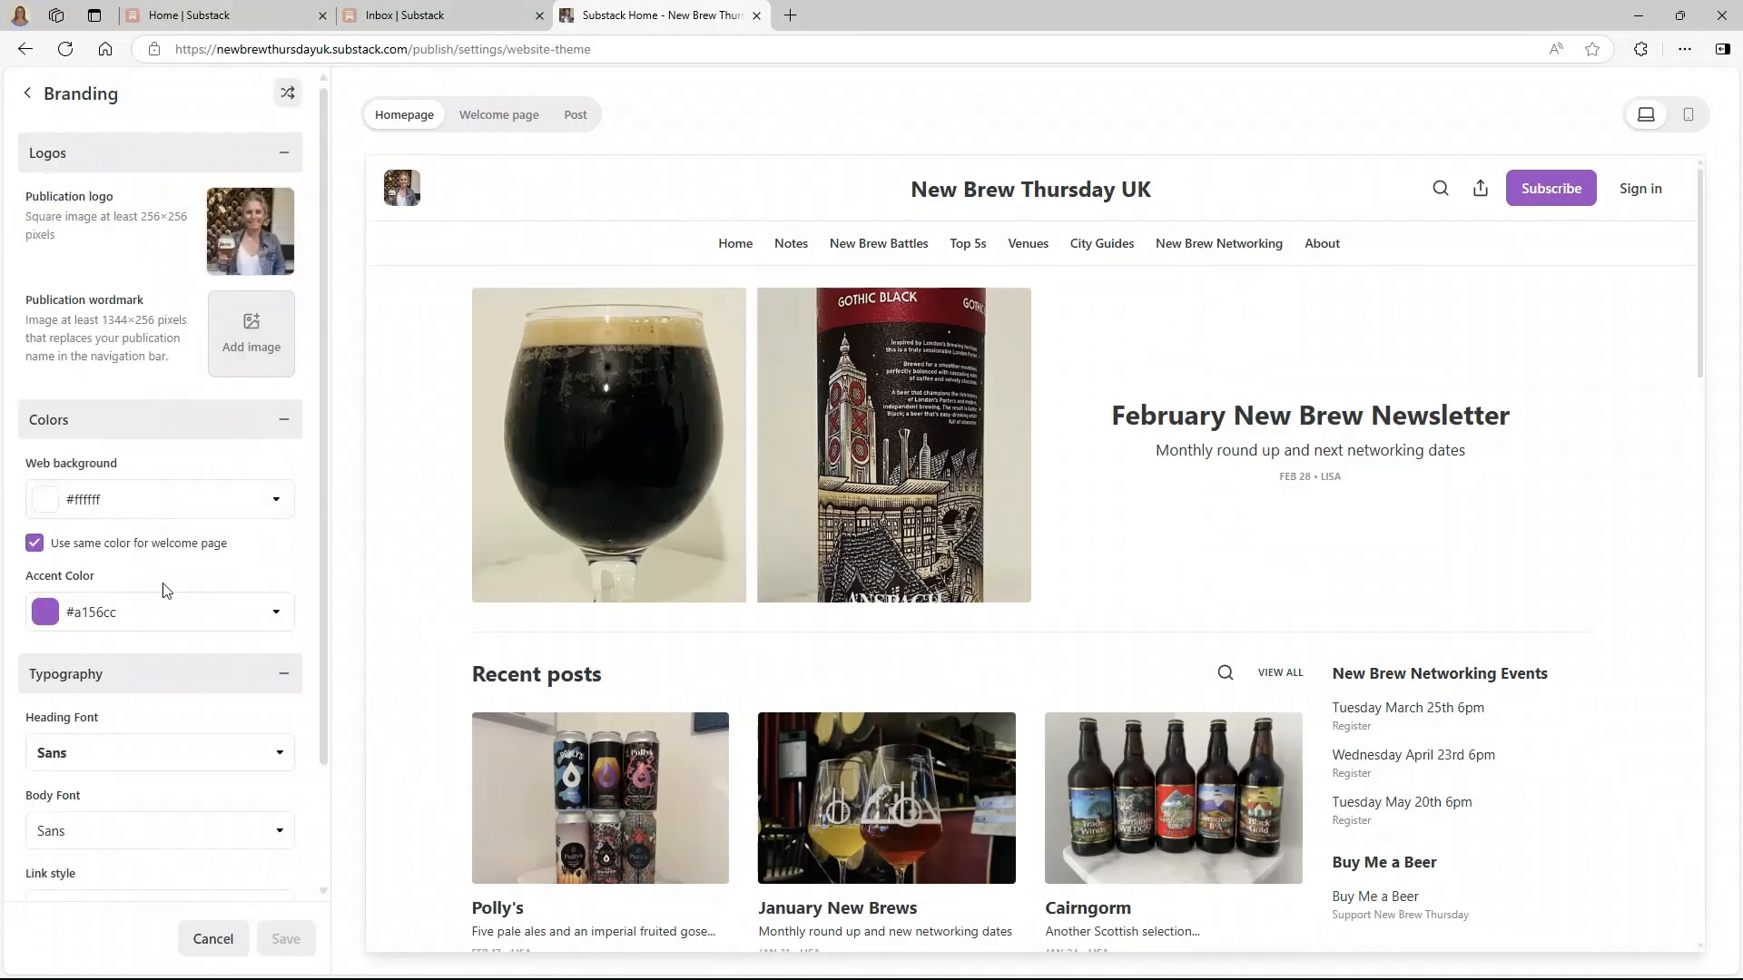
{"action": "left_click", "coordinate": [152, 506]}
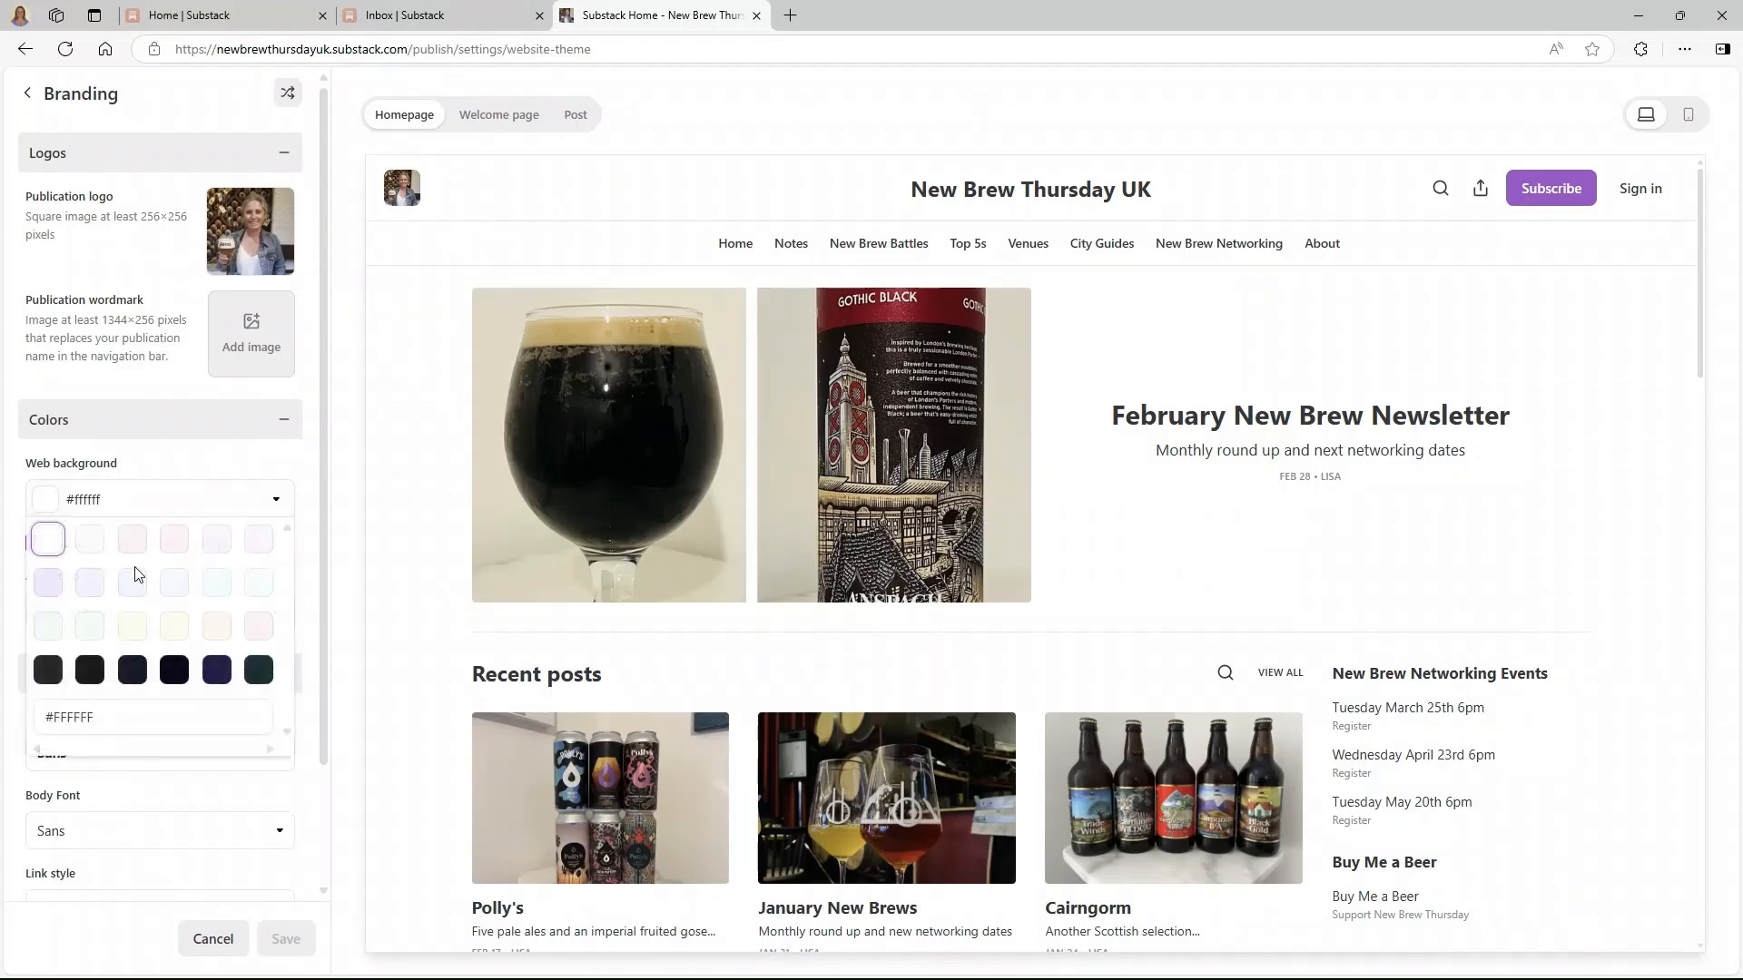
{"action": "left_click", "coordinate": [90, 534]}
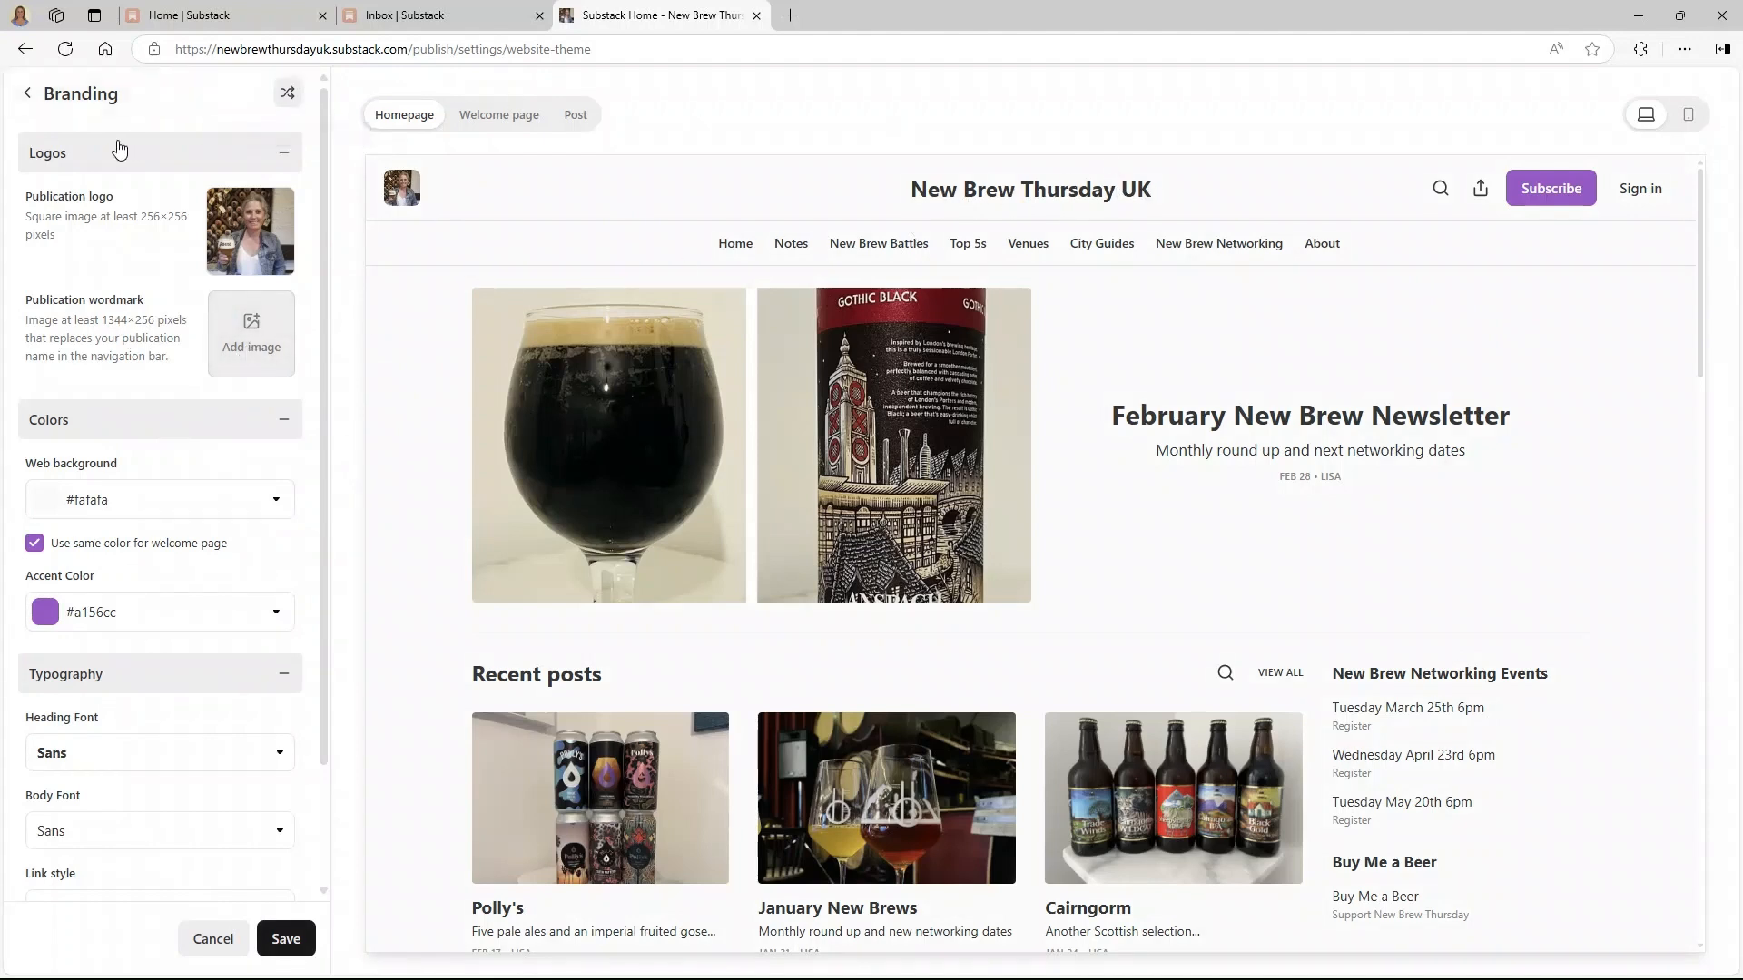
- Save the background colour change and open the Homepage theme settings
{"action": "left_click", "coordinate": [28, 93]}
{"action": "left_click", "coordinate": [221, 184]}
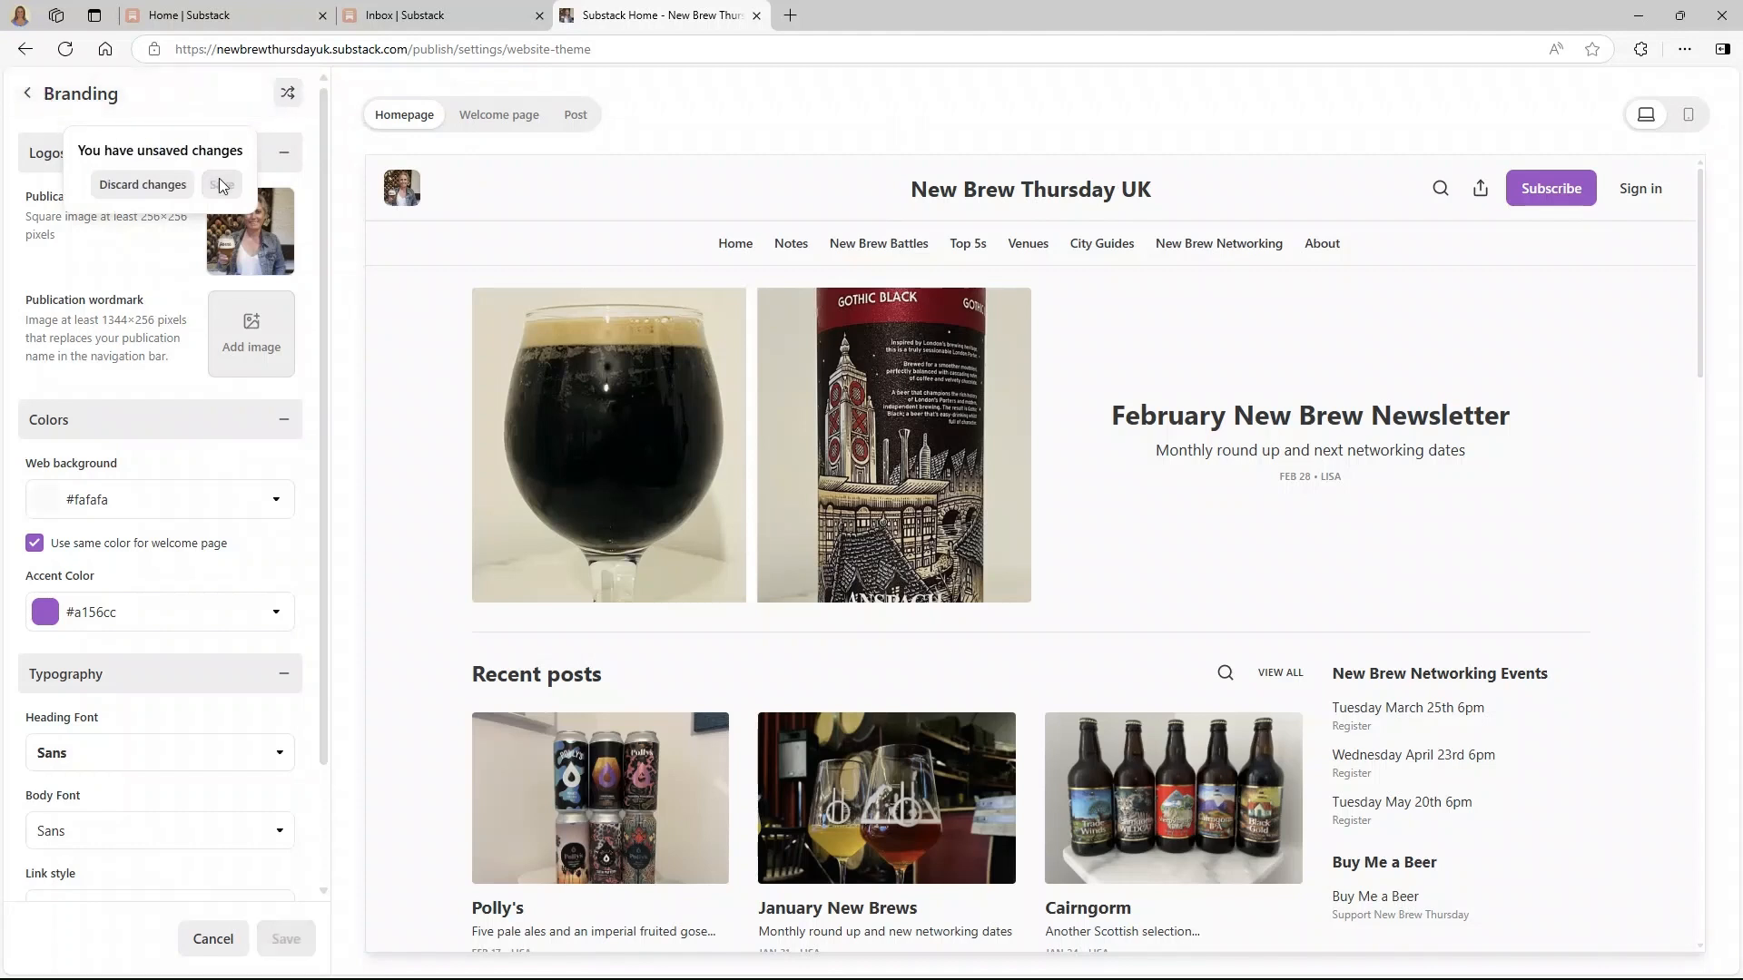
{"action": "left_click", "coordinate": [90, 225]}
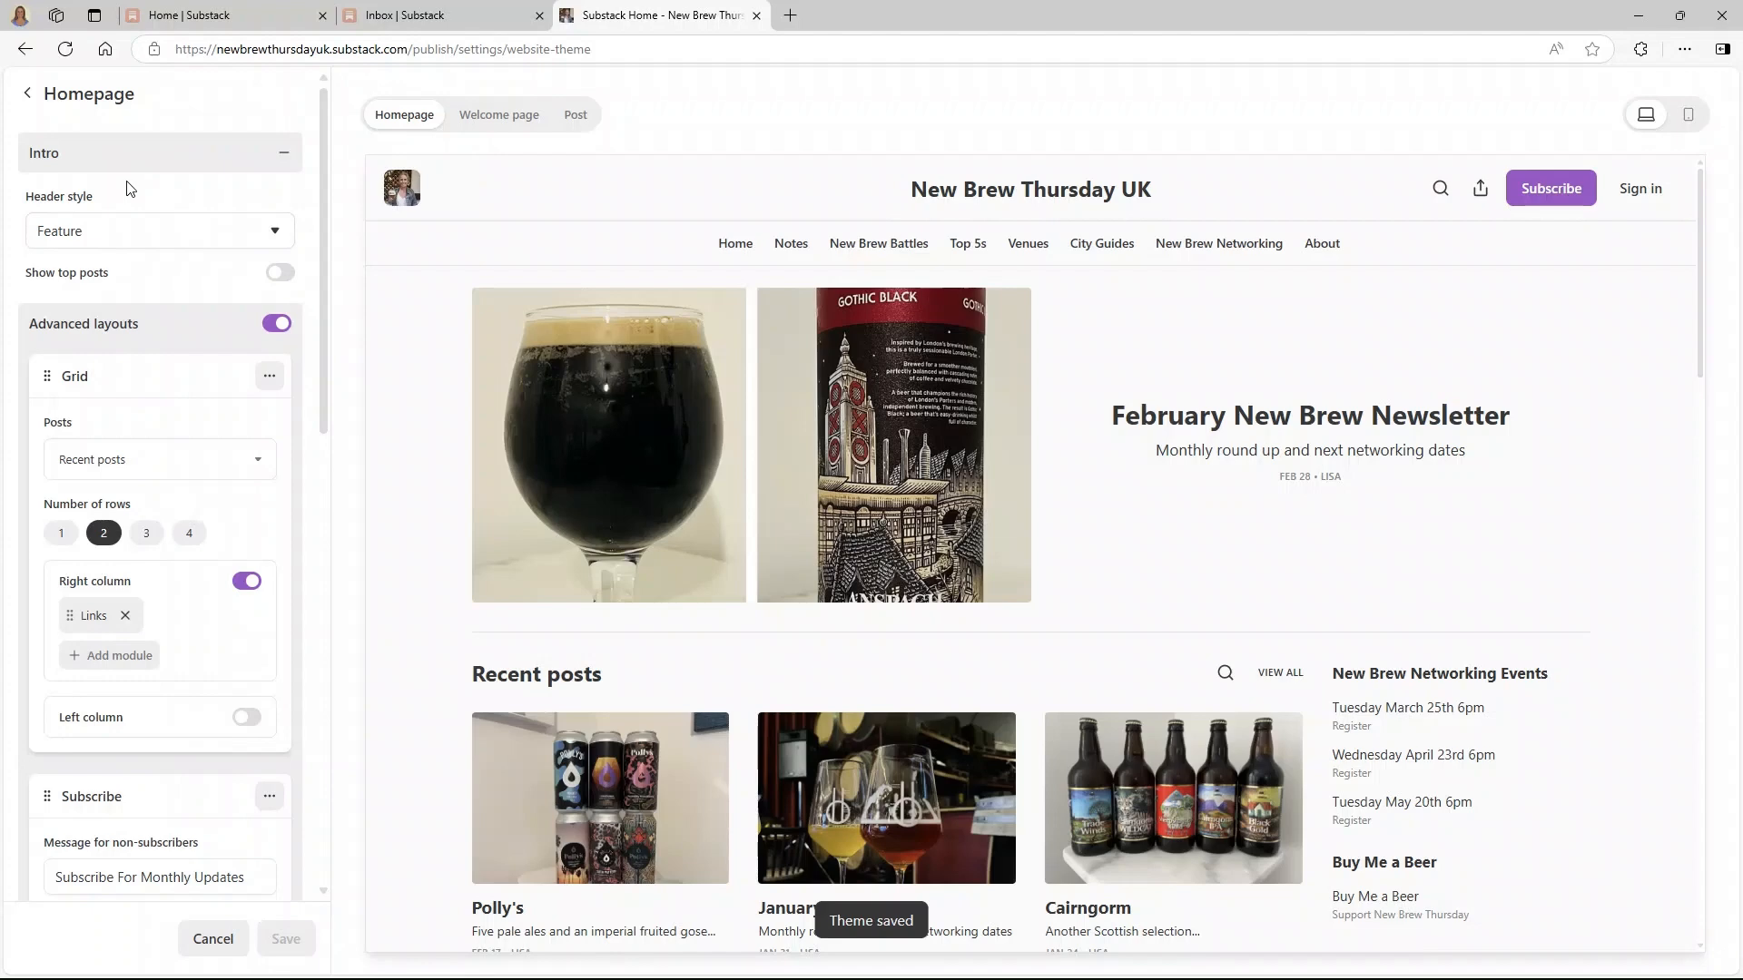
- Turn off advanced homepage layouts
{"action": "left_click", "coordinate": [272, 325]}
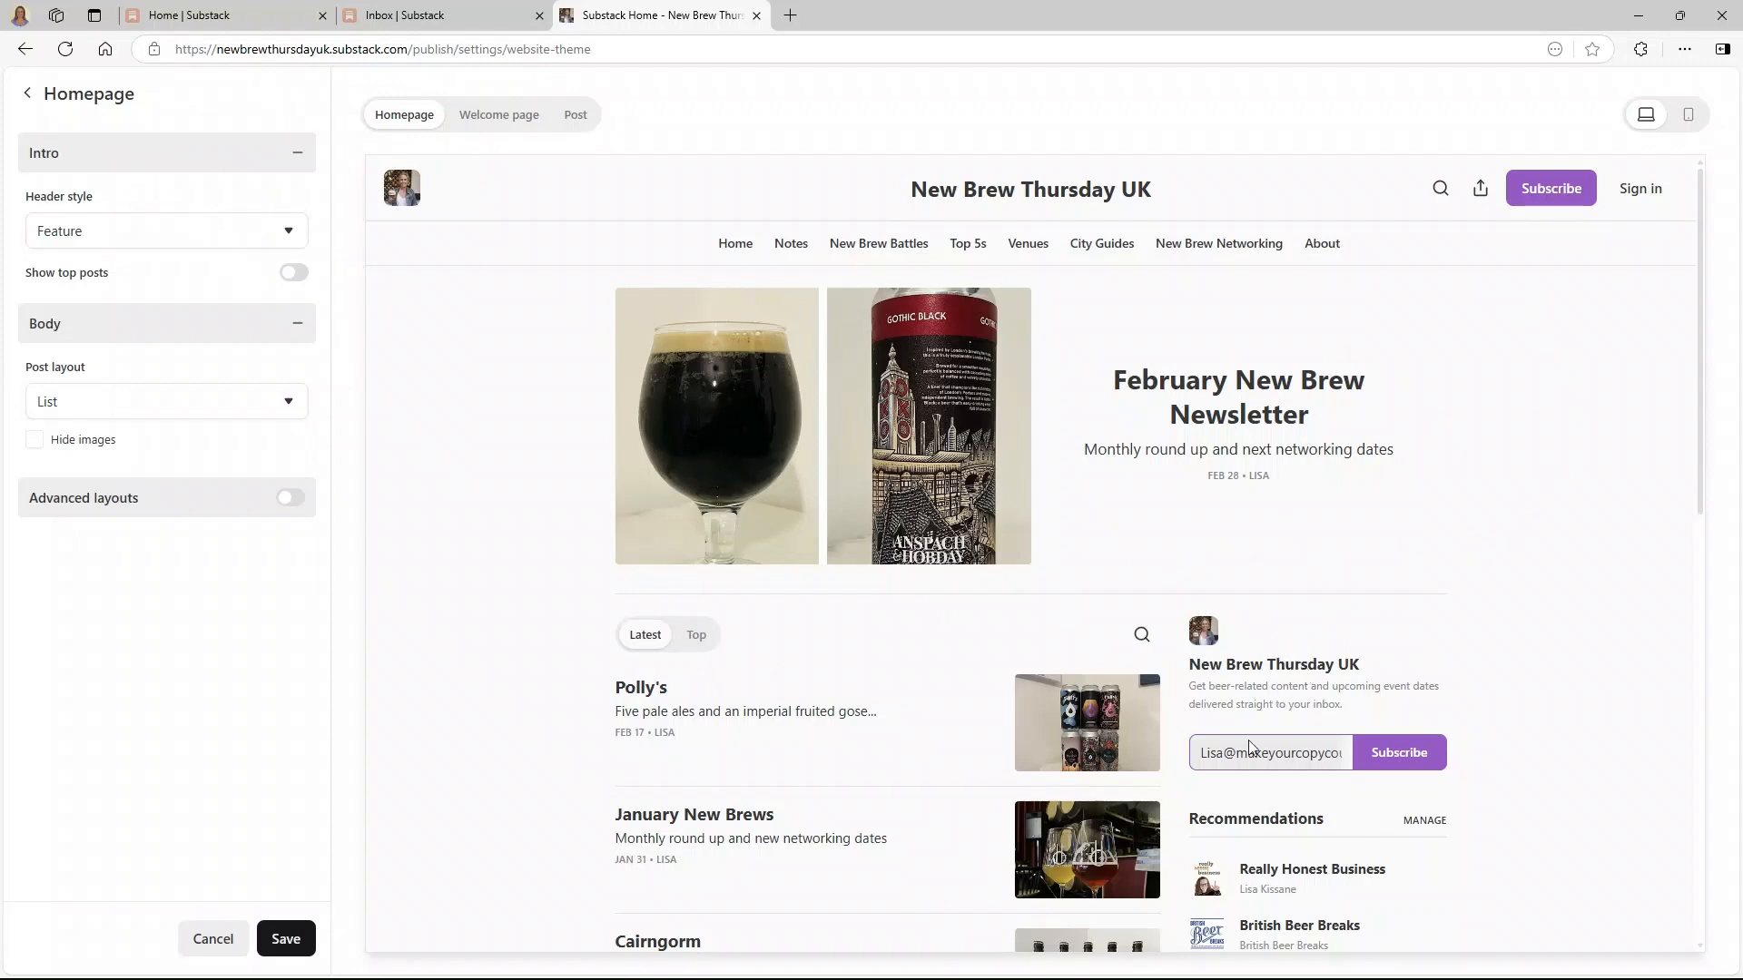
{"action": "scroll", "coordinate": [1329, 689], "scroll_direction": "down", "scroll_amount": 10}
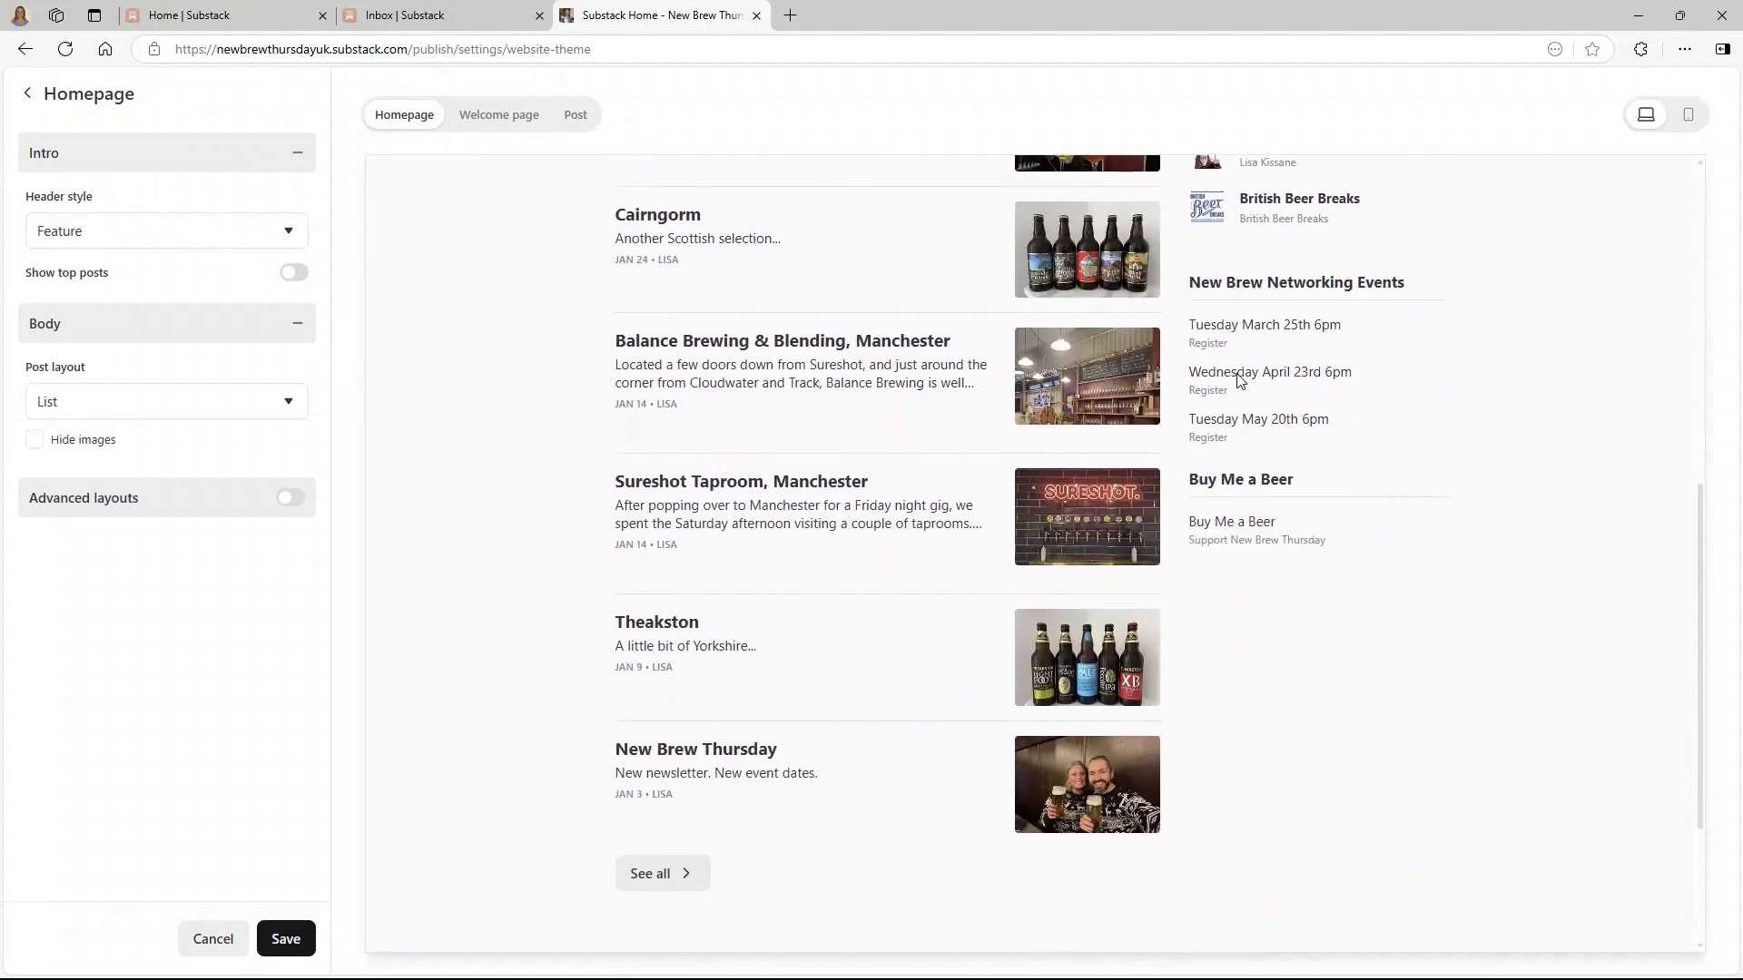
{"action": "scroll", "coordinate": [1261, 262], "scroll_direction": "up", "scroll_amount": 1}
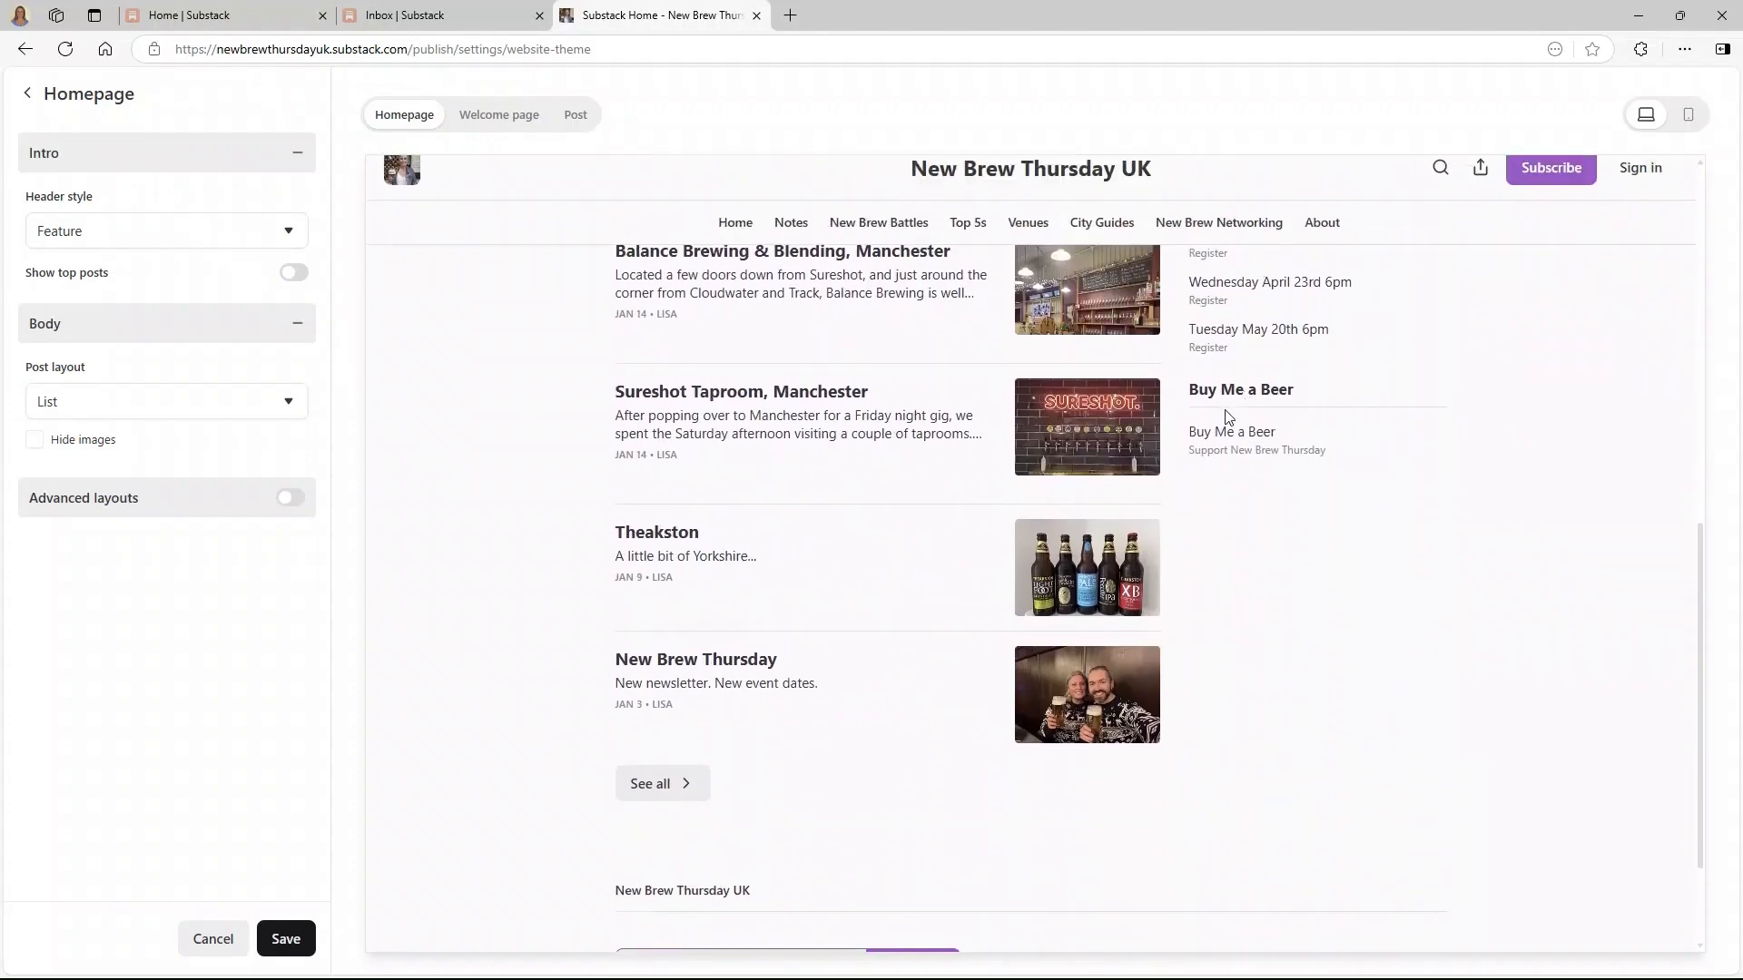
{"action": "scroll", "coordinate": [1211, 422], "scroll_direction": "up", "scroll_amount": 2}
{"action": "scroll", "coordinate": [1200, 433], "scroll_direction": "up", "scroll_amount": 7}
- Try the Newspaper header and List posts, ending with Magazine header and Grid posts
{"action": "left_click", "coordinate": [209, 232]}
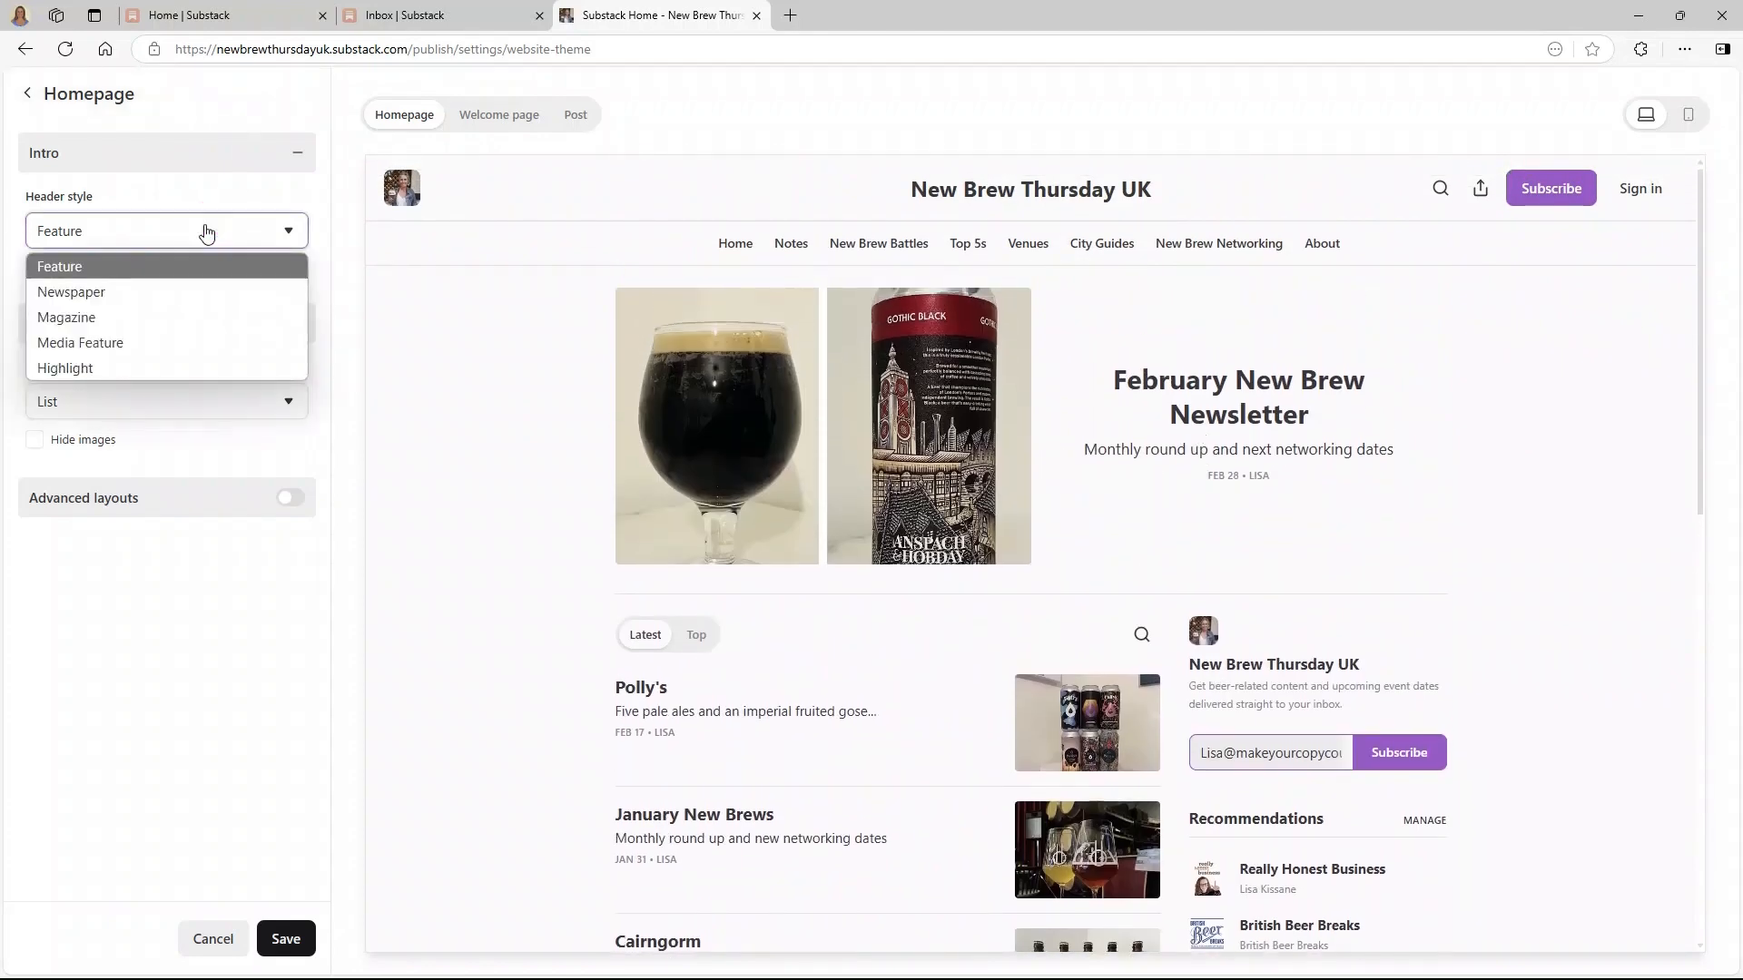
{"action": "left_click", "coordinate": [187, 293]}
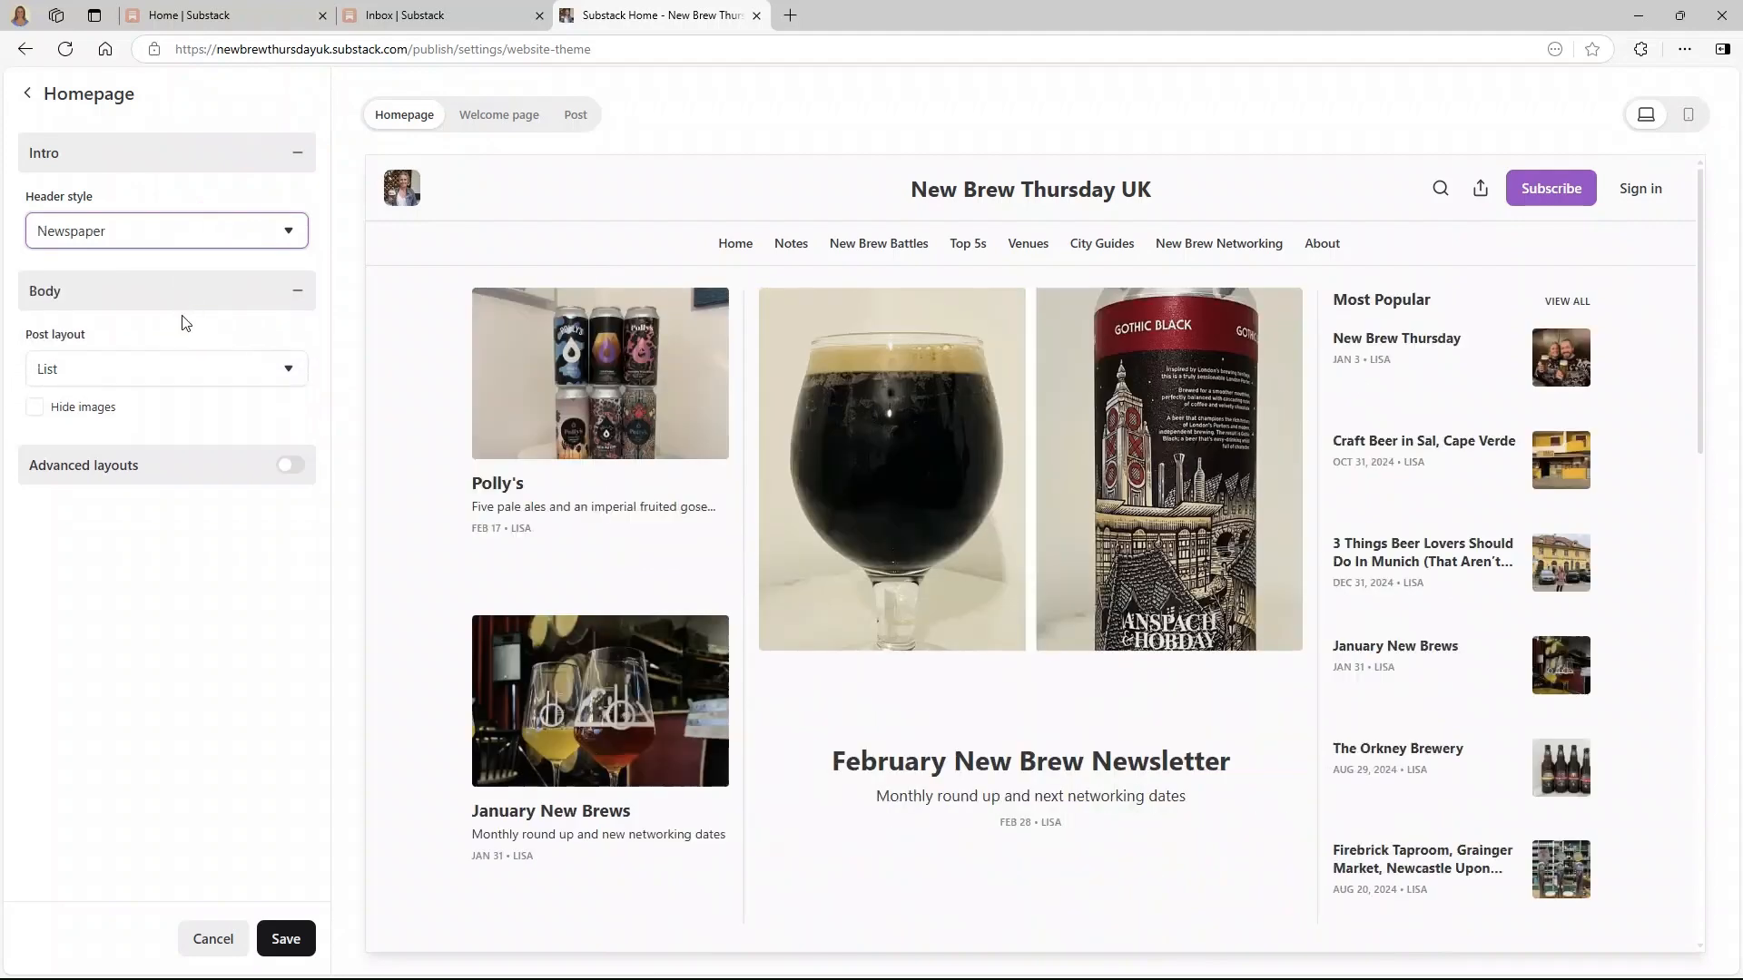
{"action": "left_click", "coordinate": [186, 368]}
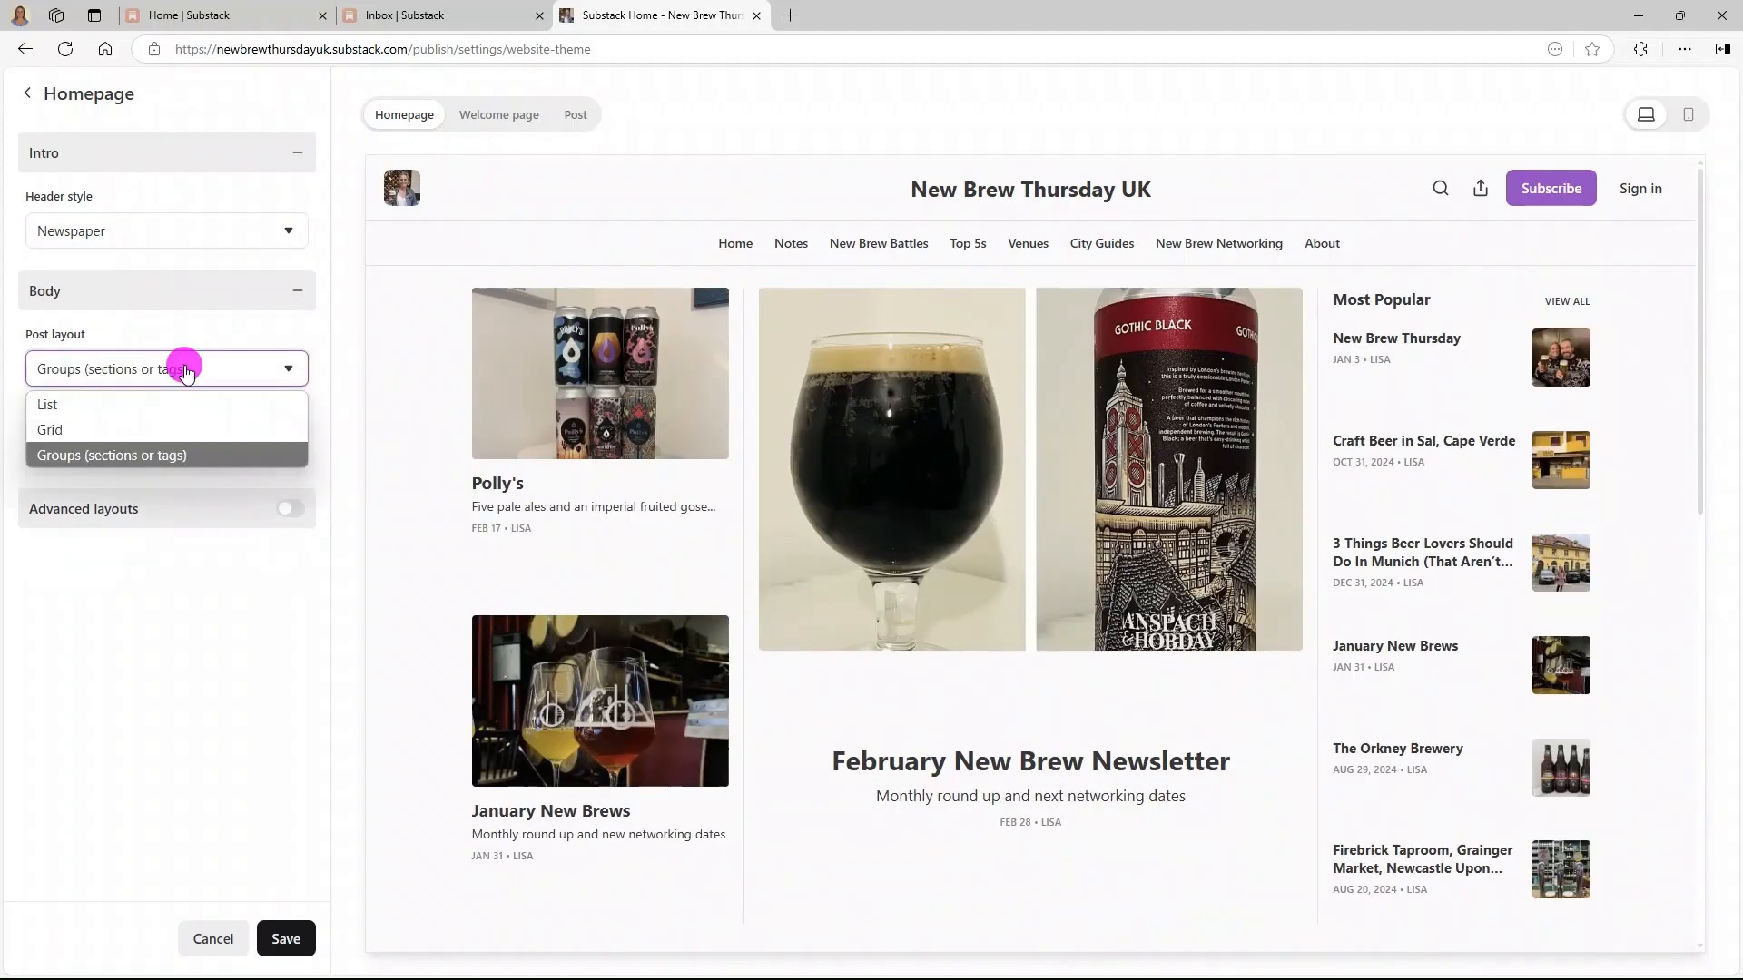
{"action": "left_click", "coordinate": [169, 401]}
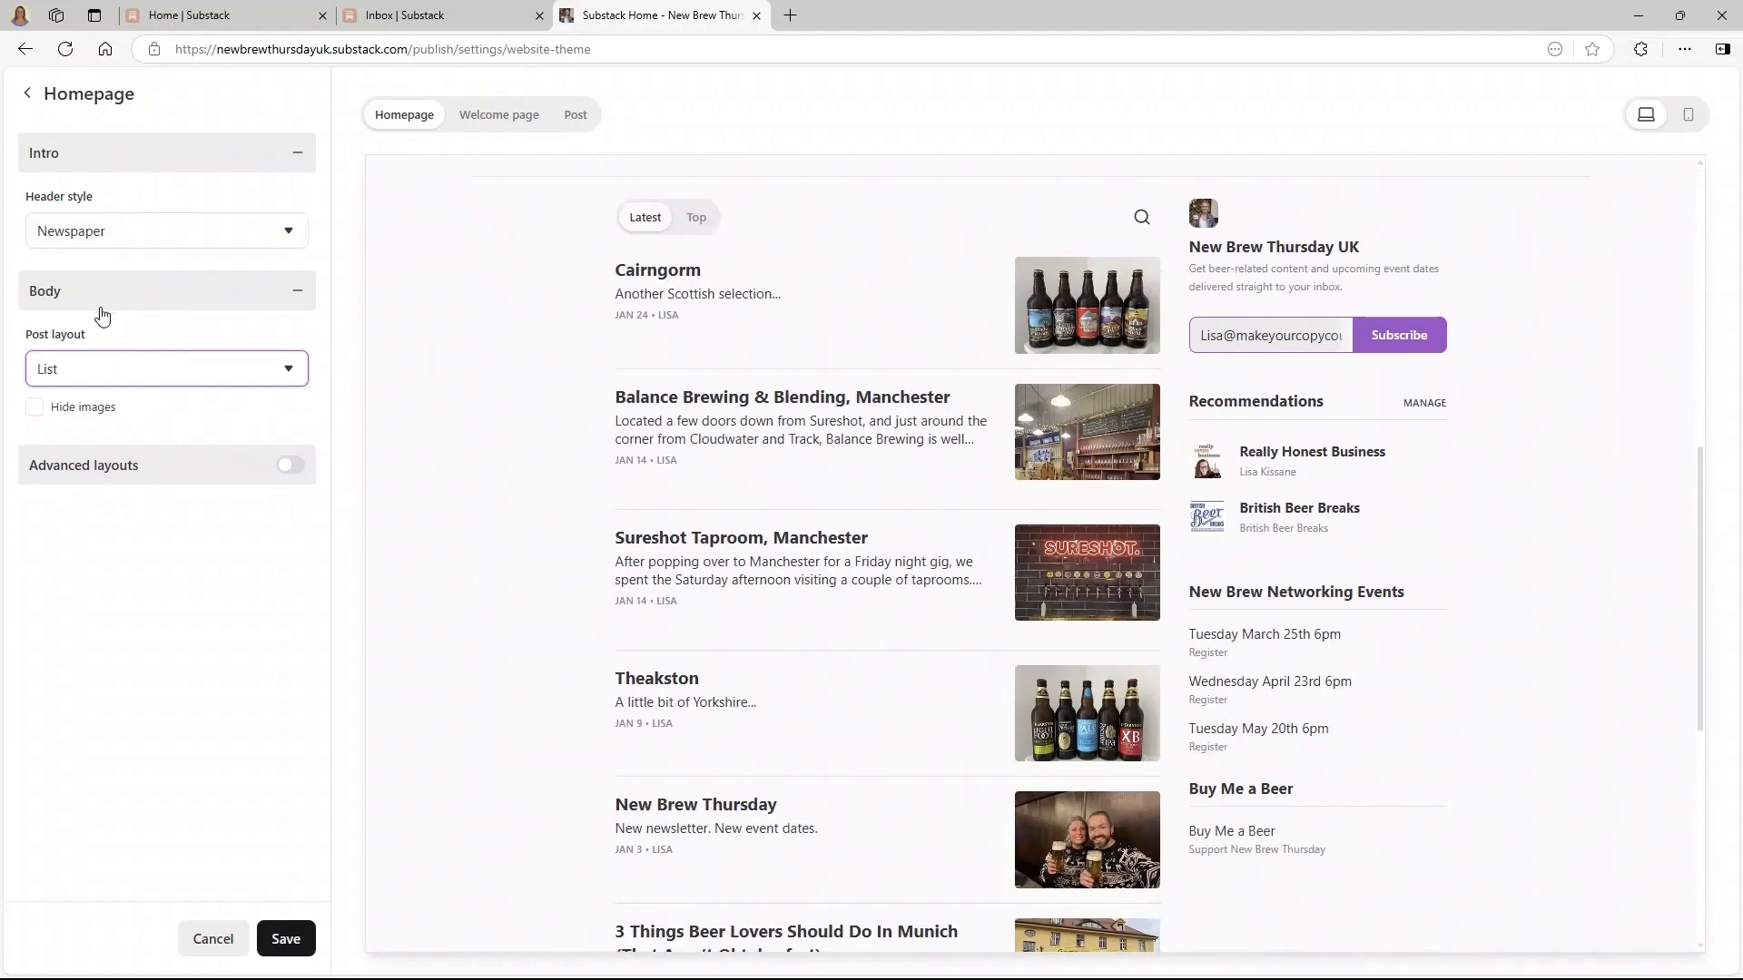
{"action": "left_click", "coordinate": [101, 374]}
{"action": "left_click", "coordinate": [86, 430]}
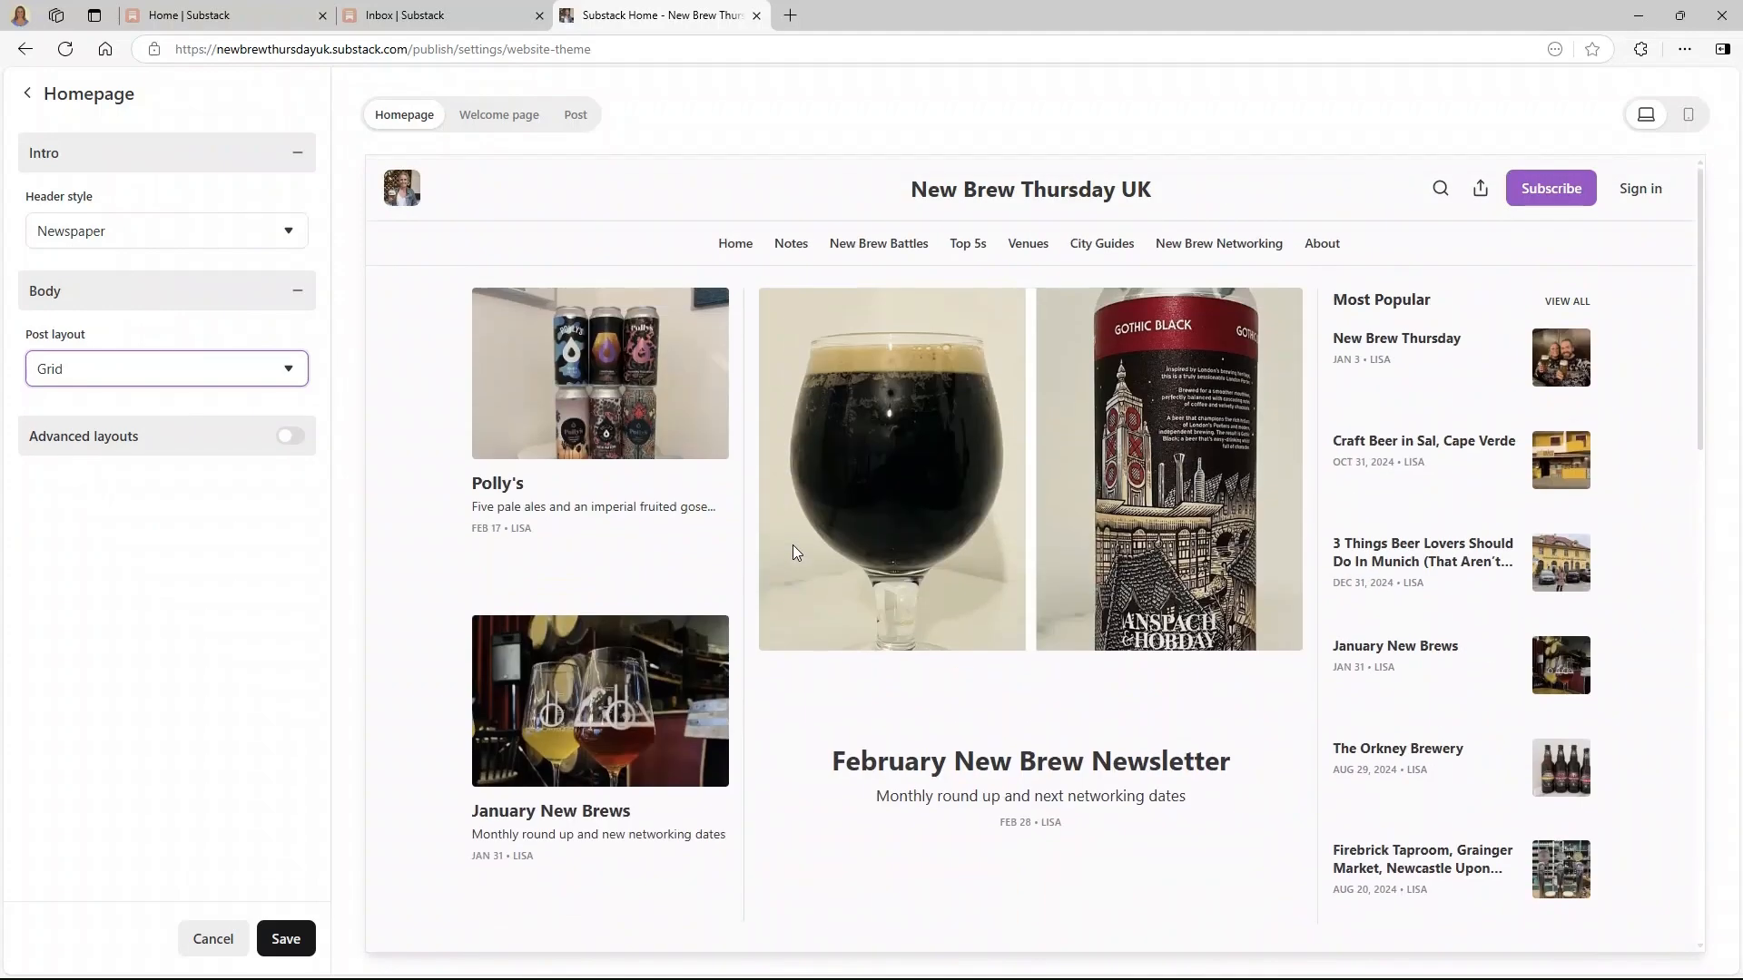
{"action": "left_click", "coordinate": [209, 232]}
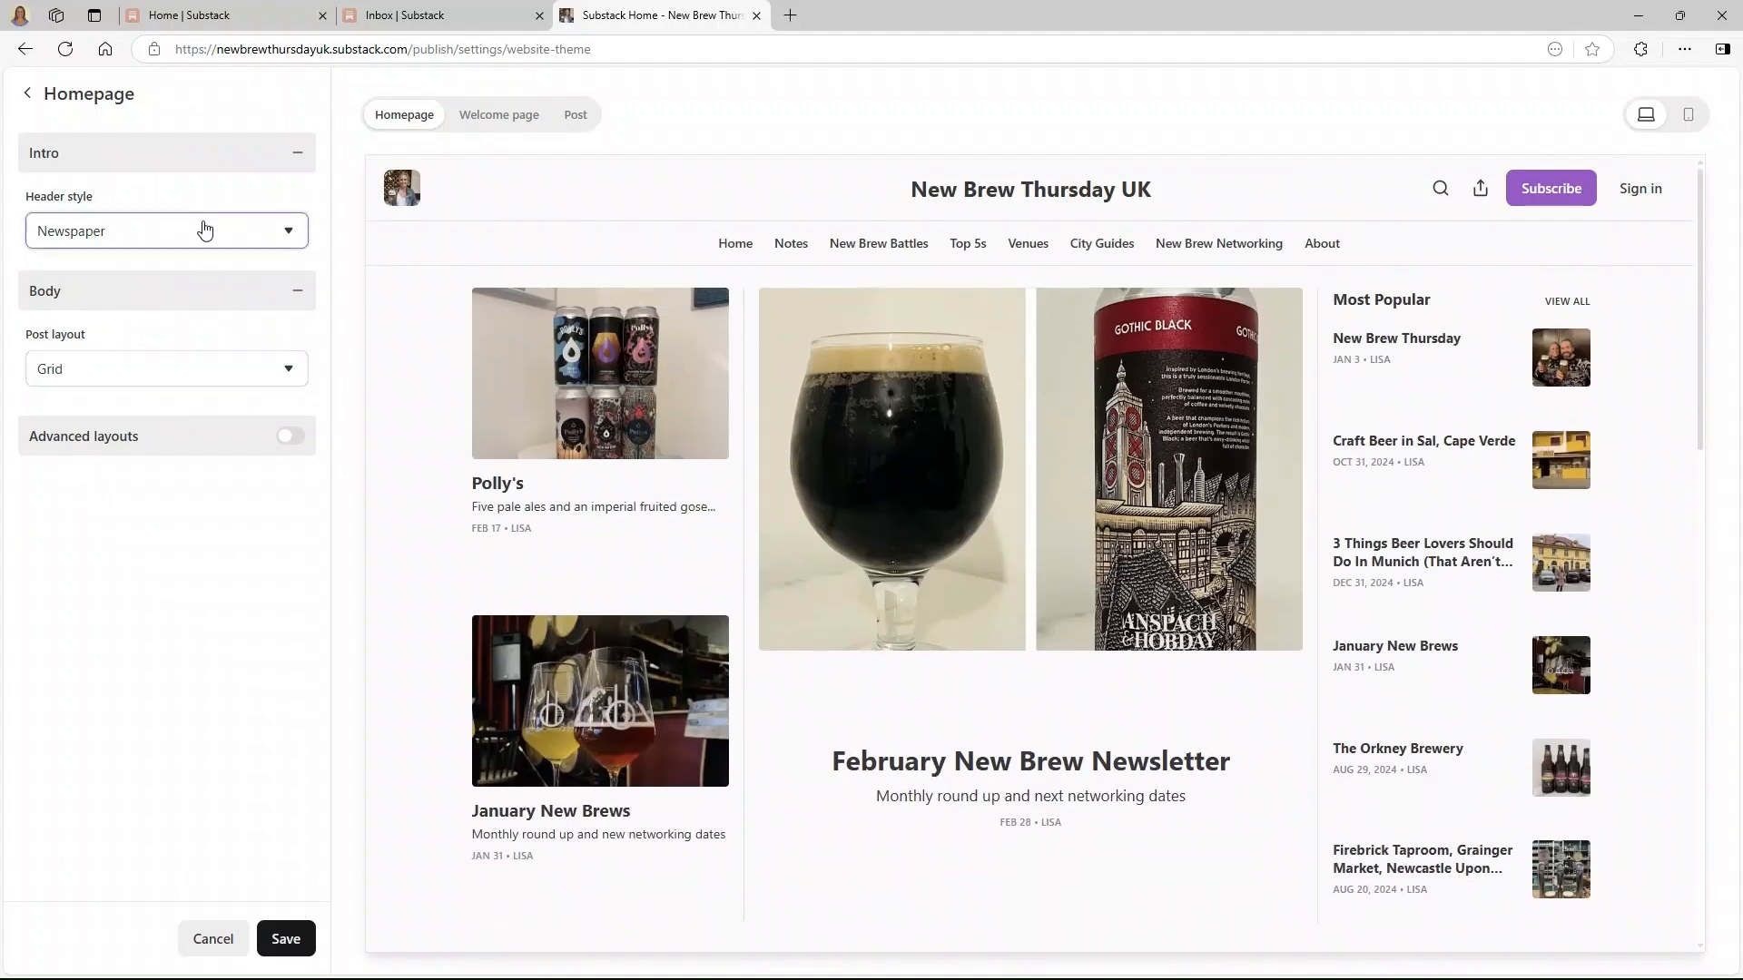
{"action": "left_click", "coordinate": [109, 316]}
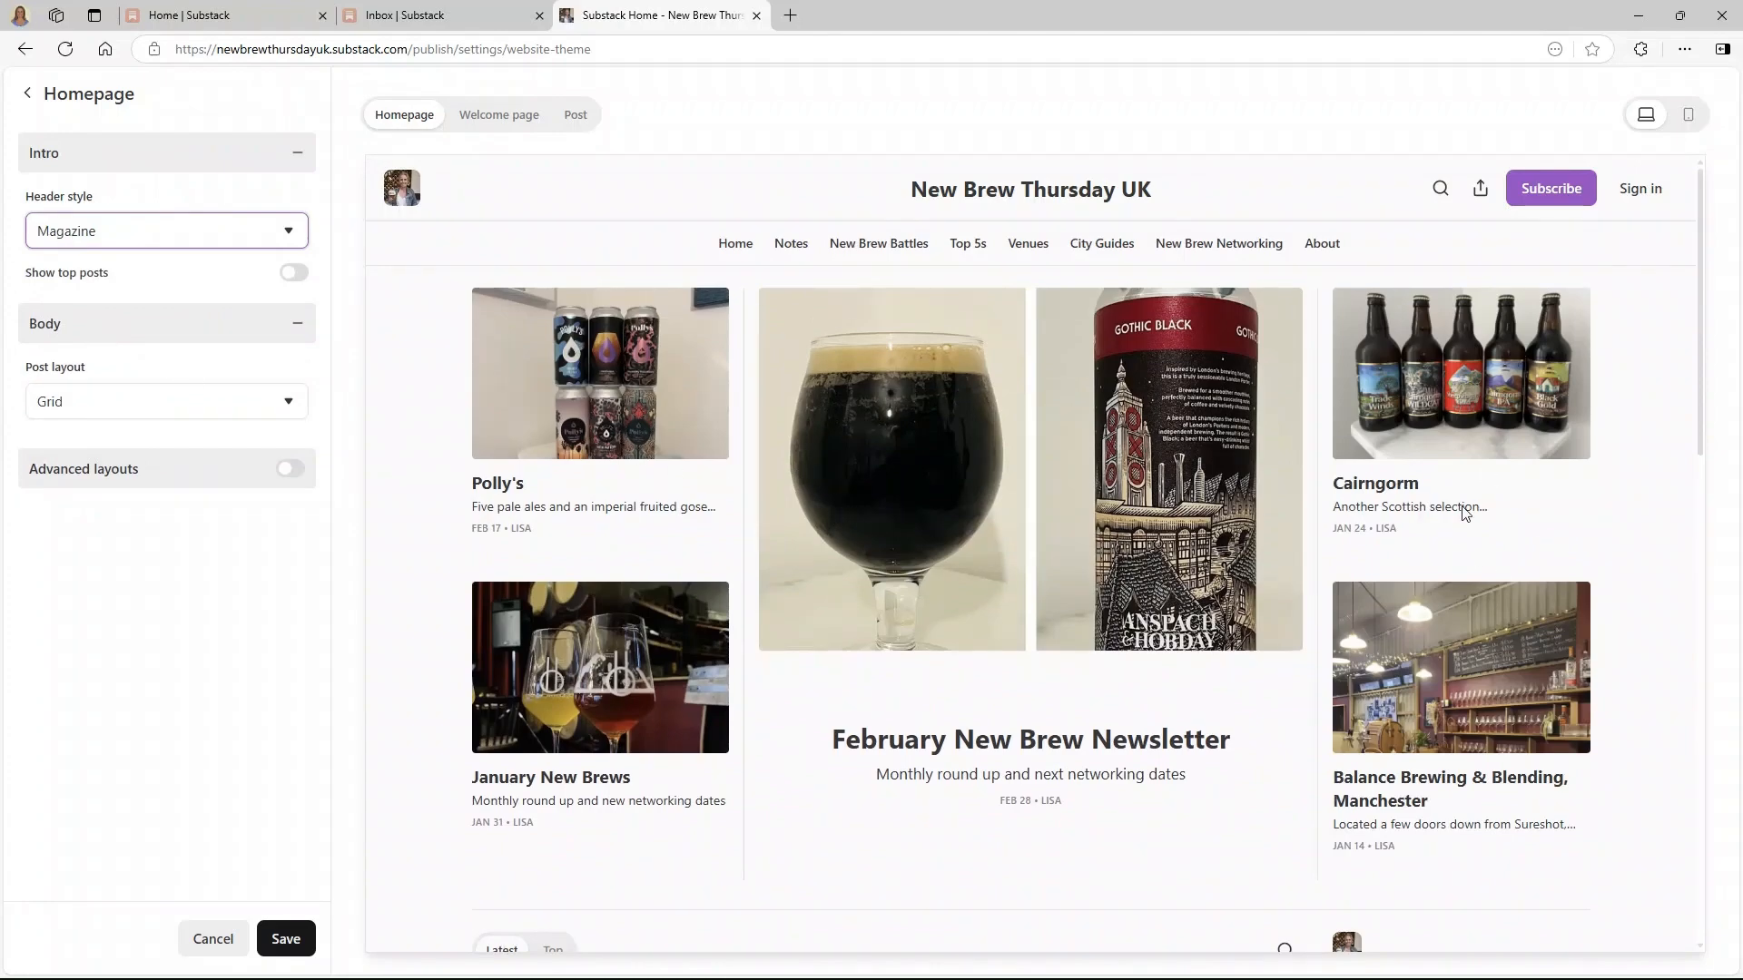
- Switch homepage posts to List and the header to Media Feature style
{"action": "scroll", "coordinate": [1464, 513], "scroll_direction": "down", "scroll_amount": 7}
{"action": "left_click", "coordinate": [127, 404]}
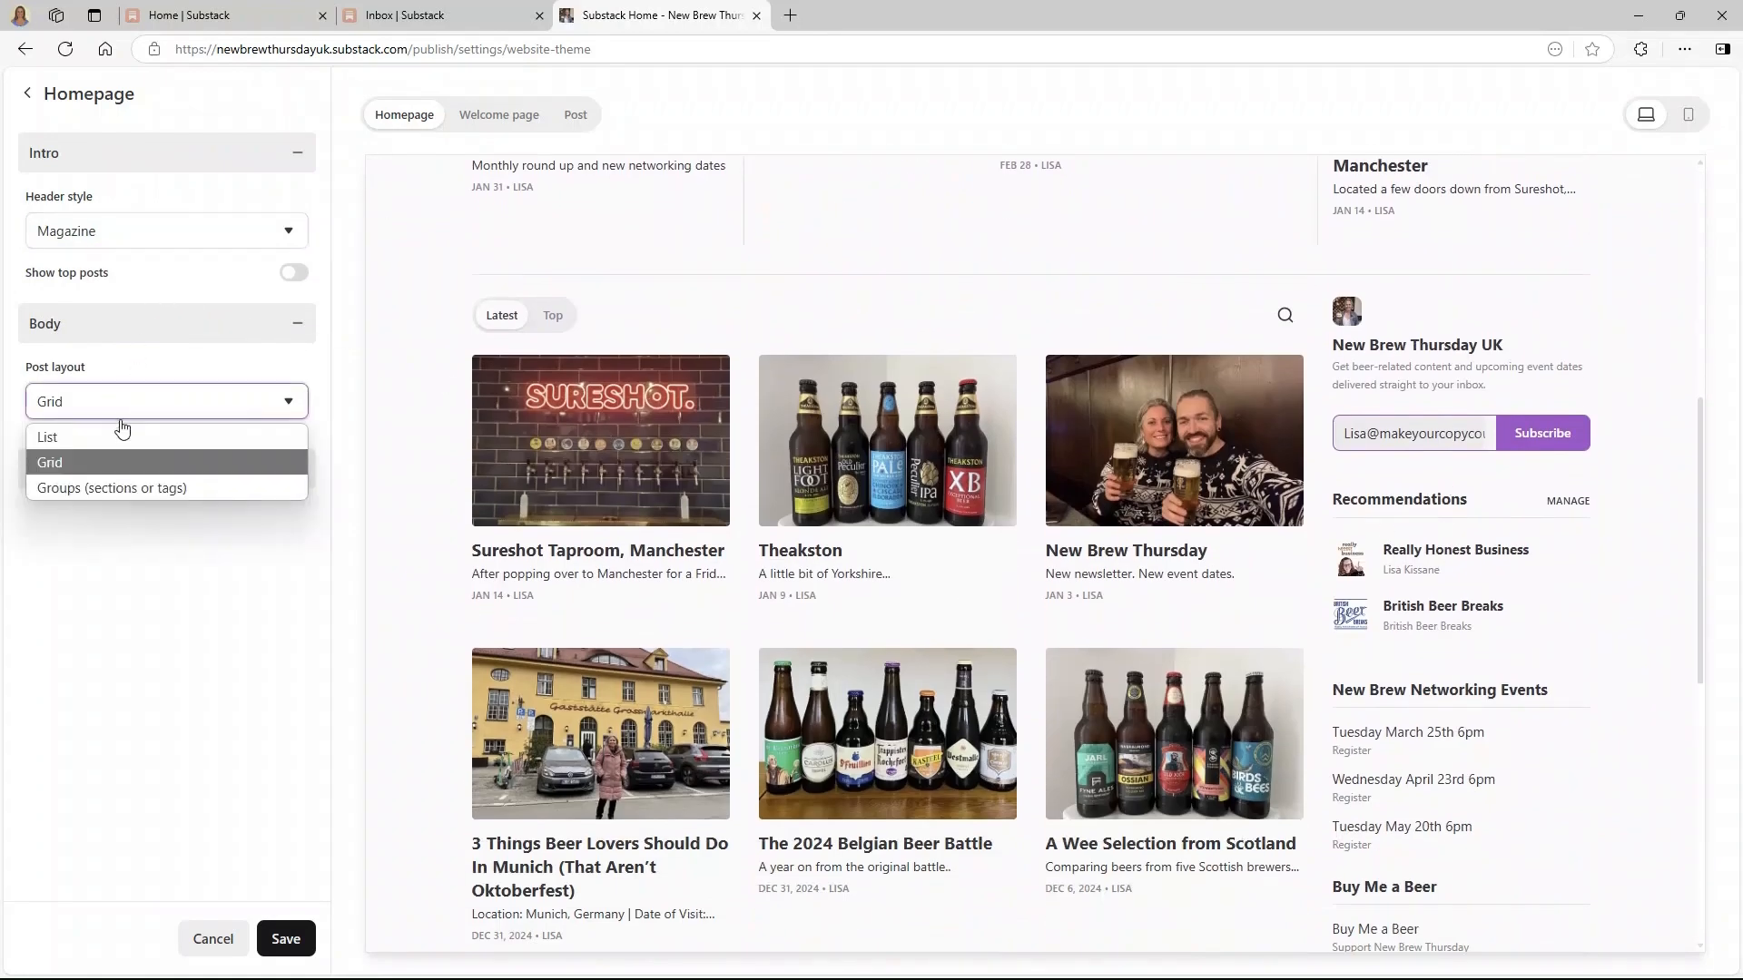
{"action": "left_click", "coordinate": [127, 436]}
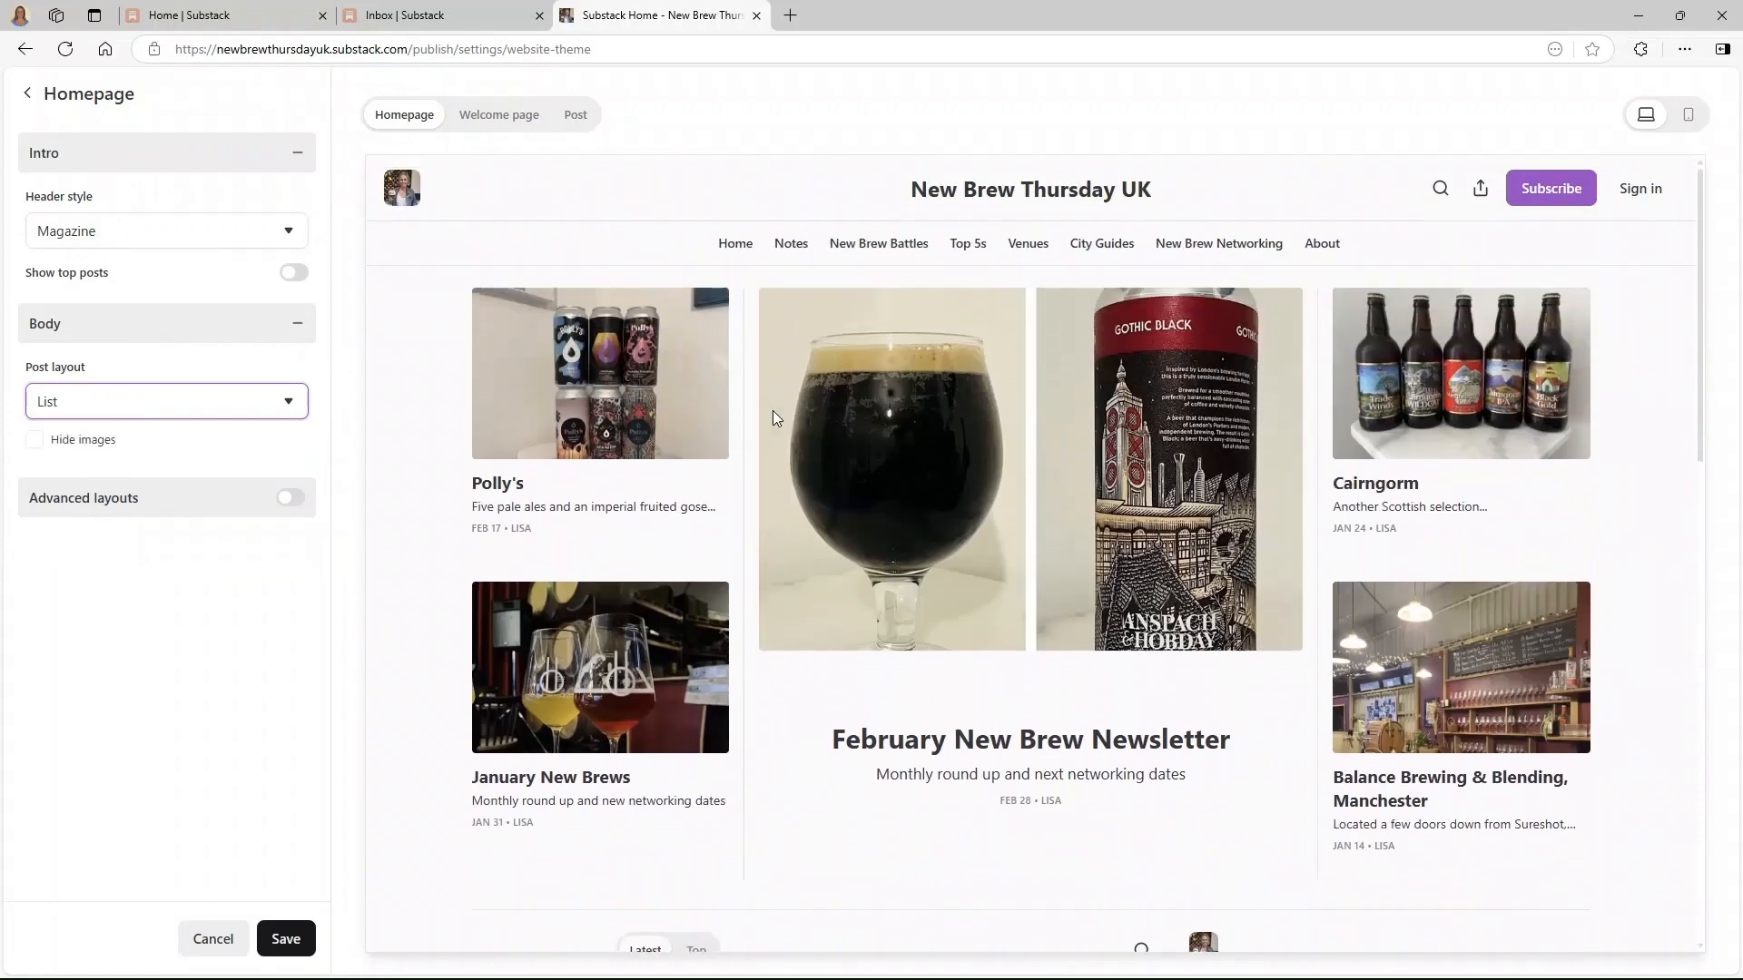
{"action": "left_click", "coordinate": [186, 234]}
{"action": "left_click", "coordinate": [109, 341]}
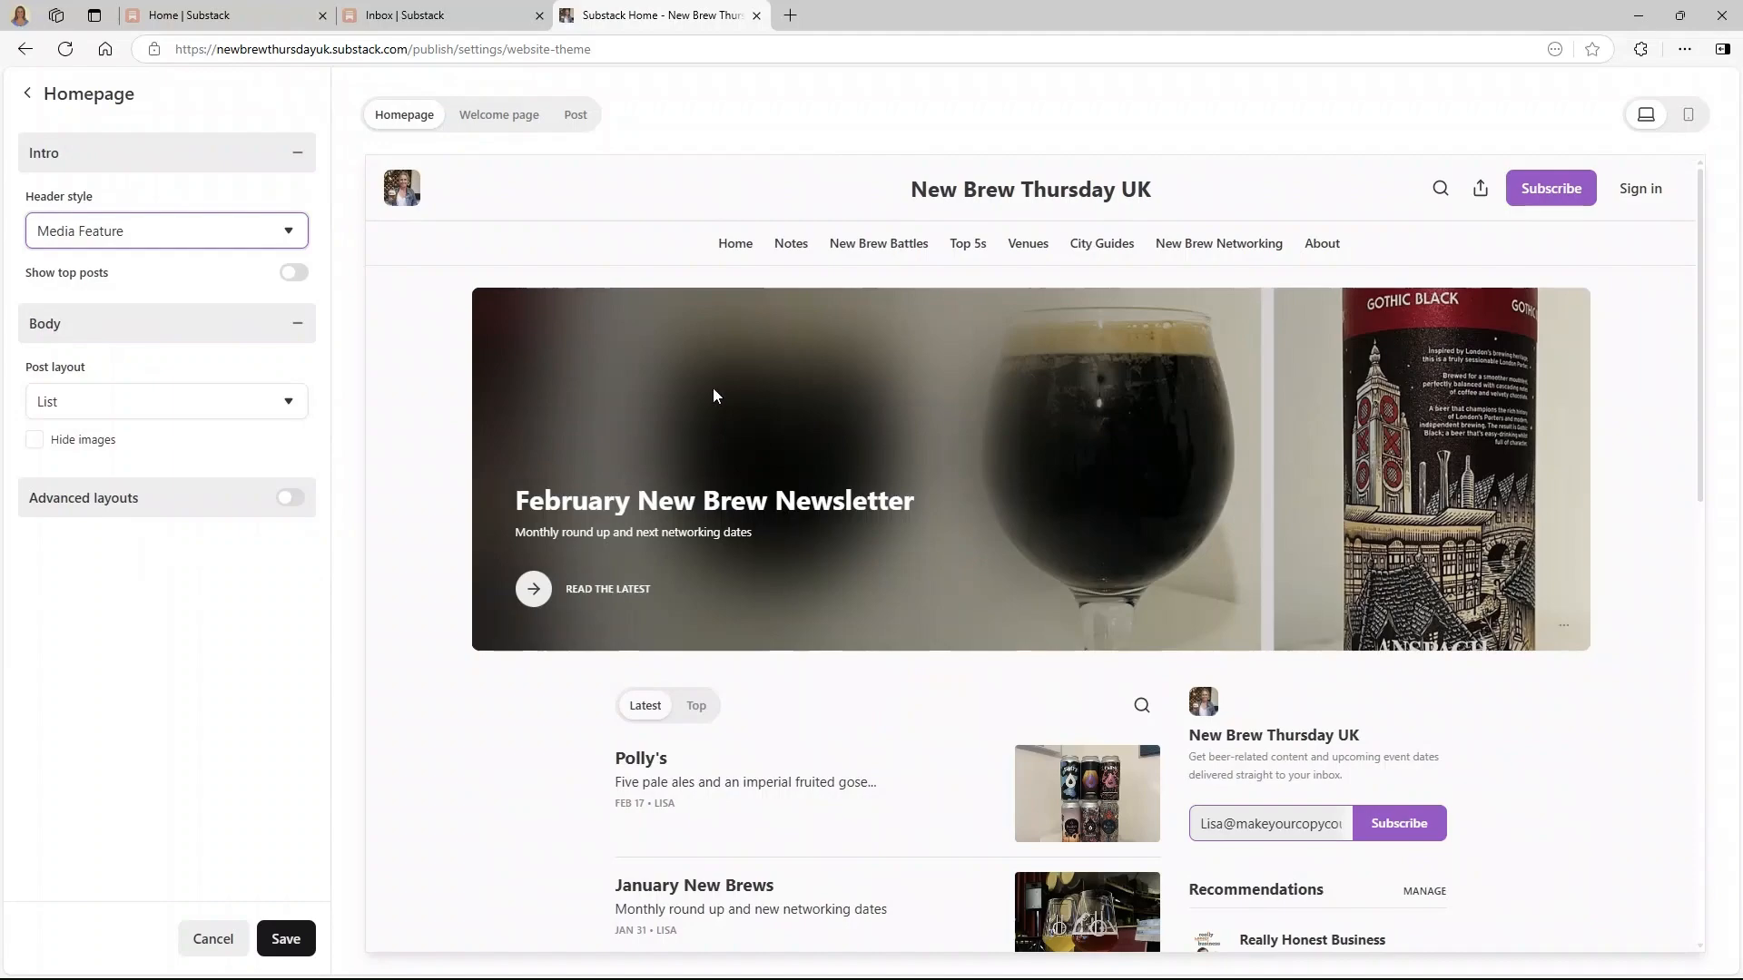
- Set homepage posts back to Grid and the header to Highlight style
{"action": "scroll", "coordinate": [1305, 520], "scroll_direction": "down", "scroll_amount": 10}
{"action": "scroll", "coordinate": [953, 556], "scroll_direction": "up", "scroll_amount": 6}
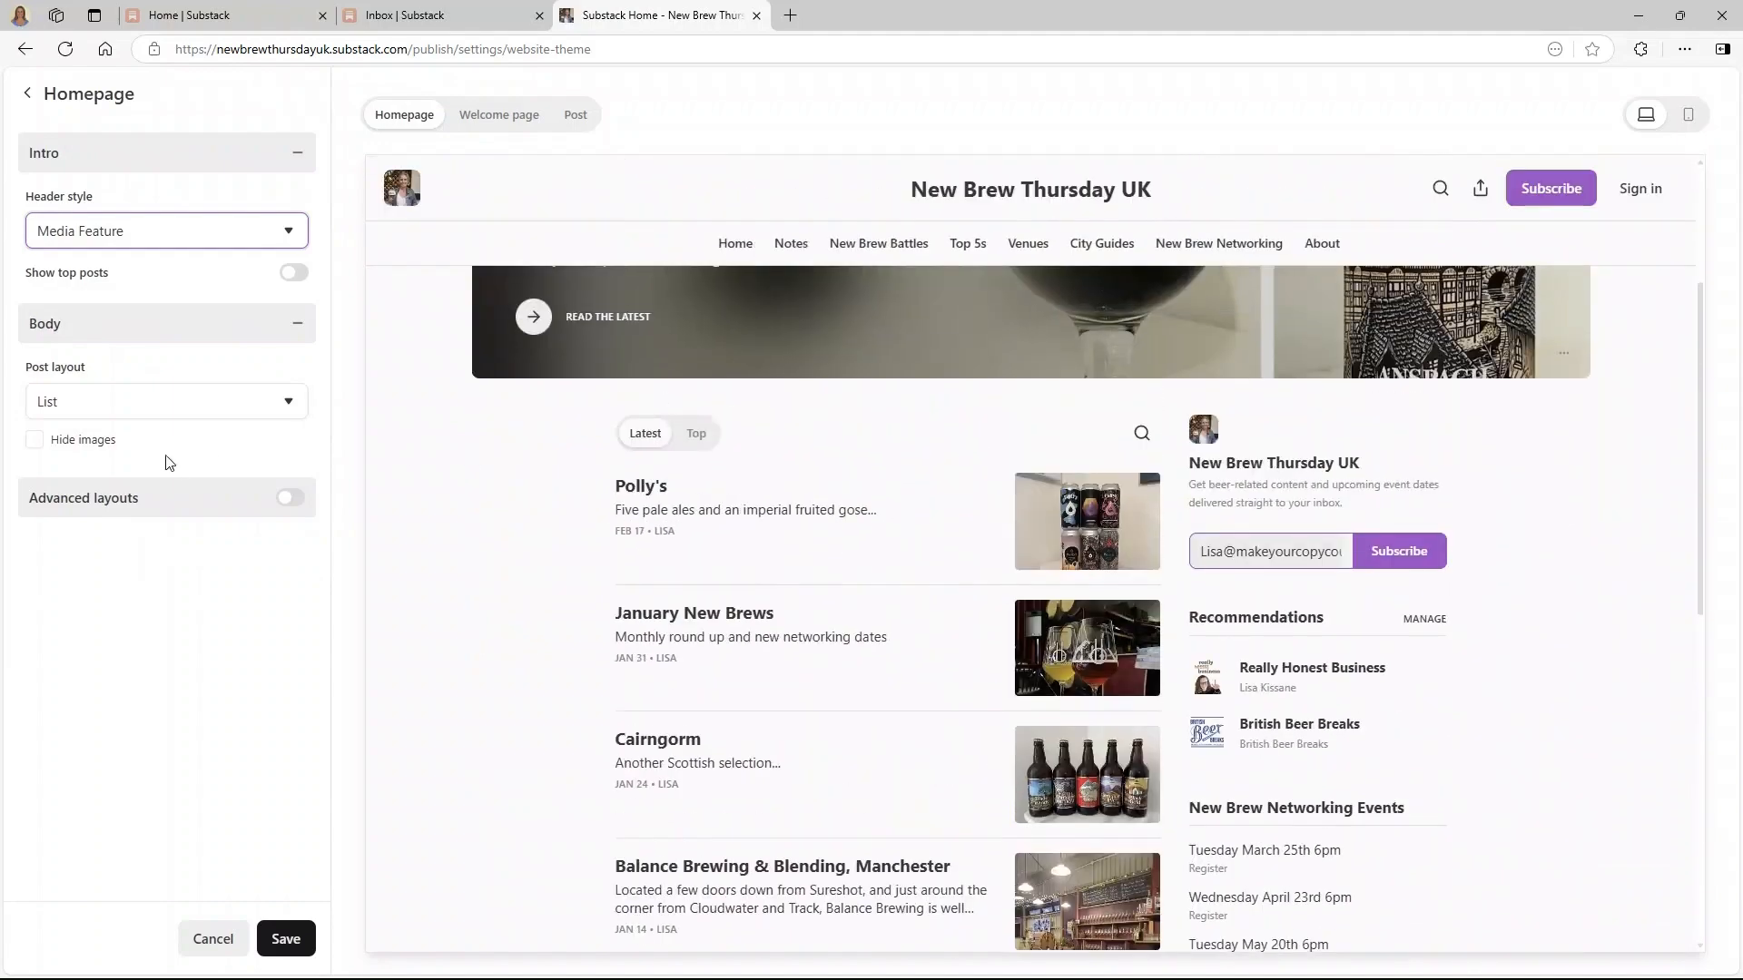
{"action": "left_click", "coordinate": [179, 404]}
{"action": "left_click", "coordinate": [172, 462]}
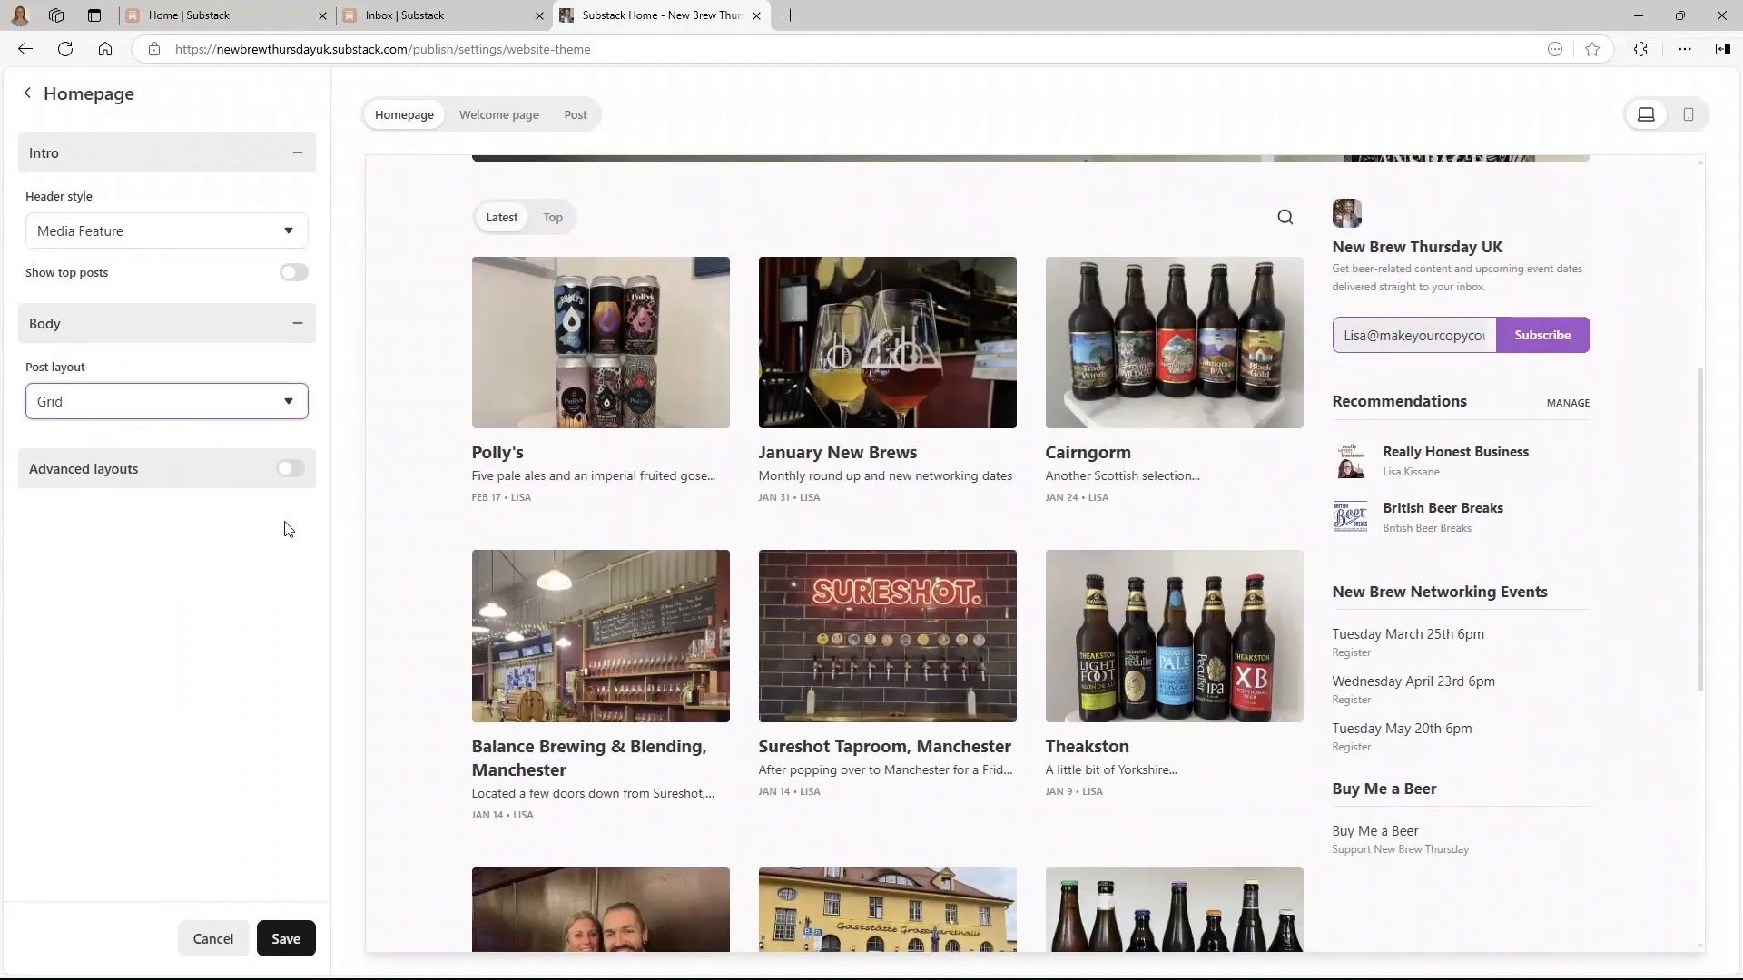
{"action": "left_click", "coordinate": [100, 230]}
{"action": "left_click", "coordinate": [116, 369]}
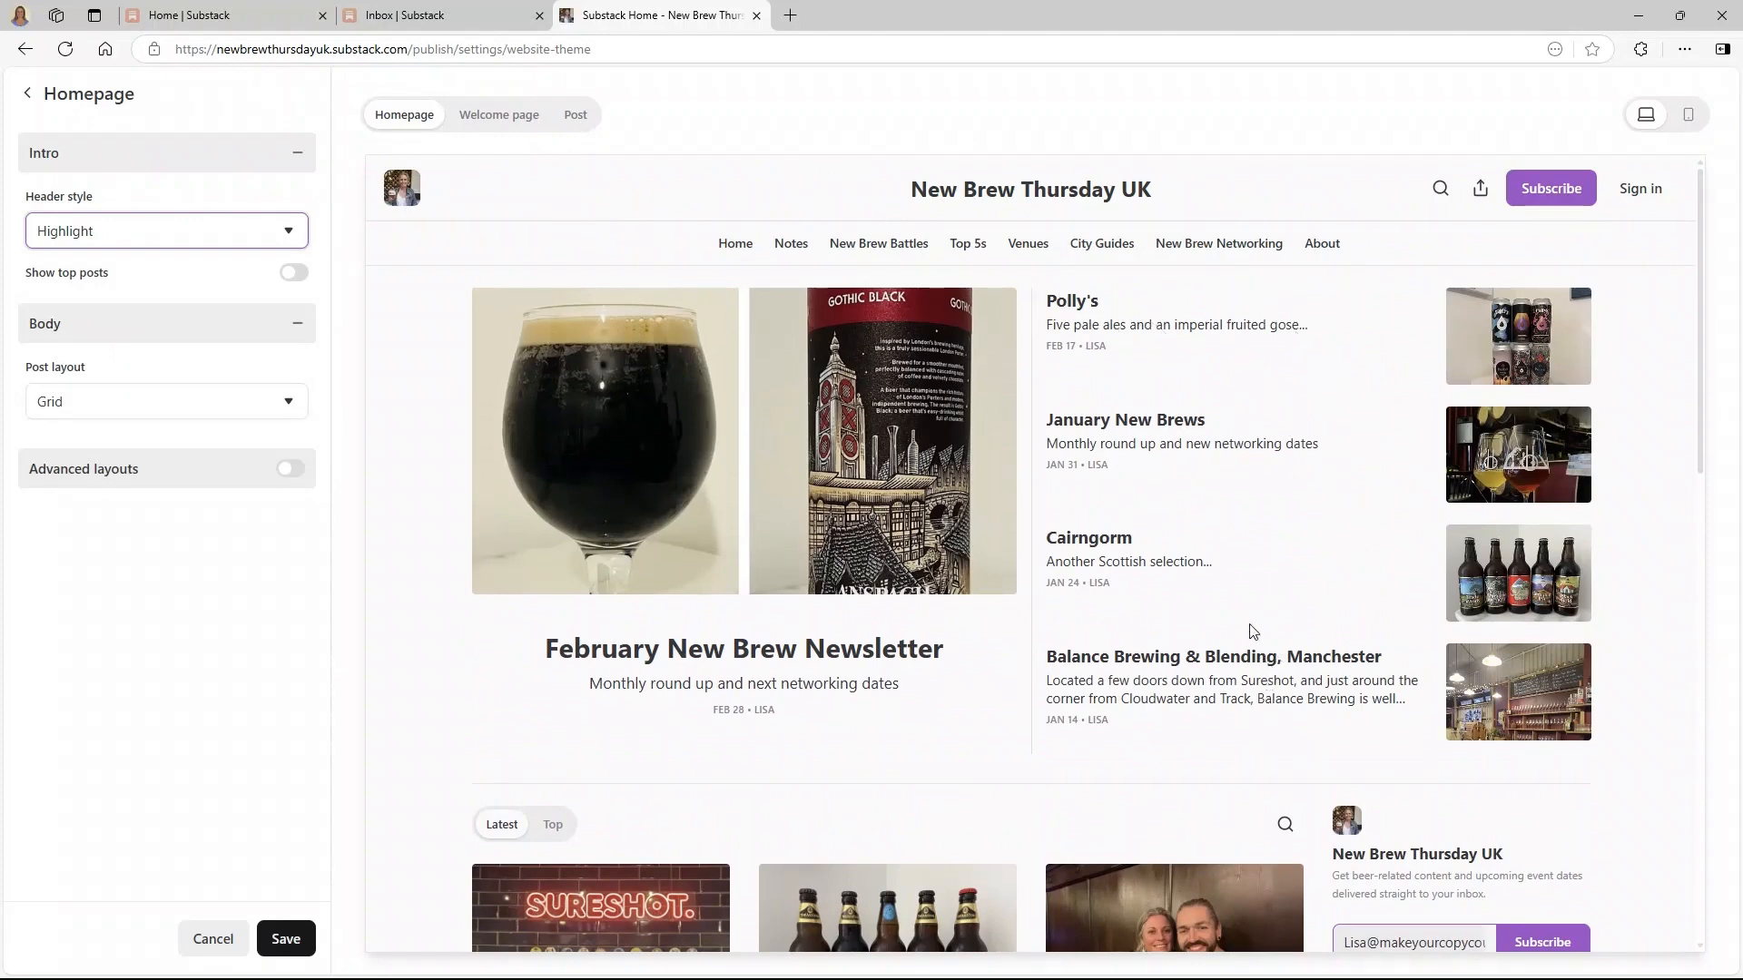
{"action": "scroll", "coordinate": [1253, 631], "scroll_direction": "down", "scroll_amount": 3}
- Turn advanced layouts back on and limit the Recent posts grid to one row
{"action": "left_click", "coordinate": [290, 468]}
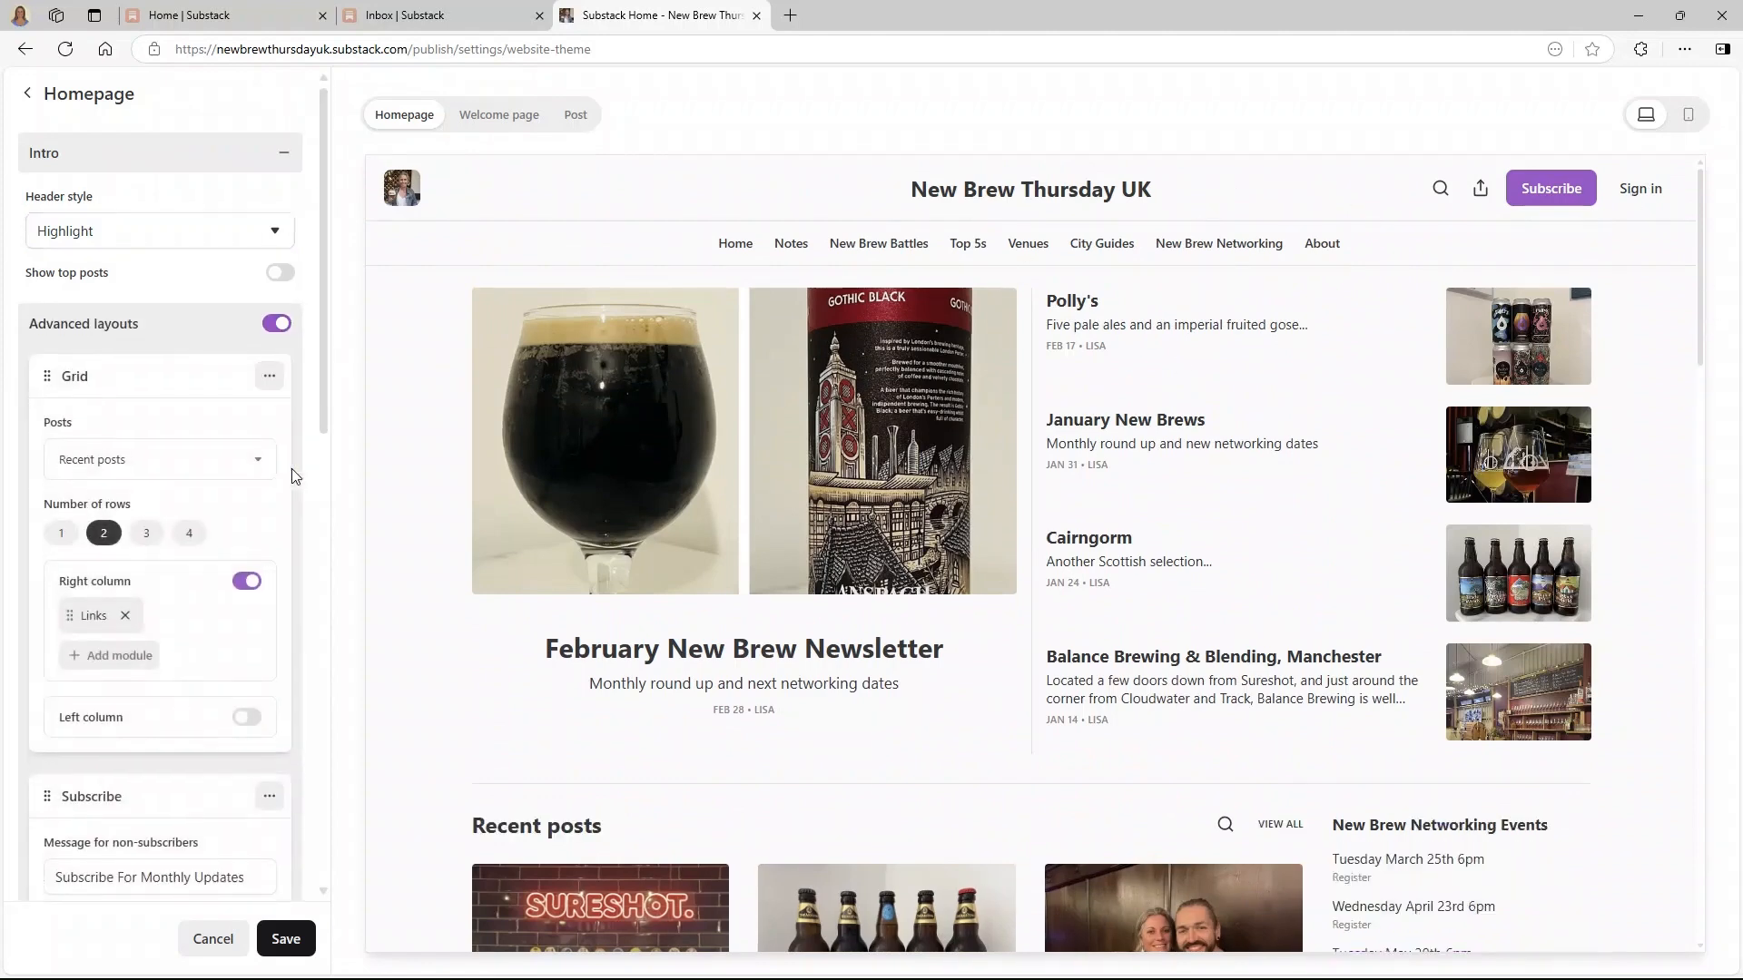
{"action": "scroll", "coordinate": [960, 568], "scroll_direction": "down", "scroll_amount": 5}
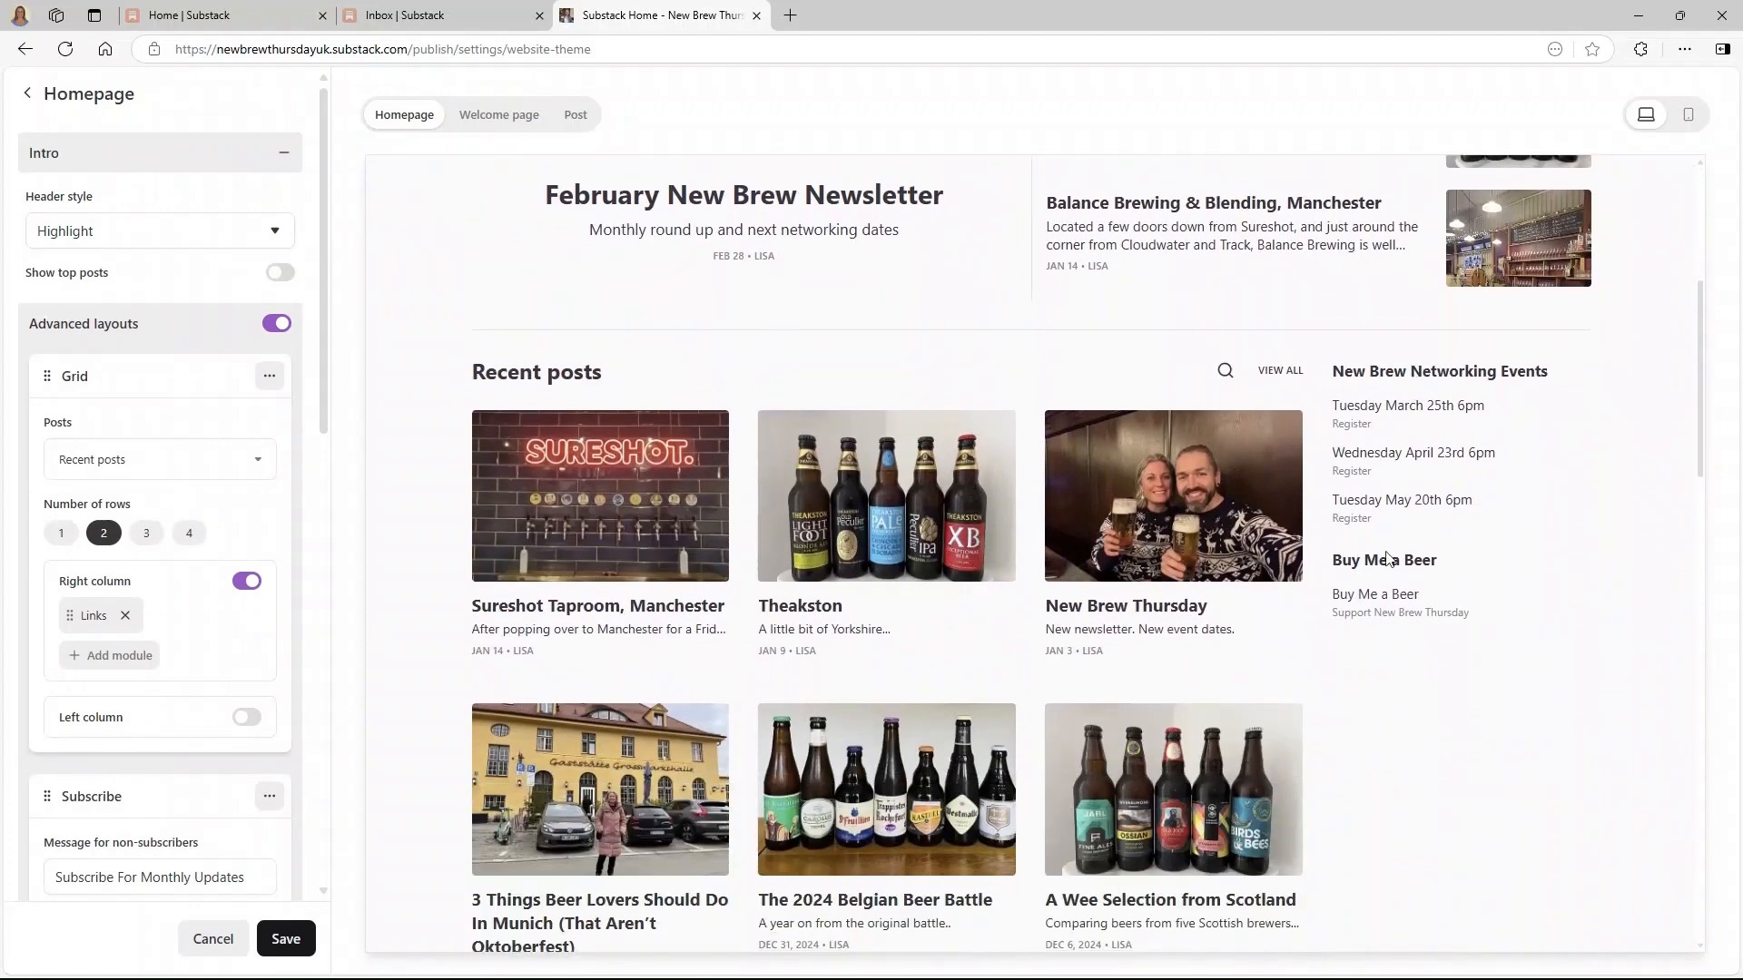
{"action": "left_click", "coordinate": [72, 459]}
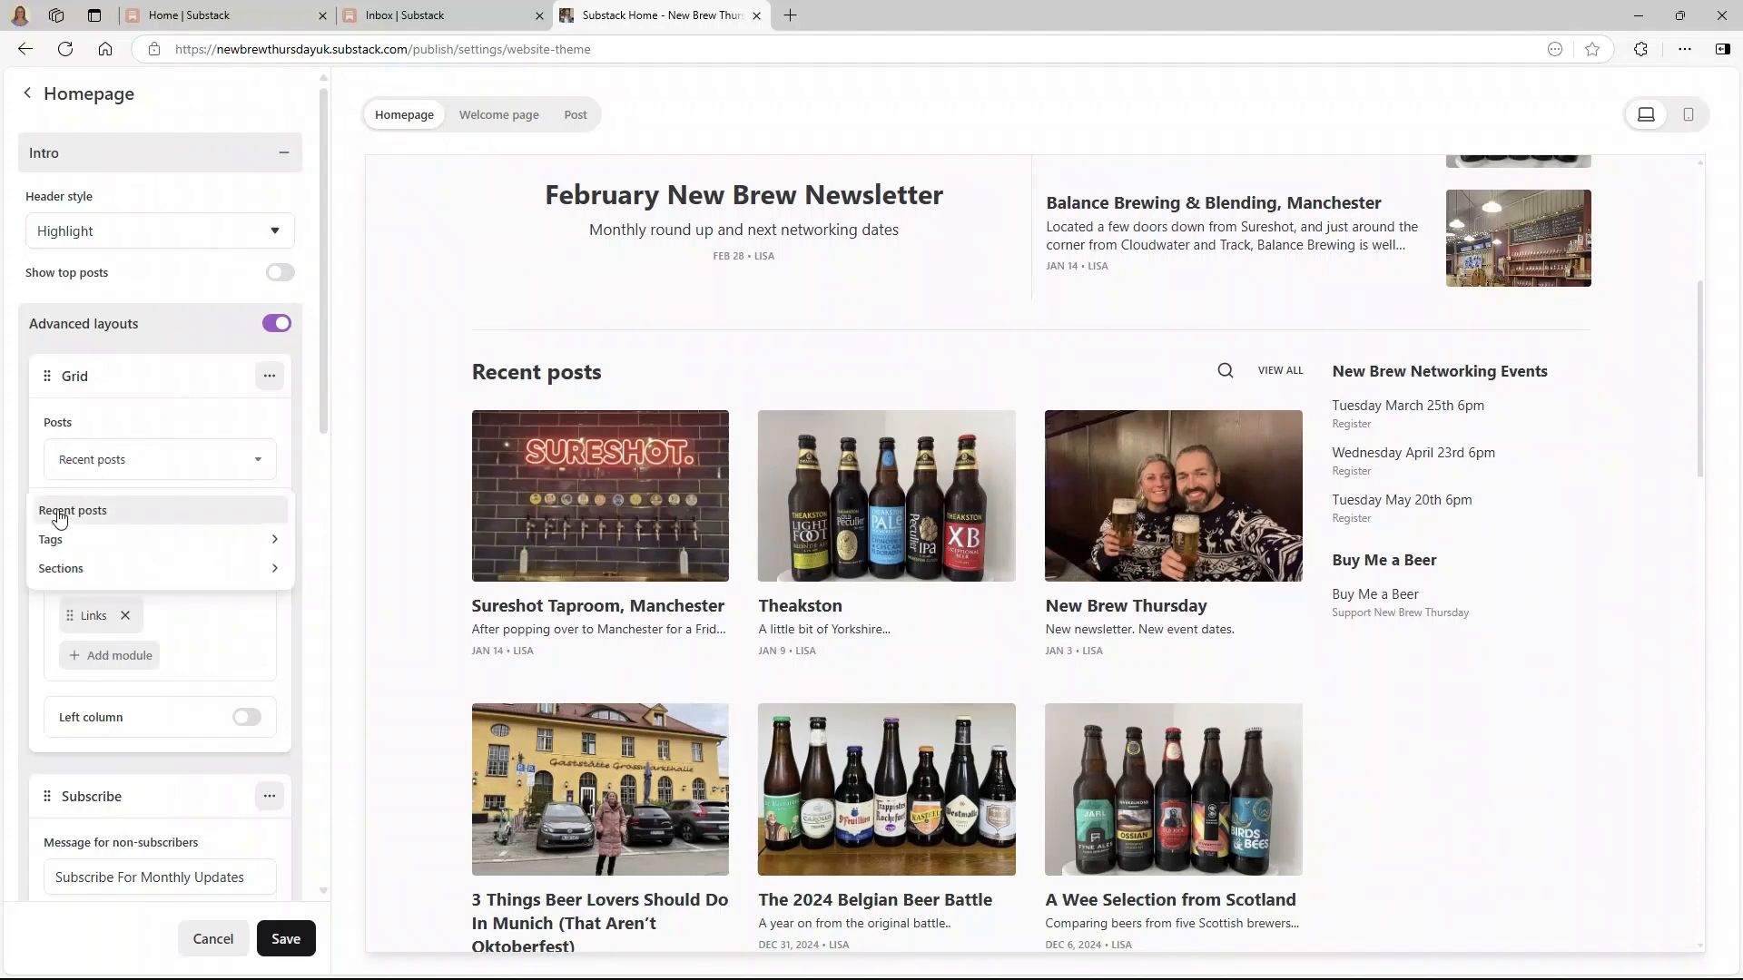
{"action": "left_click", "coordinate": [81, 464]}
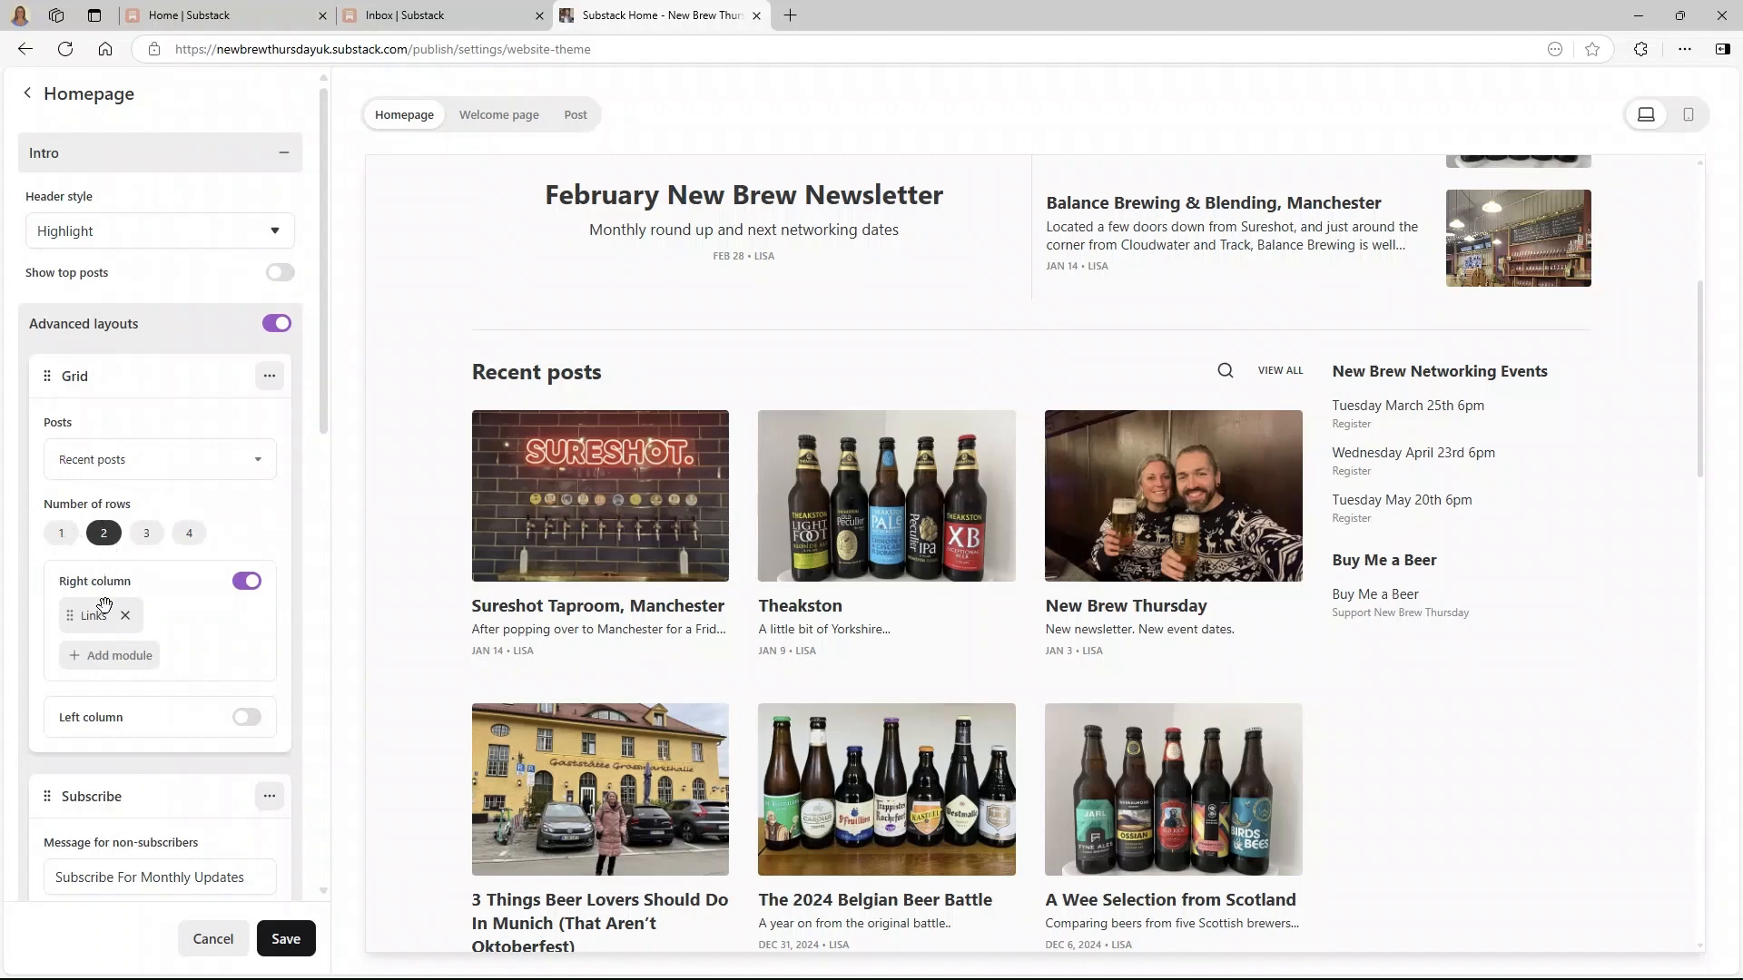
{"action": "left_click", "coordinate": [60, 535]}
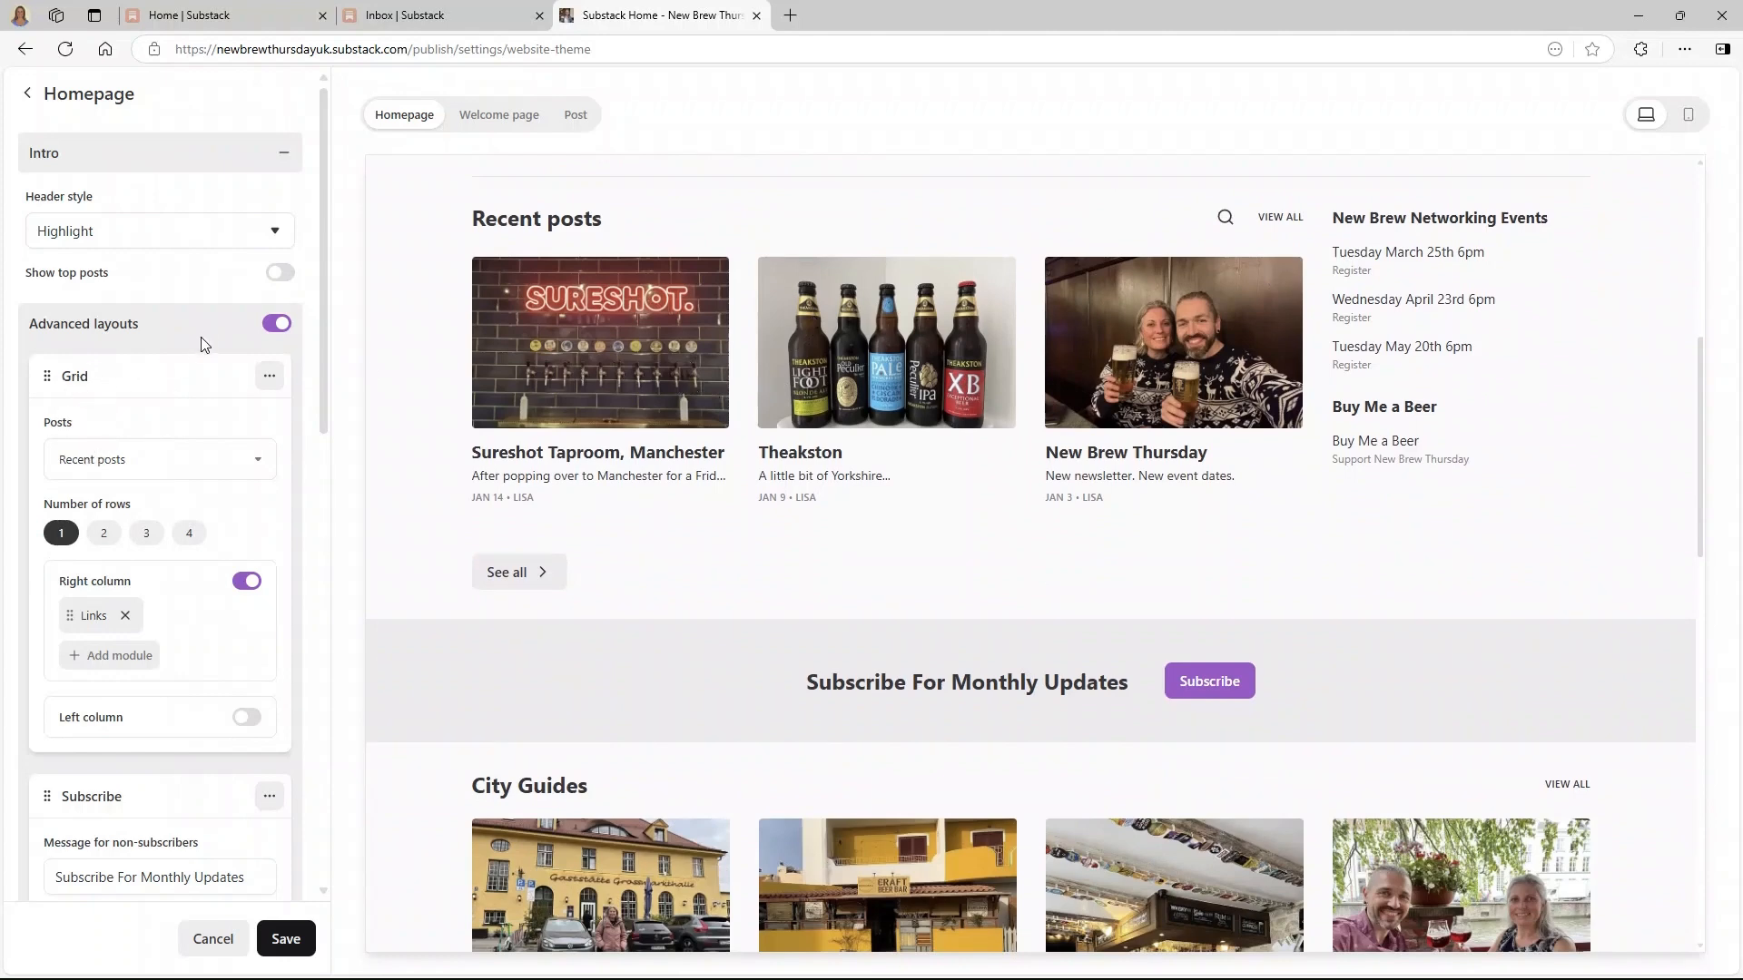
- Set the New Brew Battles grid to a single row
{"action": "left_click", "coordinate": [152, 804]}
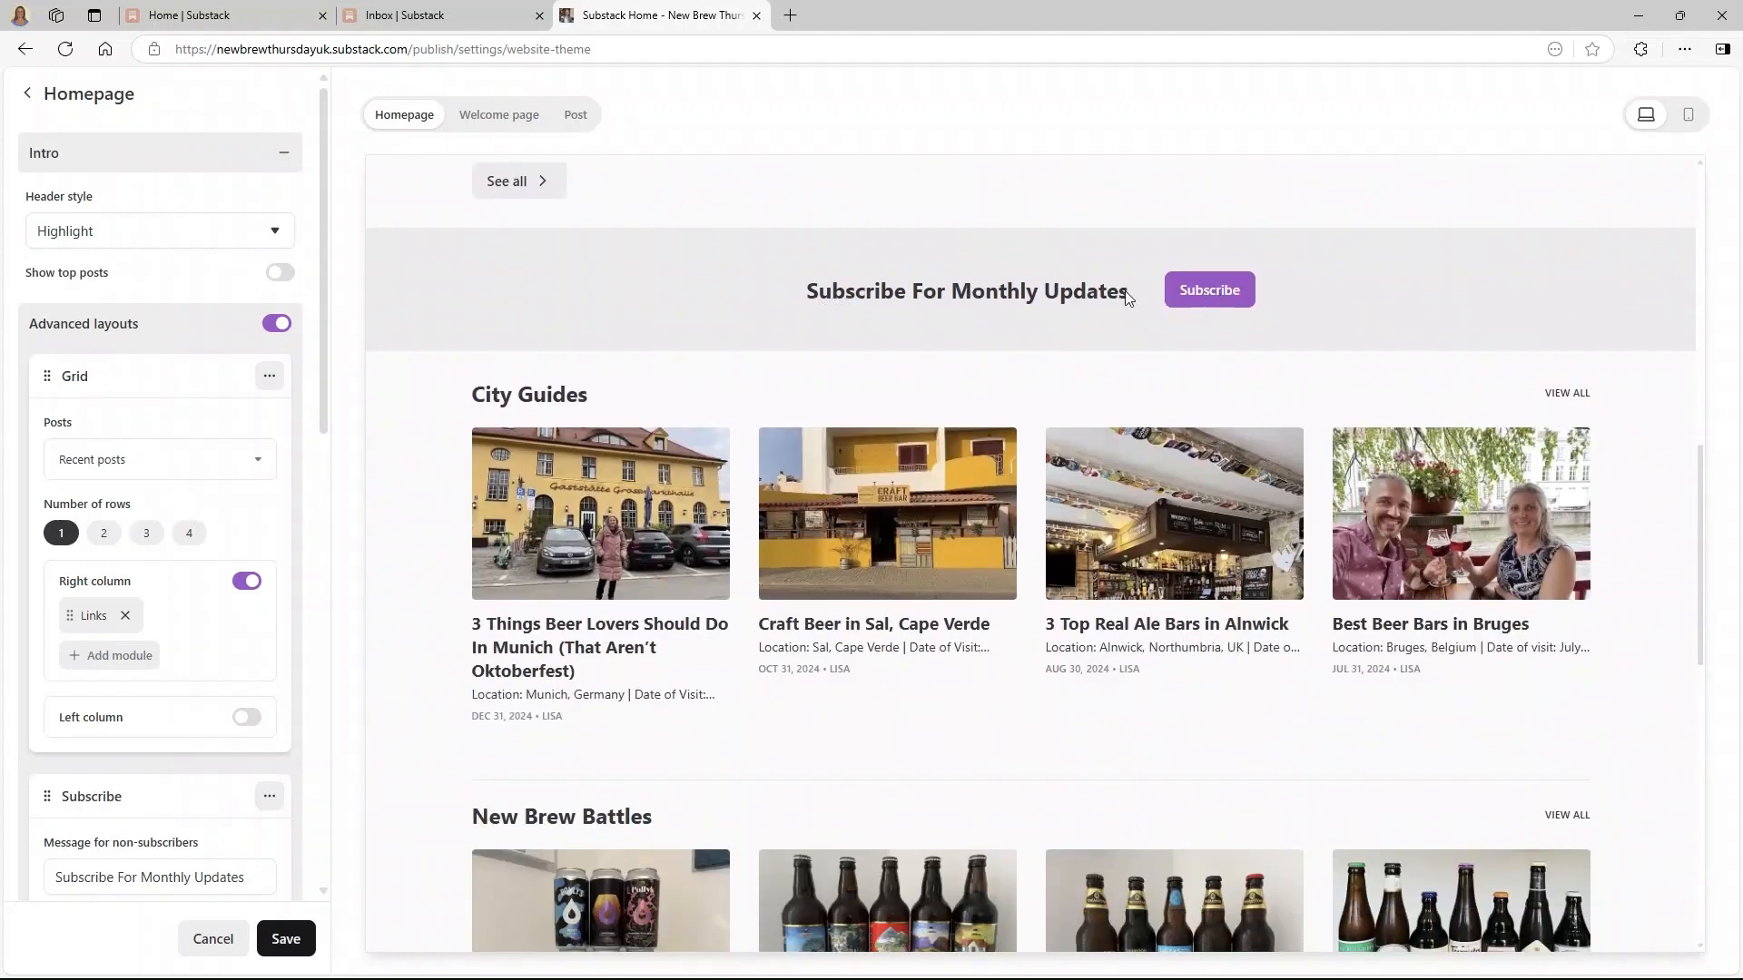
{"action": "scroll", "coordinate": [171, 743], "scroll_direction": "down", "scroll_amount": 4}
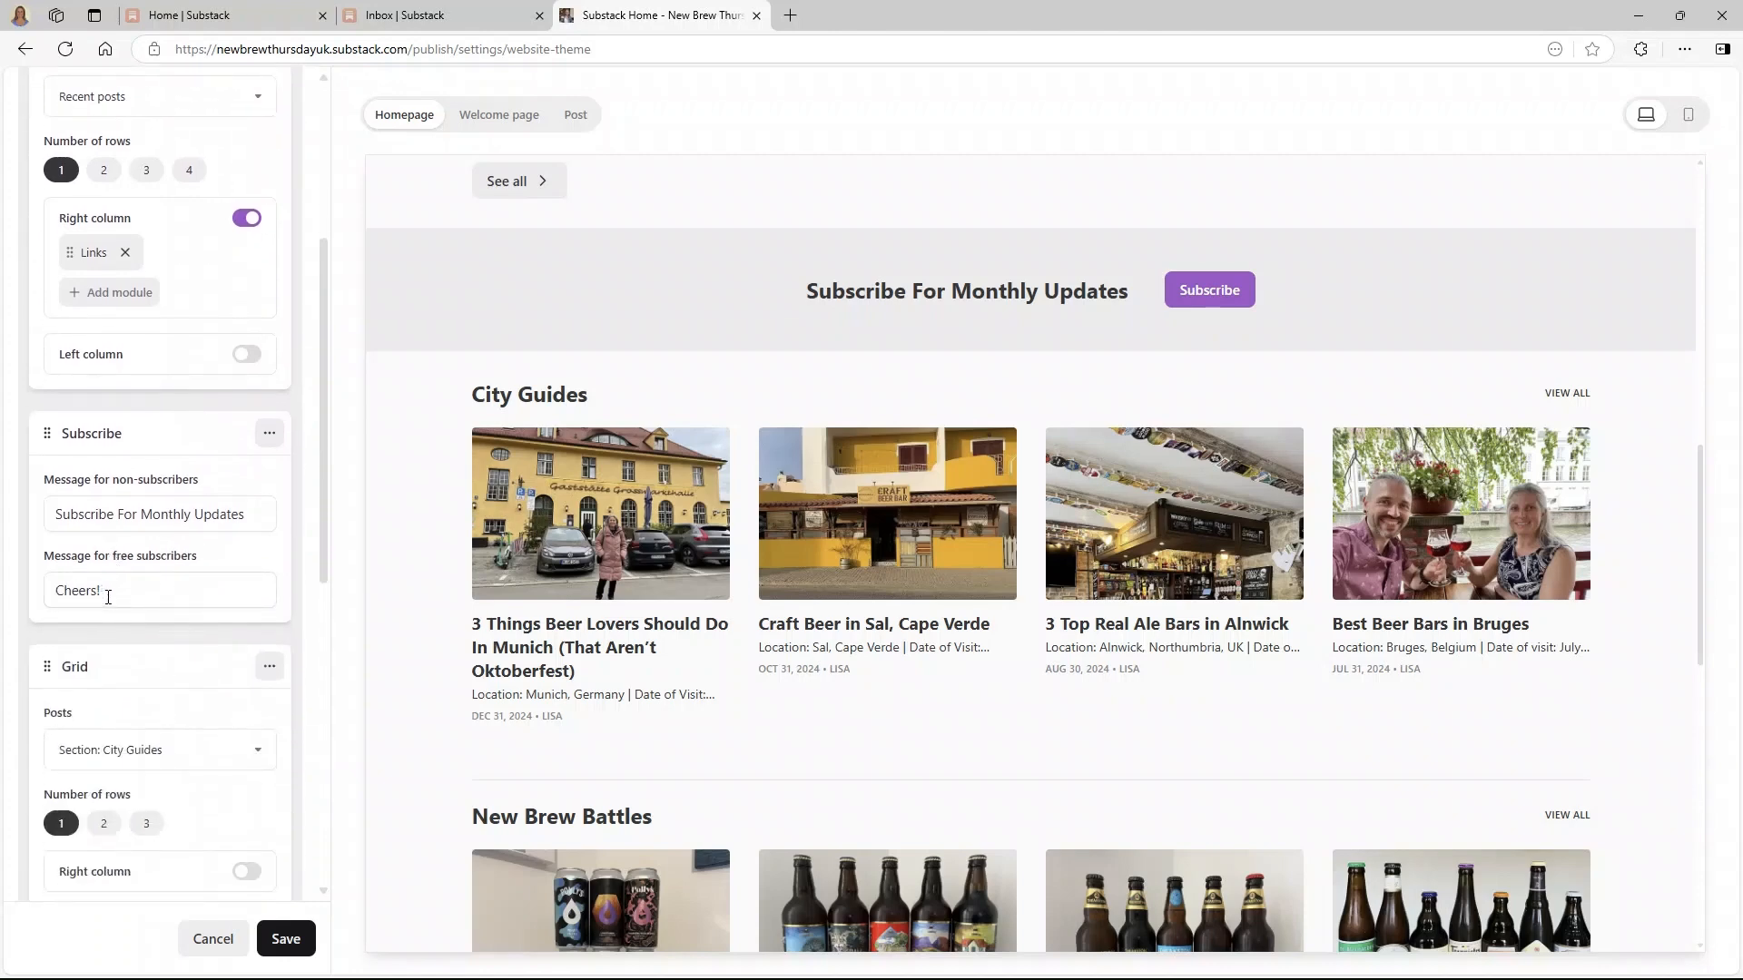
{"action": "scroll", "coordinate": [107, 596], "scroll_direction": "down", "scroll_amount": 1}
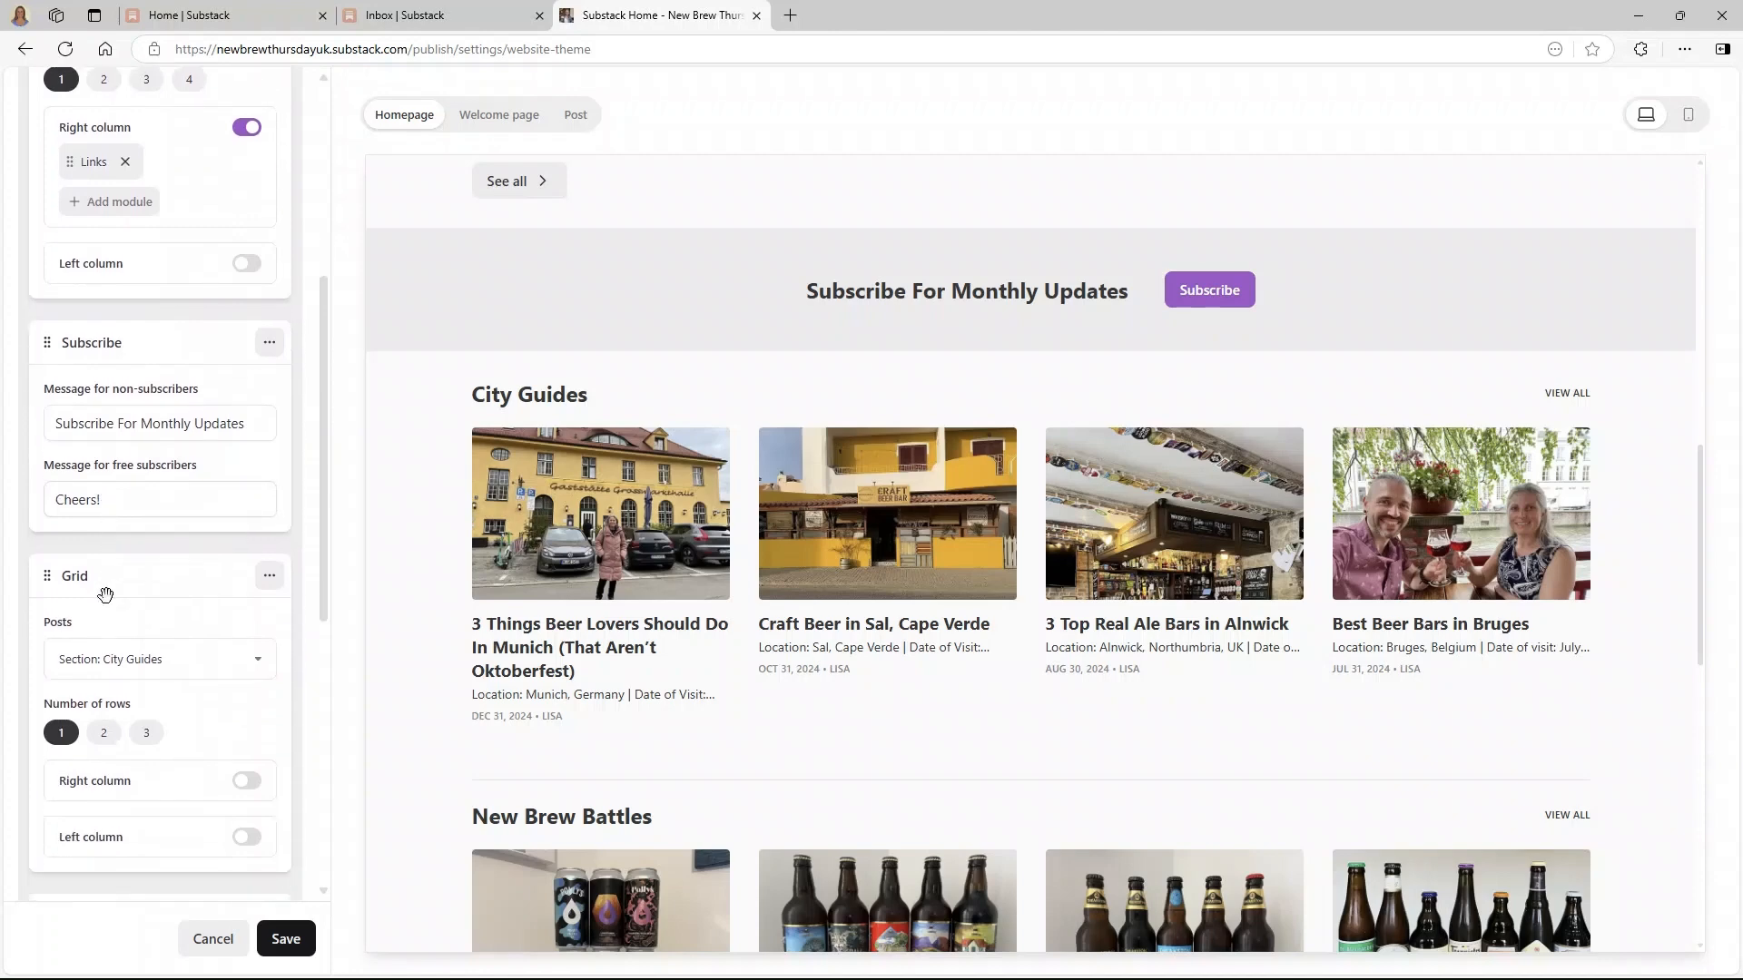
{"action": "scroll", "coordinate": [106, 595], "scroll_direction": "down", "scroll_amount": 1}
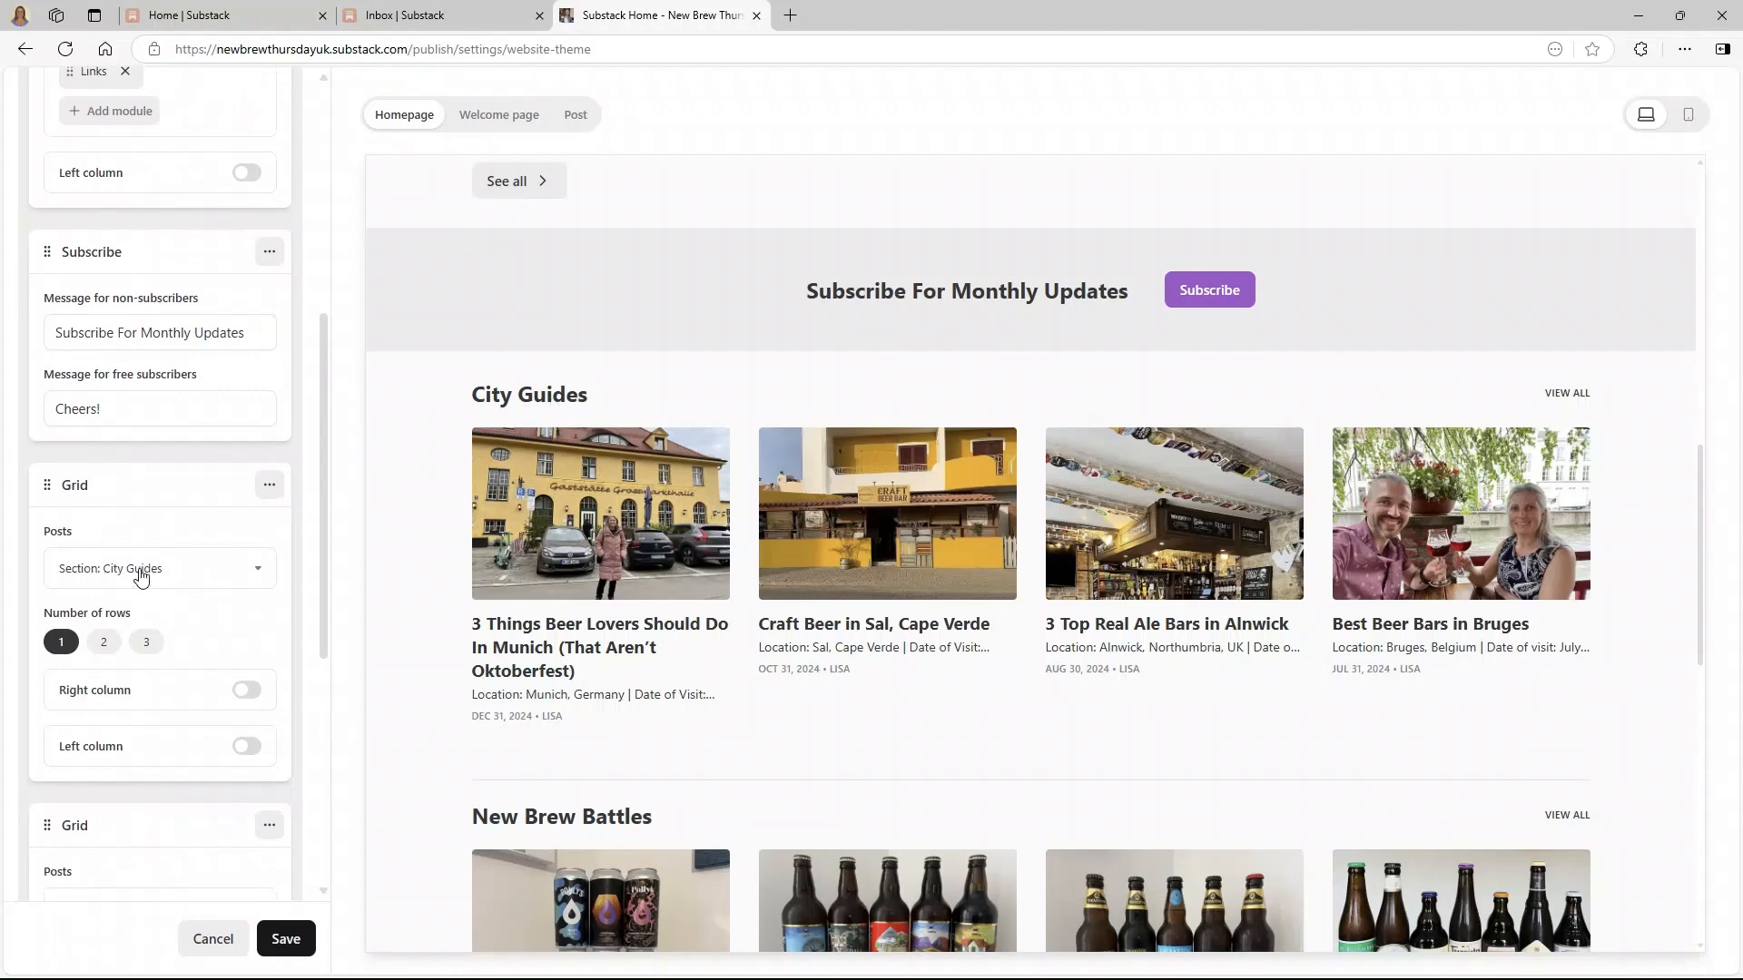
{"action": "scroll", "coordinate": [740, 661], "scroll_direction": "down", "scroll_amount": 3}
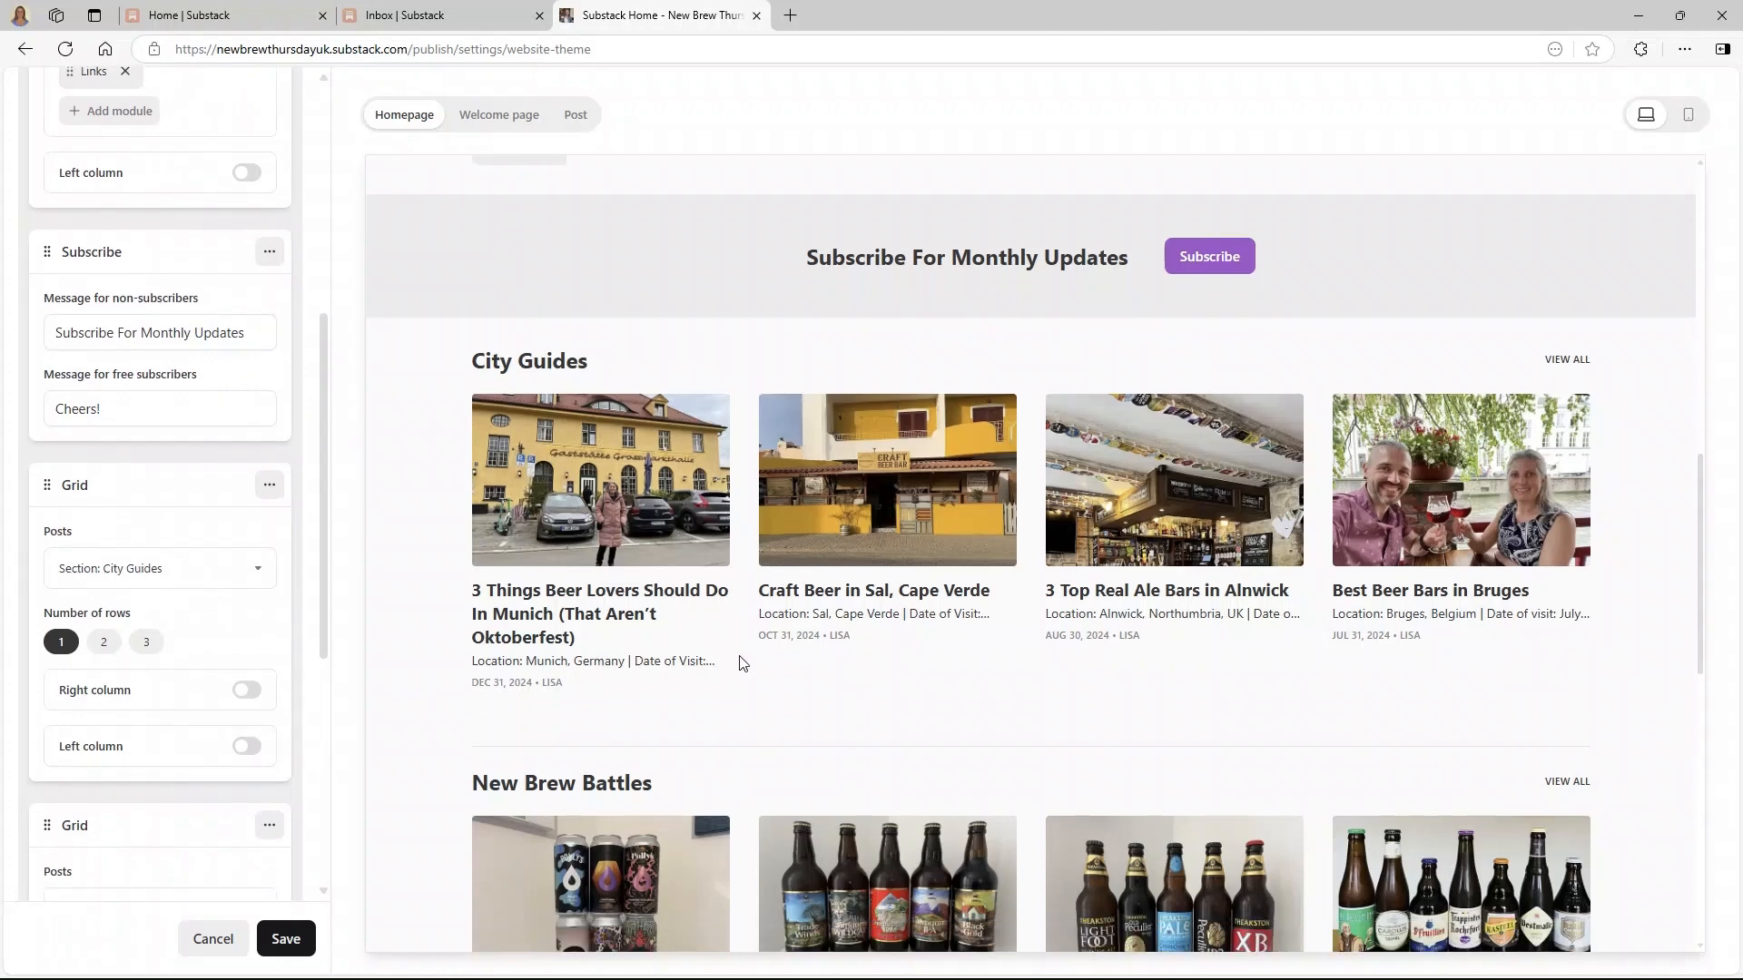
{"action": "scroll", "coordinate": [141, 826], "scroll_direction": "down", "scroll_amount": 2}
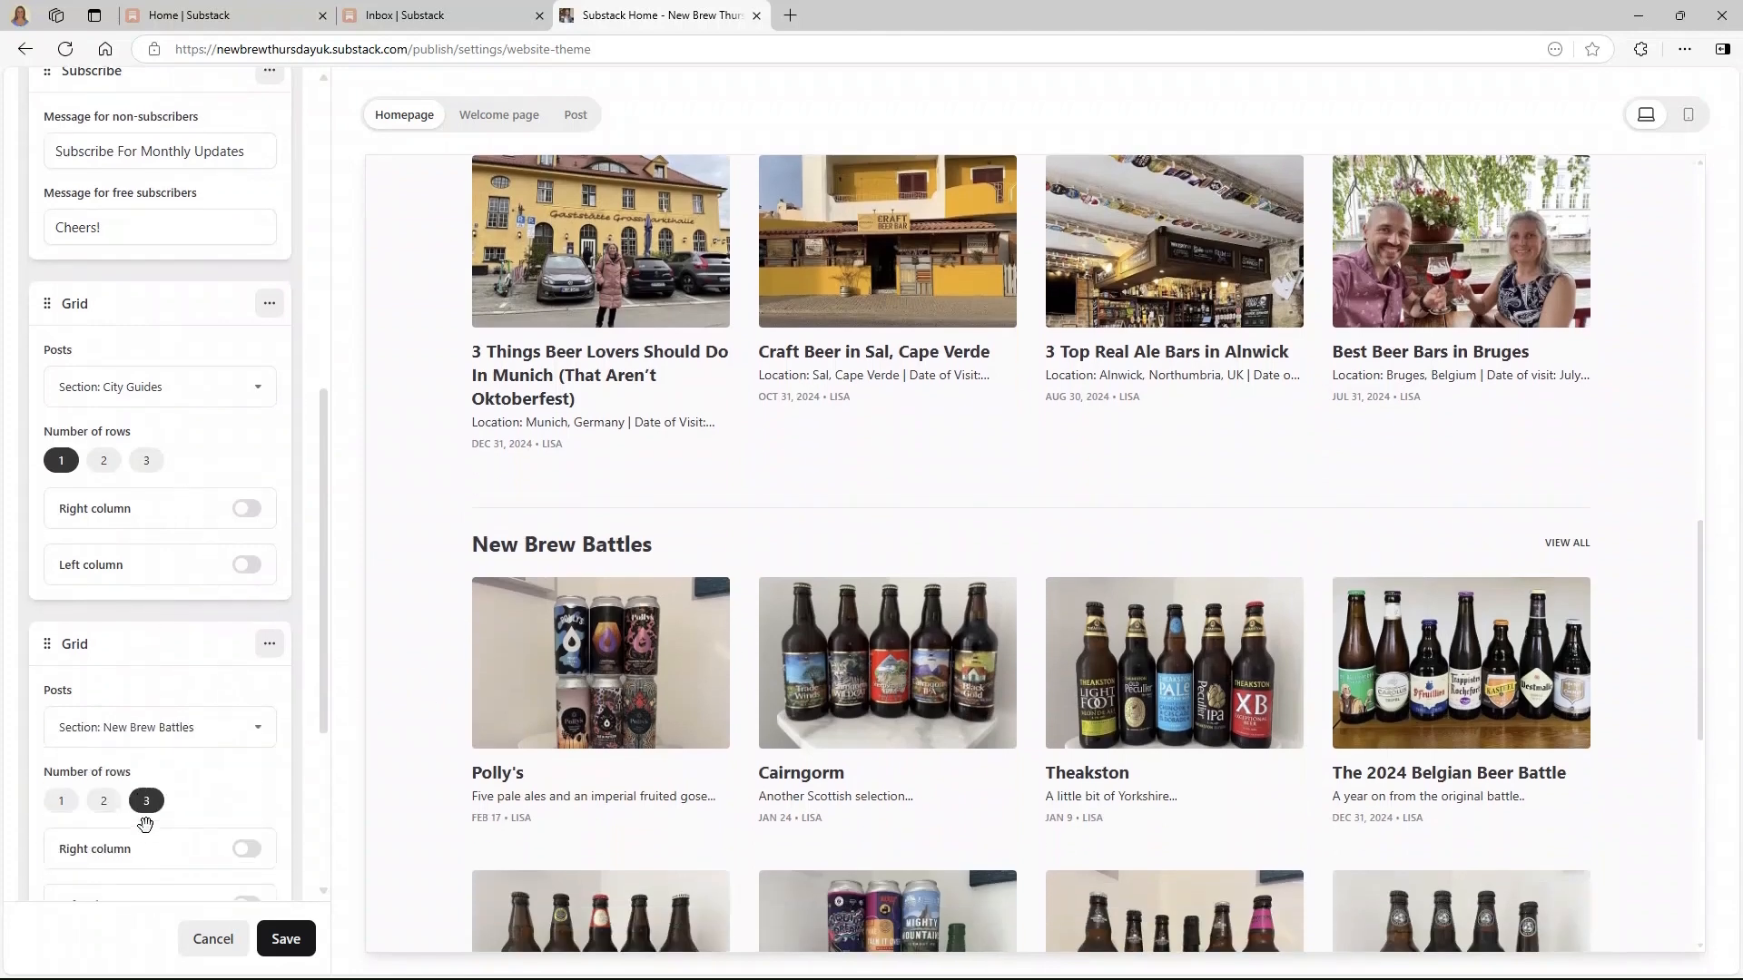
{"action": "left_click", "coordinate": [103, 801]}
{"action": "scroll", "coordinate": [700, 550], "scroll_direction": "down", "scroll_amount": 4}
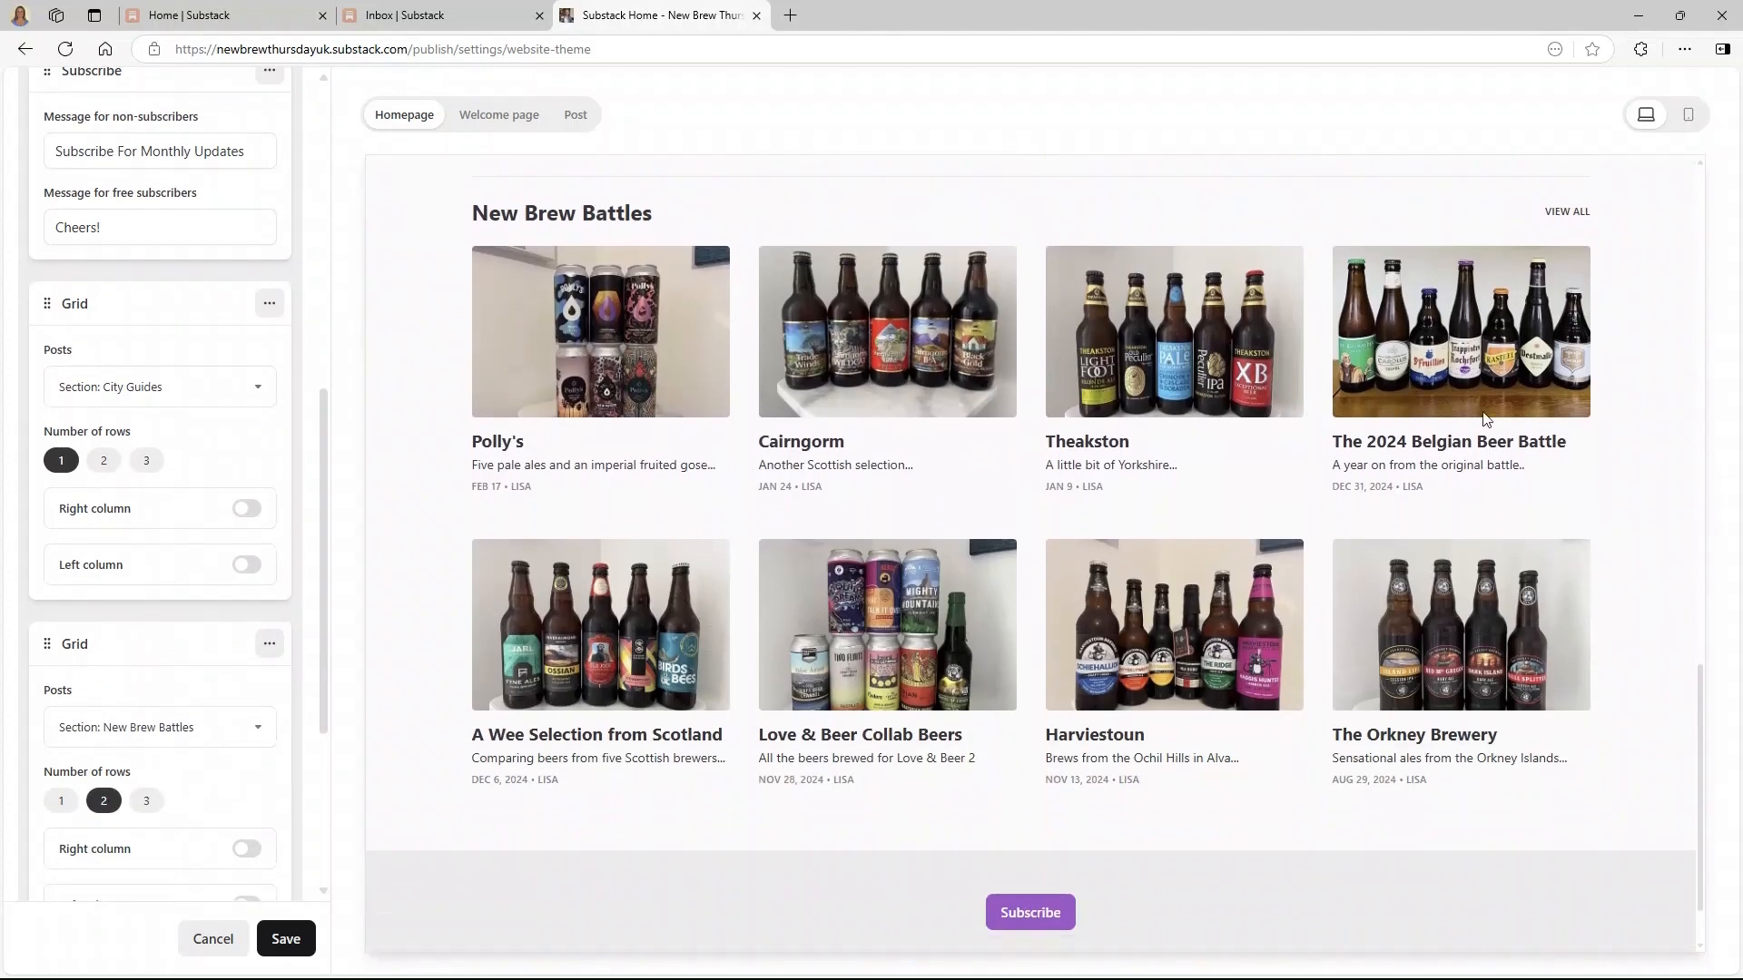
{"action": "left_click", "coordinate": [60, 800]}
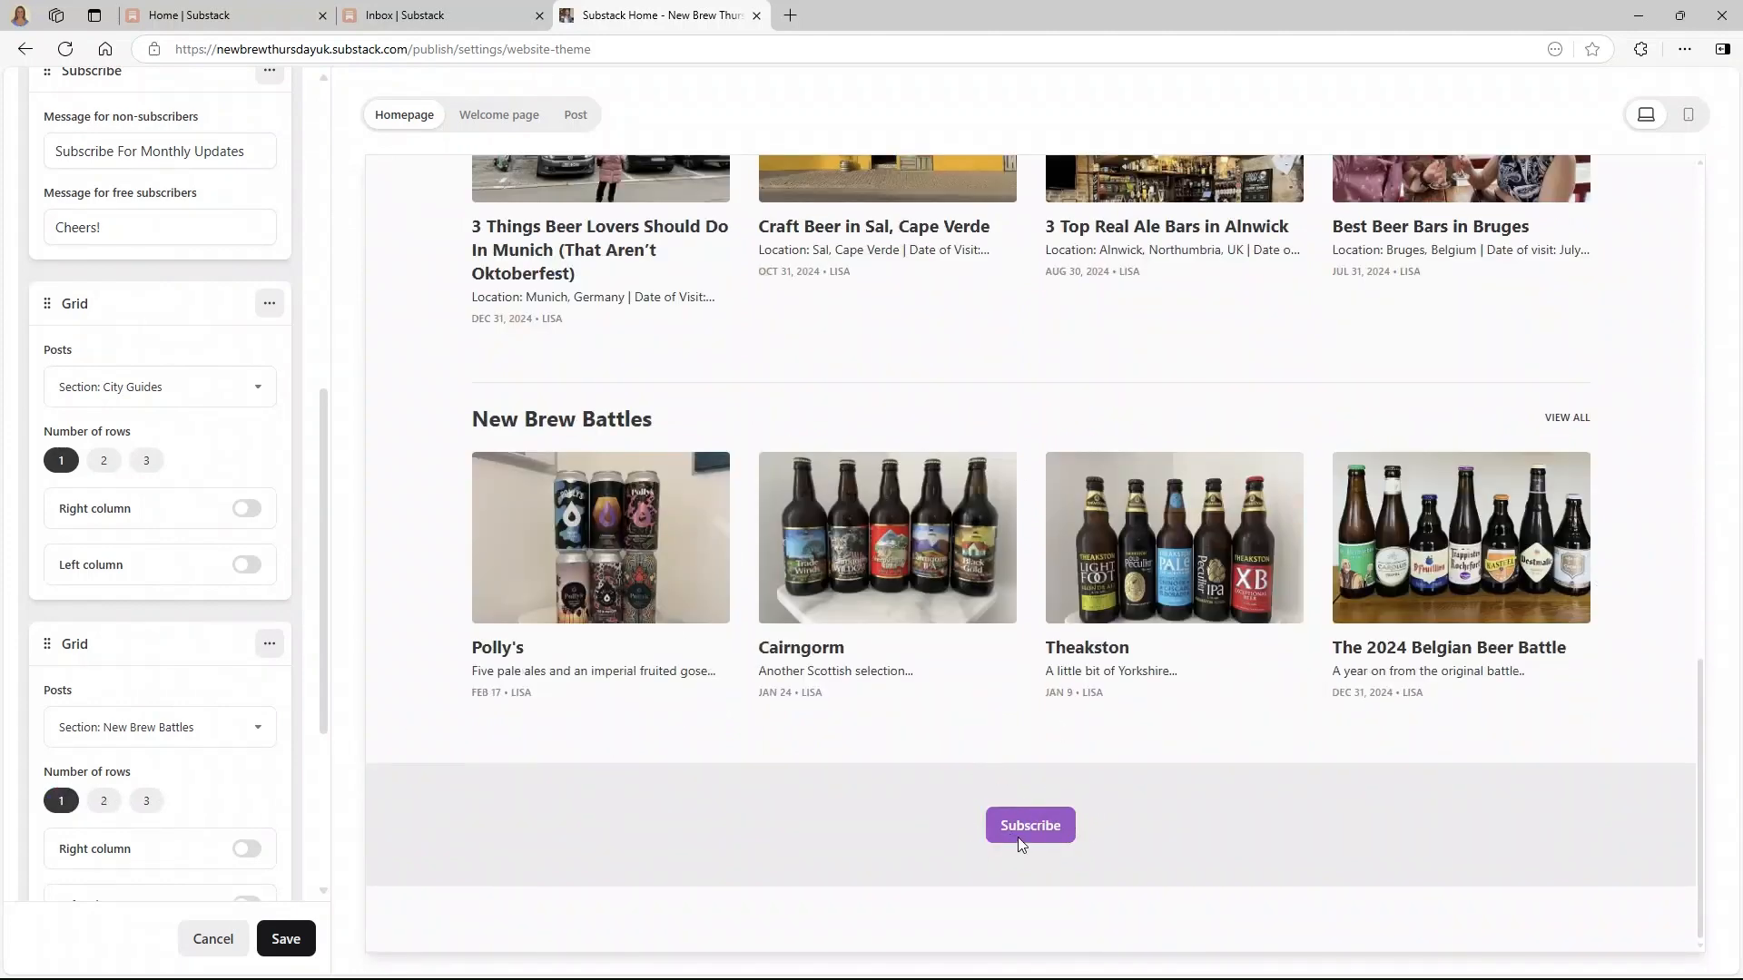
{"action": "scroll", "coordinate": [118, 835], "scroll_direction": "down", "scroll_amount": 4}
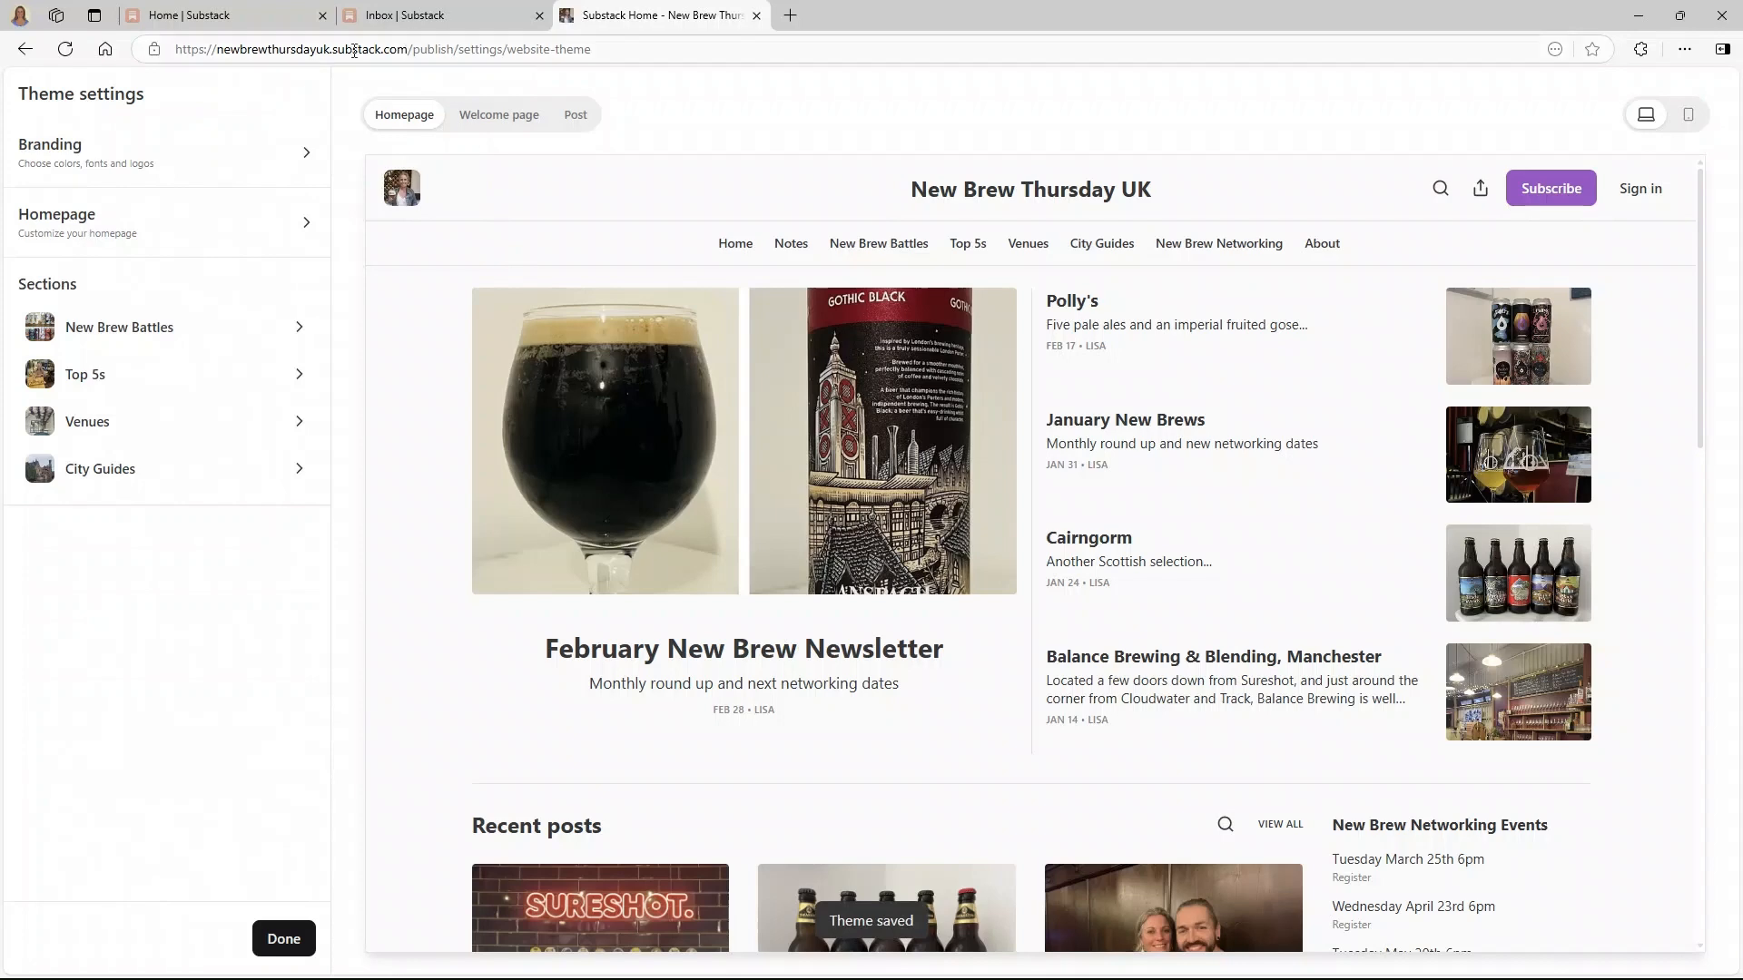
- Try Grid body and centred header on Top 5s, keeping List body and left alignment
{"action": "left_click", "coordinate": [86, 385]}
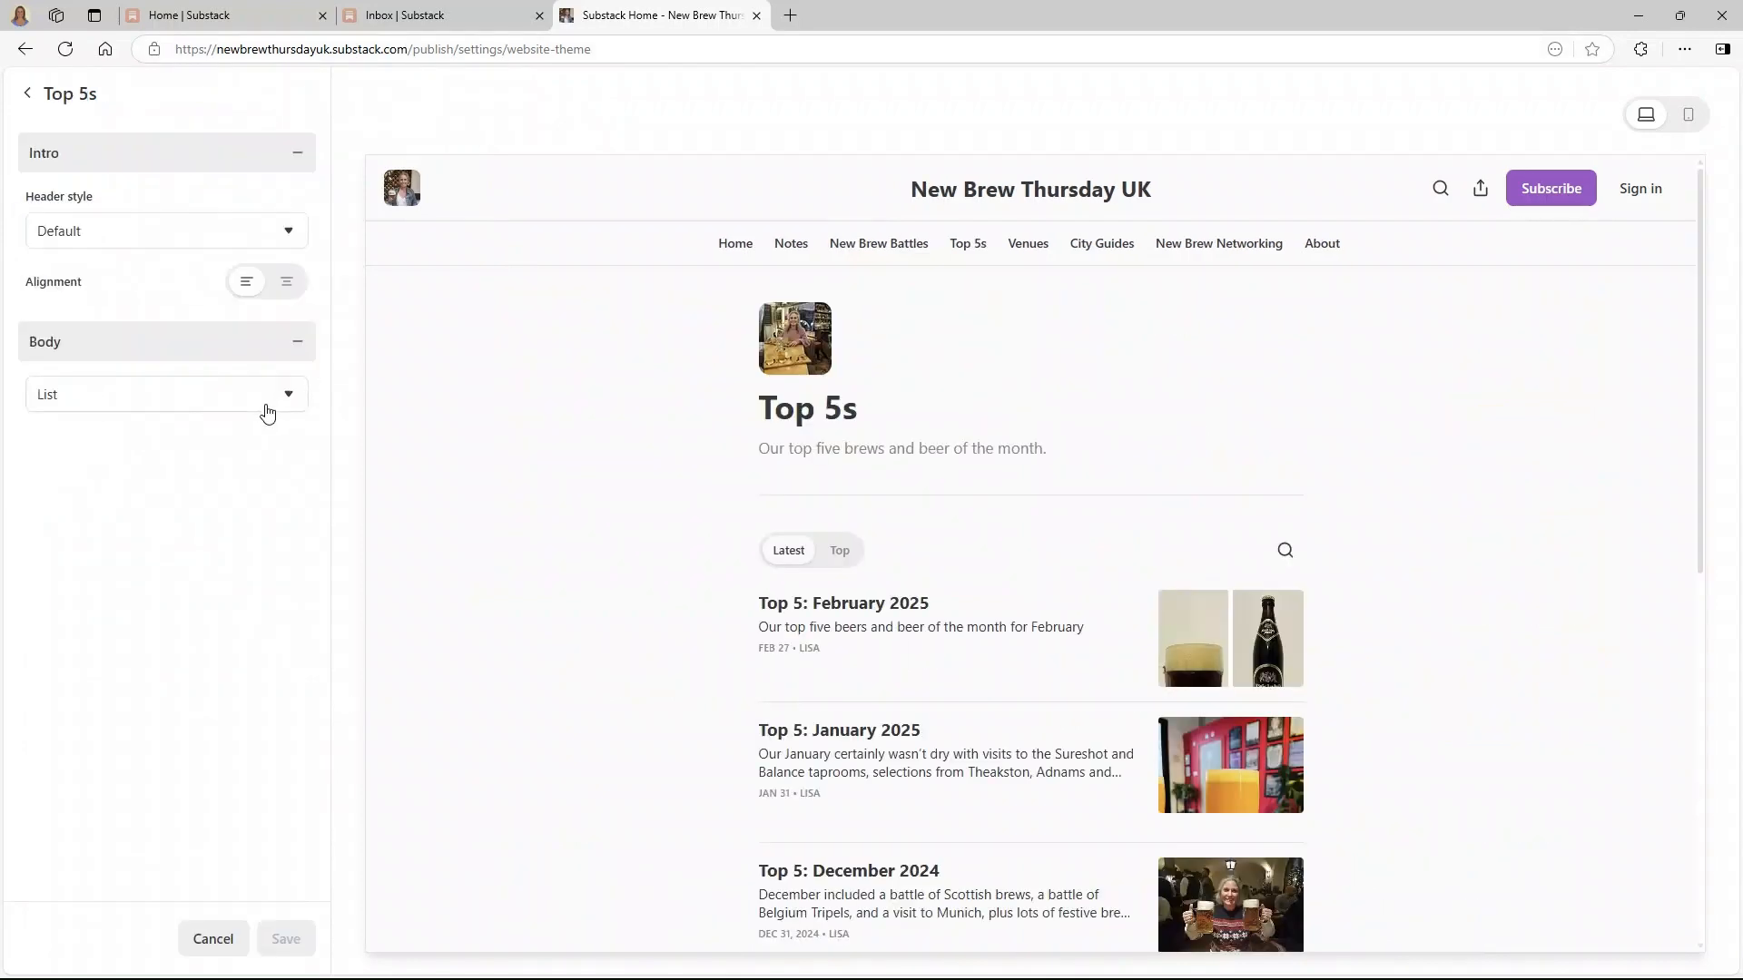
{"action": "left_click", "coordinate": [263, 399]}
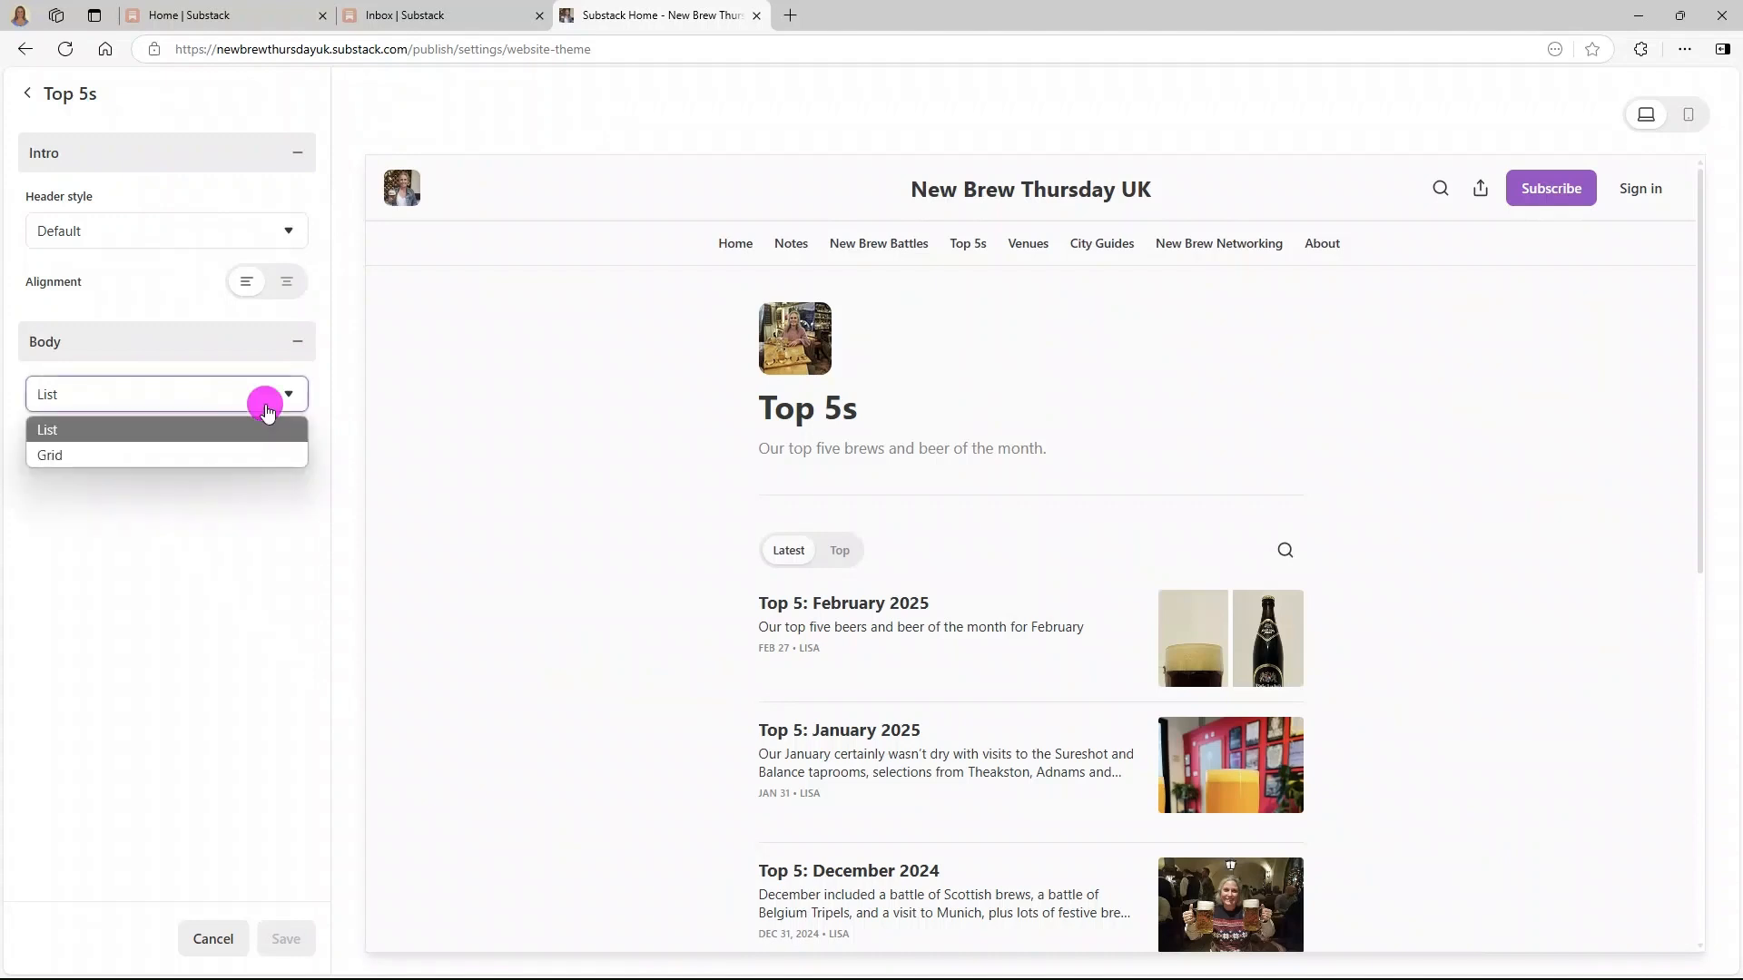
{"action": "left_click", "coordinate": [221, 456]}
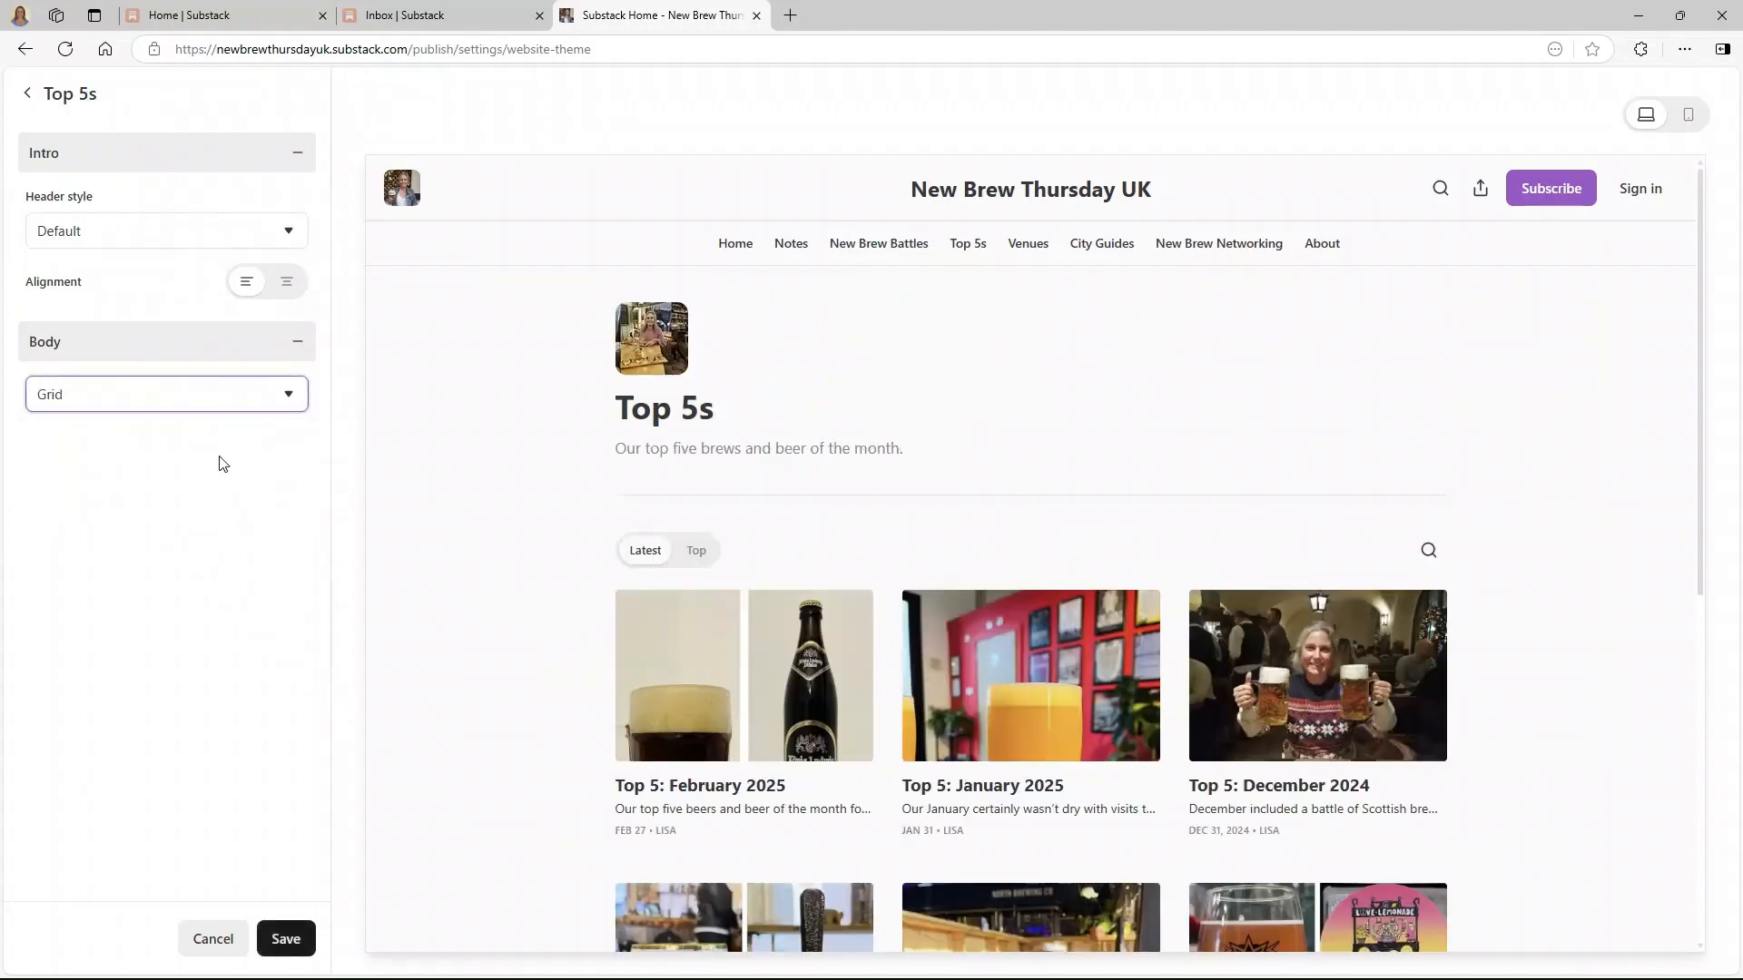
{"action": "left_click", "coordinate": [210, 376]}
{"action": "left_click", "coordinate": [186, 431]}
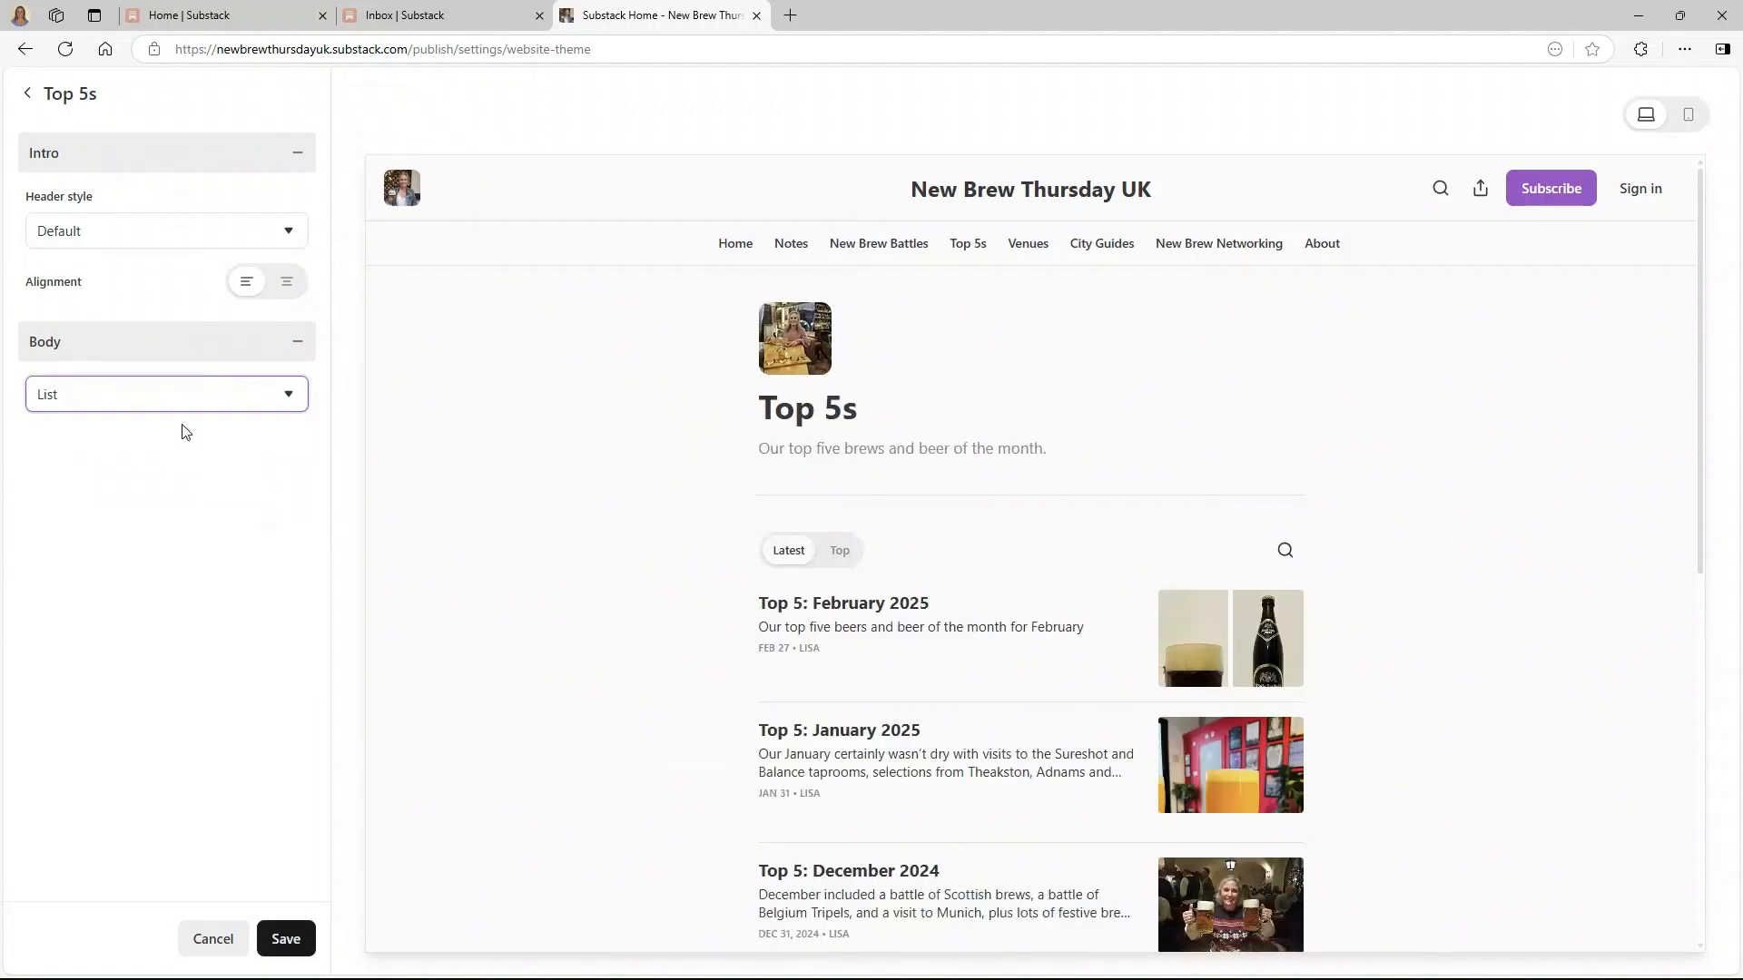
{"action": "left_click", "coordinate": [285, 281]}
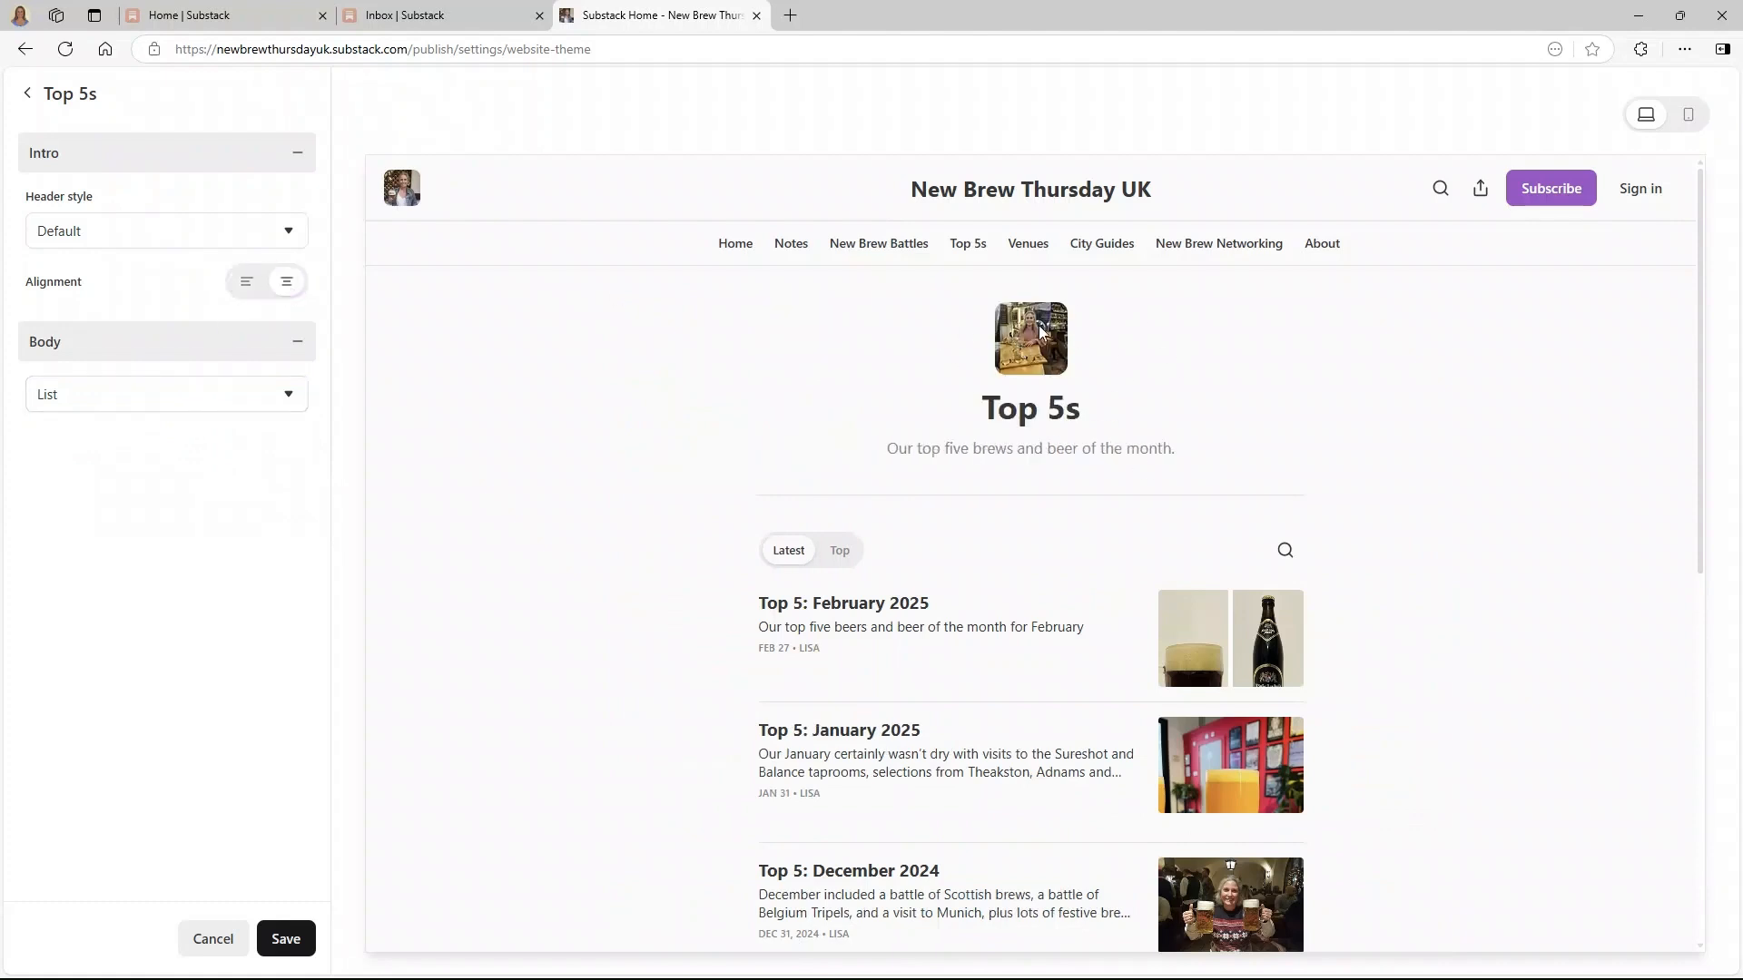
{"action": "left_click", "coordinate": [246, 281]}
- Try a feature-image header on Top 5s, revert to Default, save, then open City Guides
{"action": "left_click", "coordinate": [234, 231]}
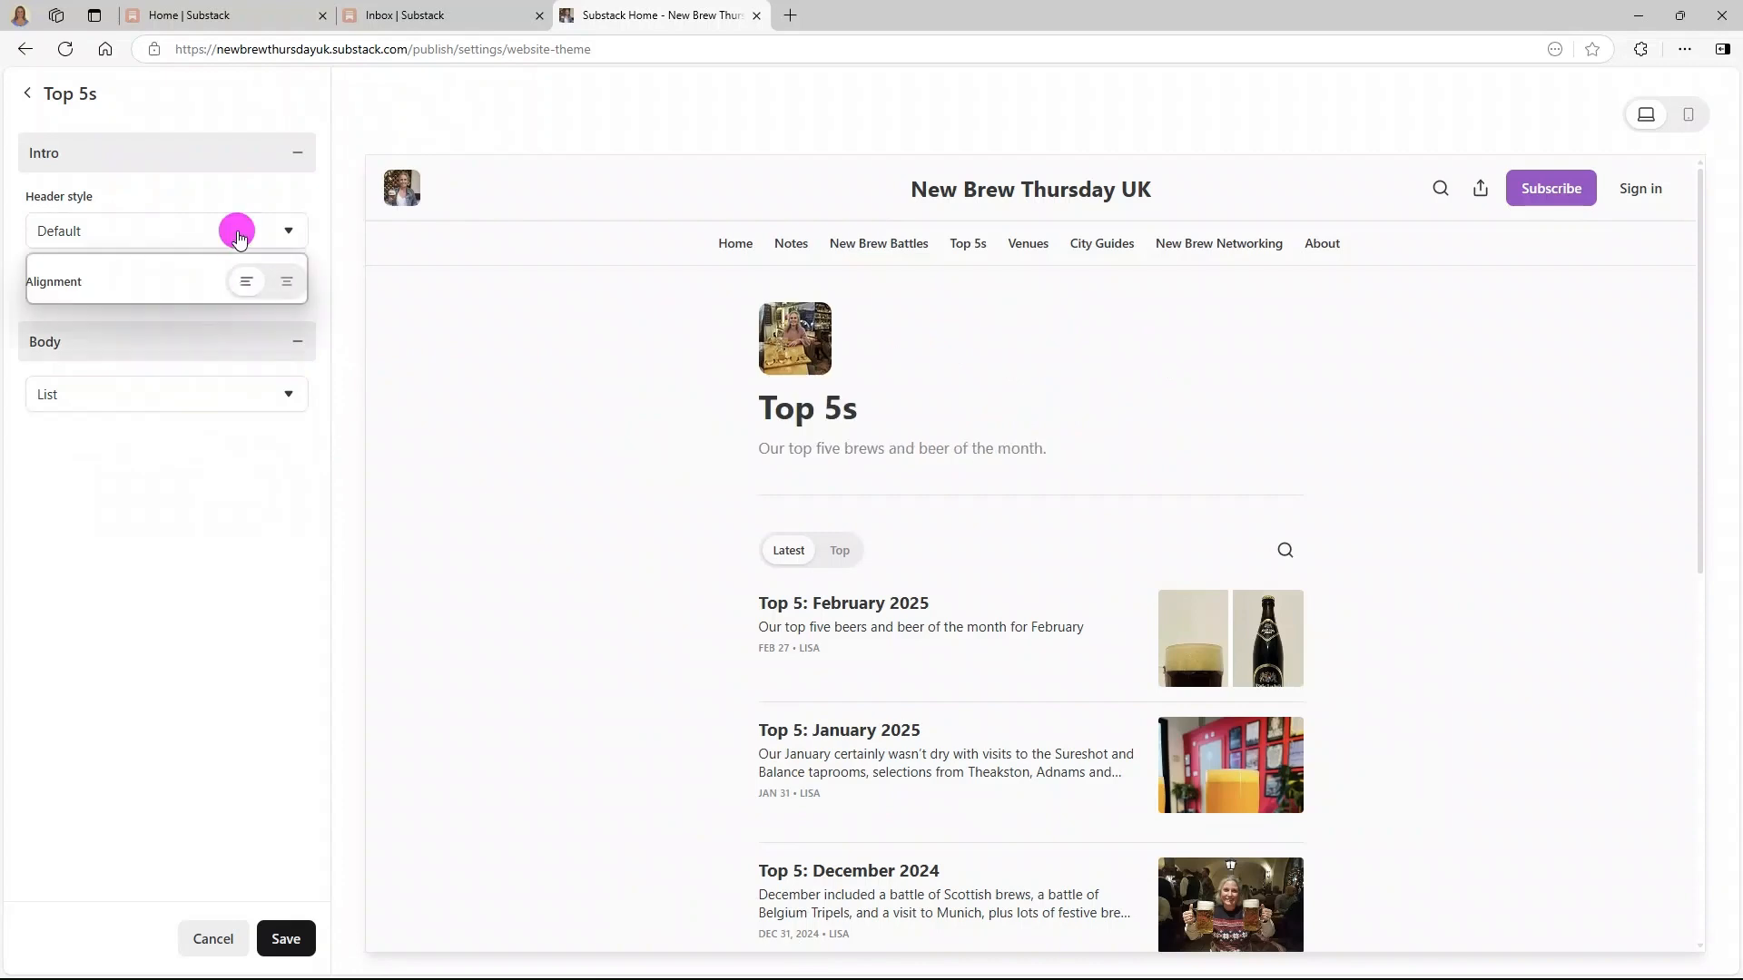
{"action": "left_click", "coordinate": [144, 291]}
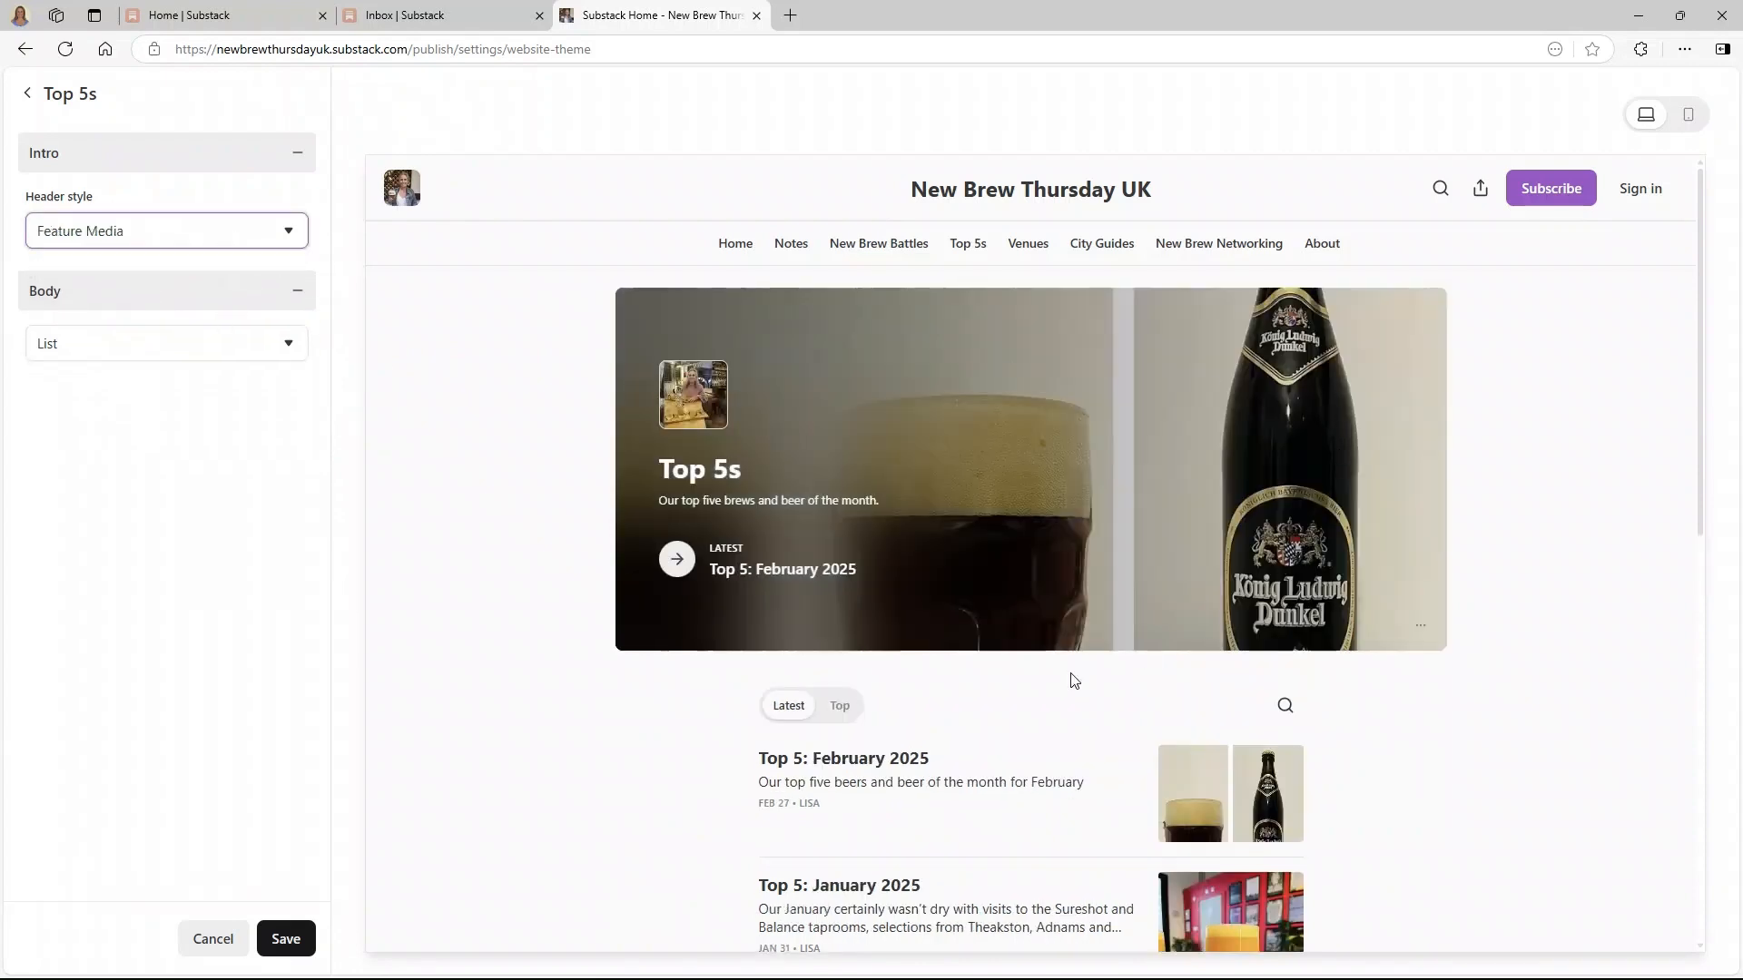
{"action": "left_click", "coordinate": [260, 243]}
{"action": "left_click", "coordinate": [233, 265]}
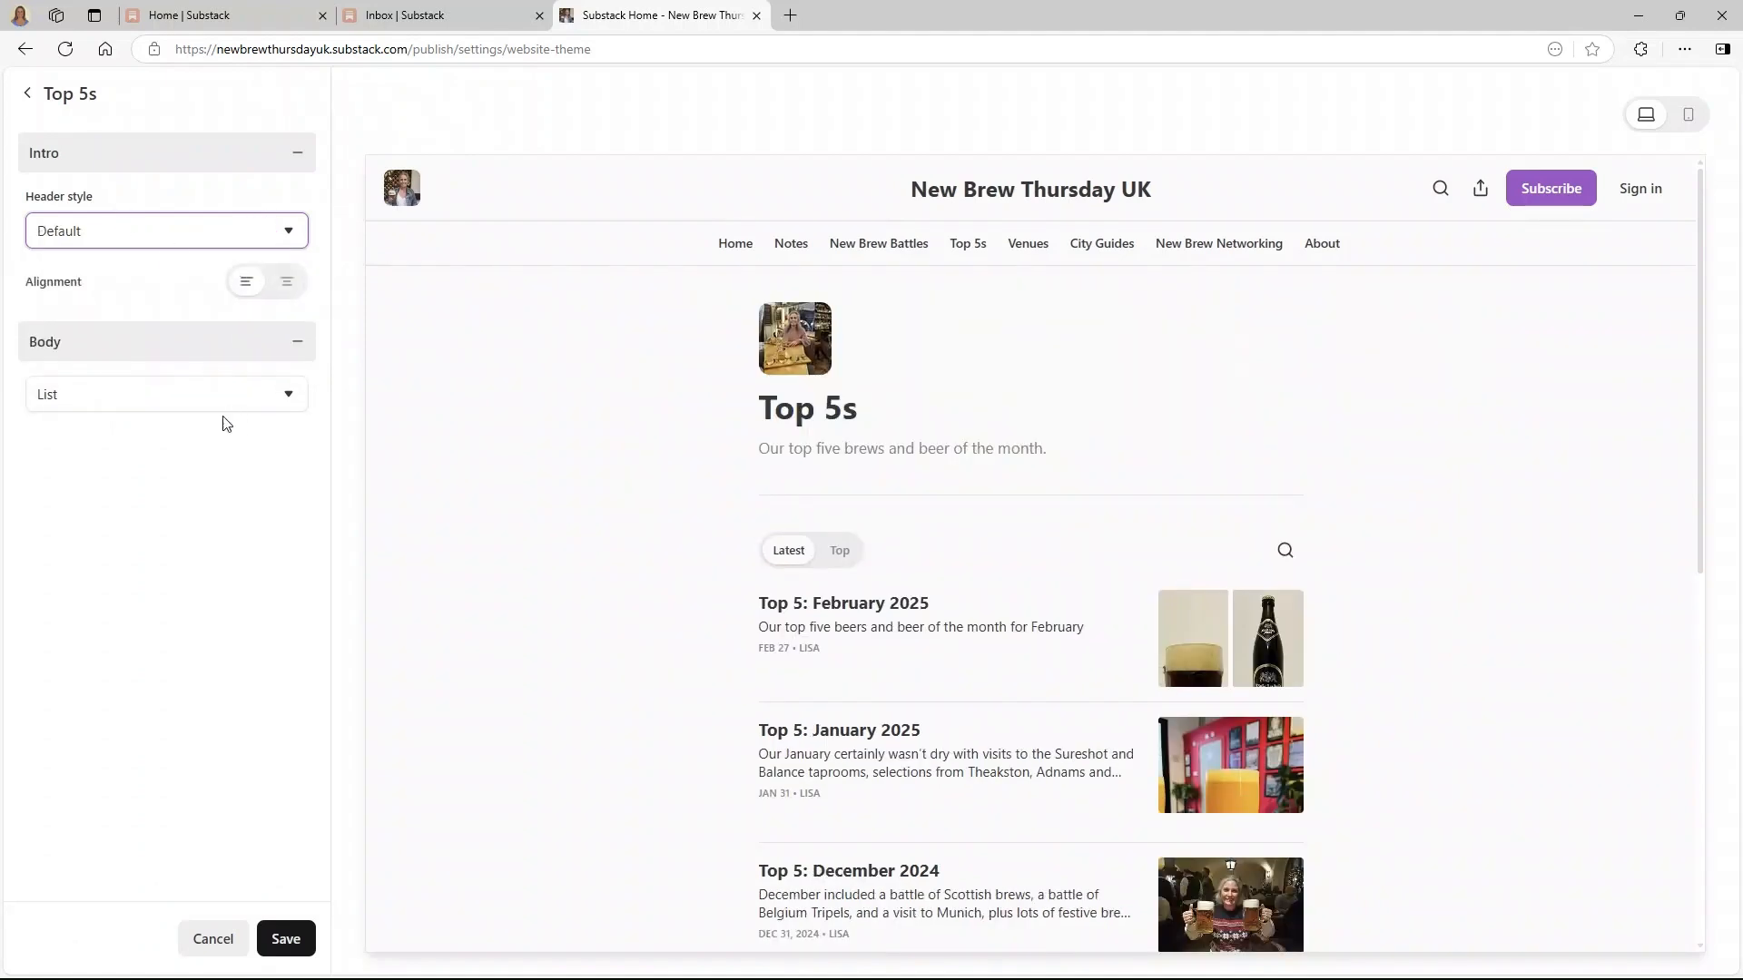
{"action": "left_click", "coordinate": [272, 938]}
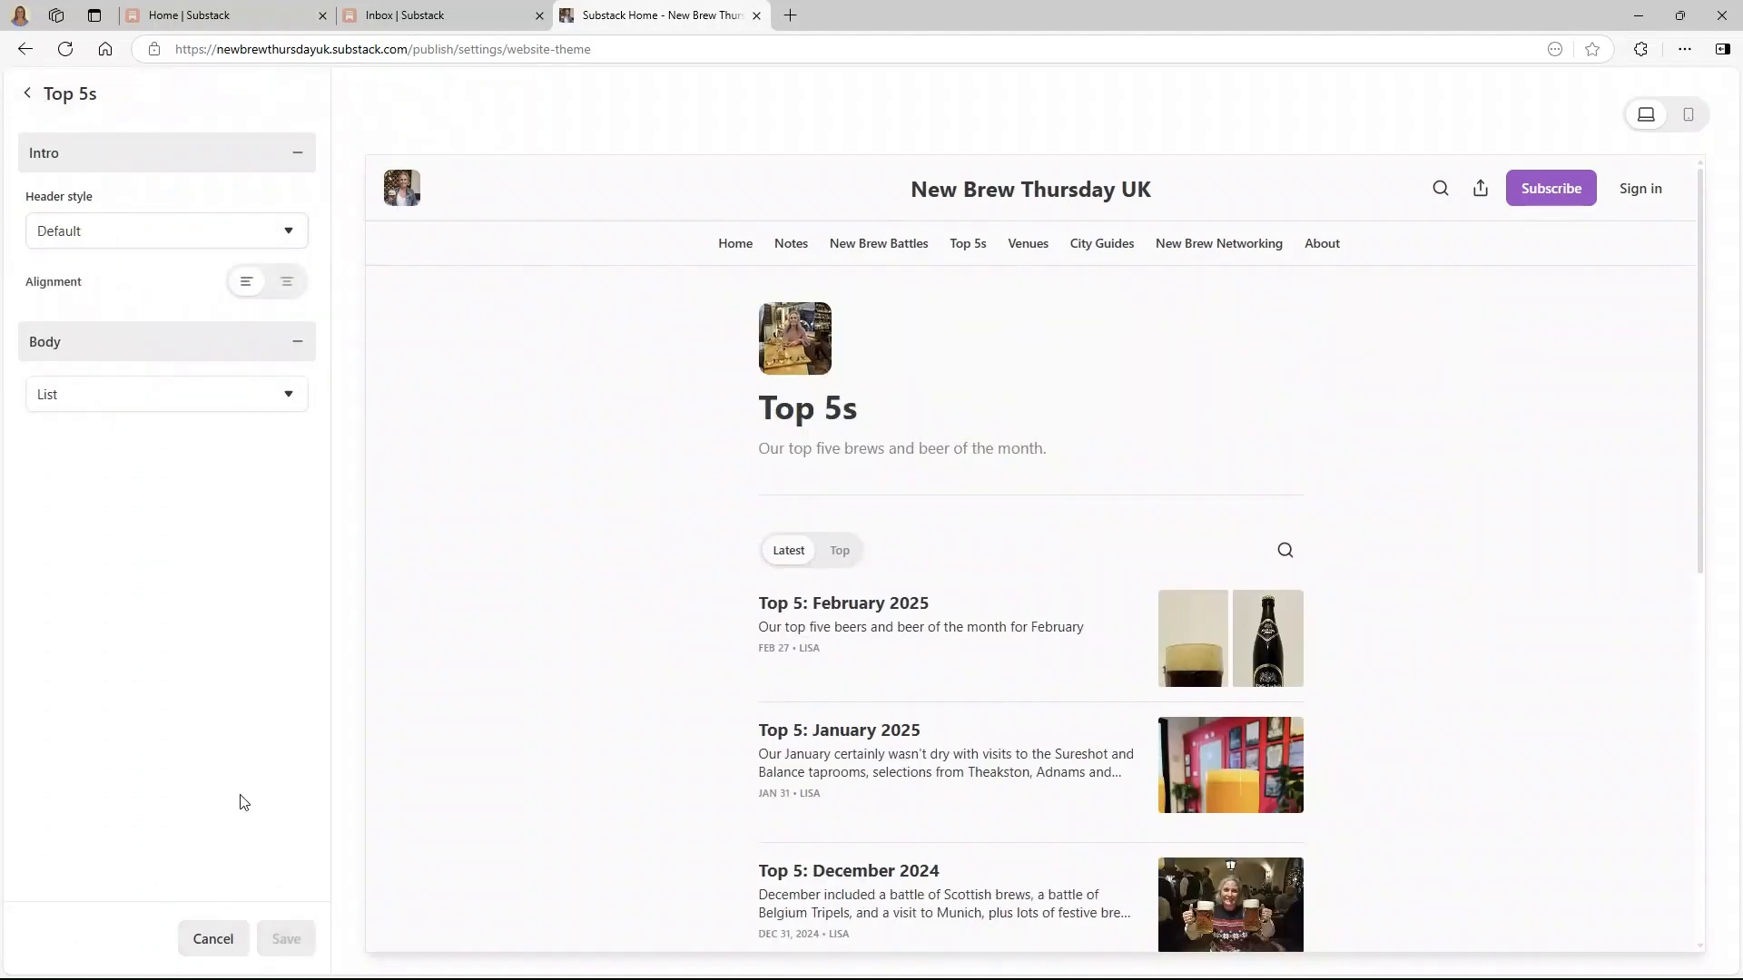
{"action": "left_click", "coordinate": [97, 470]}
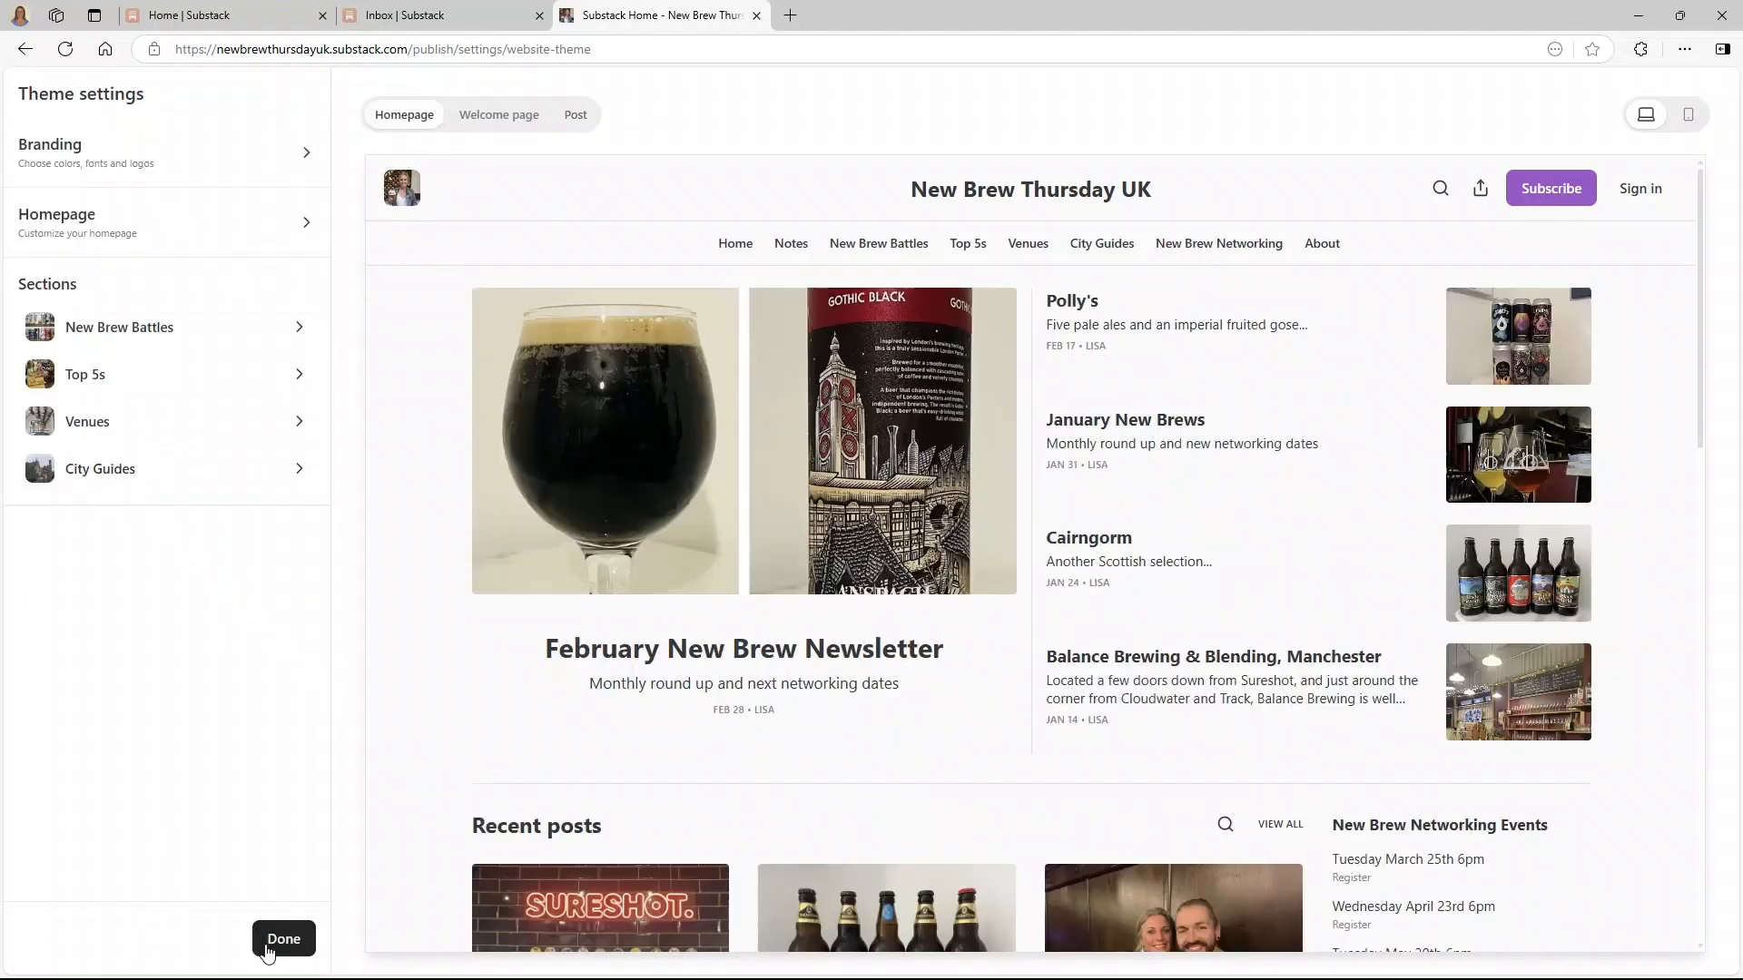
- Finish theme editing and go to the live New Brew Thursday UK home page
{"action": "left_click", "coordinate": [283, 939]}
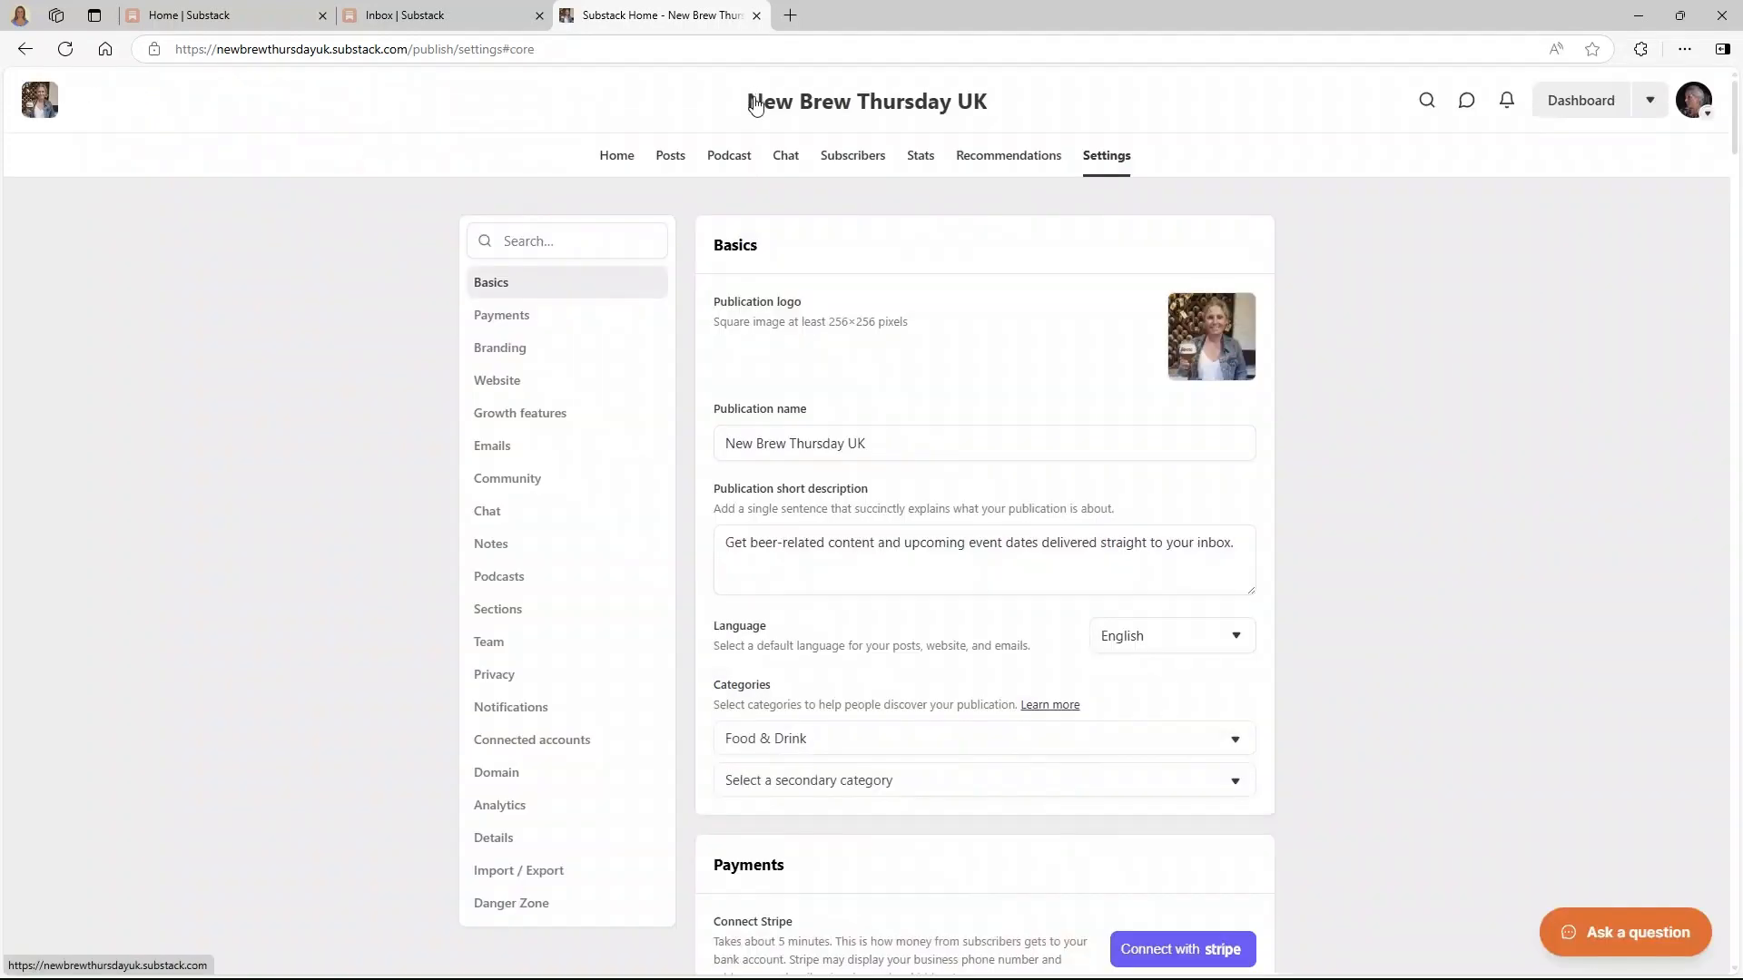
{"action": "left_click", "coordinate": [754, 107]}
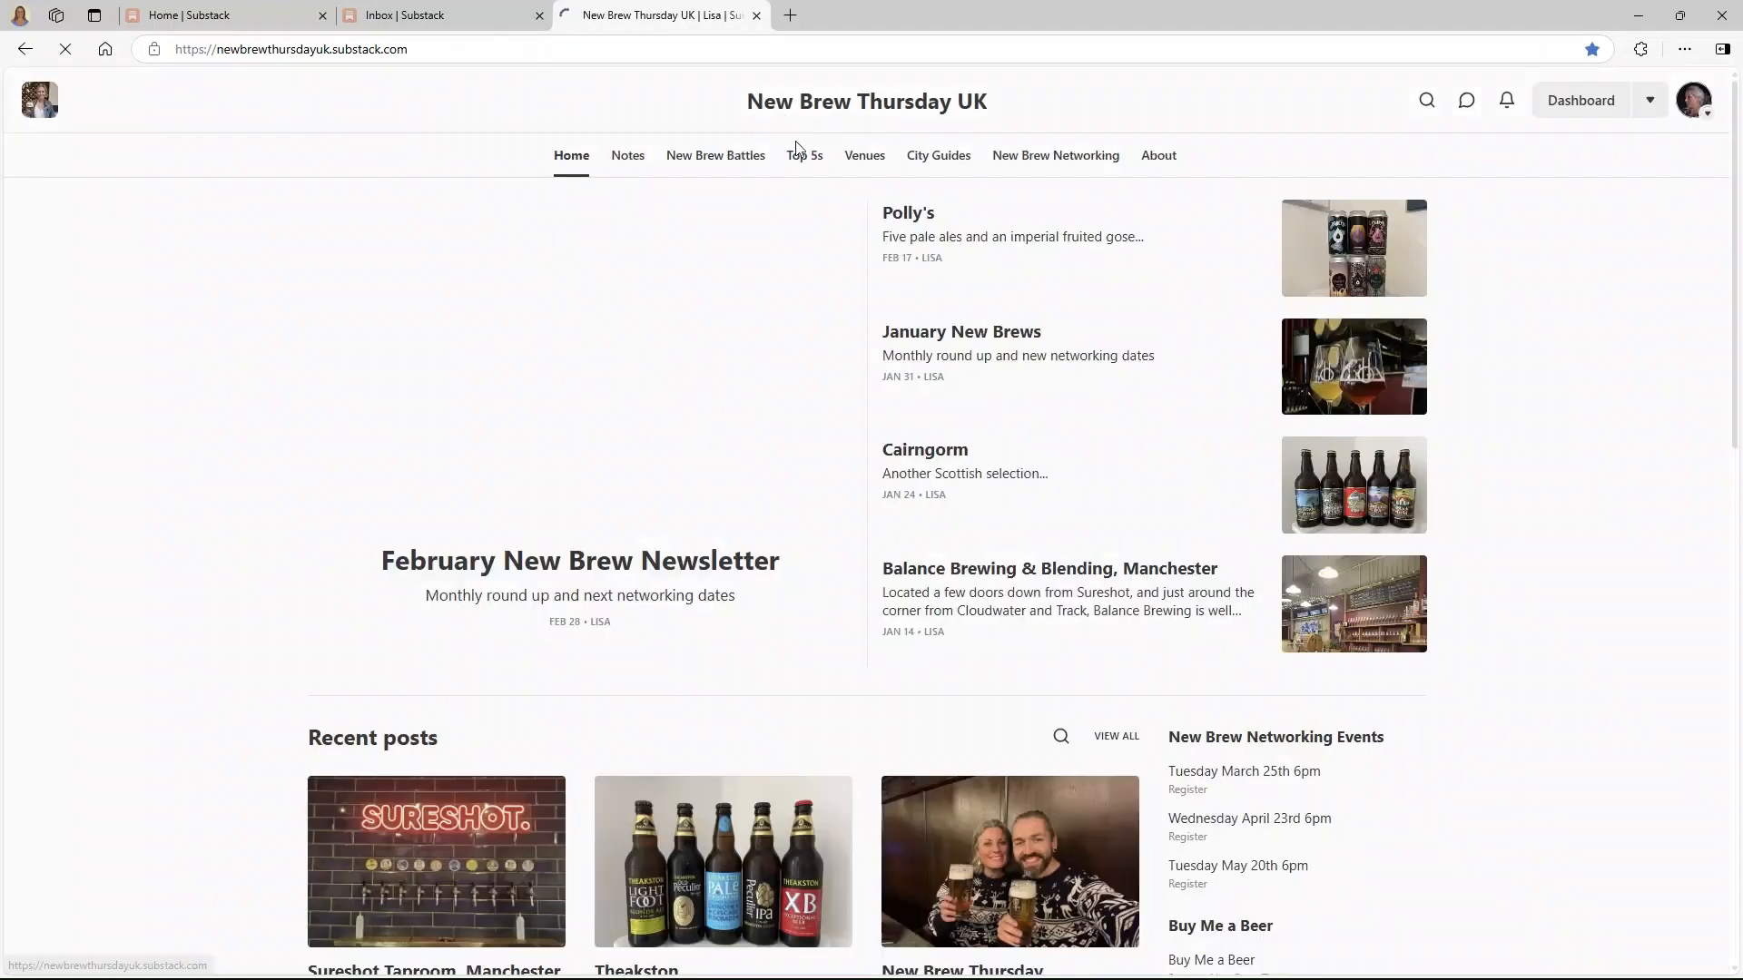